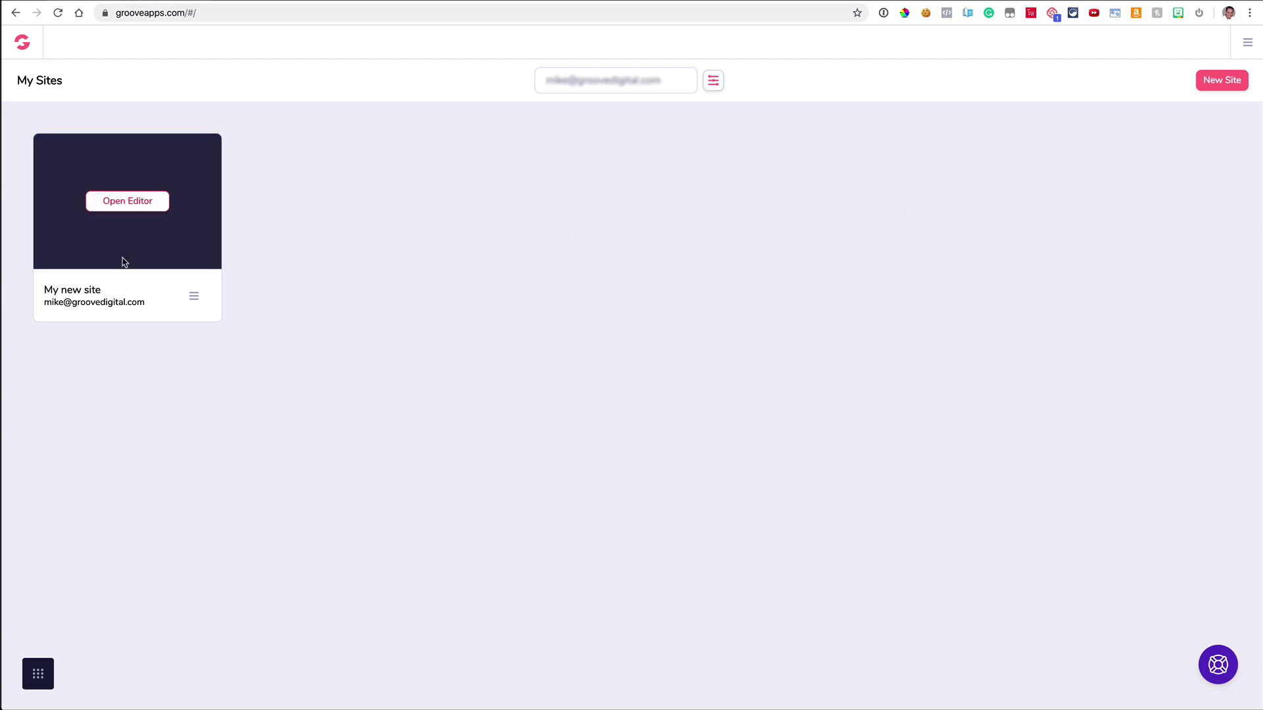
Step: Glance at the Groove apps list and site filters, then start creating a new site
left_click(43, 683)
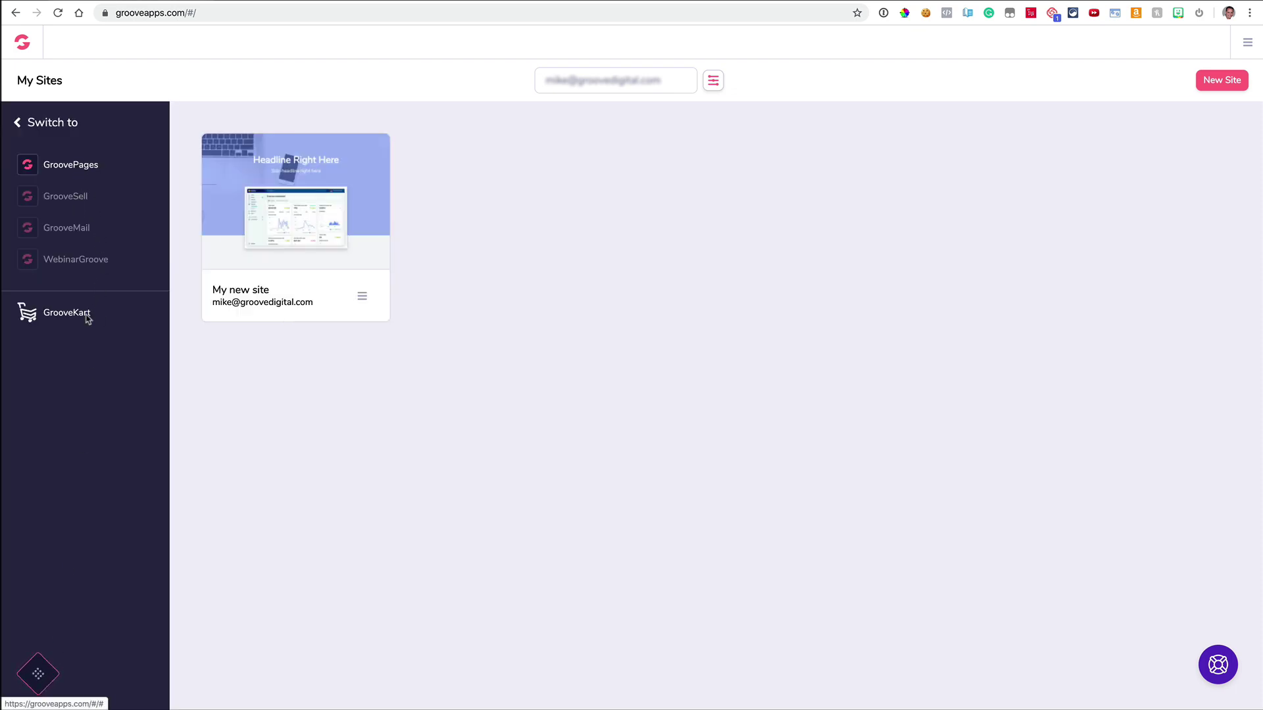
left_click(38, 674)
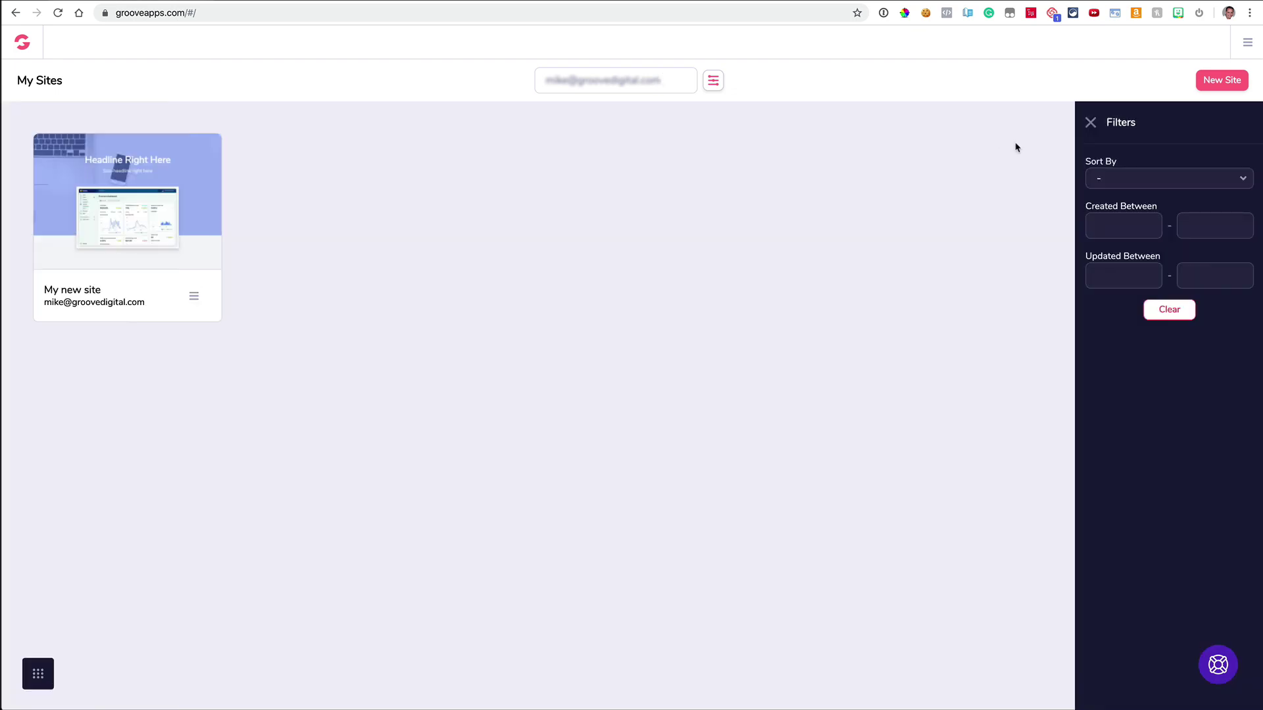
left_click(1091, 123)
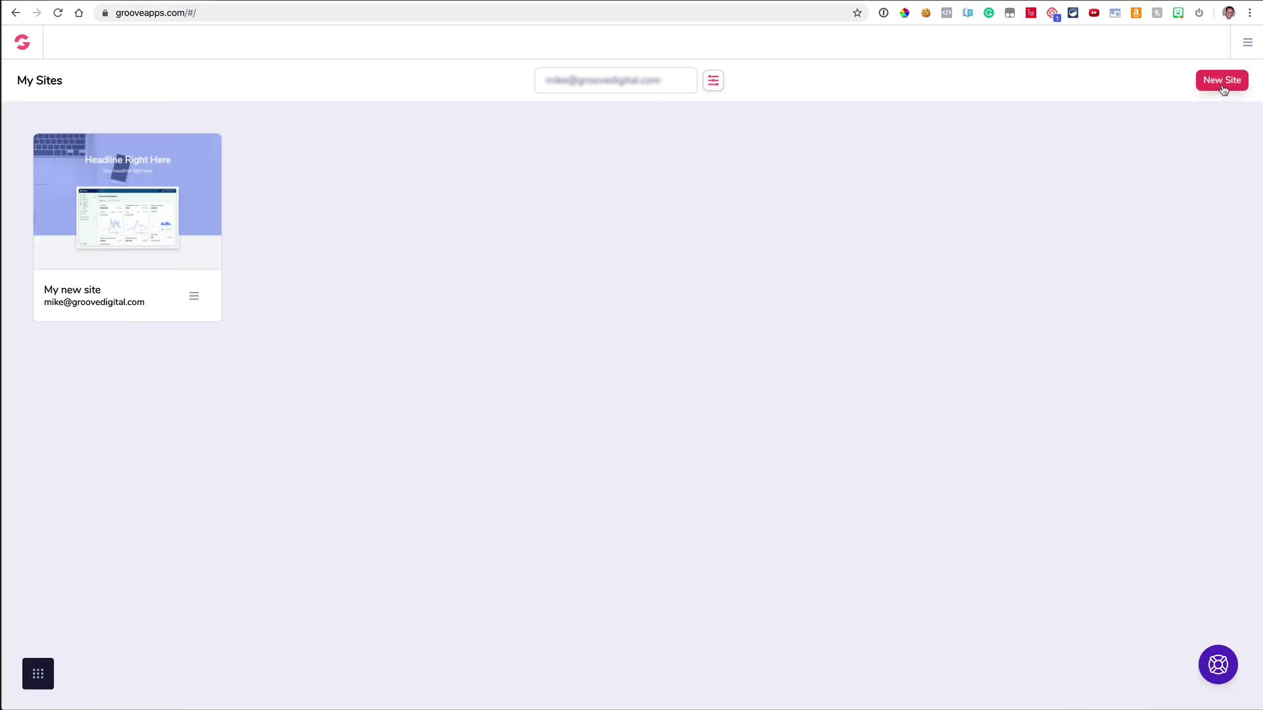
left_click(1223, 82)
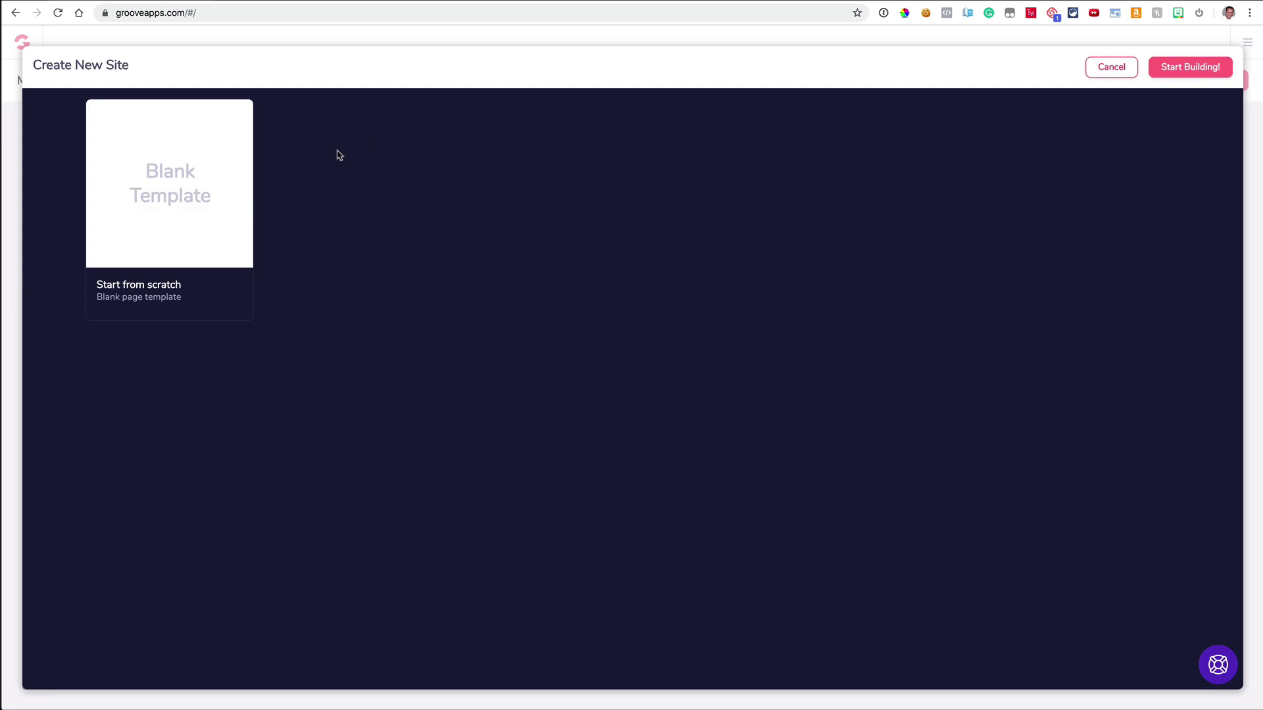
Step: Start building the new site from the Blank Template
left_click(217, 191)
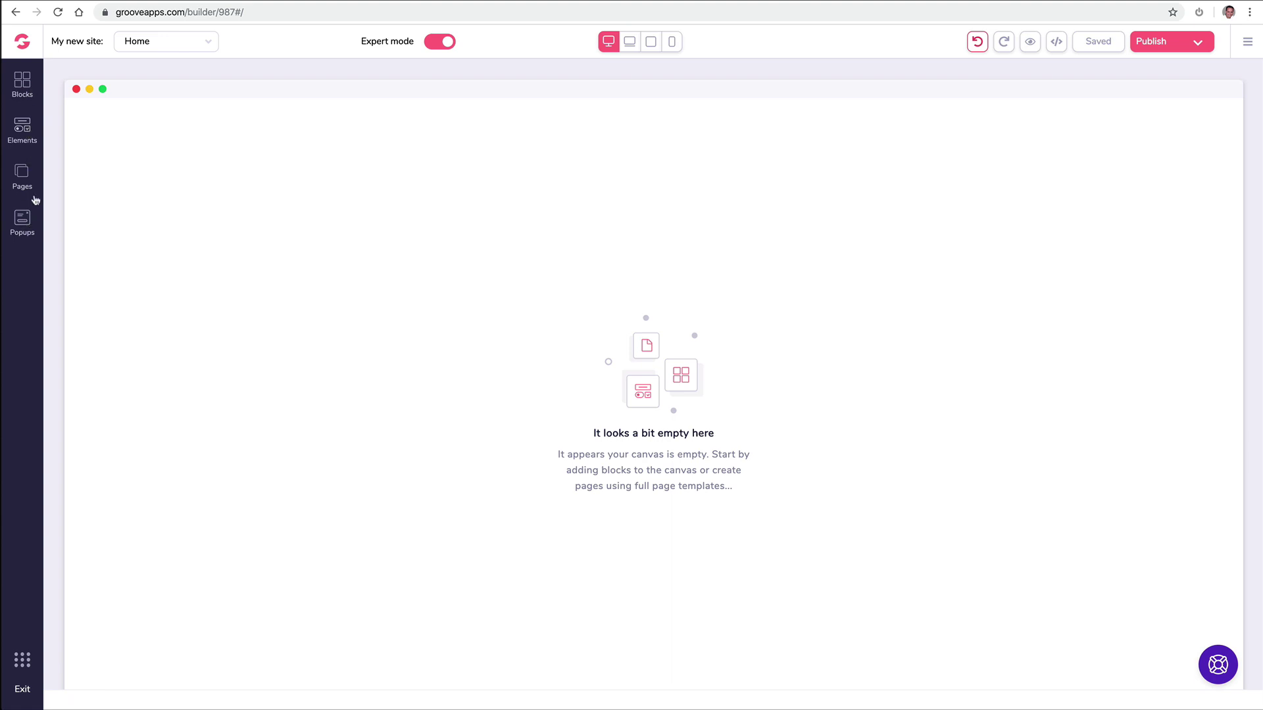
Step: Drop the wireframe 'Headline Right Here' block onto the empty Home page
left_click(25, 87)
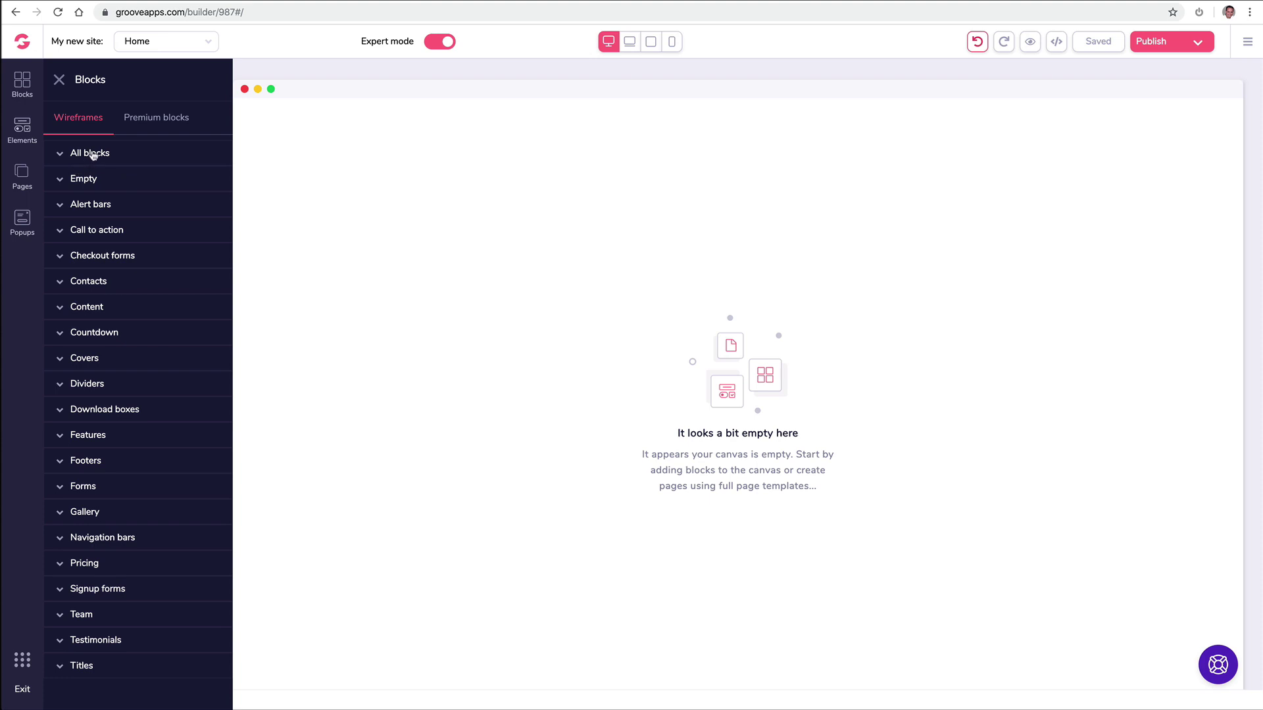
left_click(162, 122)
left_click(91, 122)
left_click(97, 153)
scroll(139, 208, "down", 2)
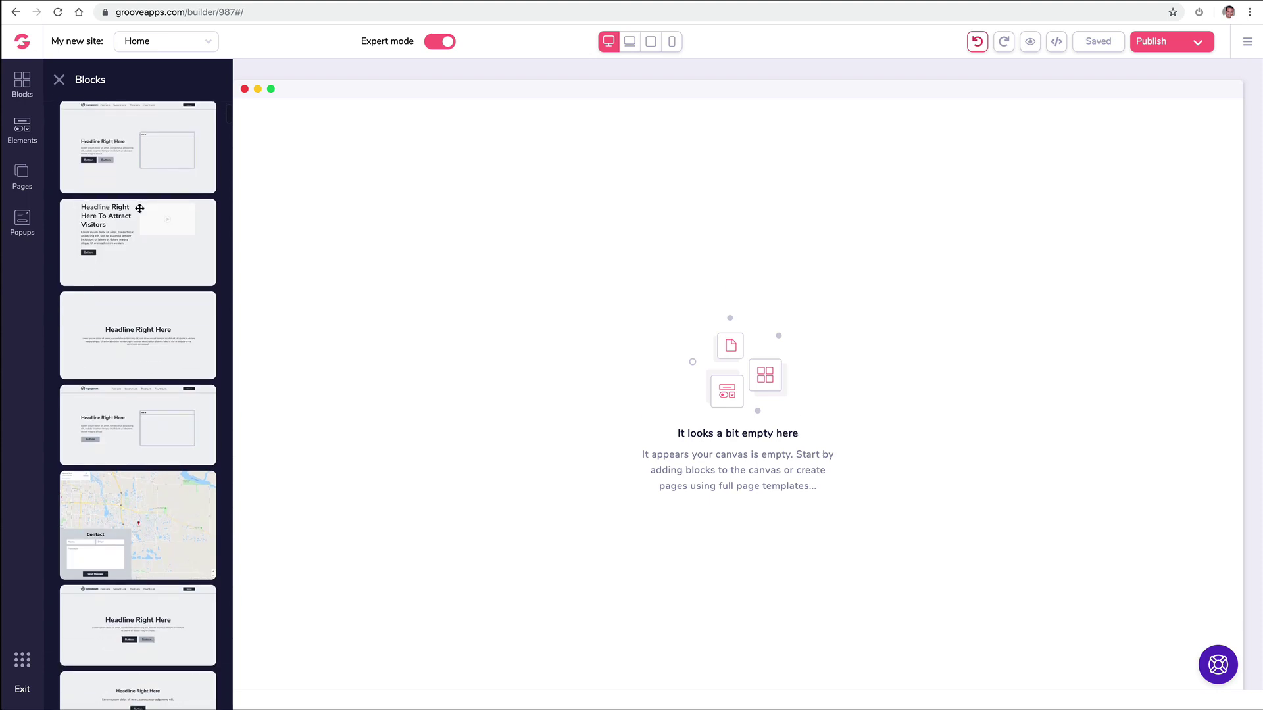
scroll(140, 207, "down", 2)
scroll(139, 224, "down", 10)
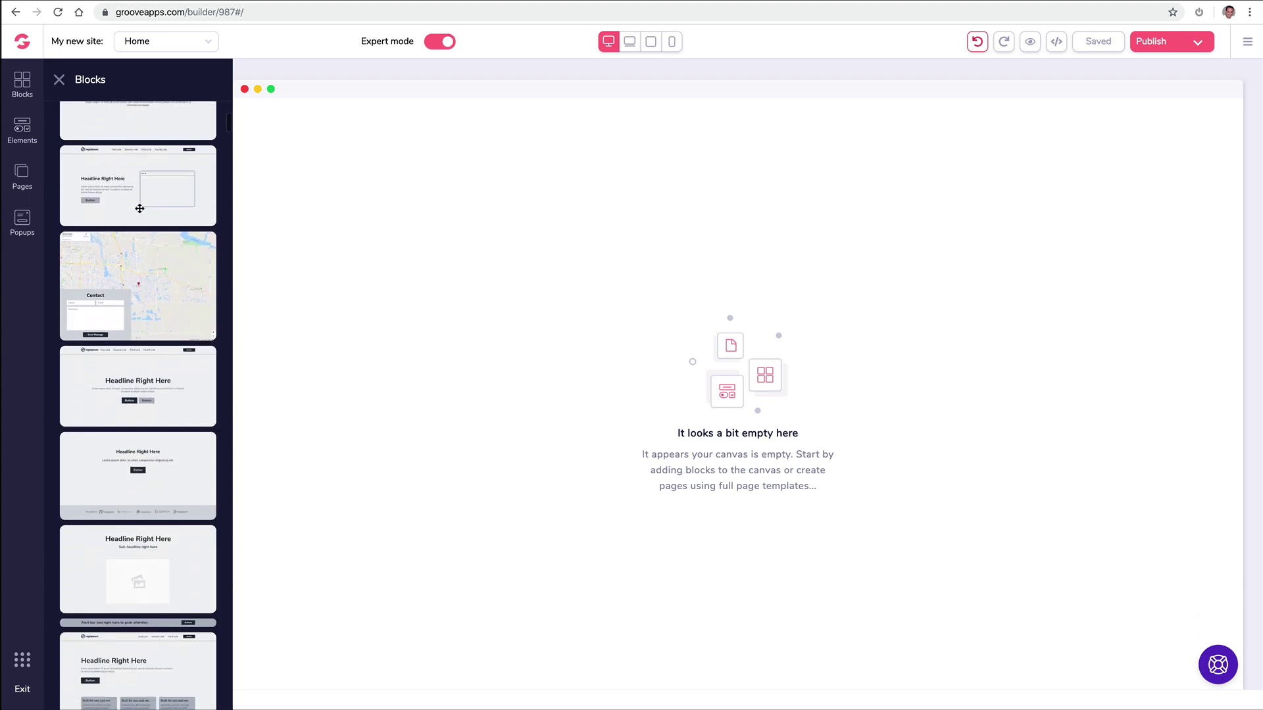
left_click_drag(135, 202, 454, 198)
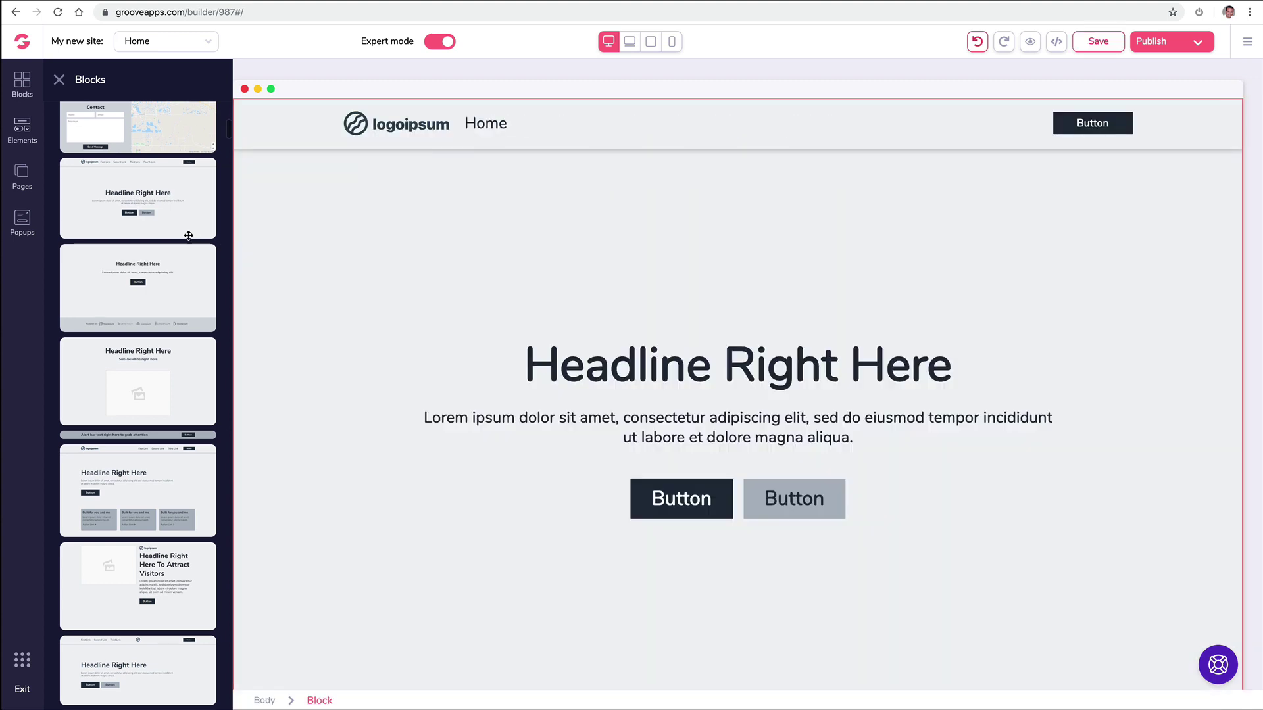
Step: Delete the block's navigation bar and headline section, leaving the page empty
scroll(158, 268, "up", 1)
scroll(158, 268, "up", 3)
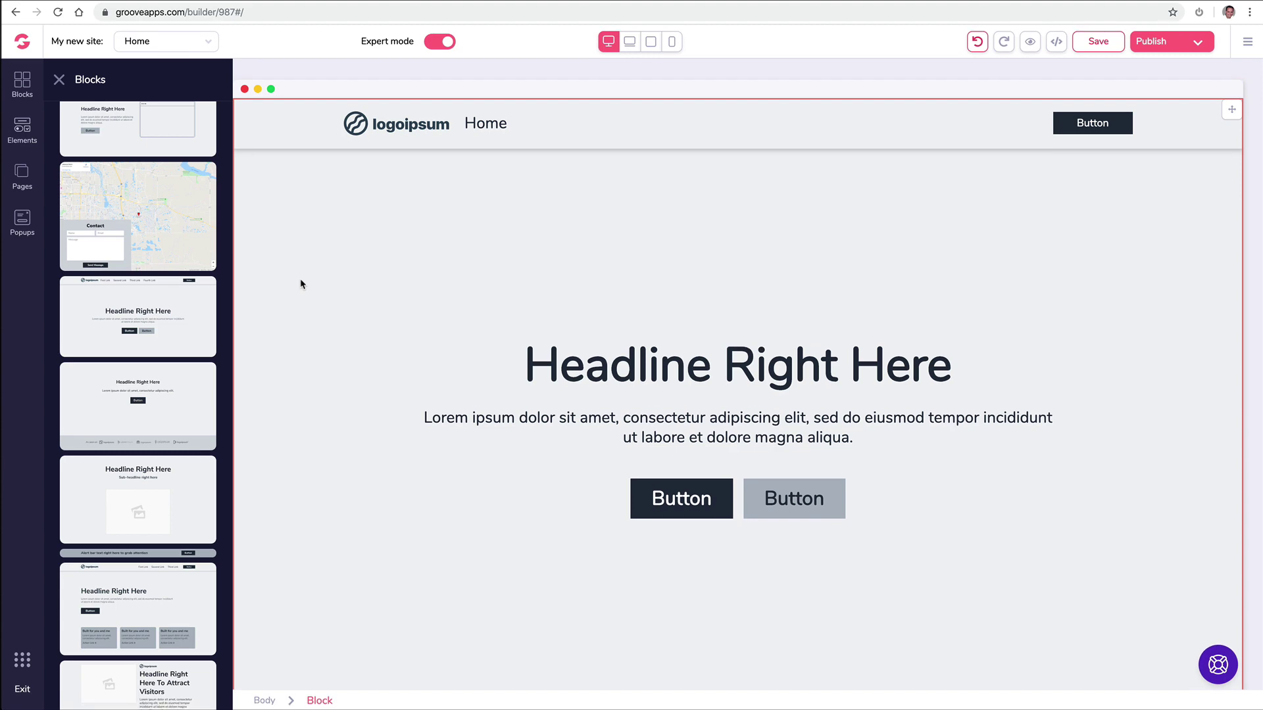
left_click(353, 223)
left_click(126, 125)
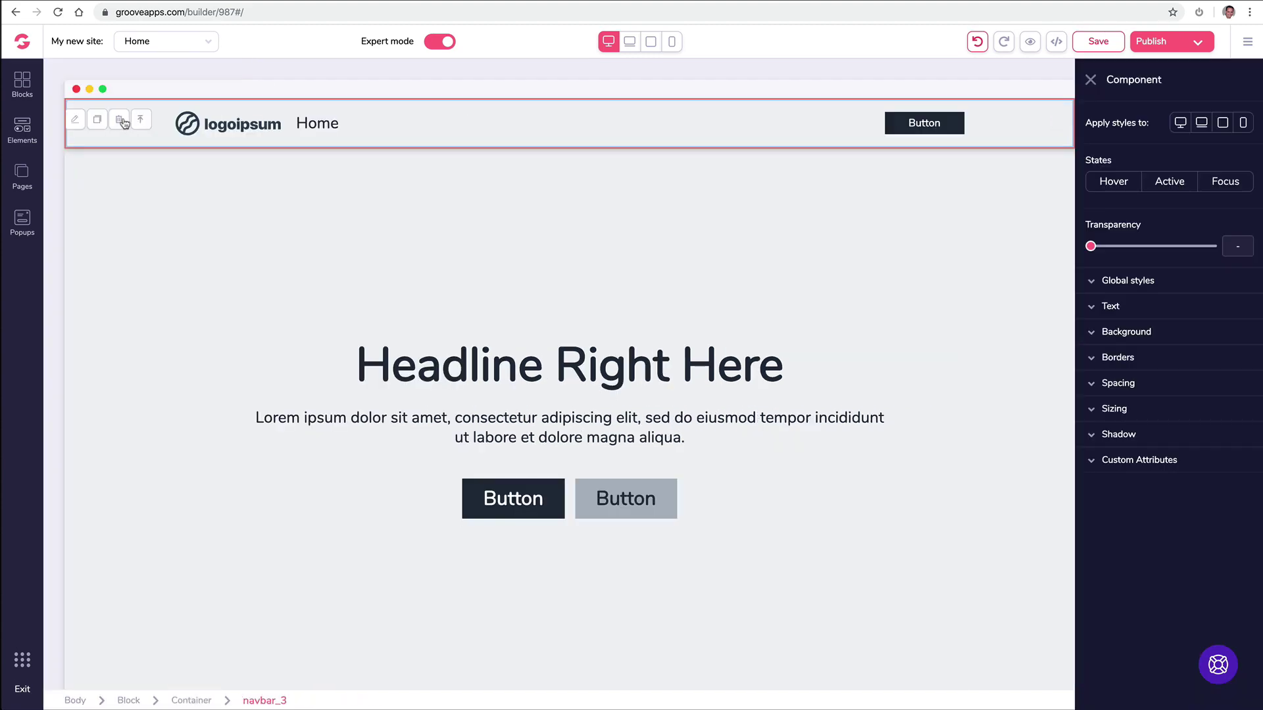
left_click(119, 120)
left_click(115, 123)
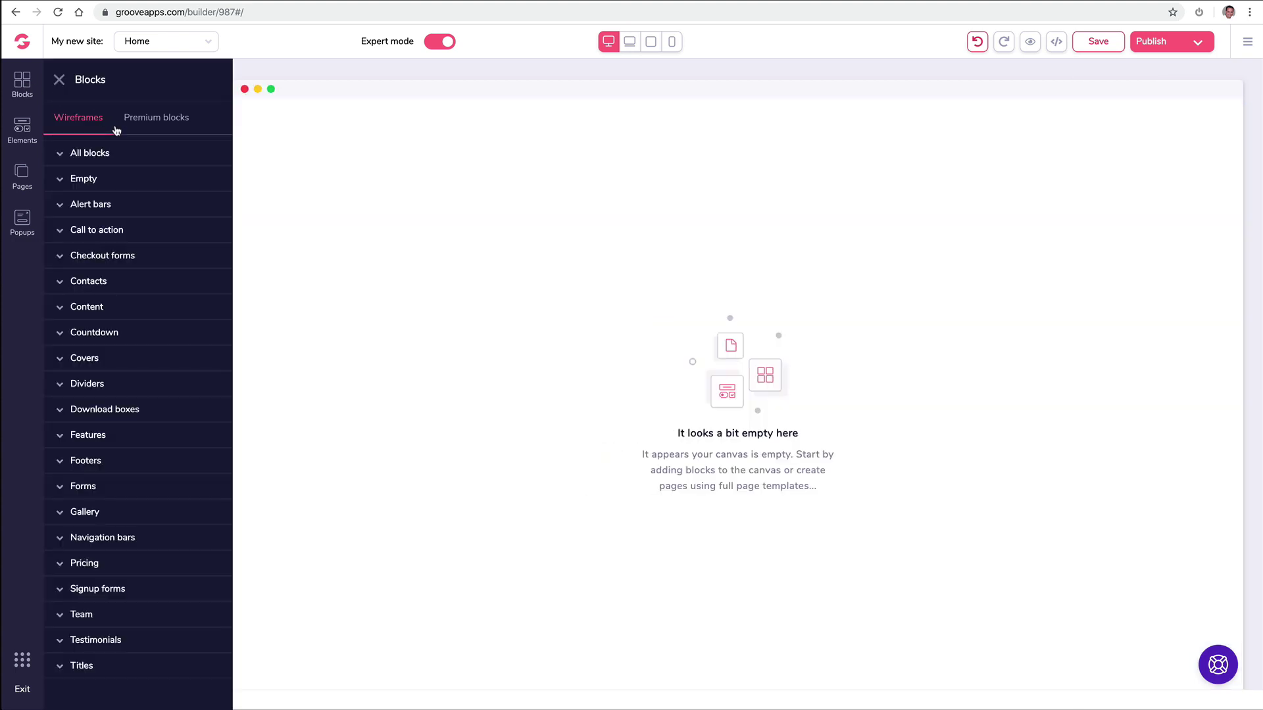
Step: Place the premium hero block with laptop background and dashboard screenshot on the Home page
left_click(130, 125)
left_click(110, 153)
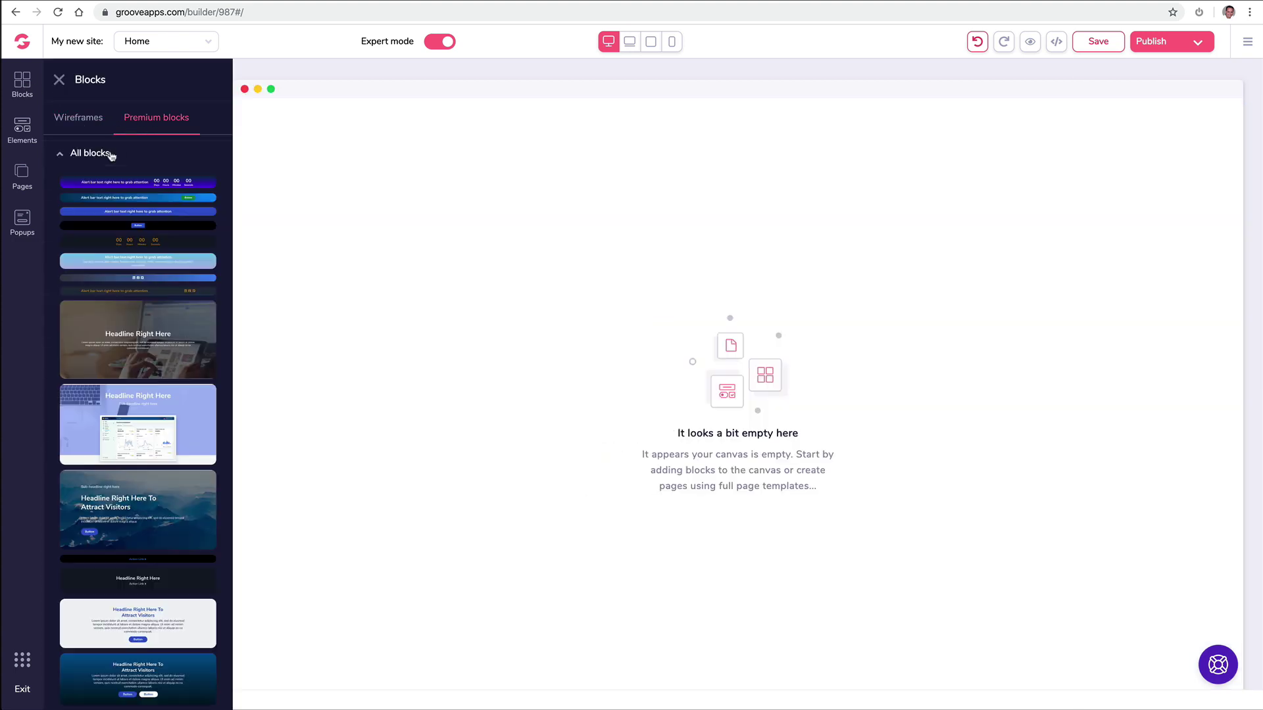
scroll(150, 282, "down", 1)
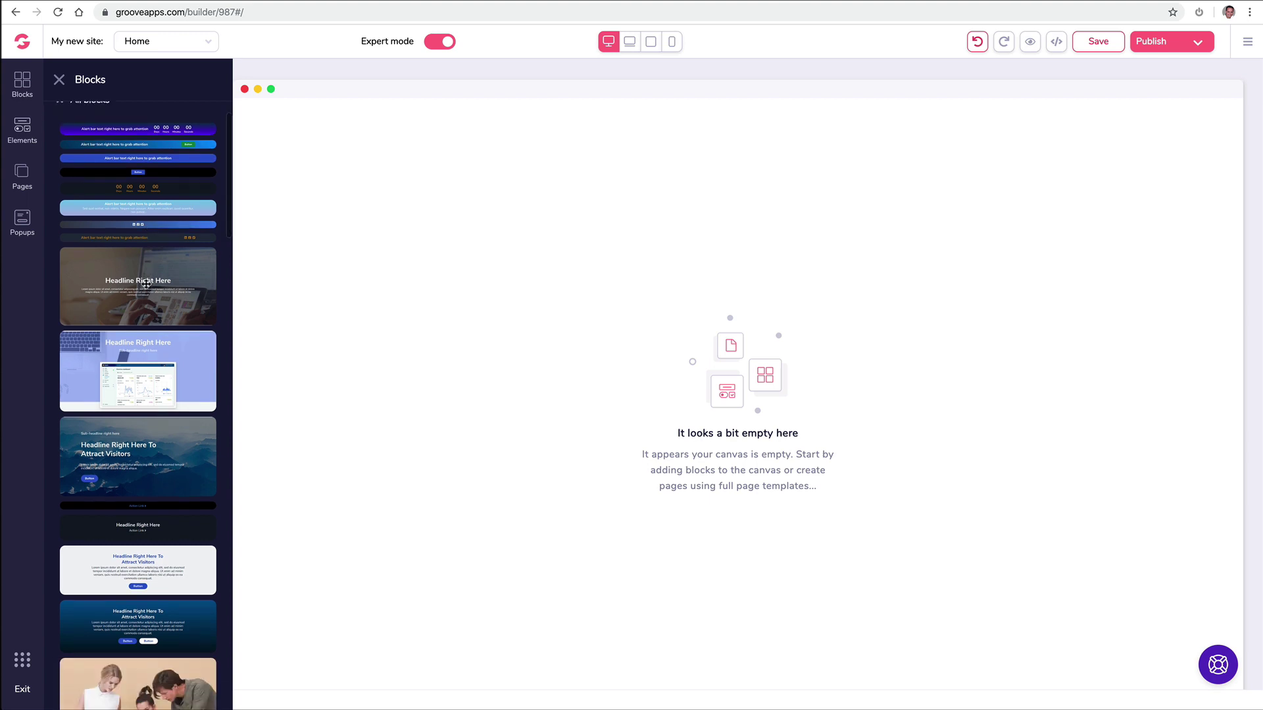
left_click_drag(149, 283, 488, 161)
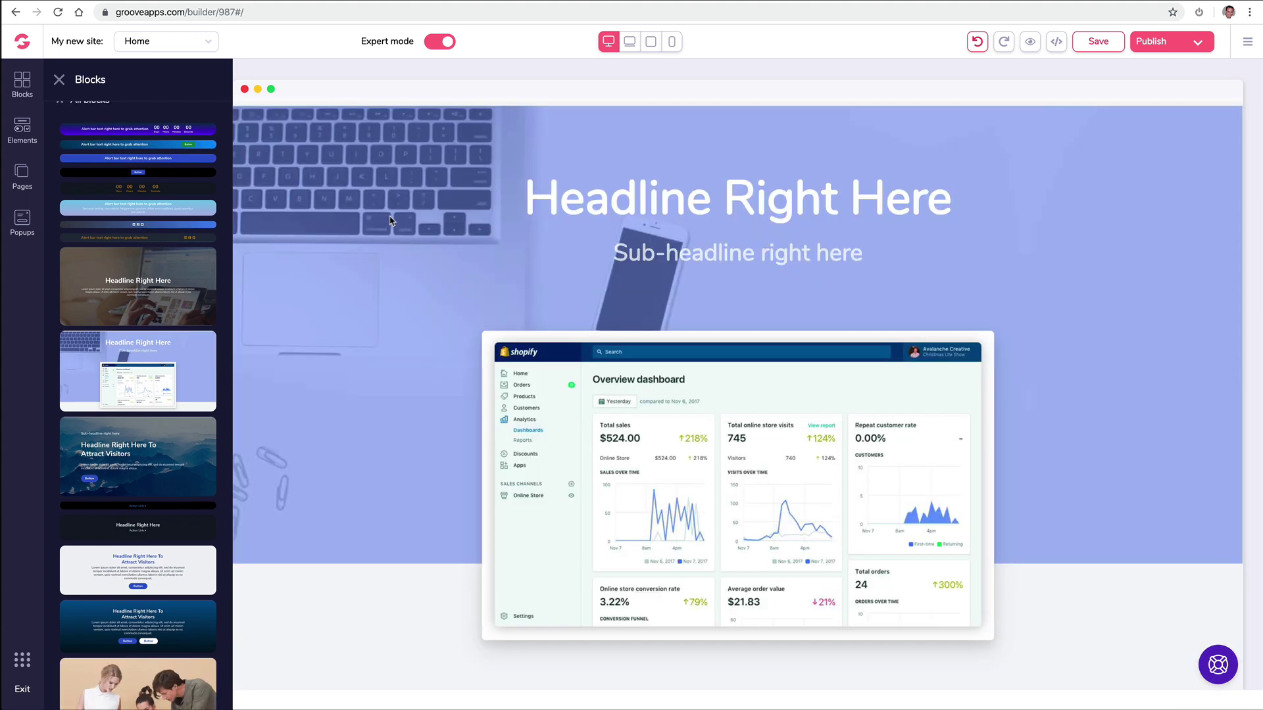
scroll(141, 280, "down", 3)
scroll(141, 280, "down", 6)
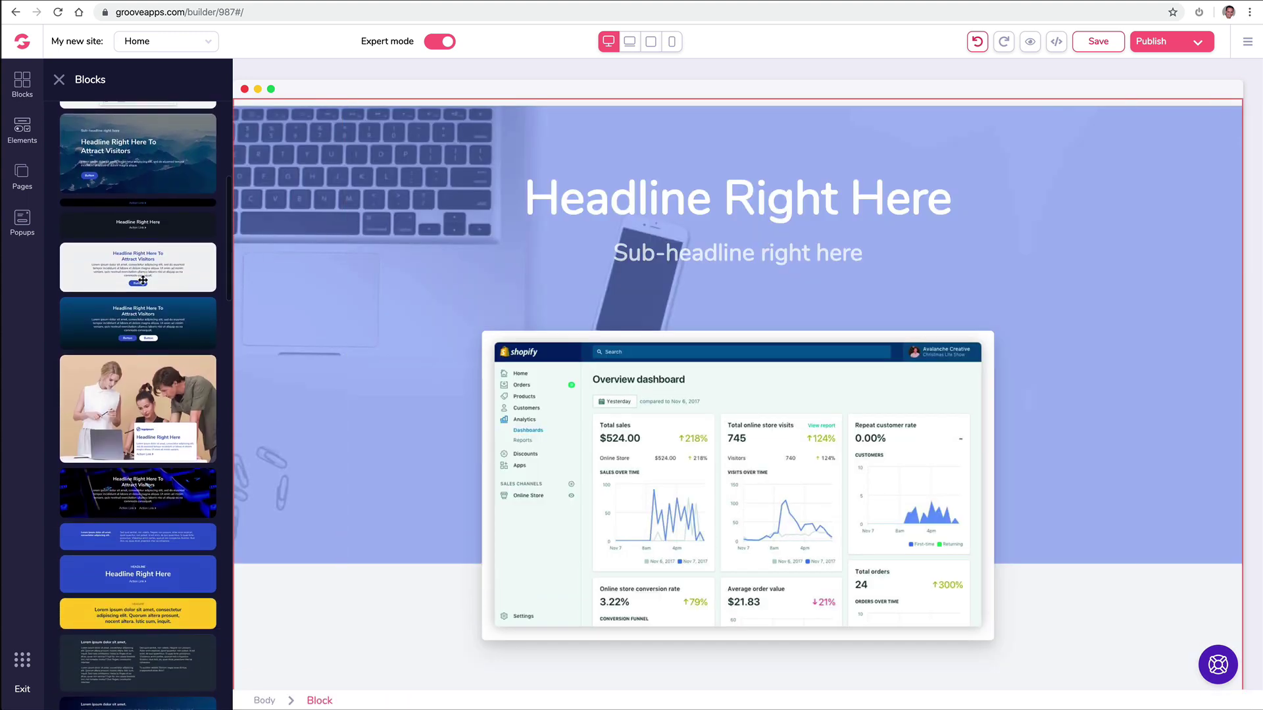
scroll(145, 279, "up", 4)
scroll(144, 279, "up", 7)
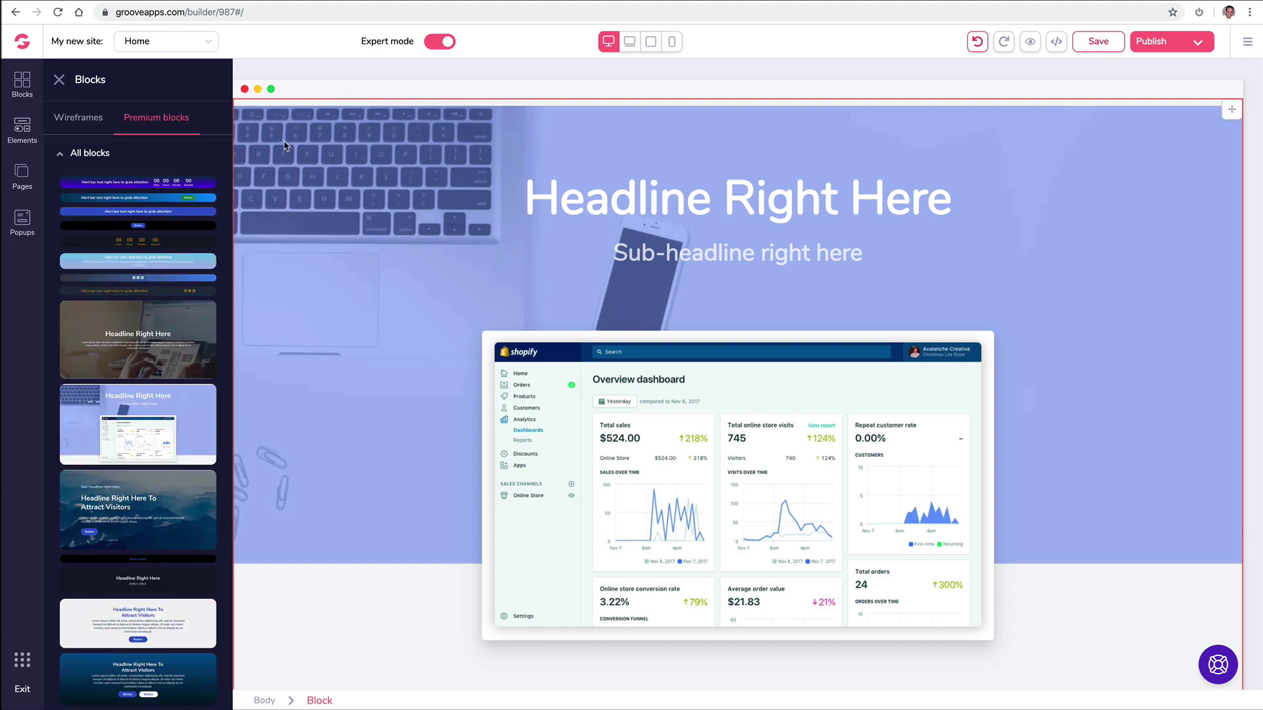
Step: Select the new hero block and save the page with Ctrl+S
left_click(284, 145)
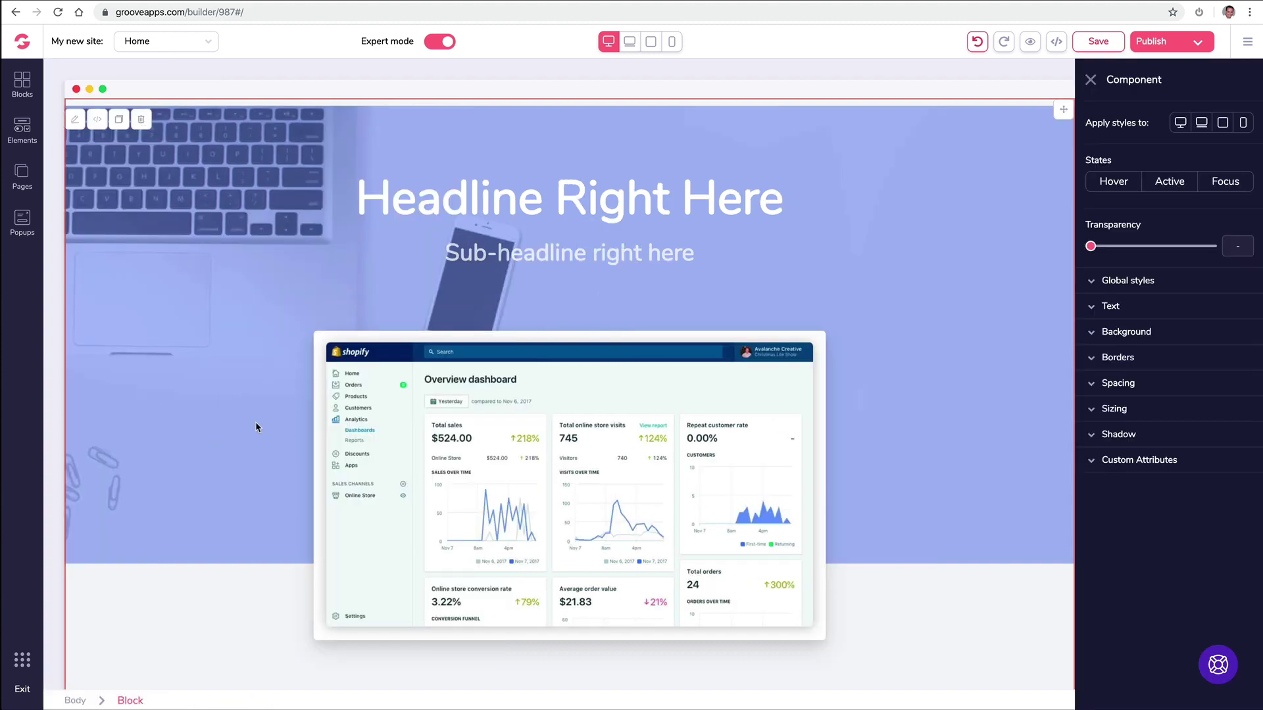
key("ctrl+s")
key("Escape")
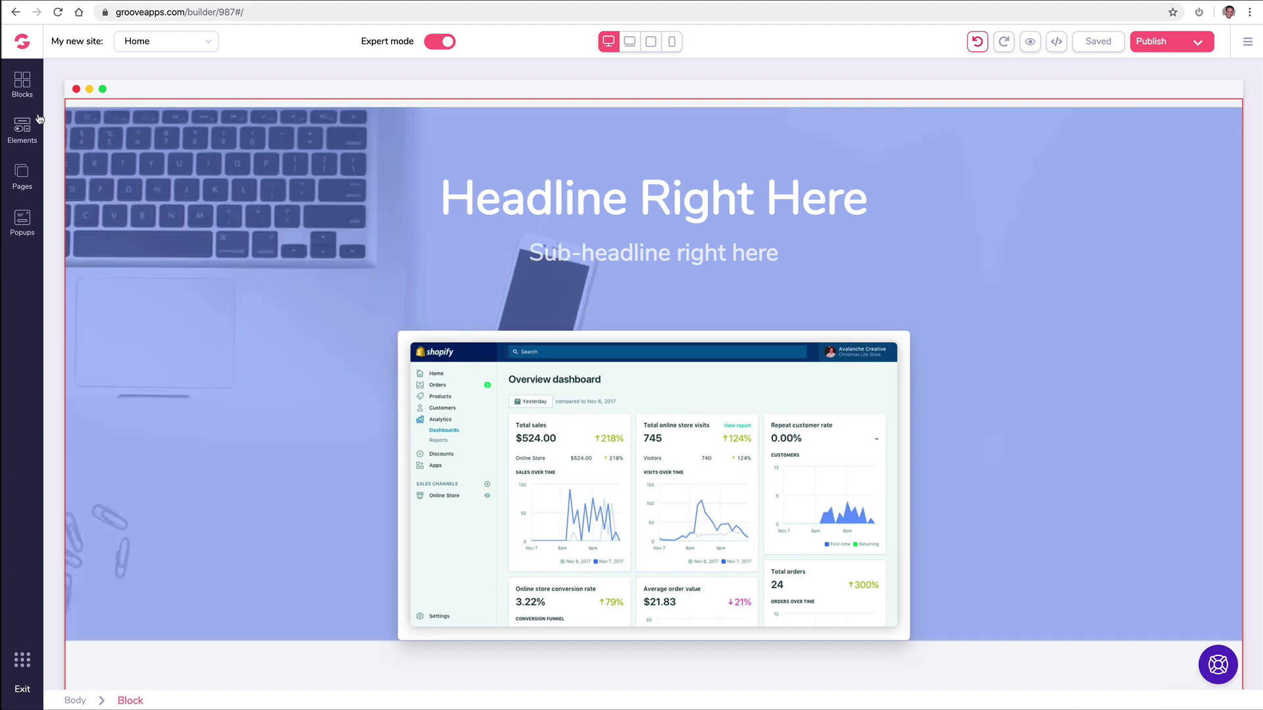
Step: Browse the premium and wireframe block categories, including Call to action blocks
left_click(26, 85)
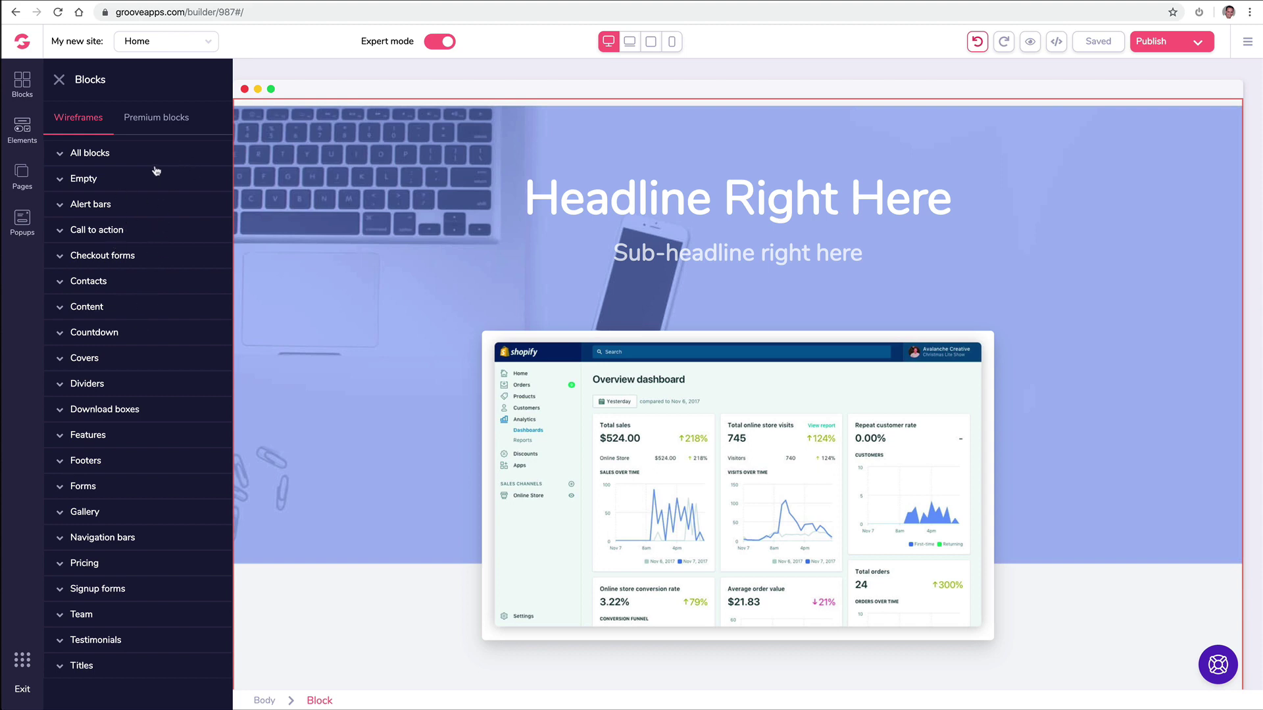
left_click(129, 120)
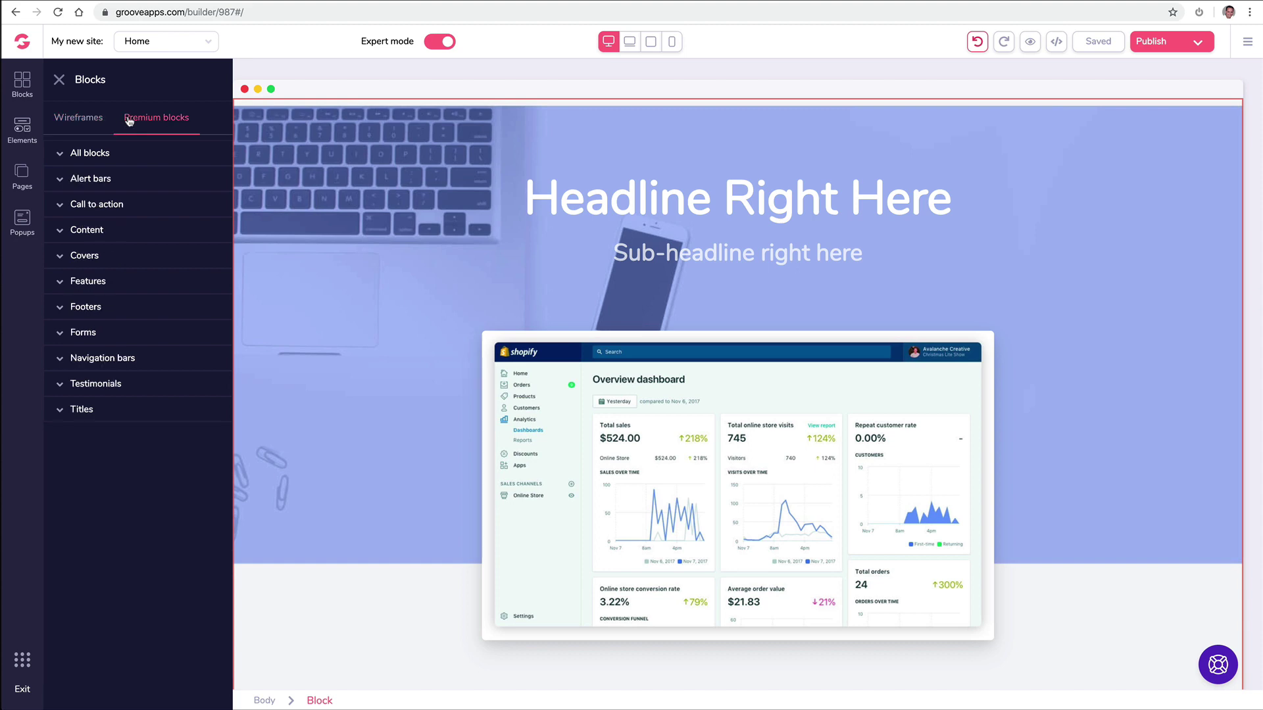
left_click(111, 204)
left_click(73, 122)
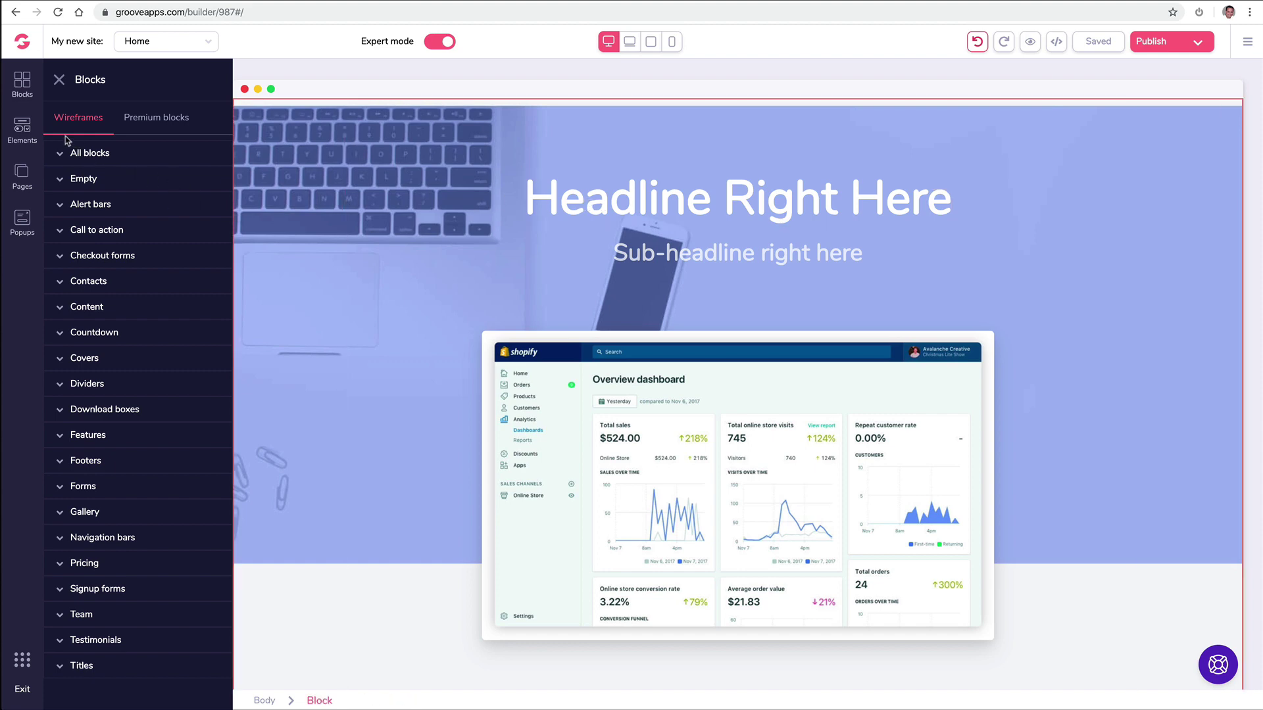
Step: Scroll through the Elements library and select the hero's inner container
left_click(26, 123)
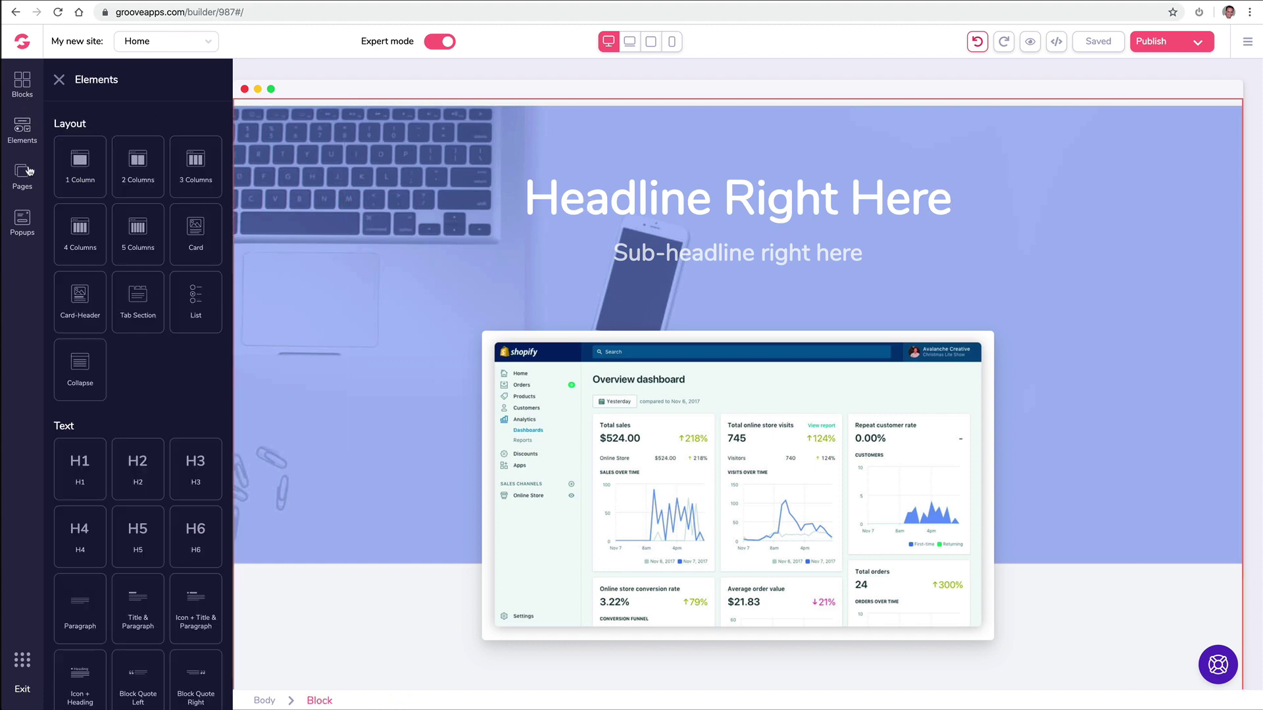
scroll(112, 234, "down", 14)
scroll(117, 231, "down", 1)
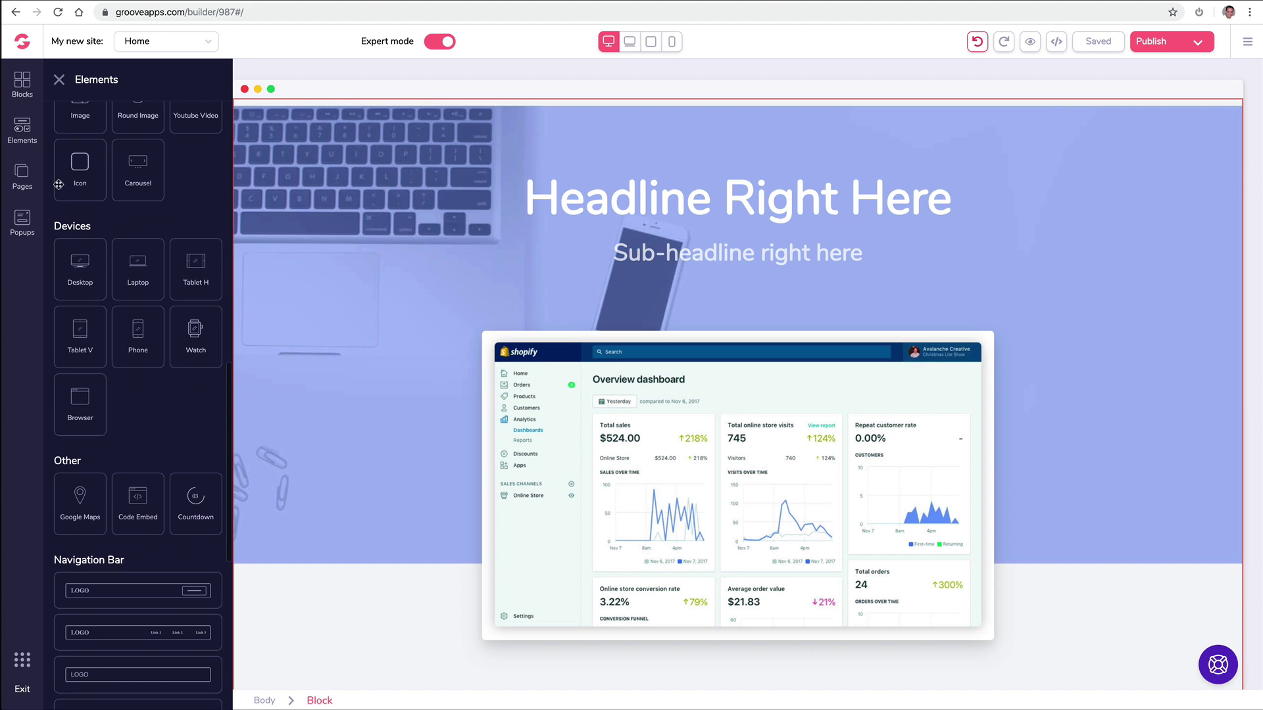
left_click(538, 206)
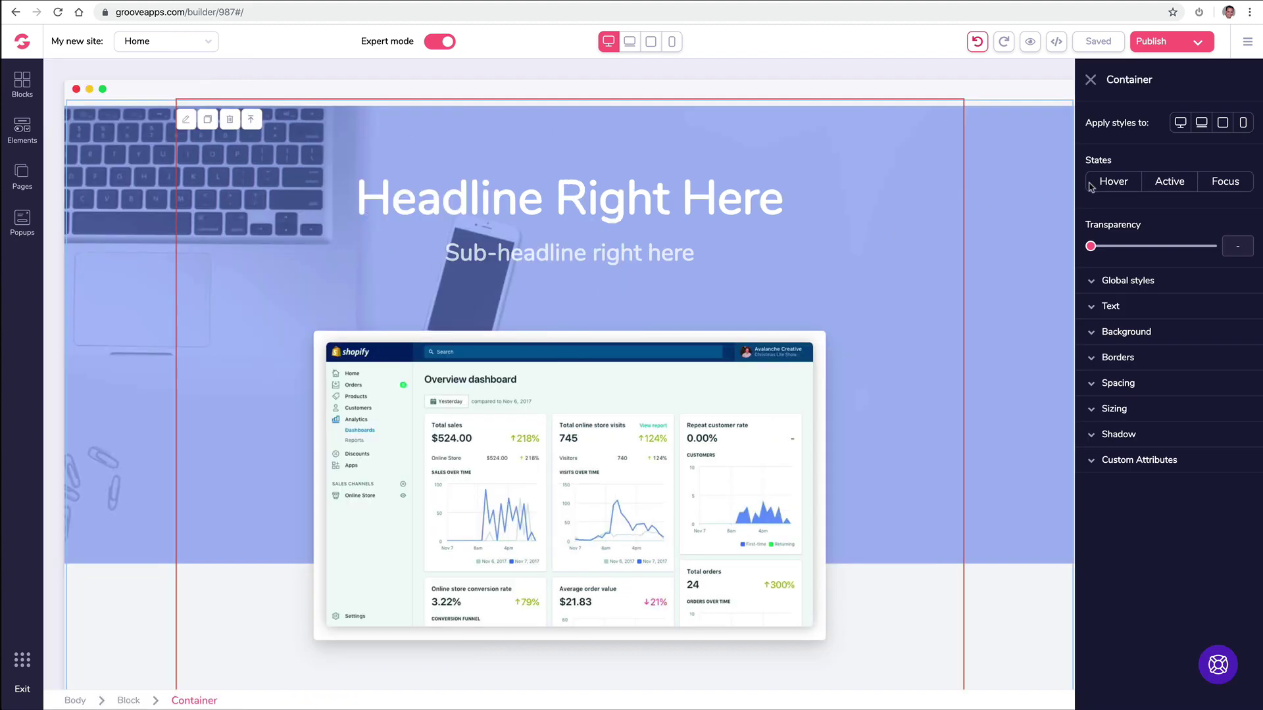
Step: Check the container's Text and Background settings, then delete the whole hero block
left_click(1091, 307)
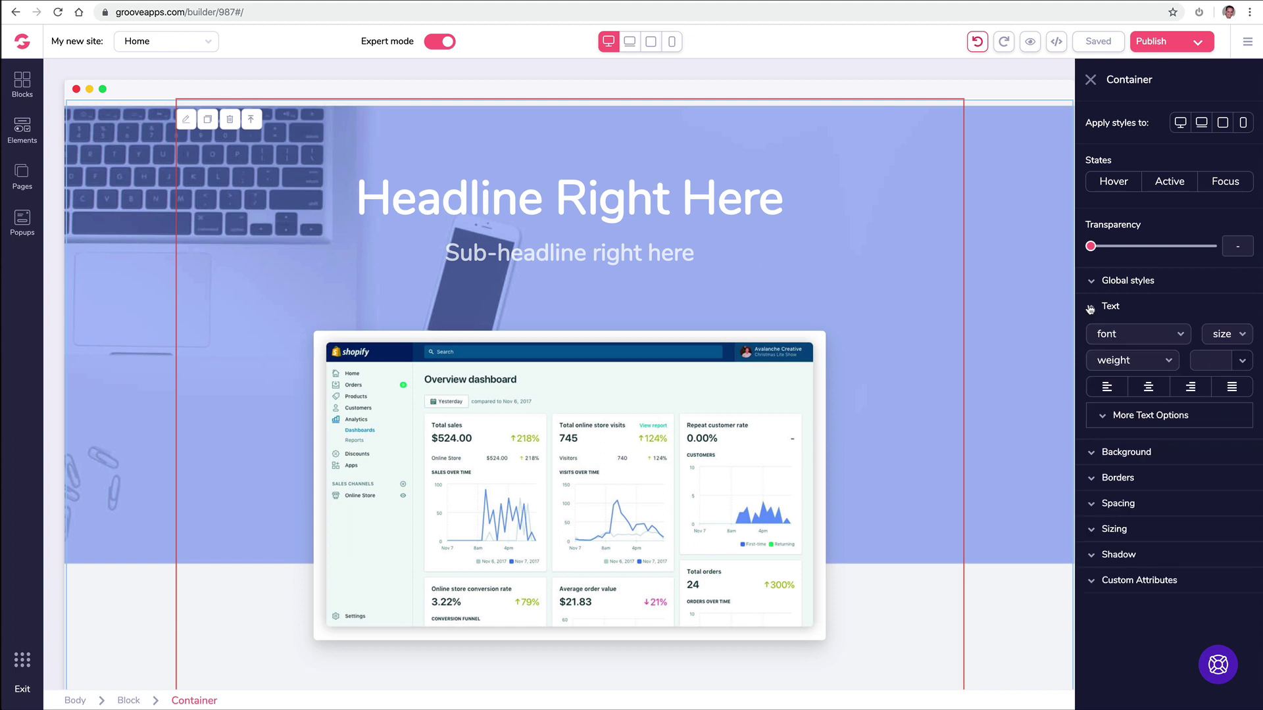
left_click(1090, 309)
left_click(1090, 334)
left_click(1090, 334)
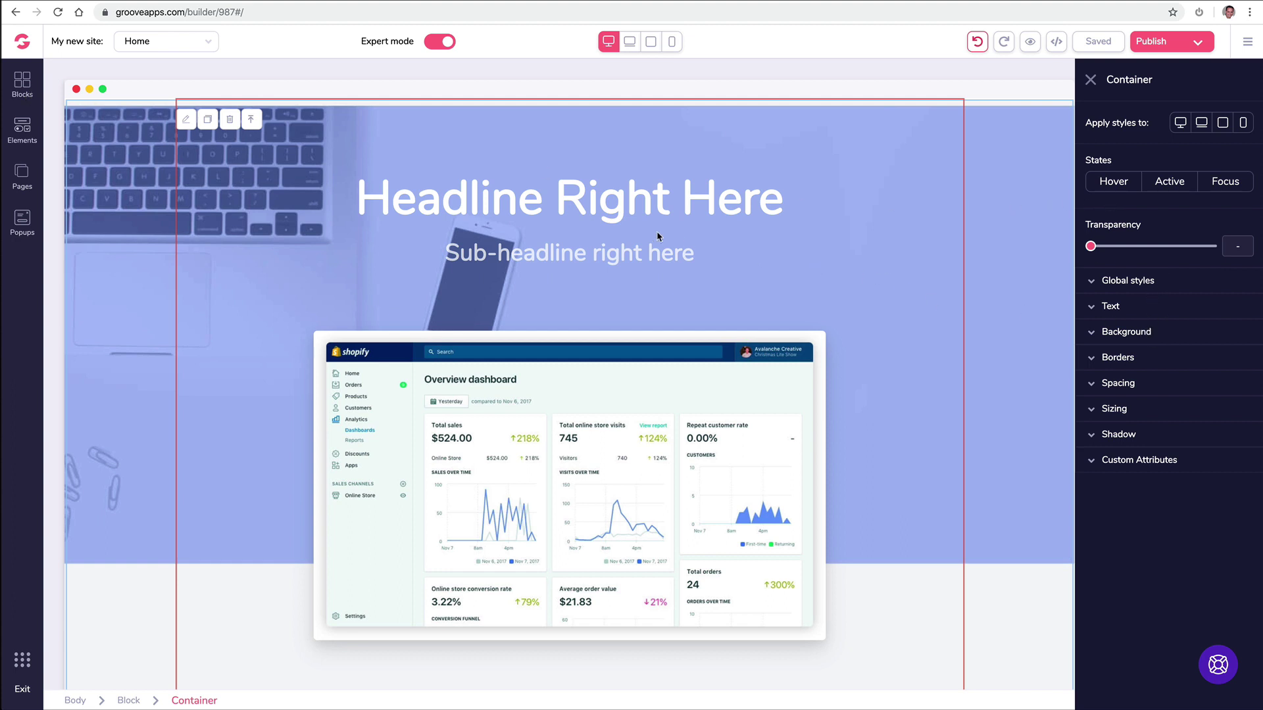
left_click(132, 135)
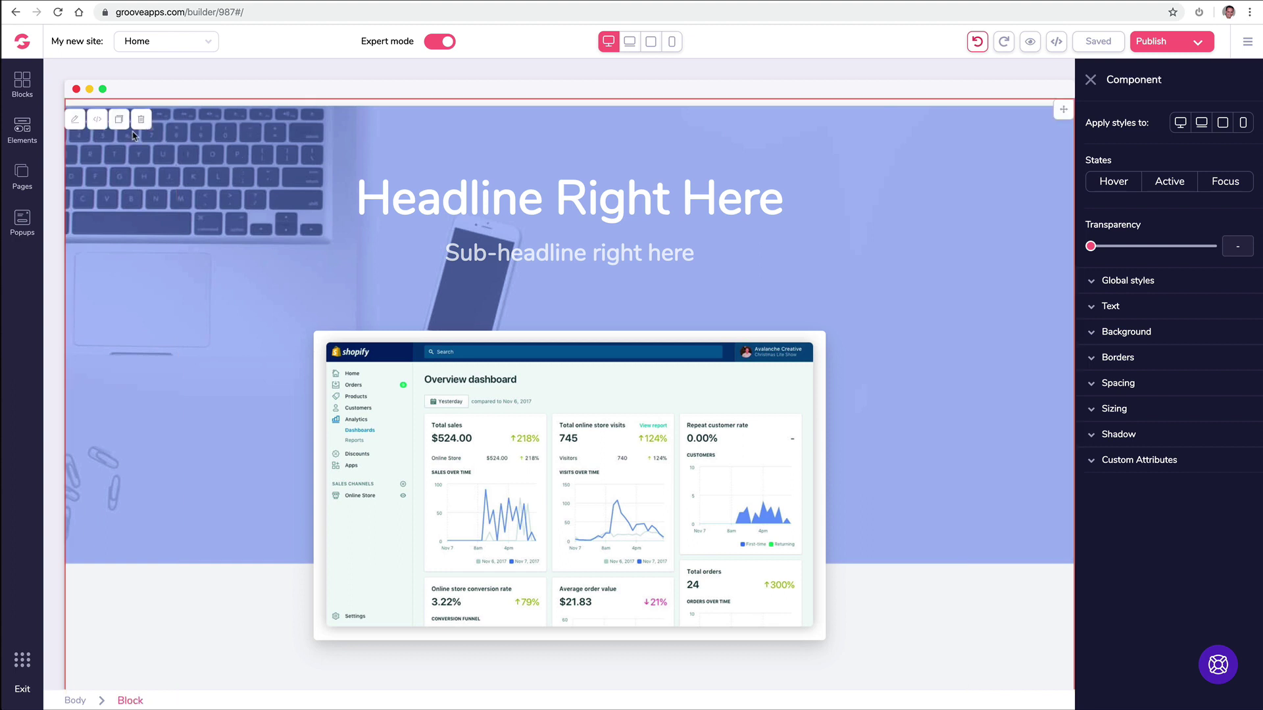
left_click(141, 120)
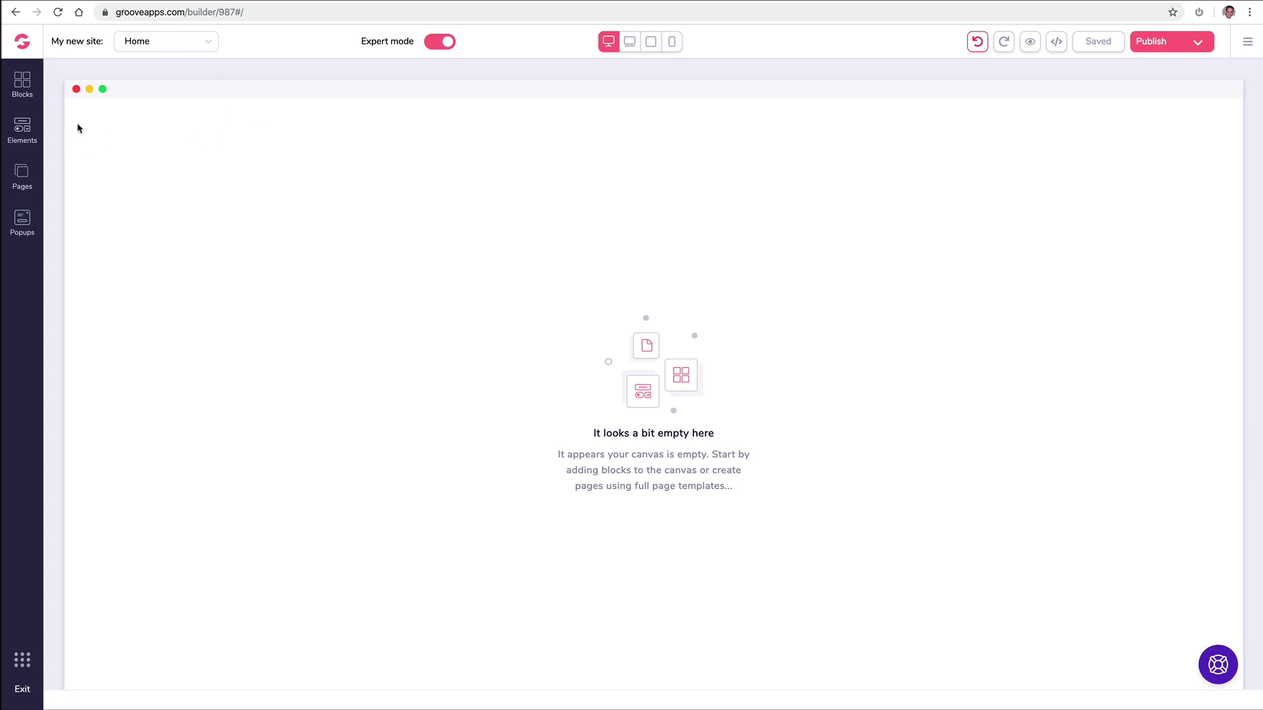
Step: Add a Blank Canvas page, Page 2, and bring up its options menu
left_click(23, 174)
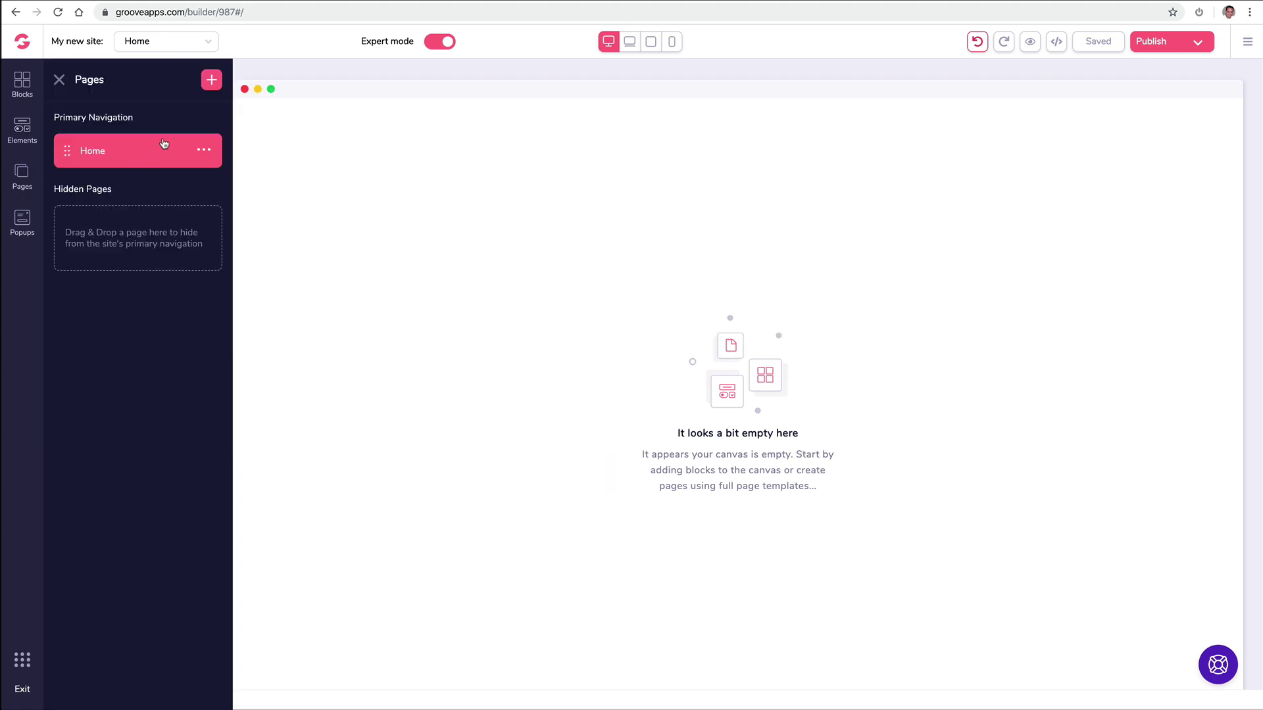
left_click(211, 81)
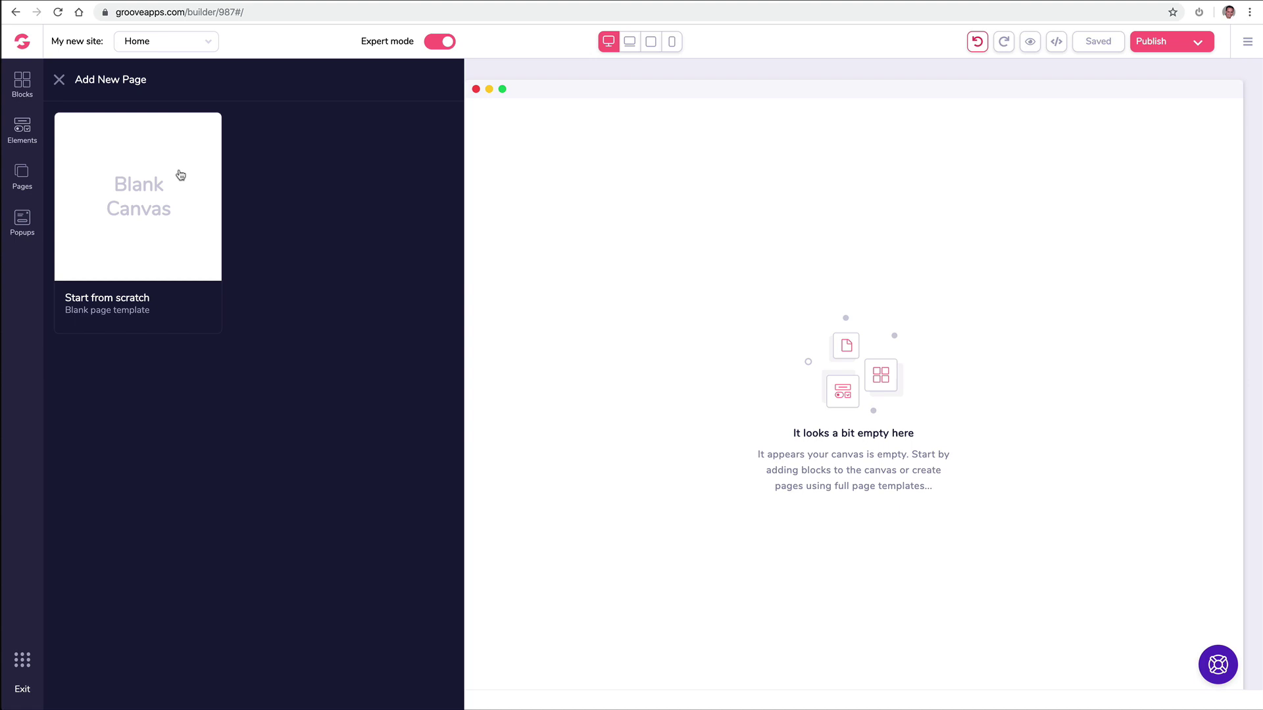
left_click(181, 175)
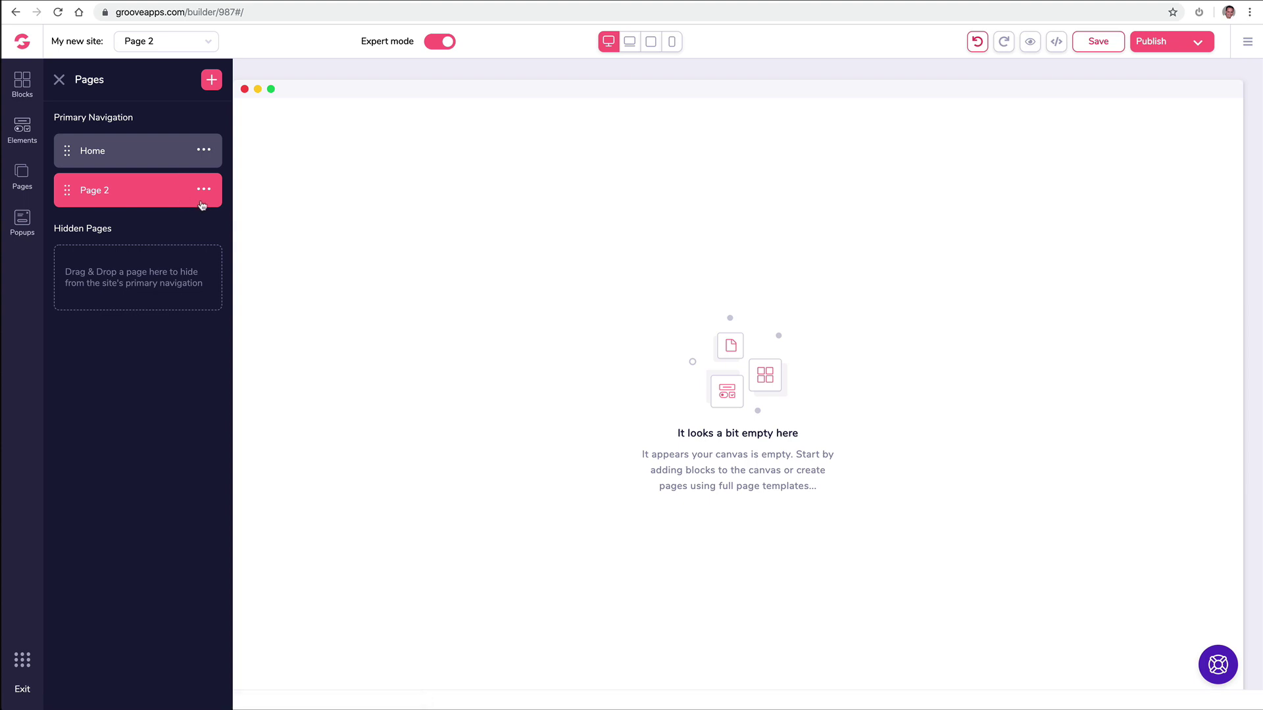
left_click(205, 190)
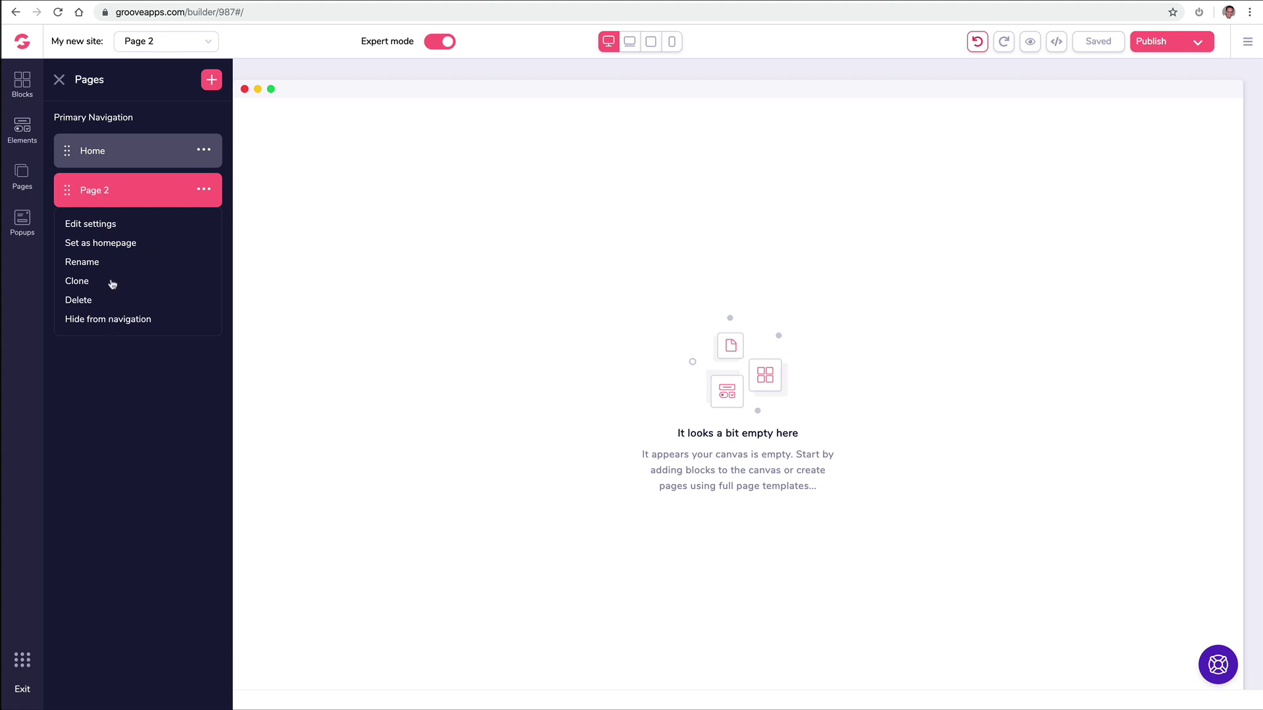
Step: Rename Page 2 to 'About'
left_click(82, 262)
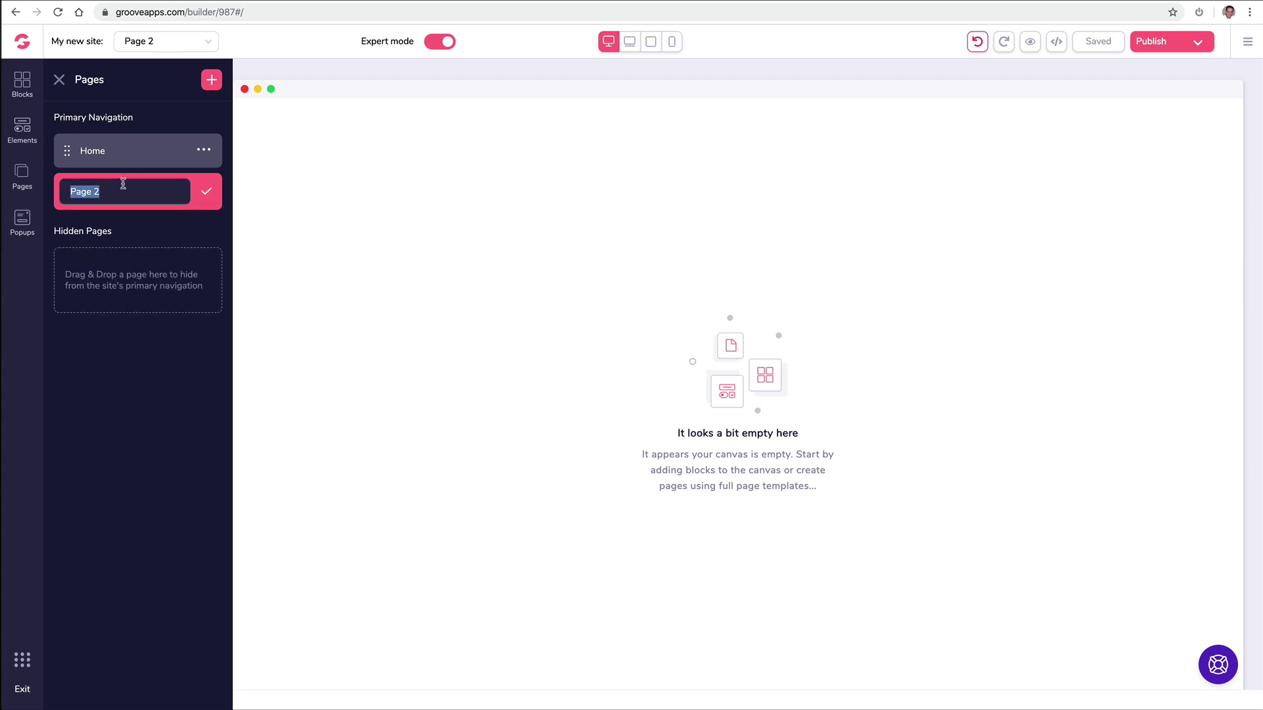
type("BAou")
key("ctrl+a")
type("Abo")
left_click(206, 191)
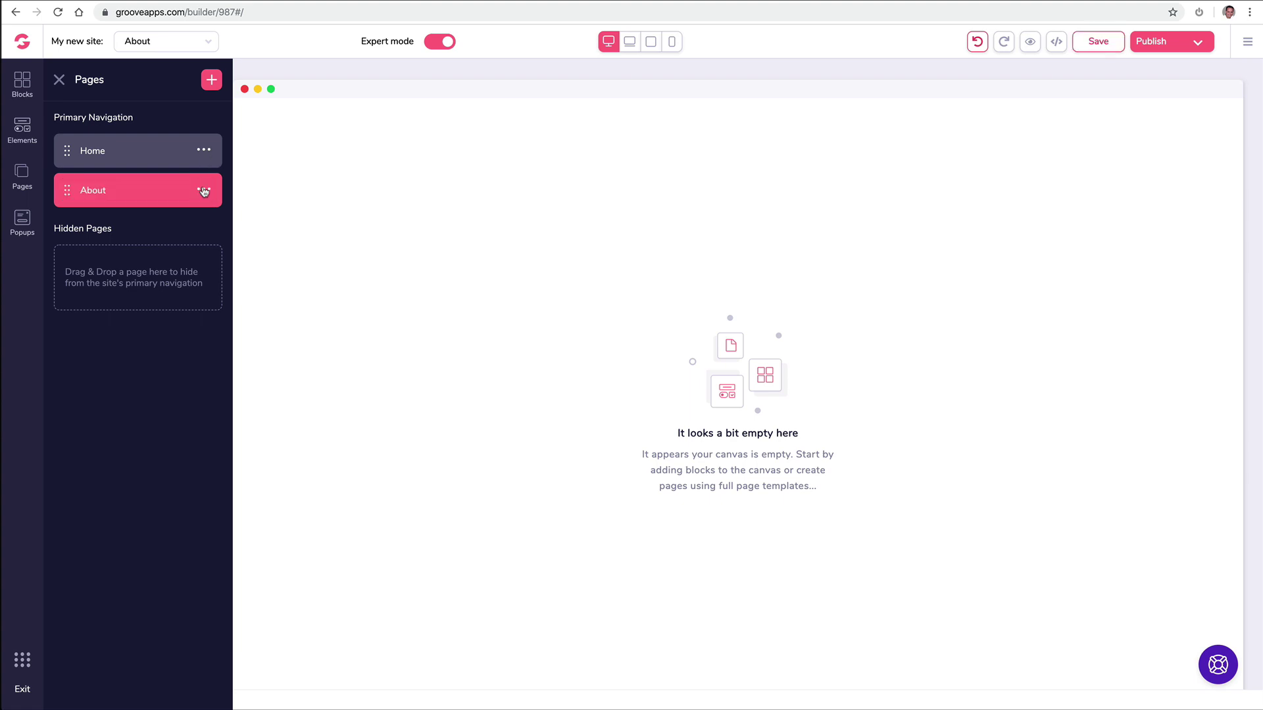
Step: Add another blank page and rename it 'Contact'
left_click(212, 80)
left_click(154, 170)
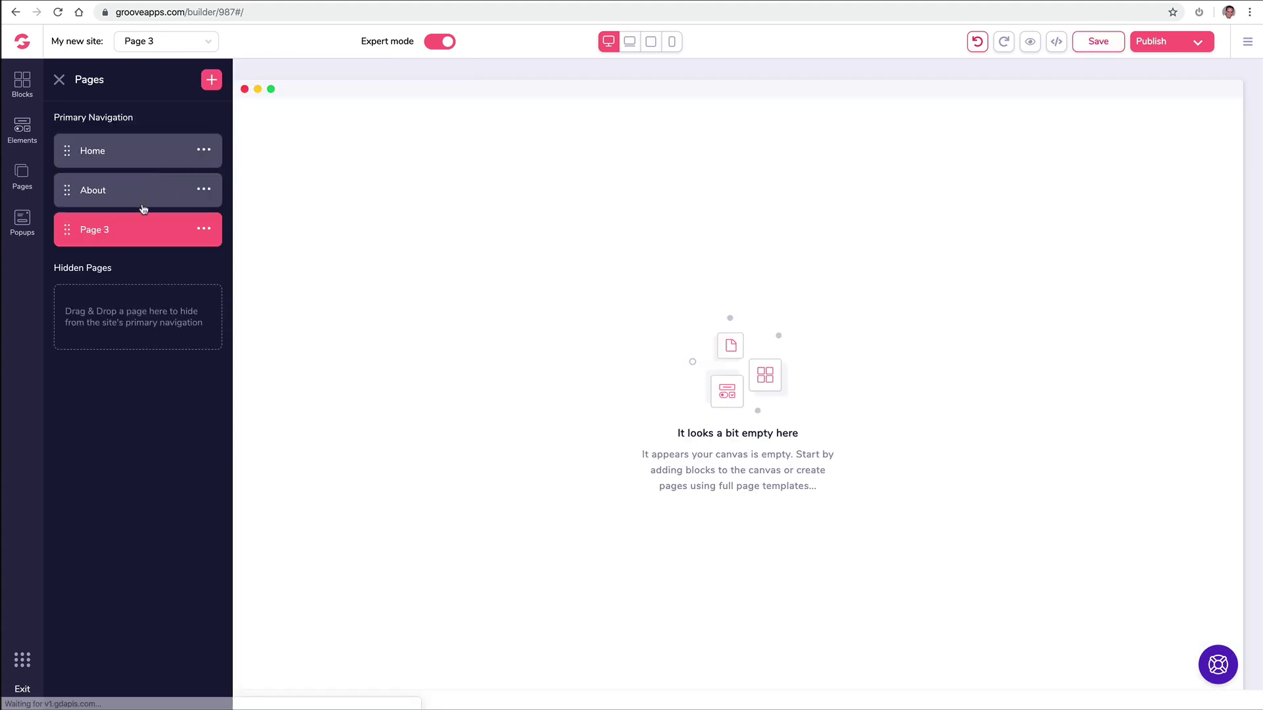
left_click(205, 230)
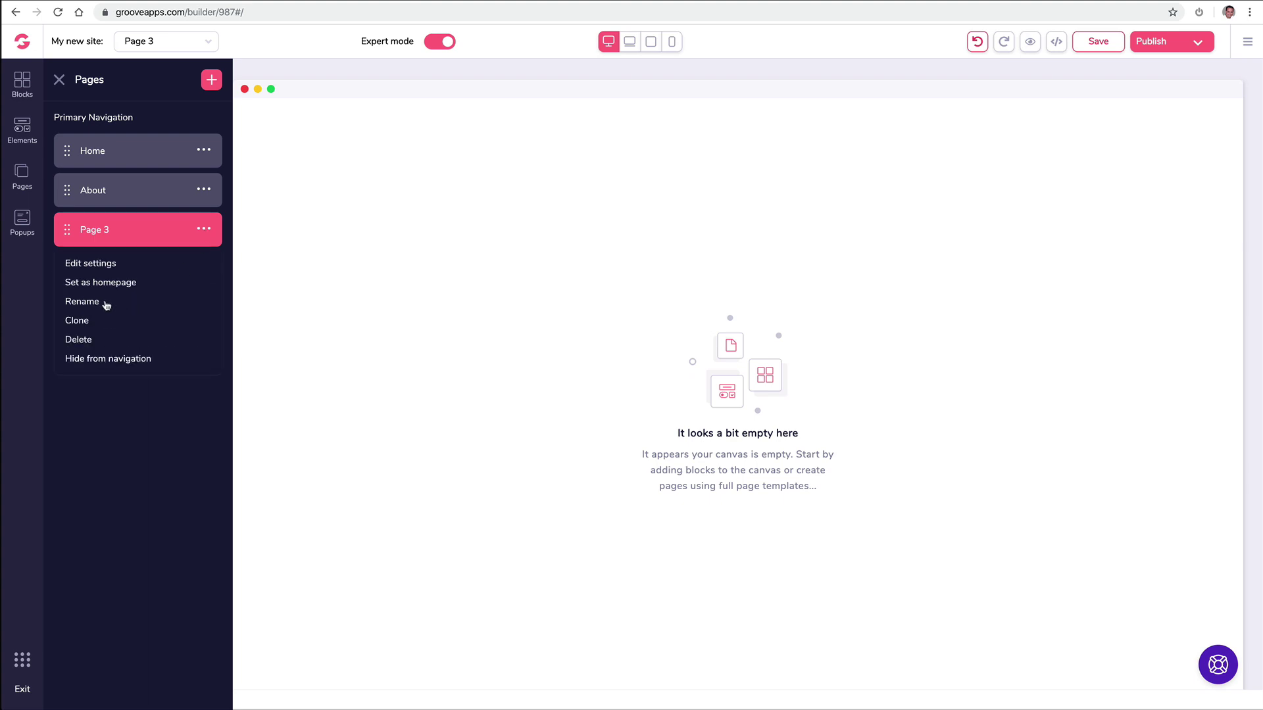
left_click(99, 304)
triple_click(133, 231)
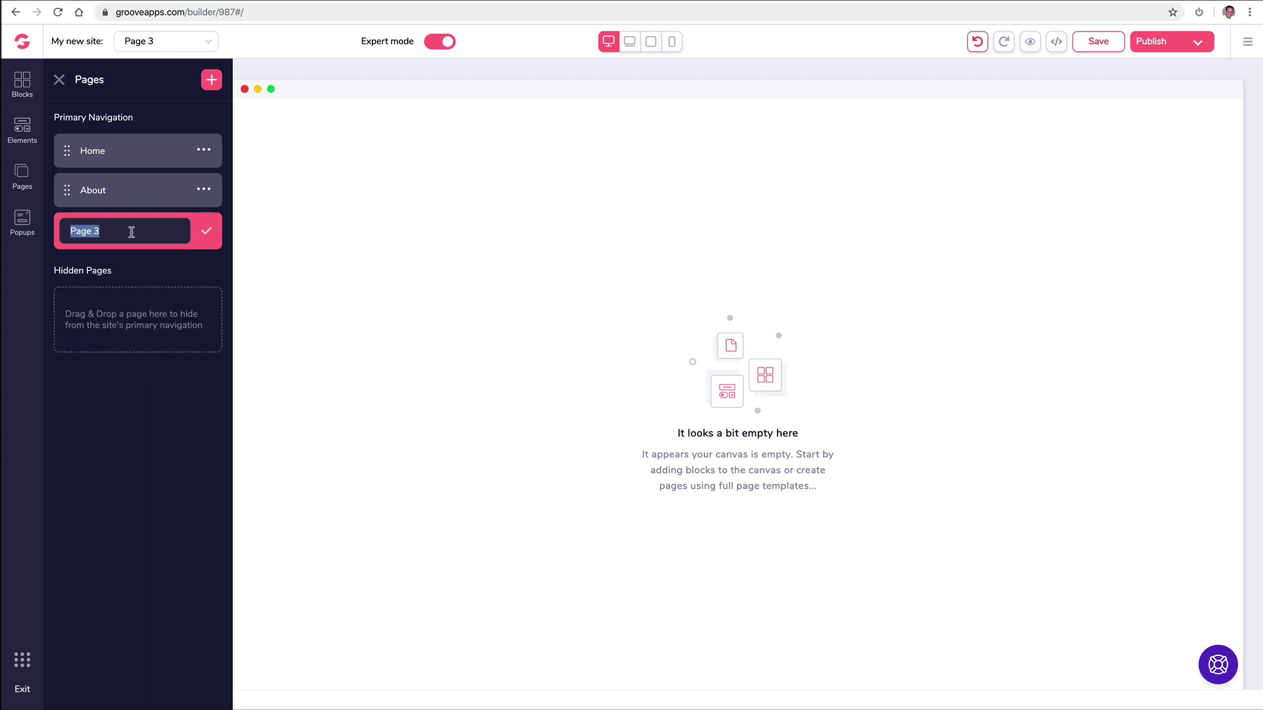
type("Contact")
left_click(216, 235)
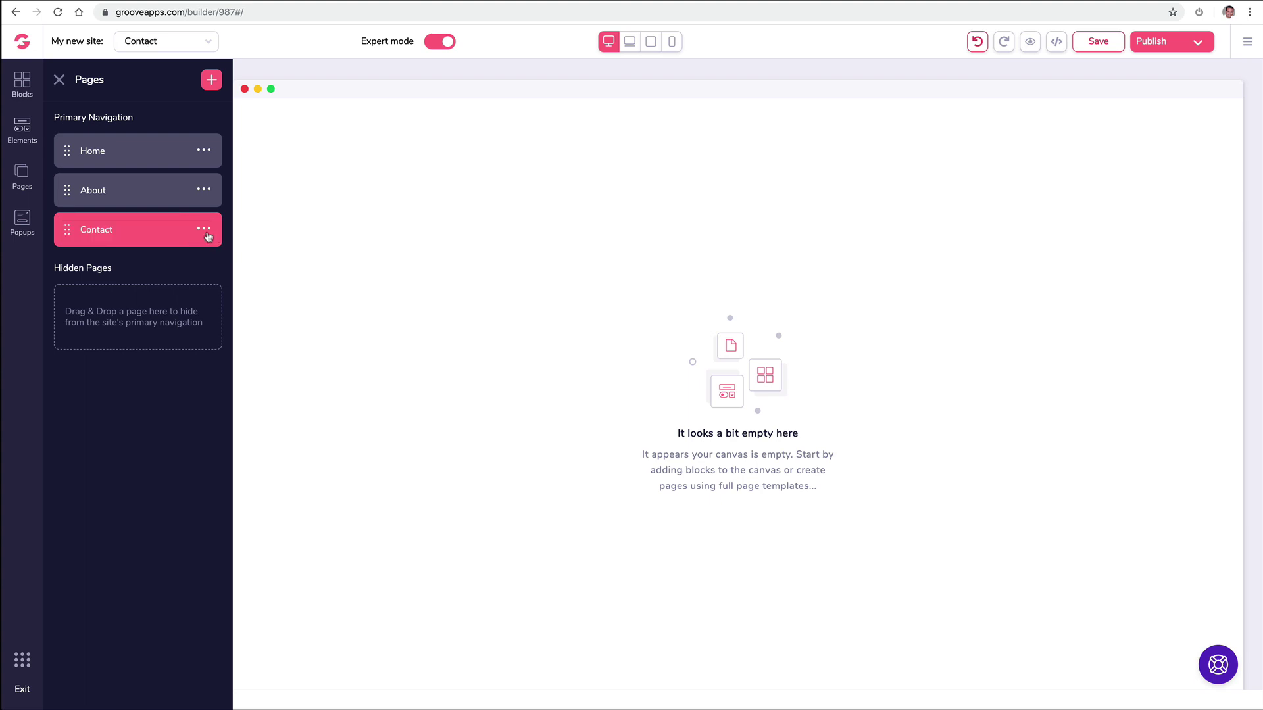
Step: Add another blank page named 'Media'
left_click(211, 80)
left_click(175, 189)
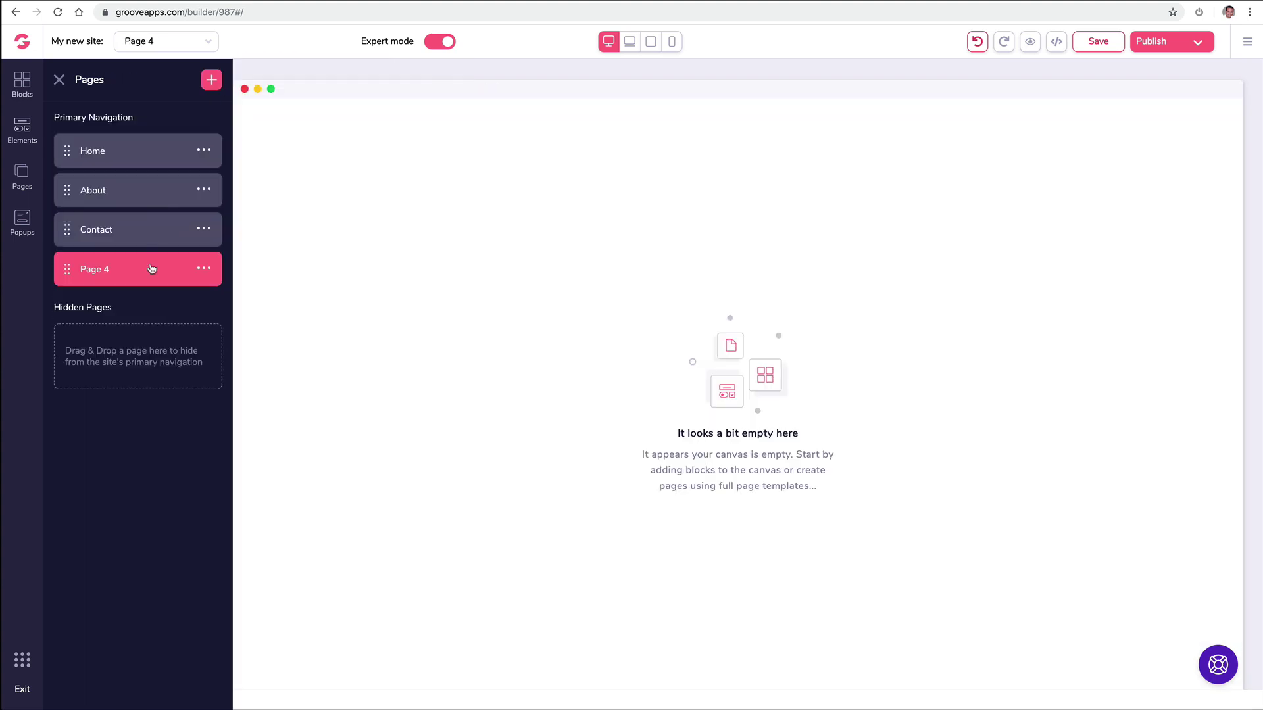
left_click(205, 269)
left_click(82, 341)
type("Media")
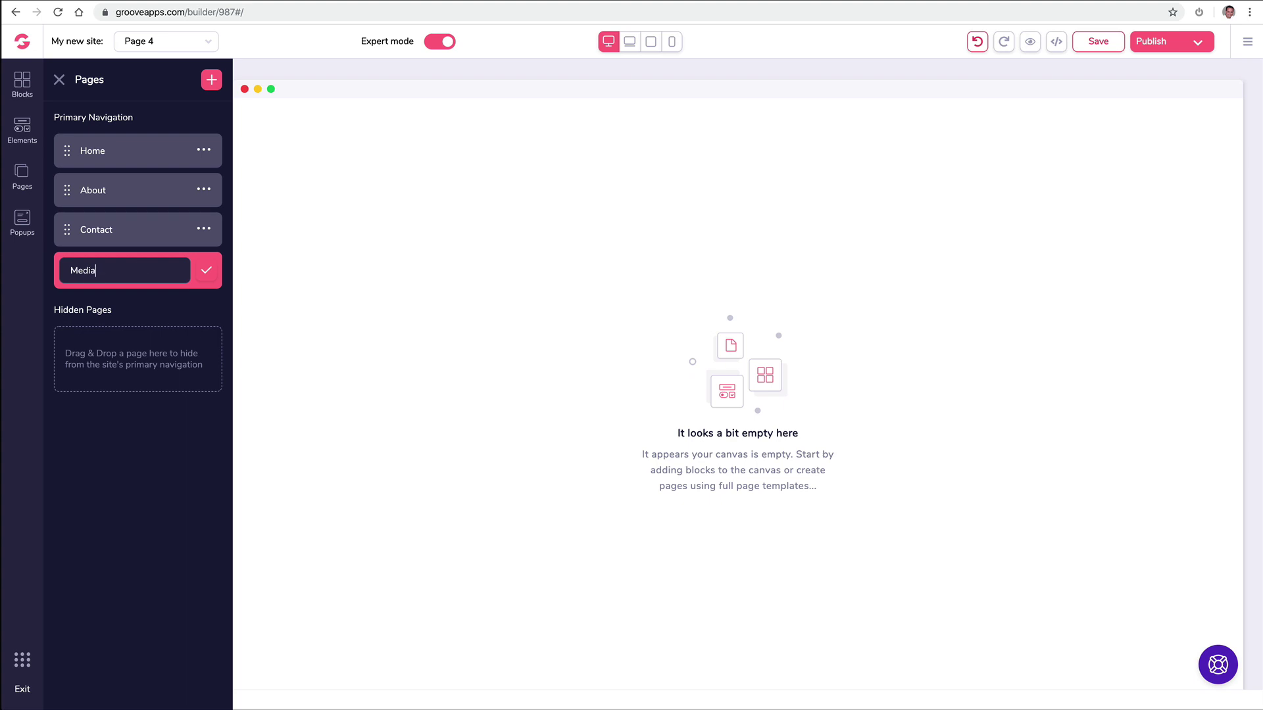
left_click(205, 270)
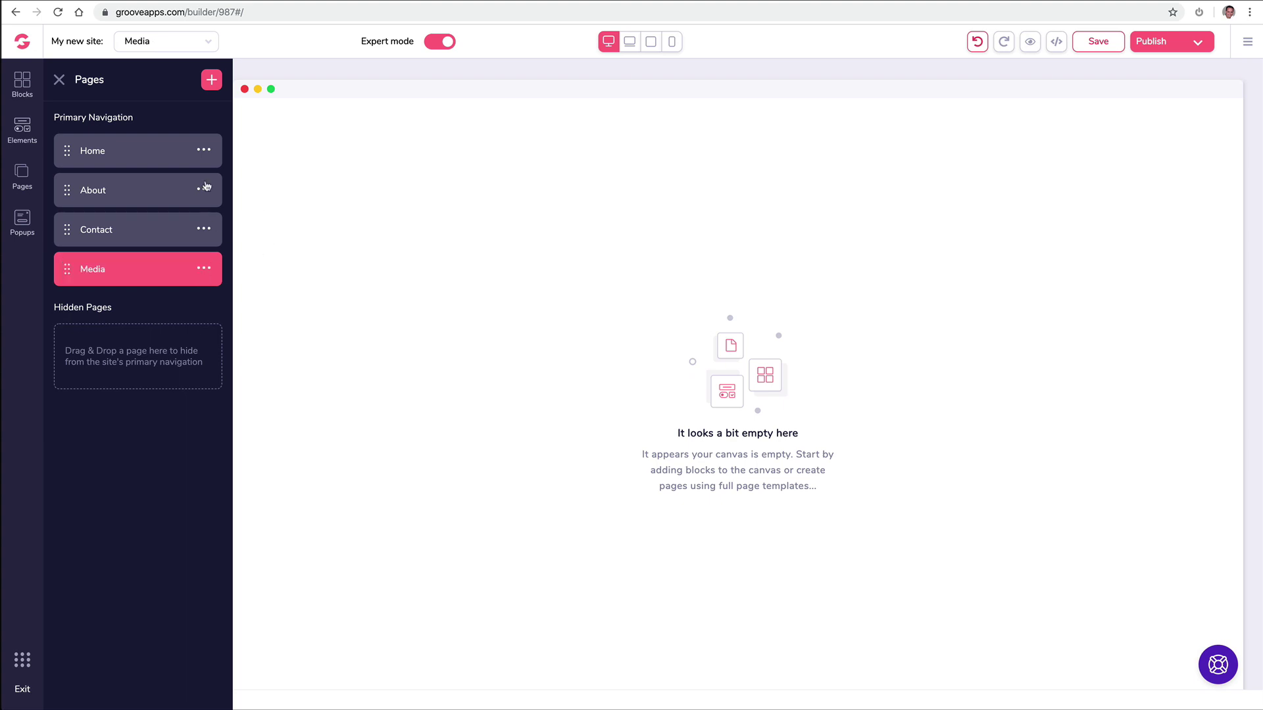
Step: Add another blank page named 'Support'
left_click(215, 85)
left_click(153, 205)
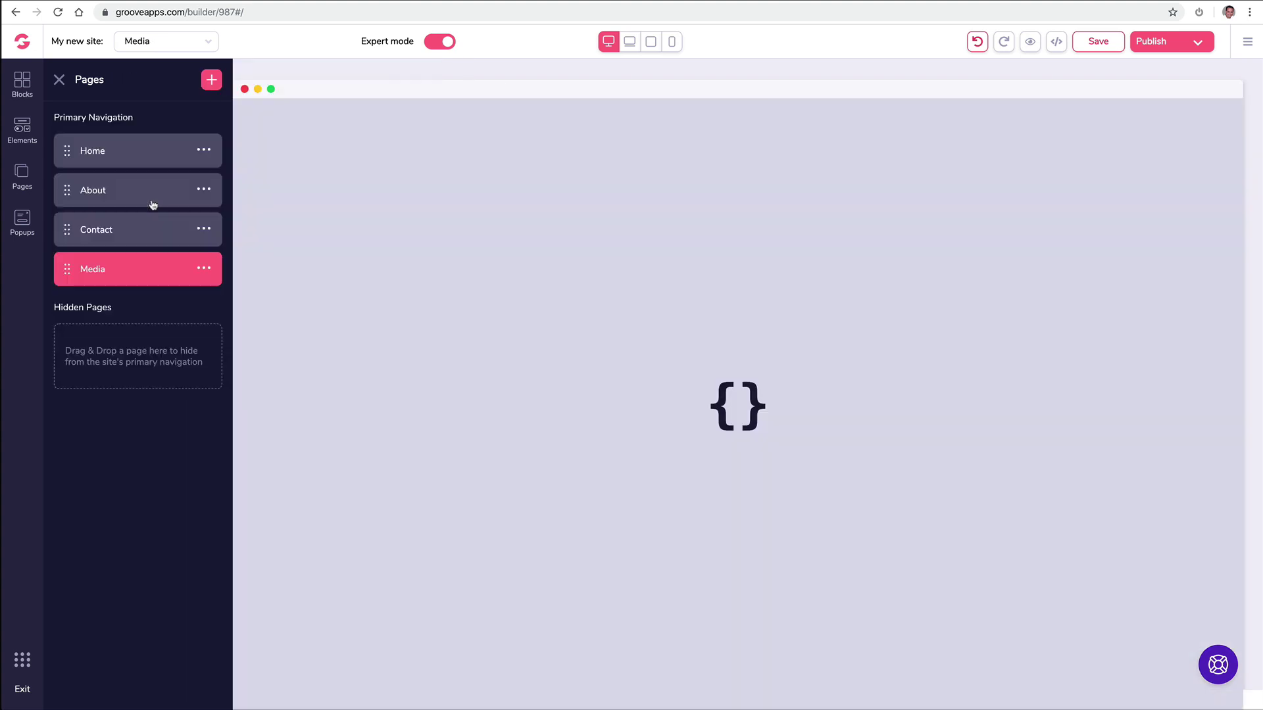
left_click(206, 316)
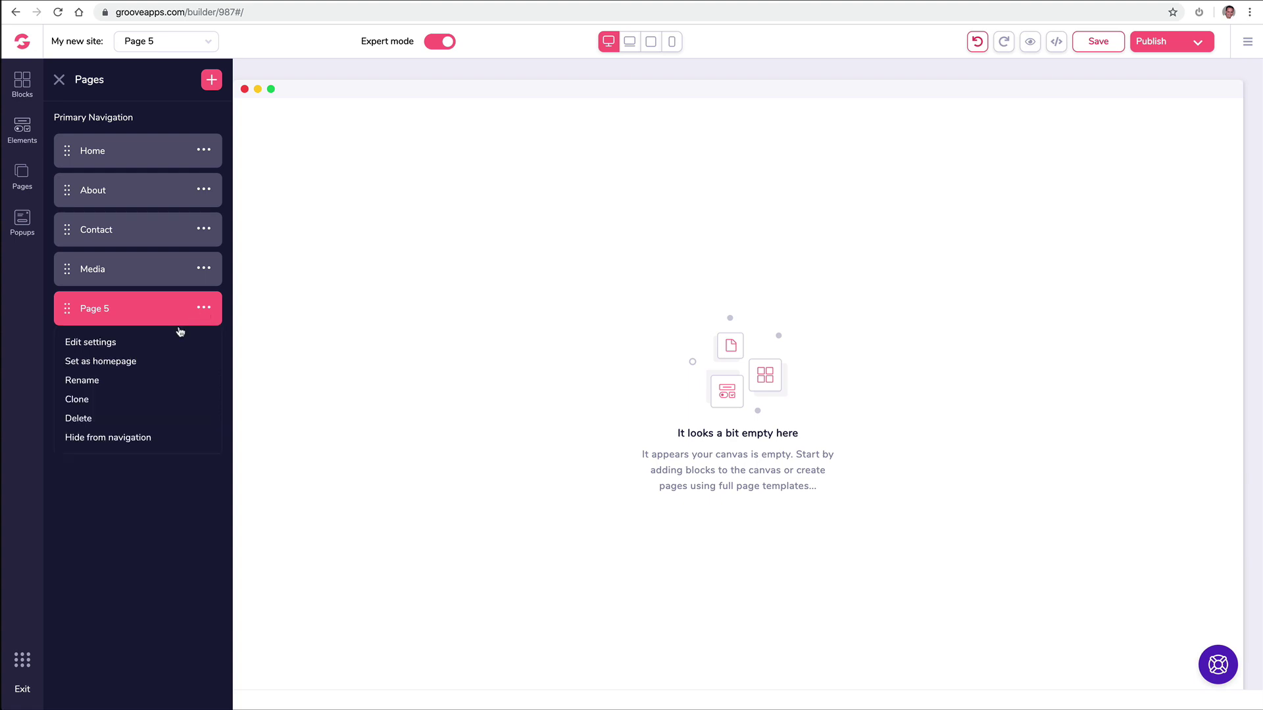
left_click(105, 382)
type("Support")
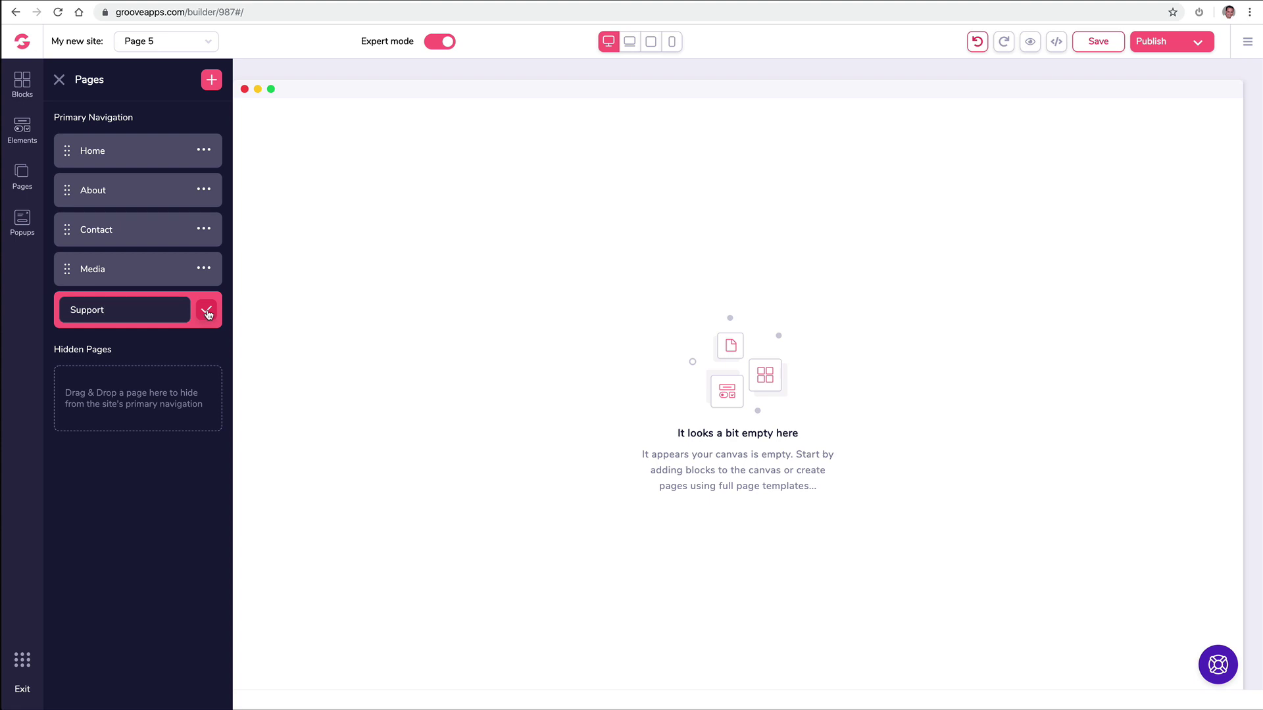
left_click(206, 313)
left_click(207, 312)
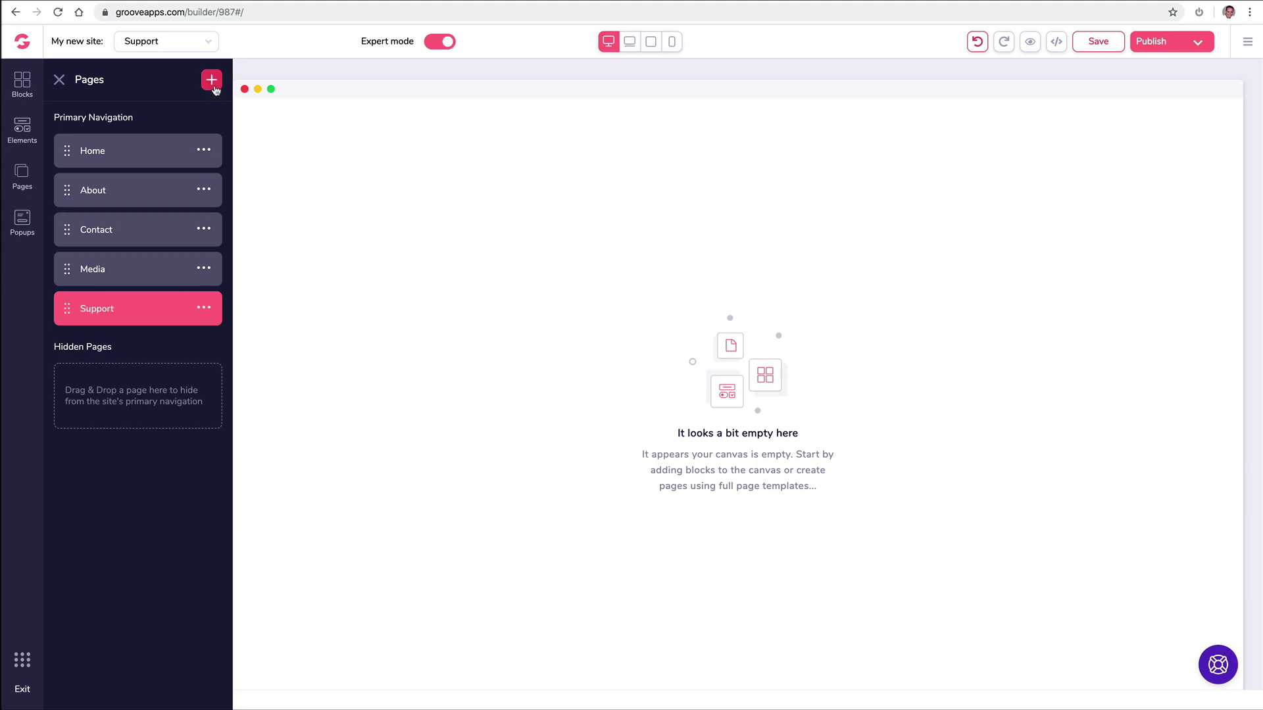
Step: Add another blank page named 'Free Ebook'
left_click(213, 82)
left_click(131, 242)
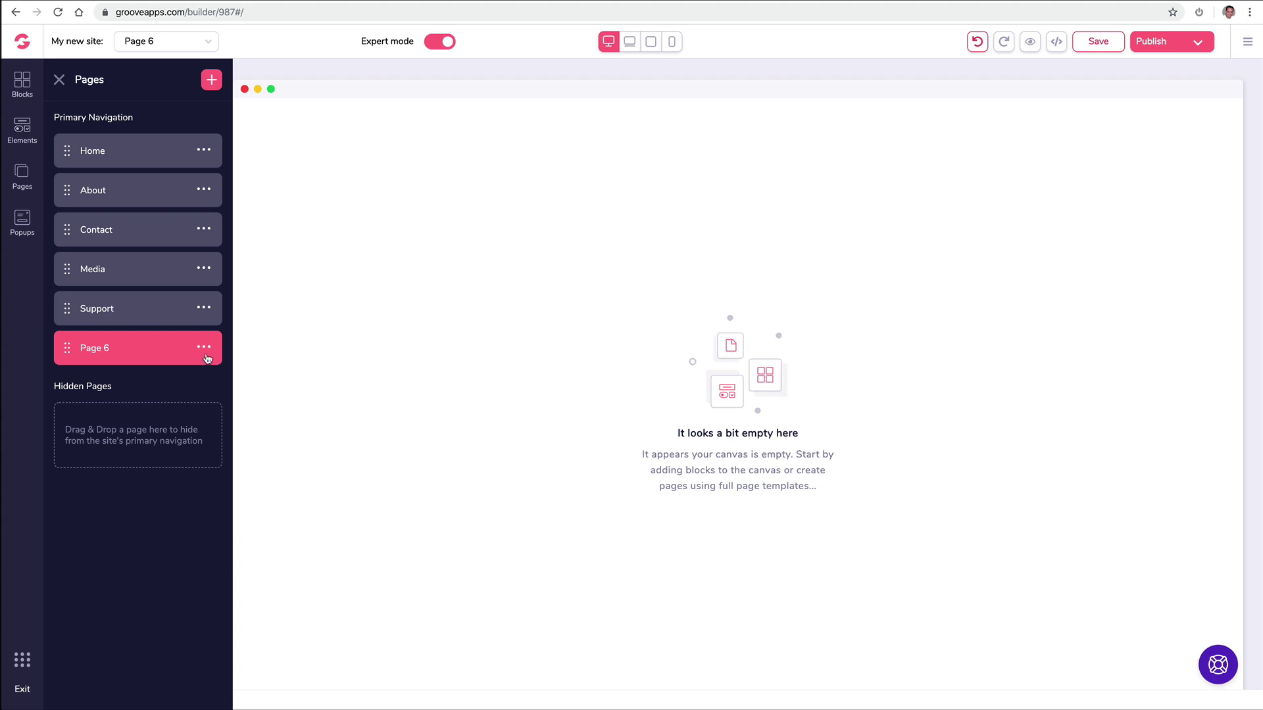
left_click(205, 351)
left_click(100, 417)
triple_click(150, 352)
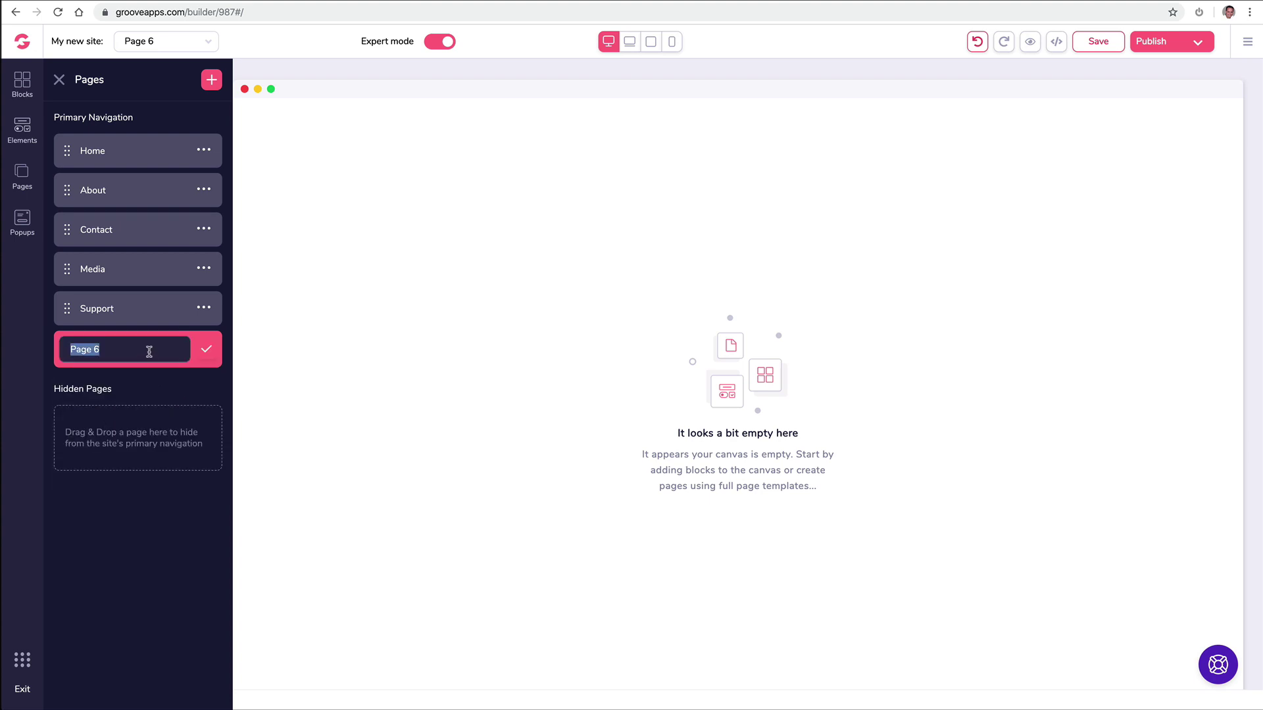
type("Free Ebook")
left_click(206, 350)
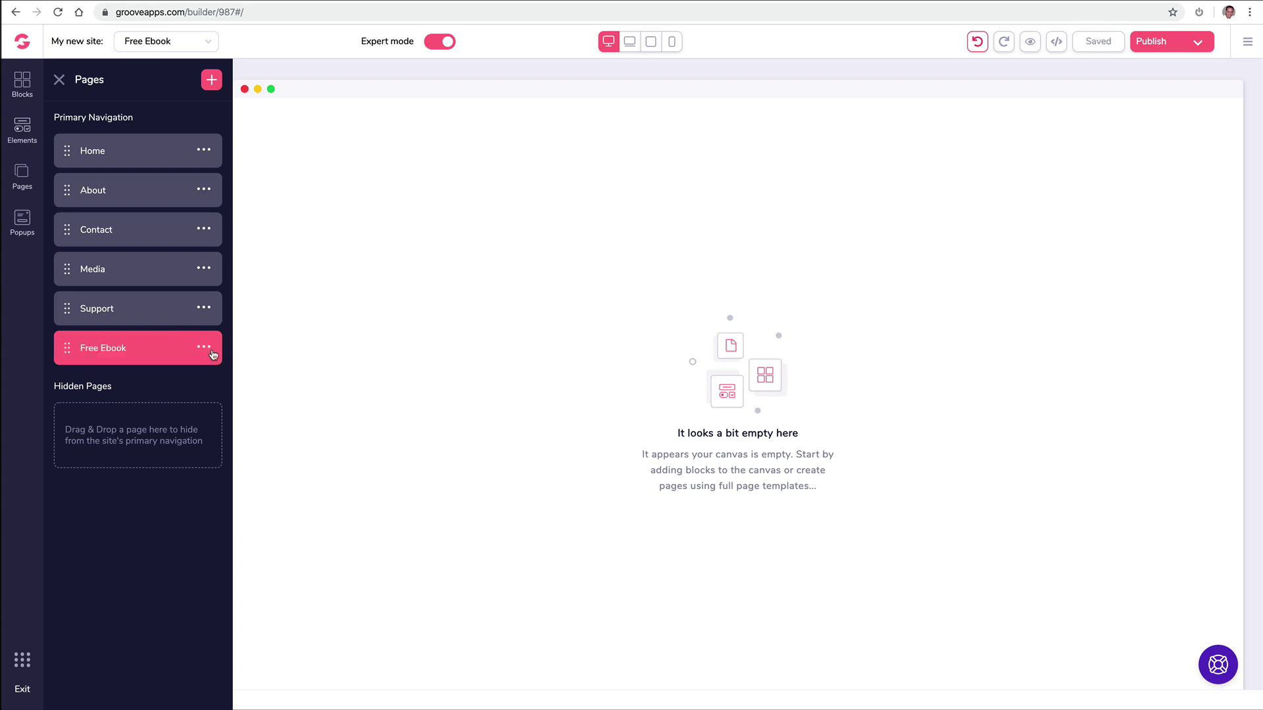
Step: Add a blank 'ThankYou Download' page, then switch to editing the About page
left_click(215, 82)
left_click(135, 196)
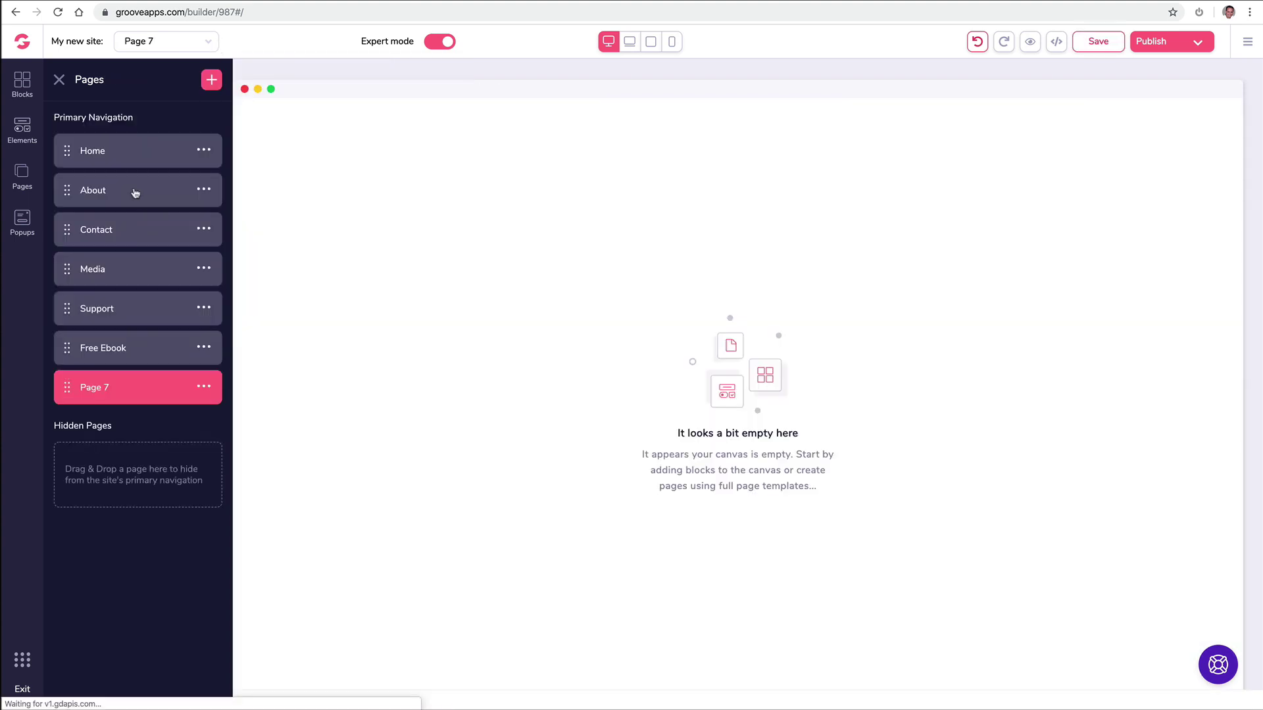
left_click(209, 387)
left_click(113, 459)
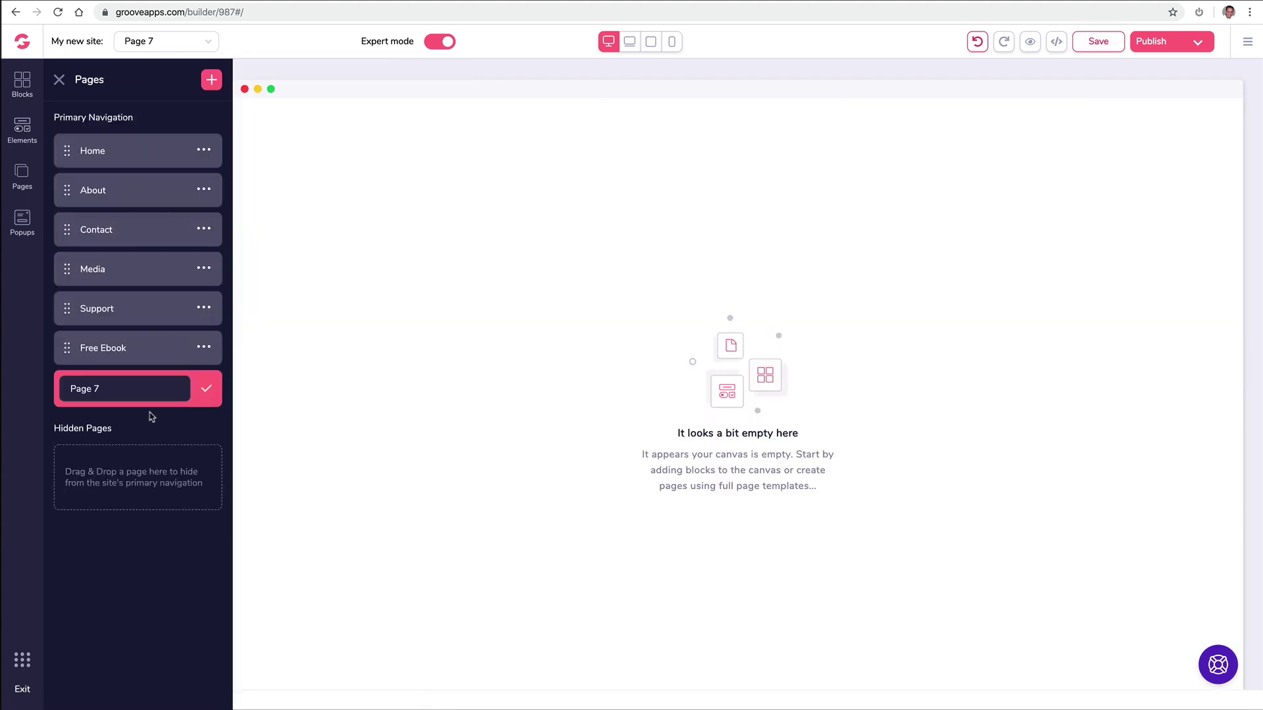
triple_click(146, 390)
type("ThankYou Download")
left_click(206, 389)
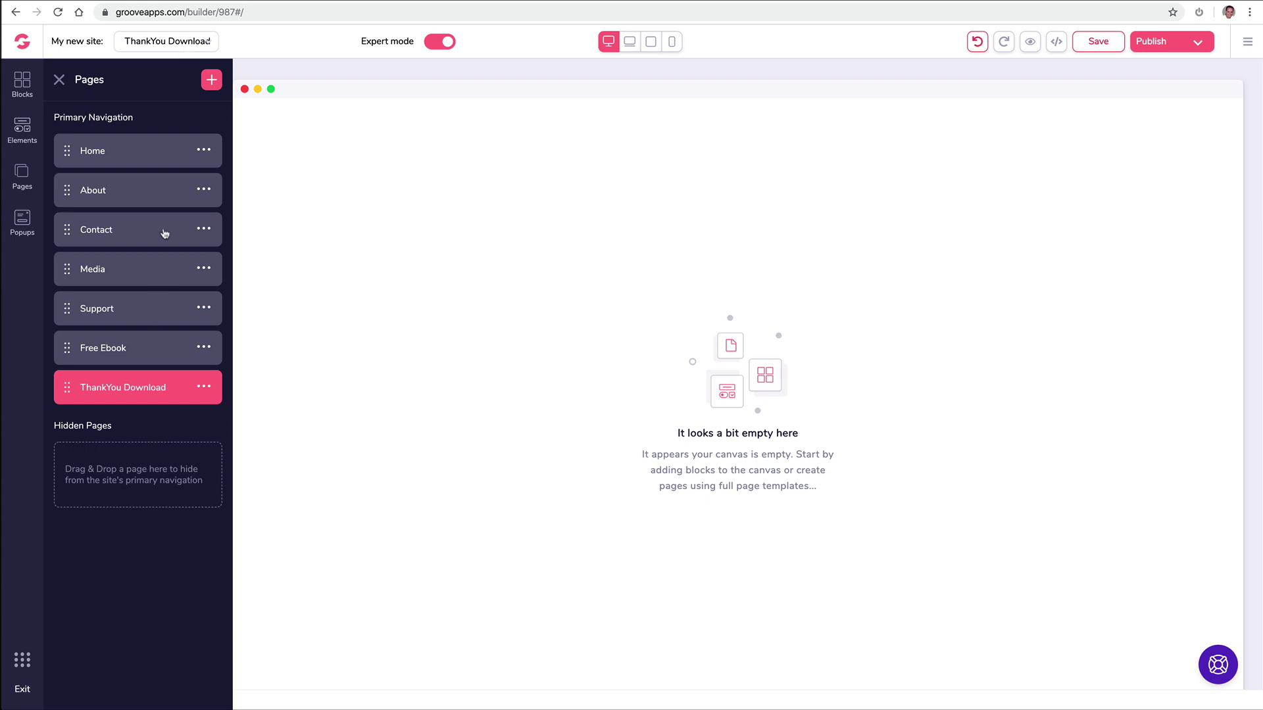
left_click(149, 41)
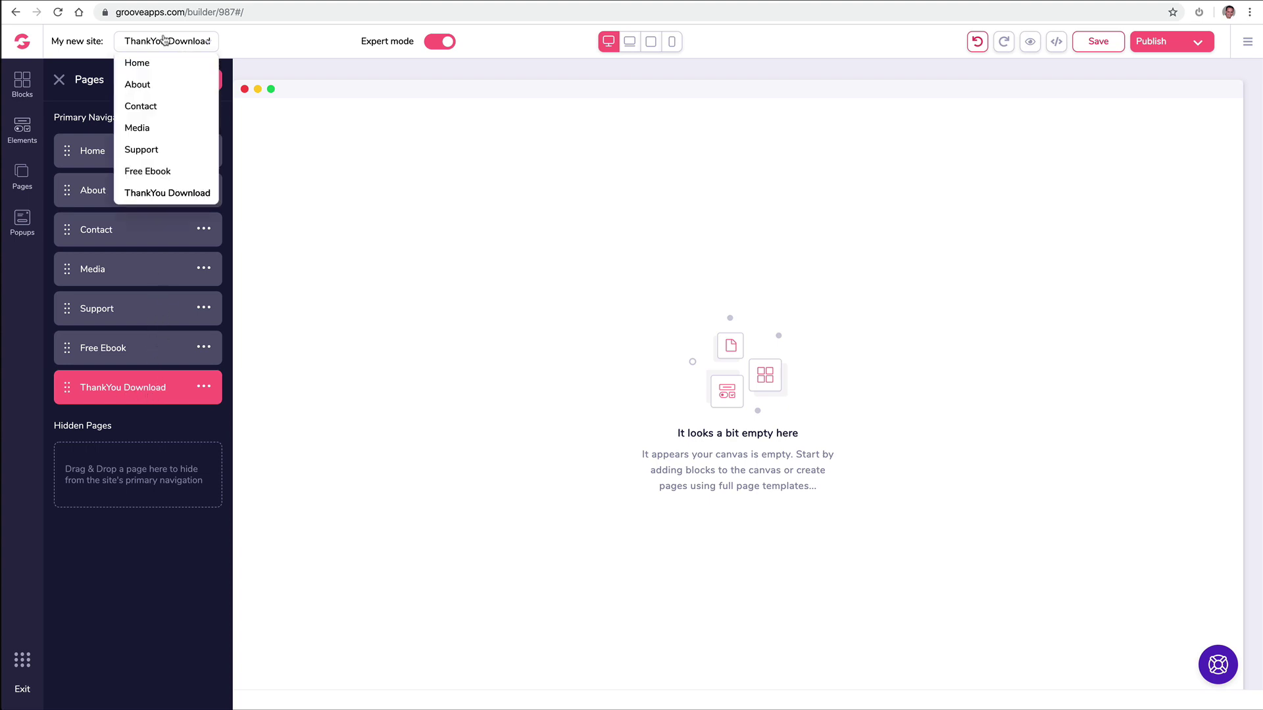
left_click(153, 86)
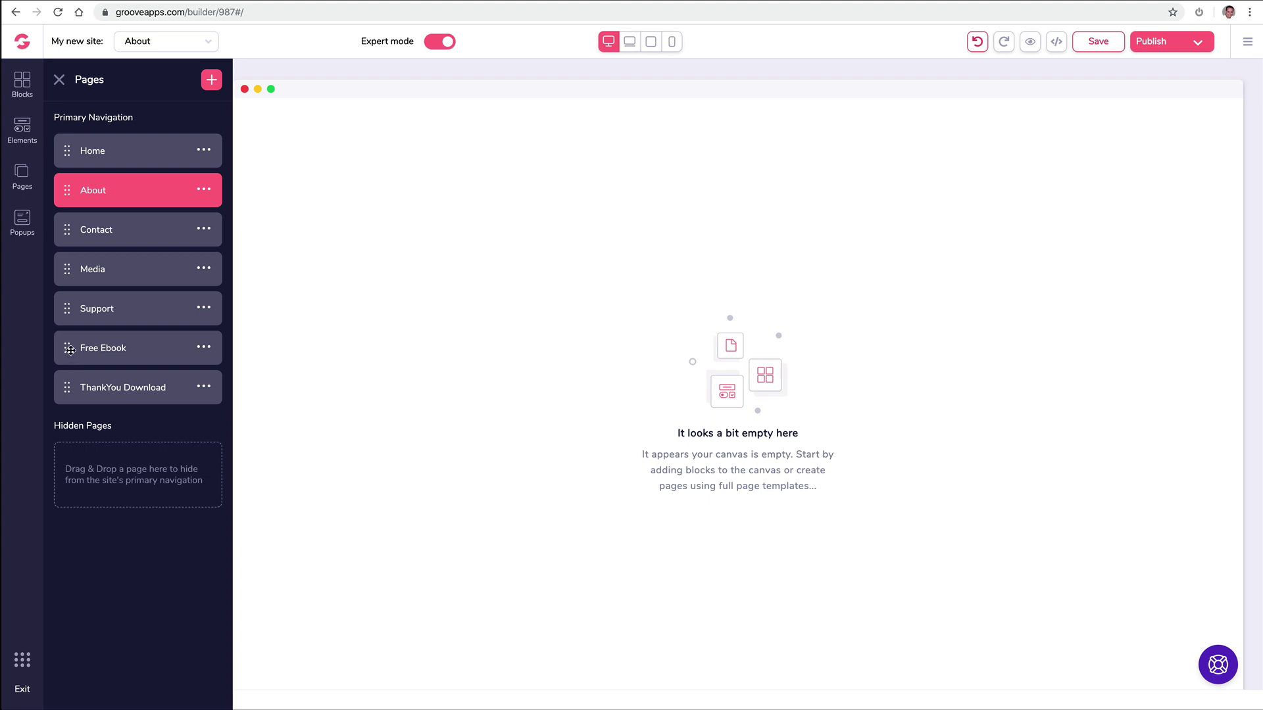
Step: Move the Free Ebook and ThankYou Download pages into Hidden Pages
left_click(70, 350)
left_click_drag(71, 361, 81, 448)
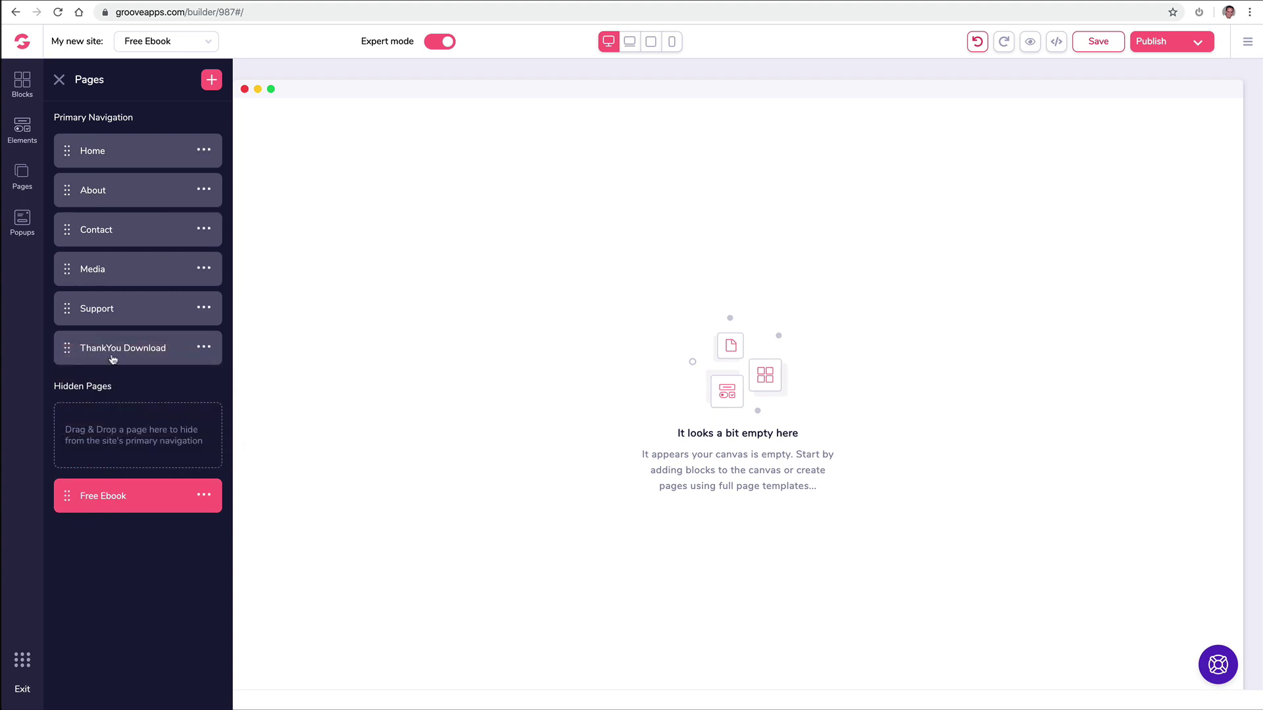
left_click_drag(66, 348, 76, 506)
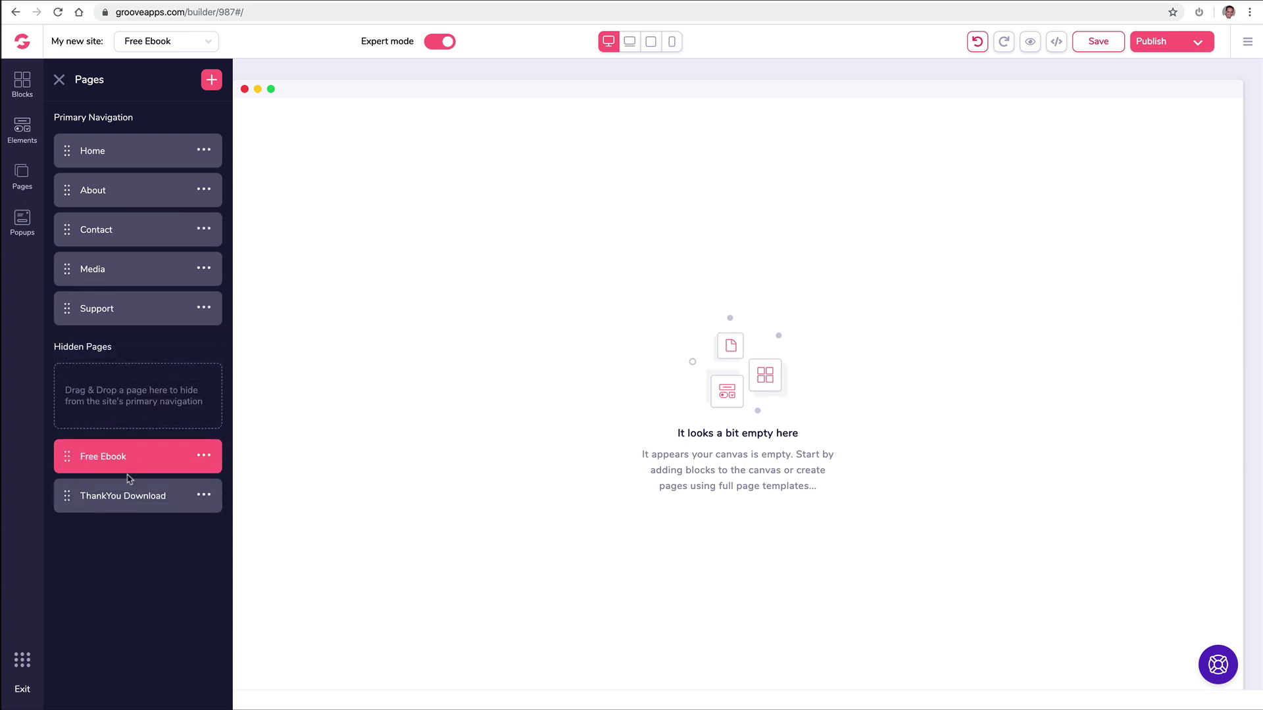
left_click(119, 499)
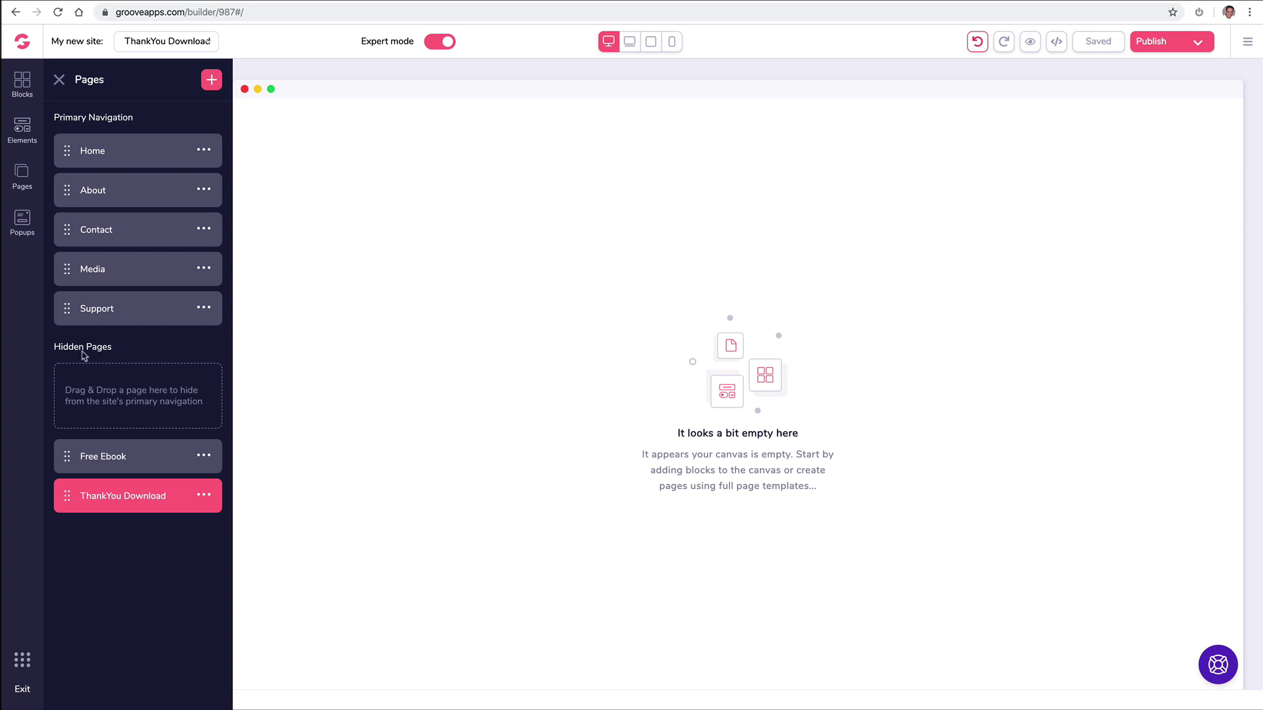
Step: Add a wireframe navigation bar block to the empty ThankYou Download page
left_click(27, 86)
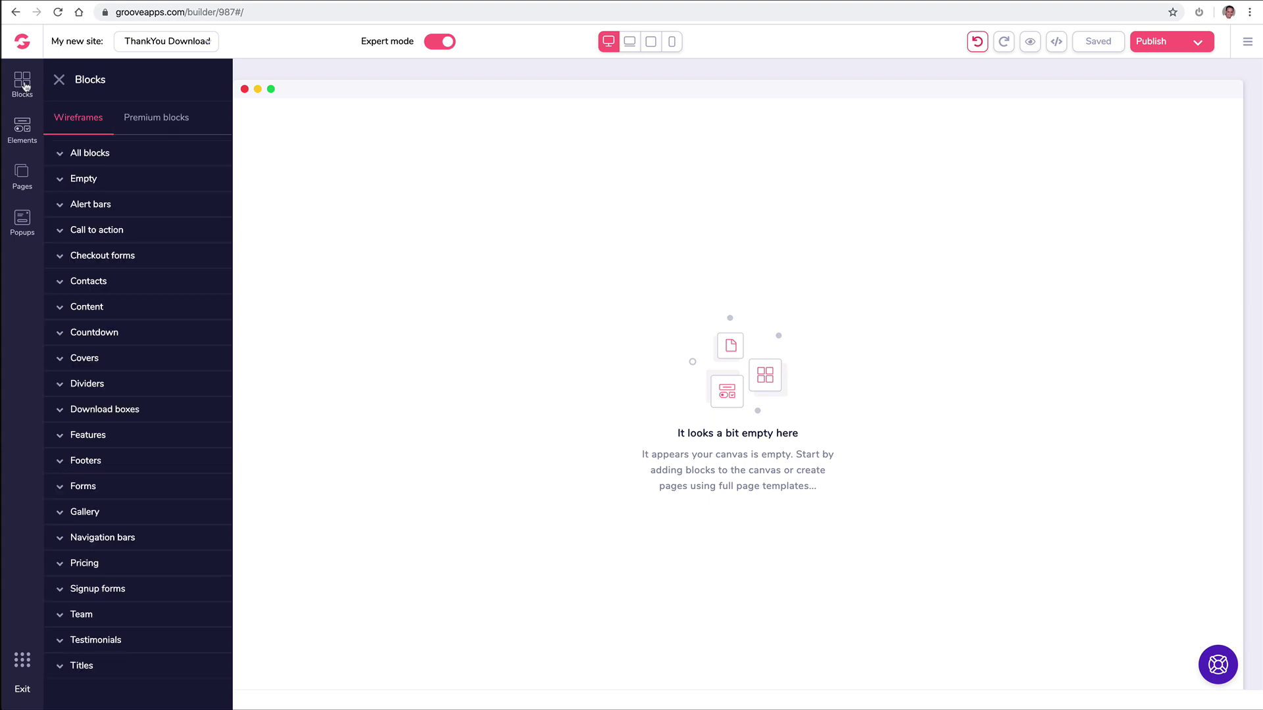
left_click(149, 123)
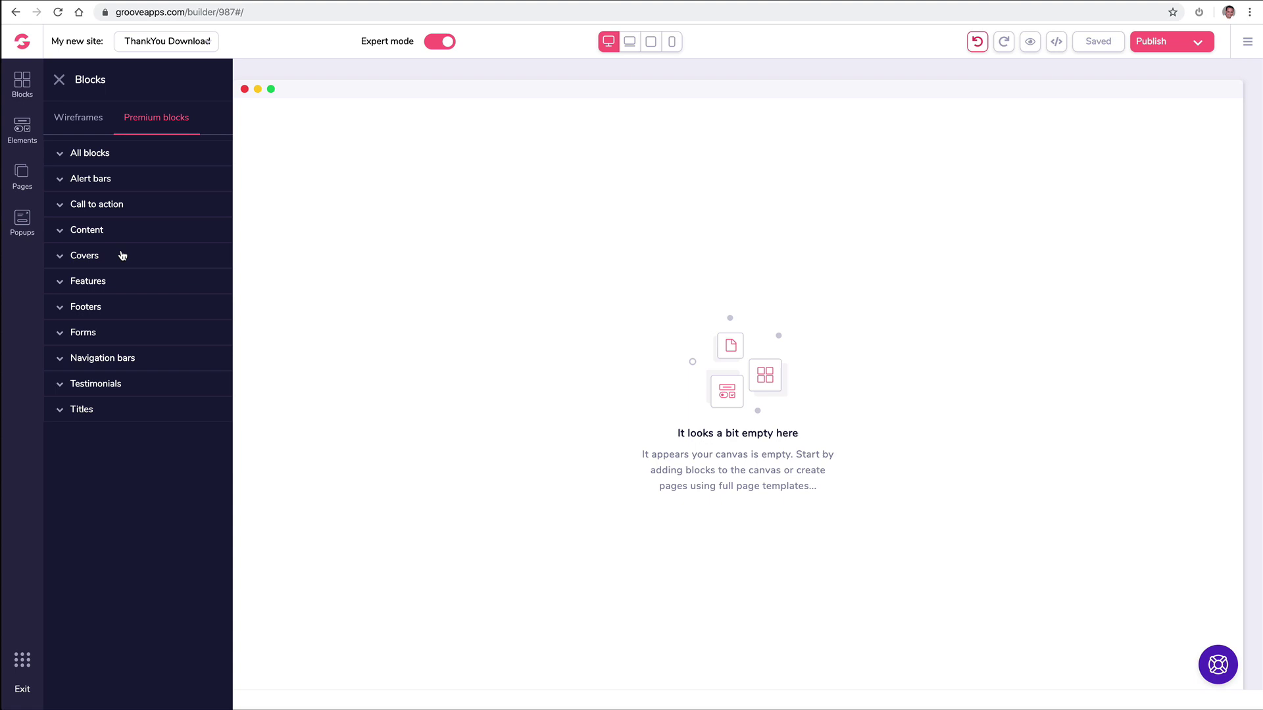
left_click(115, 368)
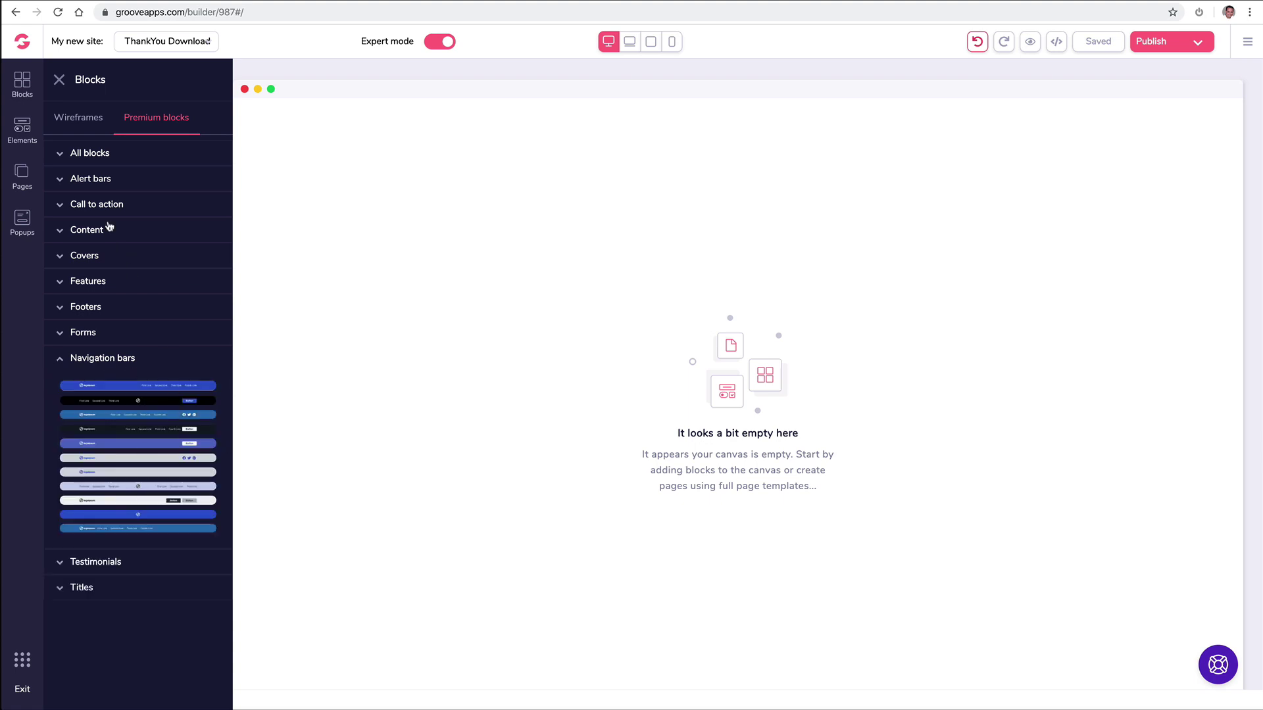
left_click(89, 118)
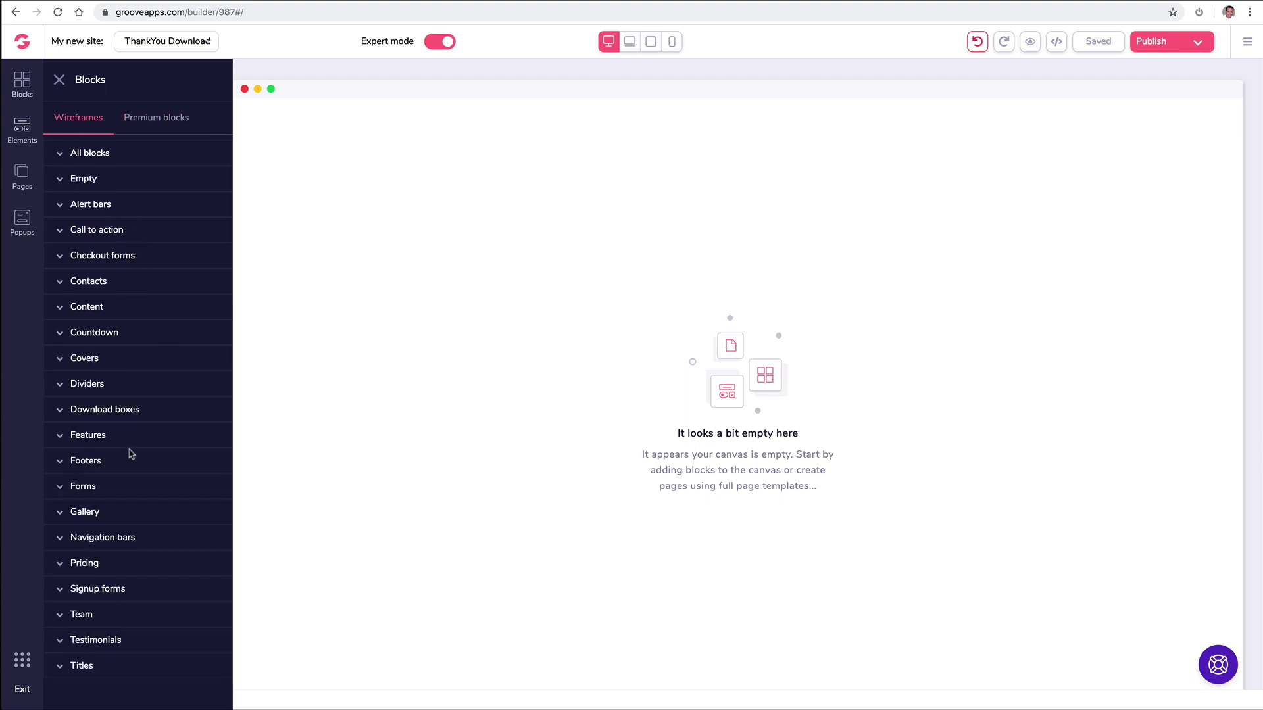
left_click(105, 536)
scroll(154, 501, "down", 2)
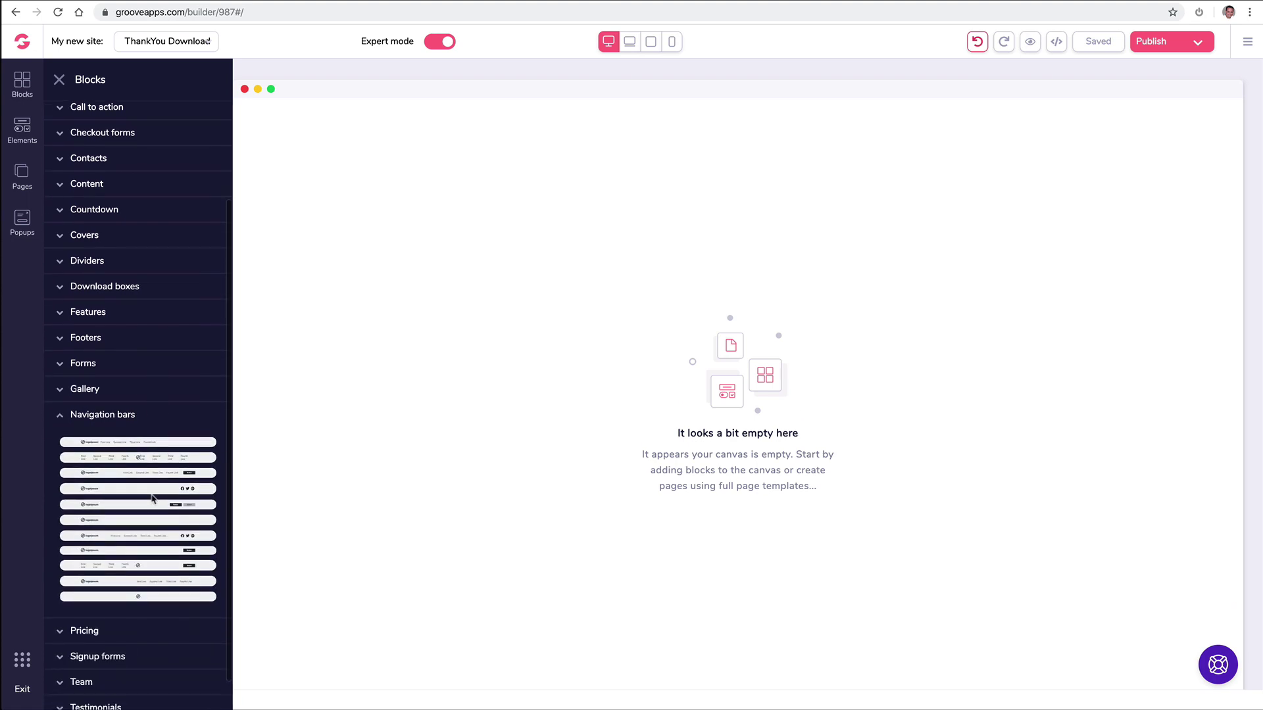
left_click_drag(141, 536, 617, 140)
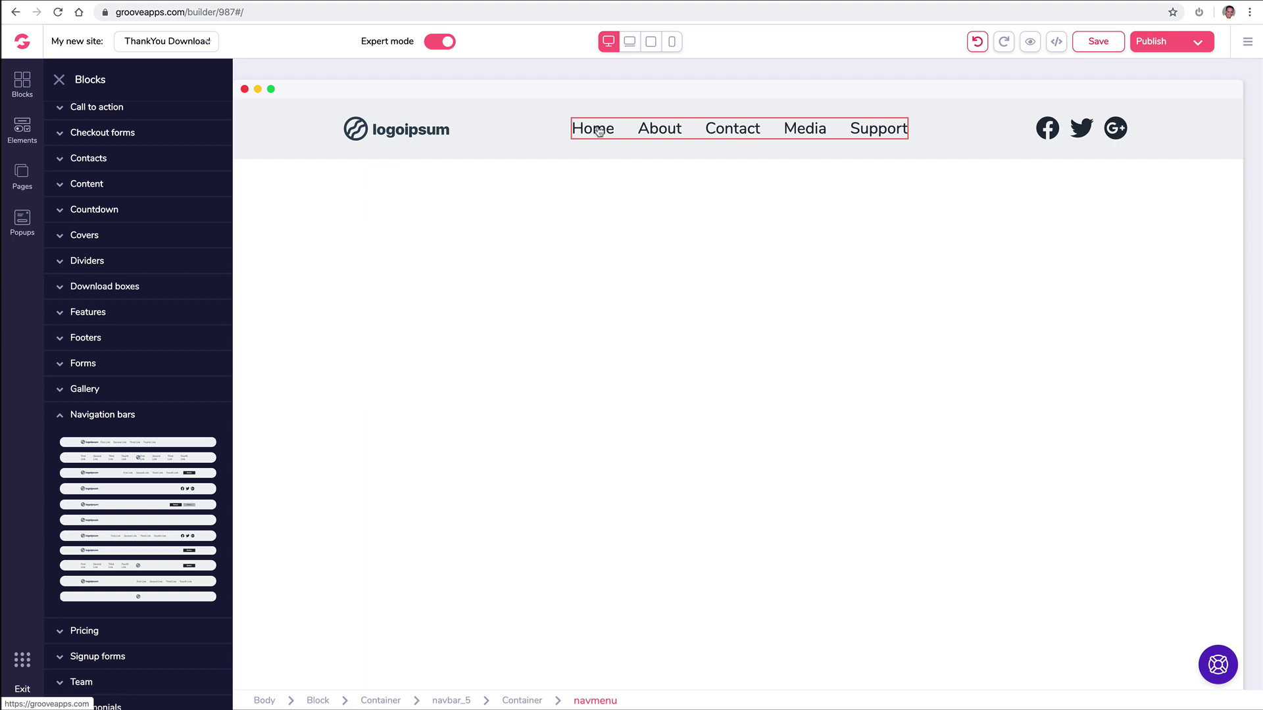
Step: In the page list, move Support above Media and nest Media under Contact
left_click(27, 176)
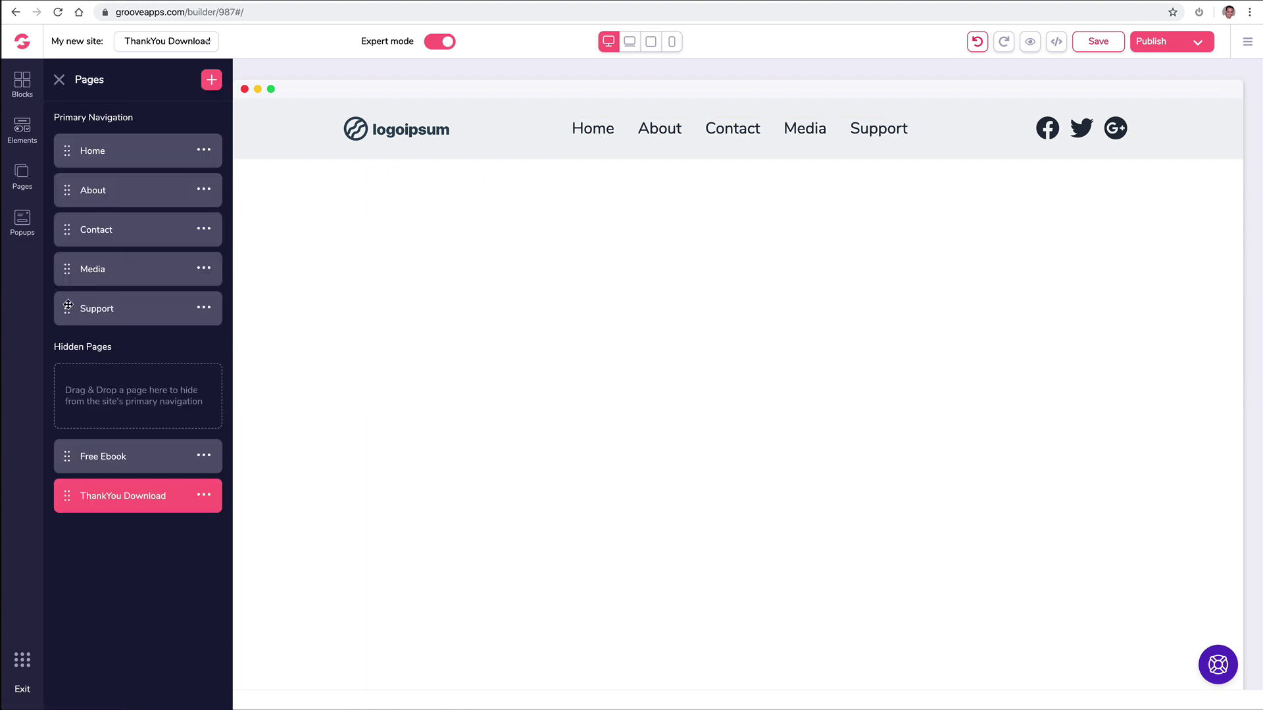
left_click_drag(68, 305, 69, 262)
left_click_drag(68, 269, 123, 257)
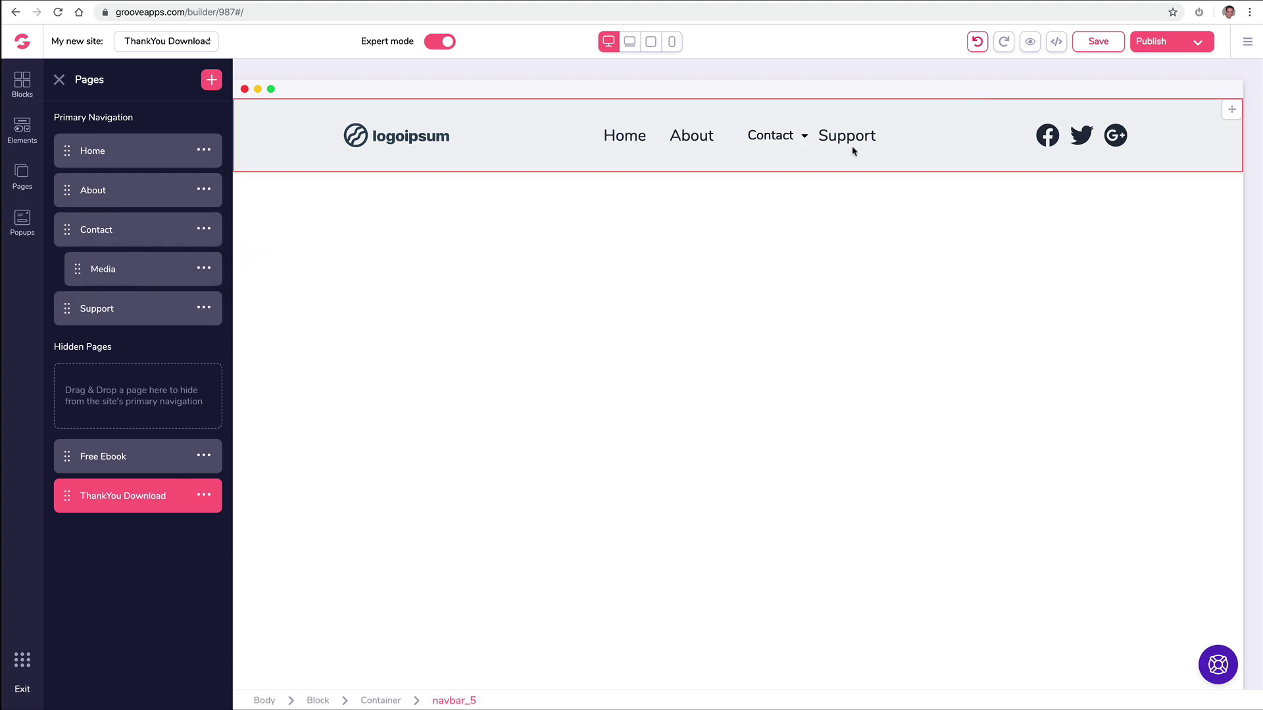
left_click(804, 135)
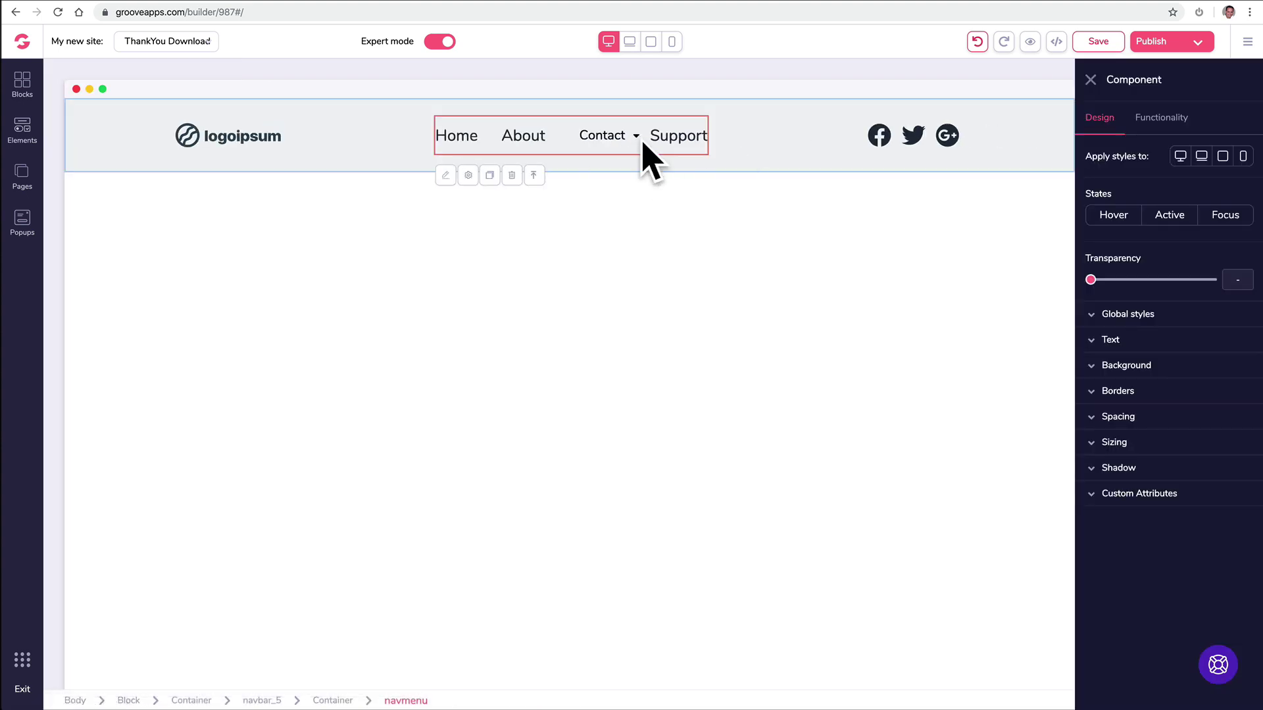
left_click(1090, 79)
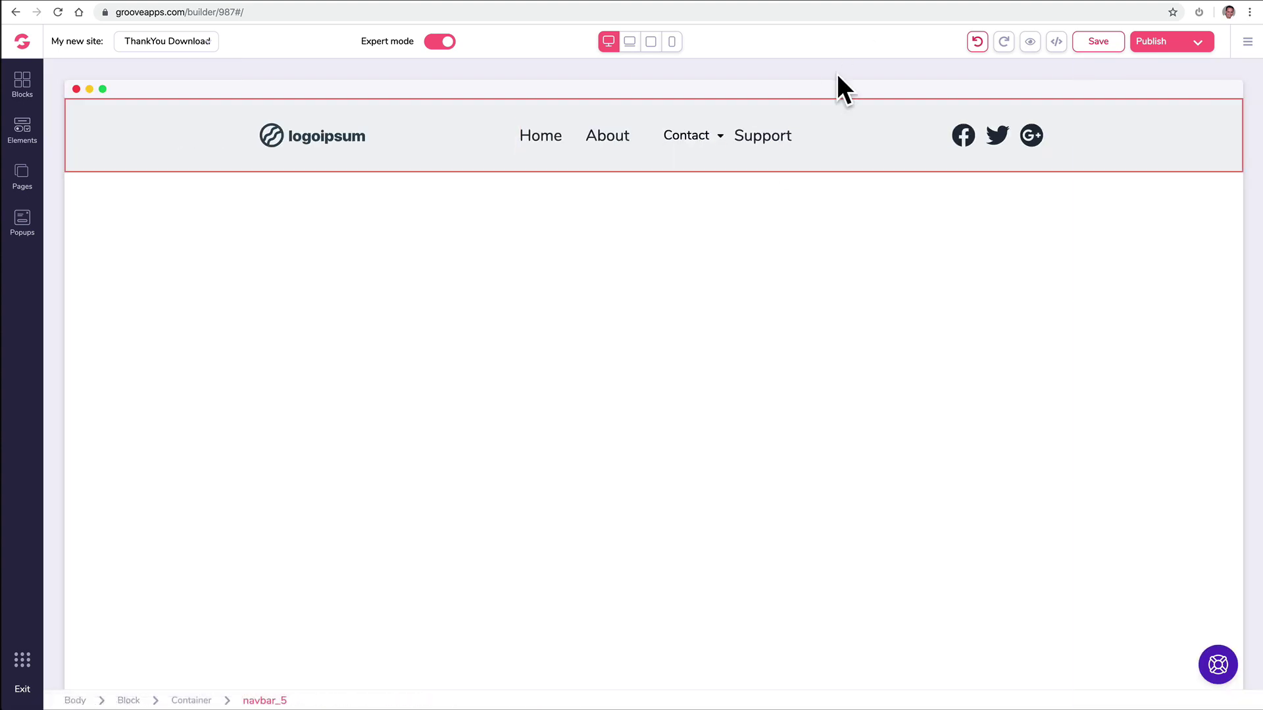
left_click(22, 176)
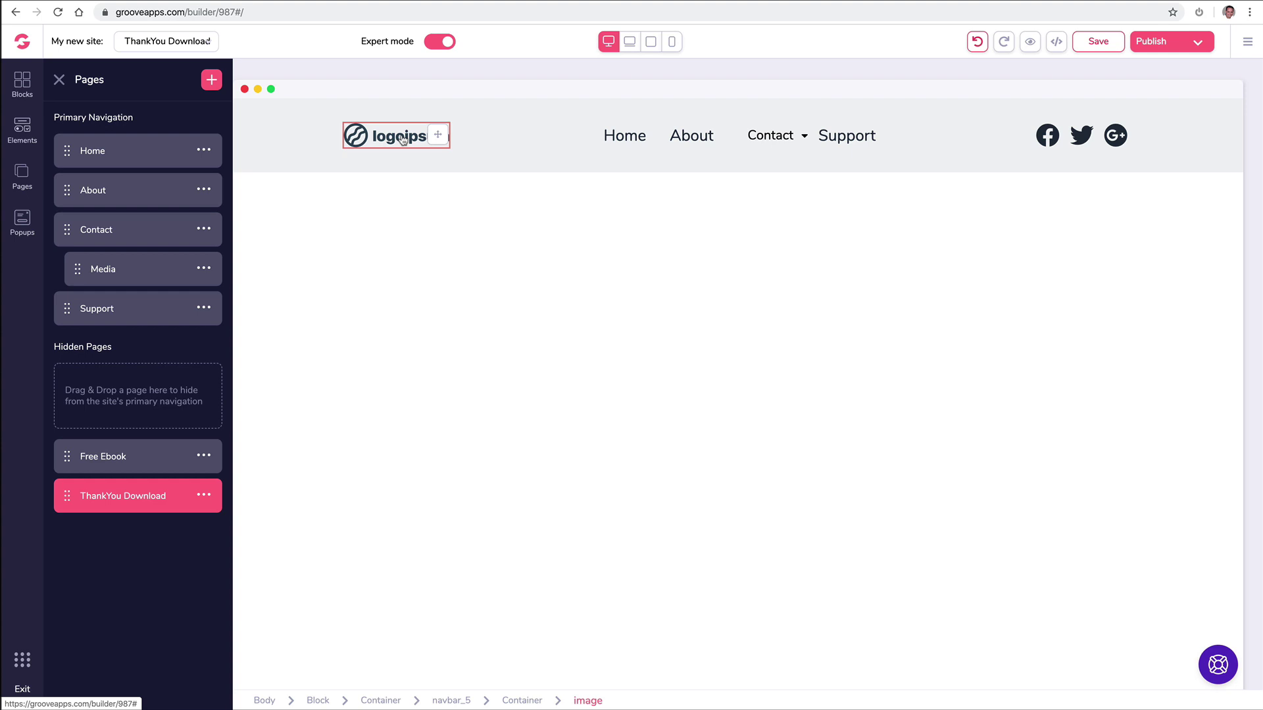
Step: Swap the navbar's placeholder logo for the uploaded big GroovePages logo file
left_click(401, 138)
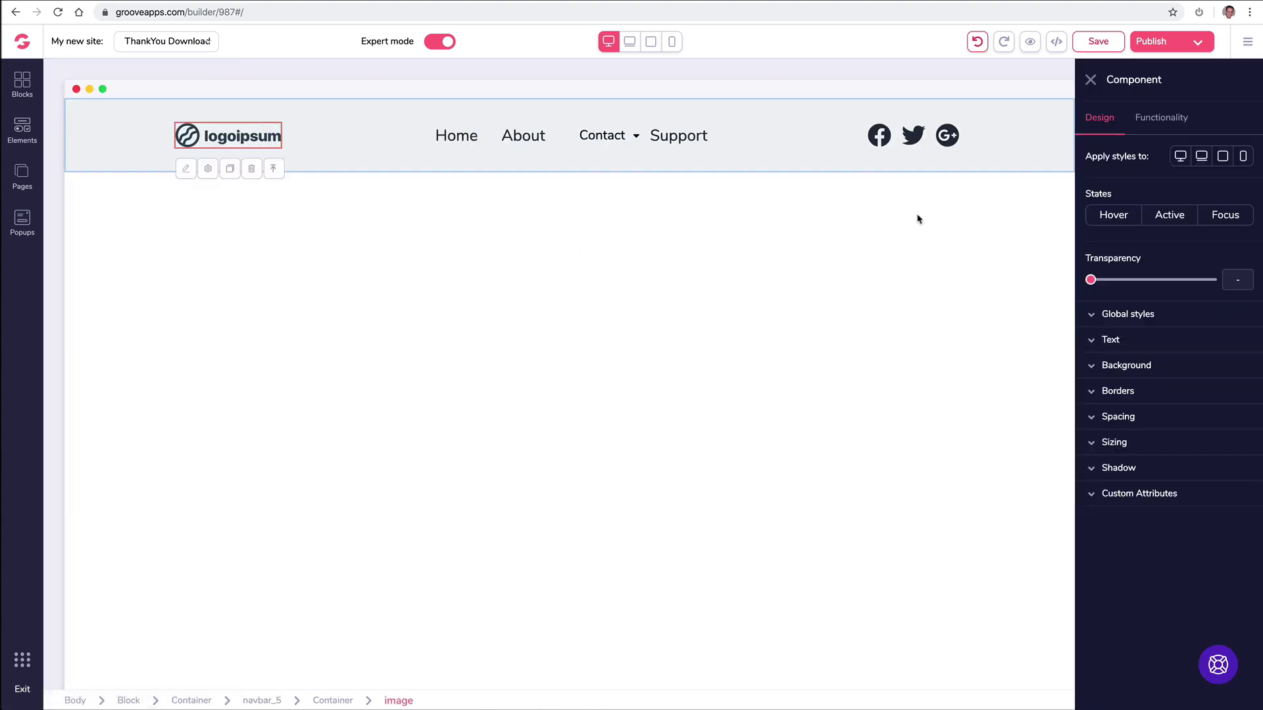
left_click(1164, 127)
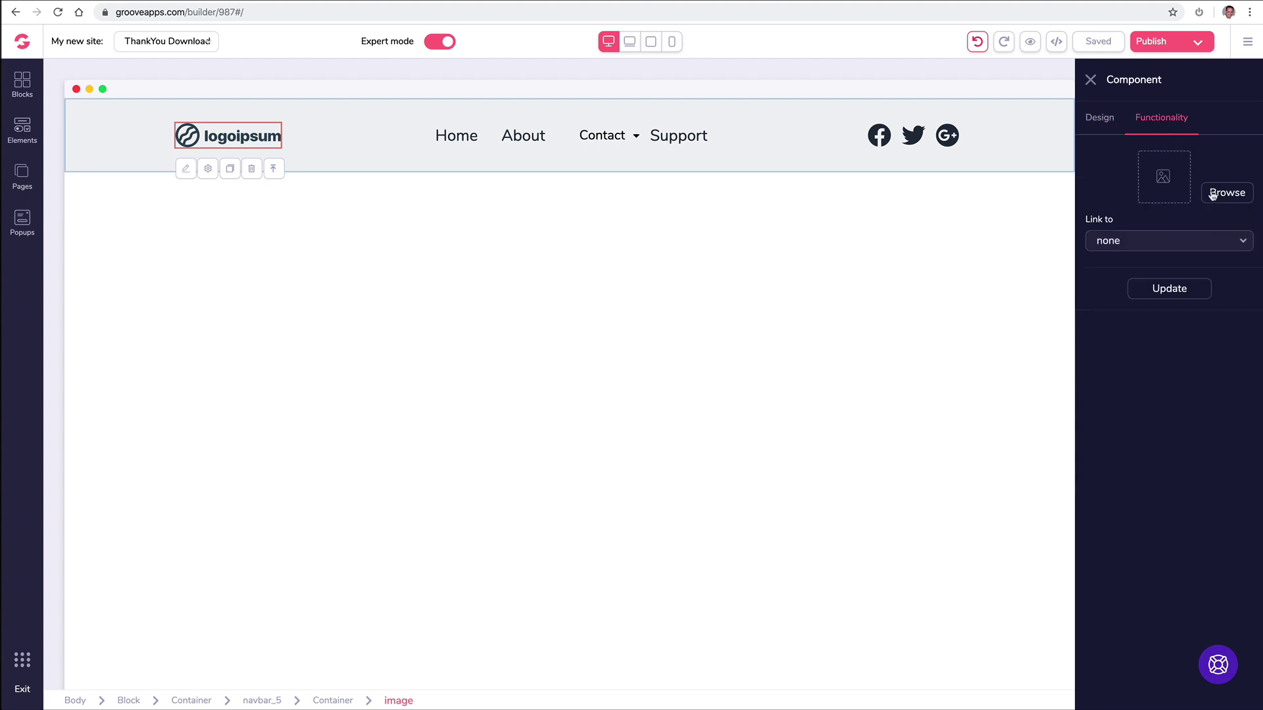
left_click(1212, 193)
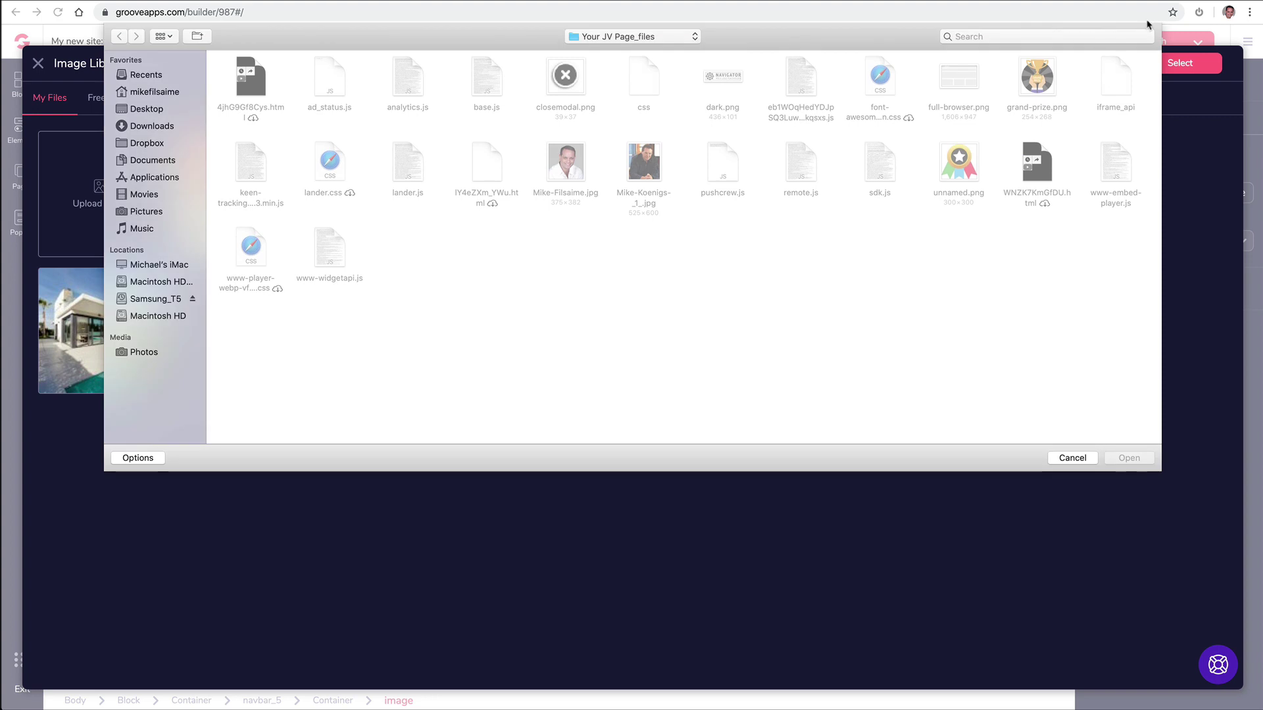
left_click(1043, 35)
type("logo")
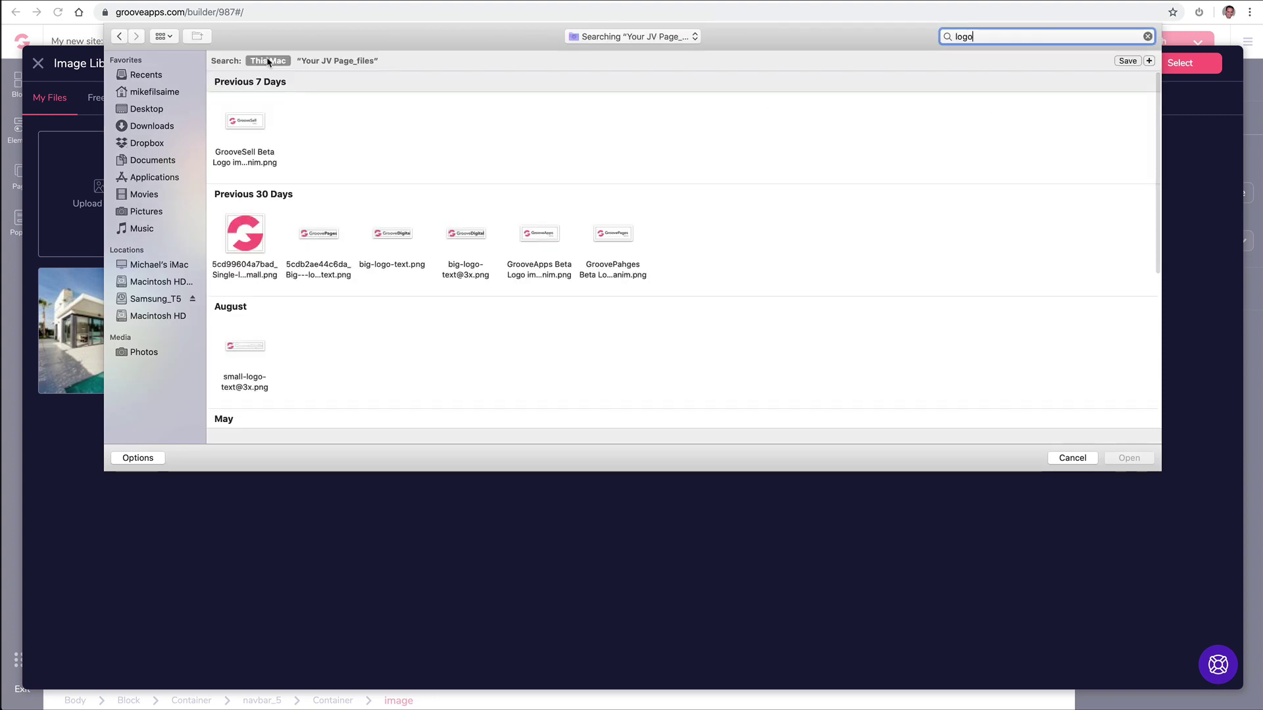
left_click(325, 236)
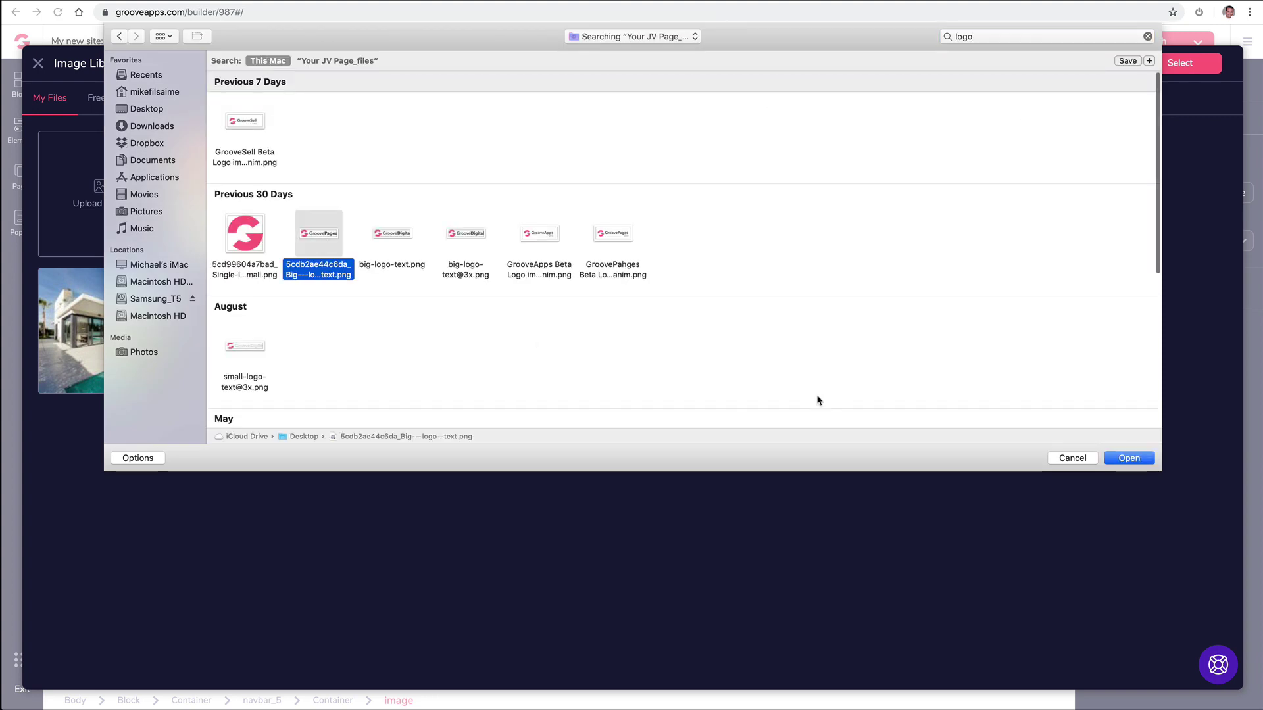
left_click(1126, 458)
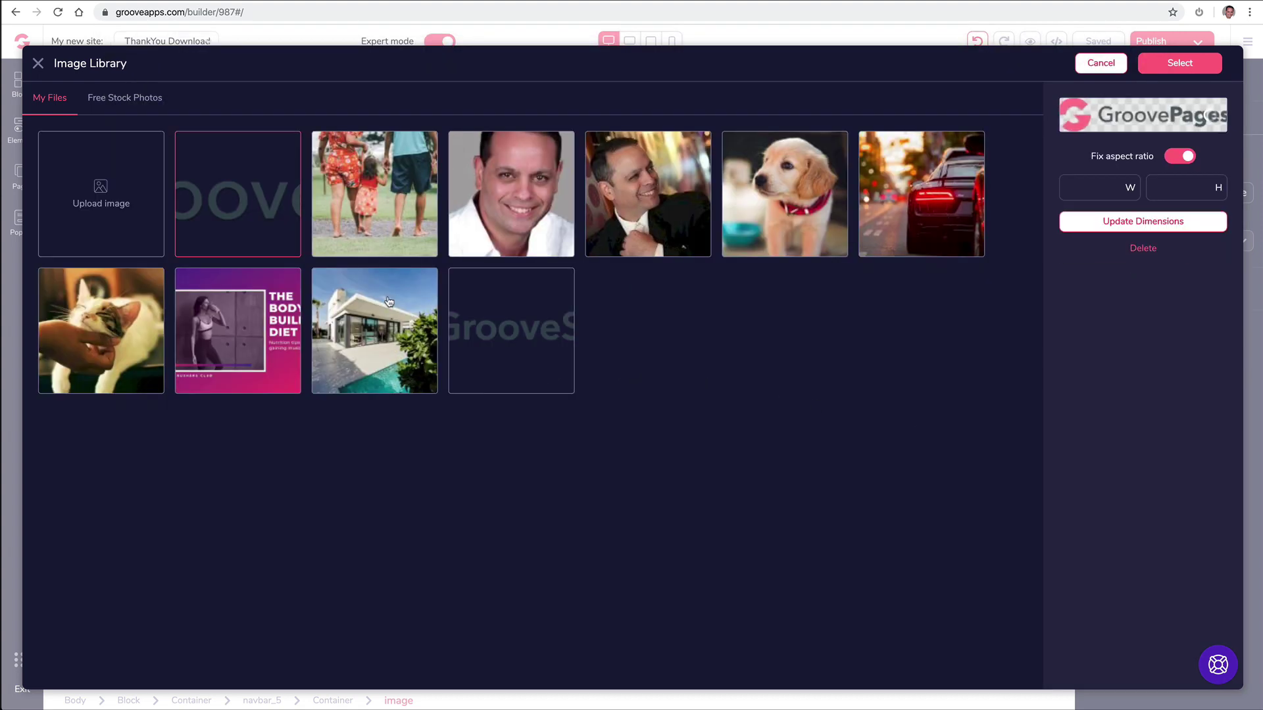
left_click(1188, 67)
left_click(1160, 291)
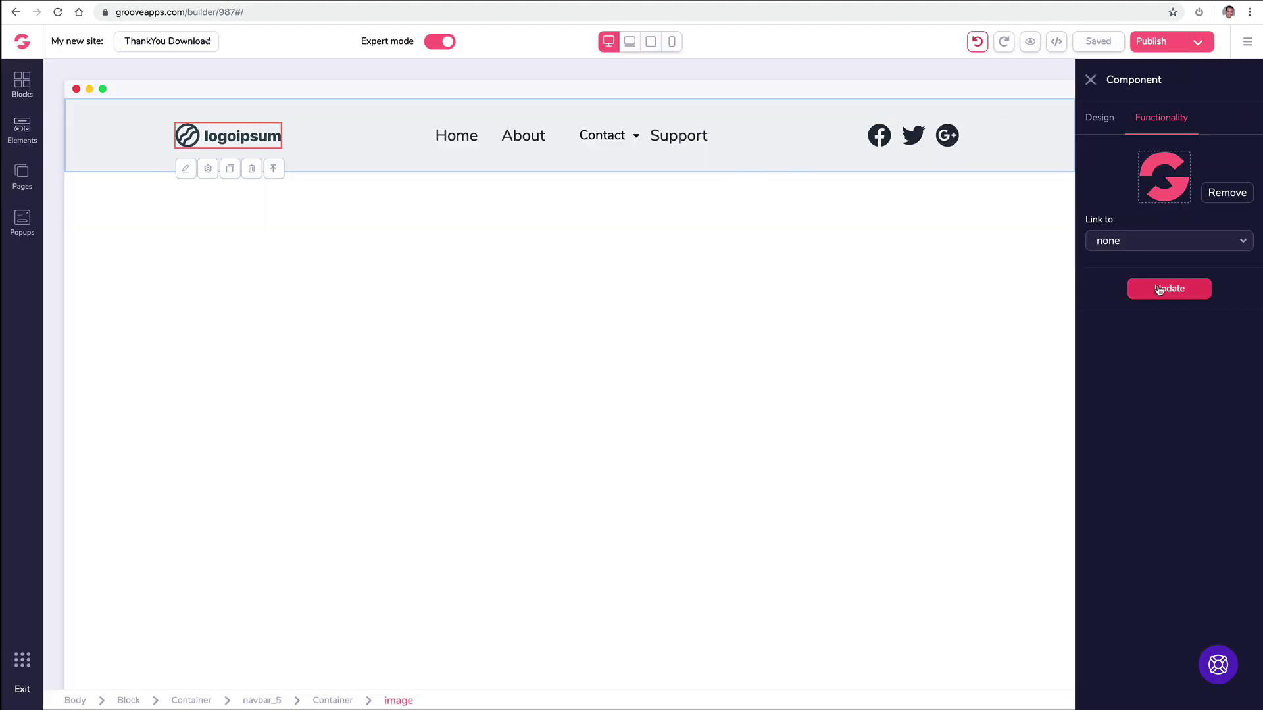
left_click(401, 238)
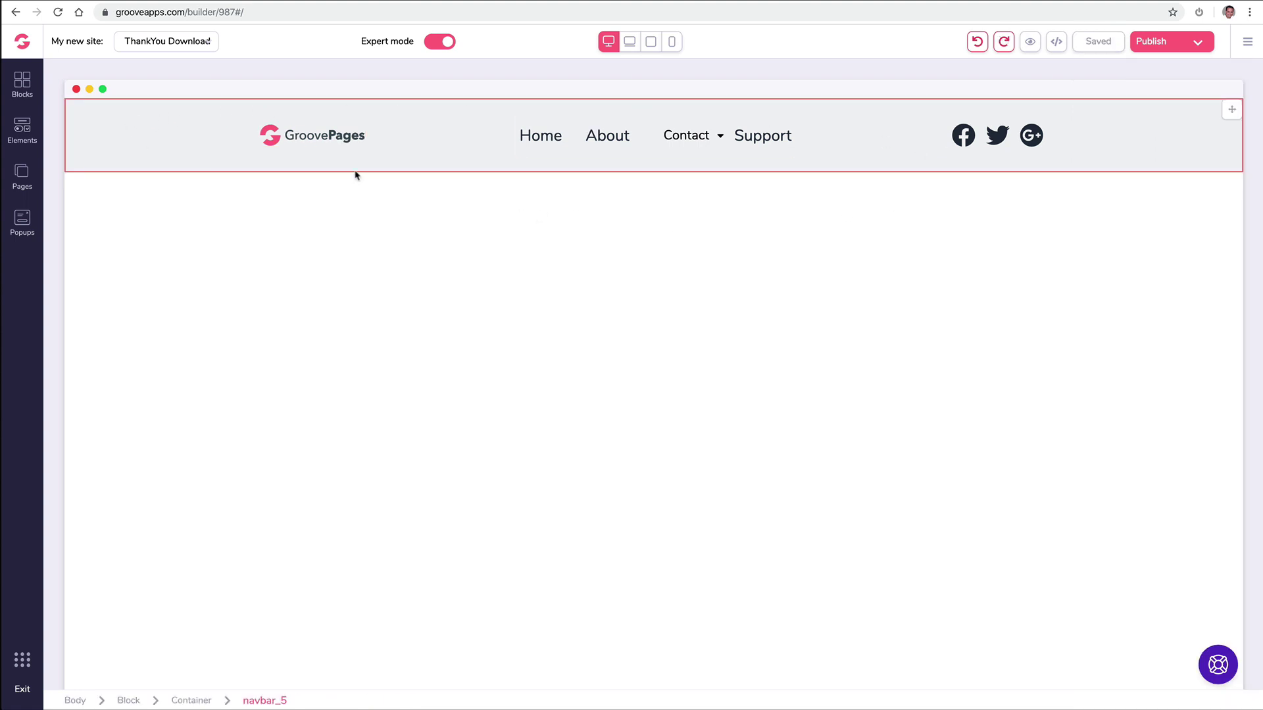
left_click(105, 123)
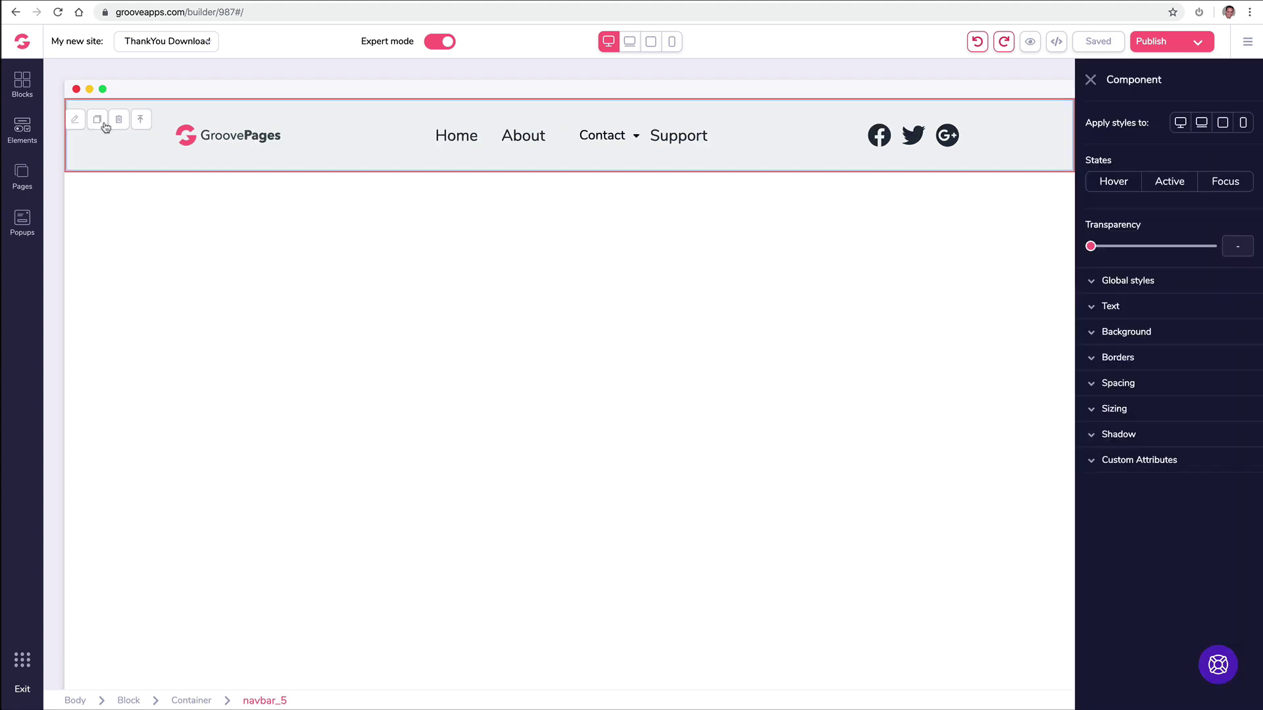
left_click(1094, 336)
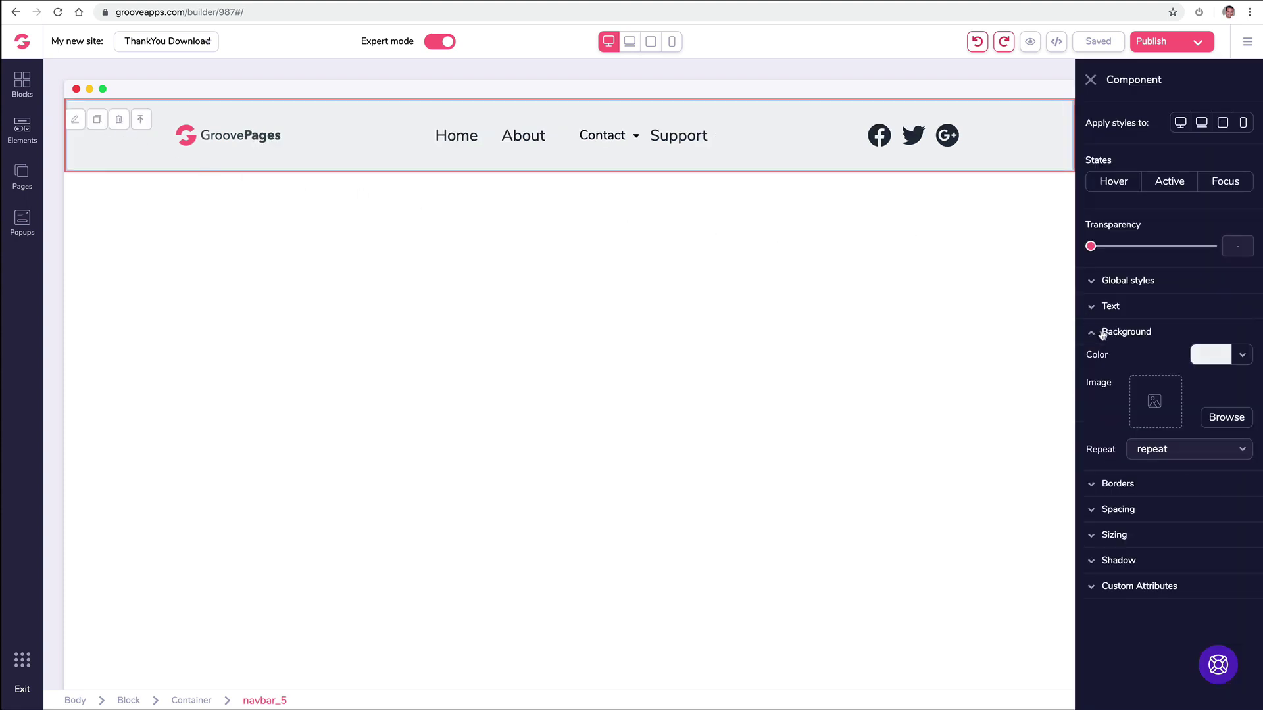
left_click(1242, 358)
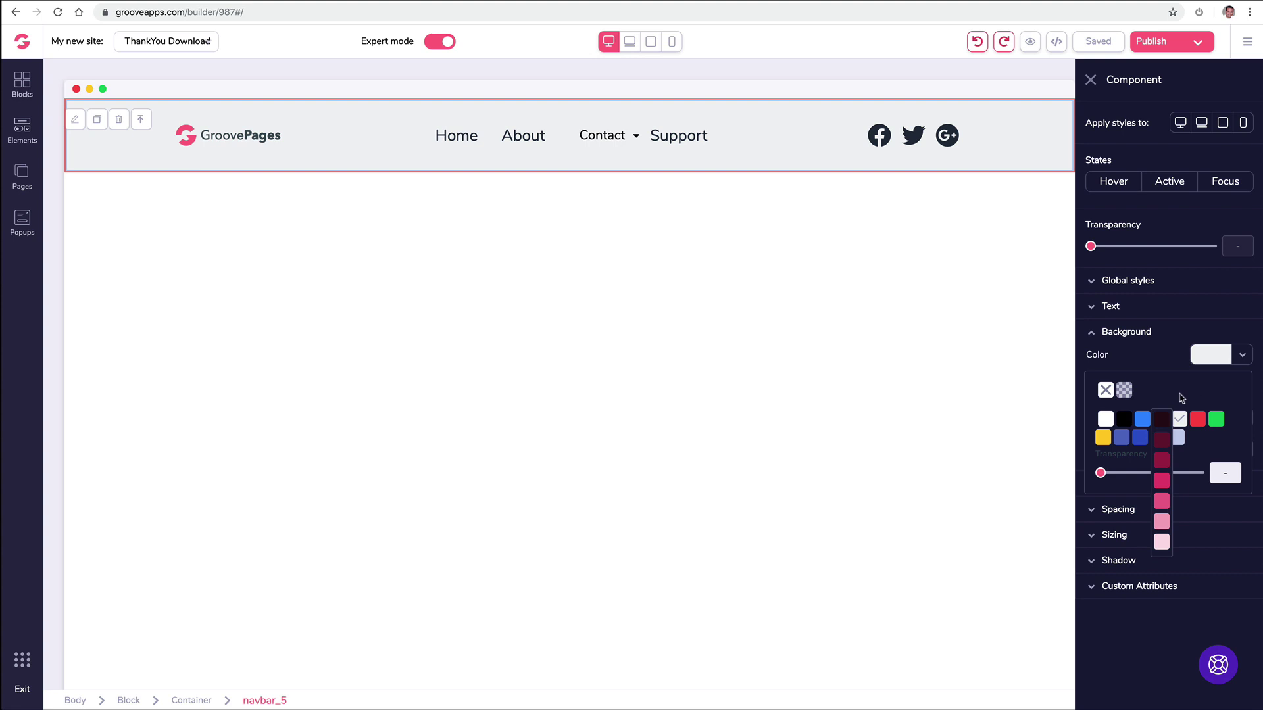
left_click(1162, 522)
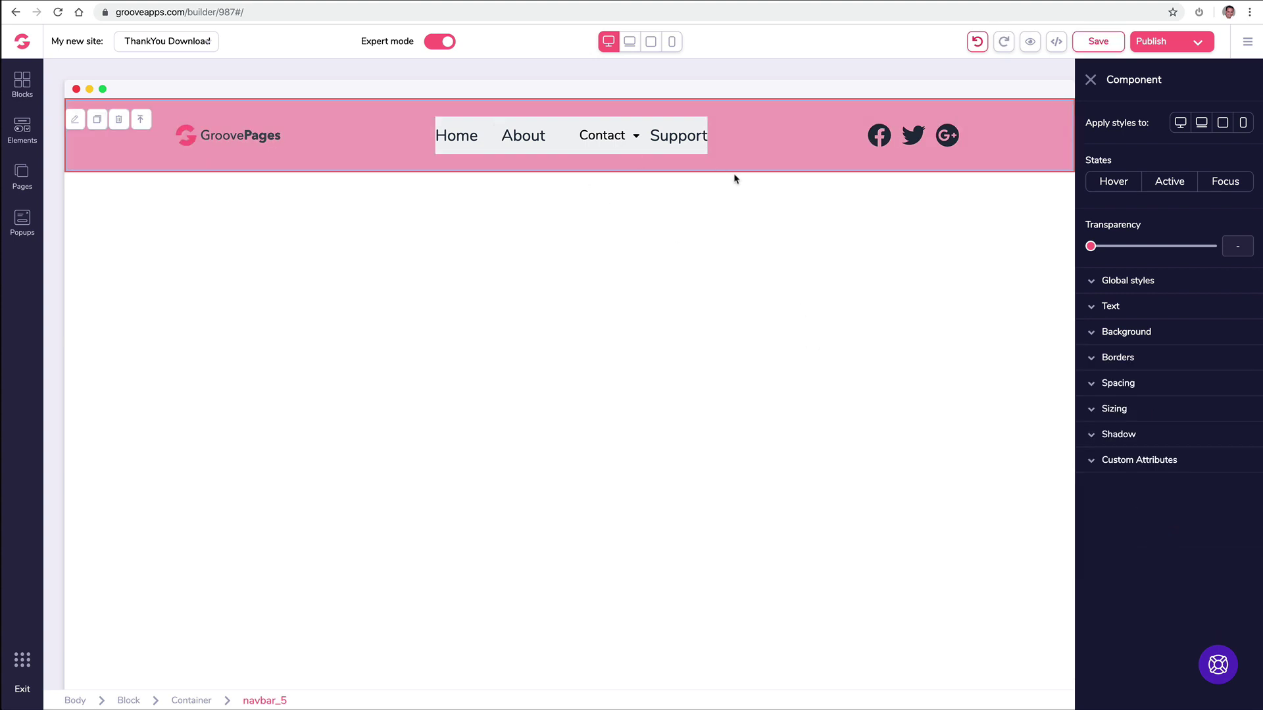
left_click(612, 134)
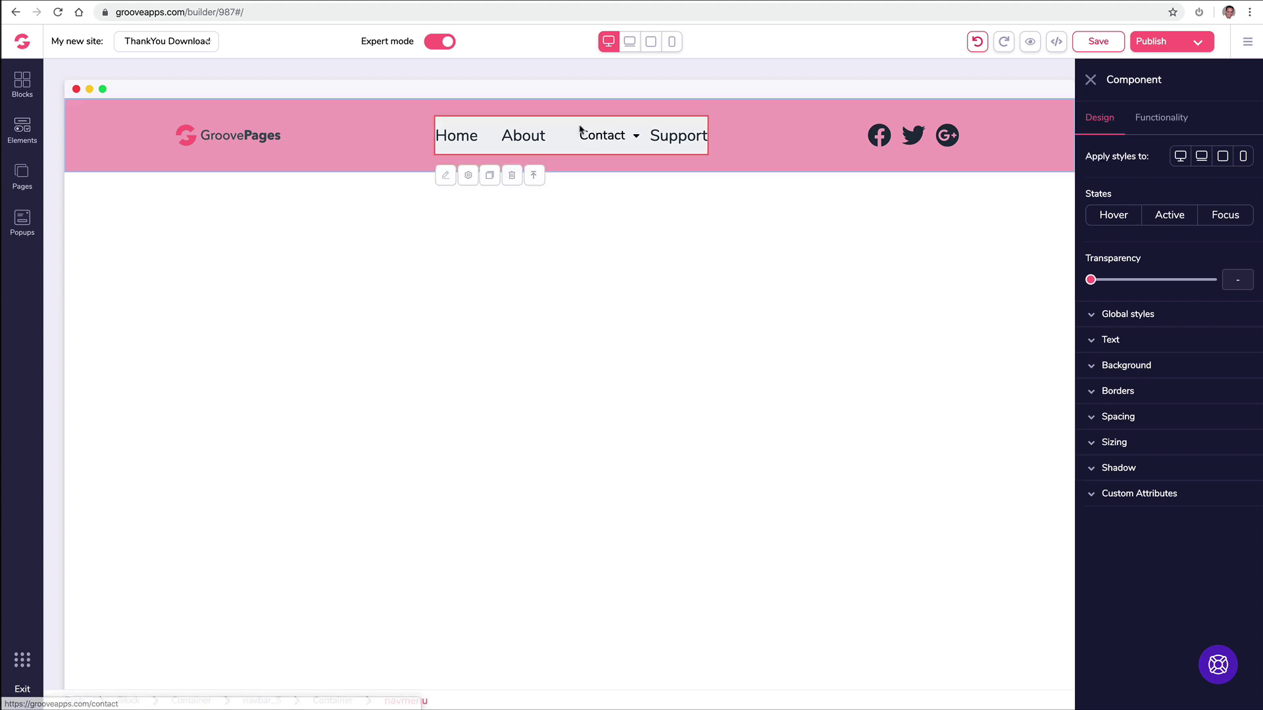
left_click(1126, 366)
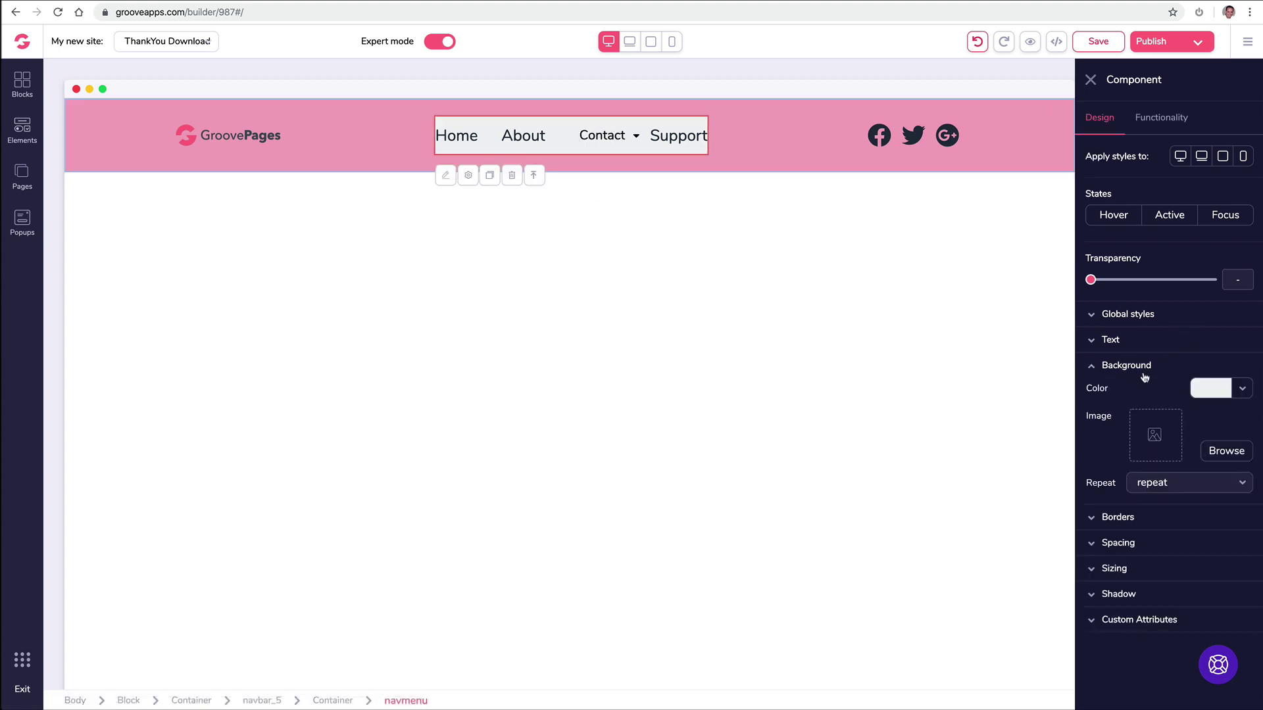
left_click(1214, 394)
mouse_move(1161, 455)
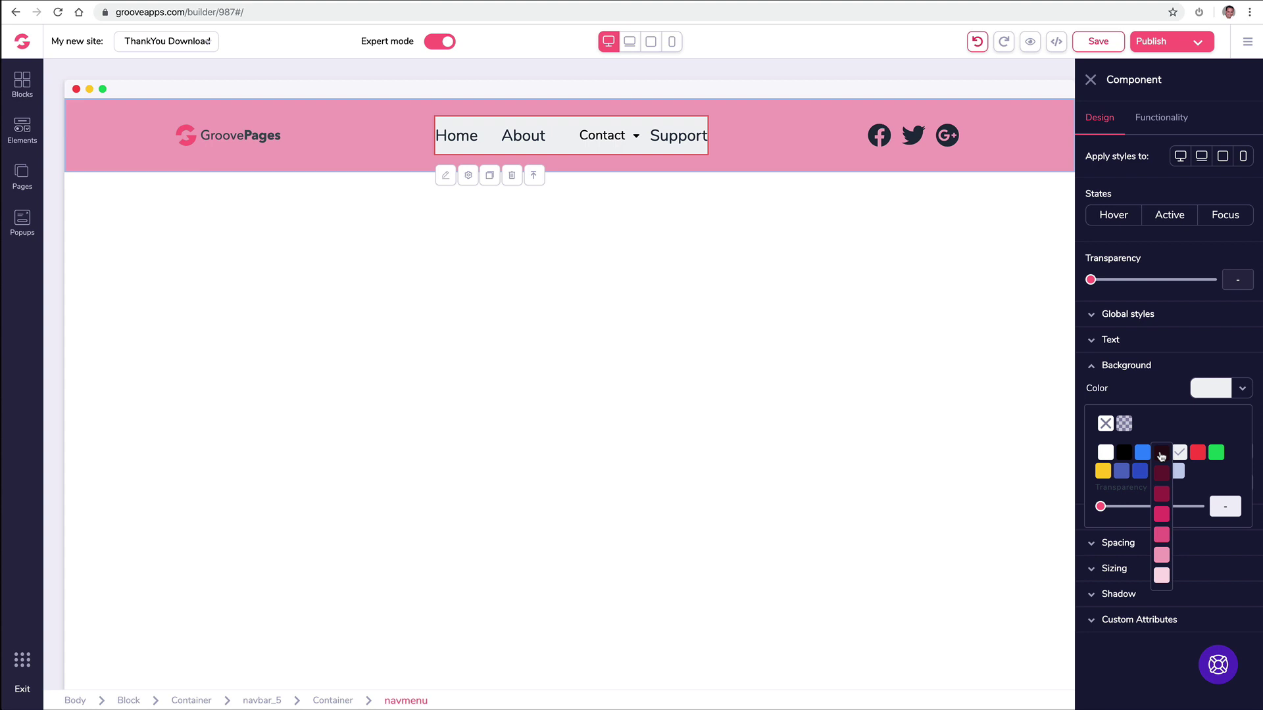
left_click(1163, 557)
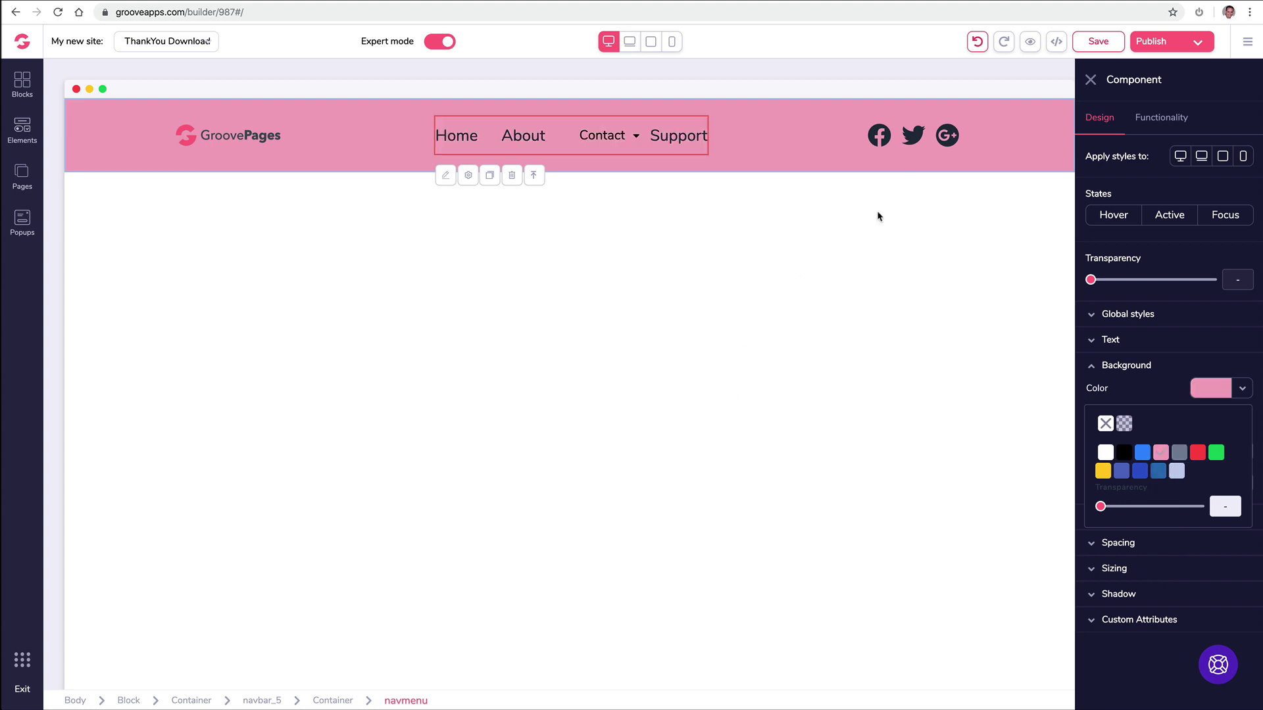
left_click(1093, 81)
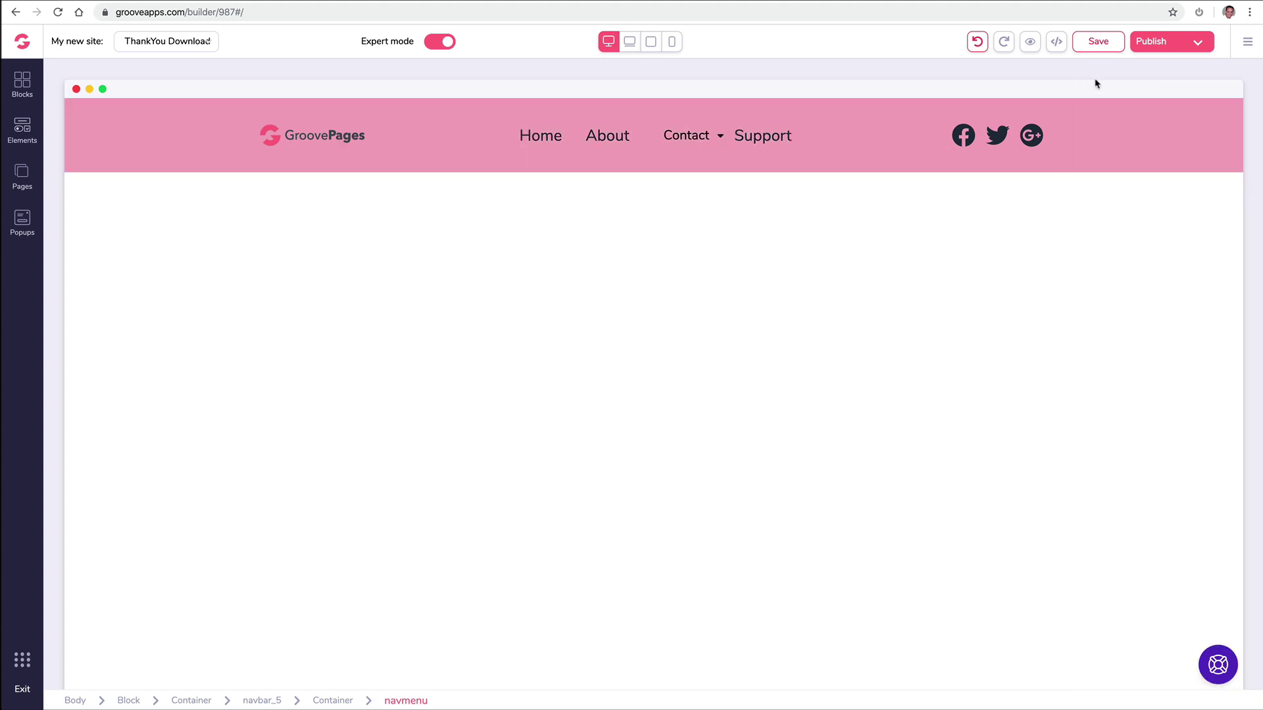
left_click(976, 42)
left_click(977, 43)
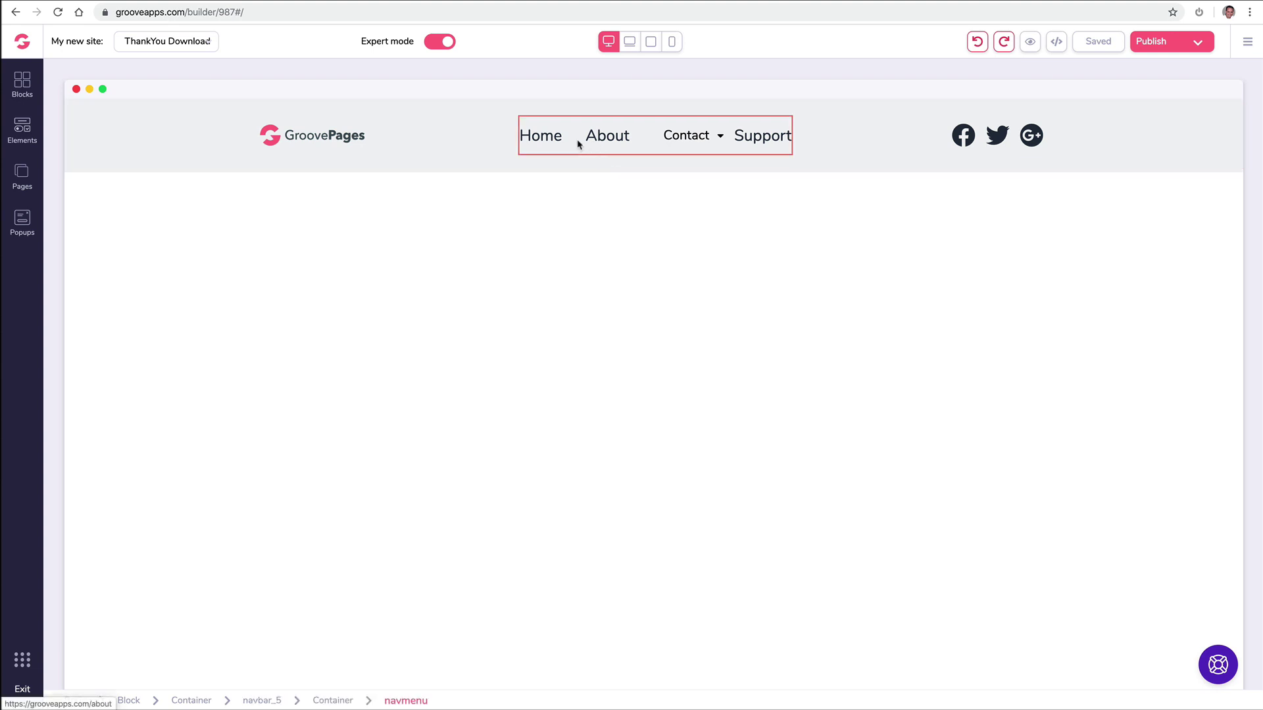
left_click(671, 144)
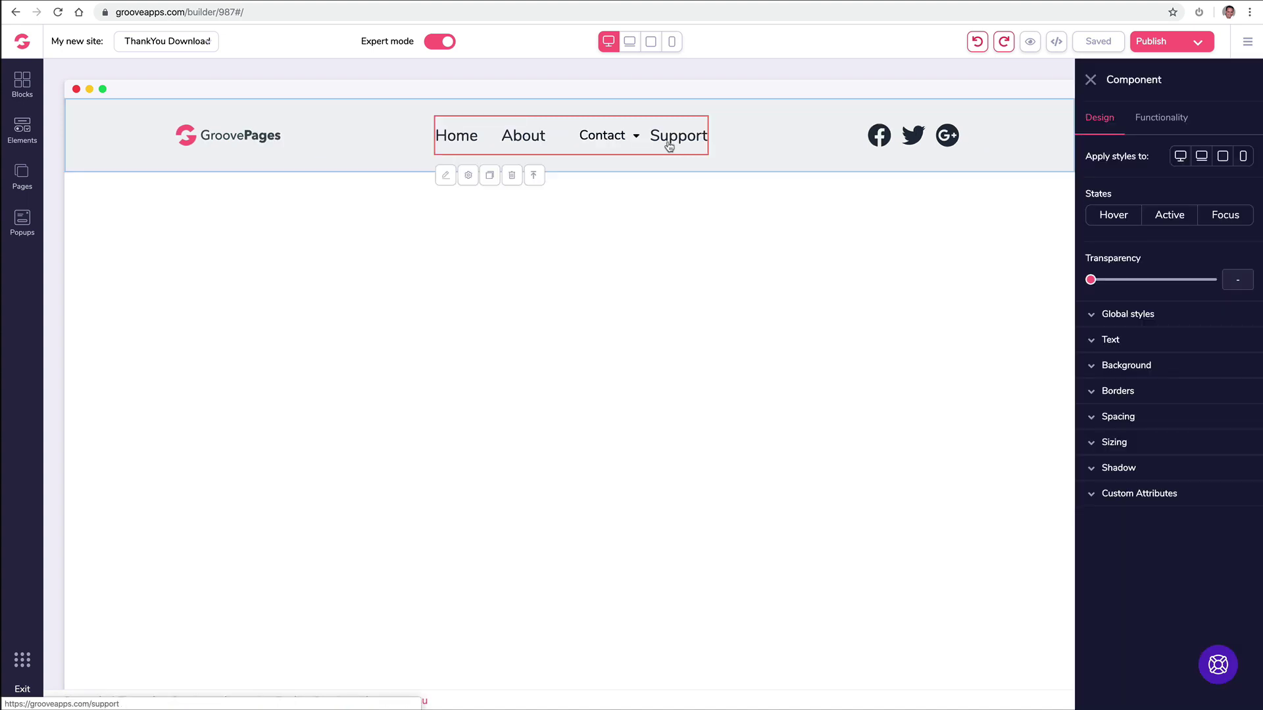
Step: Delete the Support page from the page list, acknowledging the warning before confirming
left_click(22, 175)
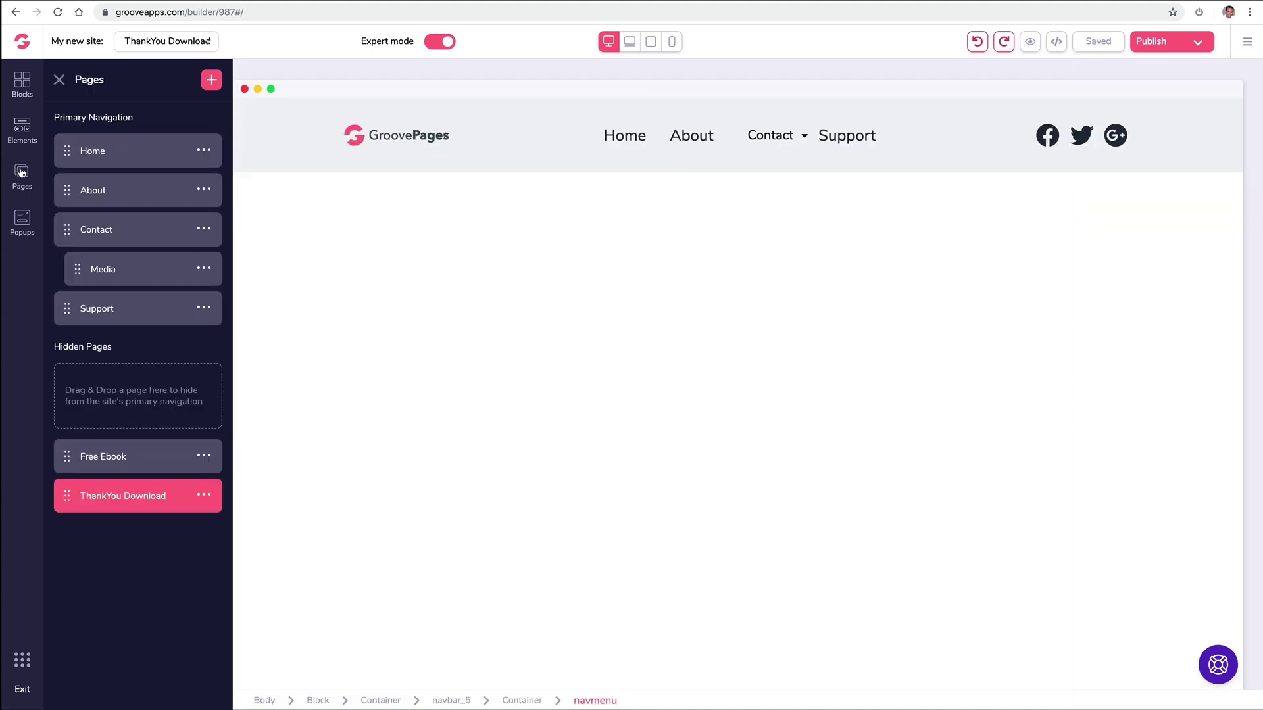
left_click(204, 307)
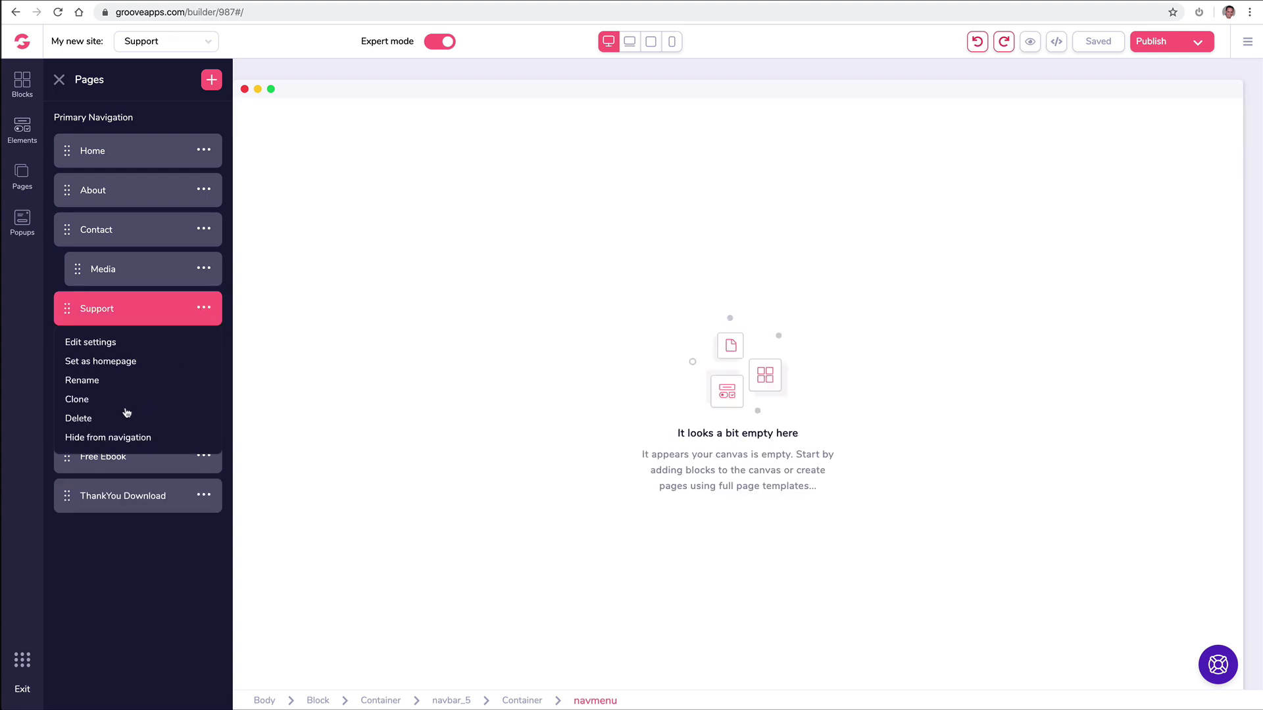
left_click(85, 419)
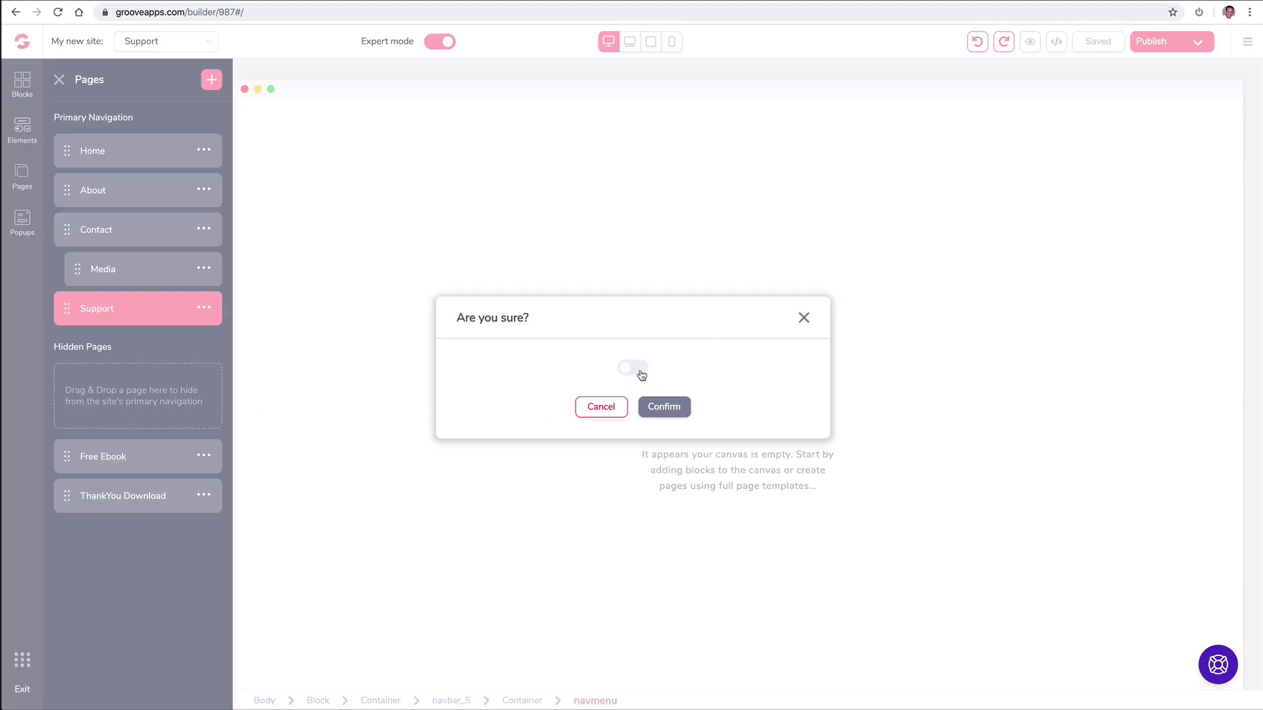
left_click(633, 368)
left_click(664, 406)
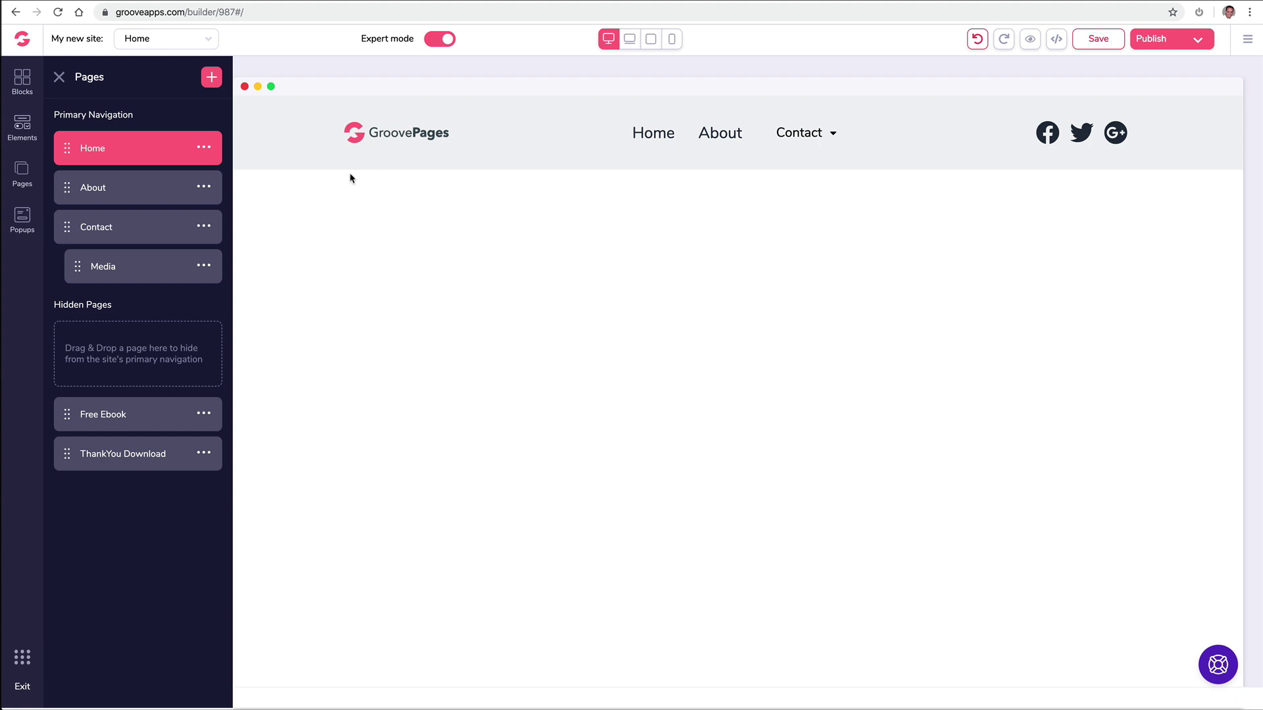
Step: Set the navigation menu's number of external links to 1
left_click(60, 78)
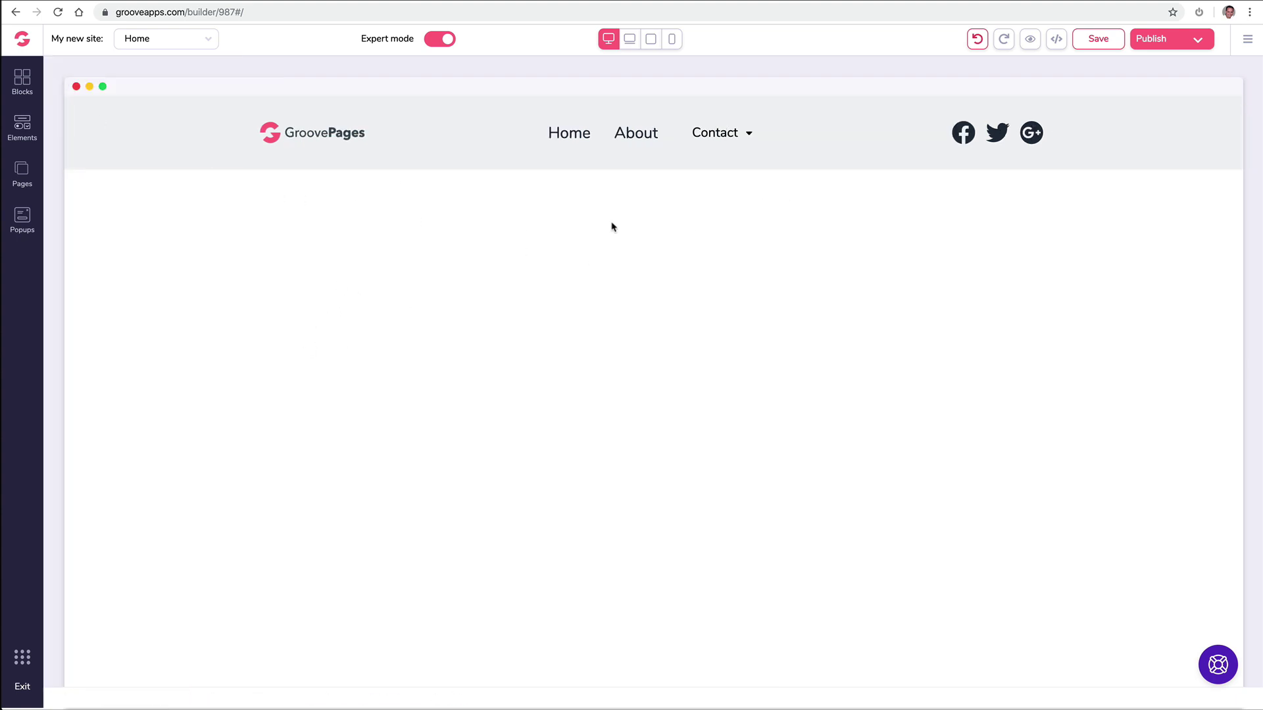
left_click(643, 142)
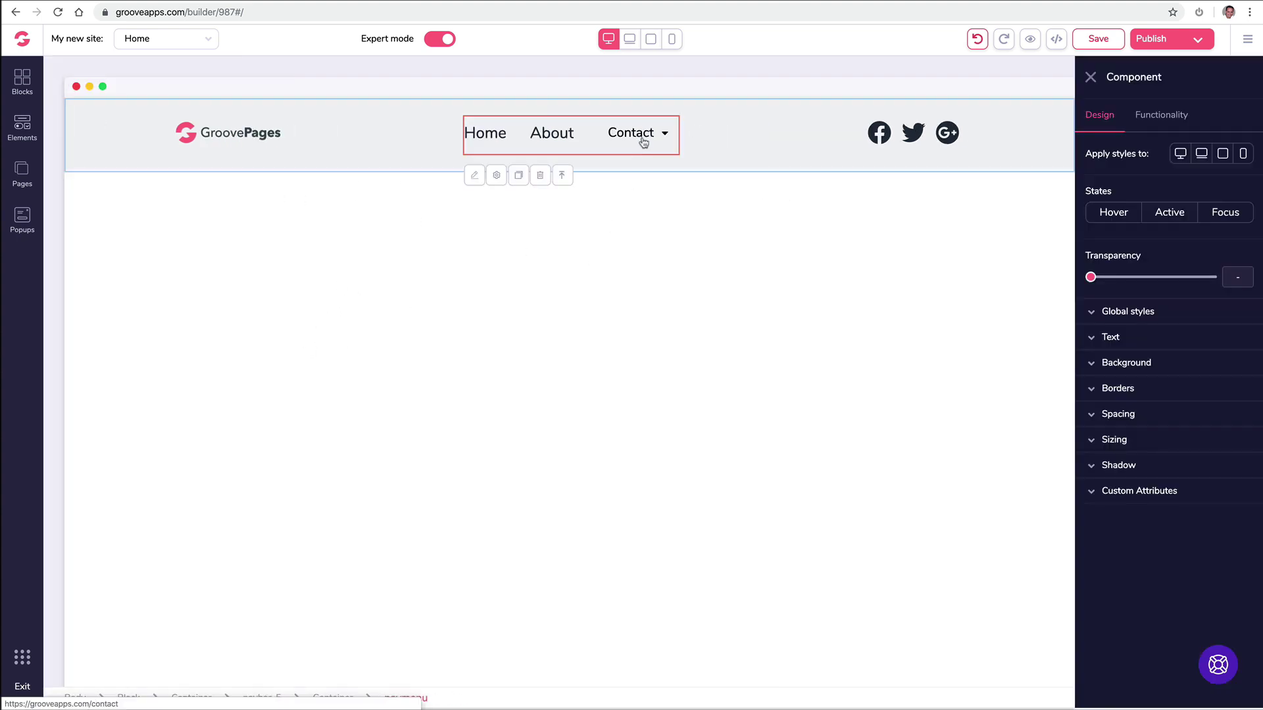
left_click(1161, 116)
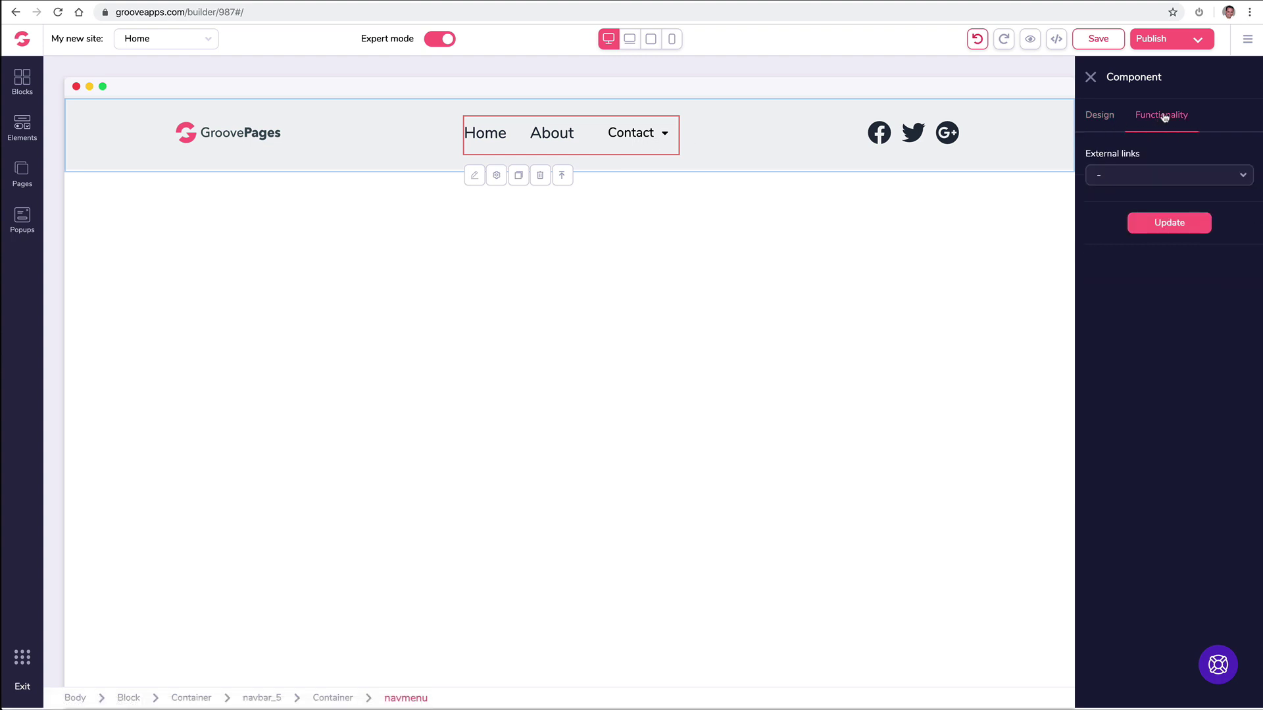
left_click(1133, 177)
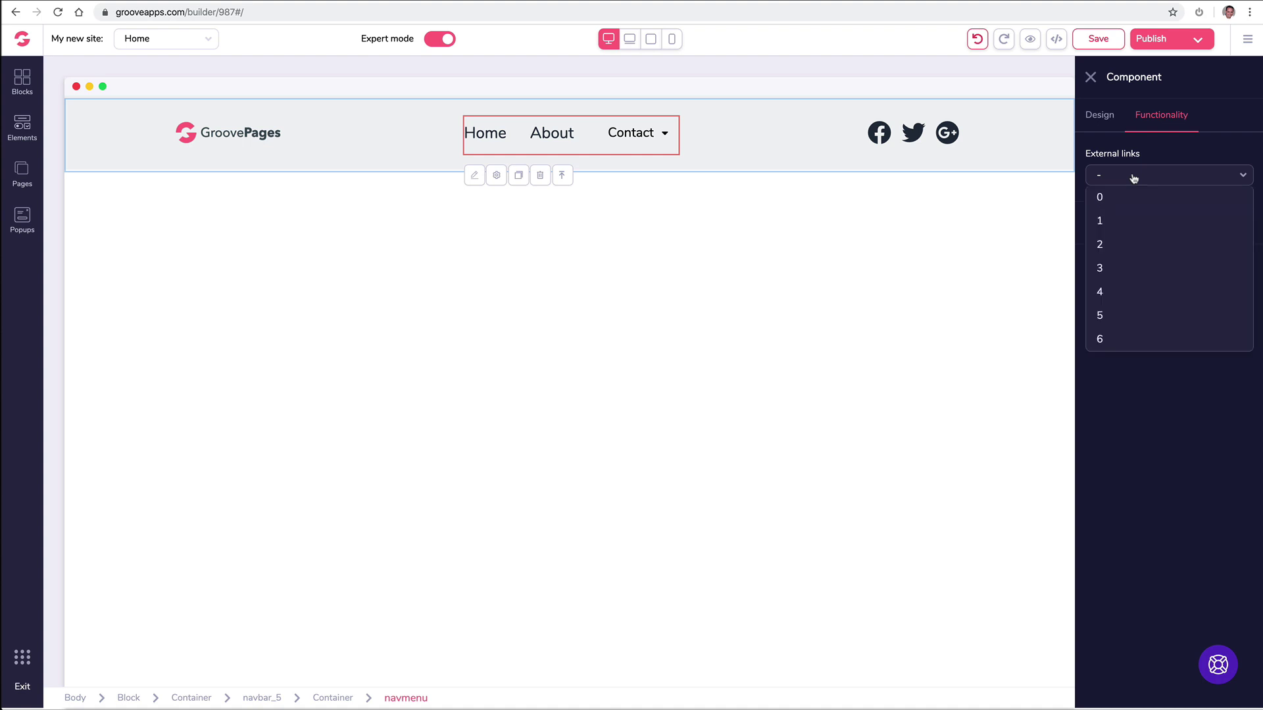
left_click(1120, 244)
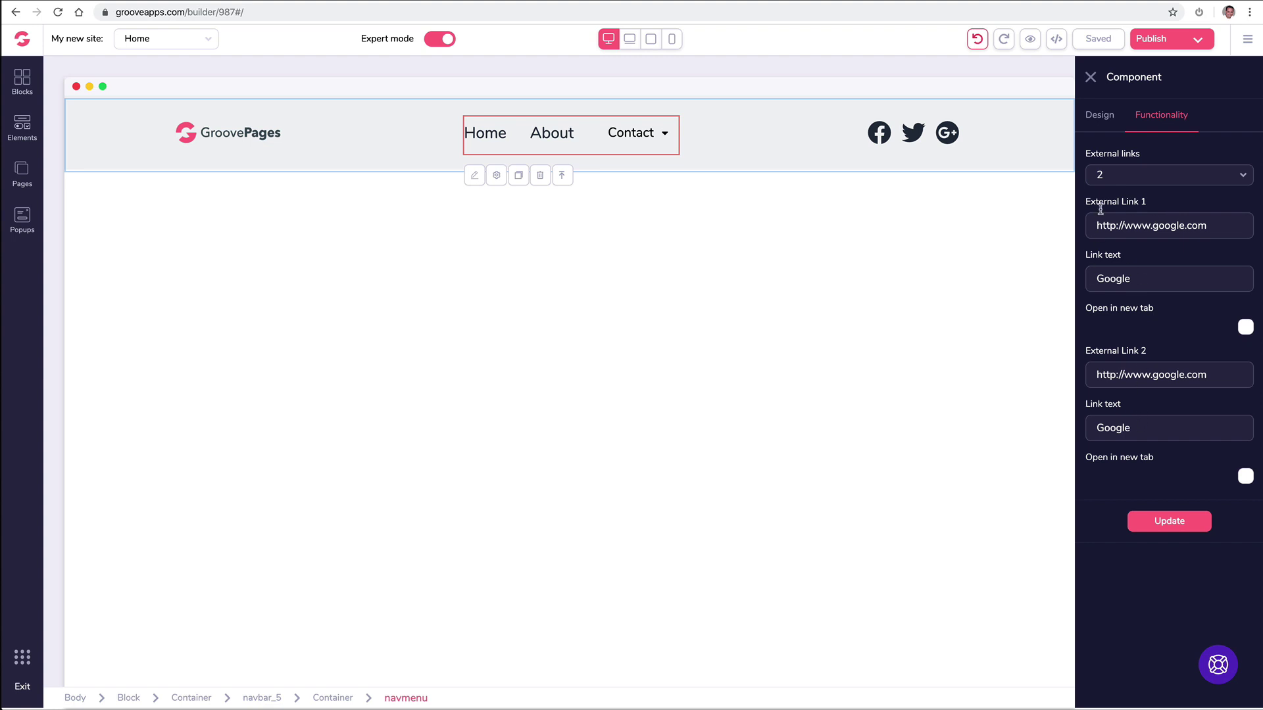
left_click(1122, 177)
left_click(1114, 216)
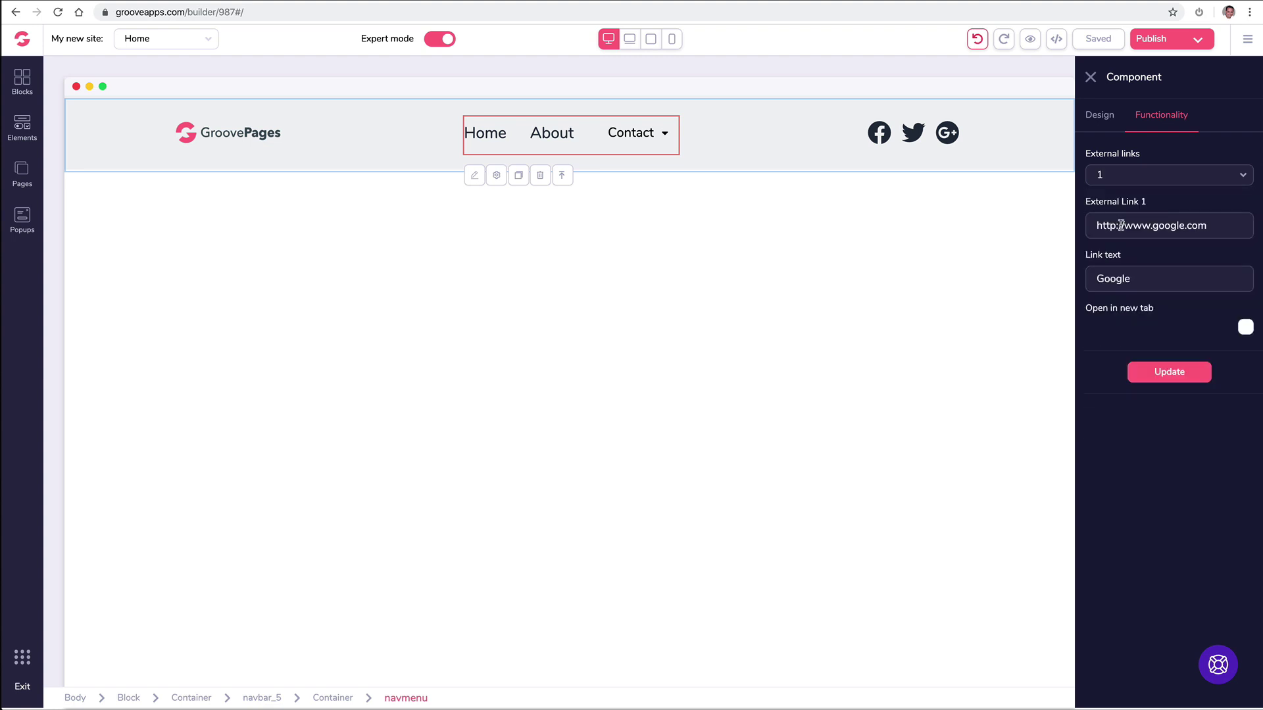
Step: Point the external link to the support site URL, label it 'Support', and open it in a new tab
triple_click(1123, 225)
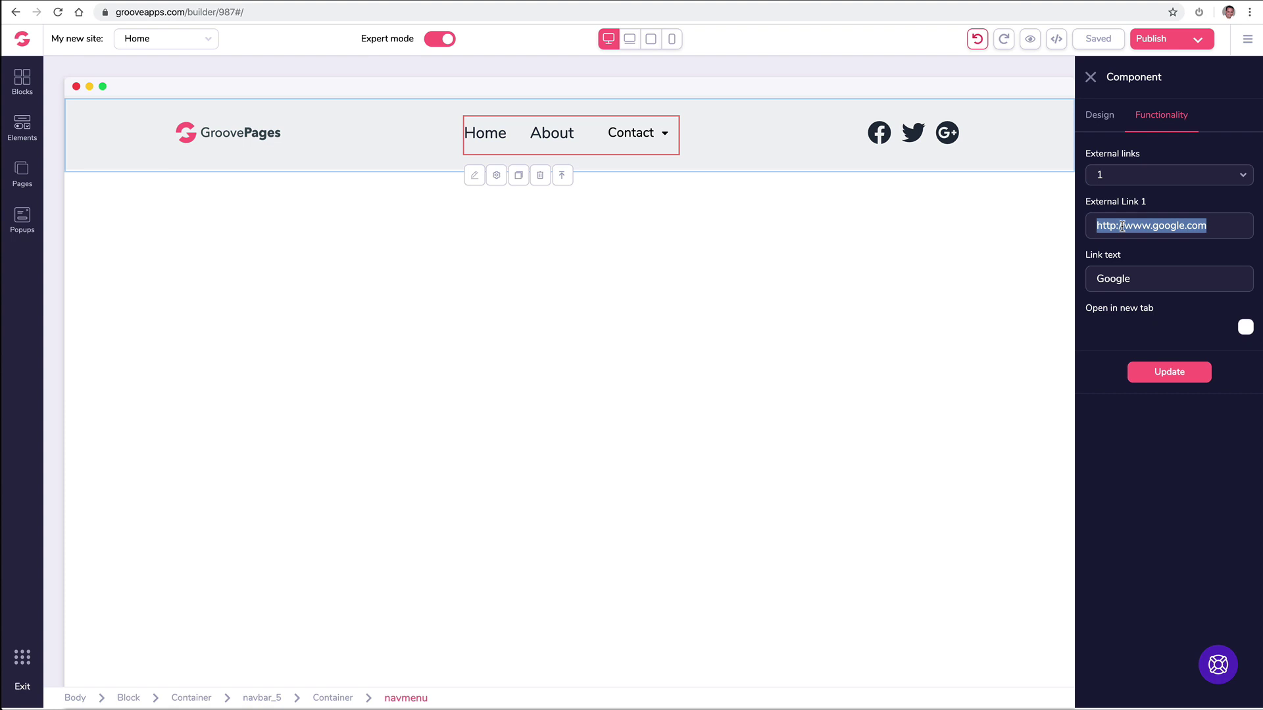
type("https://support.groovekart.com/hc/en-us")
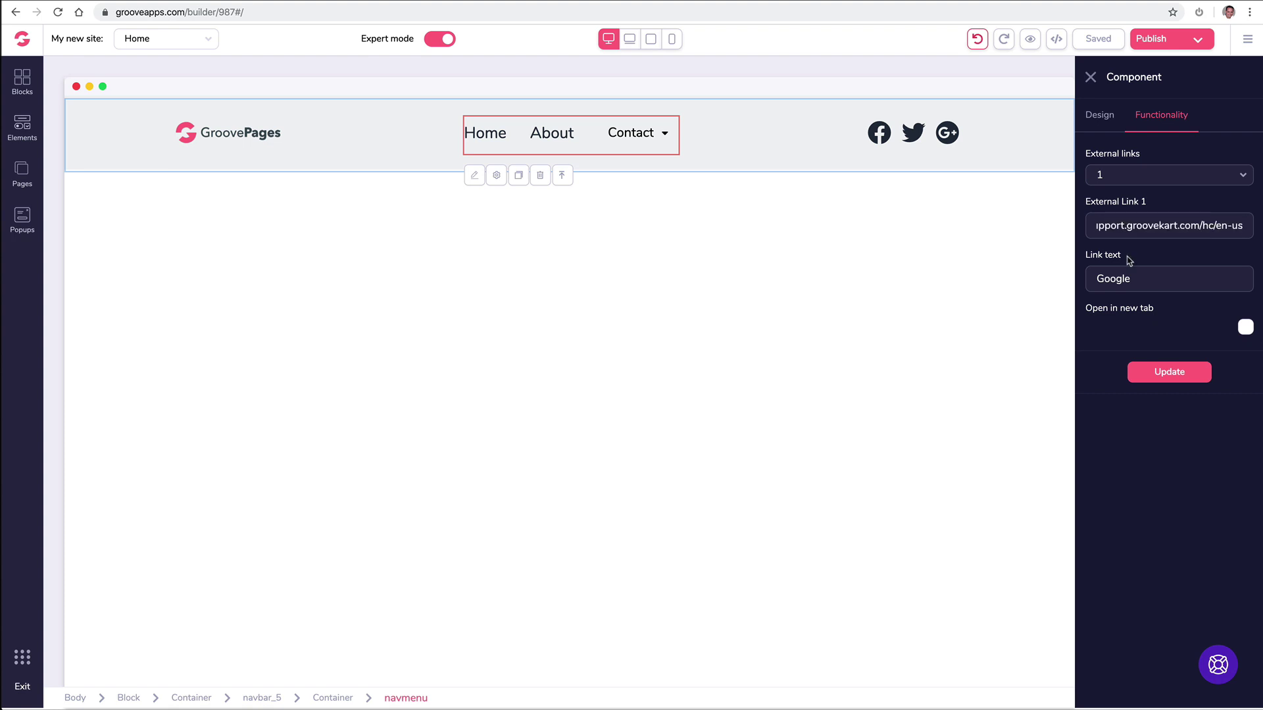
double_click(1130, 279)
type("Support")
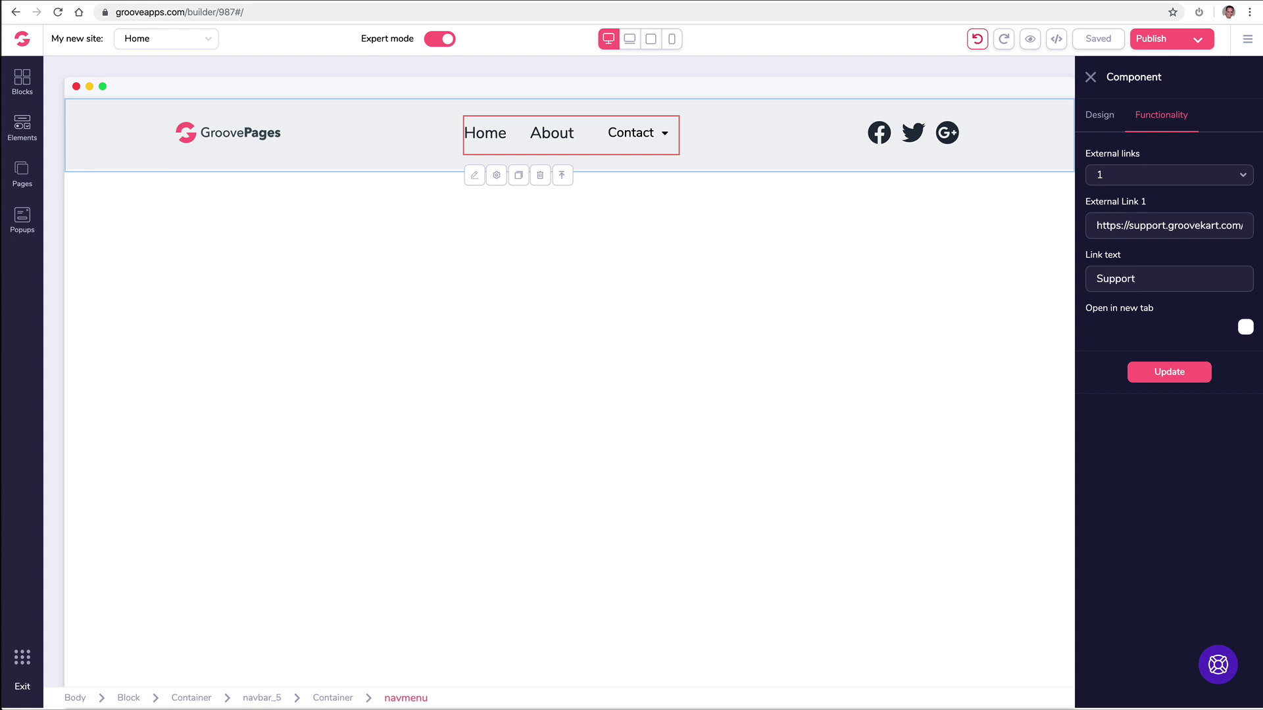
left_click(1246, 329)
left_click(1167, 375)
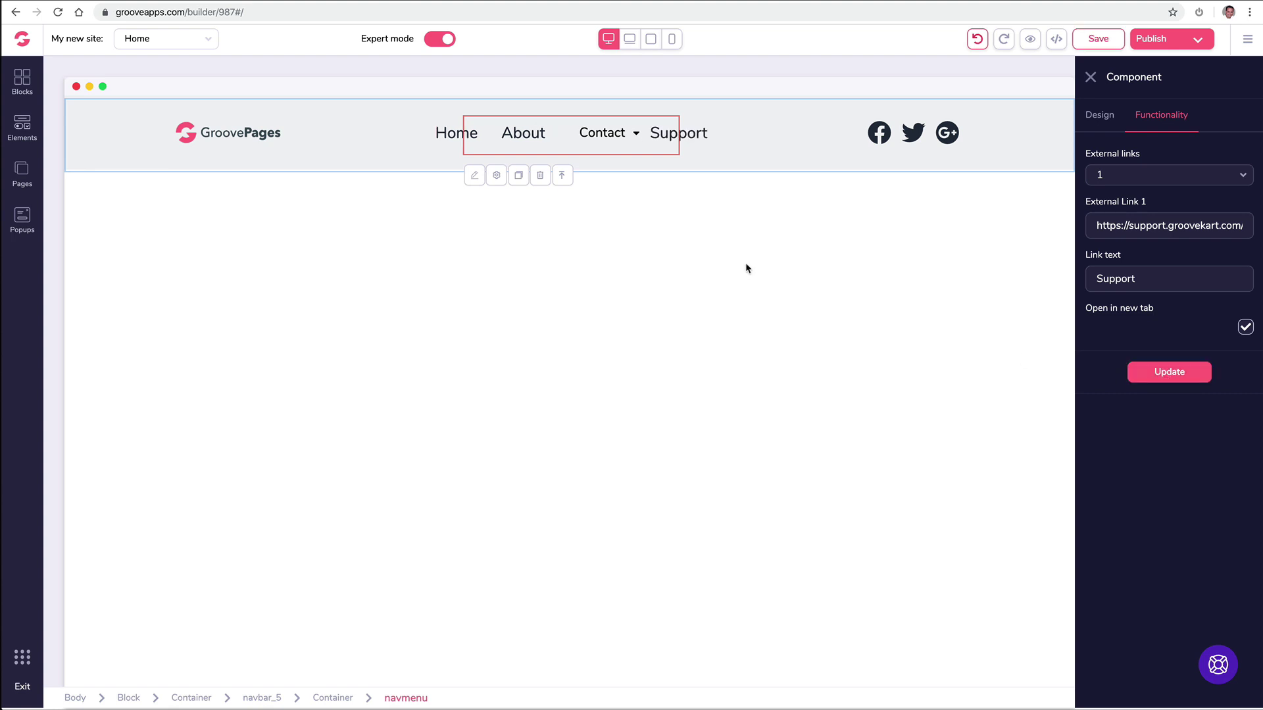
left_click(1089, 78)
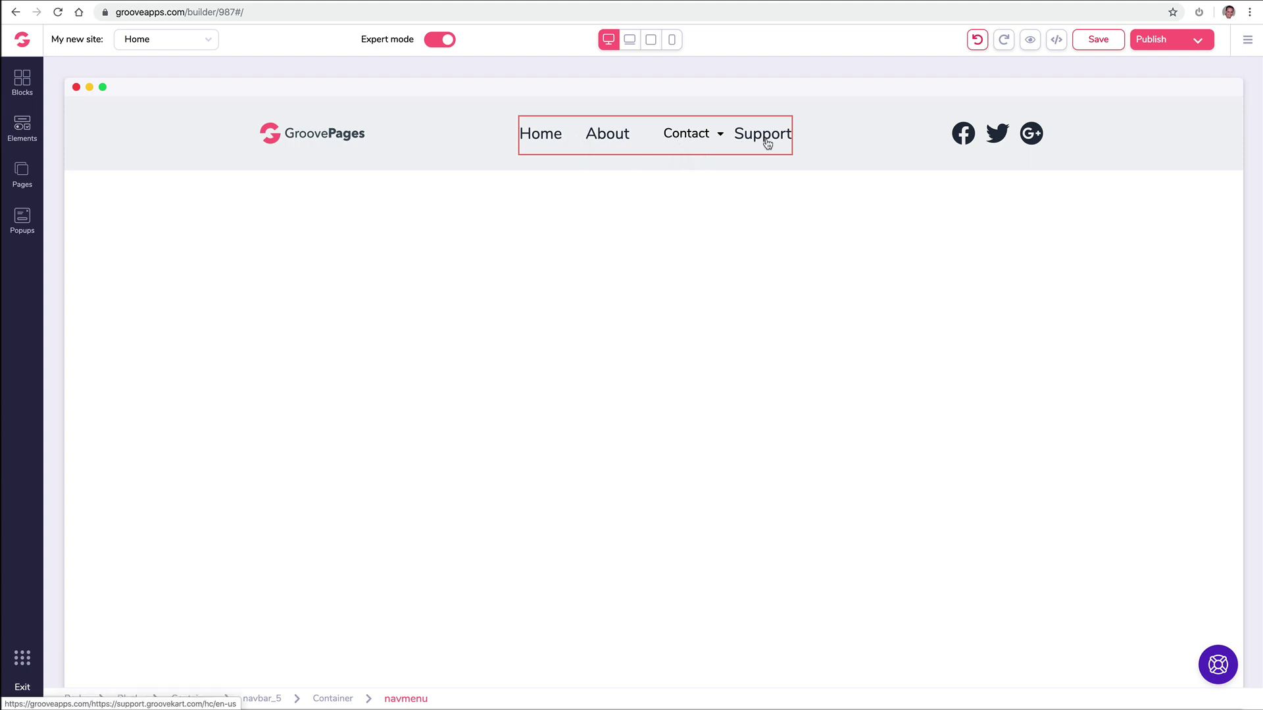
left_click(539, 144)
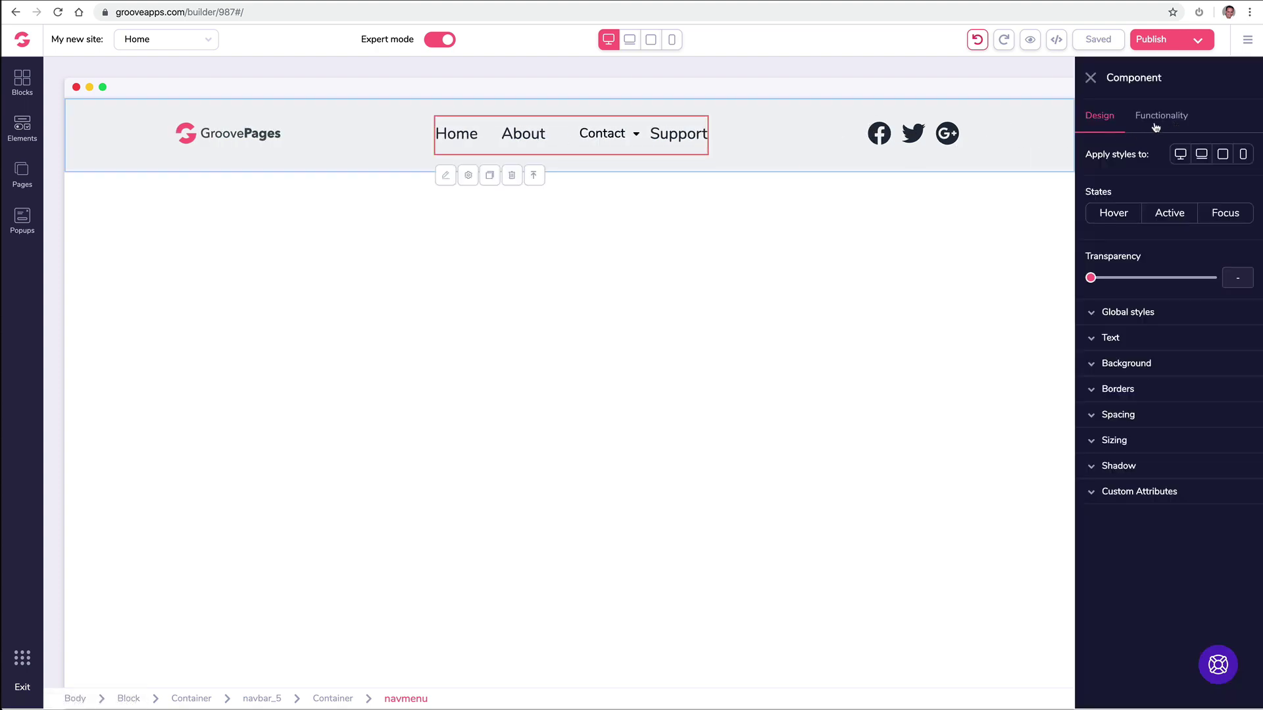
left_click(1104, 339)
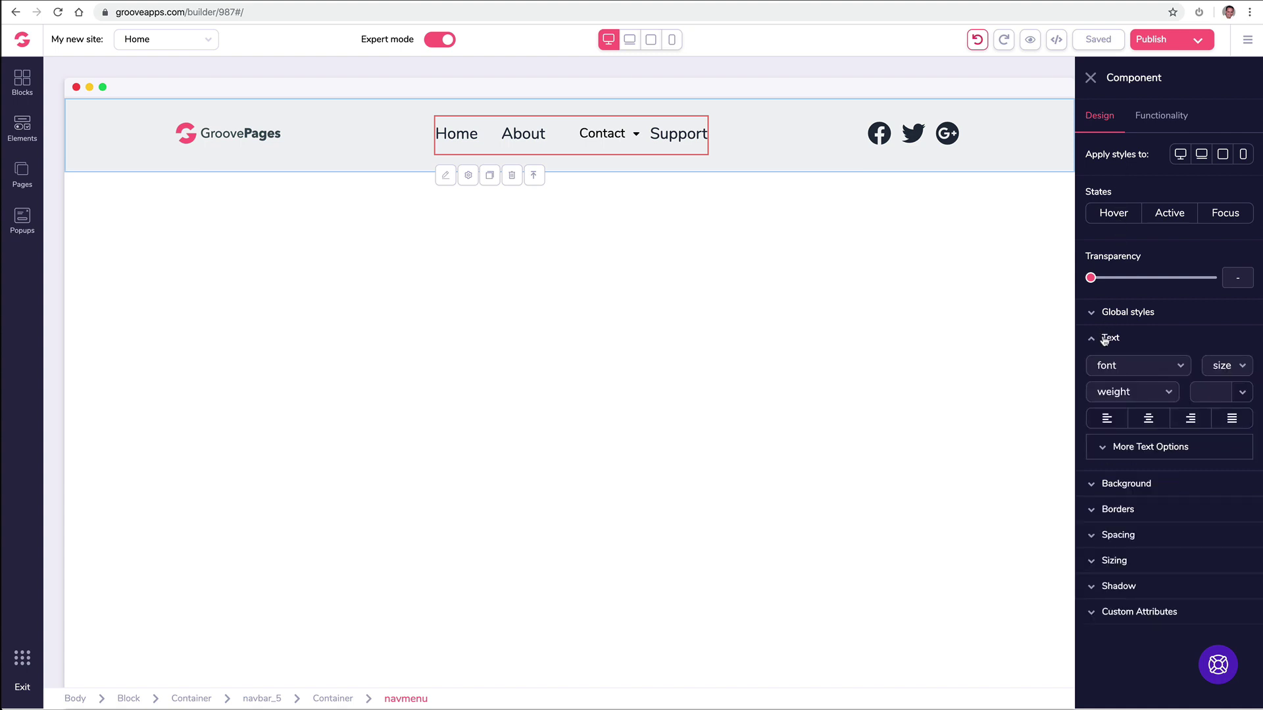
left_click(1104, 339)
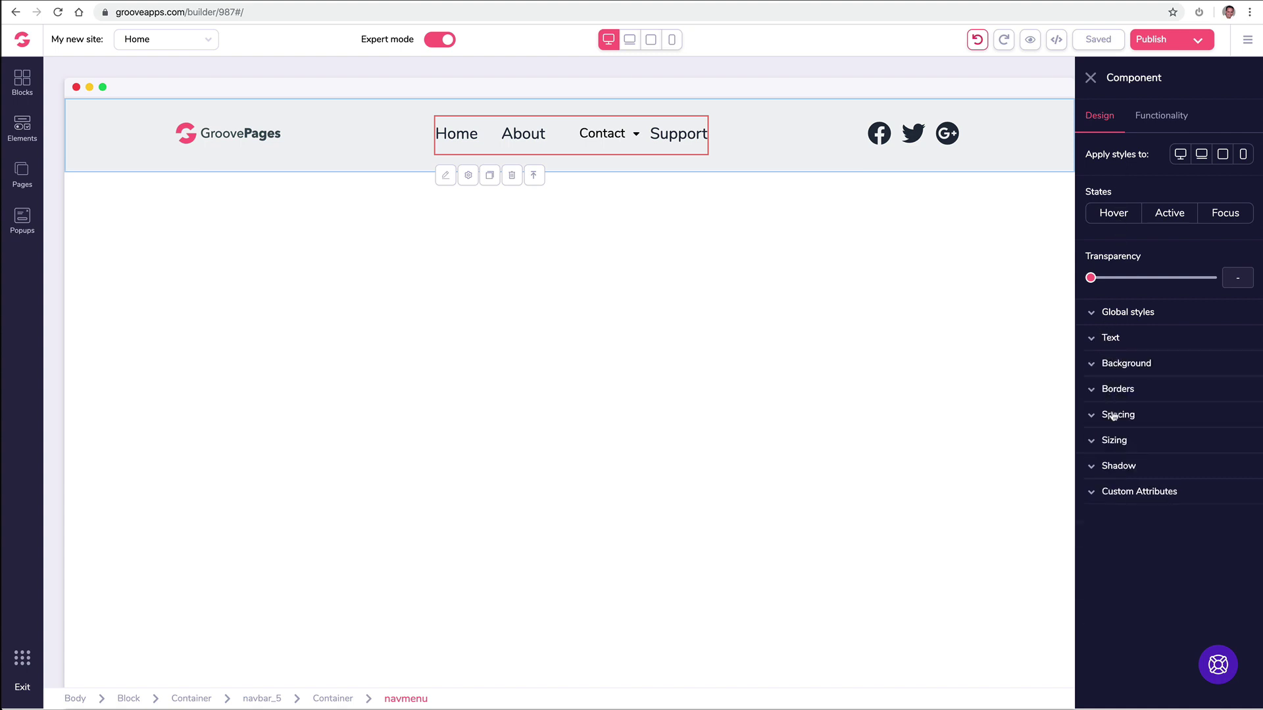
left_click(1127, 500)
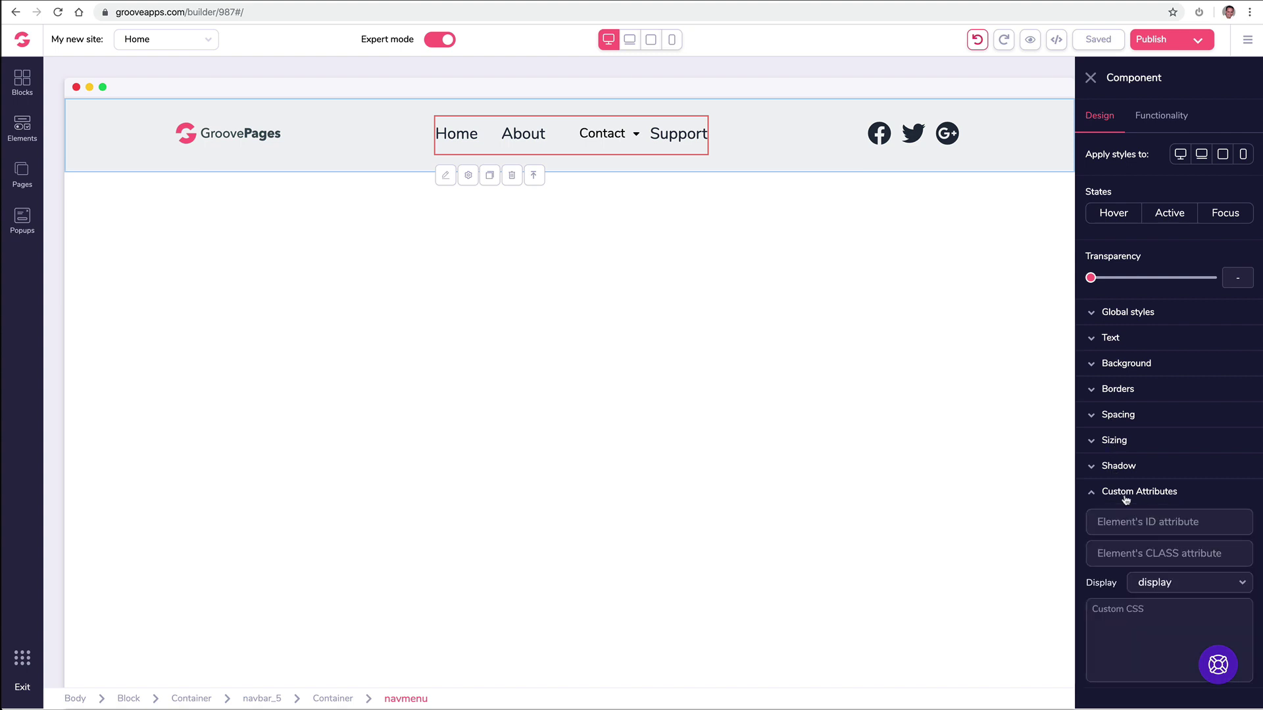
left_click(1126, 500)
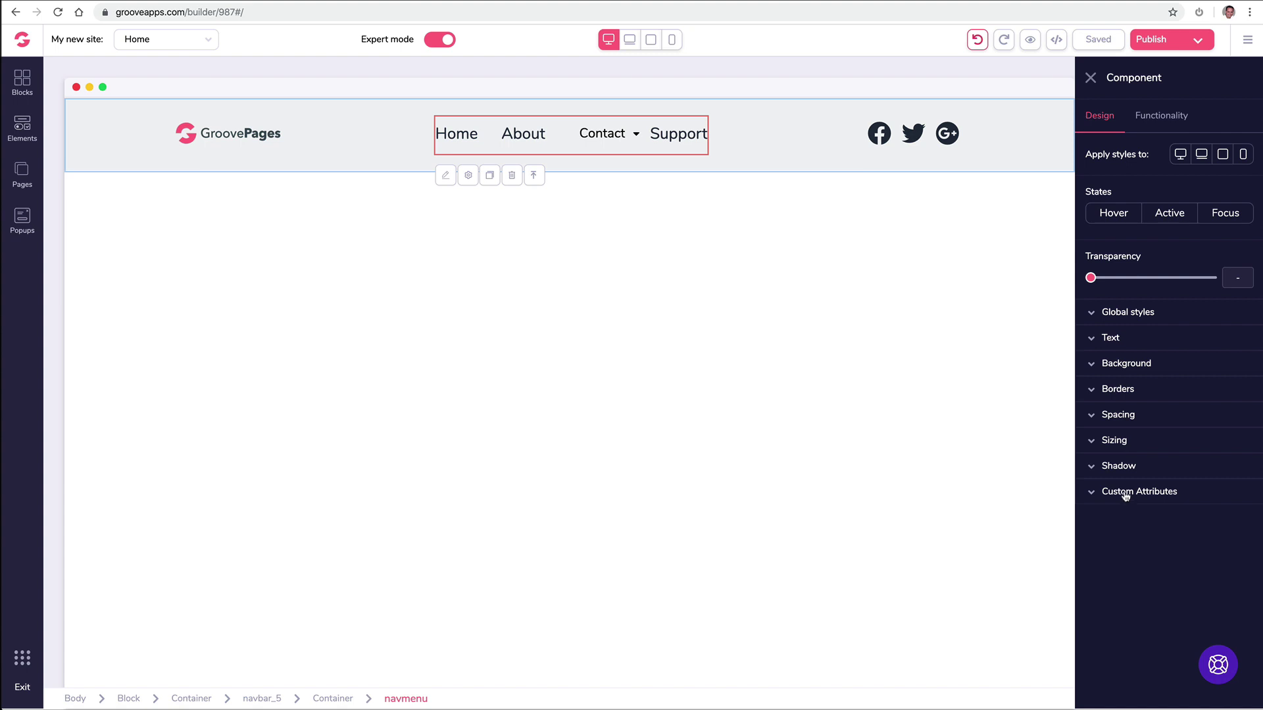
left_click(1143, 124)
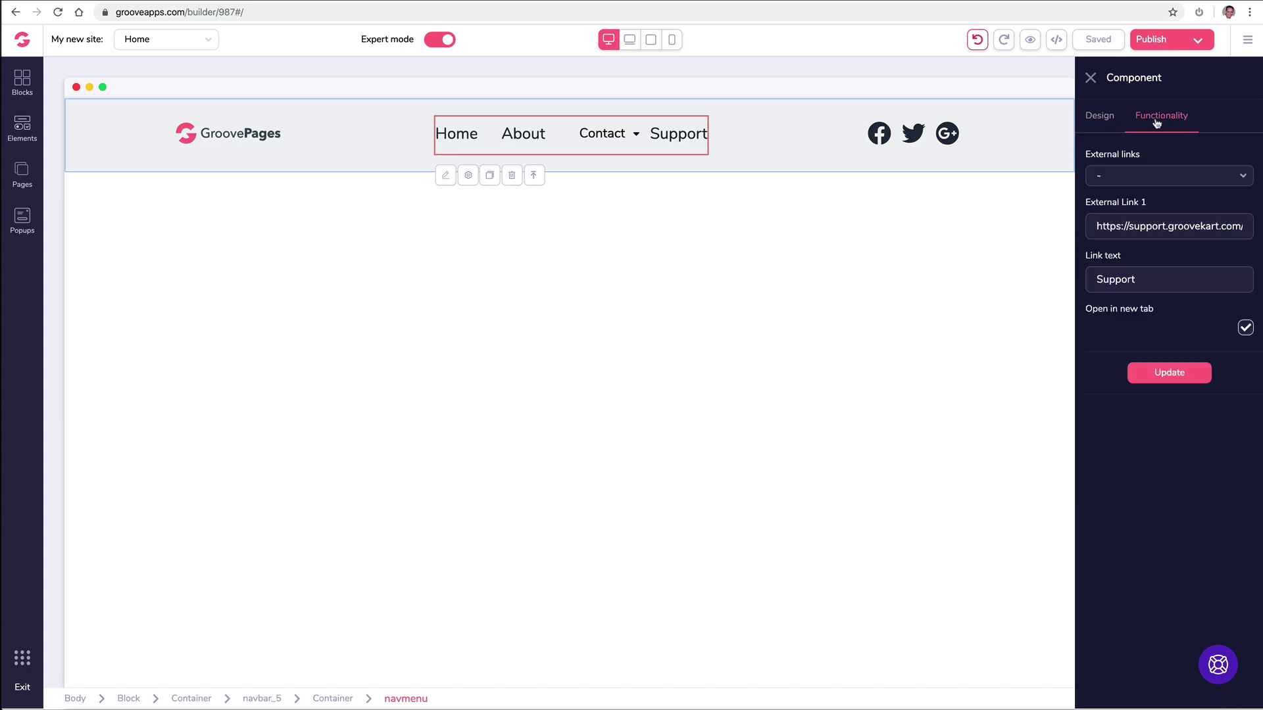
left_click(1096, 119)
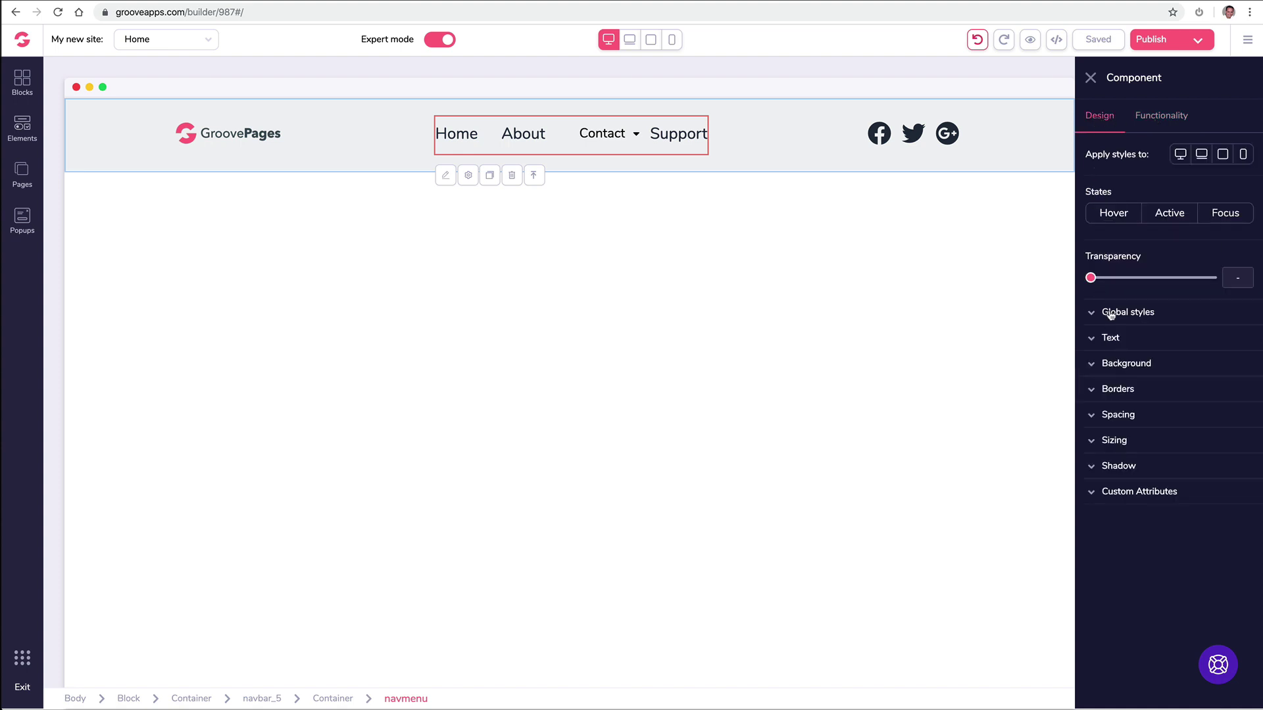
left_click(1150, 122)
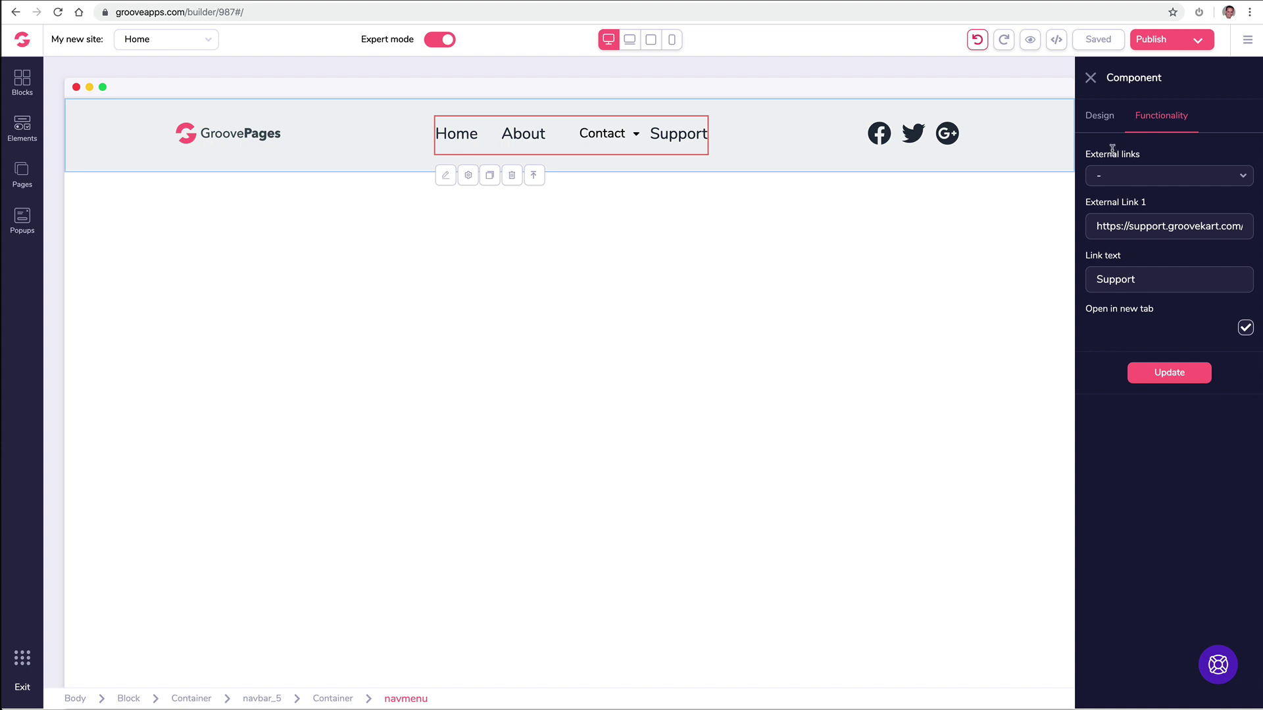
left_click(1090, 80)
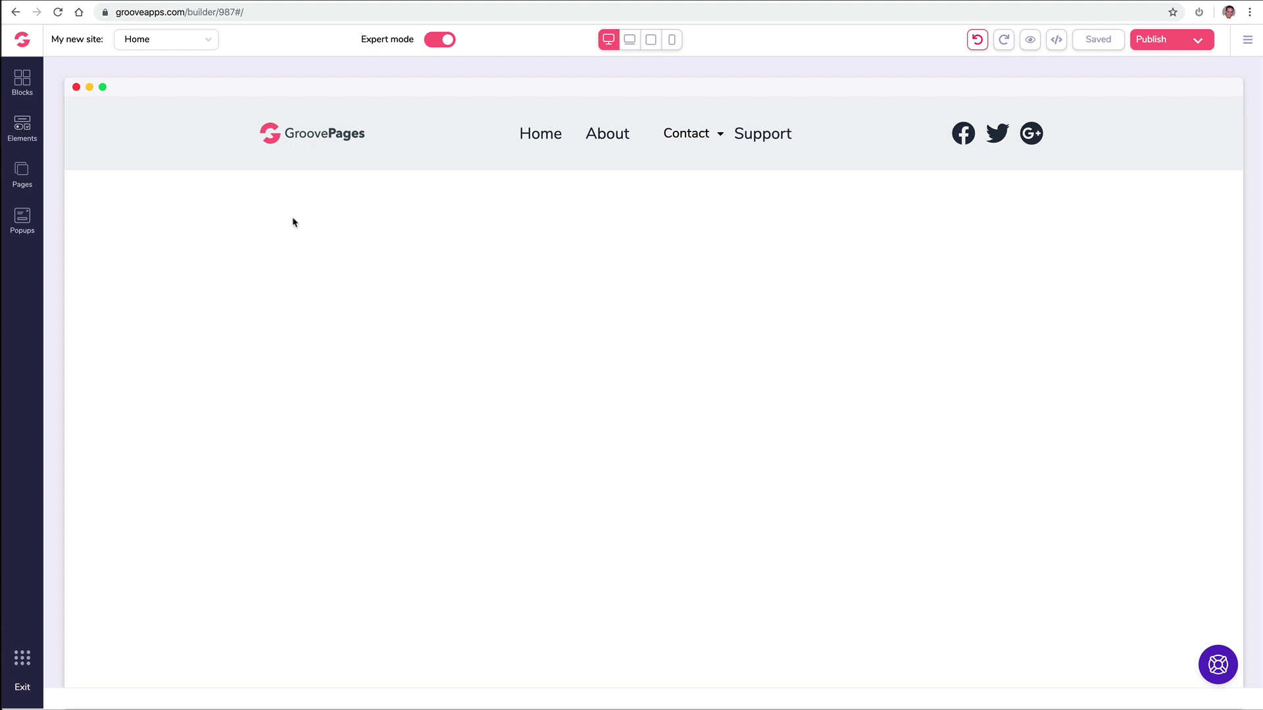
left_click(124, 170)
Step: Open the block library, browse the Countdown templates, then switch to Premium blocks
left_click(21, 82)
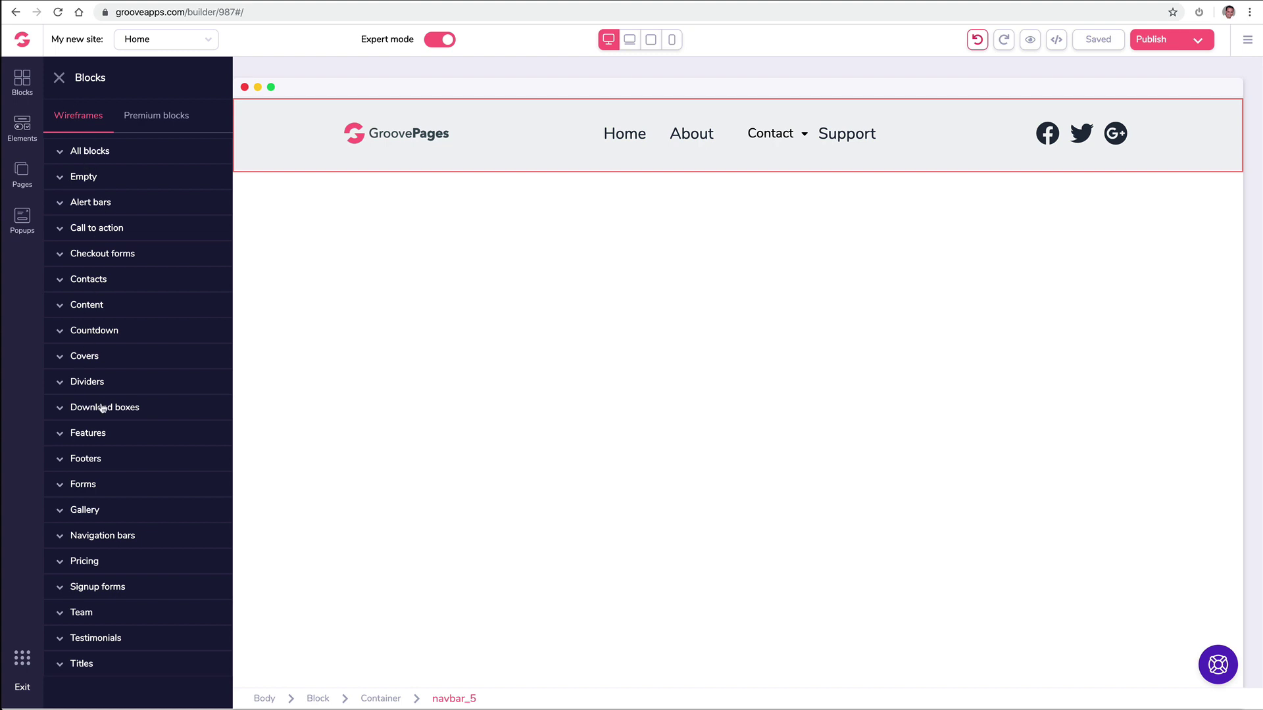
left_click(127, 331)
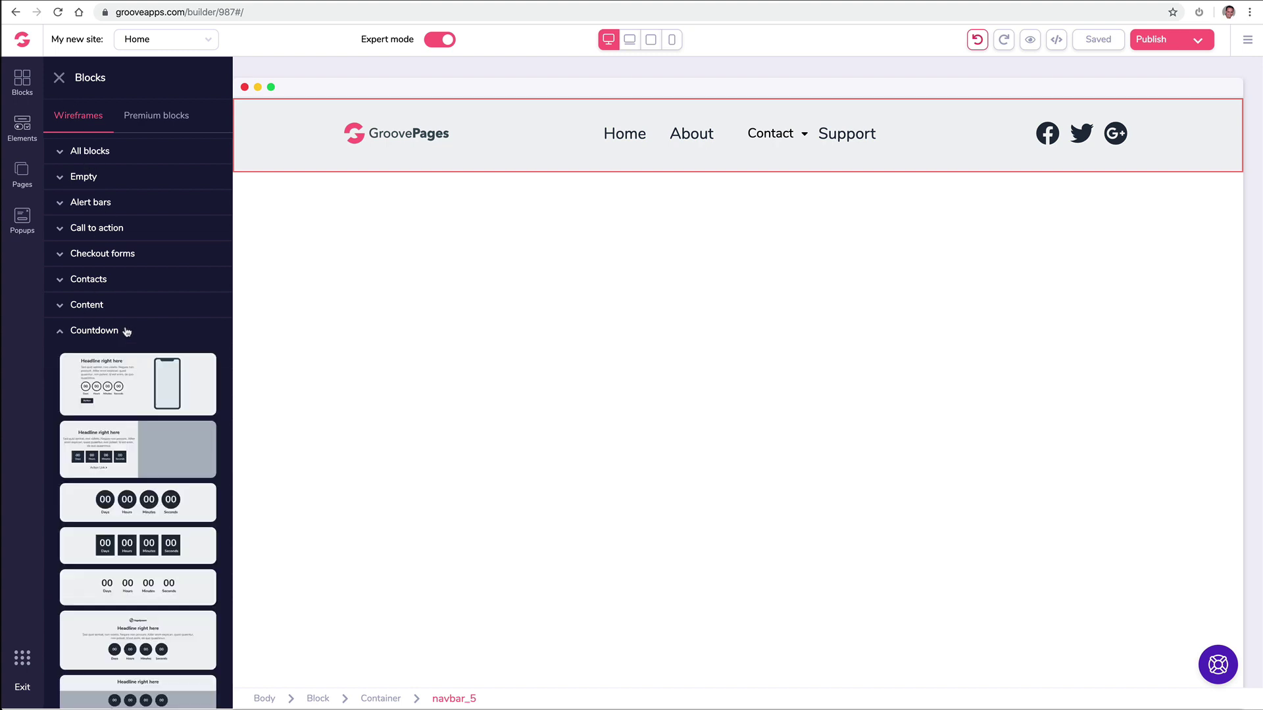
scroll(127, 331, "down", 3)
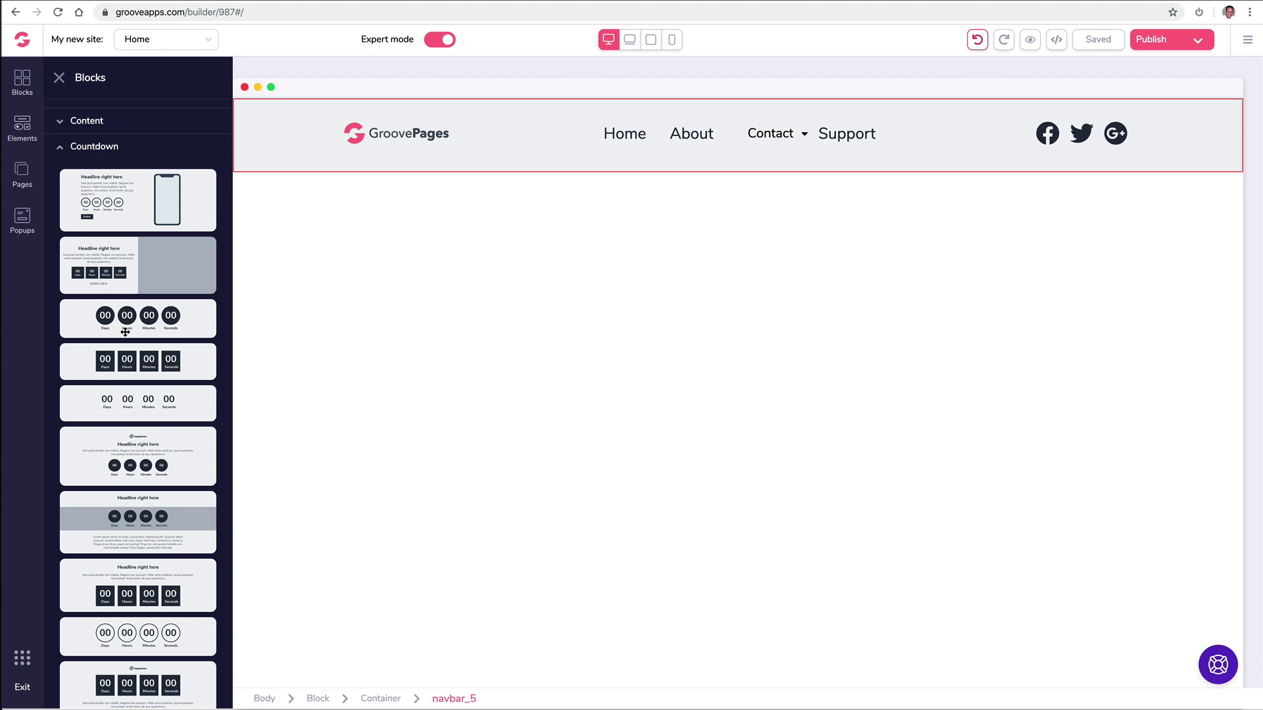
scroll(125, 332, "up", 3)
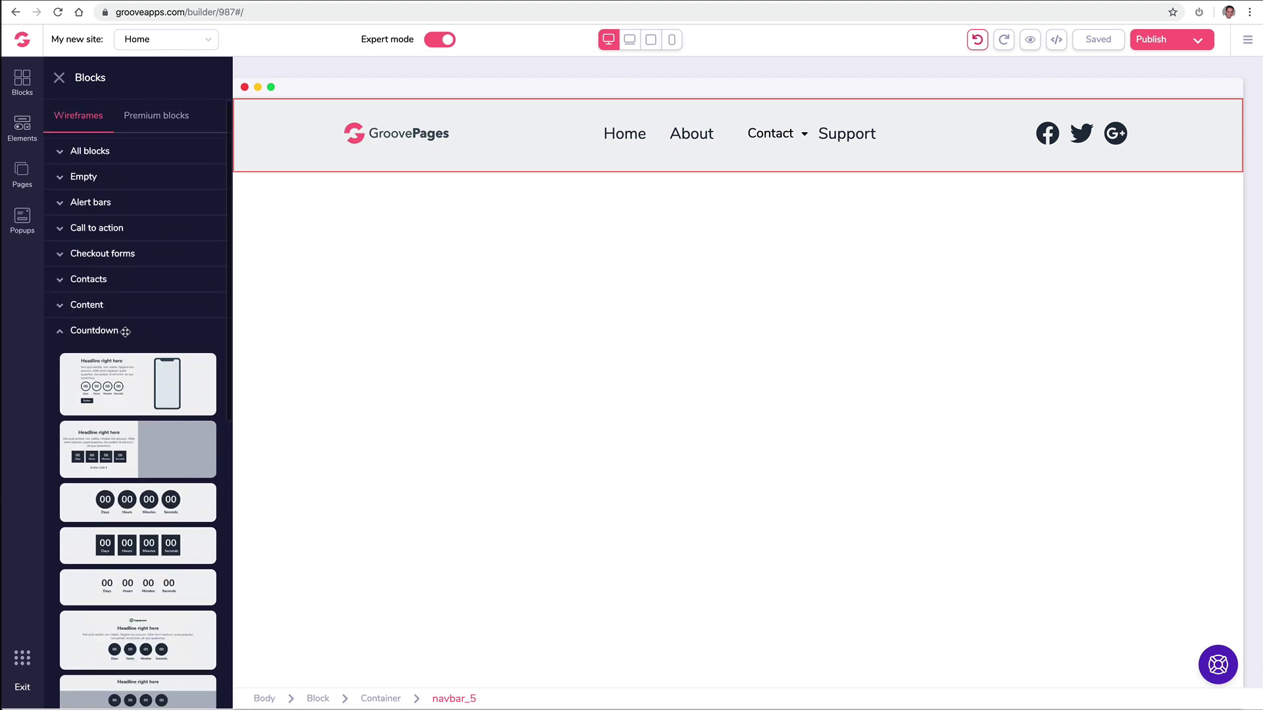
left_click(73, 333)
left_click(152, 121)
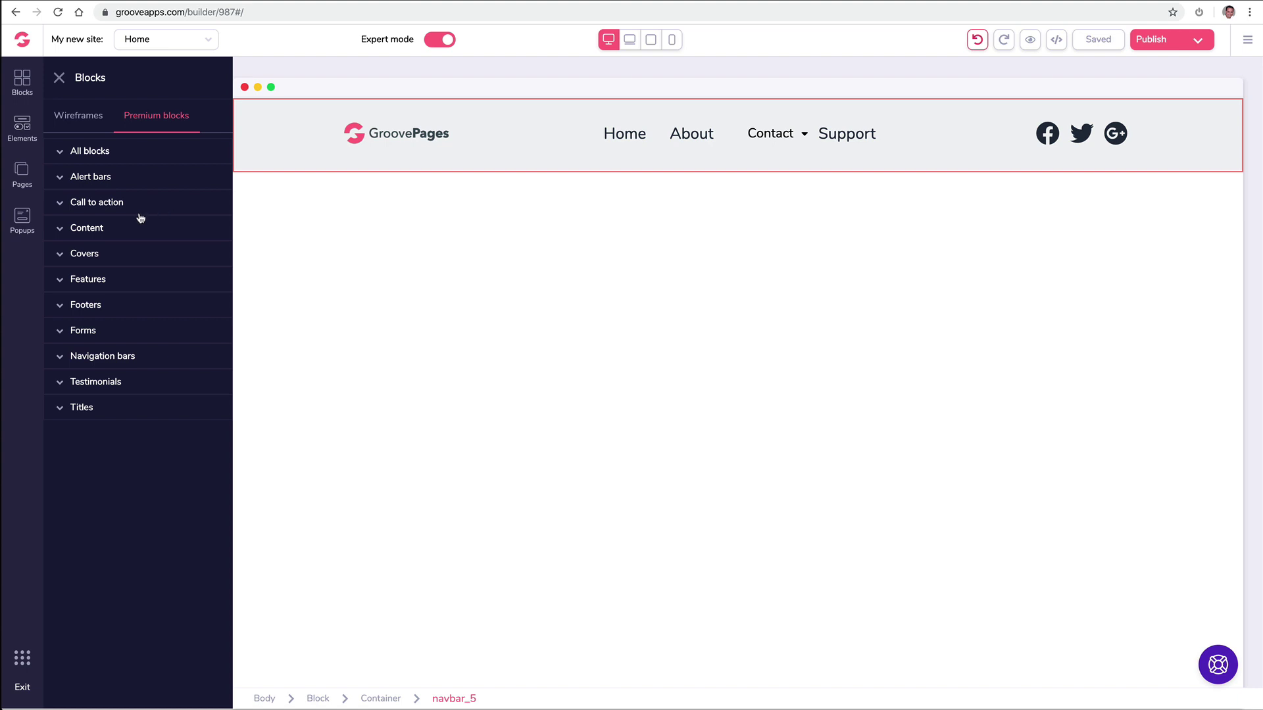
Step: Place the premium countdown alert bar at the top of the page
left_click(125, 177)
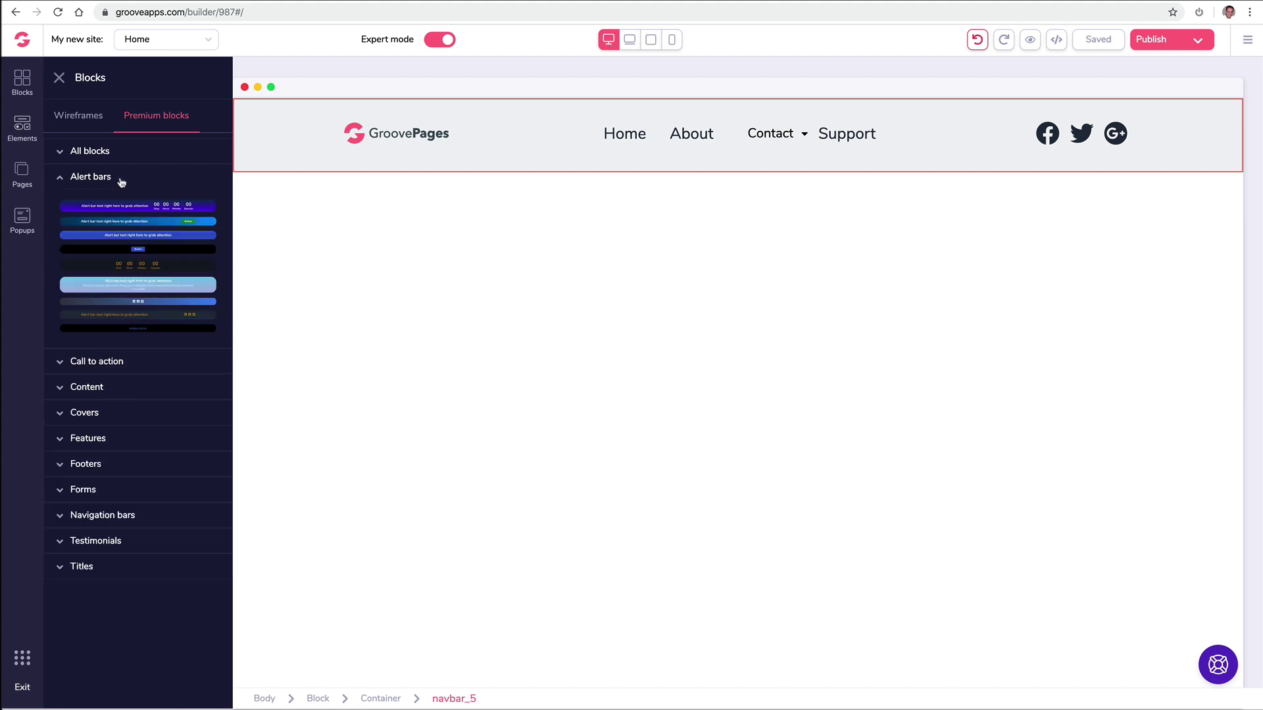
left_click_drag(152, 206, 609, 100)
left_click_drag(186, 204, 616, 106)
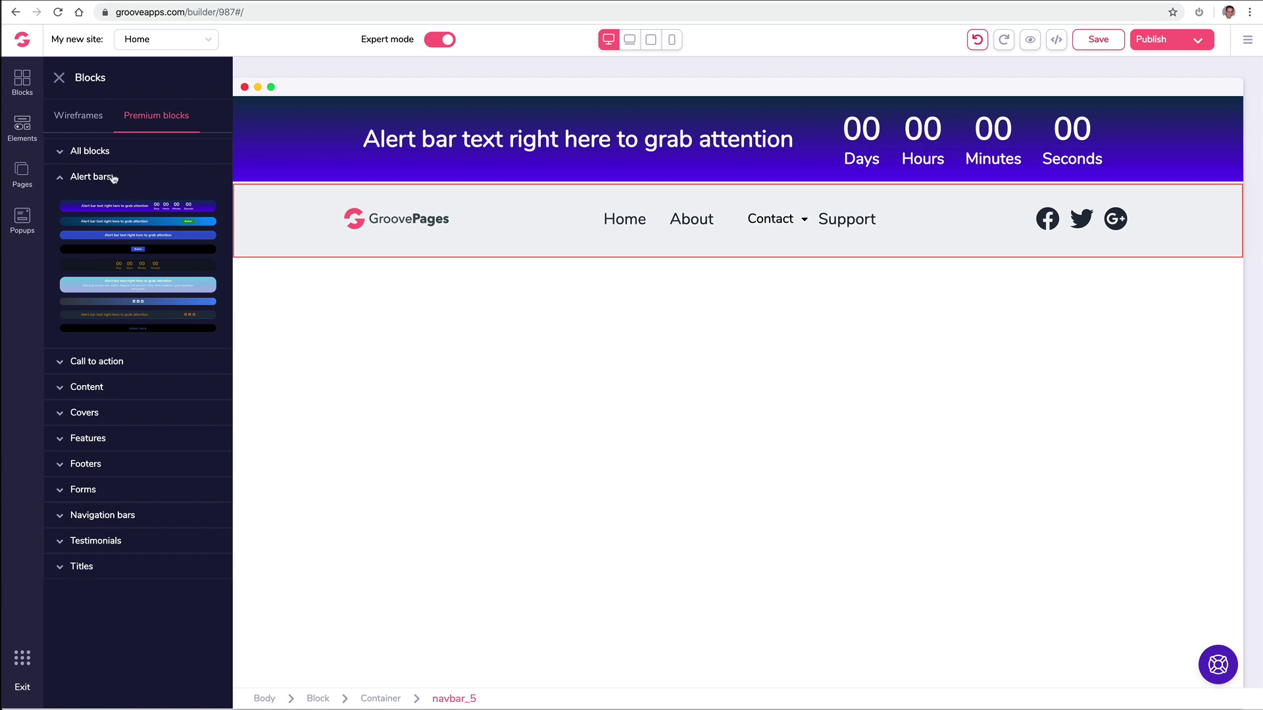
left_click(87, 178)
Step: Add the code-photo cover block below the navbar, keeping the alert bar above it
left_click(105, 260)
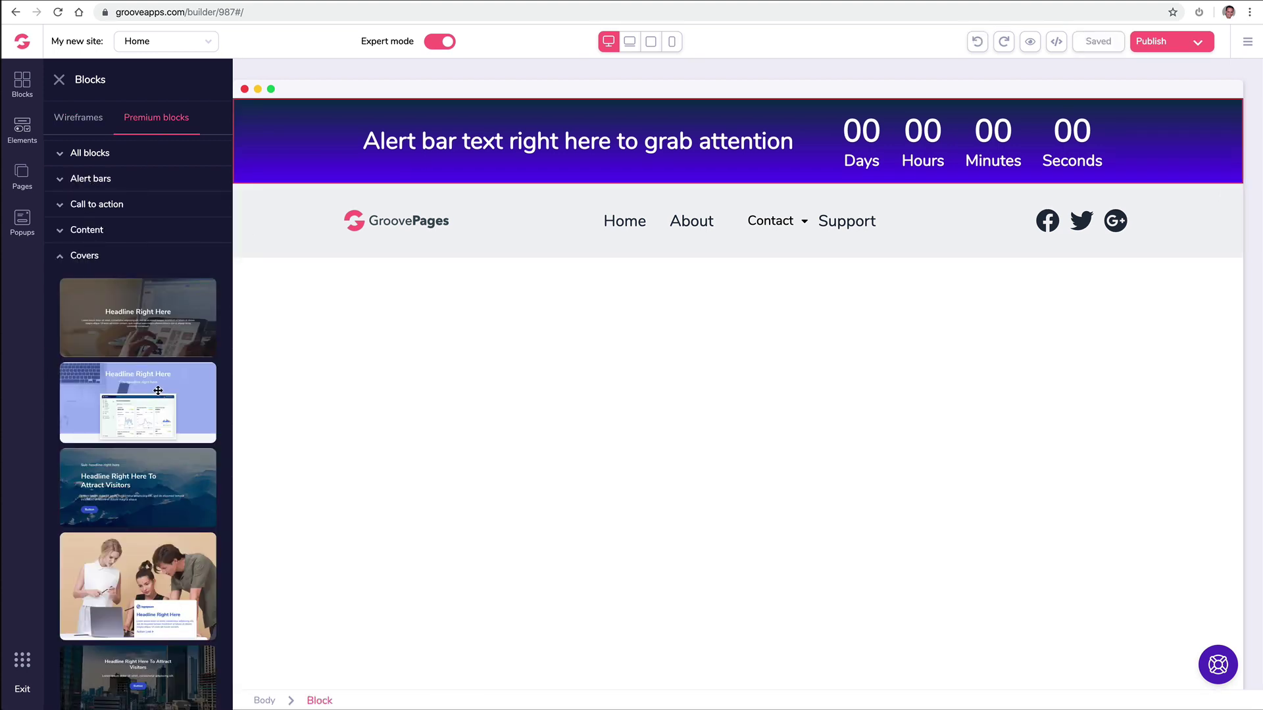
scroll(159, 393, "down", 4)
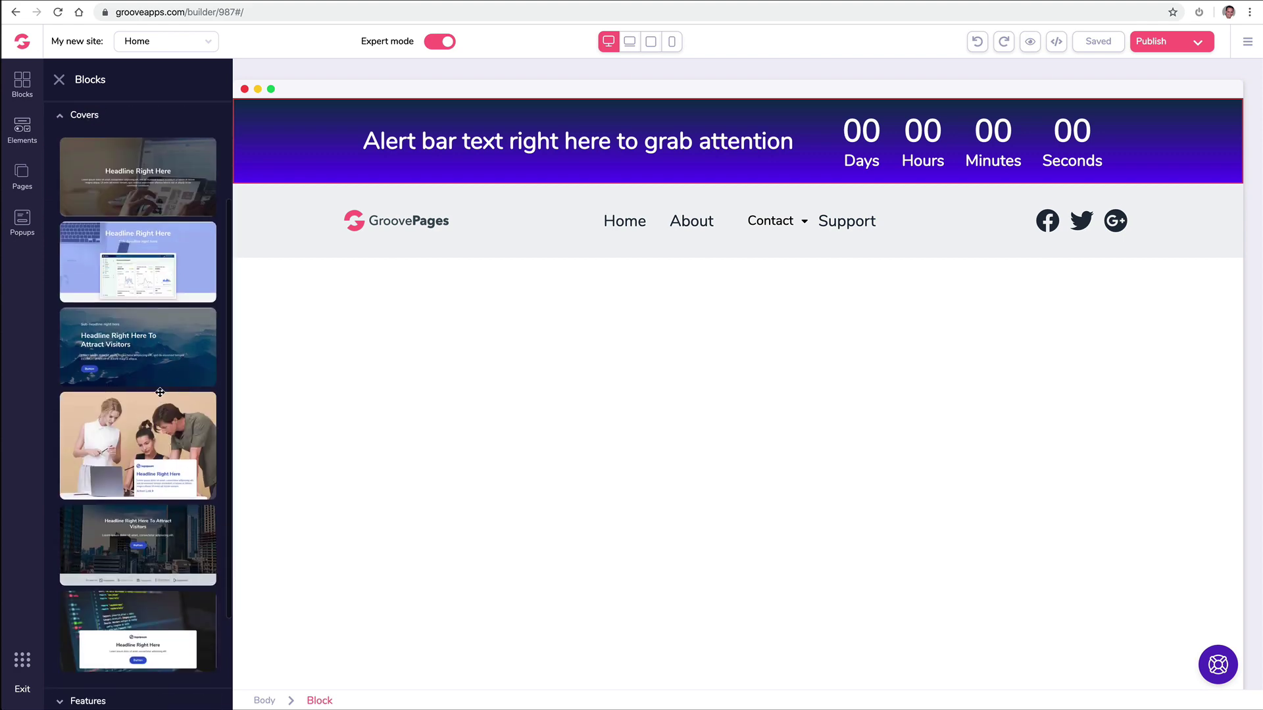
left_click_drag(151, 521, 556, 315)
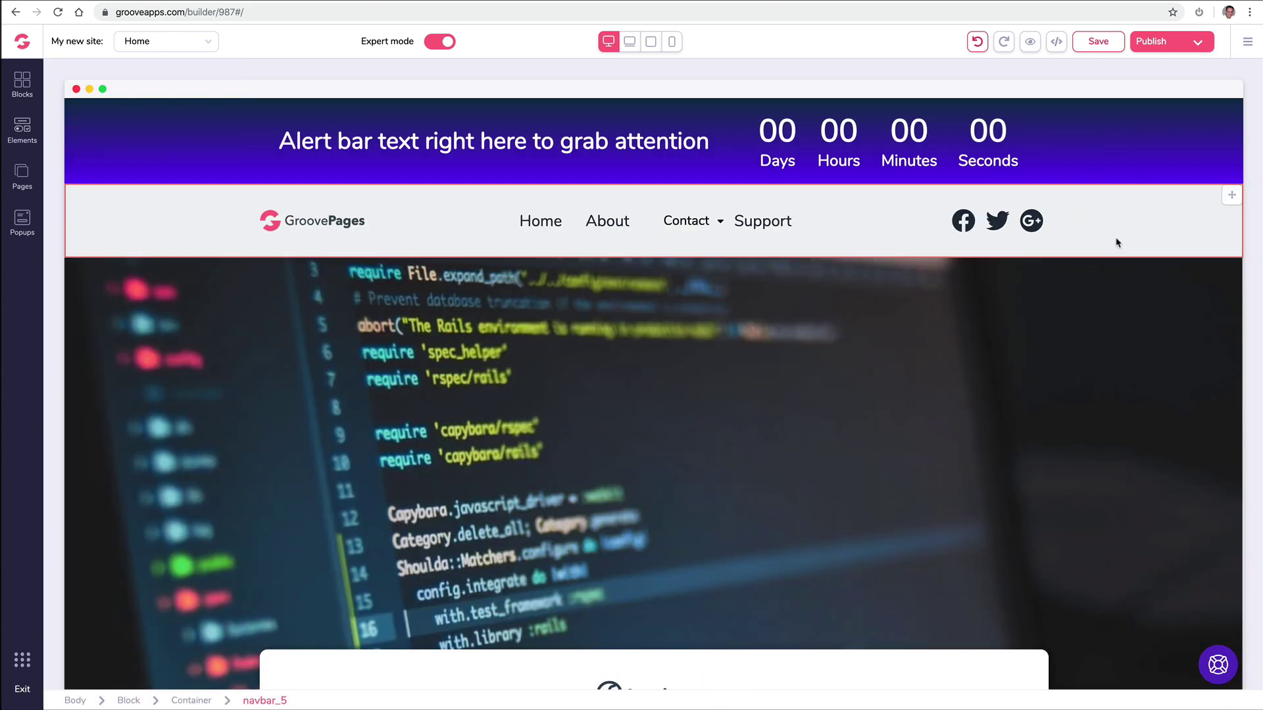
left_click_drag(1232, 110, 1199, 186)
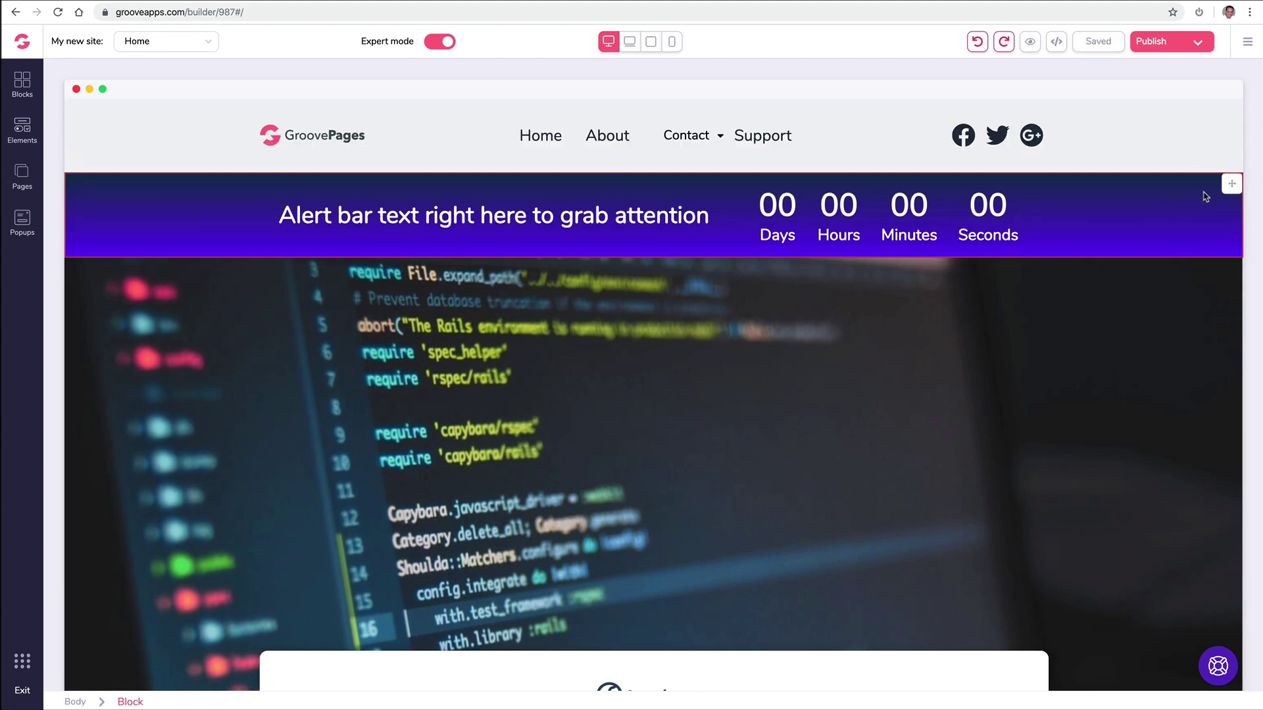
left_click_drag(1224, 185, 1218, 123)
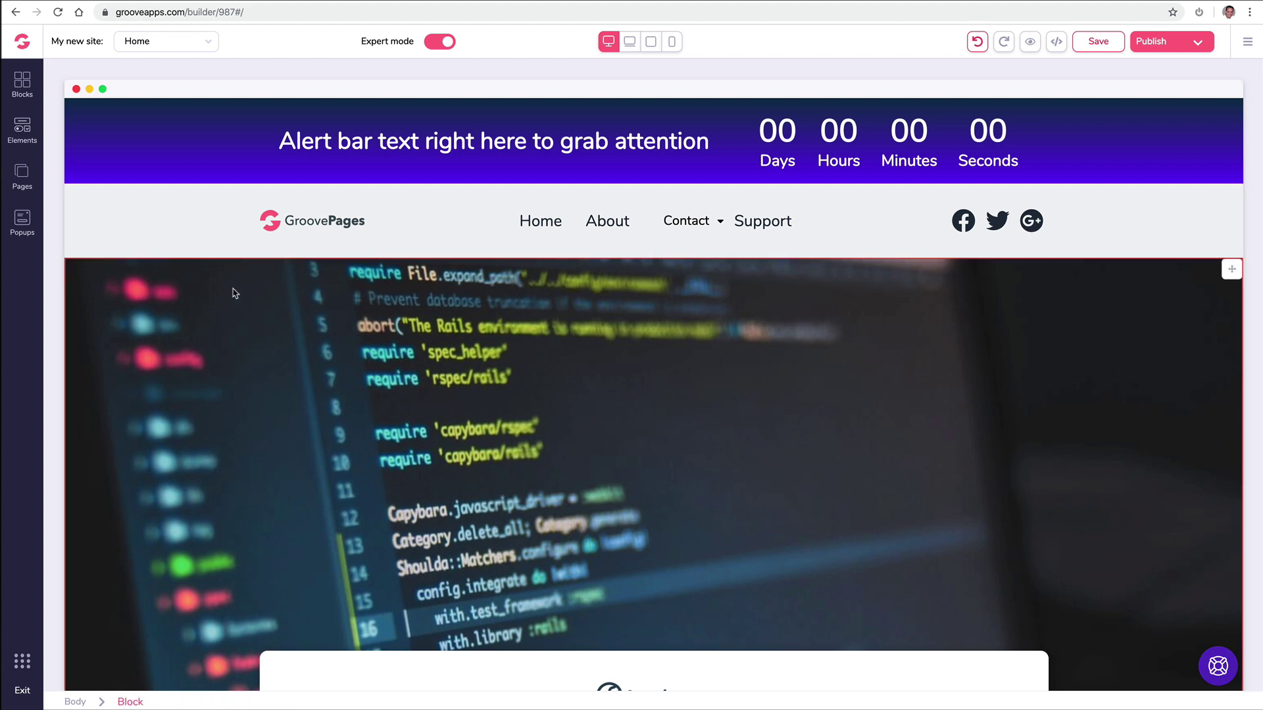
scroll(235, 293, "down", 3)
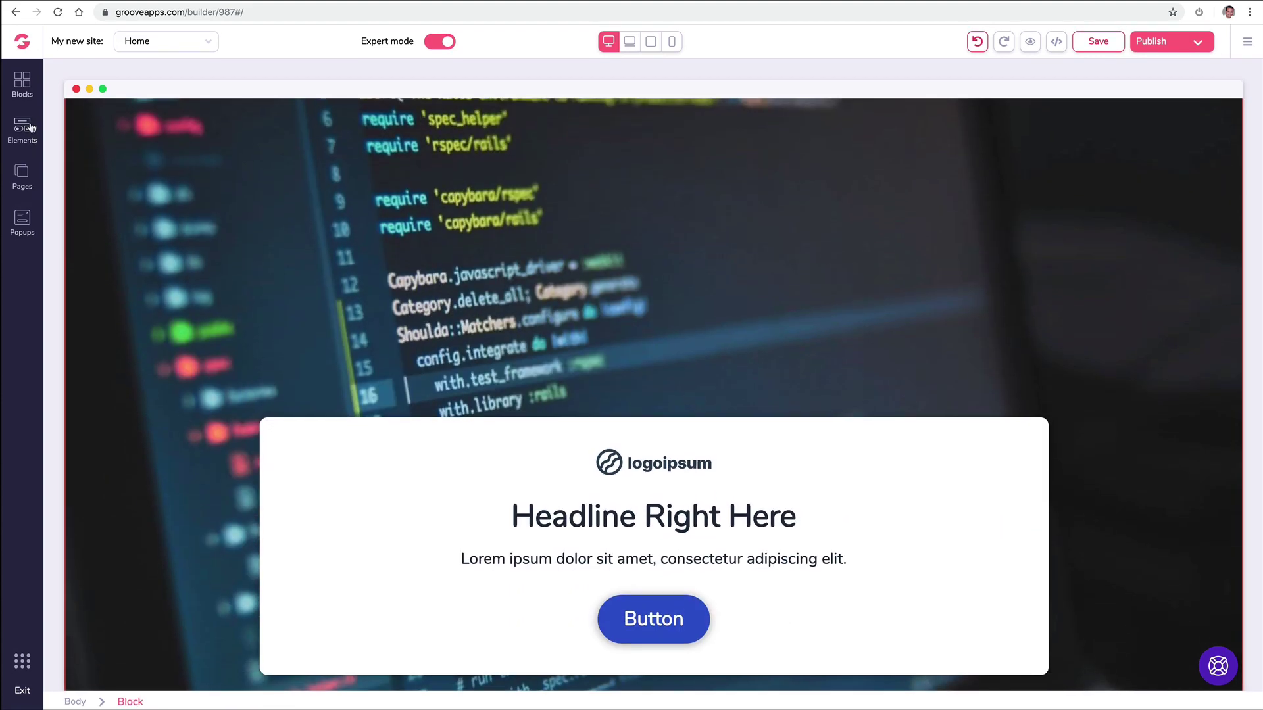
Step: Add a light Wireframes footer template to the page
left_click(22, 84)
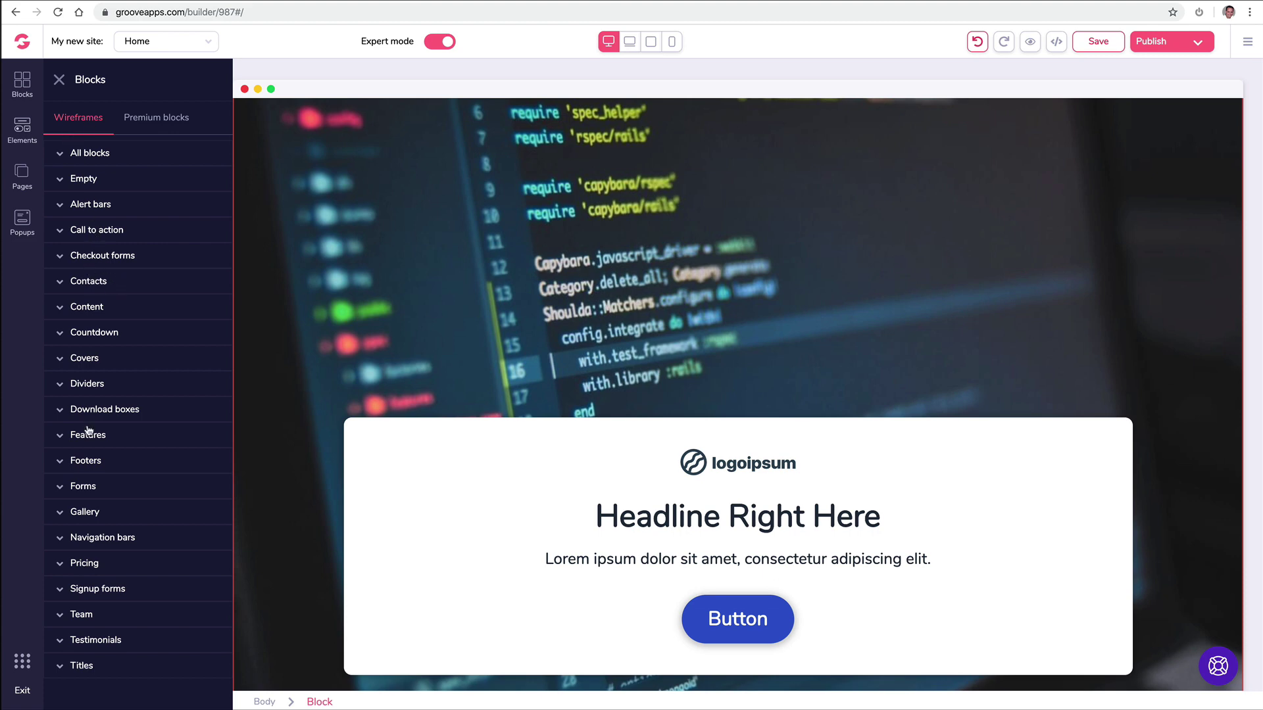
left_click(103, 471)
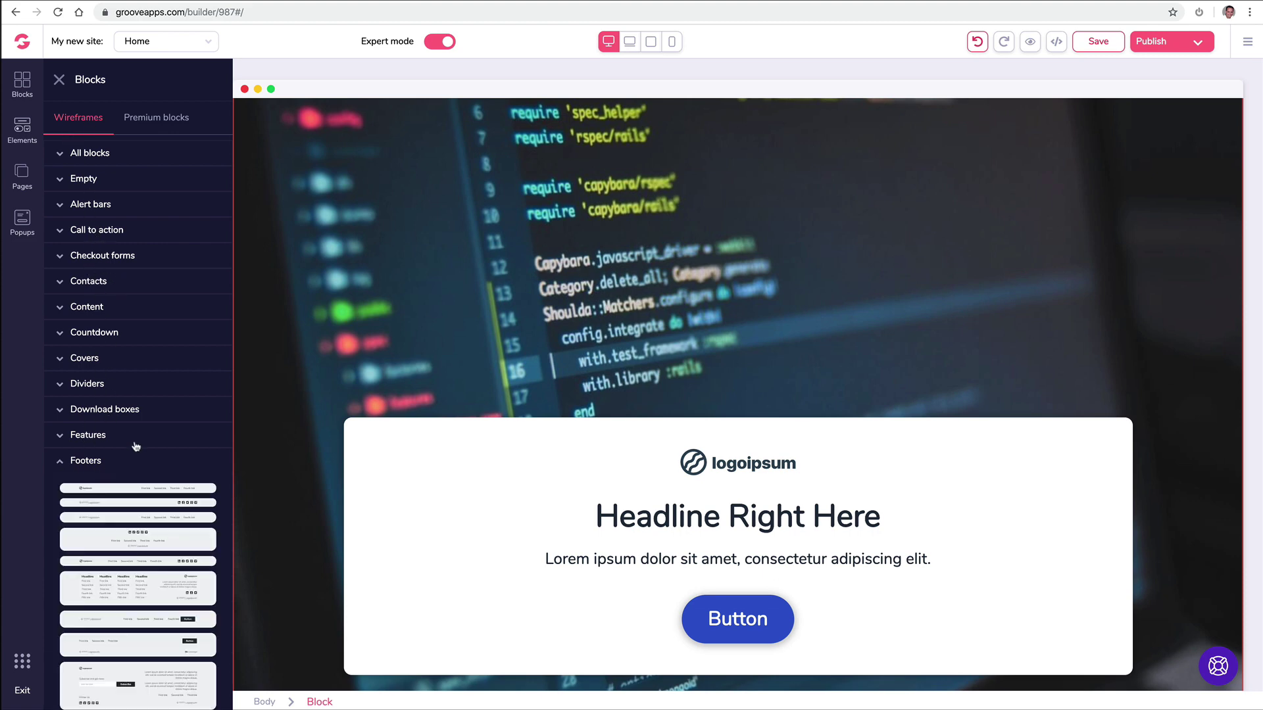
scroll(131, 500, "down", 5)
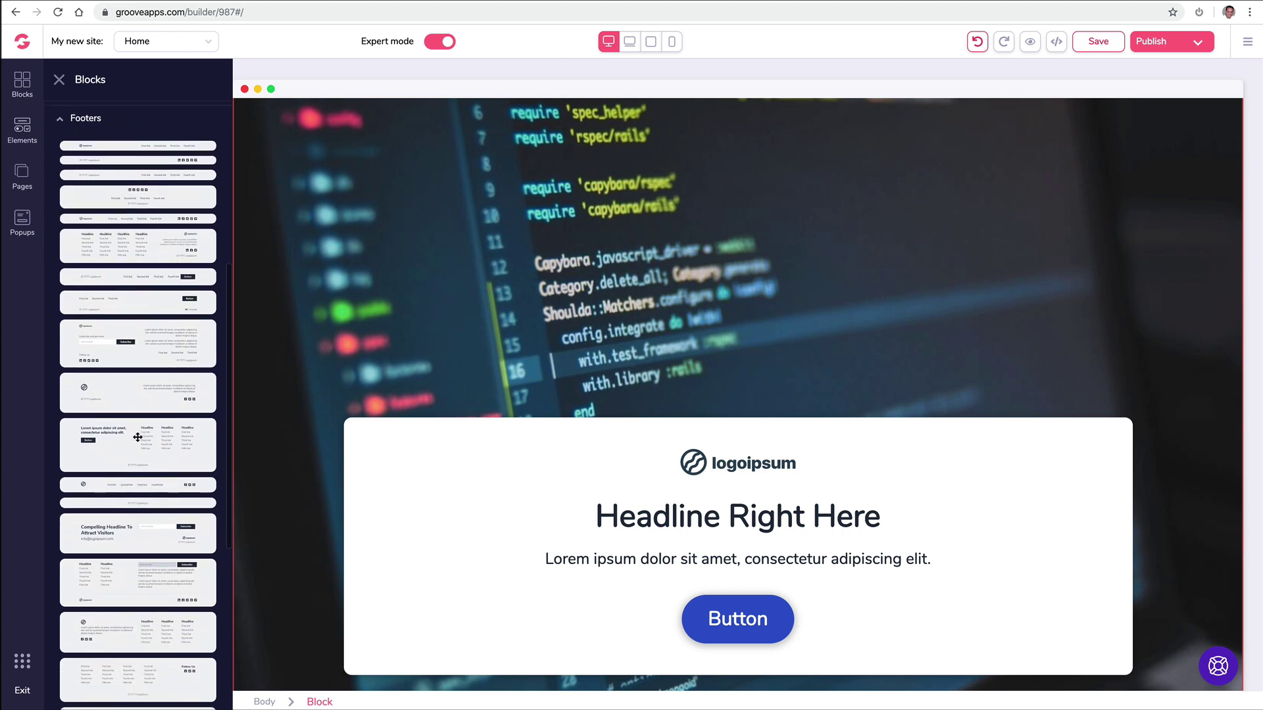
left_click_drag(157, 440, 446, 664)
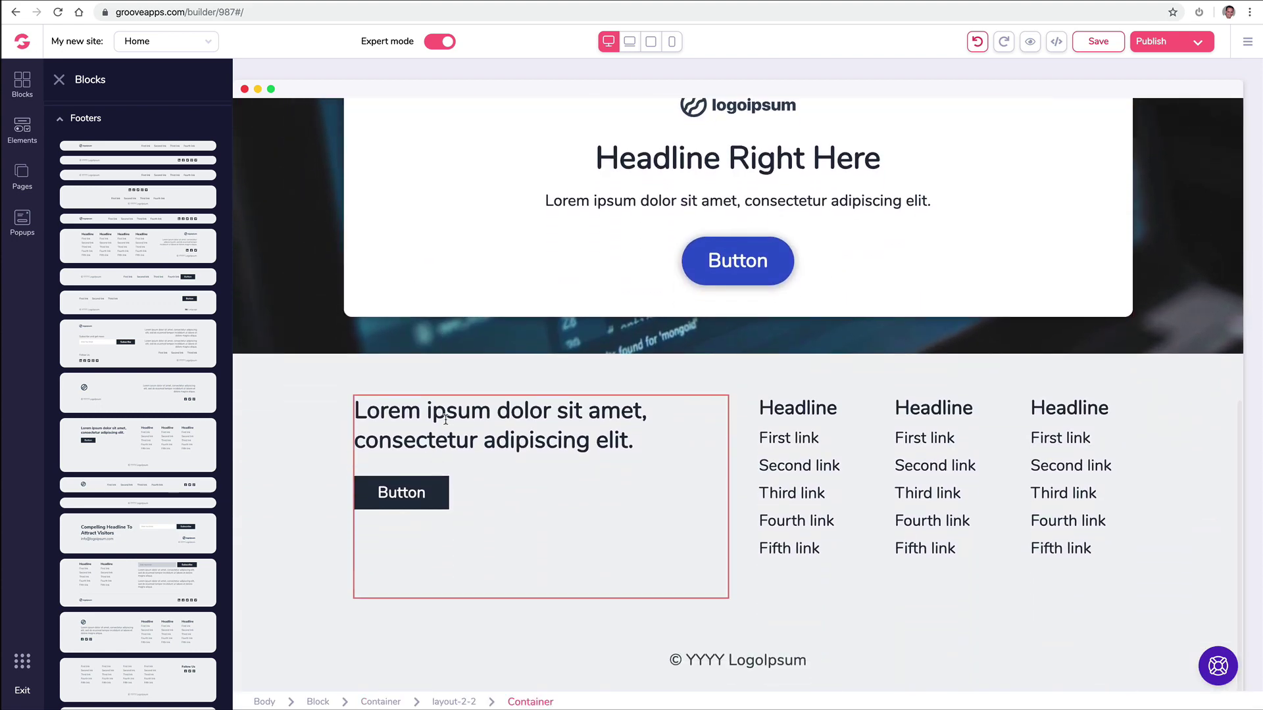
Step: Add the blue Premium footer below the hero and delete the light footer
left_click(62, 119)
left_click(162, 121)
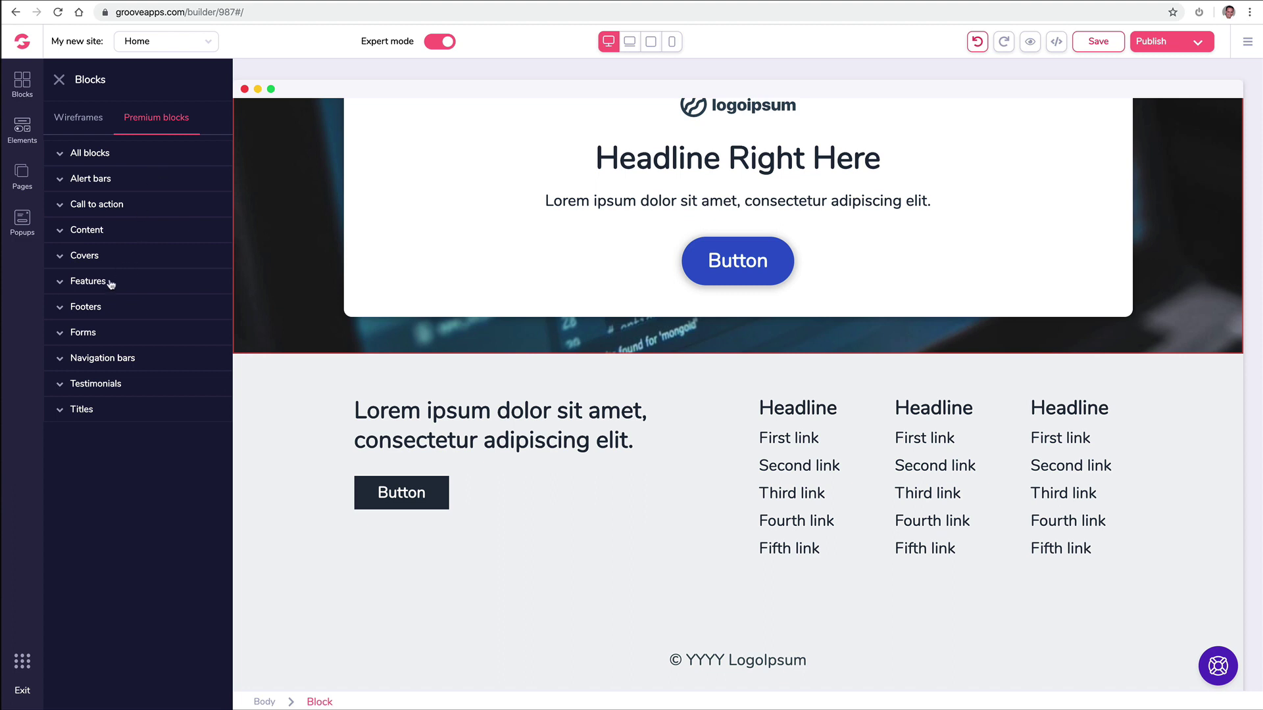
left_click(88, 281)
left_click(85, 598)
left_click_drag(151, 393, 500, 451)
scroll(497, 471, "down", 2)
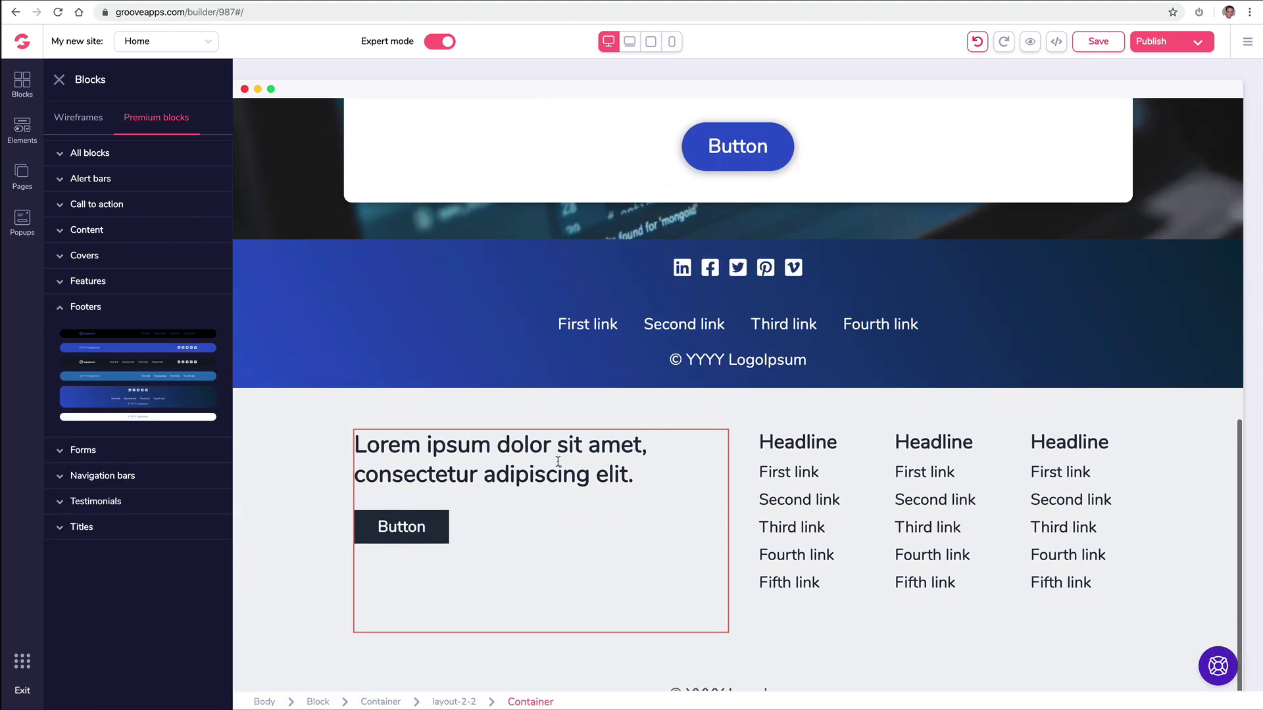
left_click(309, 424)
left_click(145, 372)
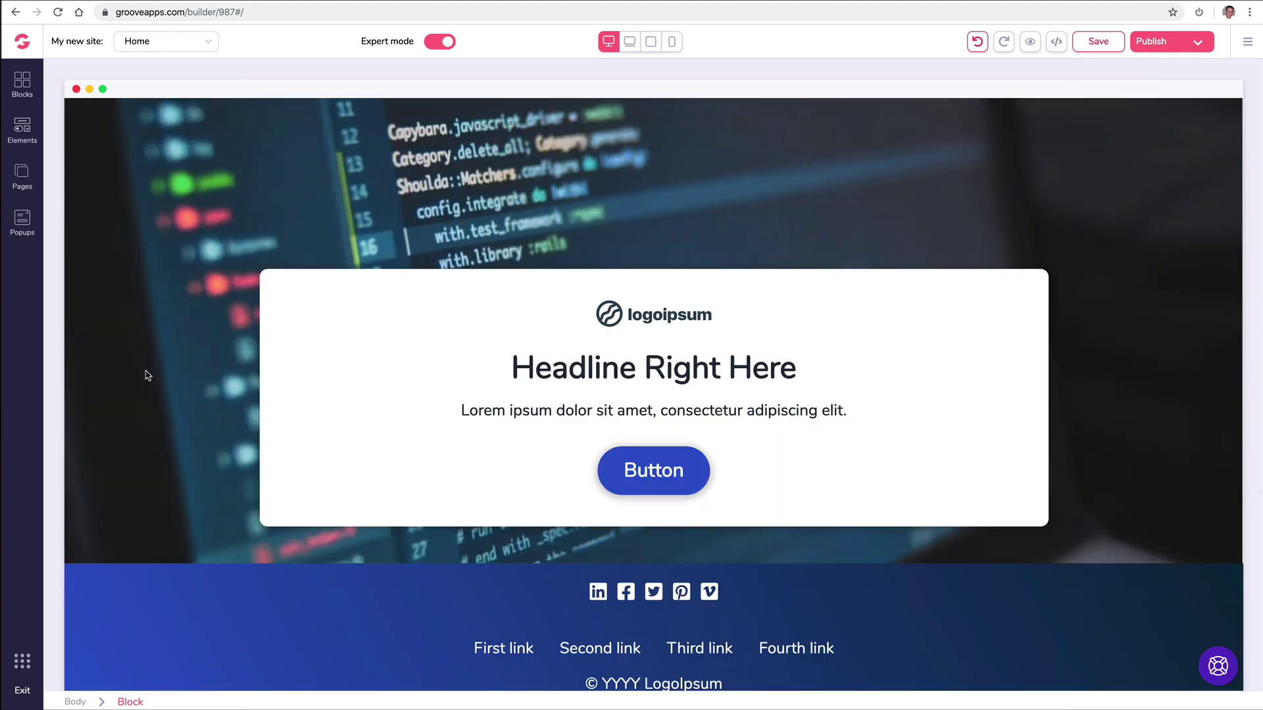
left_click(23, 87)
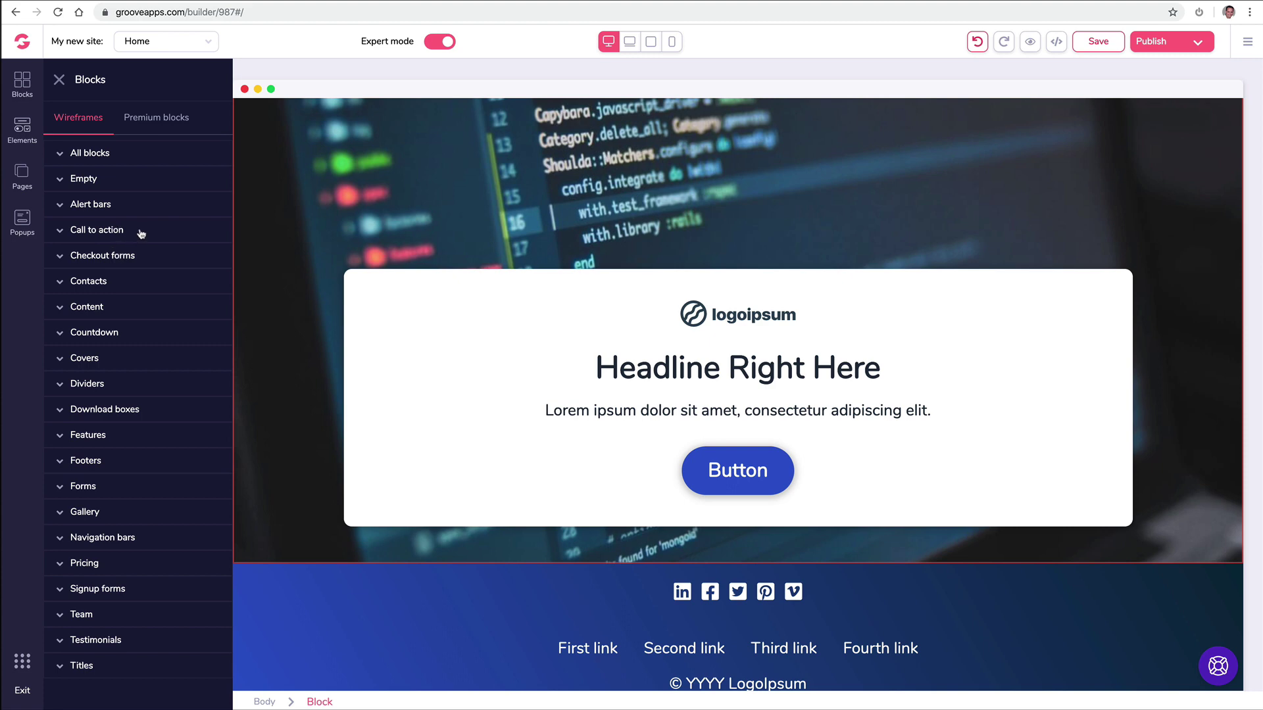
Step: Add a Call to action wireframe block below the hero
left_click(141, 233)
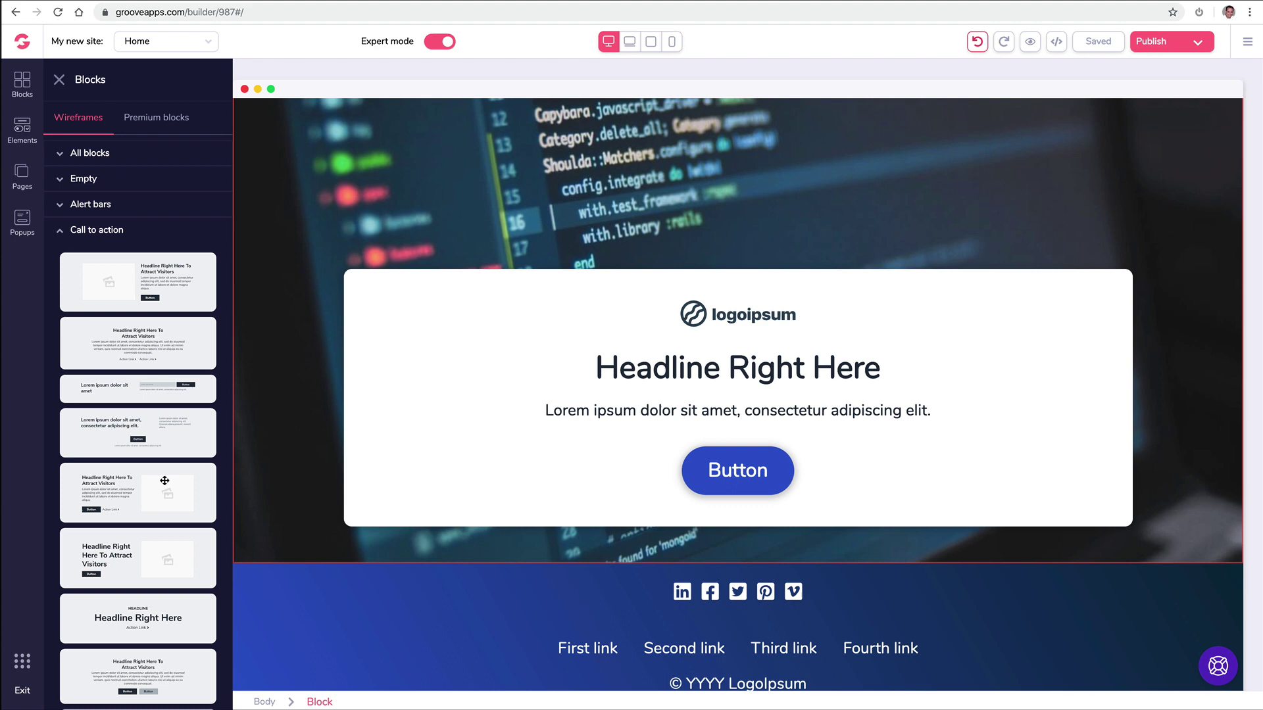
left_click_drag(166, 485, 594, 578)
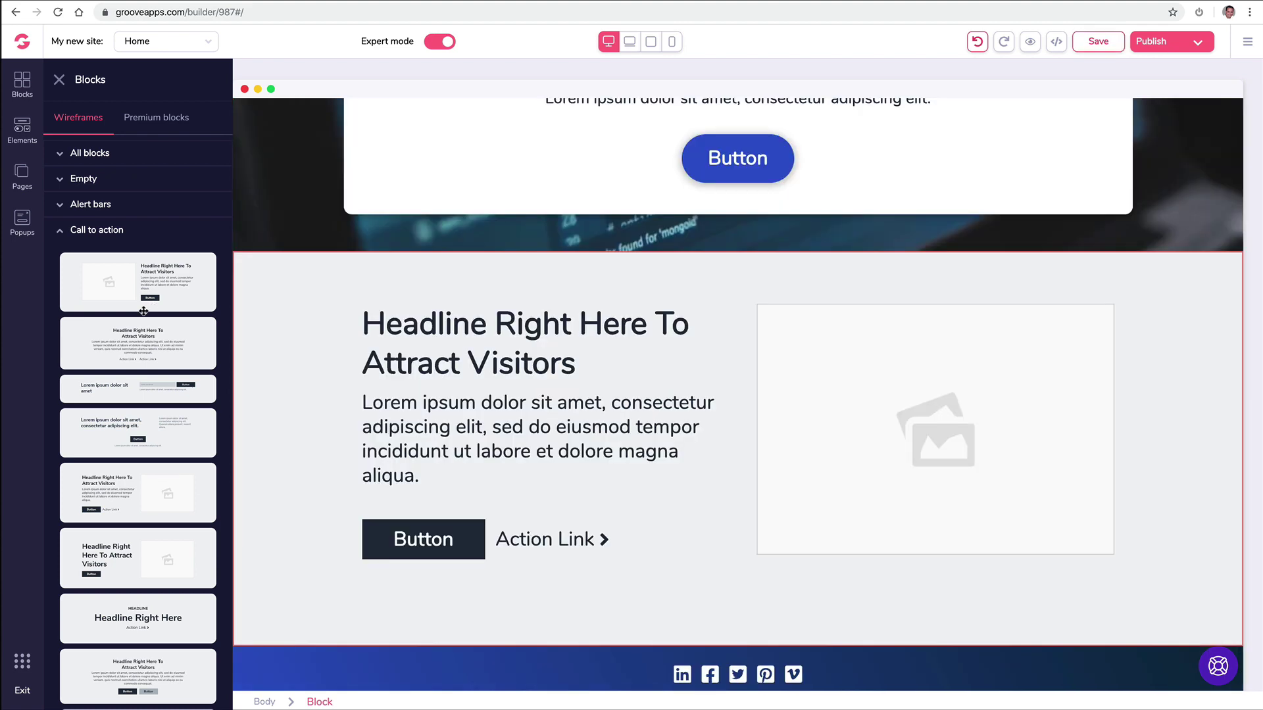
left_click_drag(244, 295, 491, 302)
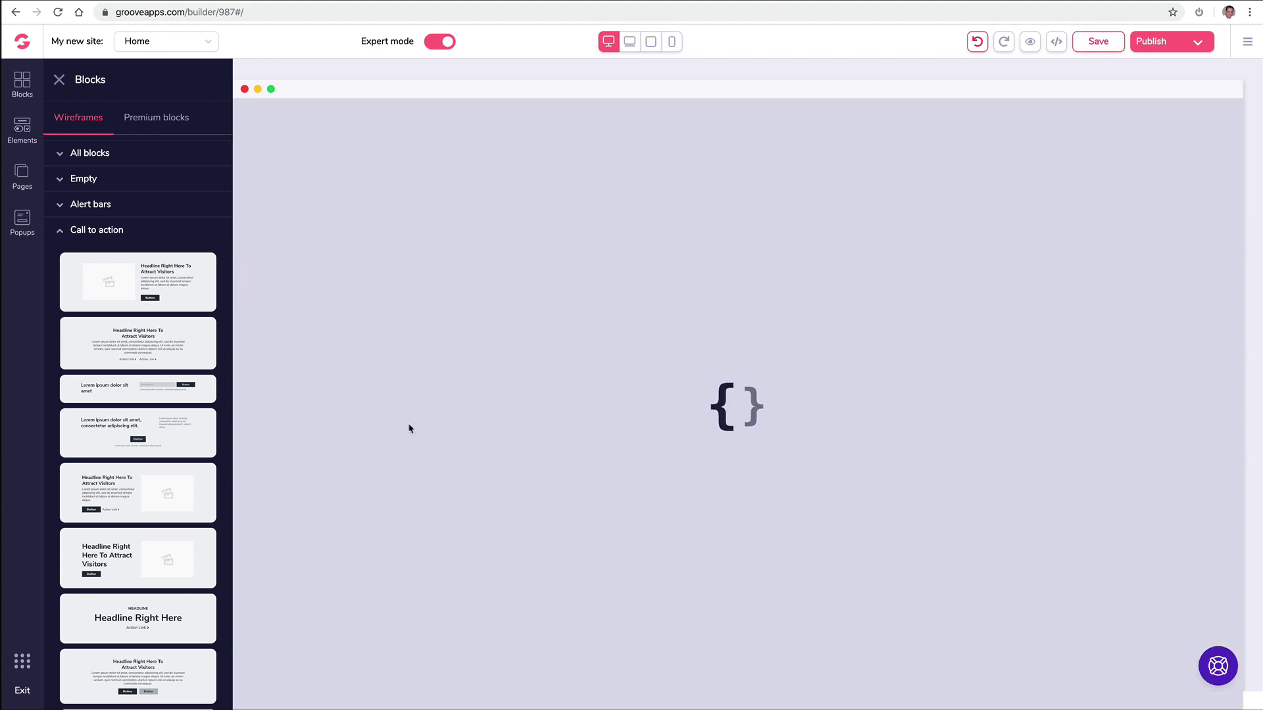
left_click(350, 384)
Step: Add the premium six-feature block to the page
left_click(156, 117)
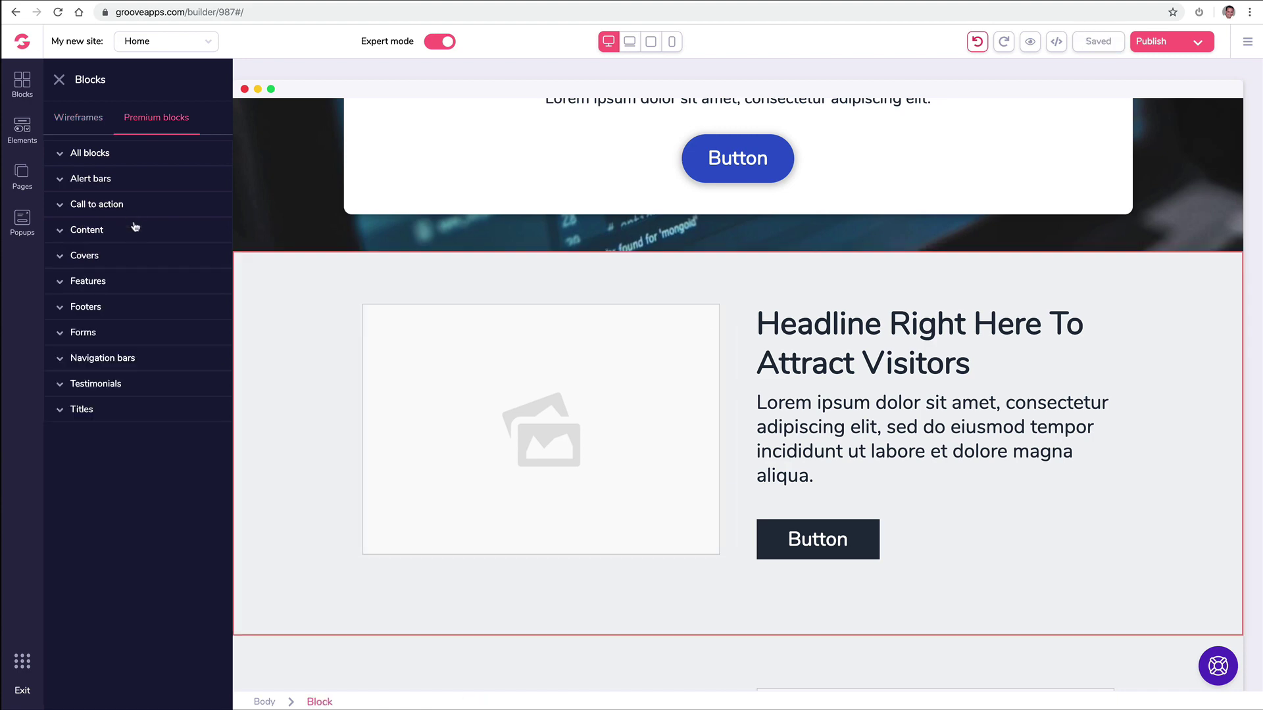
left_click(132, 281)
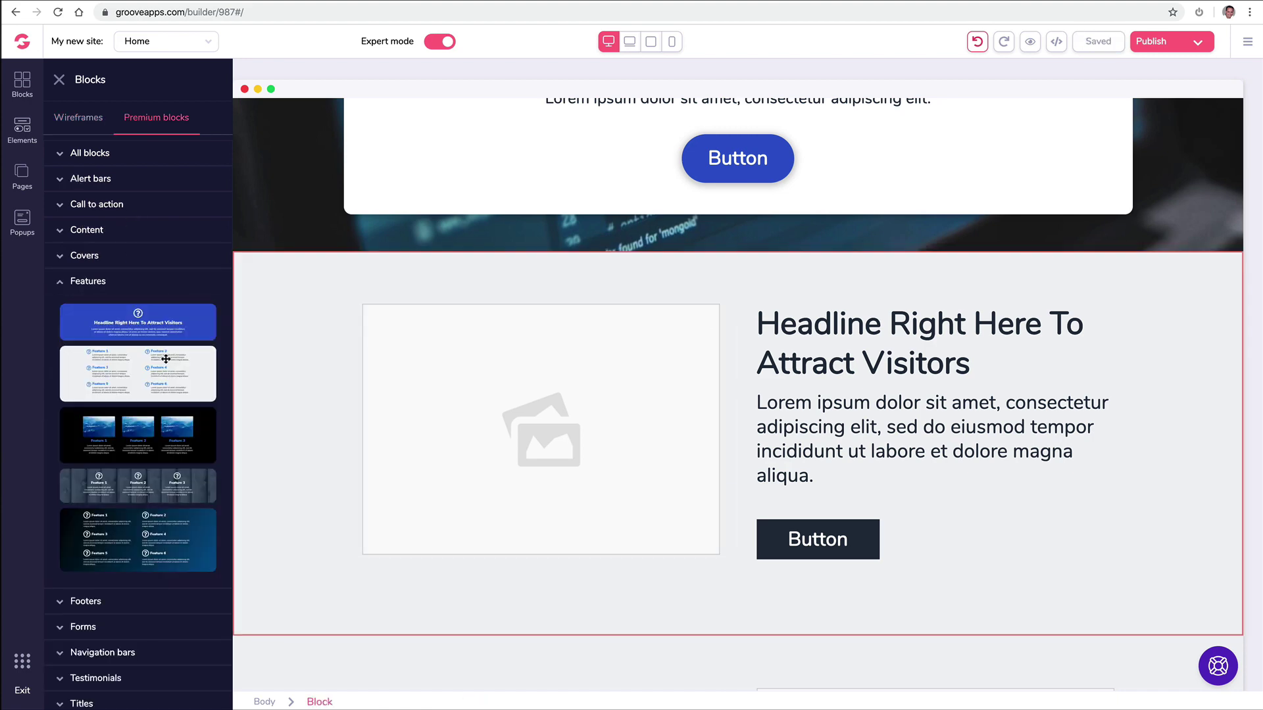
left_click_drag(166, 358, 724, 281)
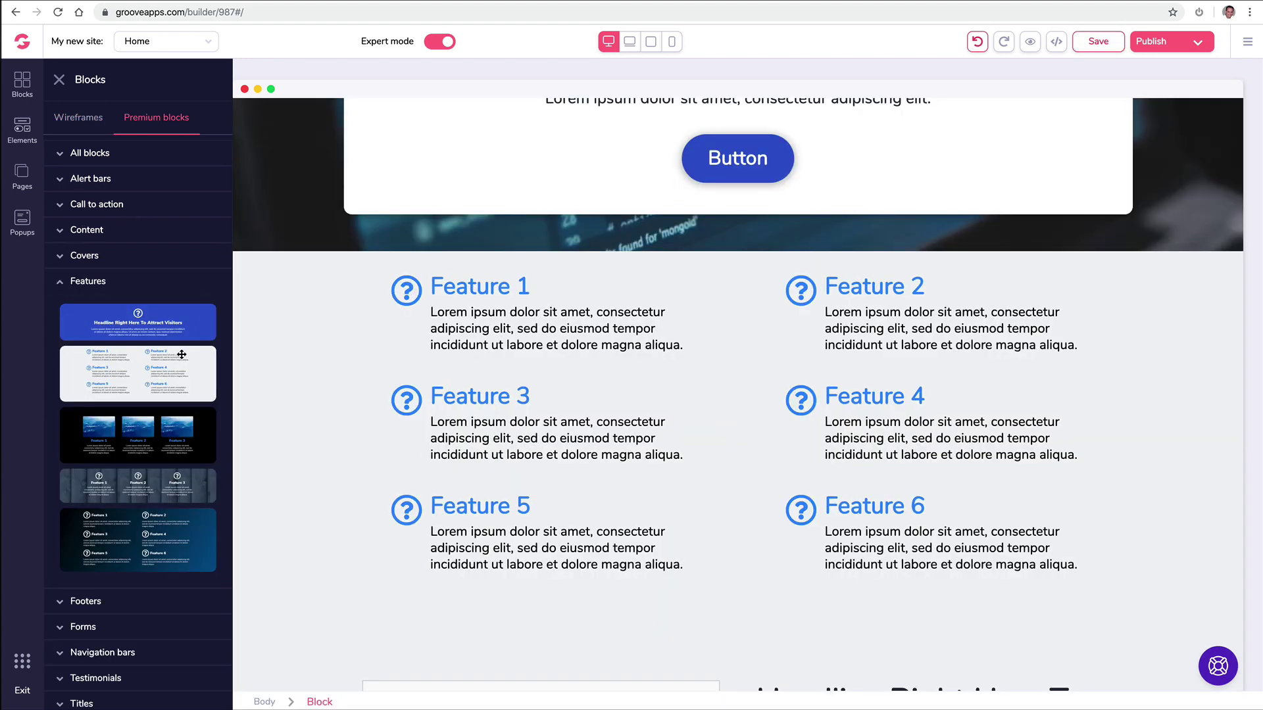
left_click(65, 284)
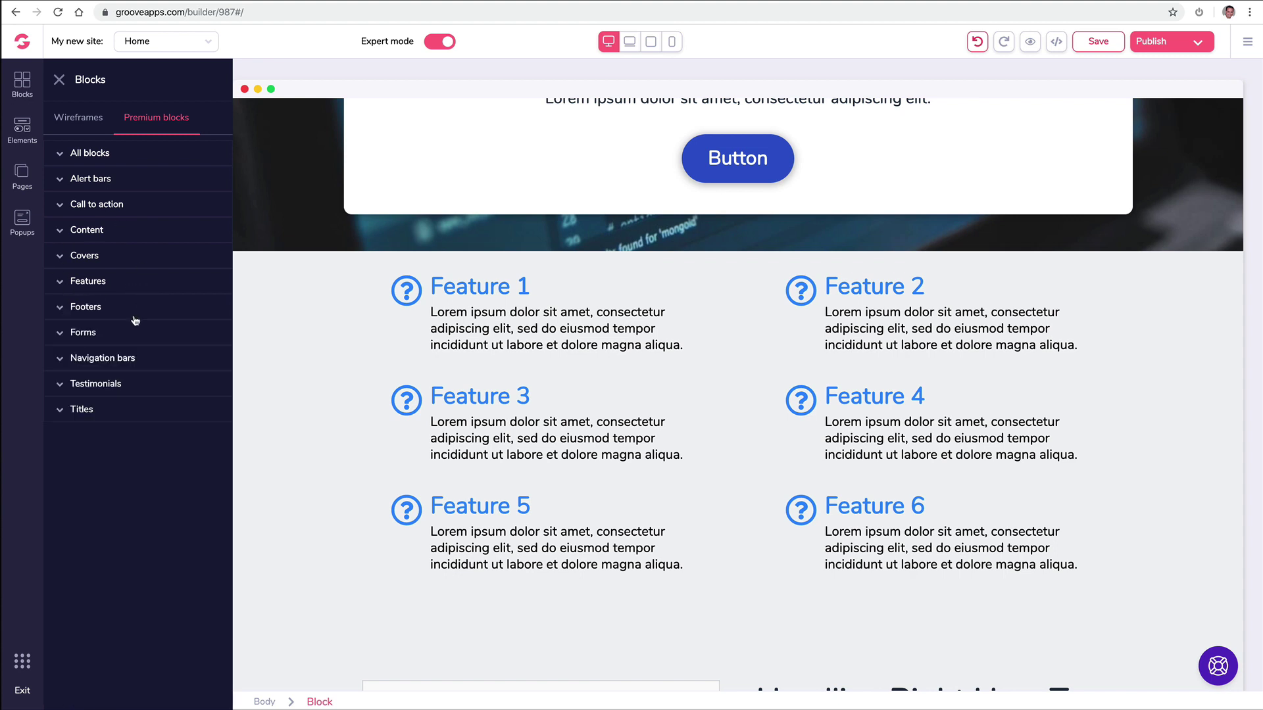
Step: Add a three-column testimonial block and the blue 'What people say' testimonial block
left_click(91, 389)
scroll(170, 388, "down", 1)
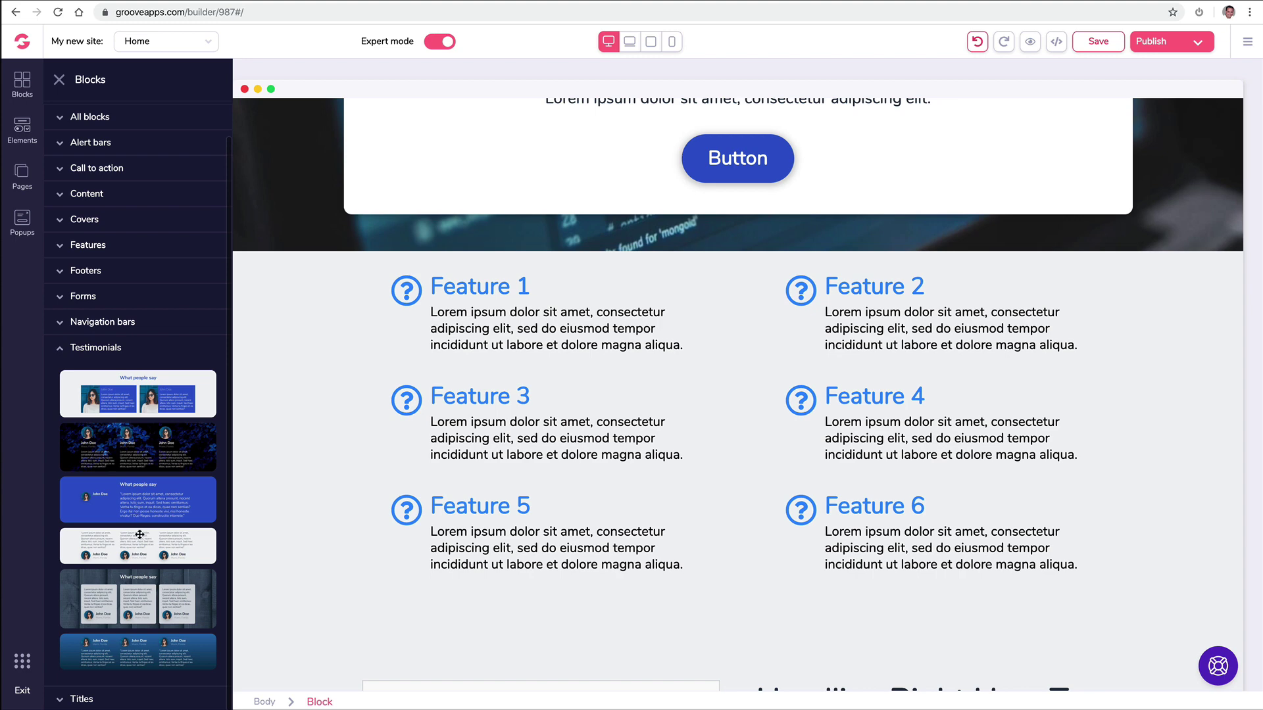
left_click_drag(139, 534, 707, 290)
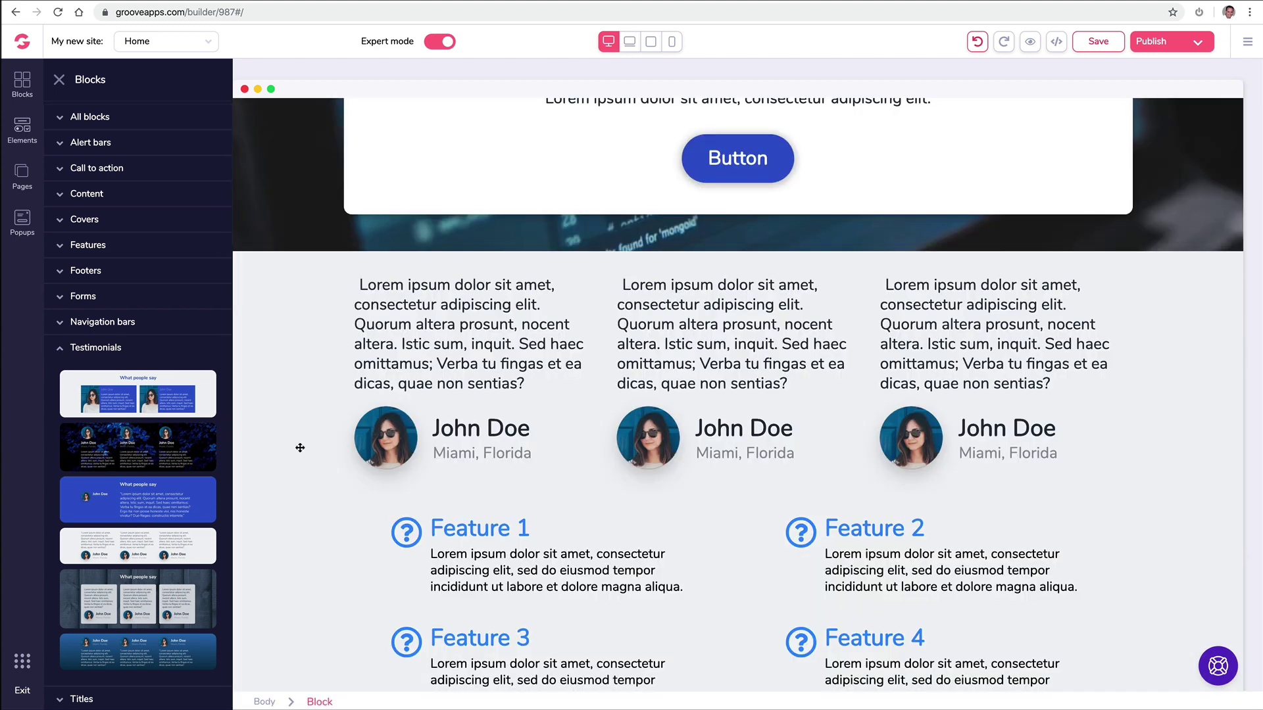
scroll(369, 461, "up", 2)
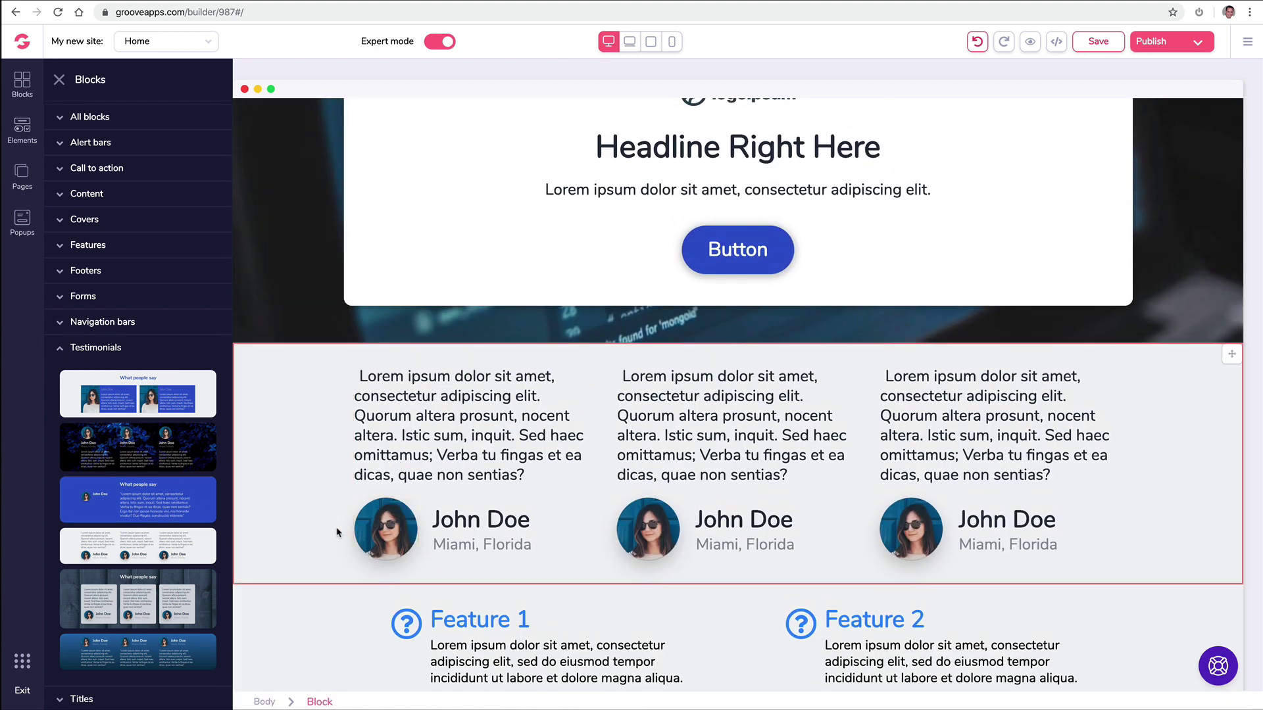
scroll(342, 527, "down", 2)
left_click_drag(166, 508, 543, 508)
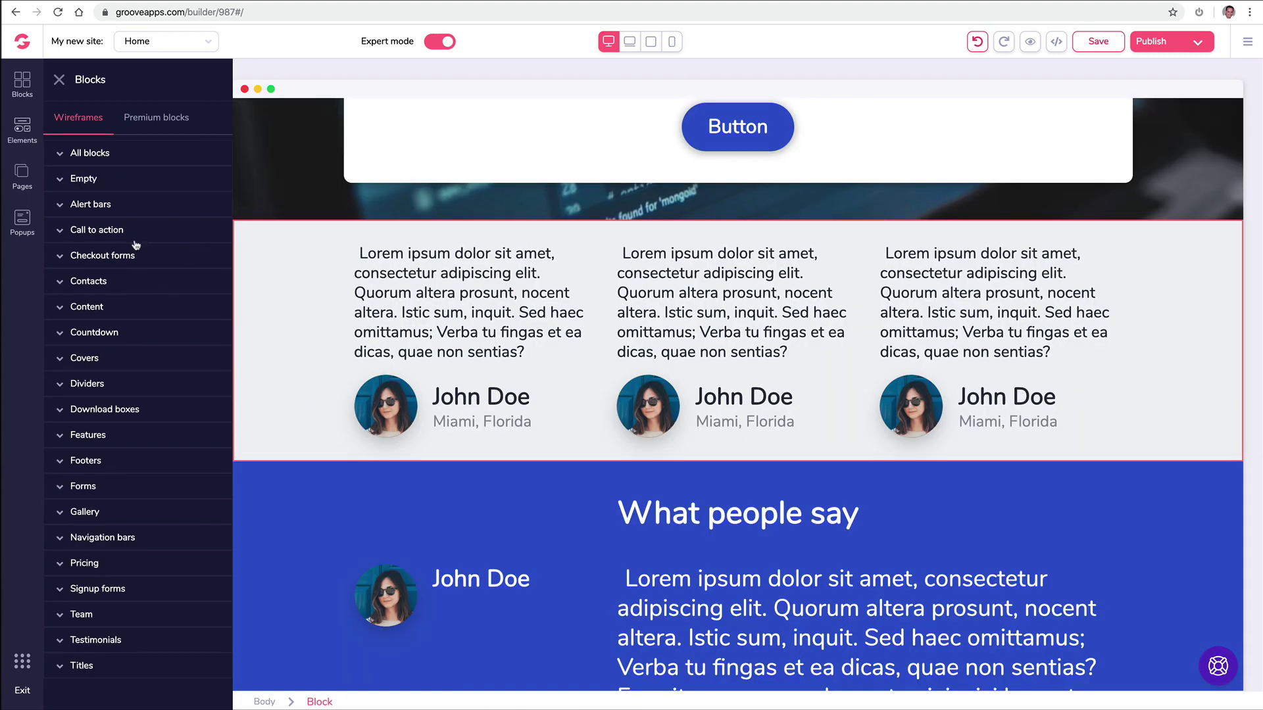
Step: Add a contact block with map and form, and reposition the blue testimonial block
left_click(119, 284)
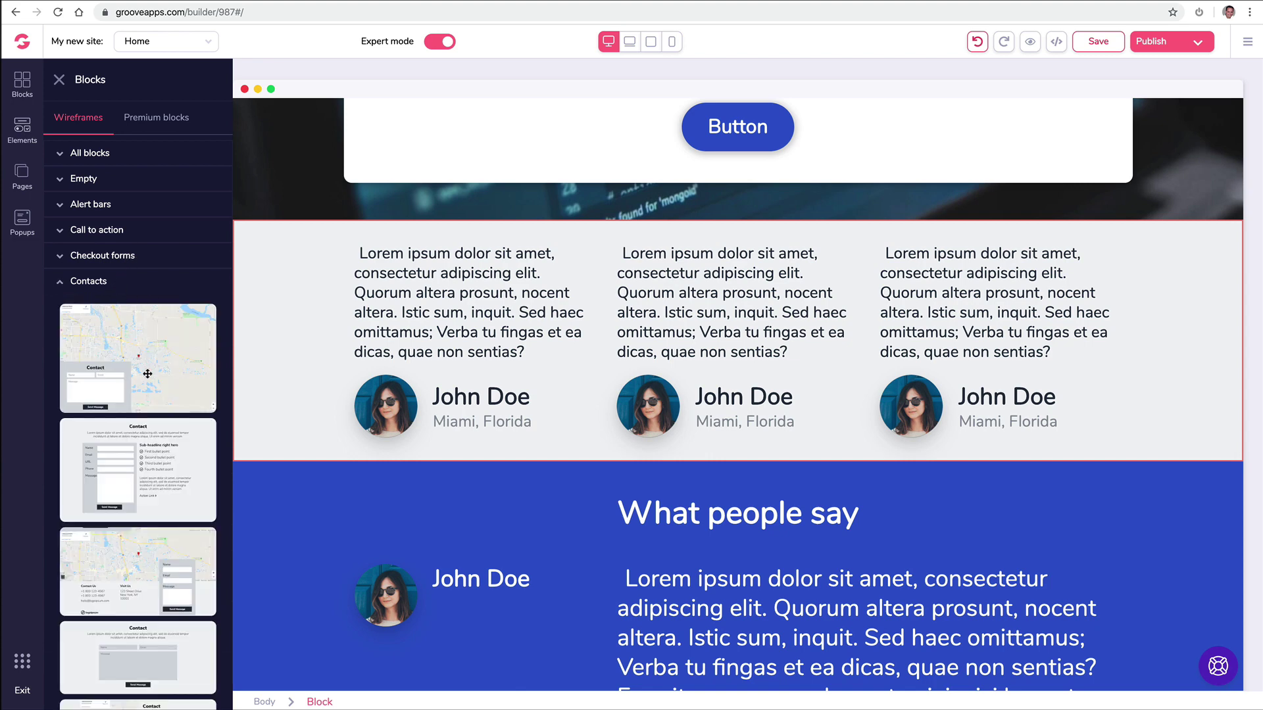
scroll(169, 439, "down", 2)
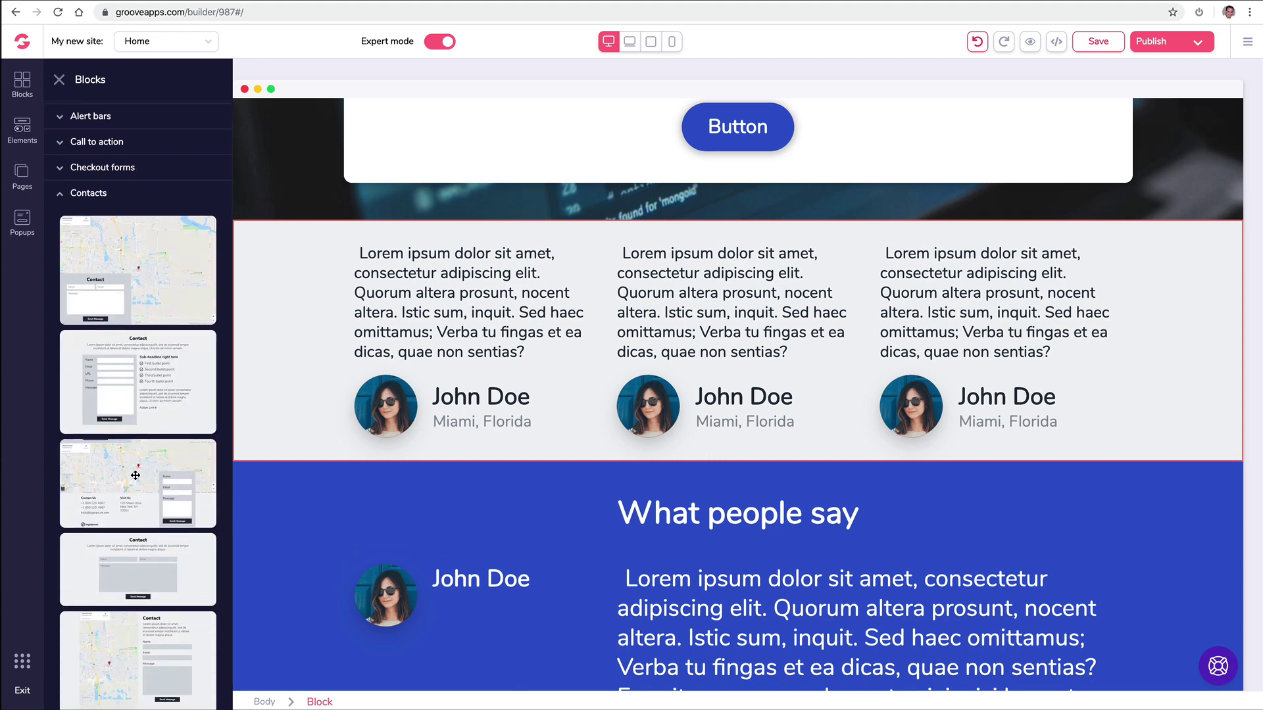
left_click_drag(135, 472, 569, 298)
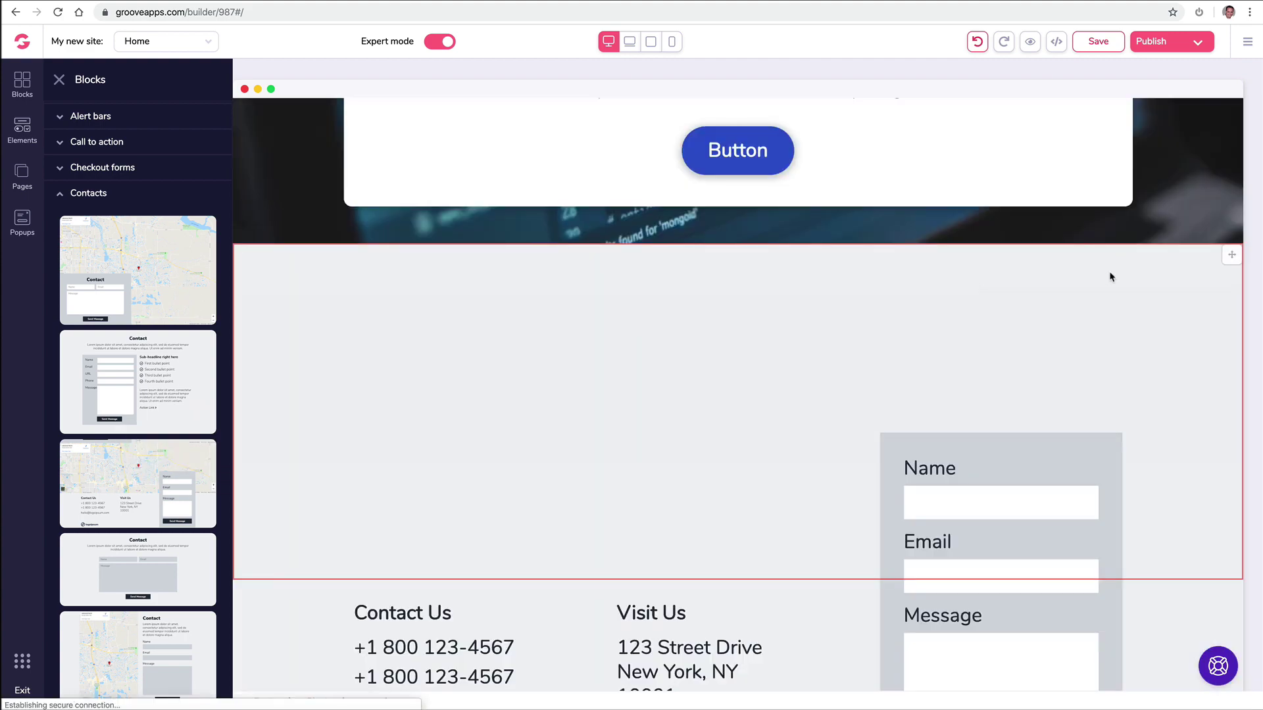
scroll(807, 366, "down", 5)
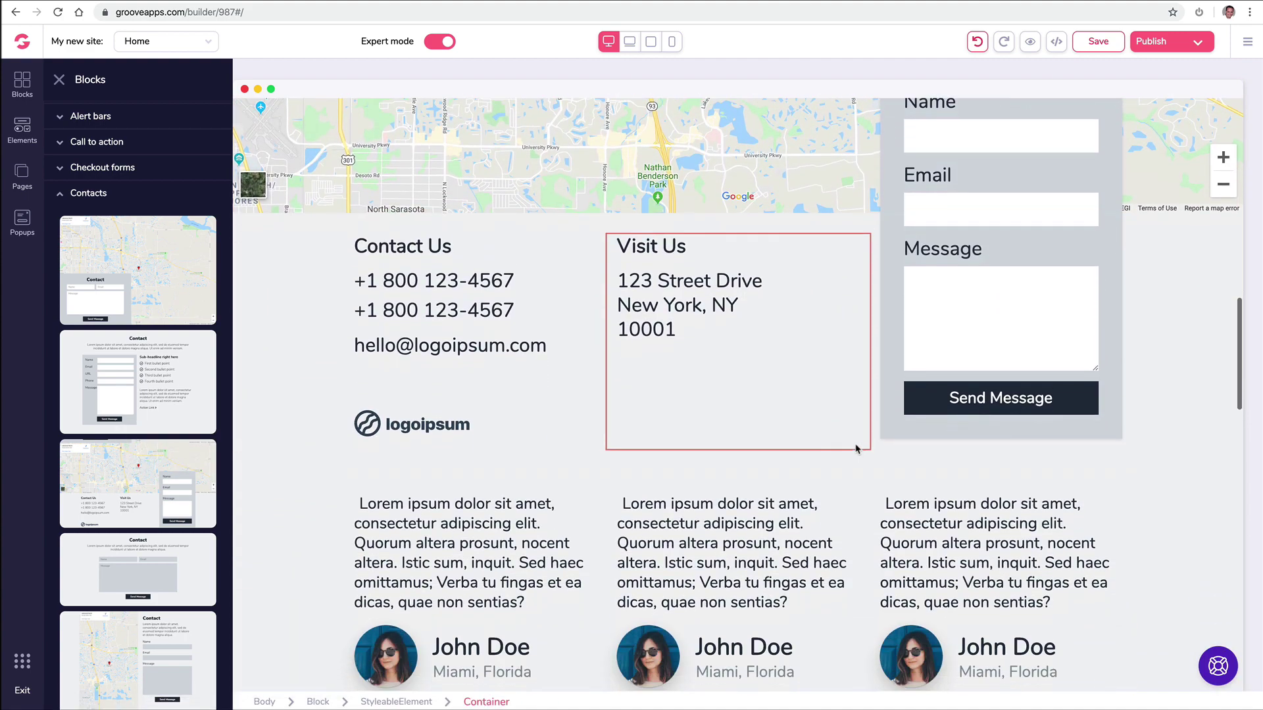
scroll(858, 444, "up", 2)
scroll(857, 444, "down", 7)
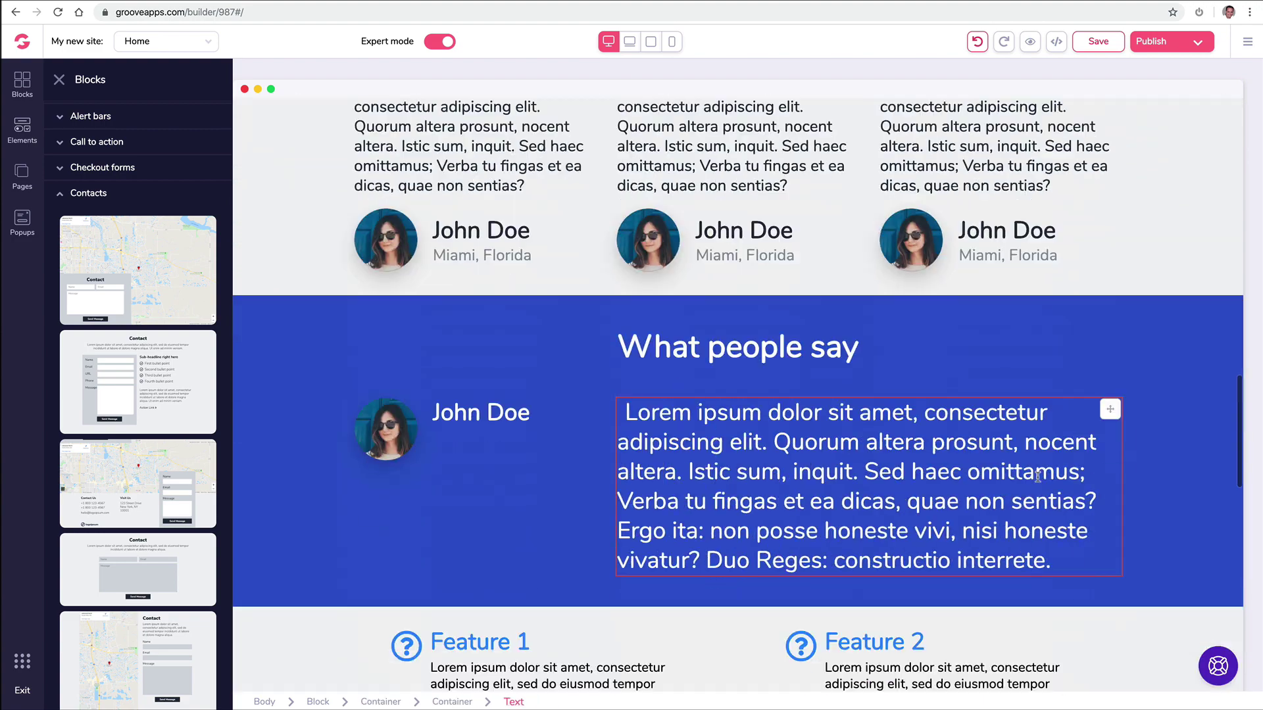
left_click(1171, 281)
left_click_drag(1228, 204, 47, 282)
Step: Add the Starter/Pro/Unlimited pricing block at $27/$47/$97 monthly
left_click(23, 84)
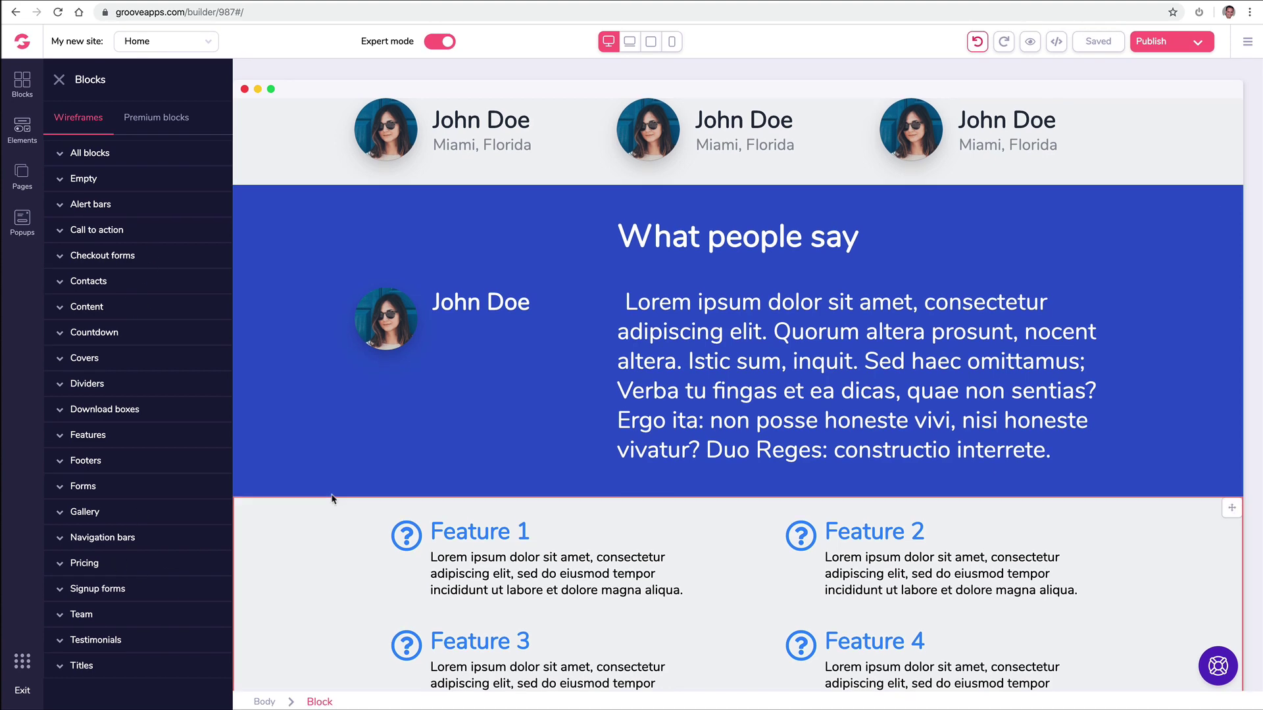
scroll(332, 499, "down", 12)
scroll(338, 500, "down", 3)
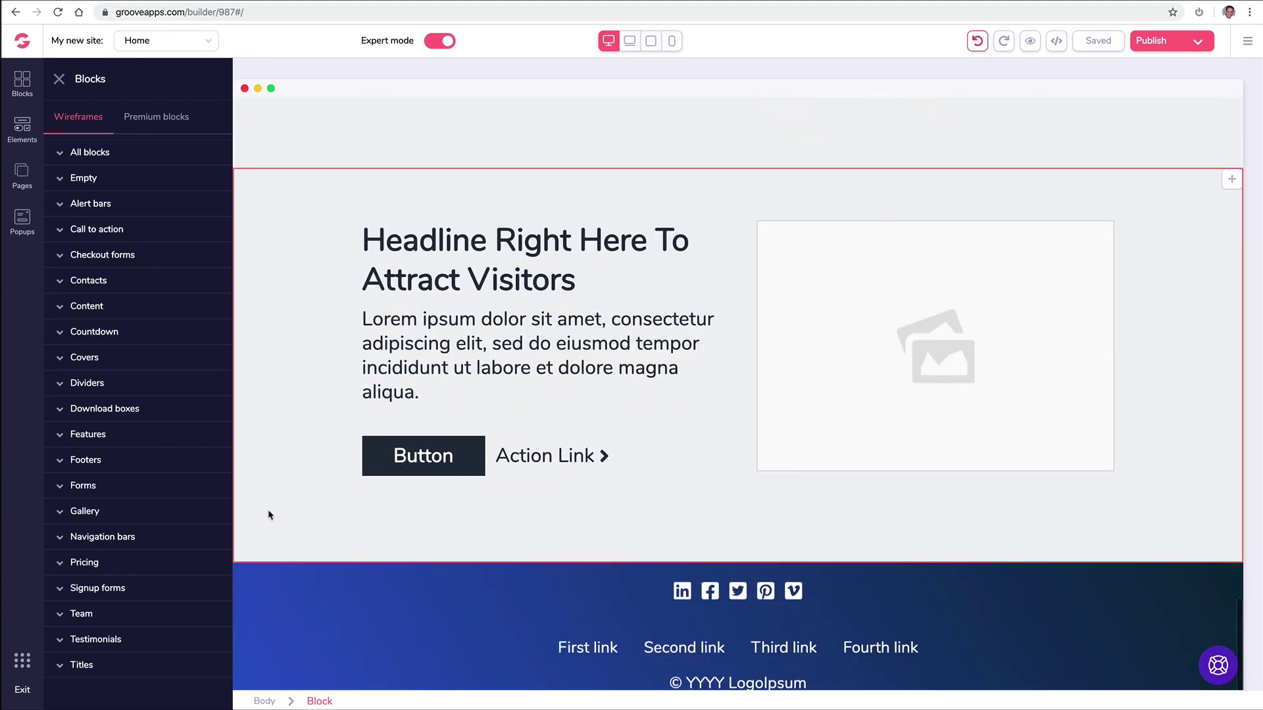
left_click(84, 563)
scroll(165, 475, "down", 8)
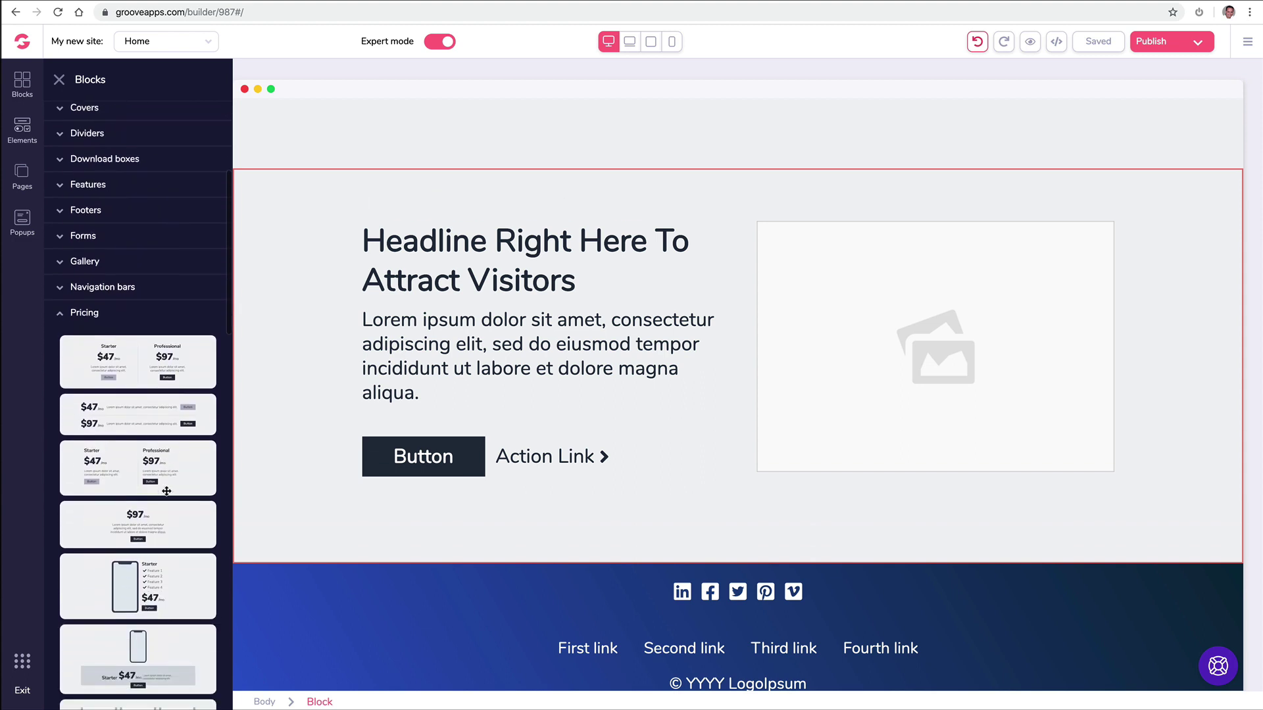
scroll(165, 476, "down", 3)
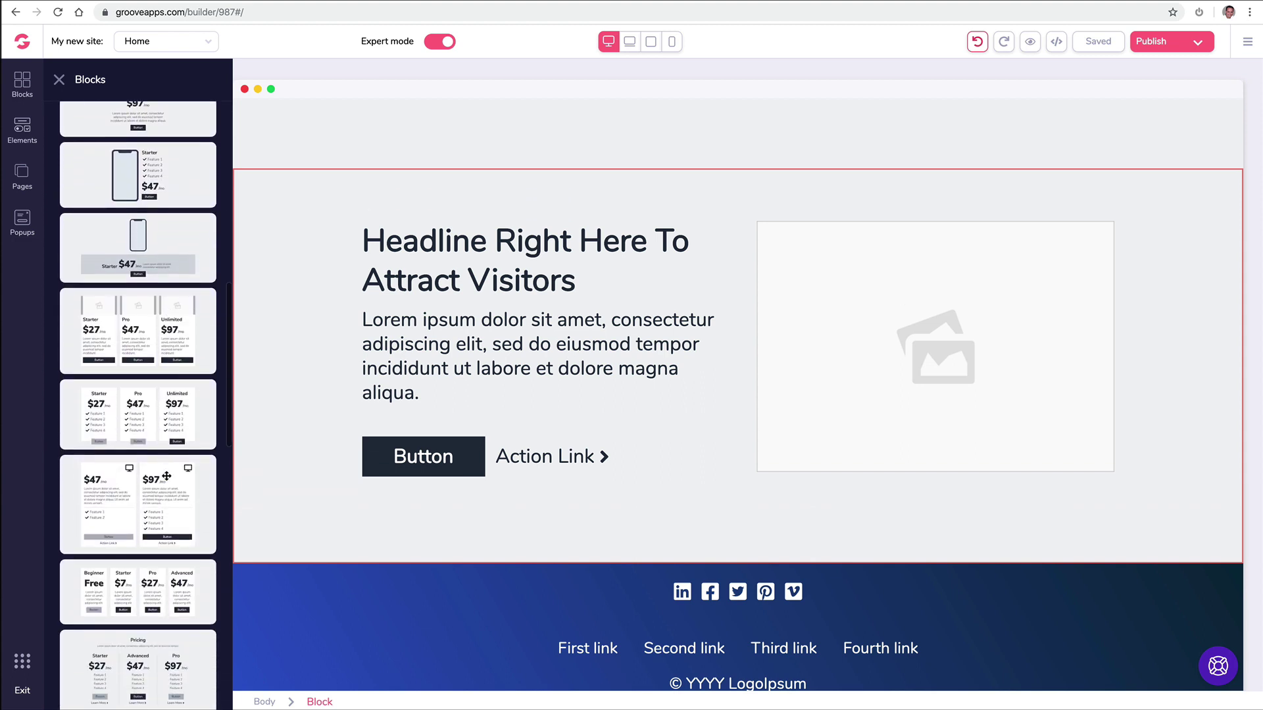
left_click_drag(146, 417, 658, 237)
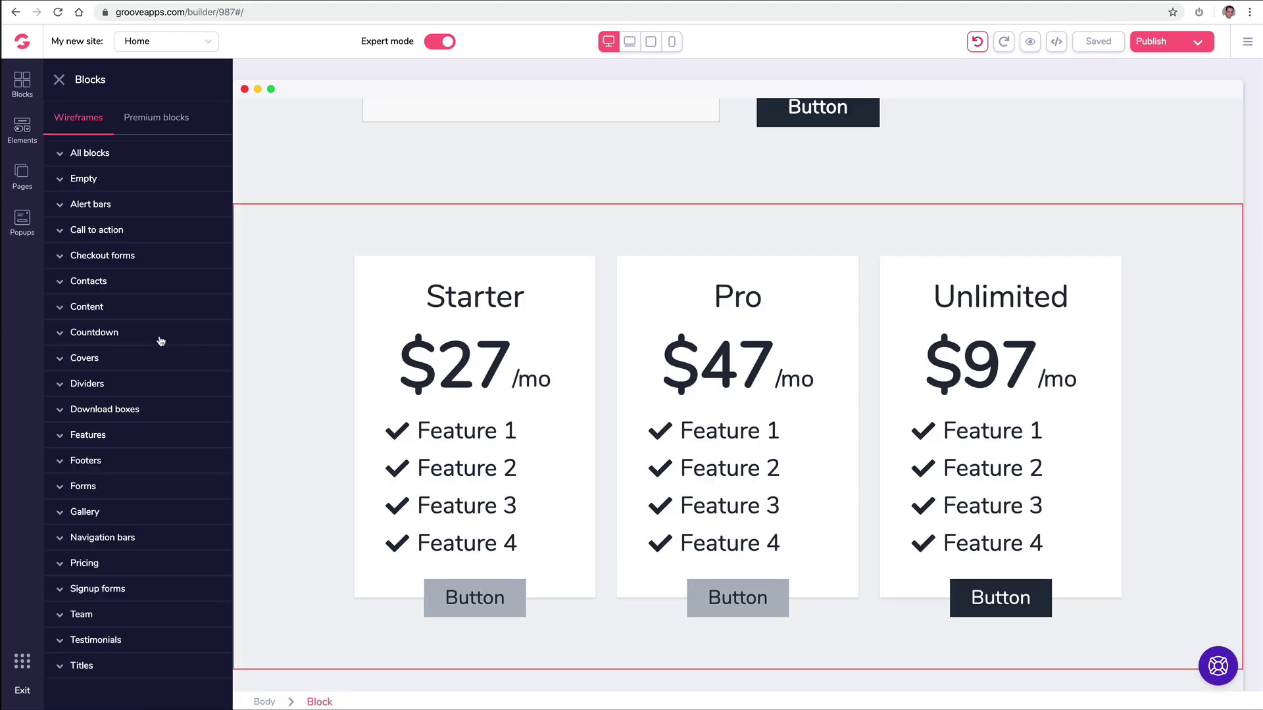
Step: Add a countdown block and a form block to the page
left_click(122, 333)
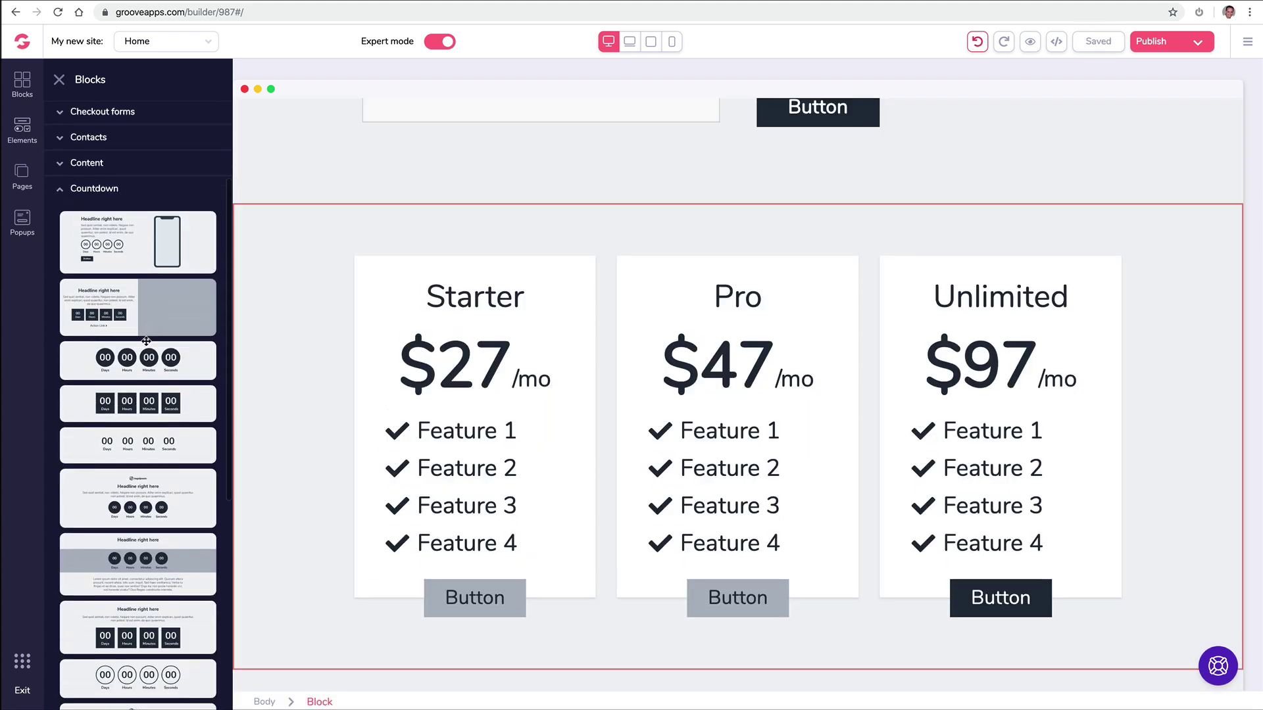
left_click_drag(146, 341, 594, 274)
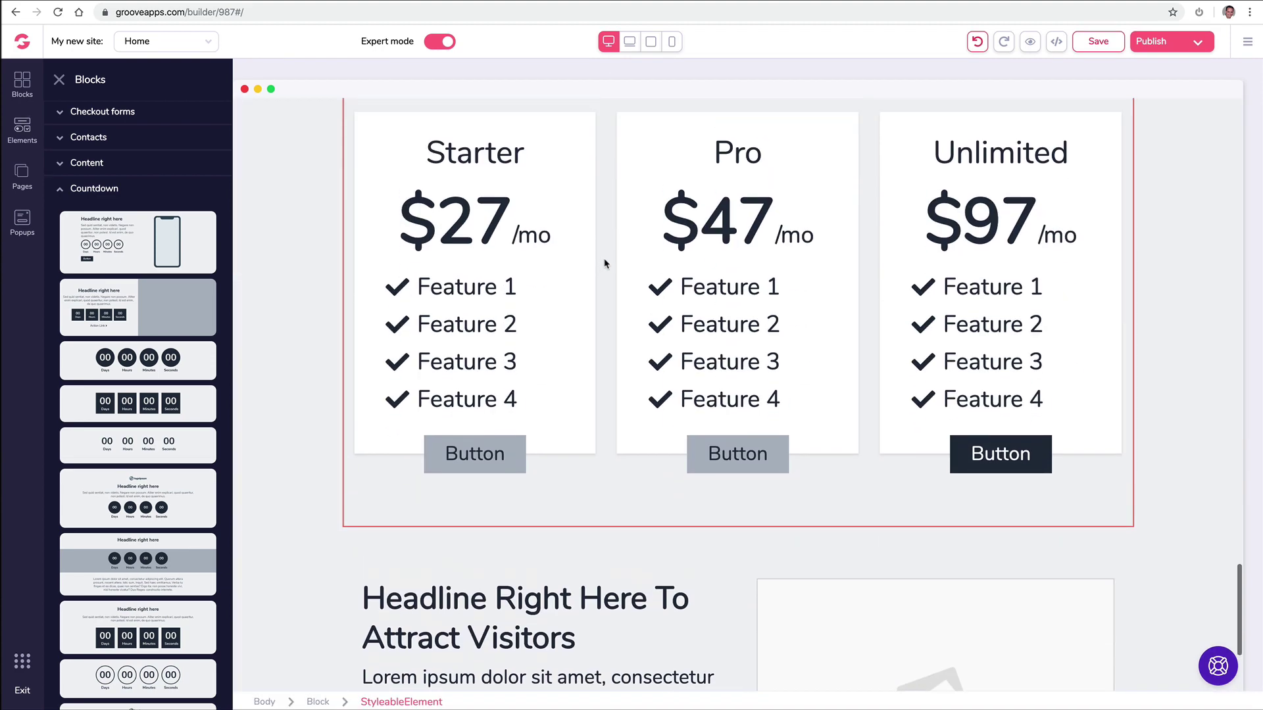
left_click(121, 487)
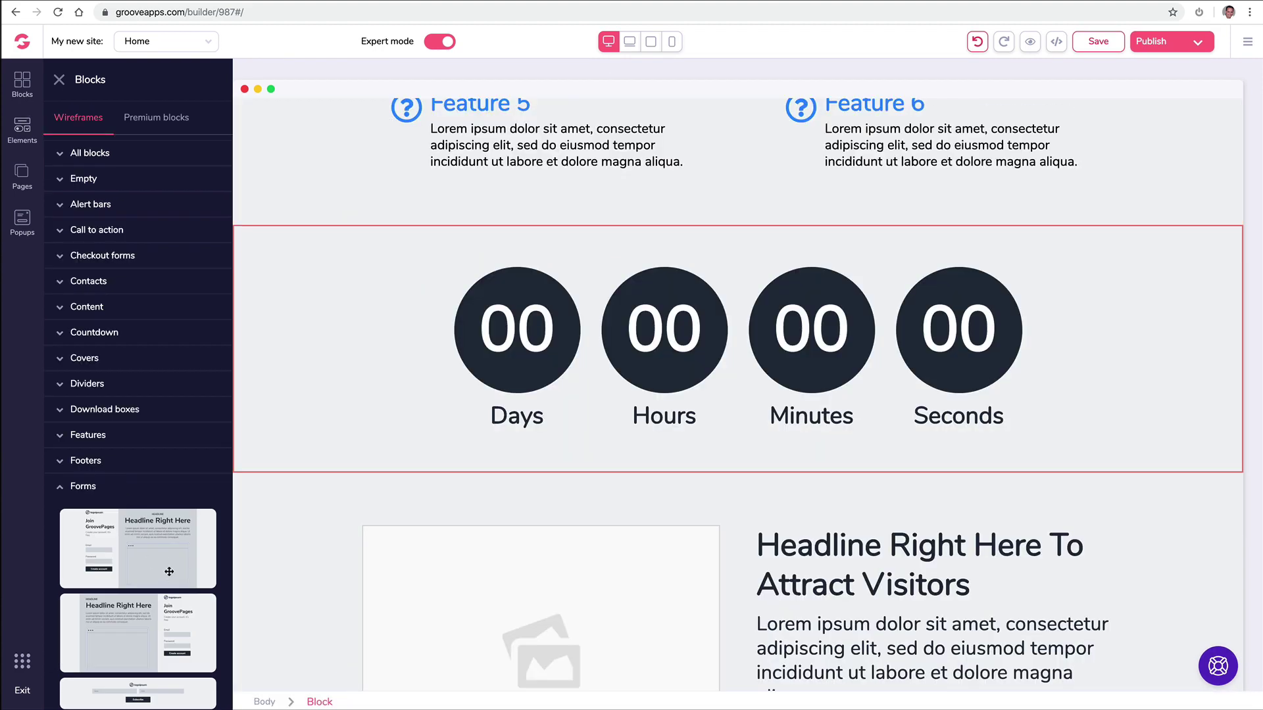
scroll(169, 571, "down", 5)
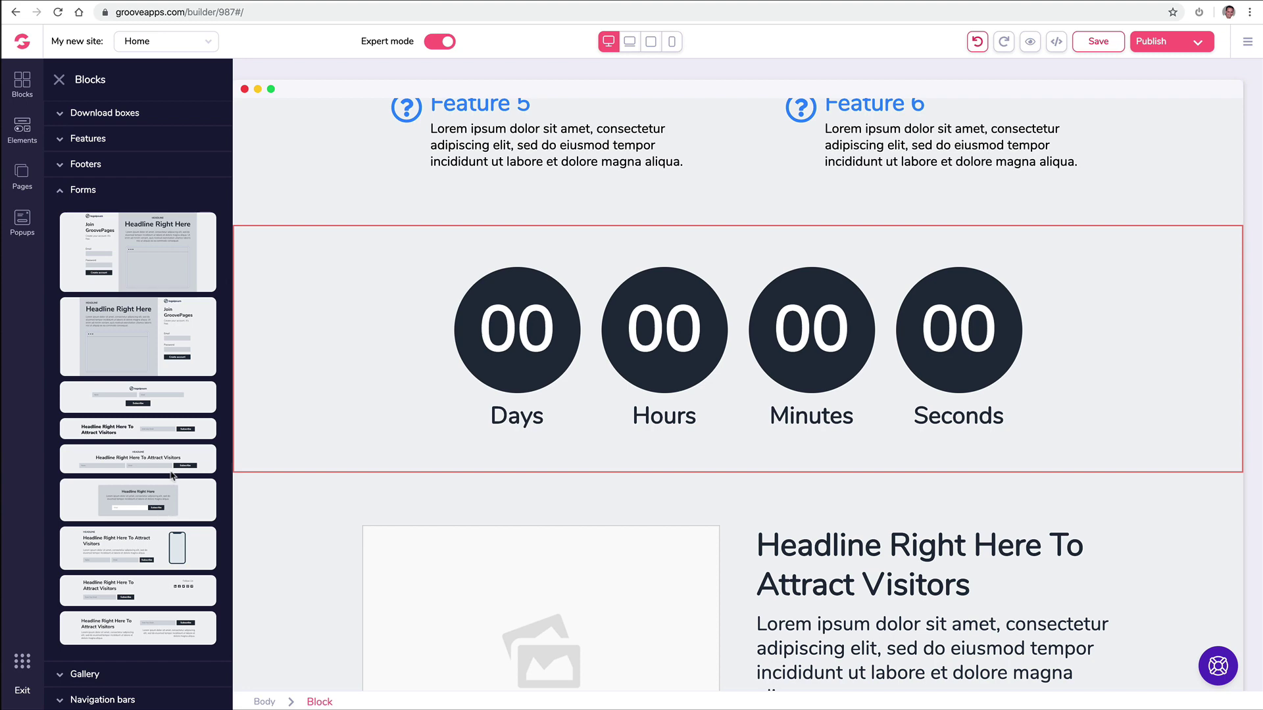
left_click_drag(180, 430, 781, 501)
Step: Place the first team block below the pricing plans
scroll(438, 397, "down", 6)
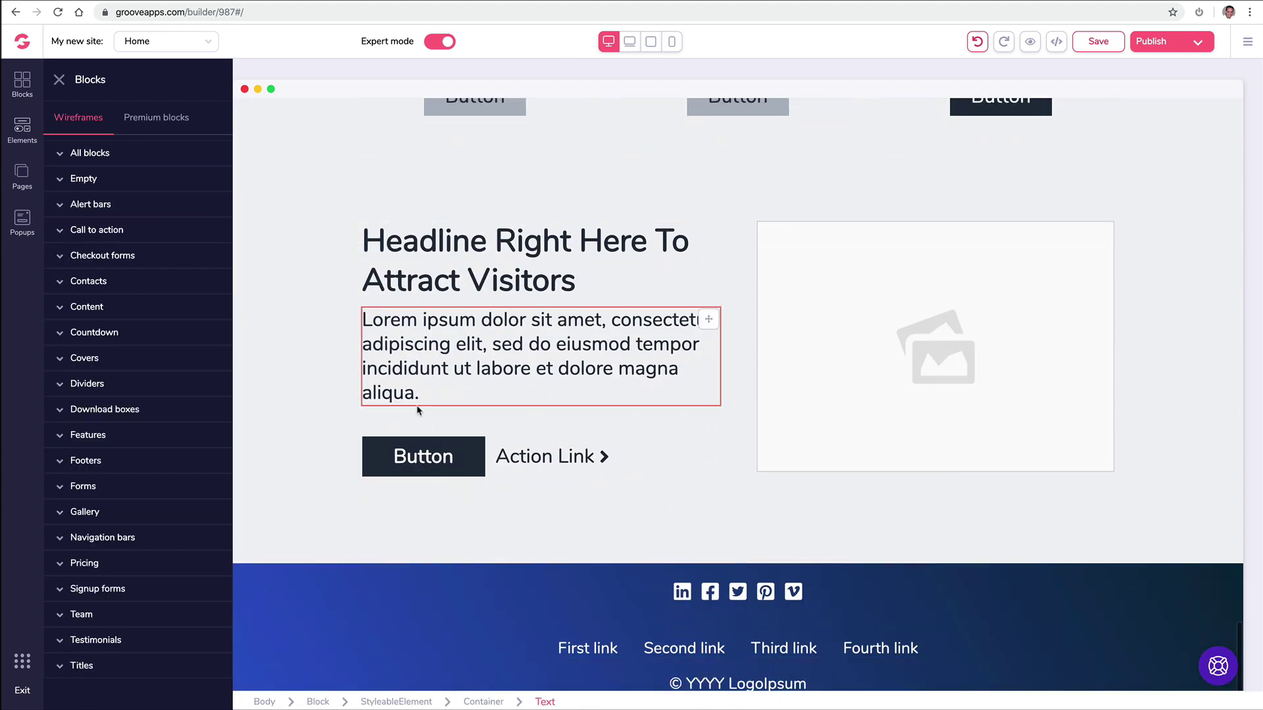
left_click(81, 615)
scroll(158, 536, "down", 4)
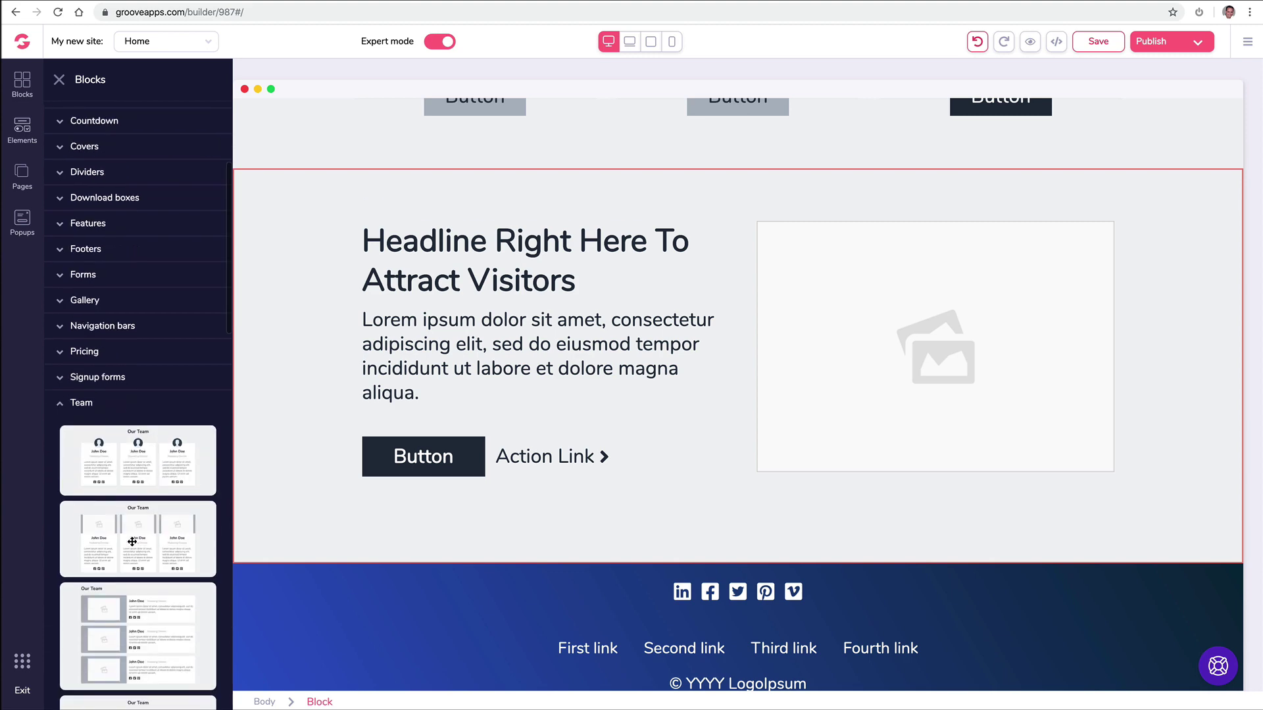
left_click_drag(147, 462, 697, 609)
Step: Replace the contact map's Lakewood Ranch location with the new San Diego address
scroll(1093, 336, "up", 15)
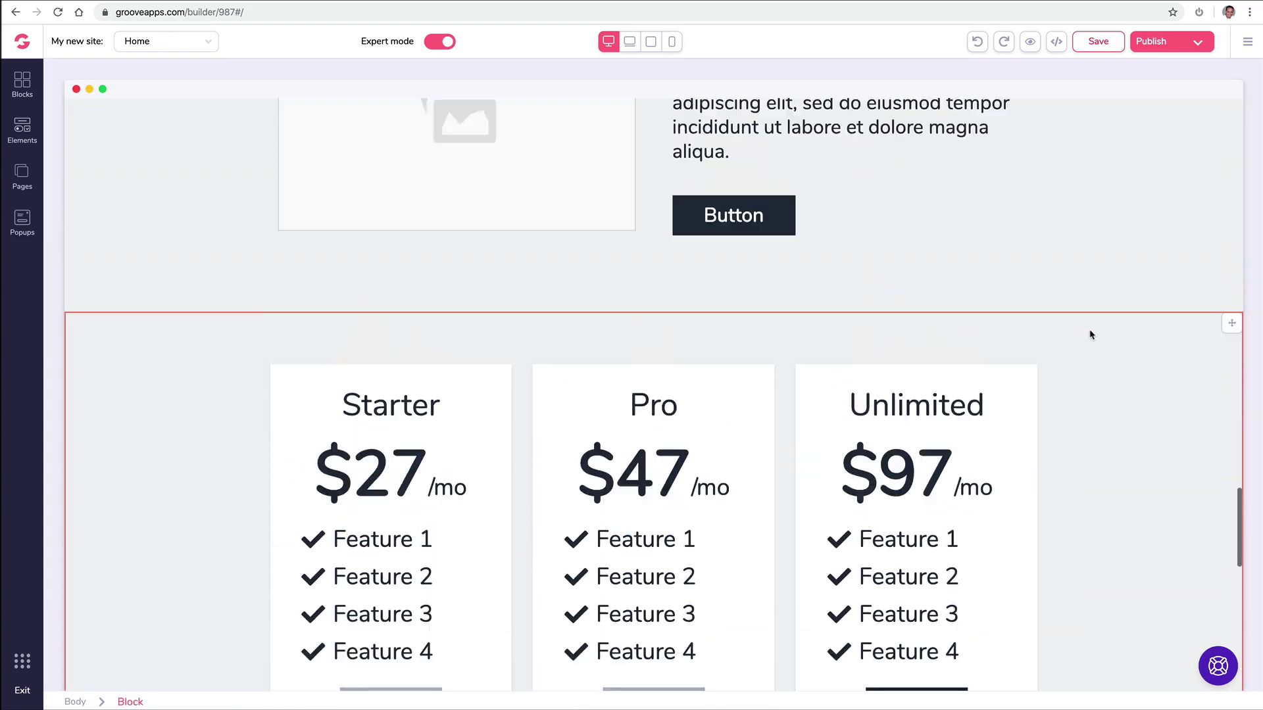
scroll(1046, 322, "up", 20)
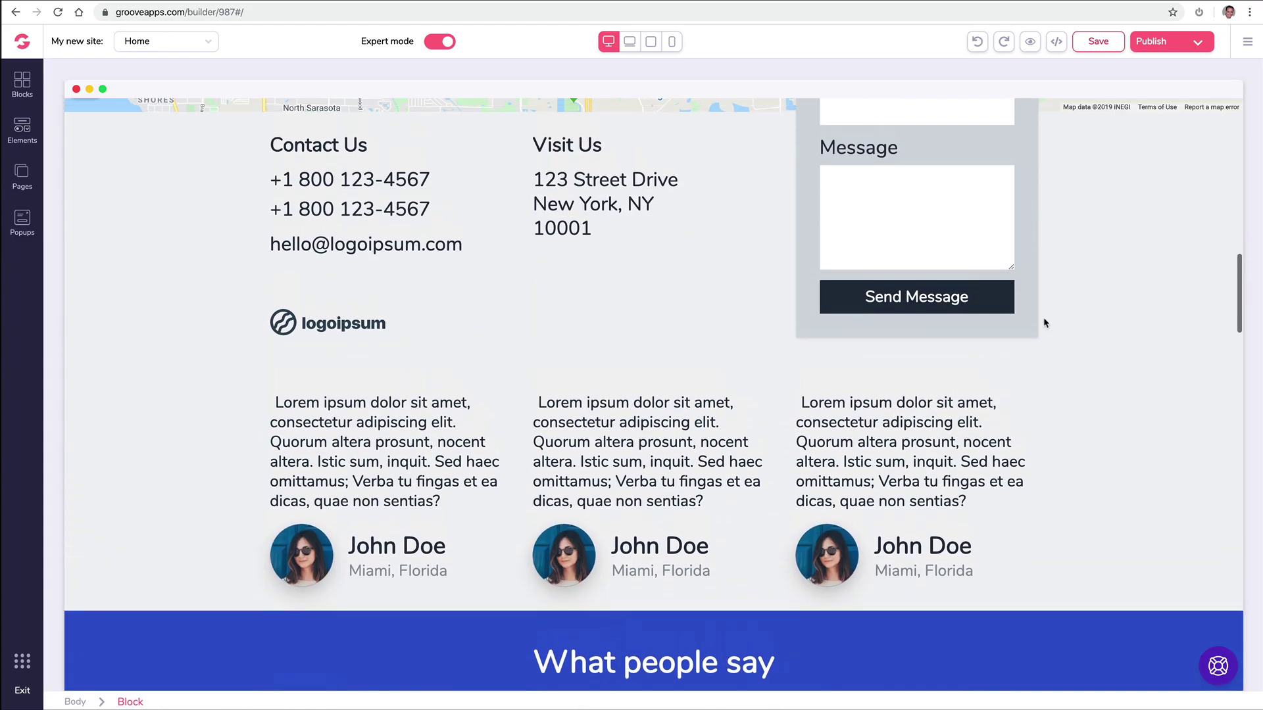
scroll(1046, 323, "up", 6)
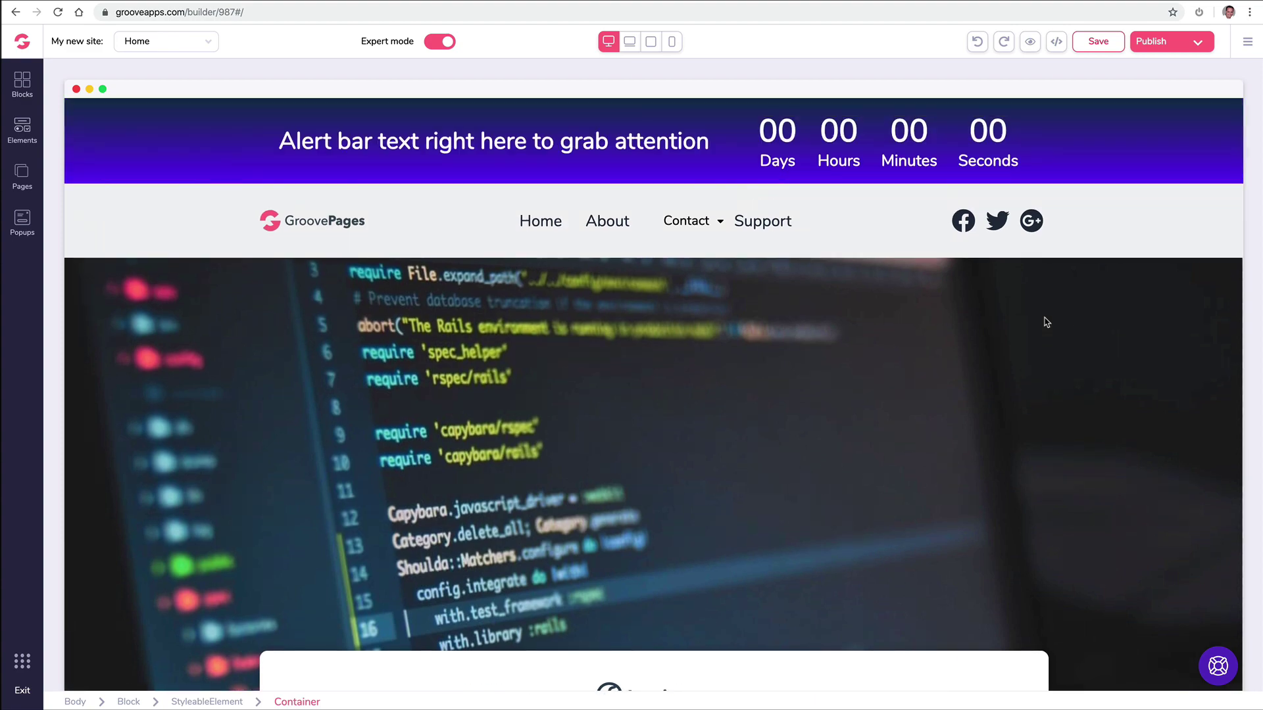
scroll(535, 221, "down", 10)
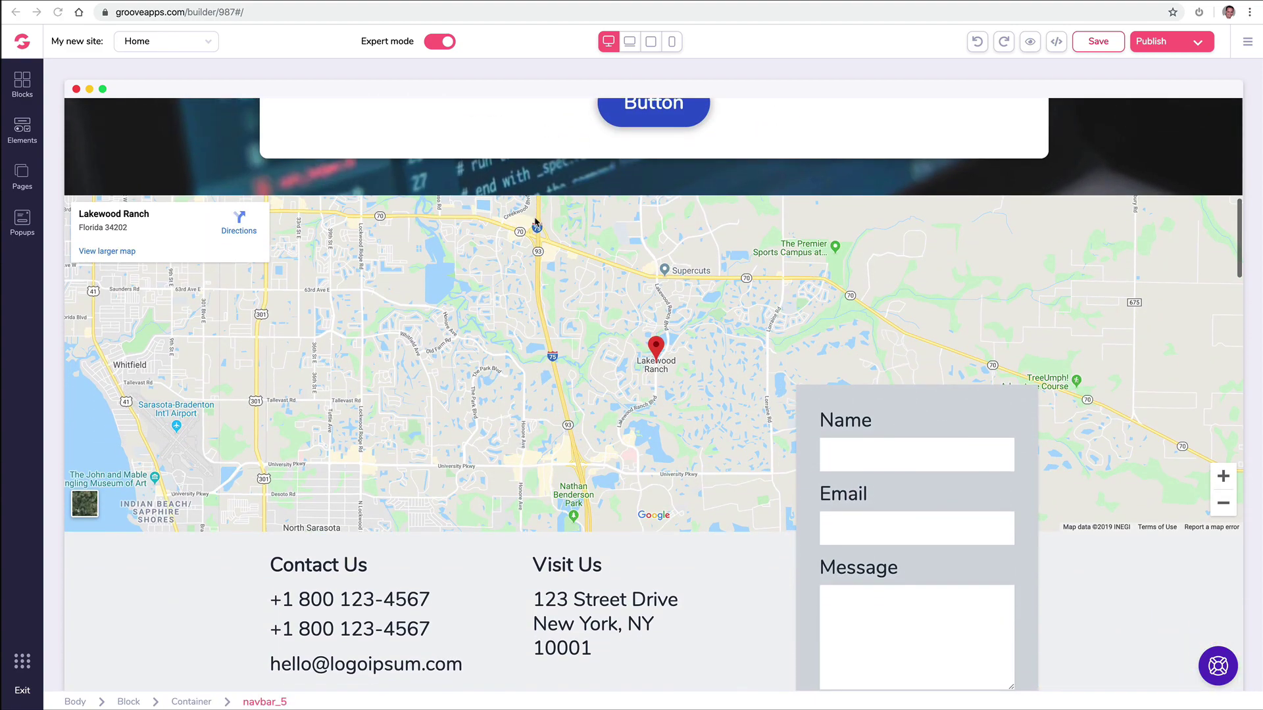
left_click(508, 265)
double_click(213, 268)
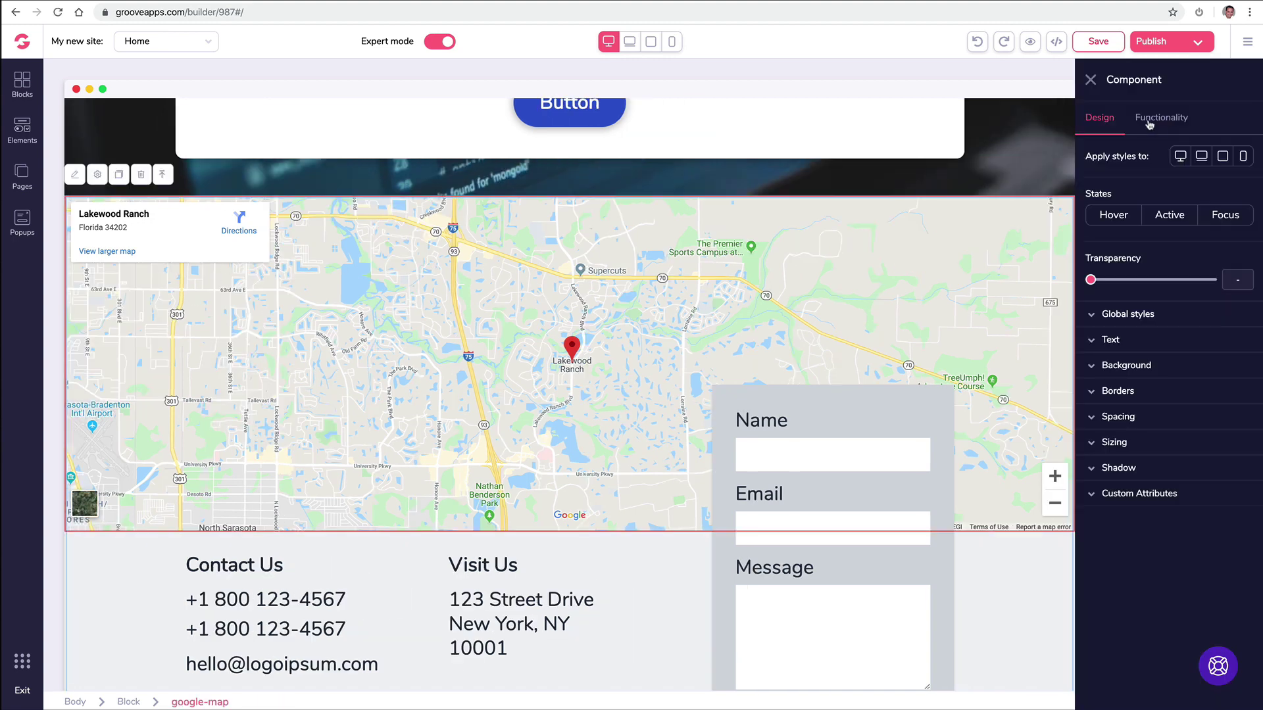
left_click(1162, 122)
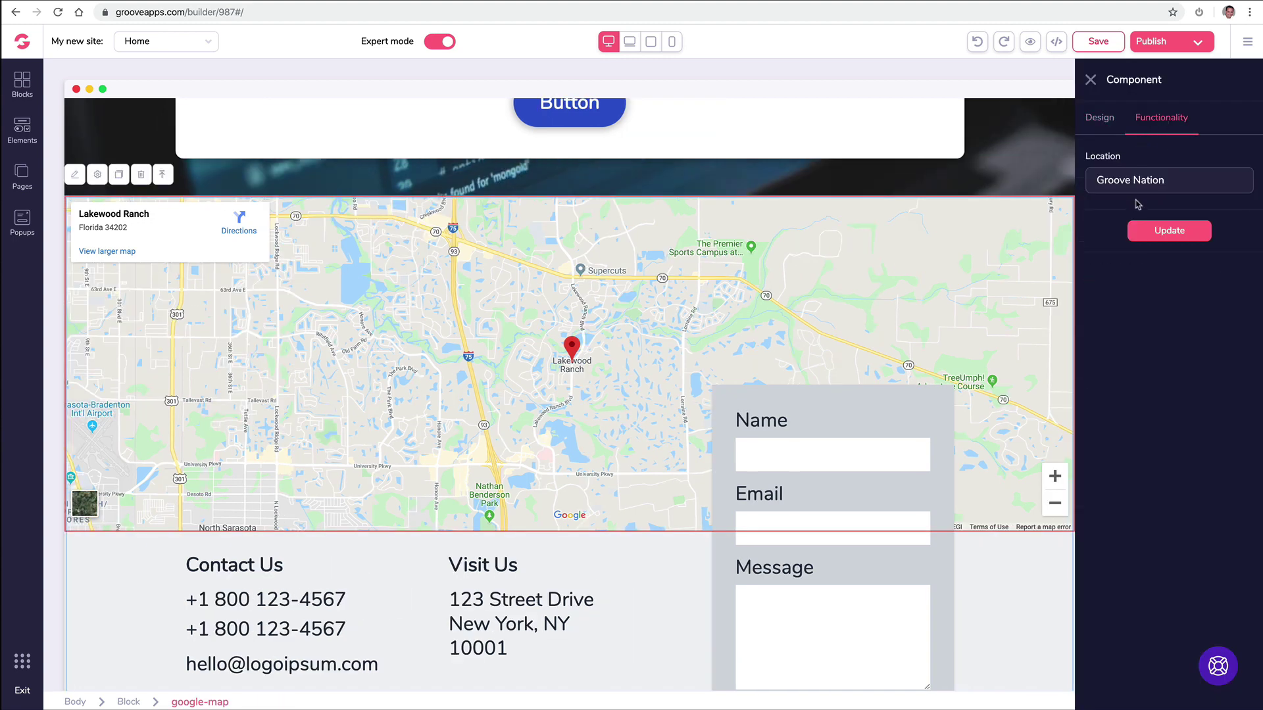
triple_click(1127, 186)
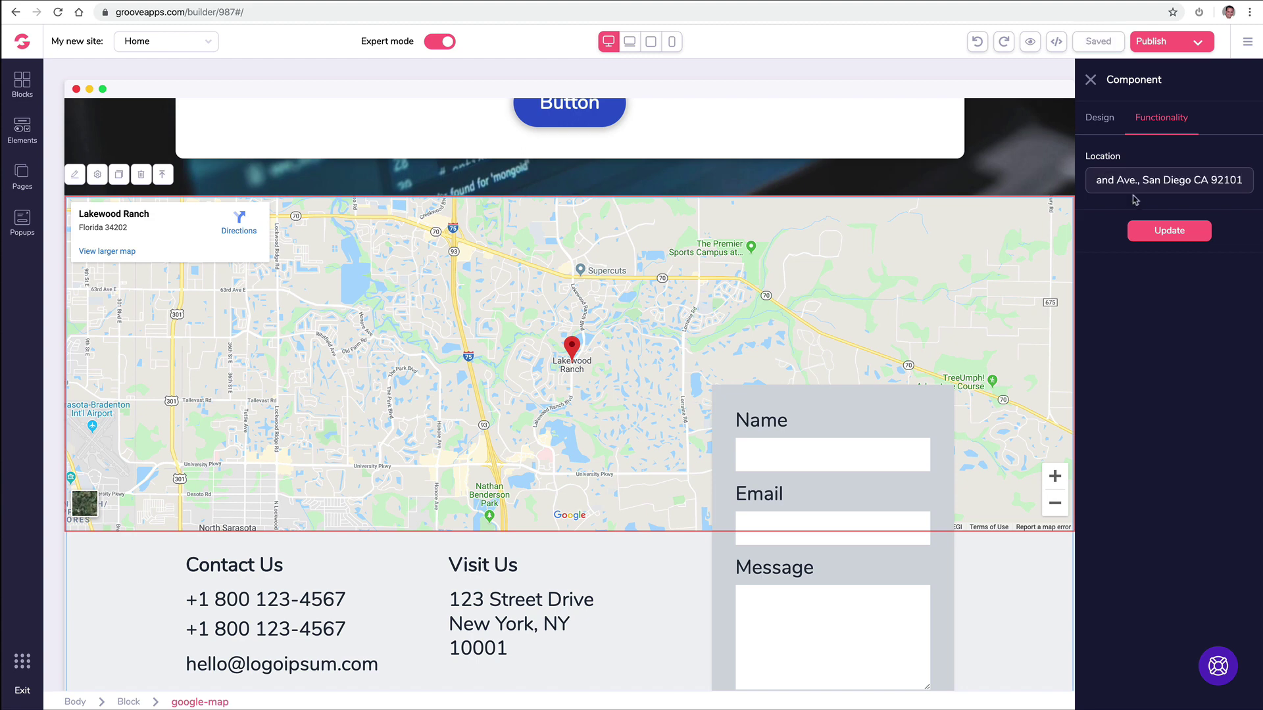
left_click(1169, 230)
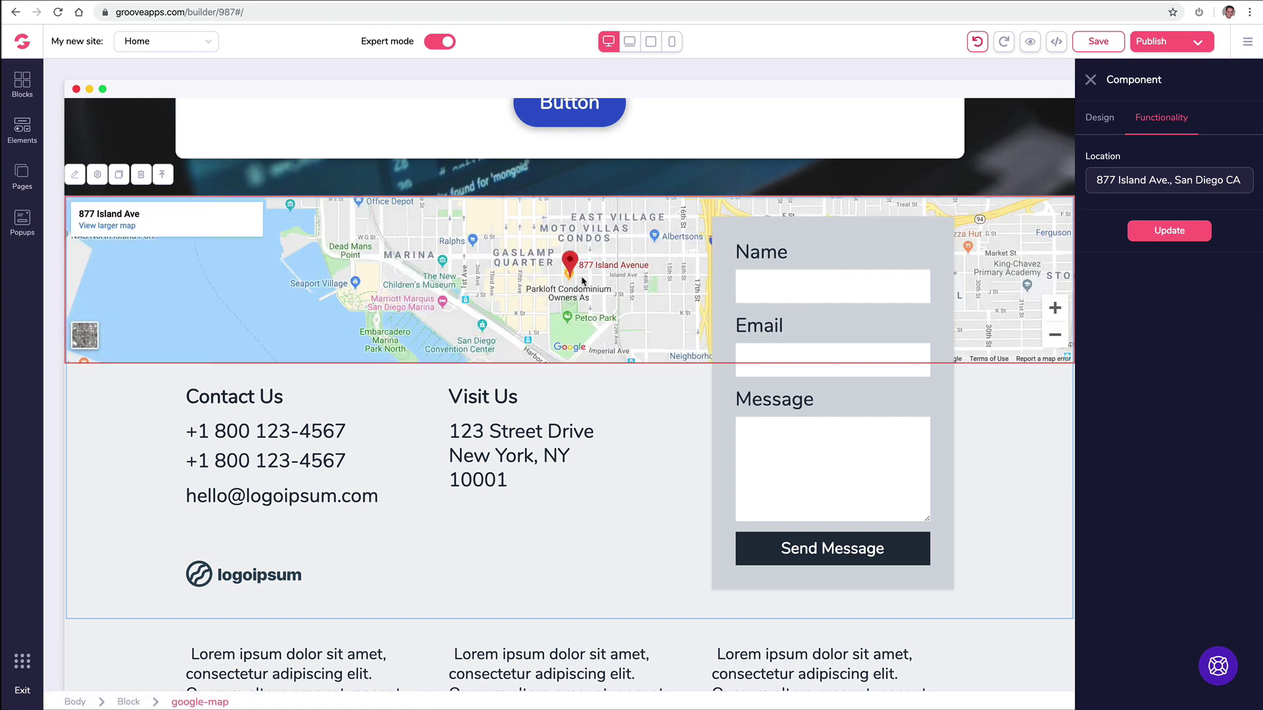
left_click(1090, 79)
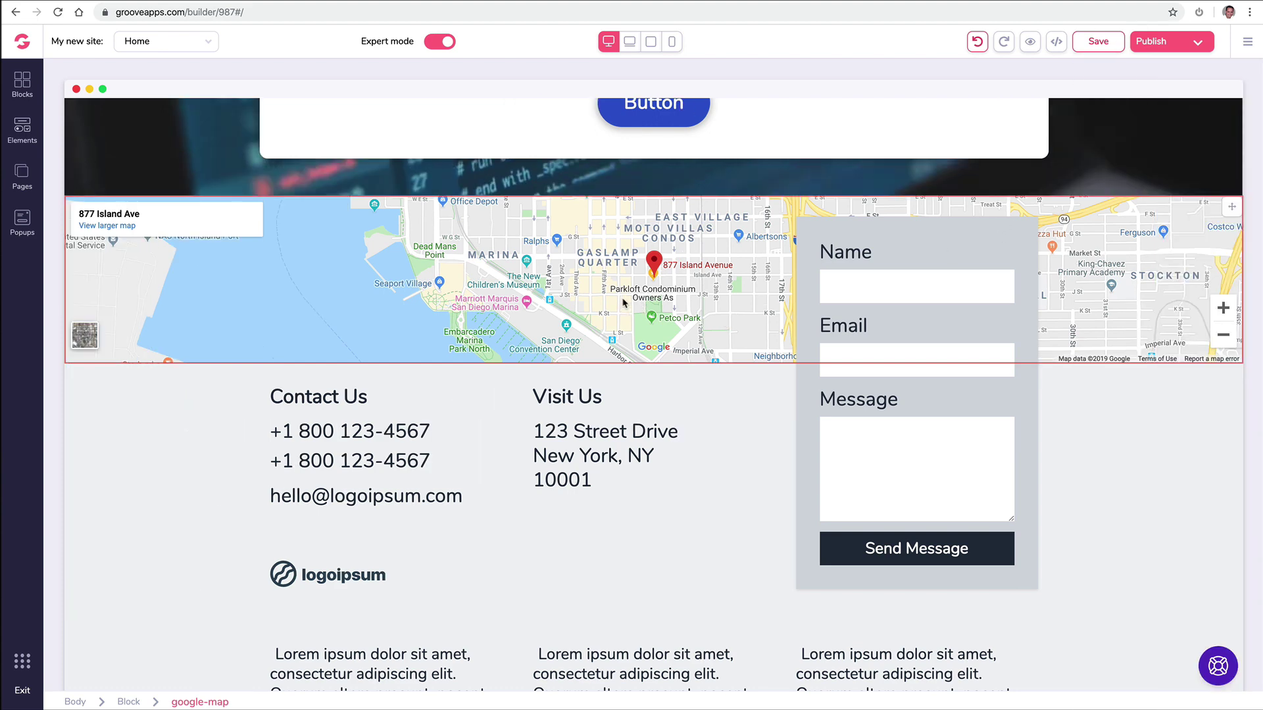
Step: Try blue shades on the testimonial cards block, then set its background colour to white
scroll(606, 321, "down", 10)
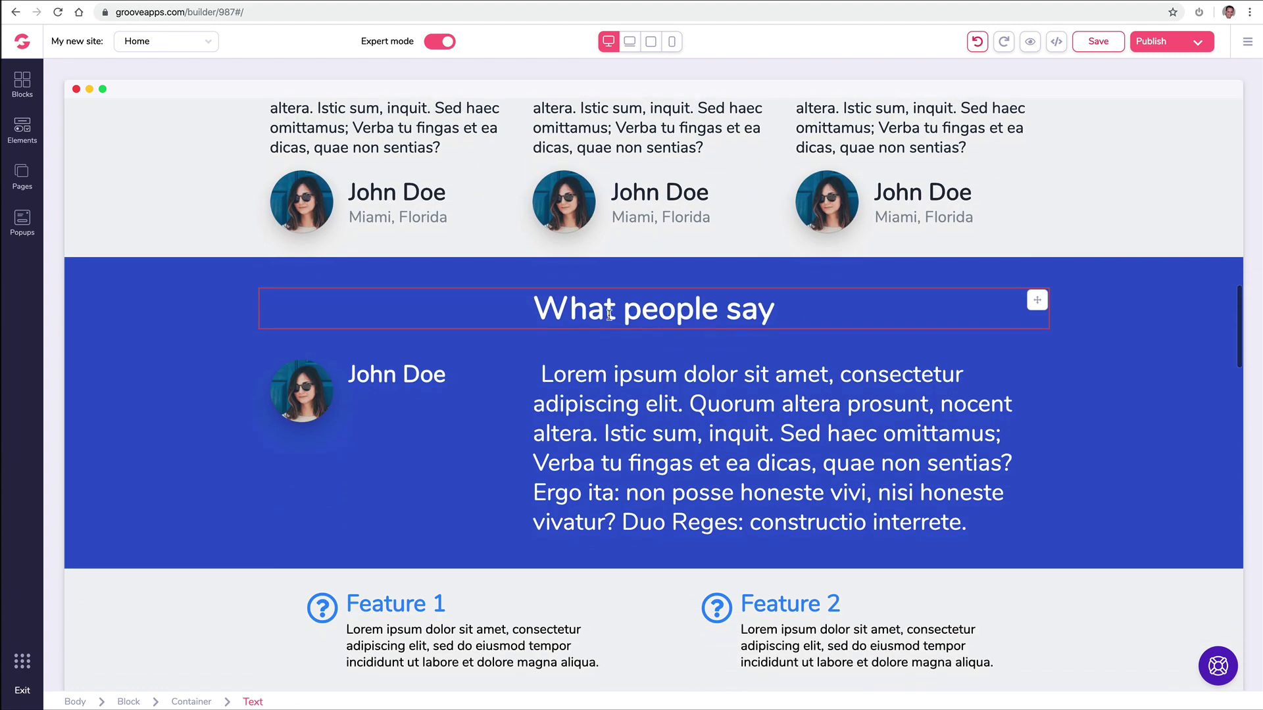
scroll(612, 318, "up", 2)
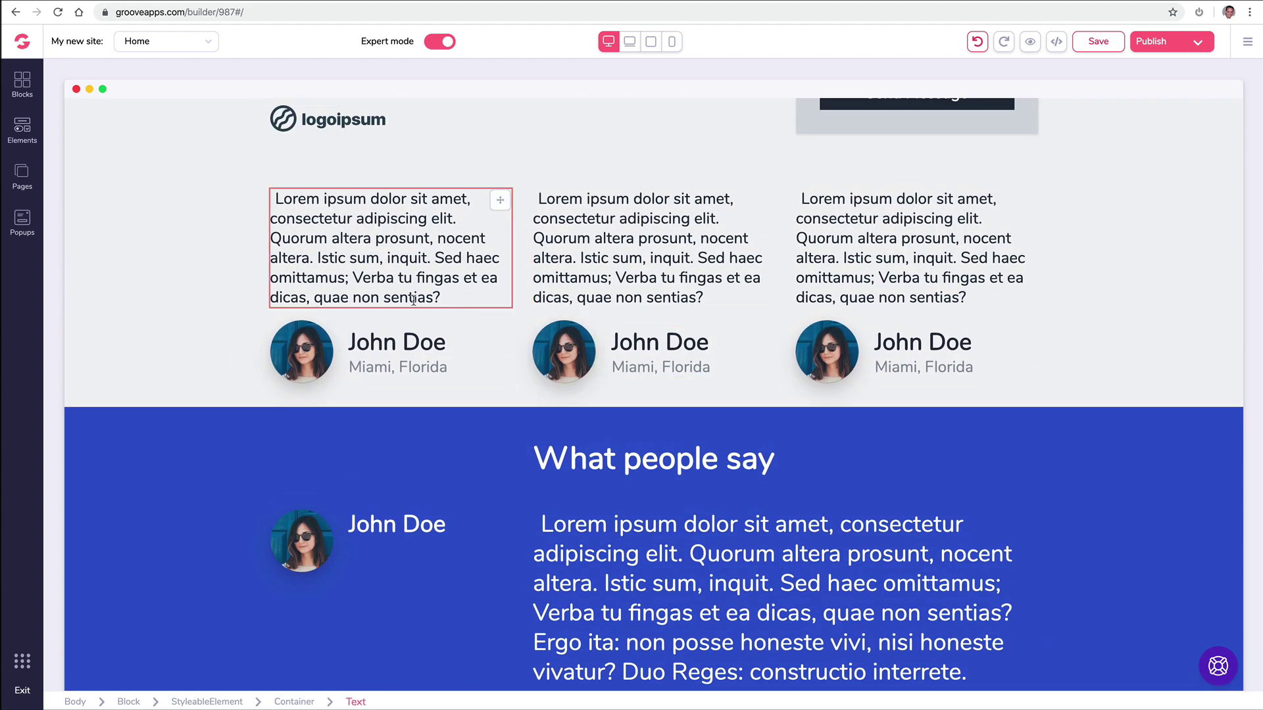
scroll(249, 342, "down", 2)
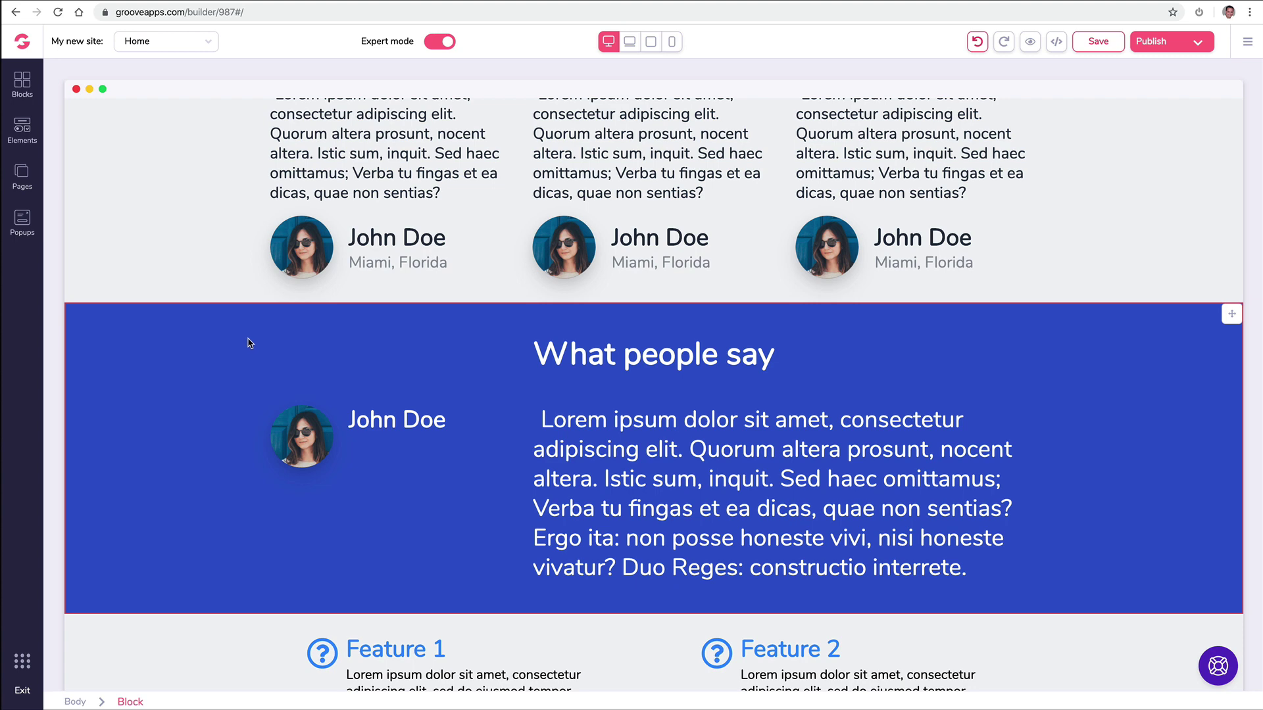
scroll(248, 341, "up", 3)
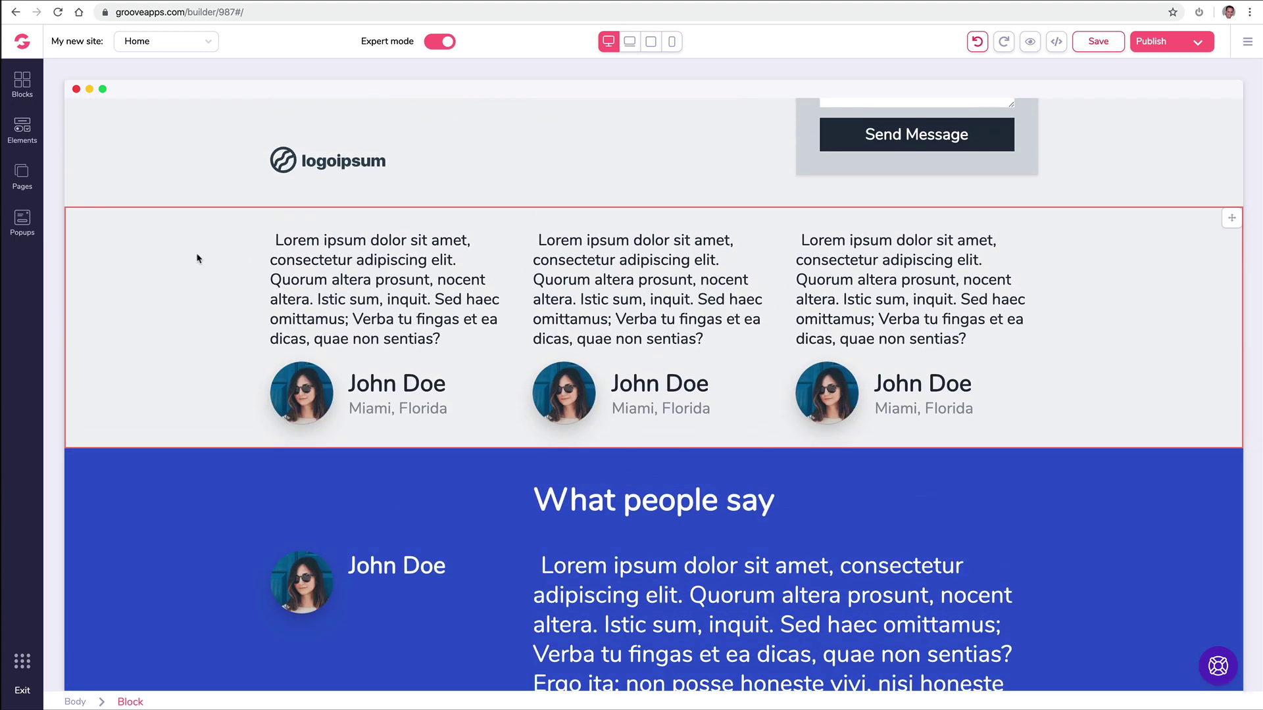
left_click(223, 244)
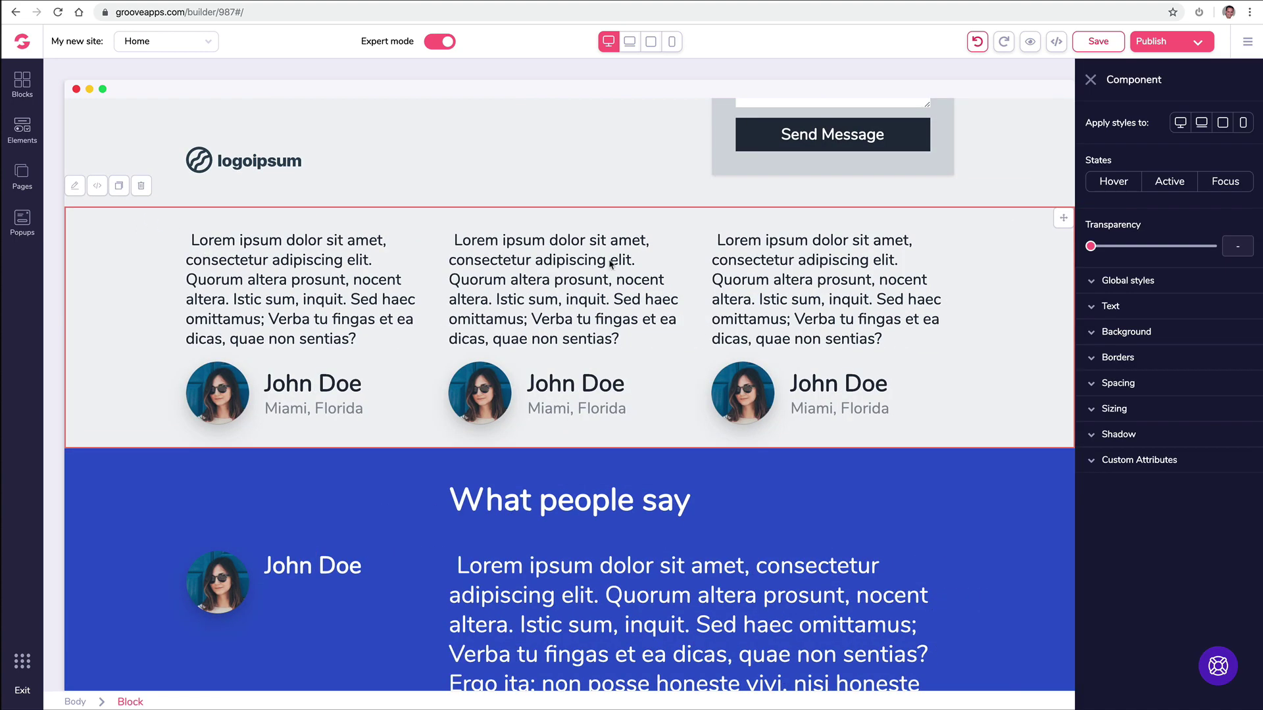
left_click(1095, 334)
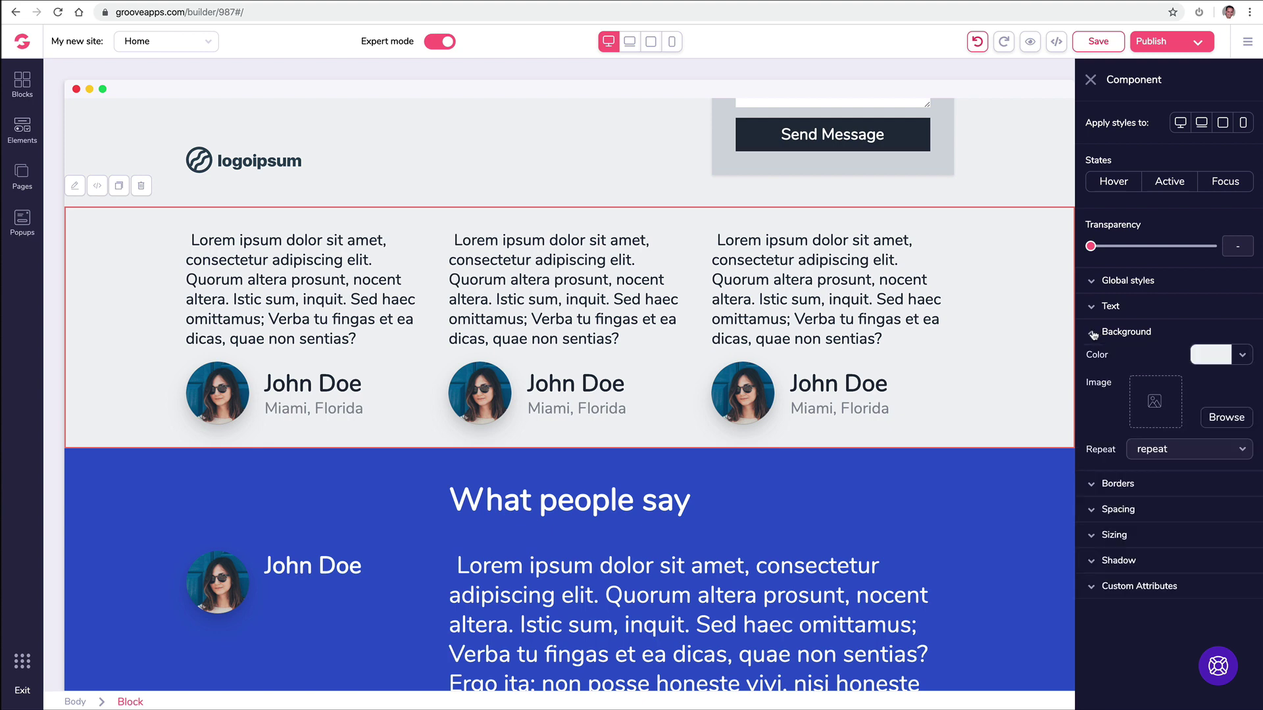
left_click(1242, 357)
left_click(1159, 438)
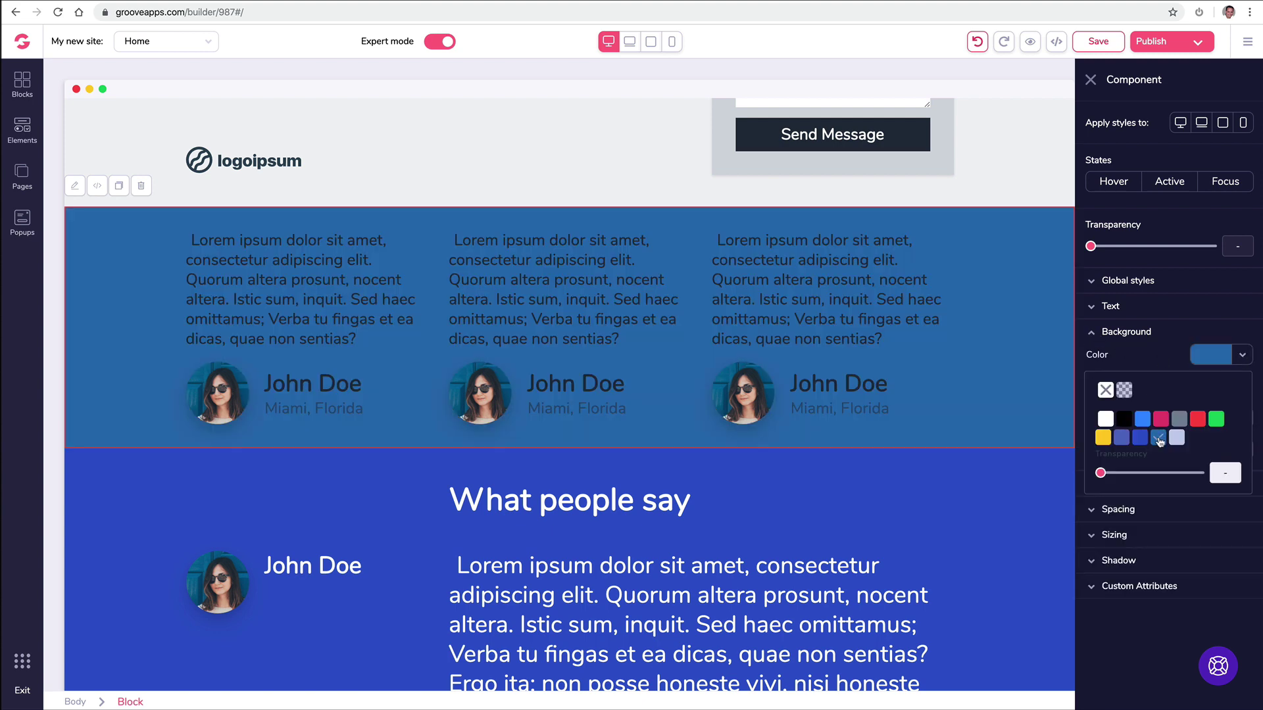
left_click(1140, 438)
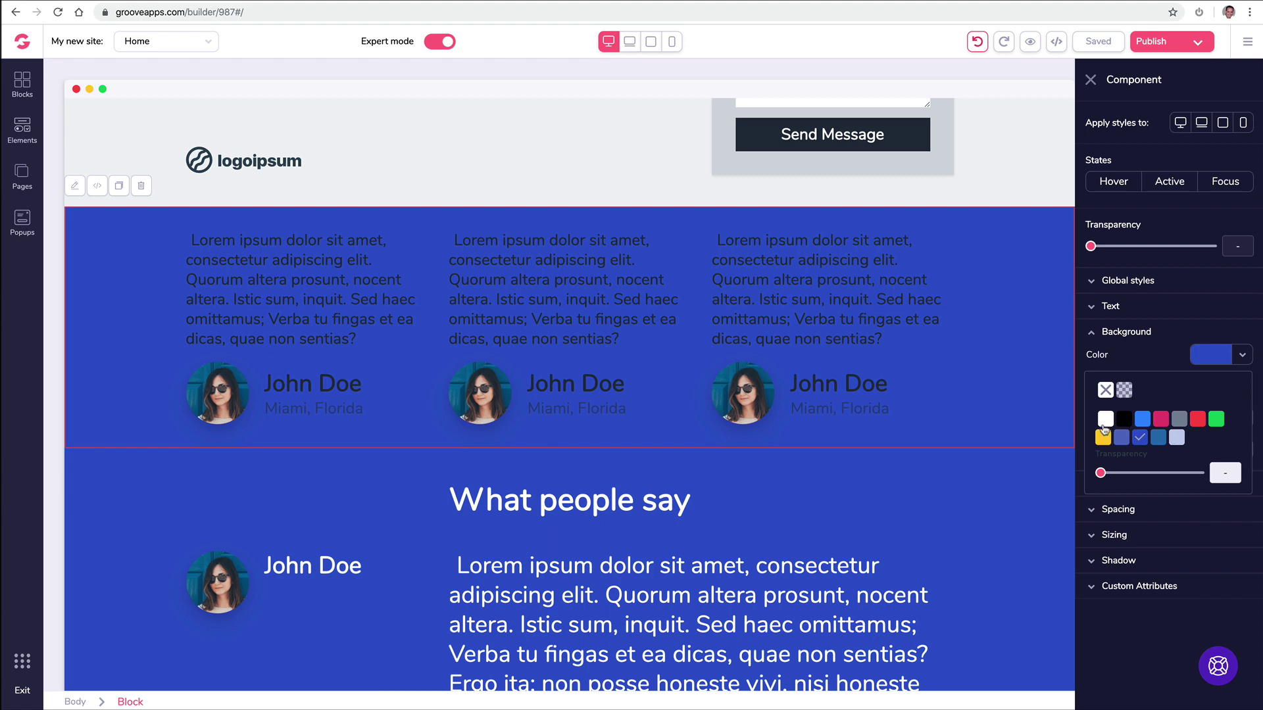
left_click(1105, 419)
Step: Change the What people say section background from blue to dark red
left_click(589, 482)
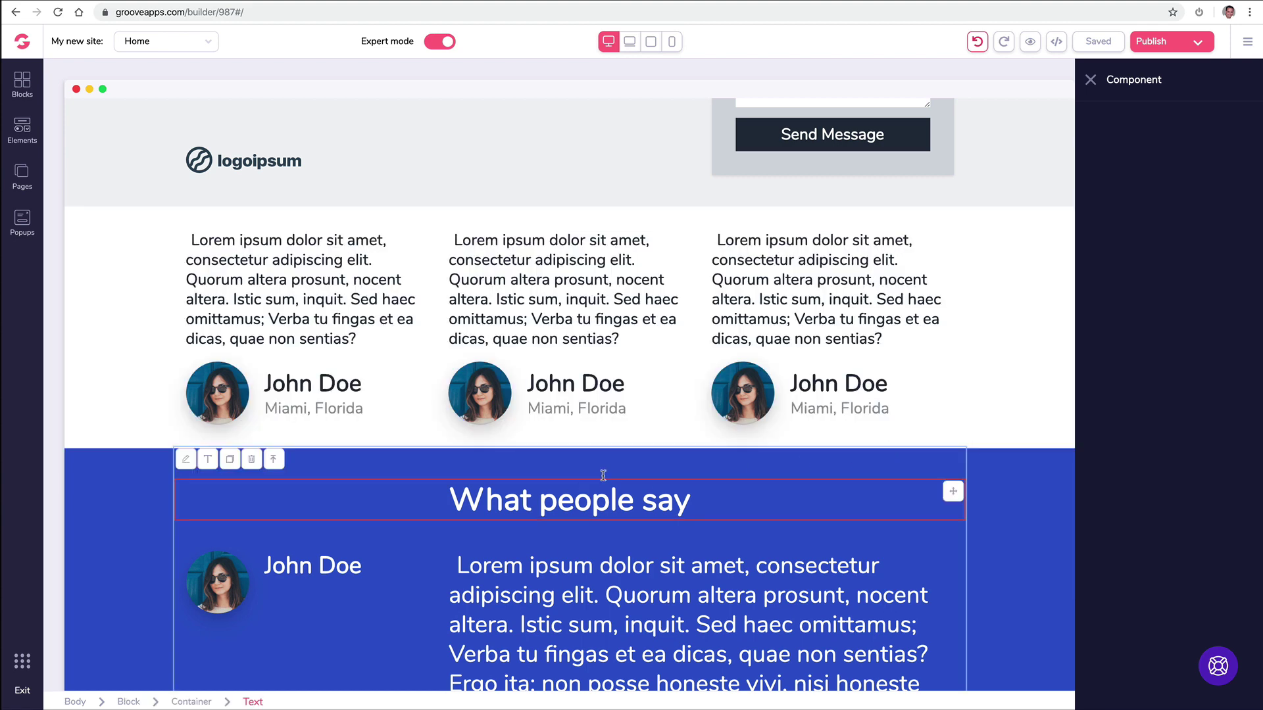
scroll(149, 478, "down", 3)
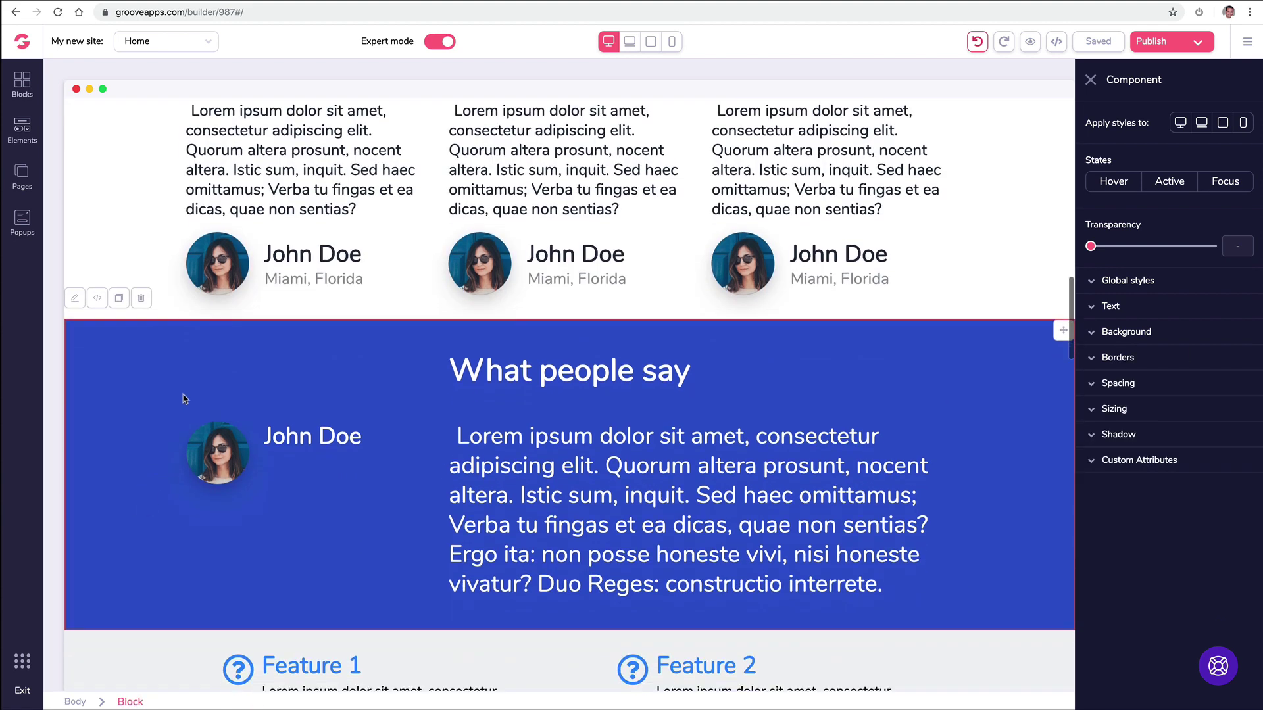
left_click(1147, 338)
left_click(1241, 358)
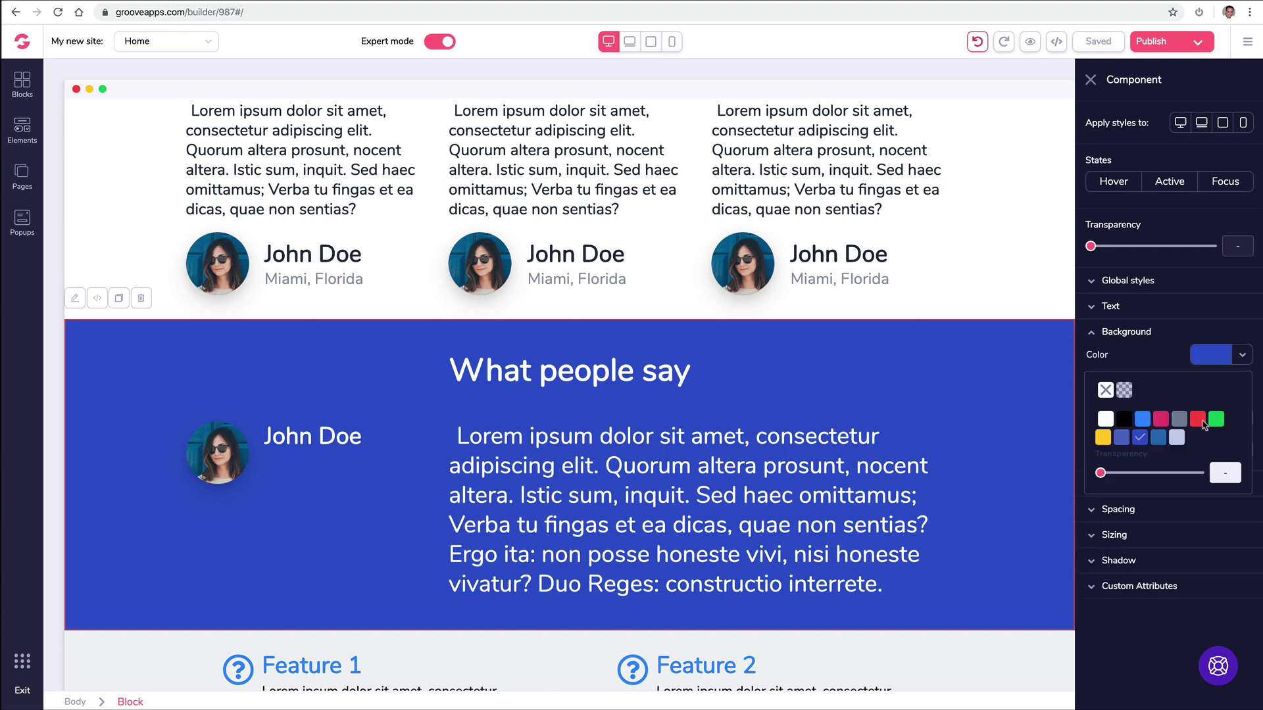
mouse_move(1205, 424)
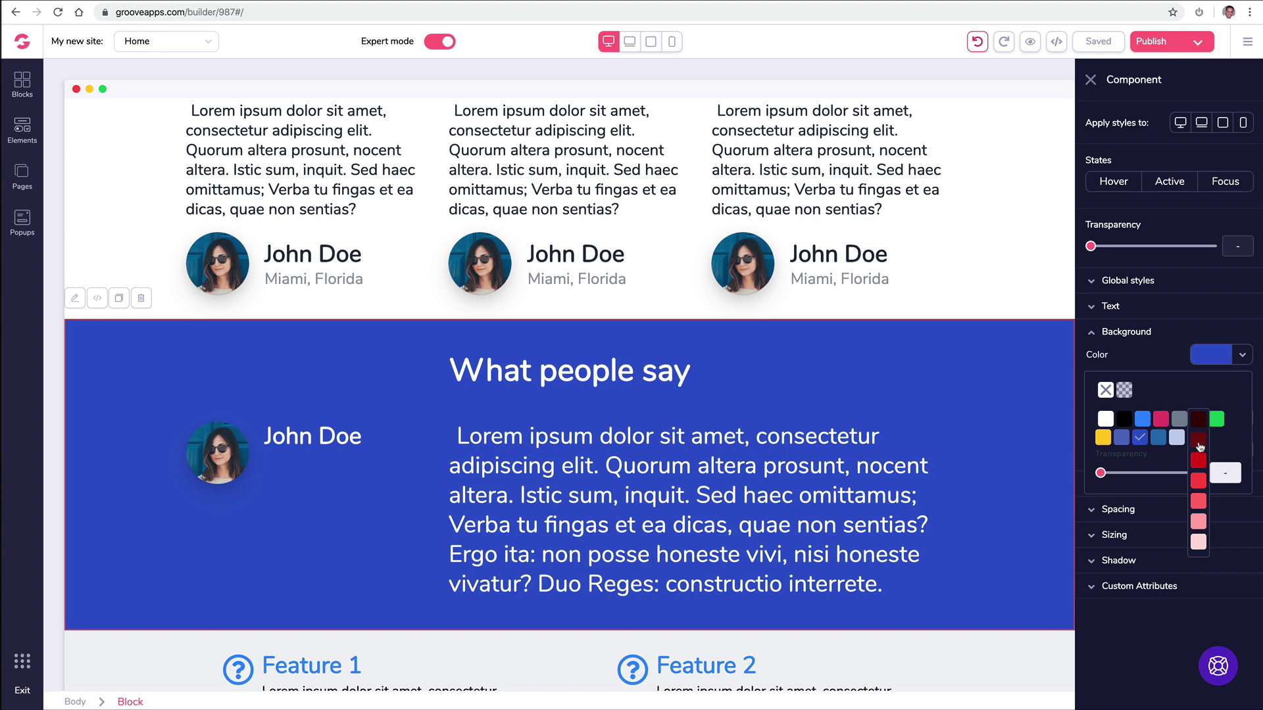
left_click(1200, 445)
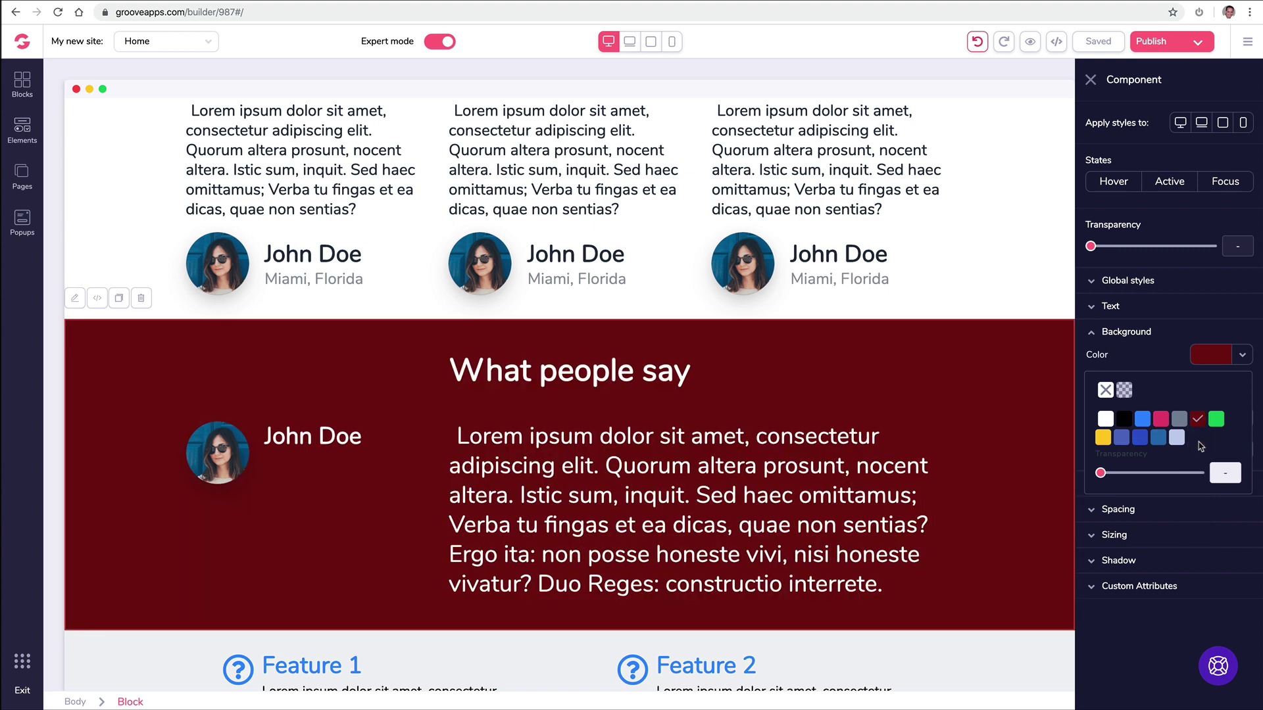
left_click(1091, 81)
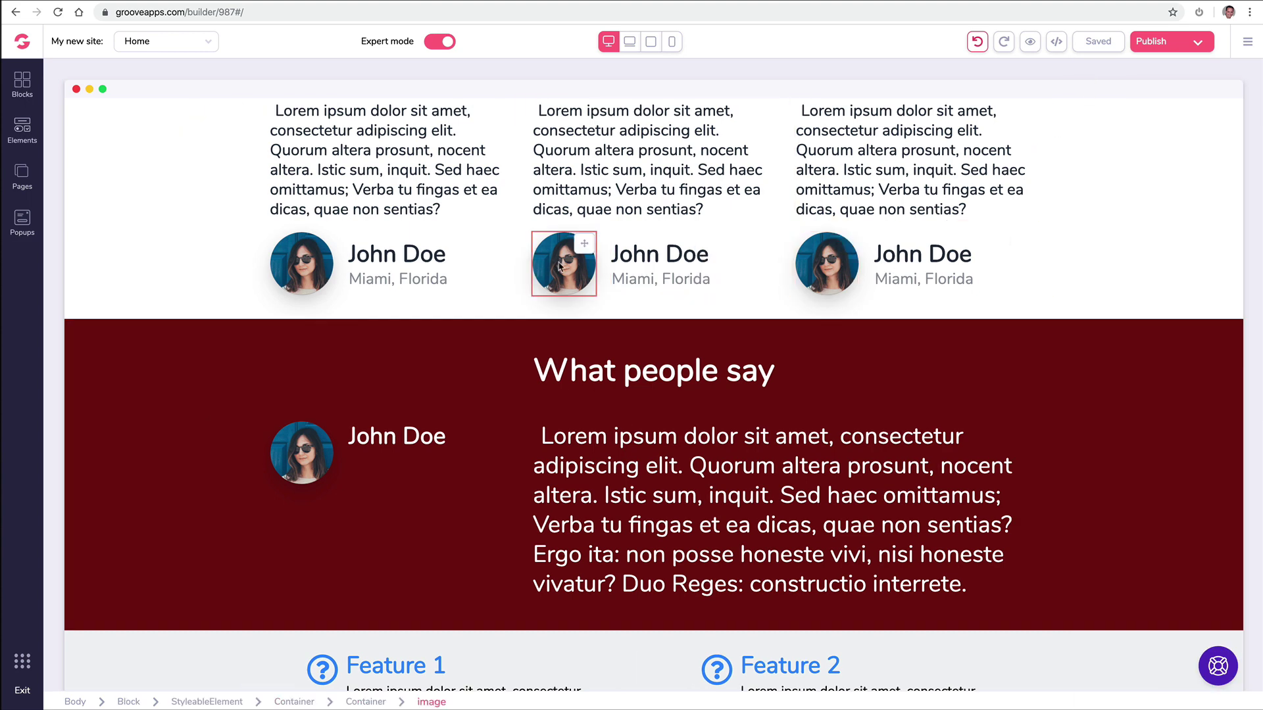
scroll(816, 272, "up", 2)
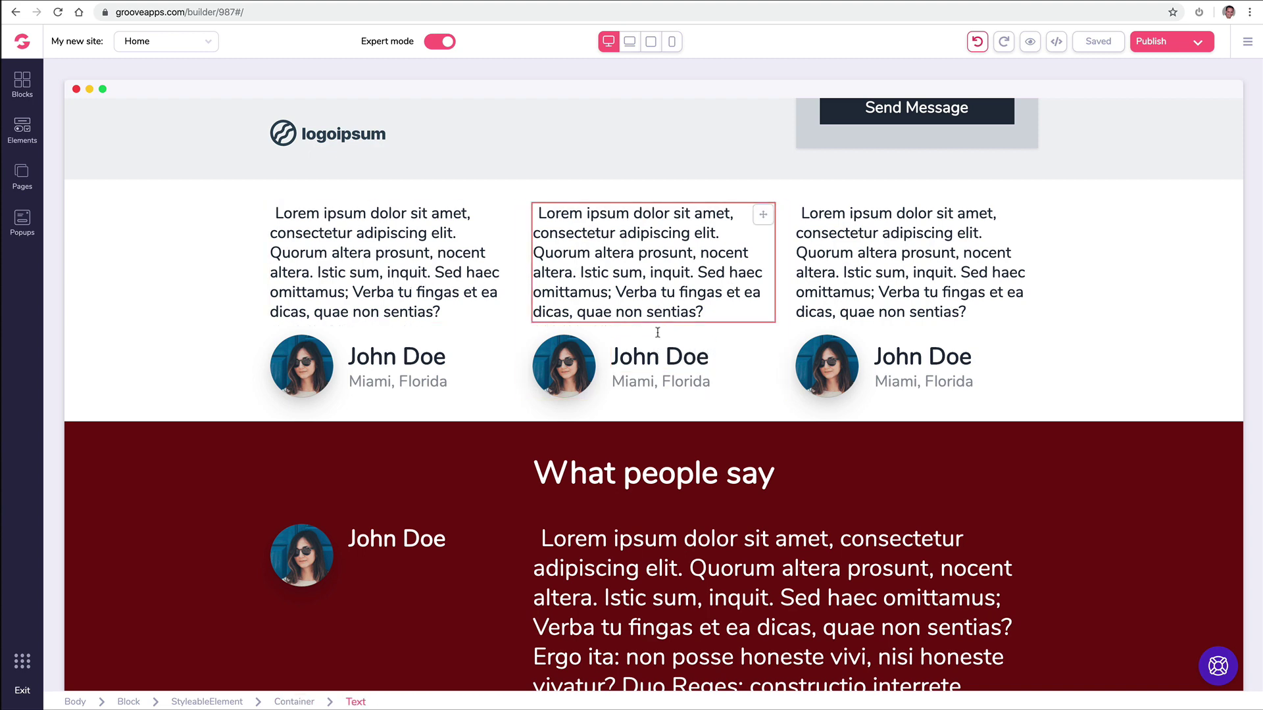
left_click(667, 380)
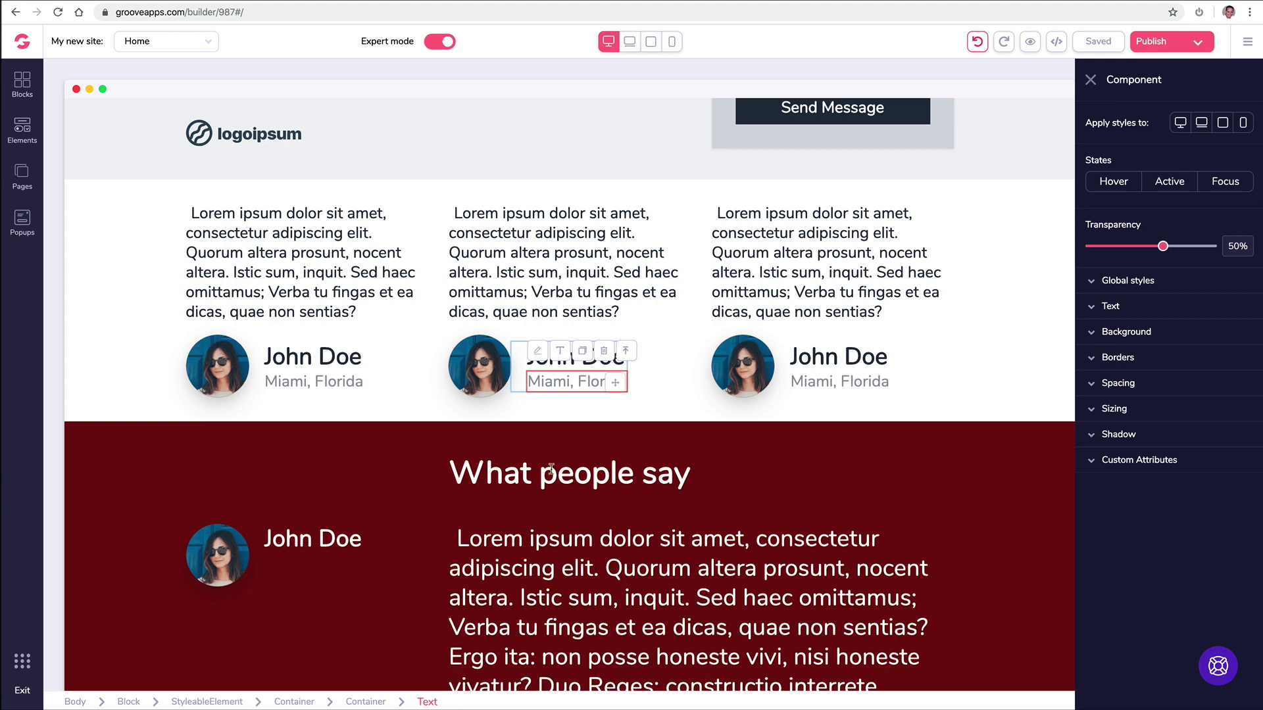
left_click(630, 358)
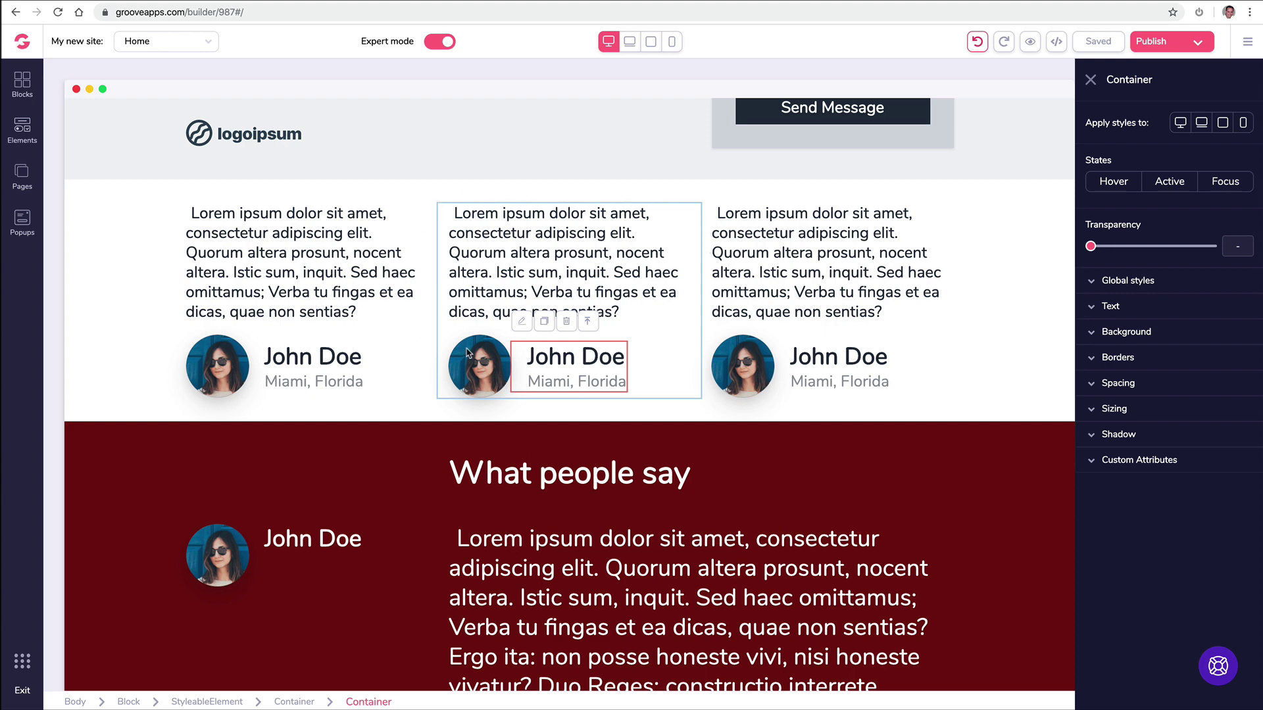
left_click(588, 323)
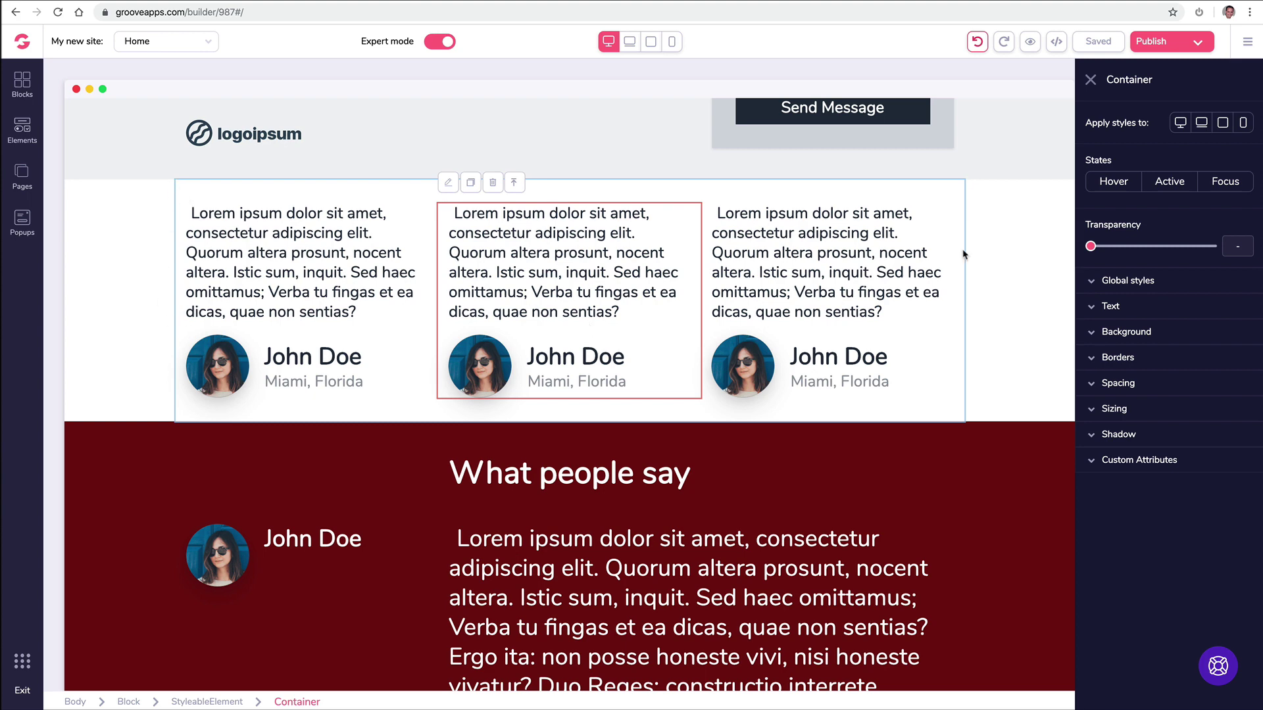
left_click(514, 182)
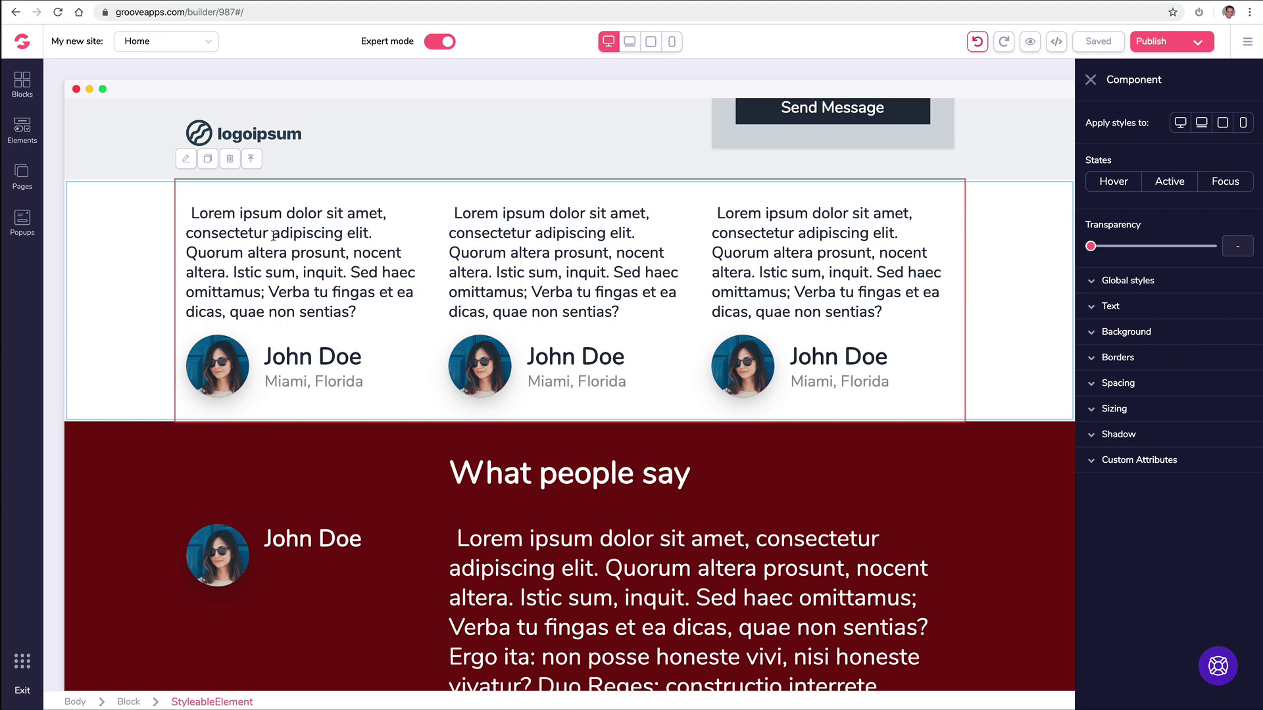
left_click(1090, 333)
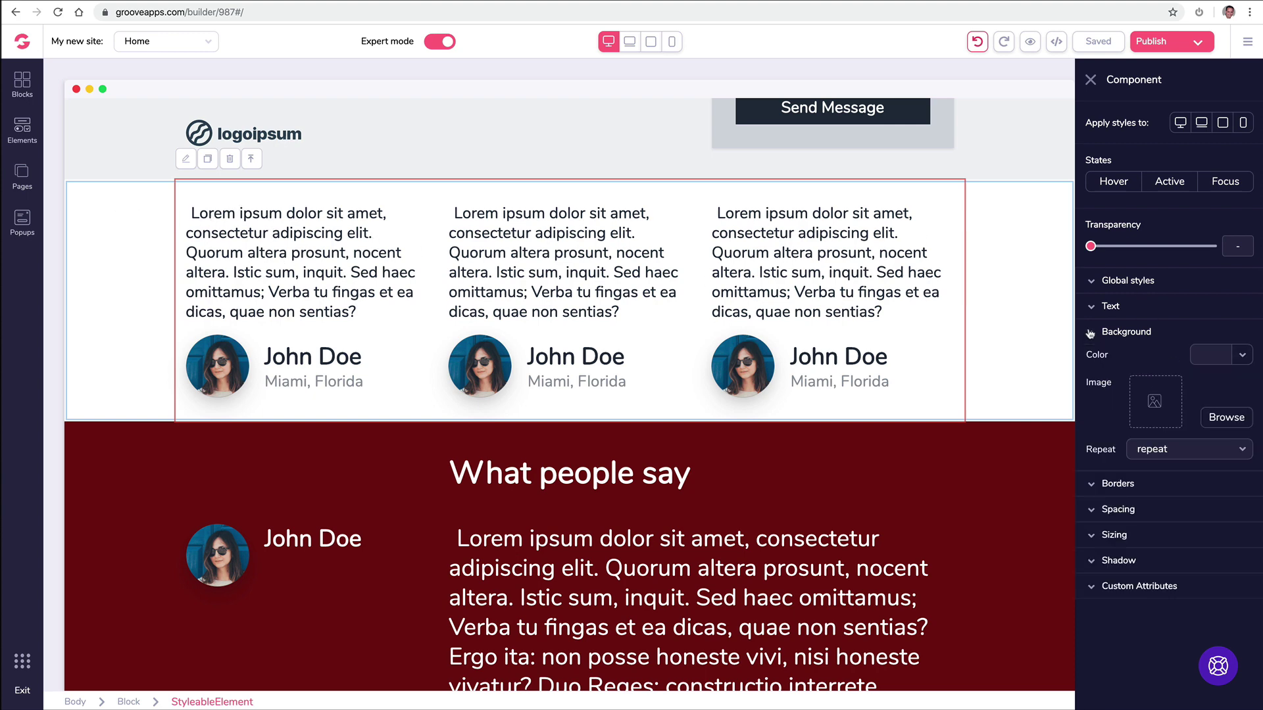
left_click(1216, 354)
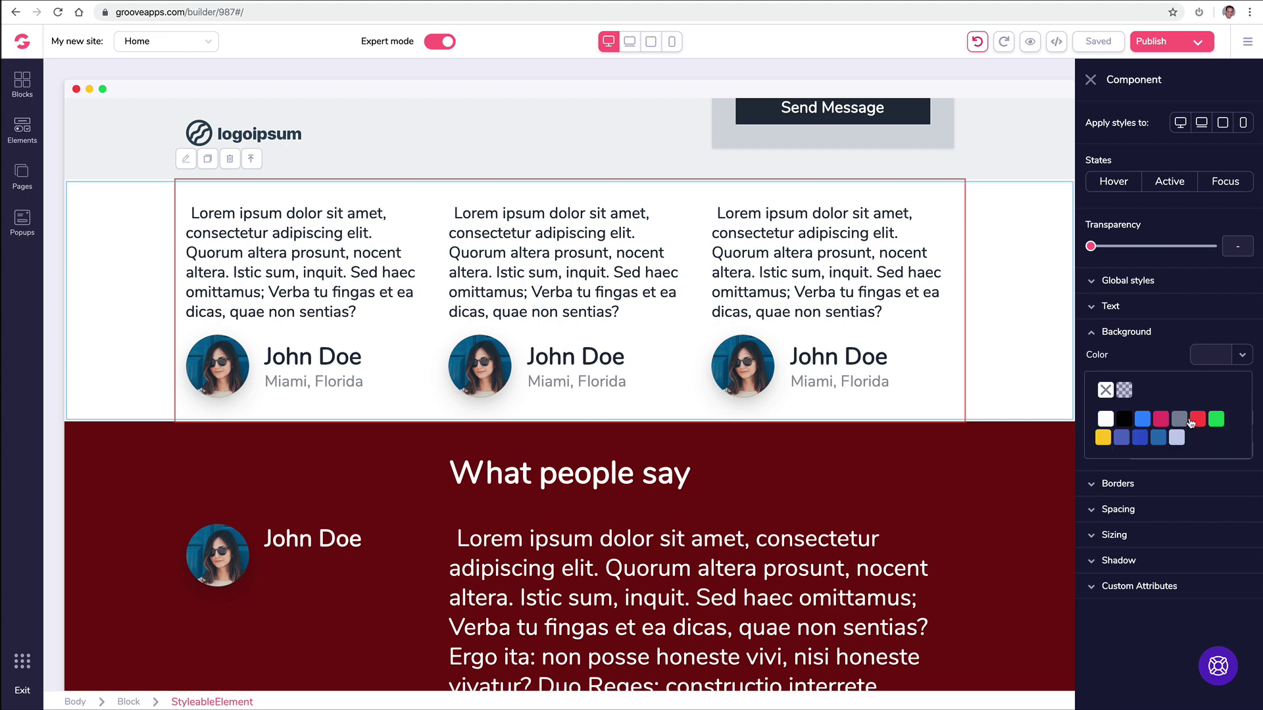
mouse_move(1199, 421)
left_click(1199, 445)
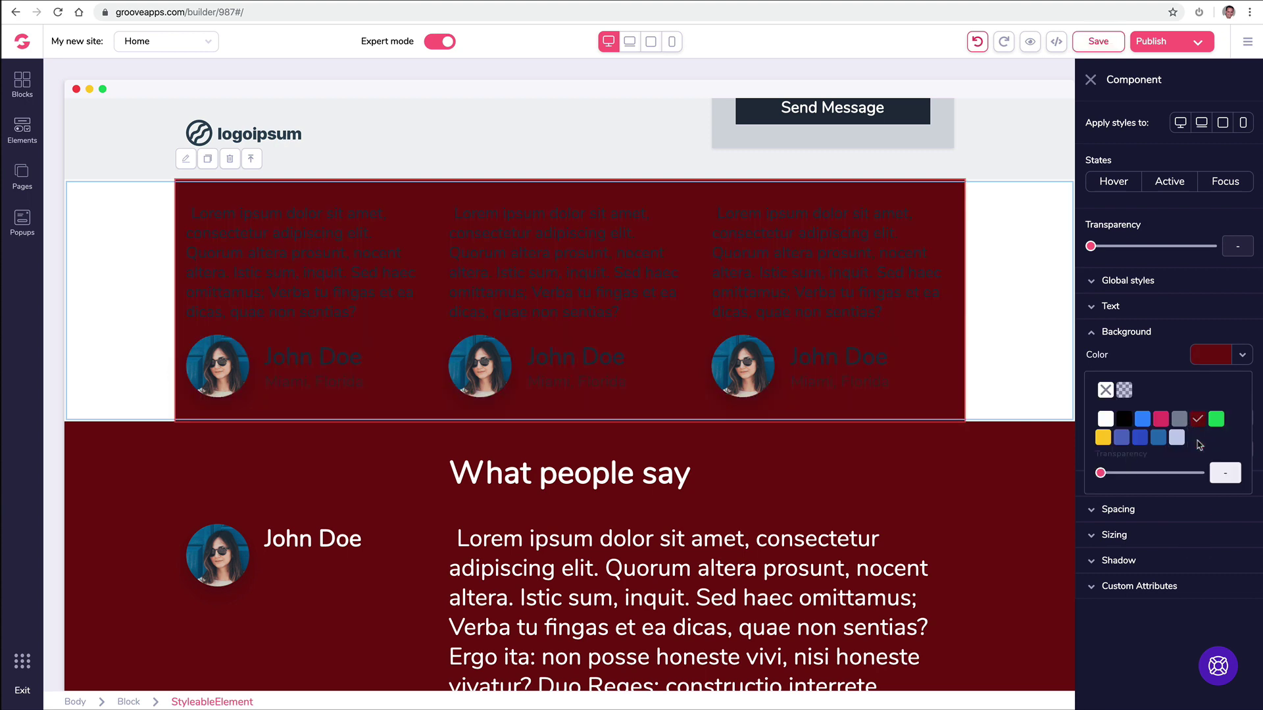
left_click(1106, 390)
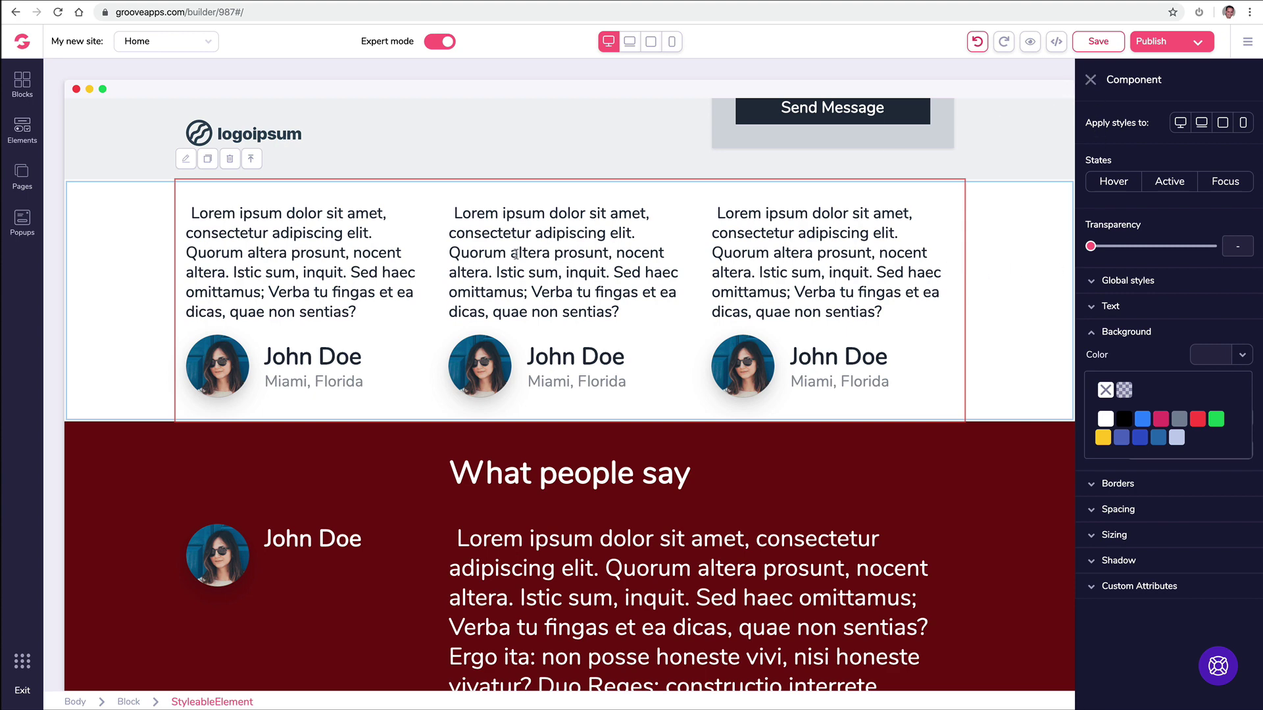
left_click(258, 160)
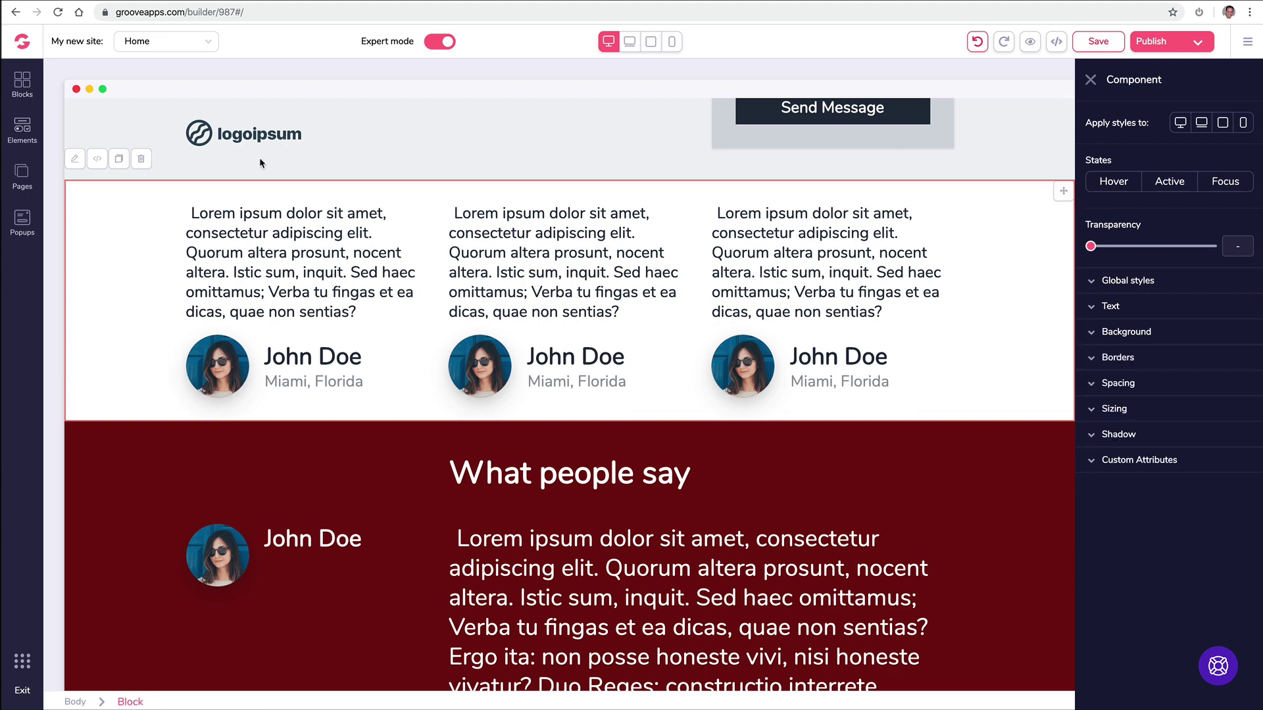
Step: Inspect the middle card's name, Miami, Florida text, container and card, plus the right card's paragraph
left_click(1093, 80)
left_click(730, 262)
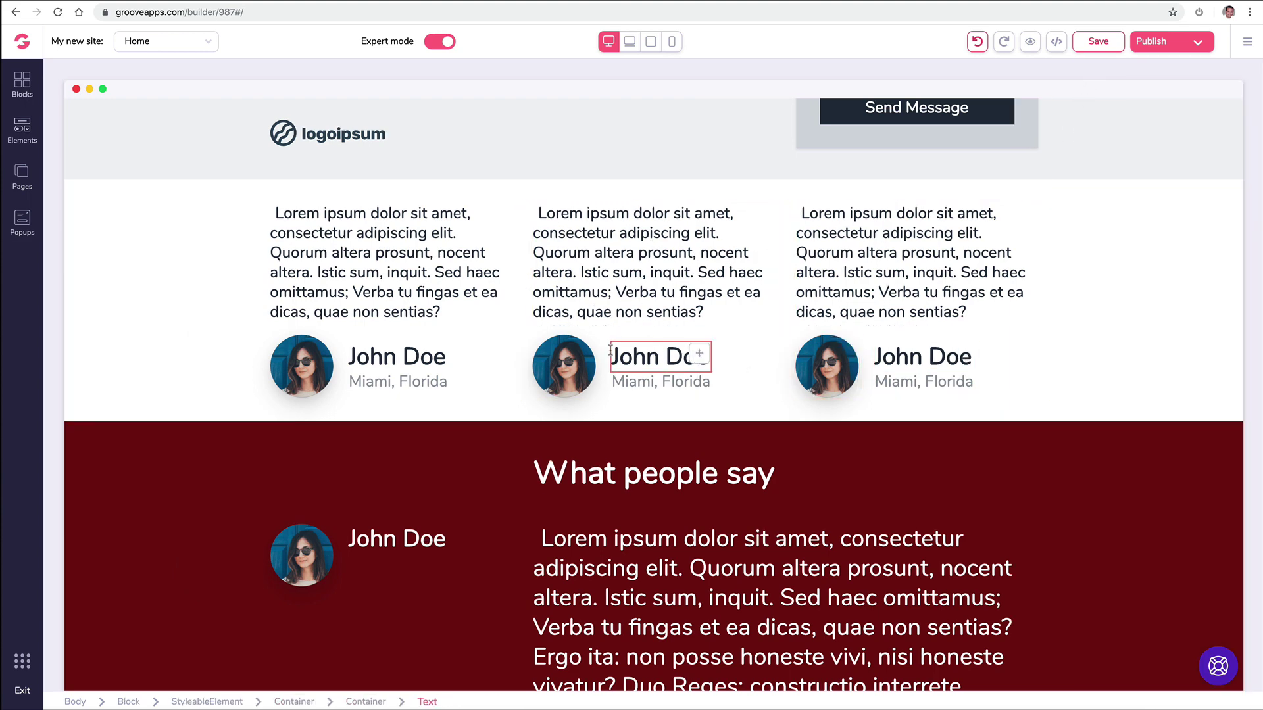
left_click(650, 379)
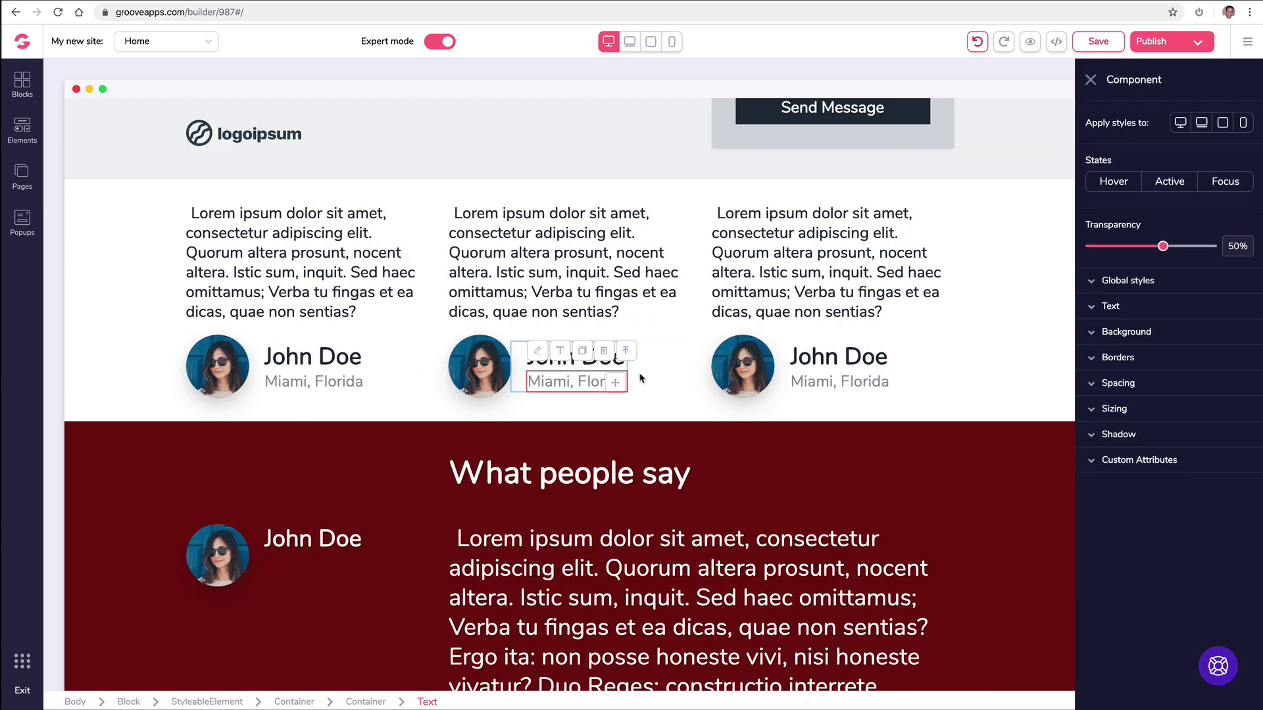
left_click(626, 352)
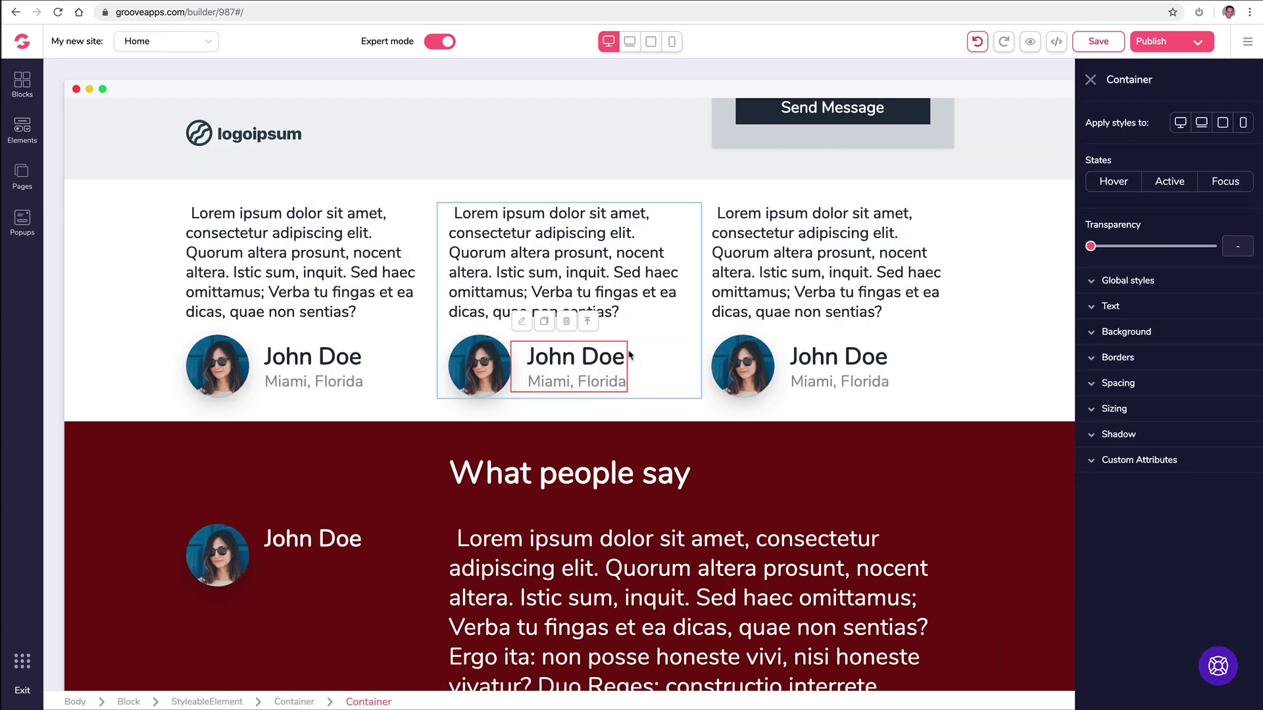
left_click(588, 323)
left_click(747, 304)
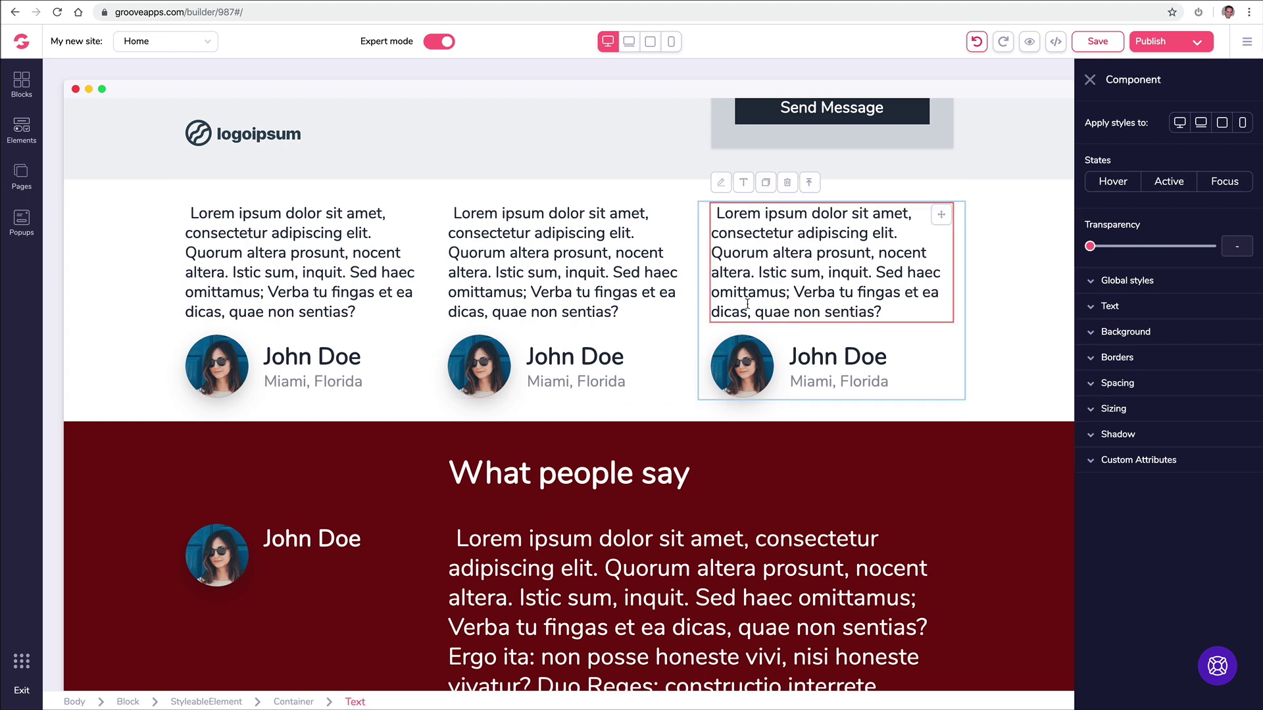
Step: Close the style settings panel and scroll back to the What people say section
left_click(1090, 79)
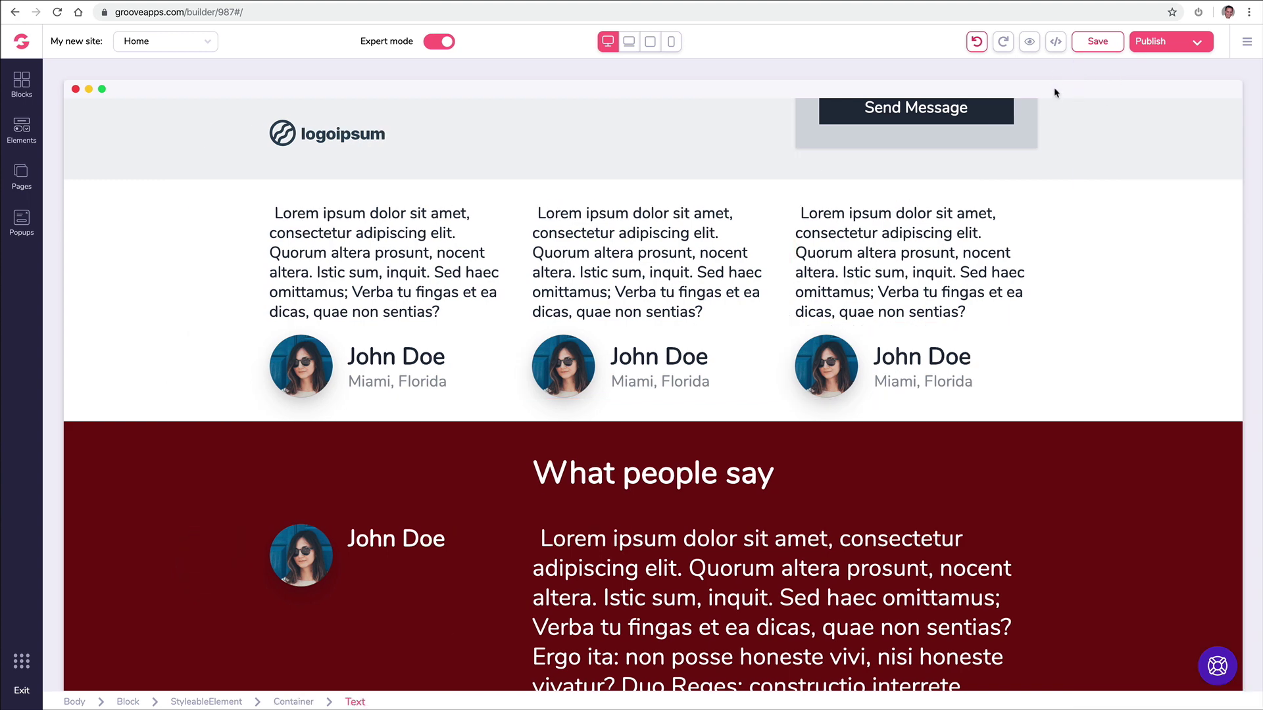
scroll(597, 307, "down", 4)
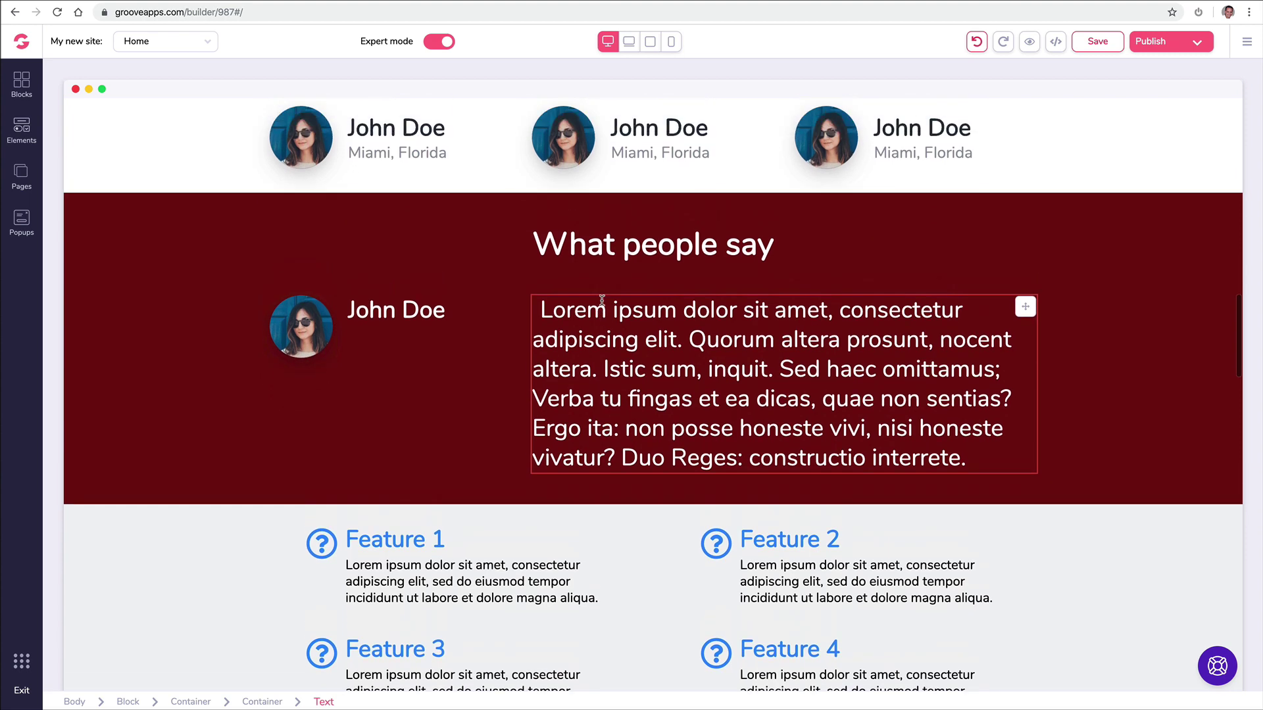
scroll(572, 328, "up", 1)
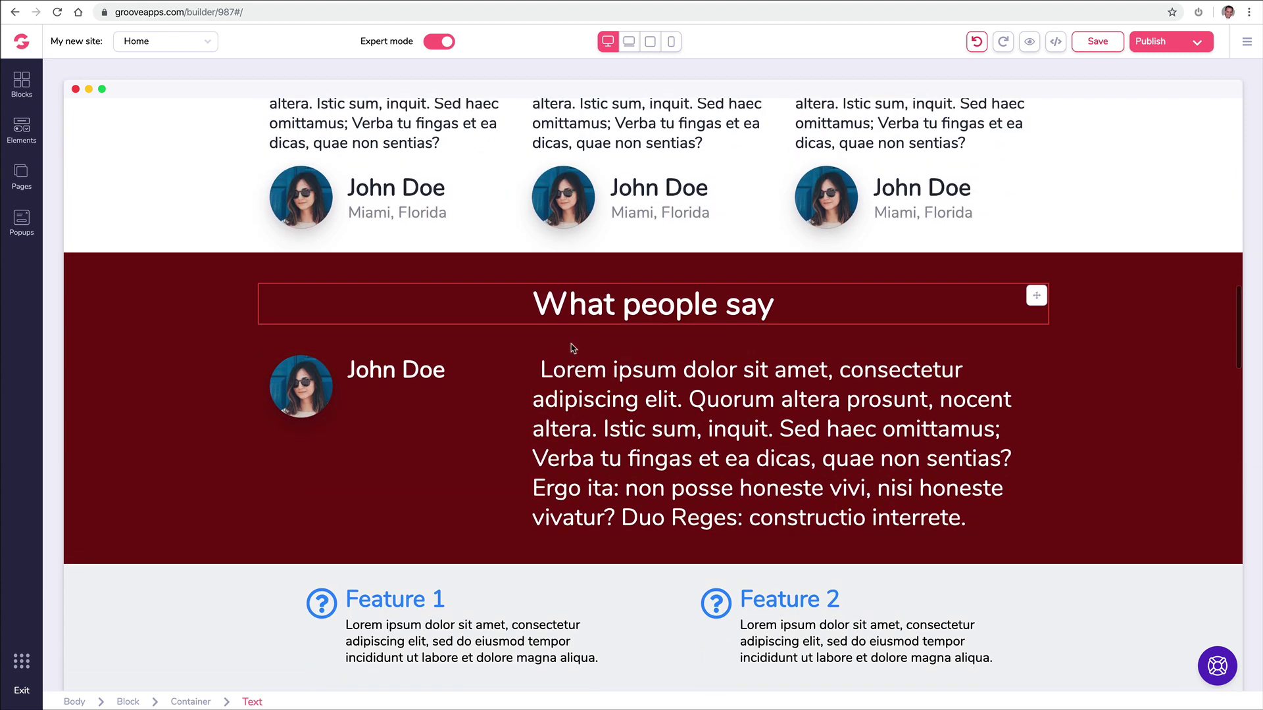
Step: Replace the What people say avatar with the man-in-suit photo from My Files
left_click(307, 387)
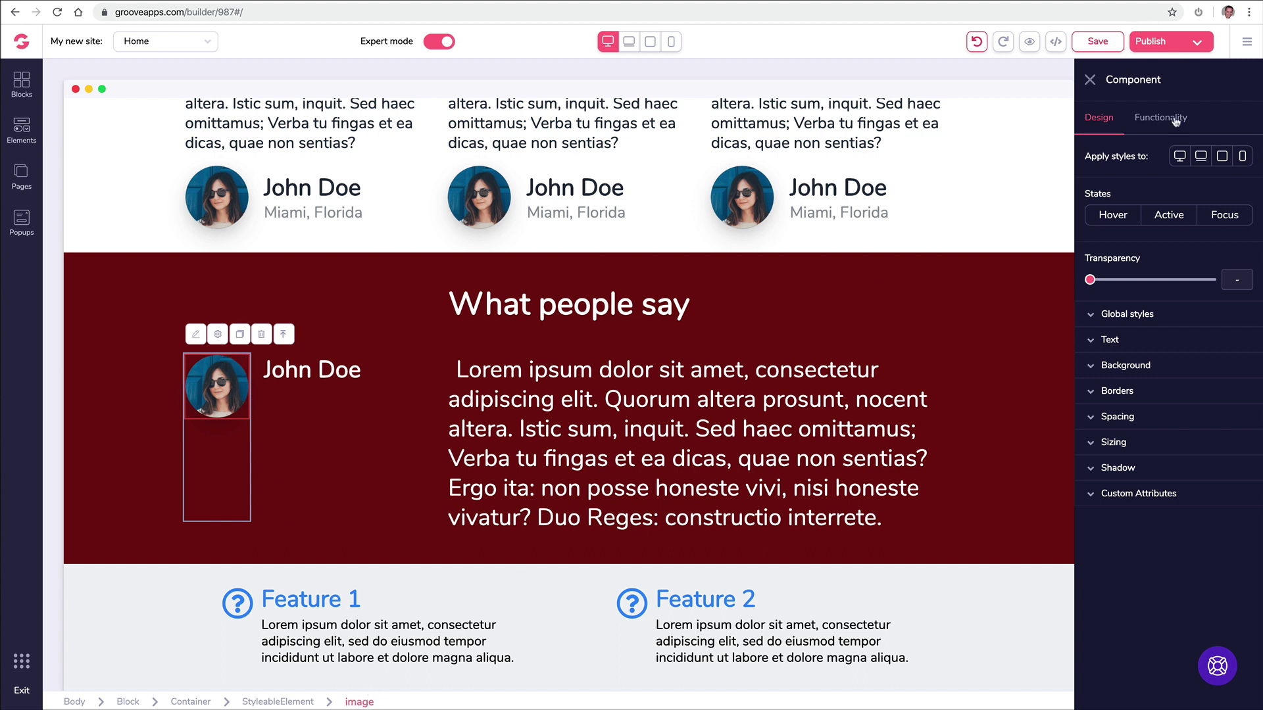
left_click(1171, 117)
left_click(1216, 193)
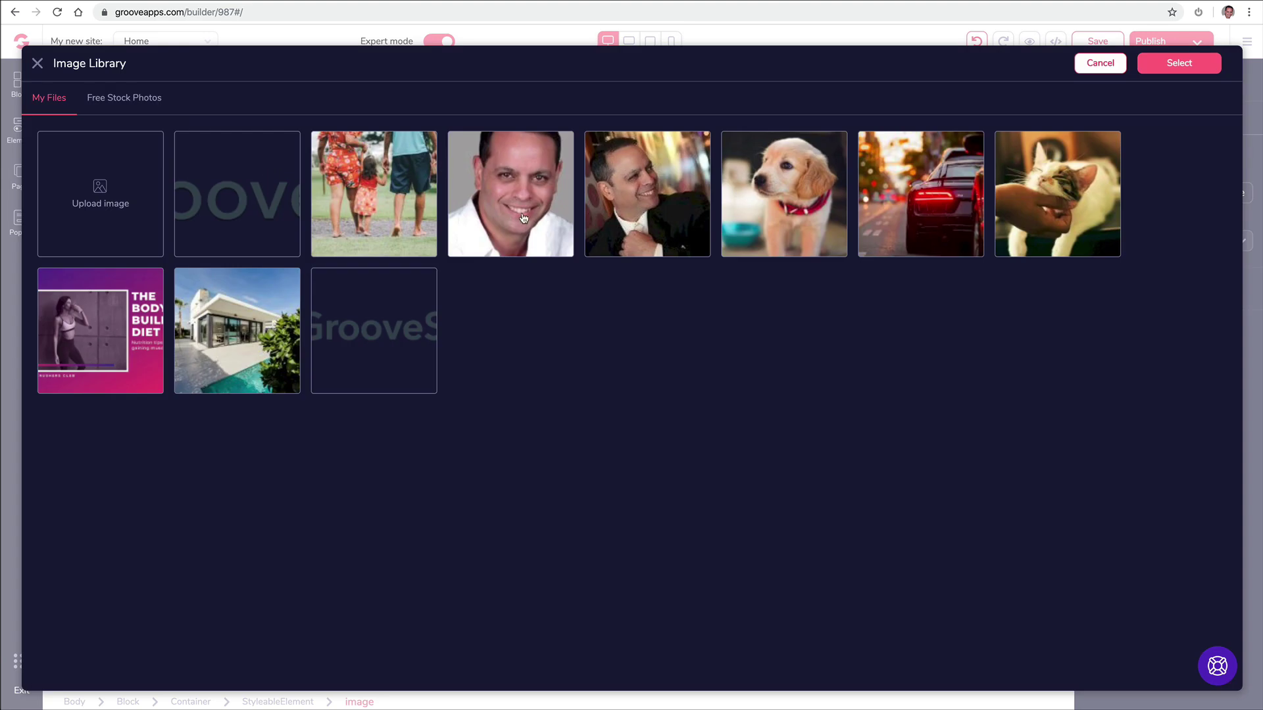
left_click(623, 202)
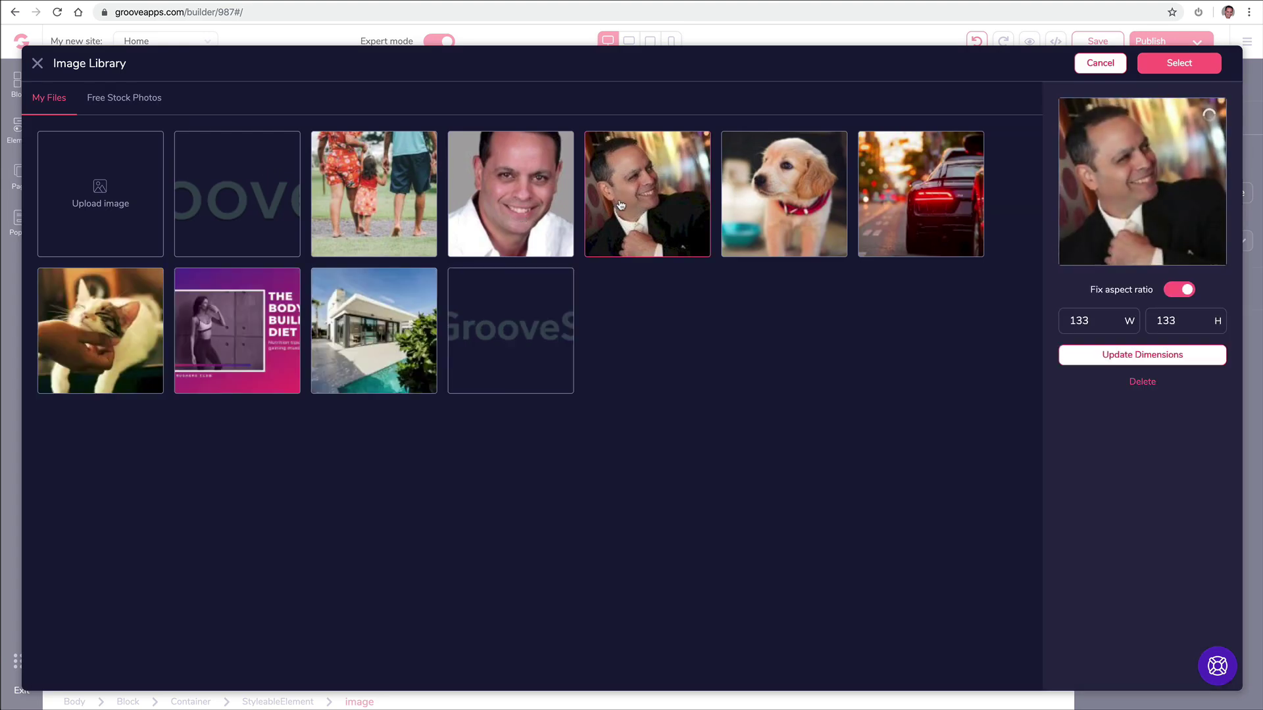
left_click(1166, 64)
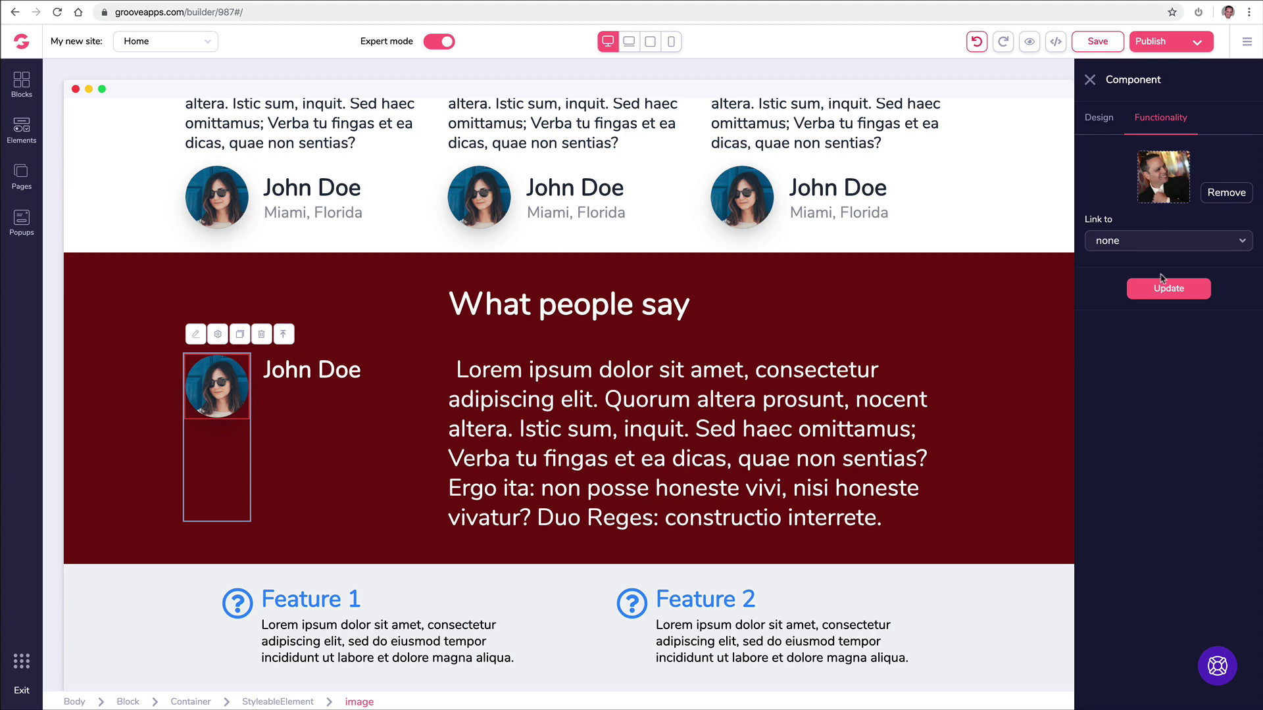
left_click(1167, 293)
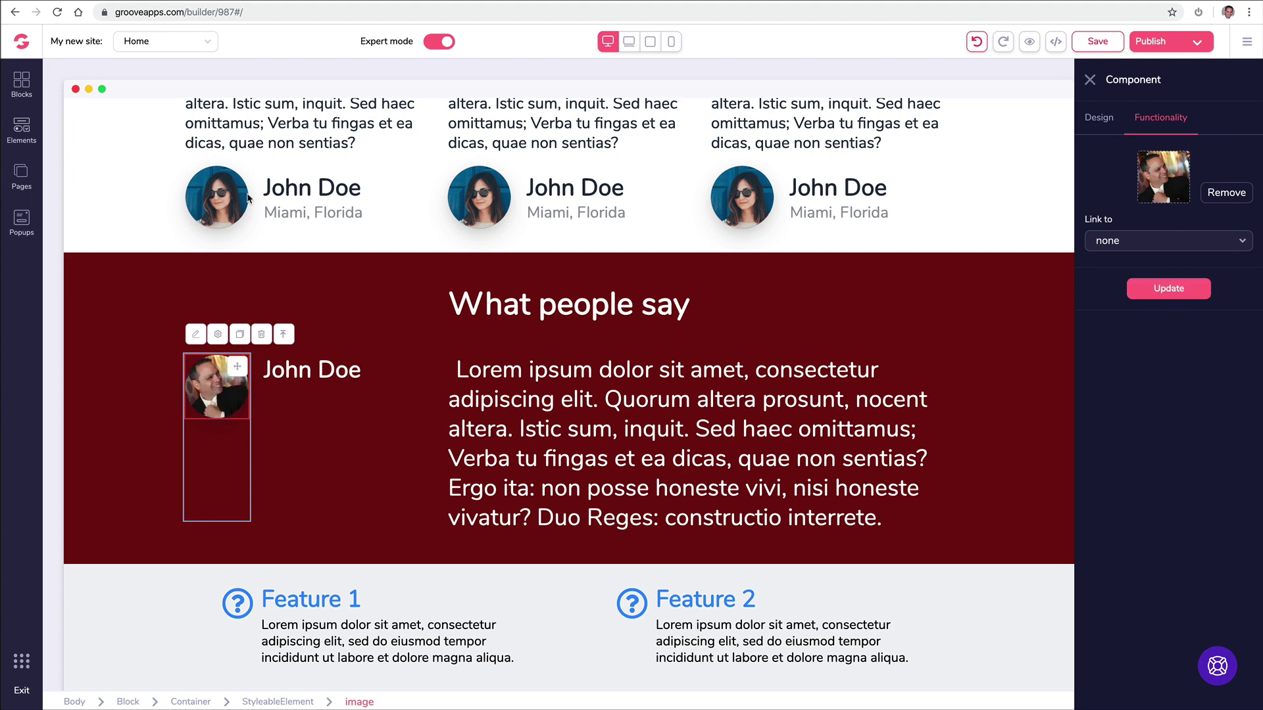
left_click(229, 197)
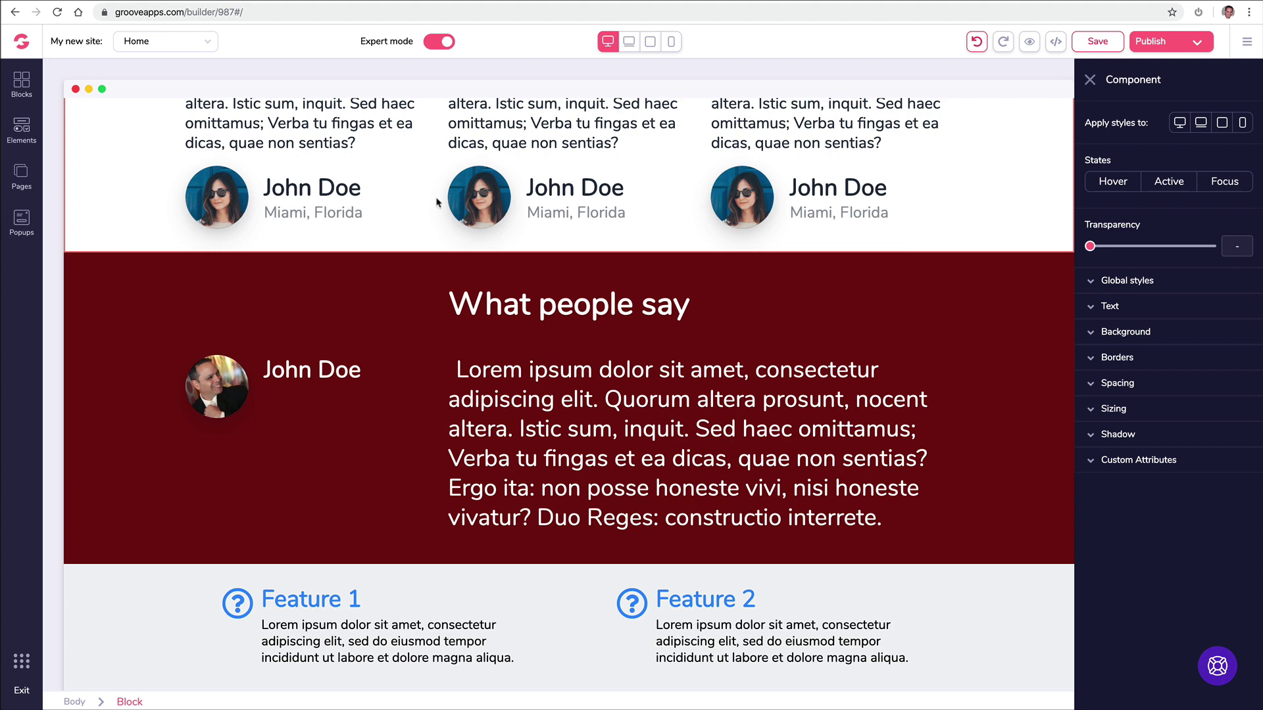
Step: Swap the middle card's woman avatar for the smiling man in a white shirt photo
left_click(477, 201)
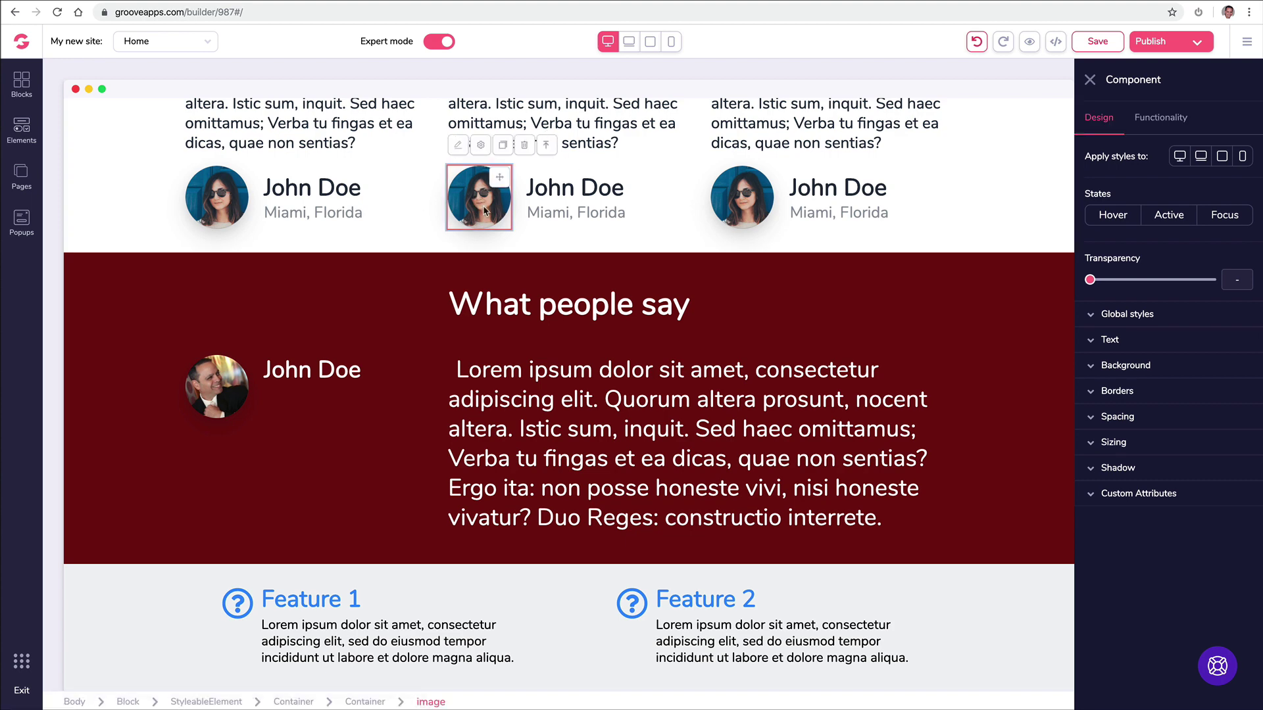
left_click(1163, 117)
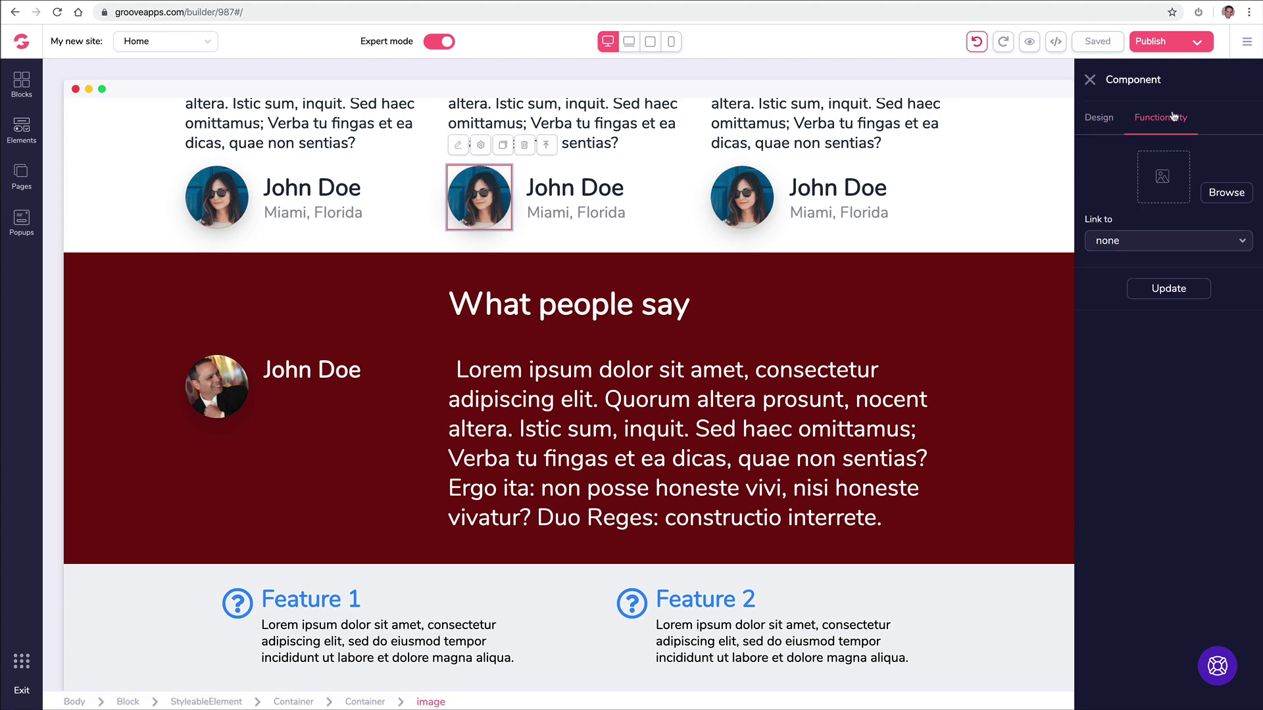
left_click(1226, 192)
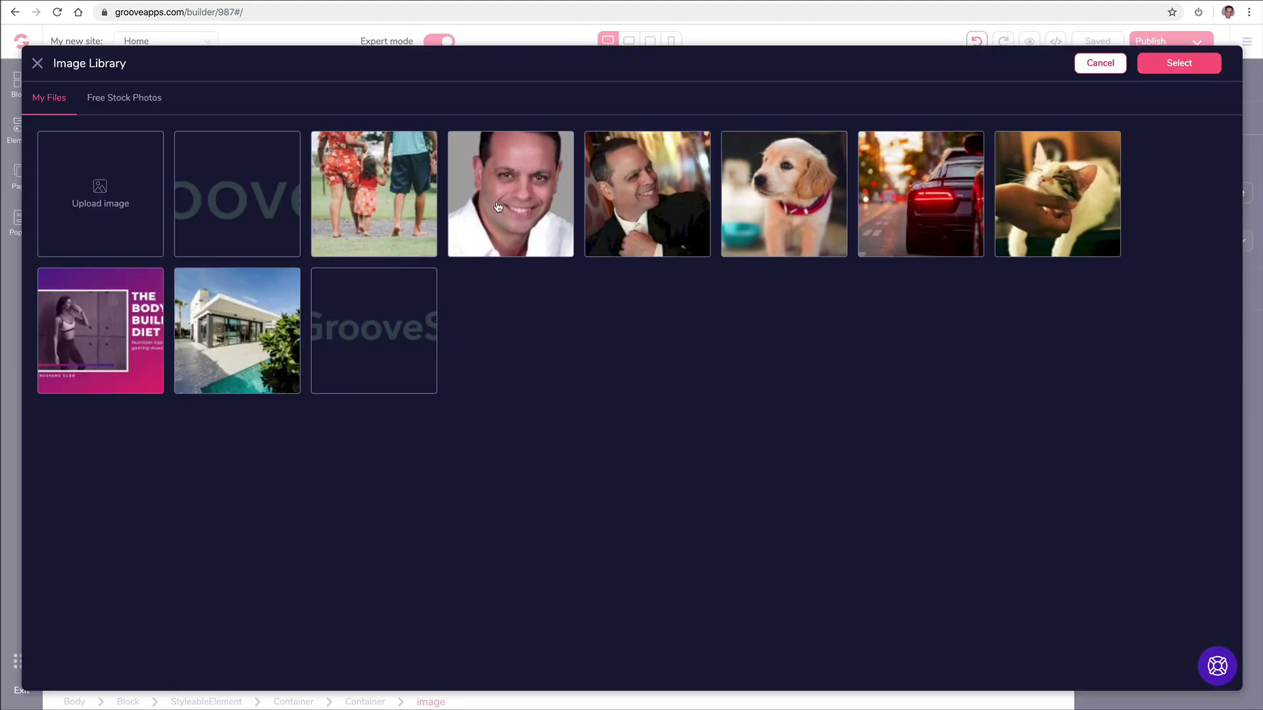
left_click(495, 205)
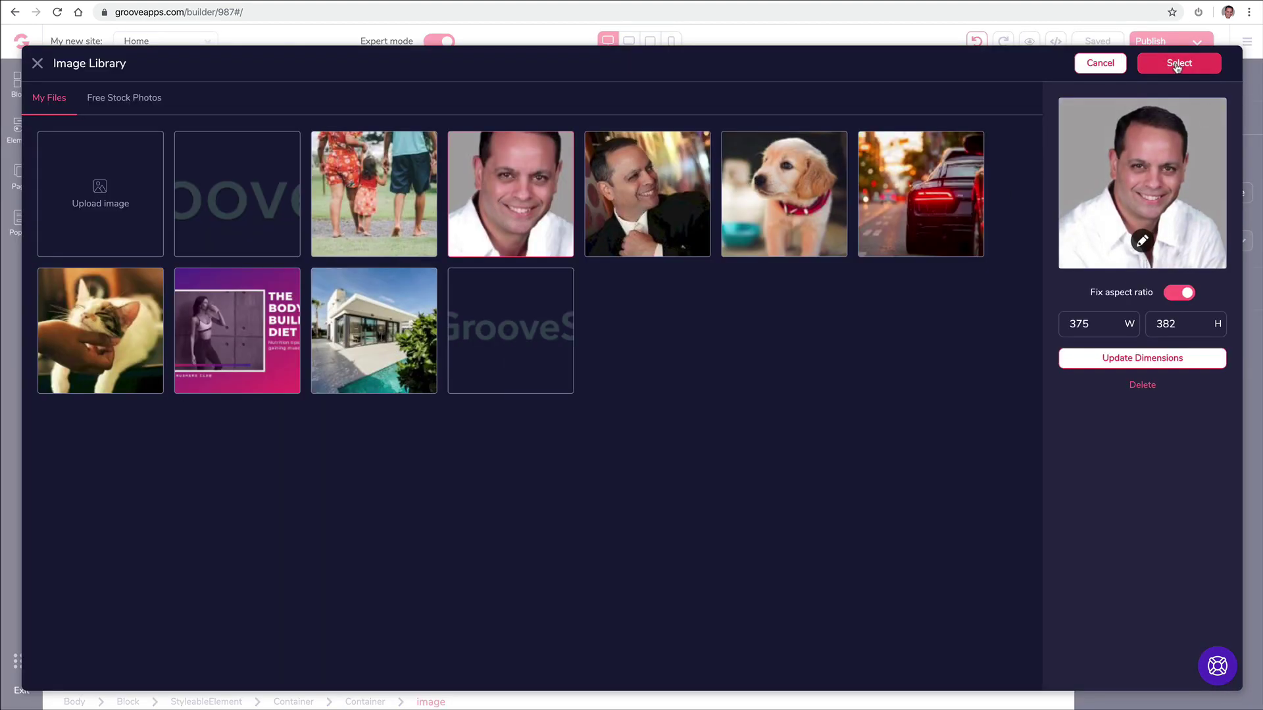
left_click(1178, 65)
left_click(1161, 293)
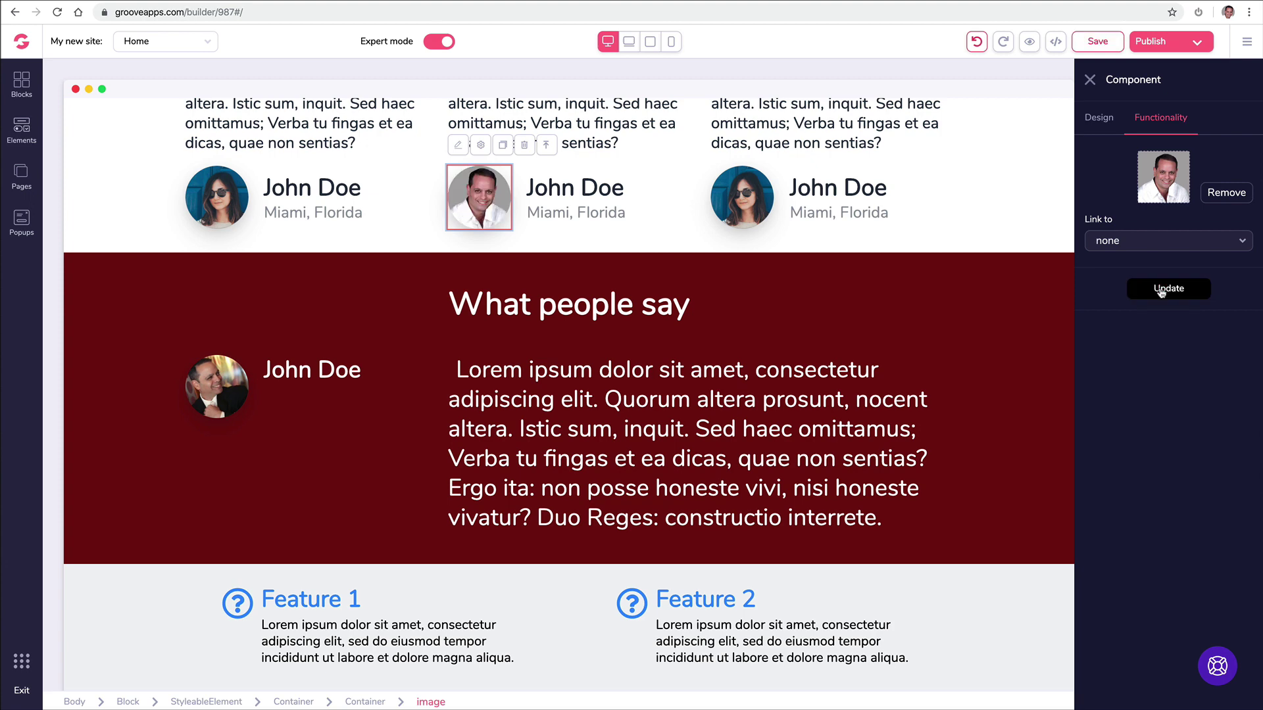
left_click(661, 209)
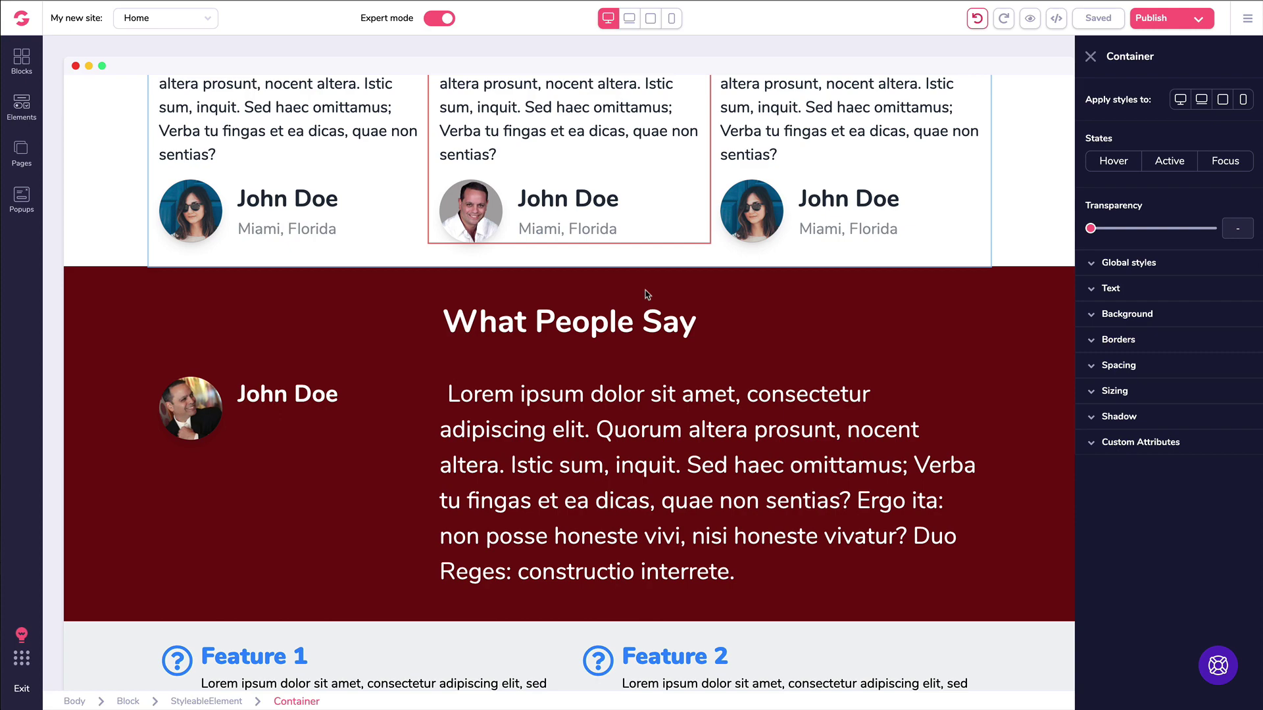
scroll(644, 294, "up", 1)
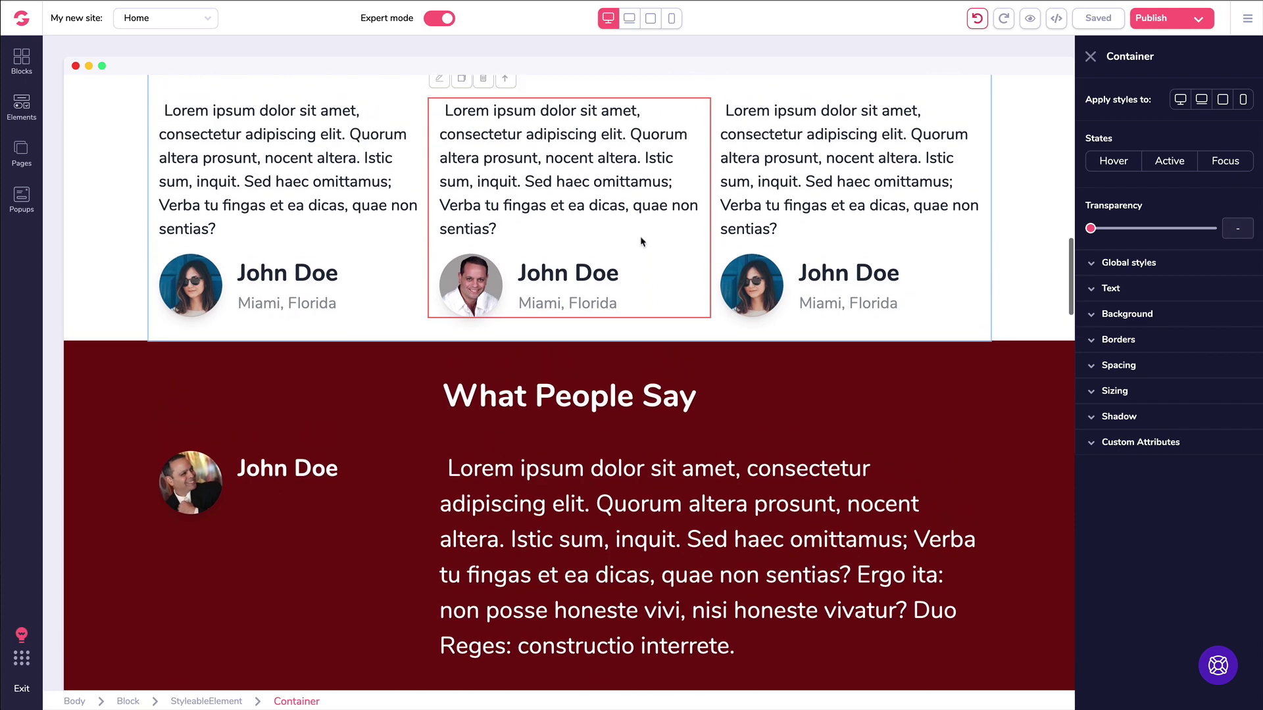
scroll(642, 290, "up", 7)
scroll(641, 241, "up", 10)
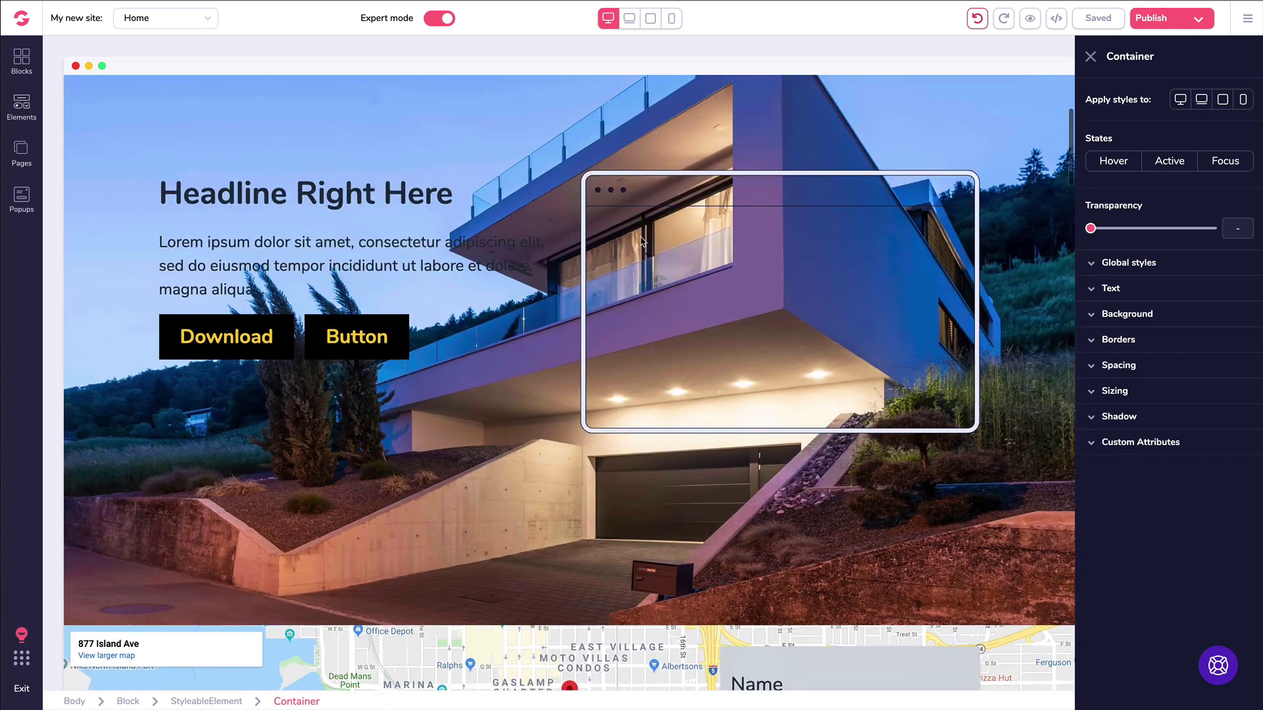
scroll(617, 206, "down", 10)
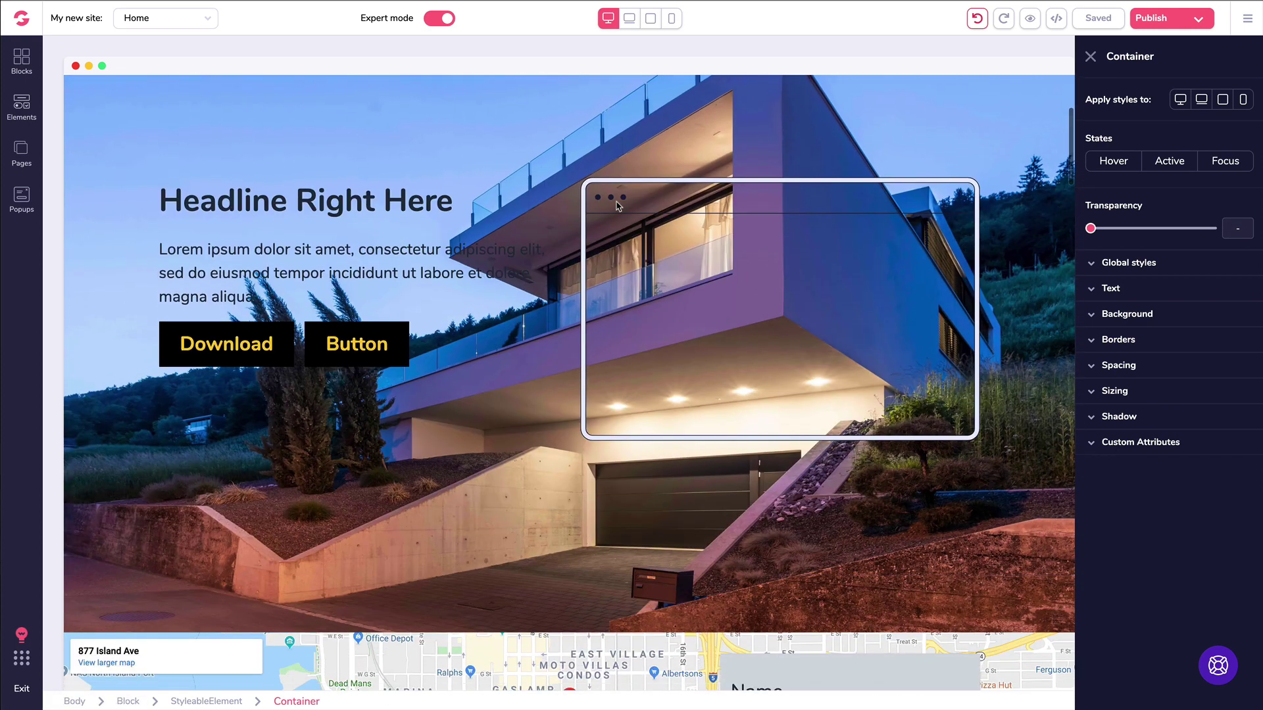
scroll(617, 206, "down", 8)
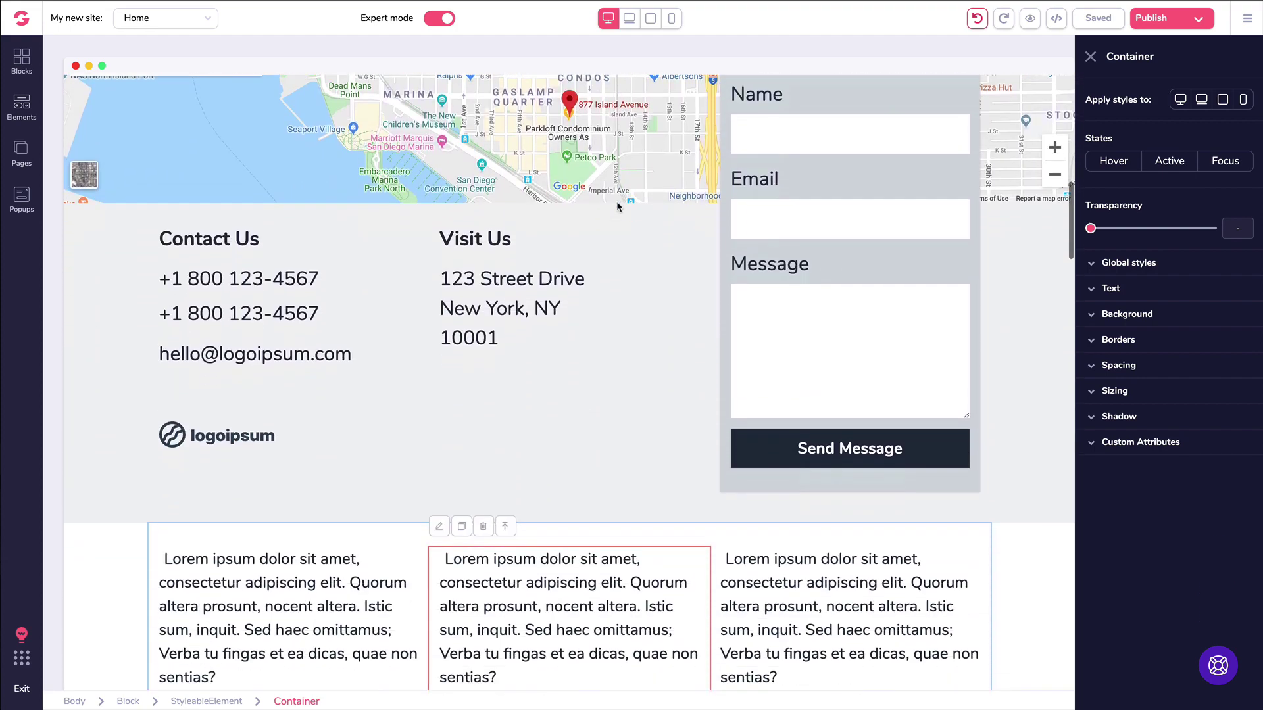
scroll(617, 208, "down", 5)
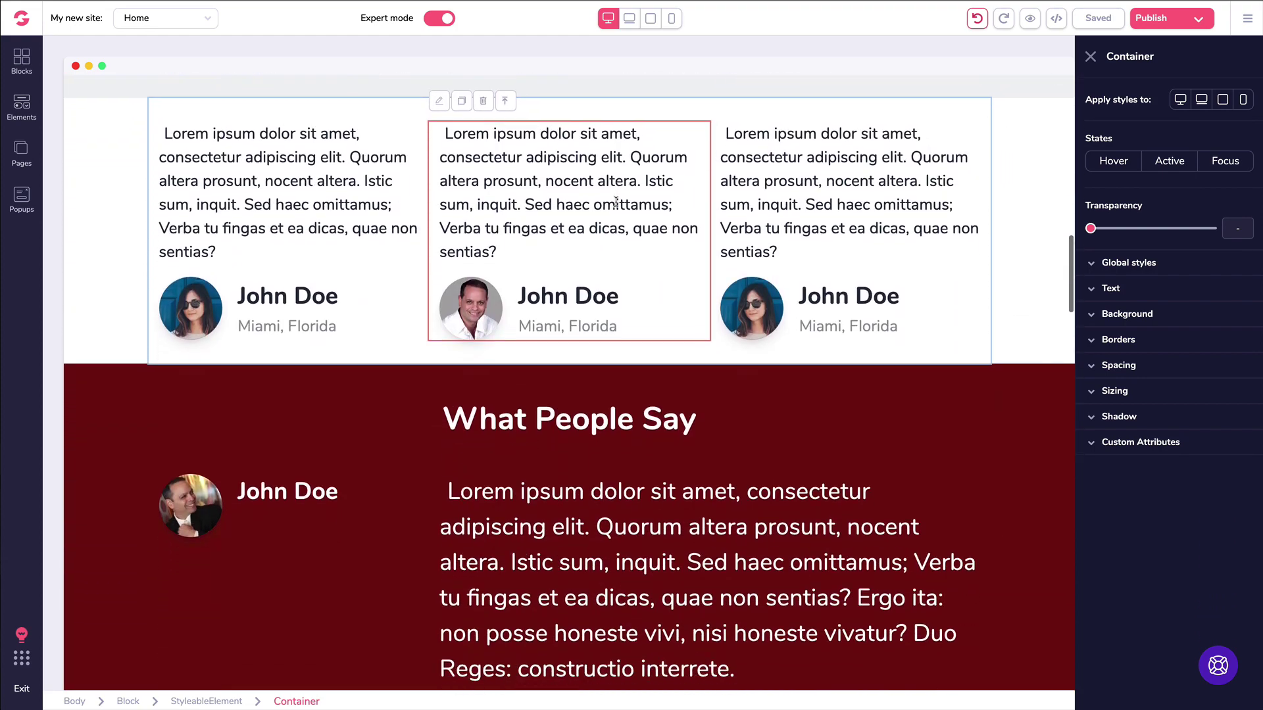
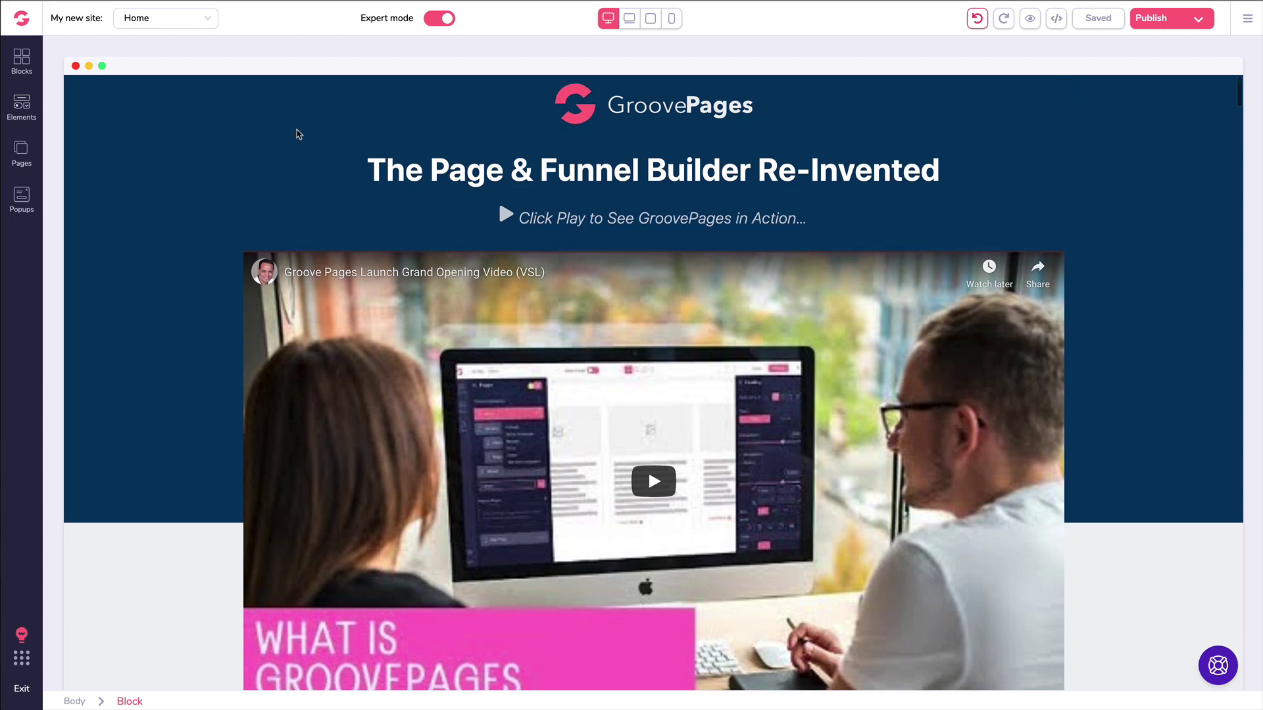
Step: Scroll through the Home page and try dragging the bonuses heading below its paragraph
scroll(296, 132, "down", 1)
scroll(281, 137, "down", 5)
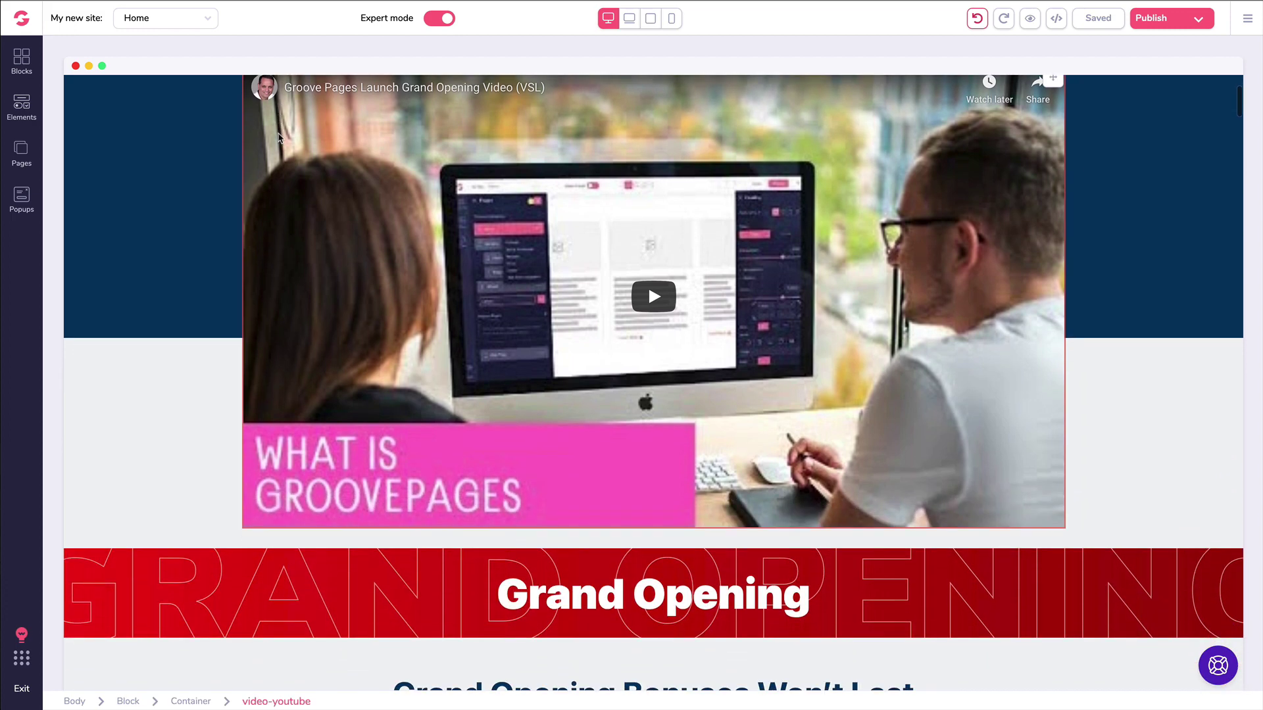
scroll(265, 139, "down", 9)
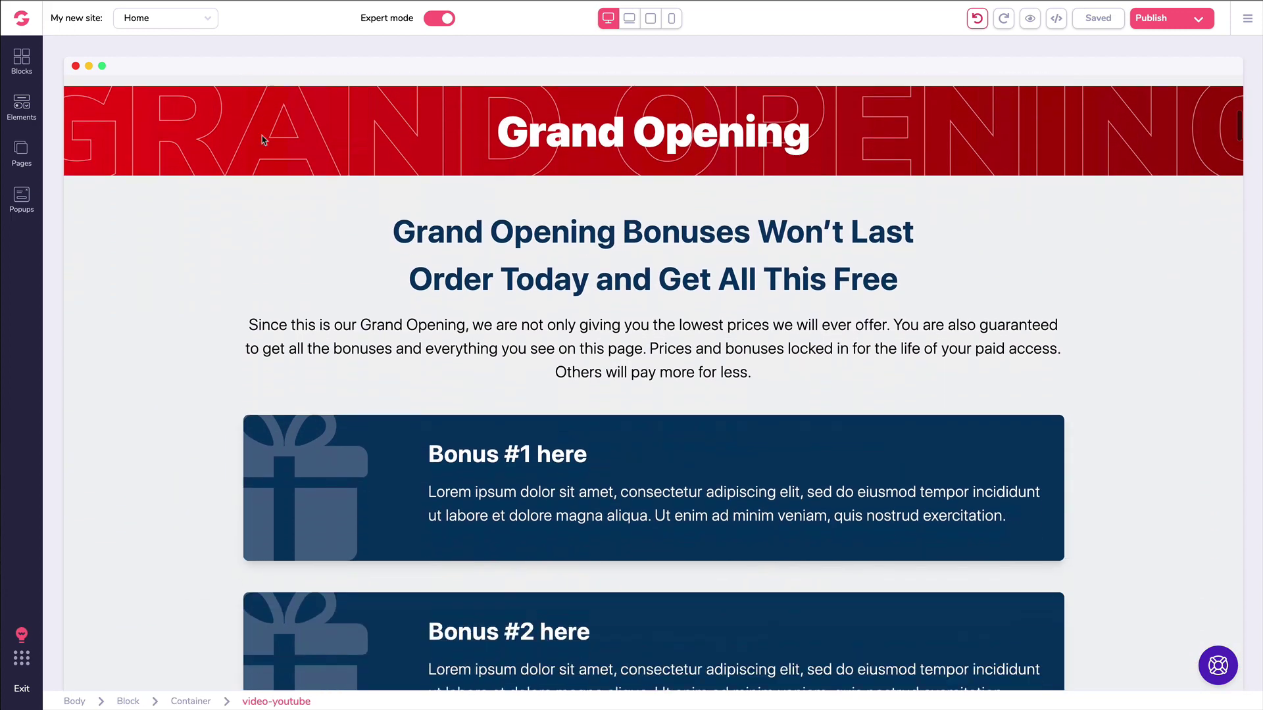
scroll(191, 165, "down", 9)
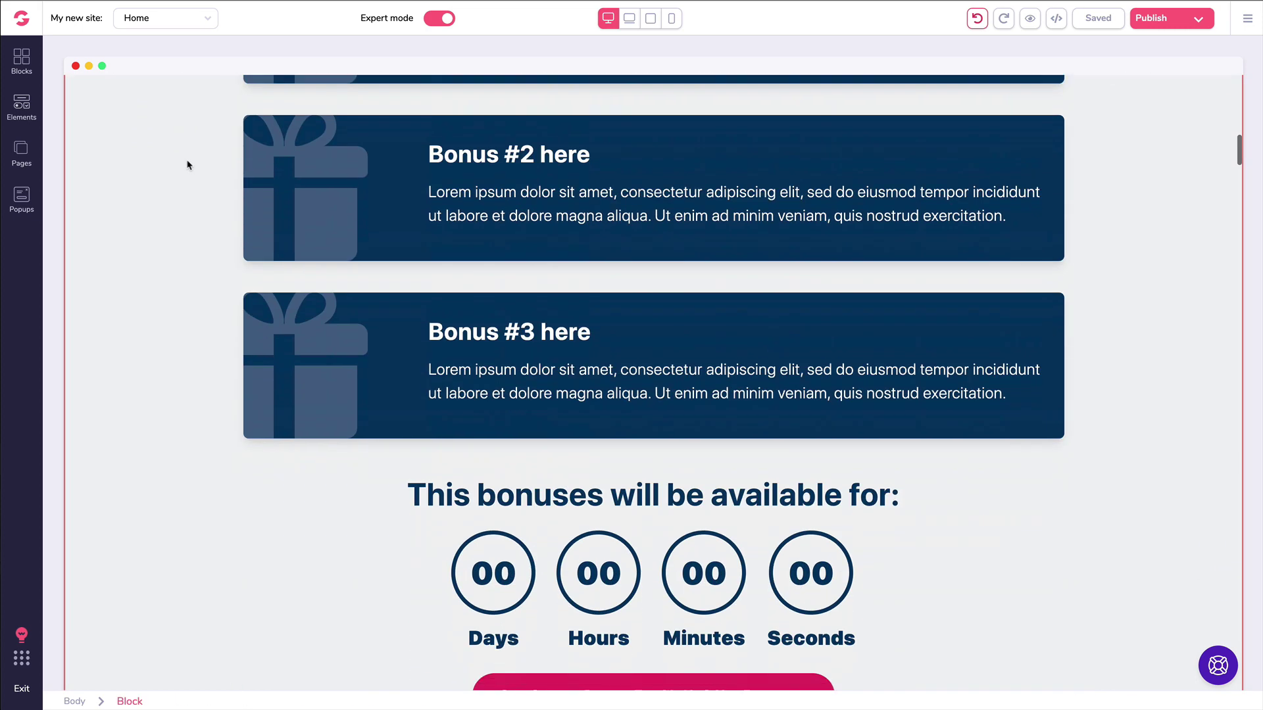
scroll(191, 164, "down", 12)
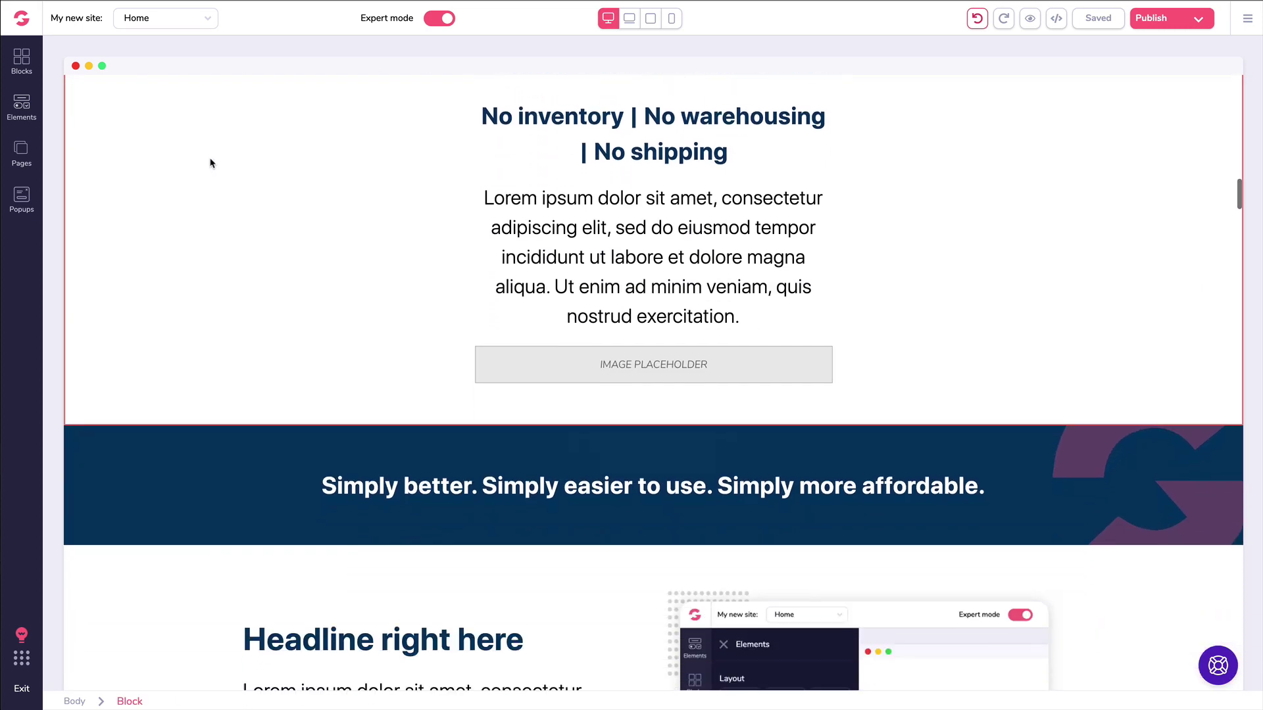
scroll(213, 159, "down", 15)
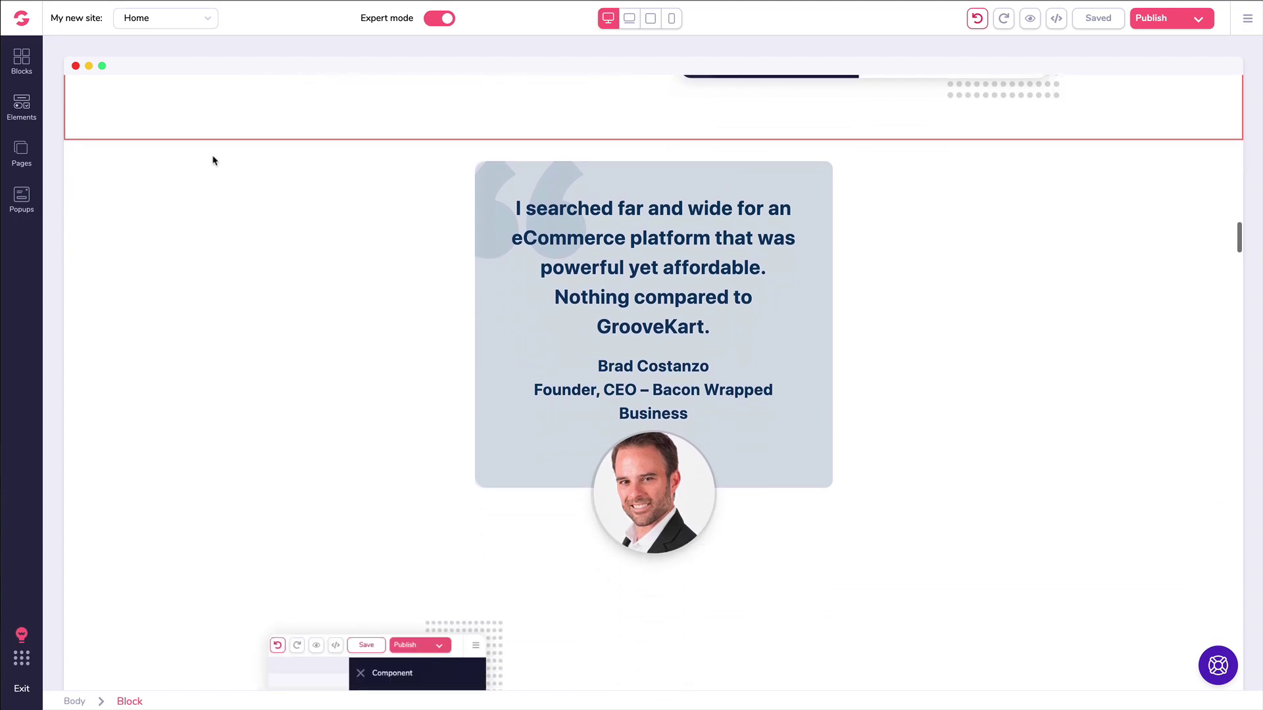
scroll(226, 163, "down", 14)
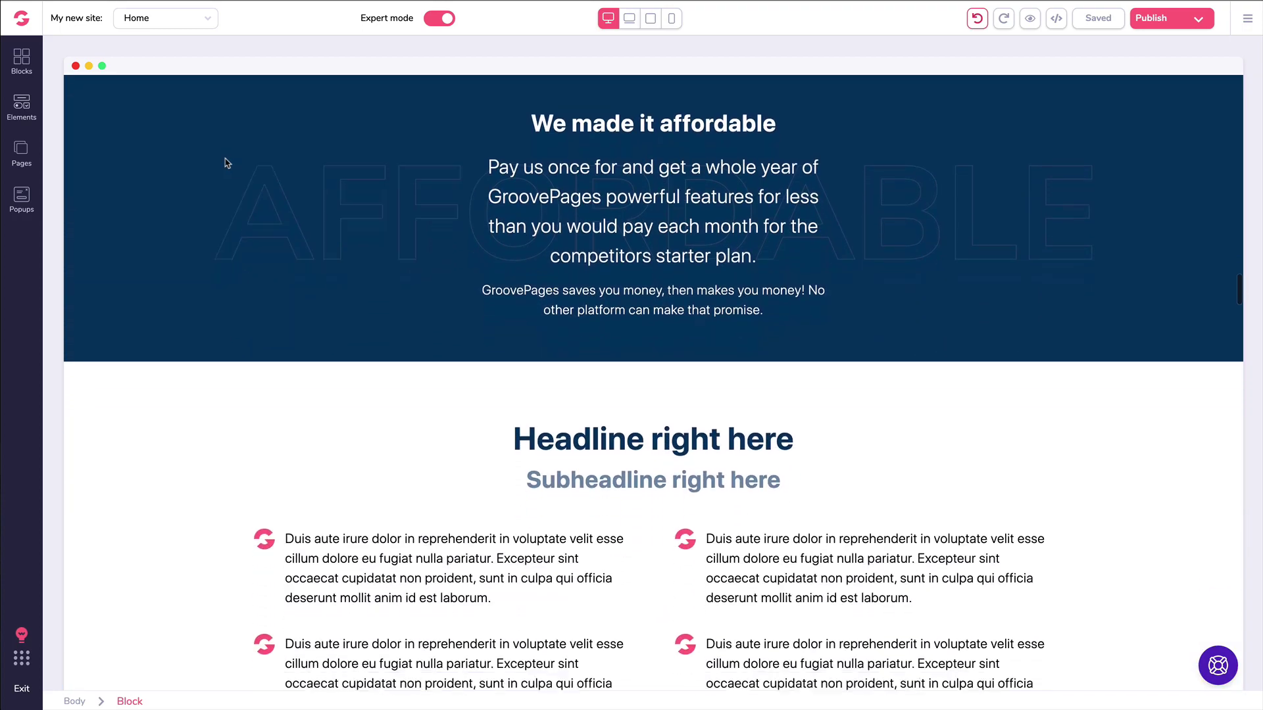
scroll(227, 163, "down", 15)
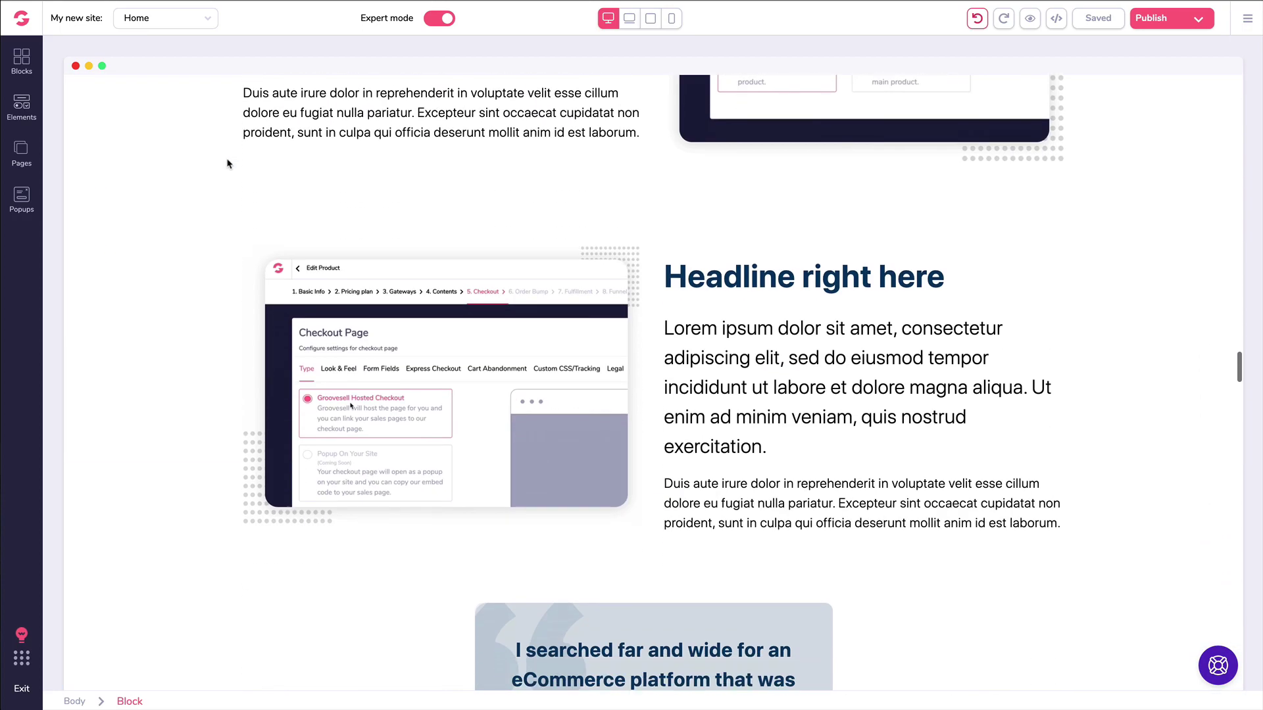
scroll(231, 172, "down", 15)
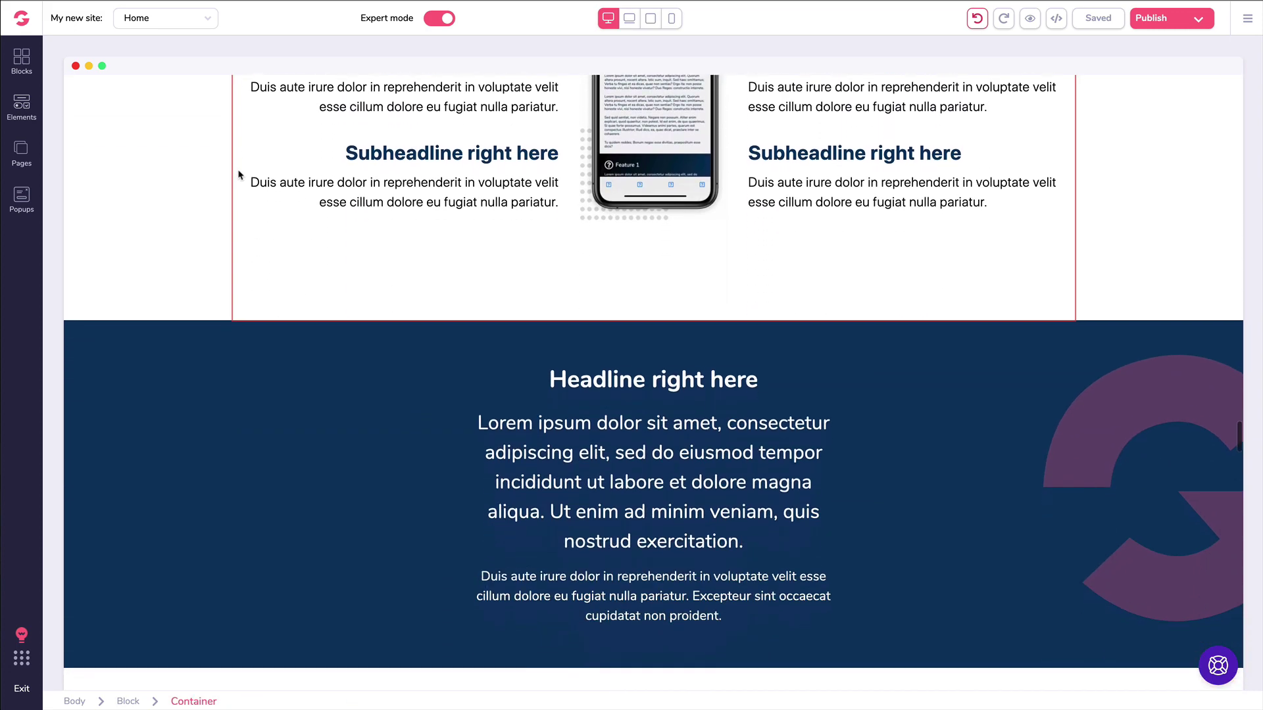
scroll(632, 207, "down", 1)
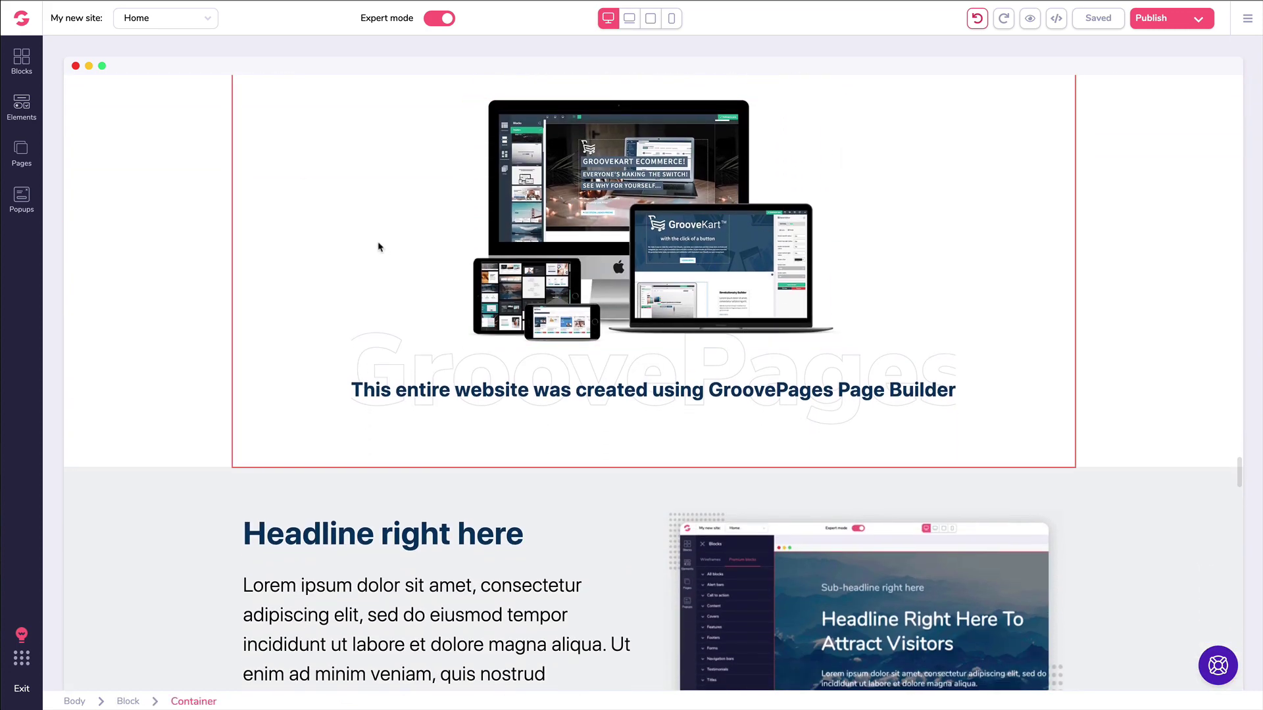
scroll(375, 234, "down", 3)
scroll(369, 231, "down", 15)
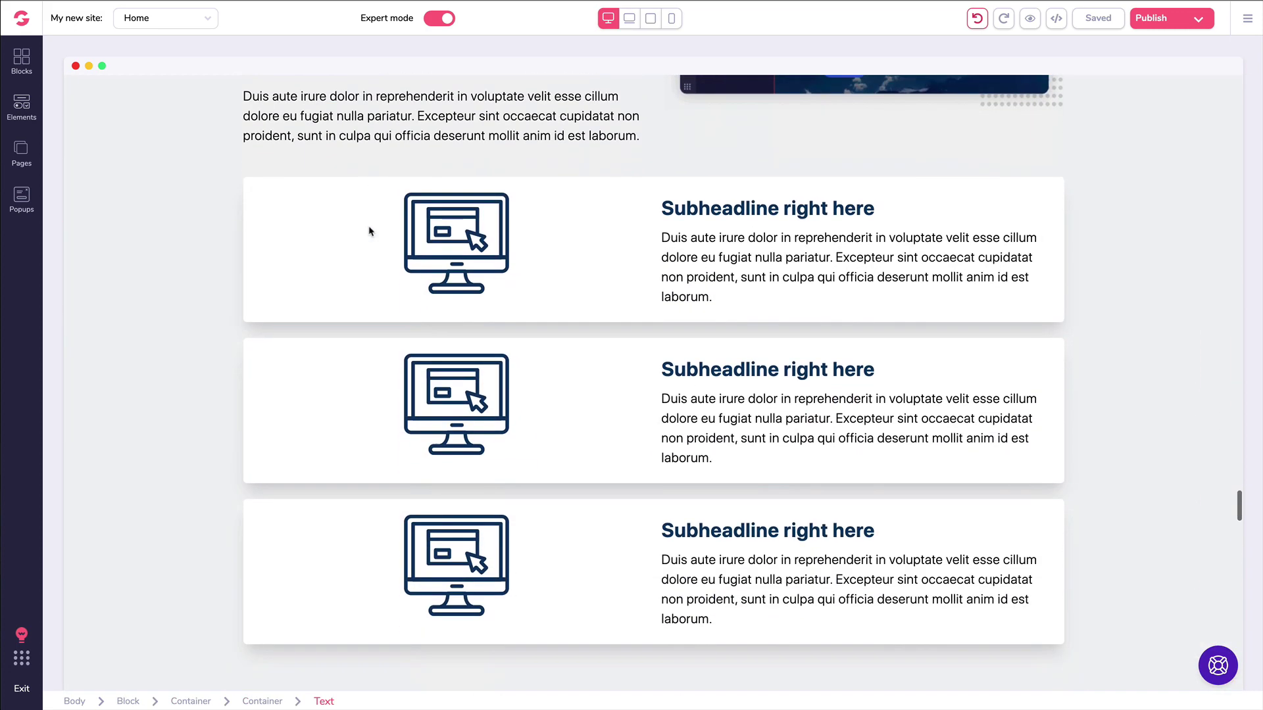
scroll(369, 231, "down", 5)
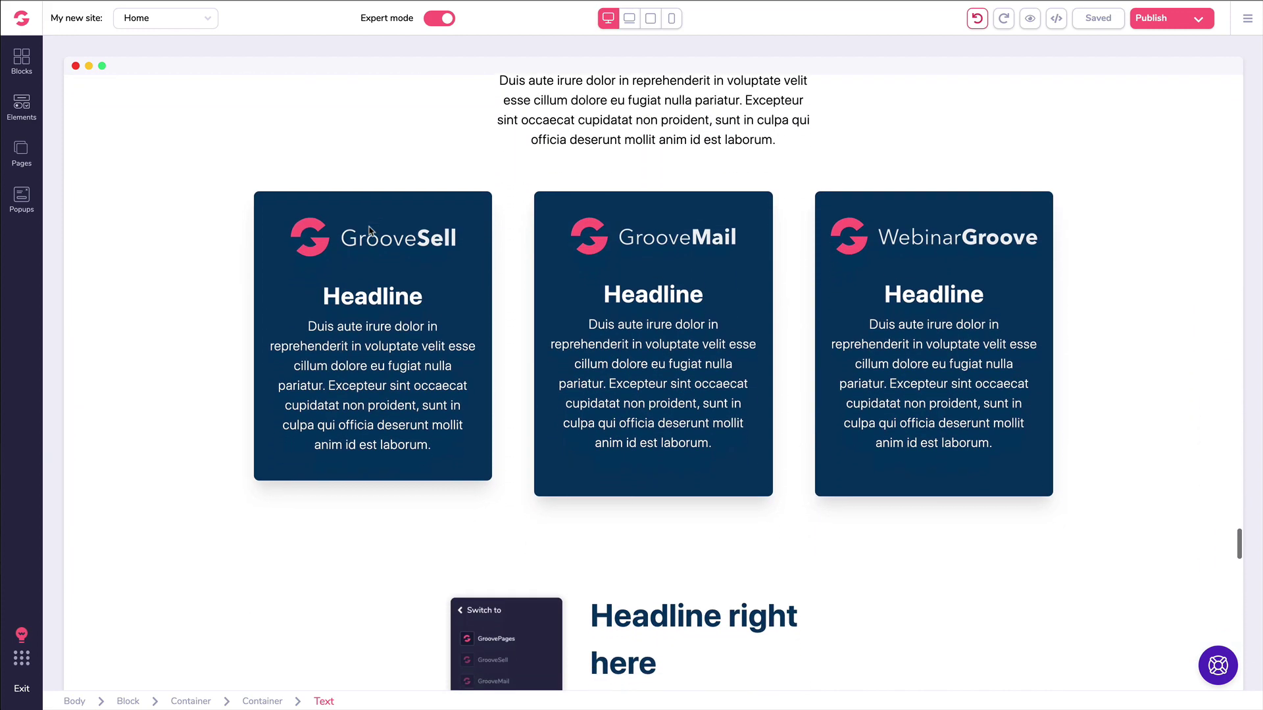
scroll(369, 231, "down", 12)
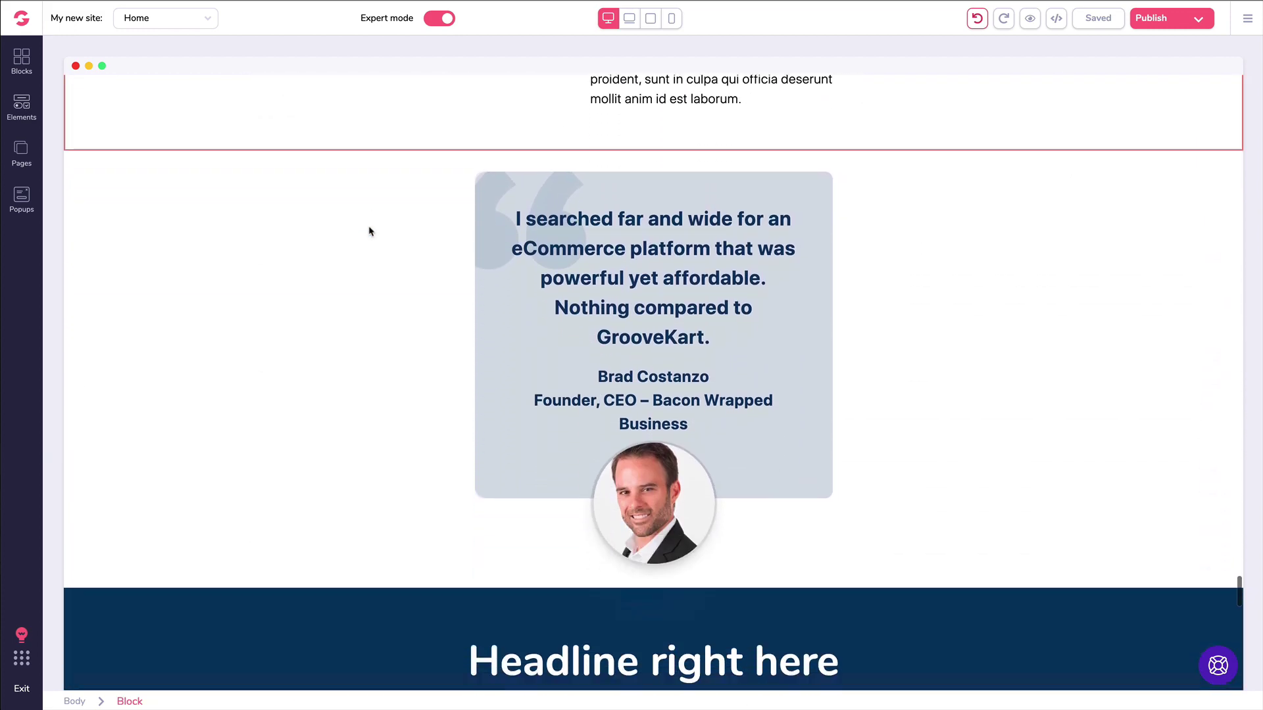
scroll(369, 231, "down", 11)
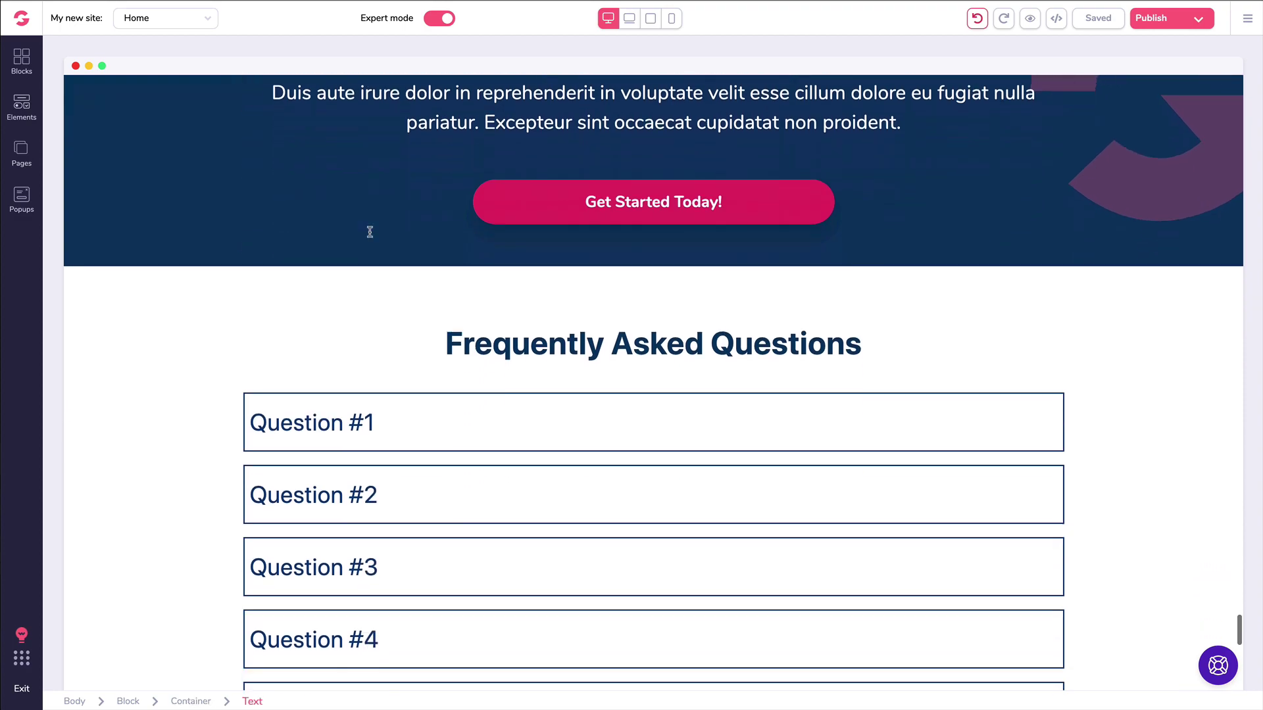
scroll(371, 241, "down", 6)
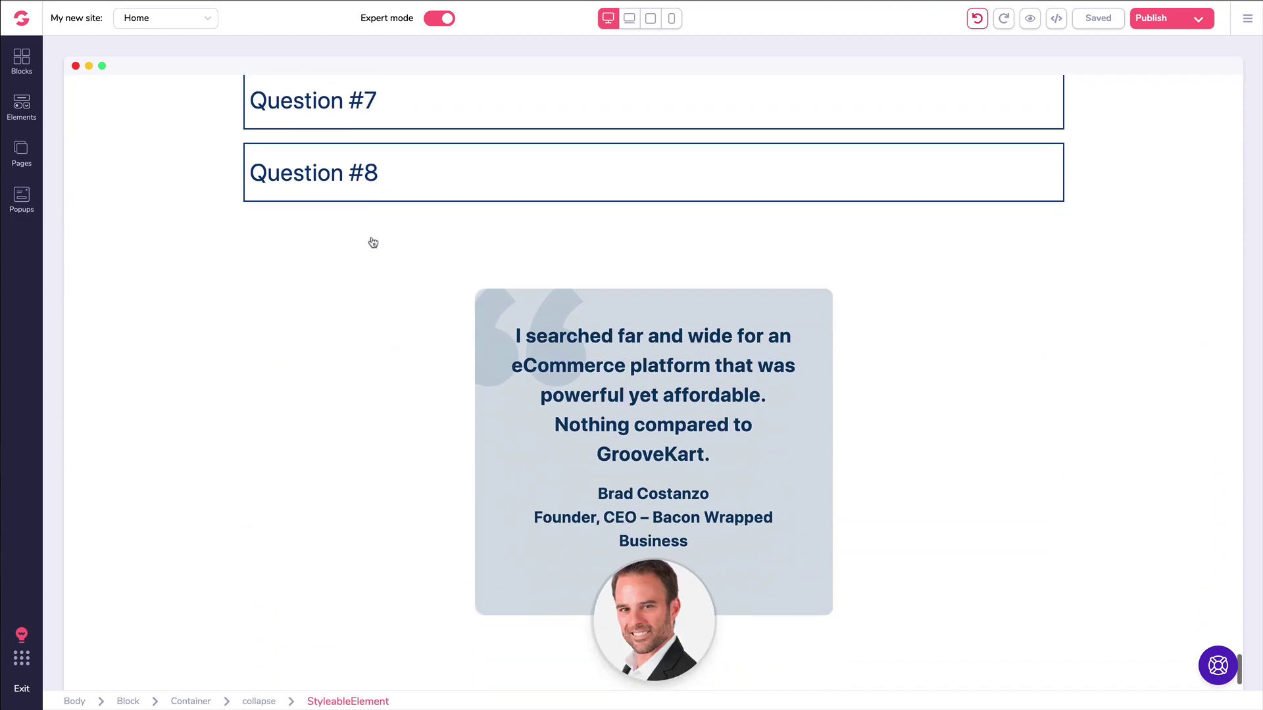
scroll(372, 241, "up", 20)
scroll(372, 242, "up", 20)
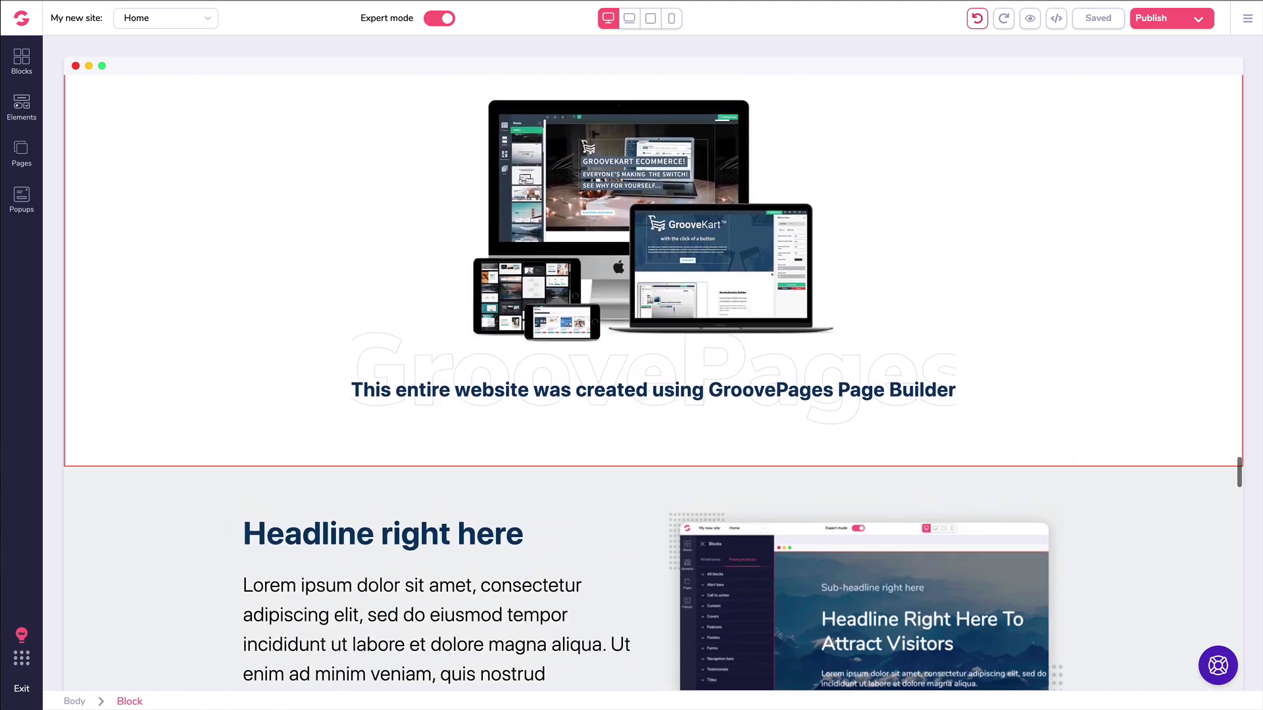
scroll(1249, 290, "up", 10)
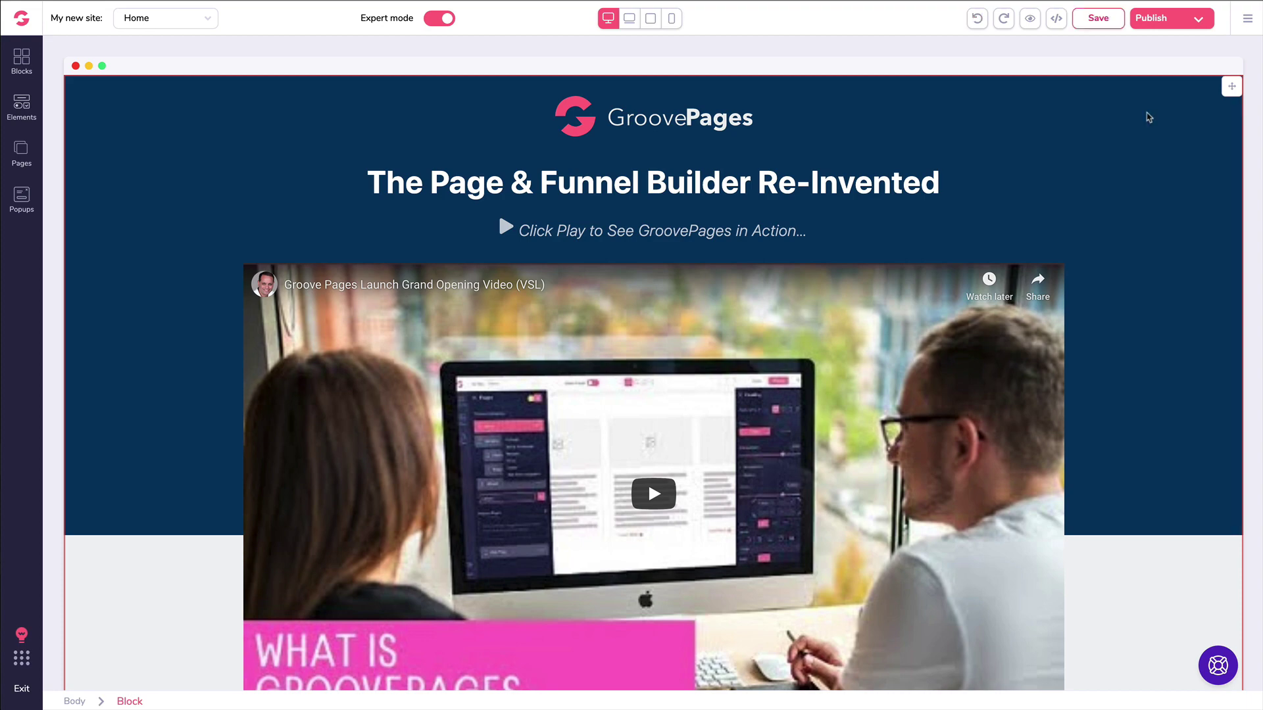
scroll(1147, 121, "down", 9)
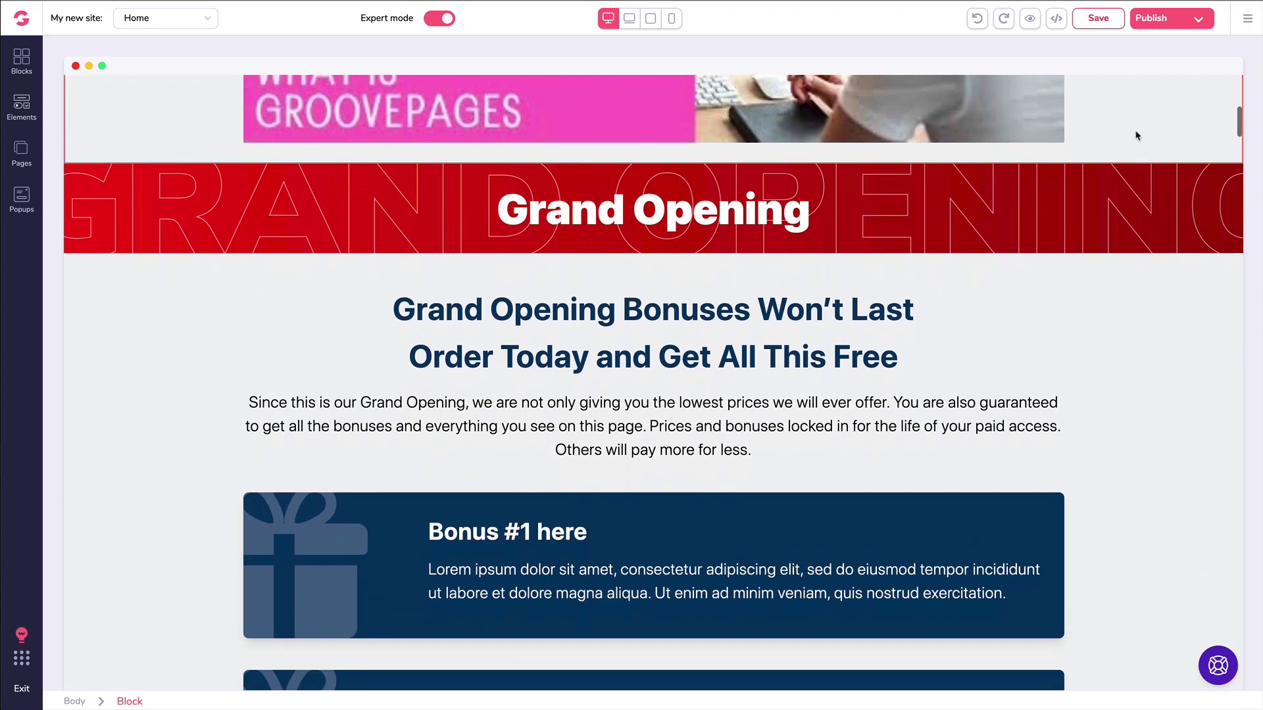
scroll(1137, 135, "down", 2)
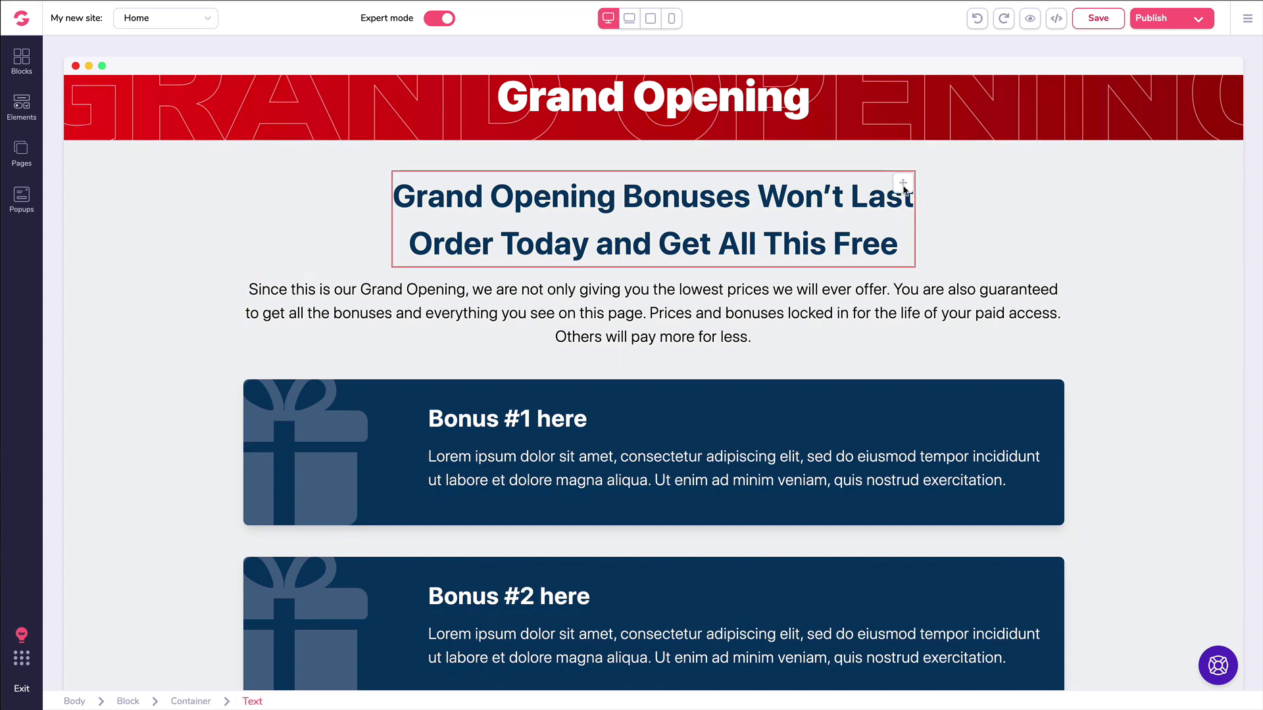
mouse_move(904, 191)
left_mouse_down()
mouse_move(897, 311)
mouse_move(903, 175)
mouse_move(903, 186)
left_mouse_up()
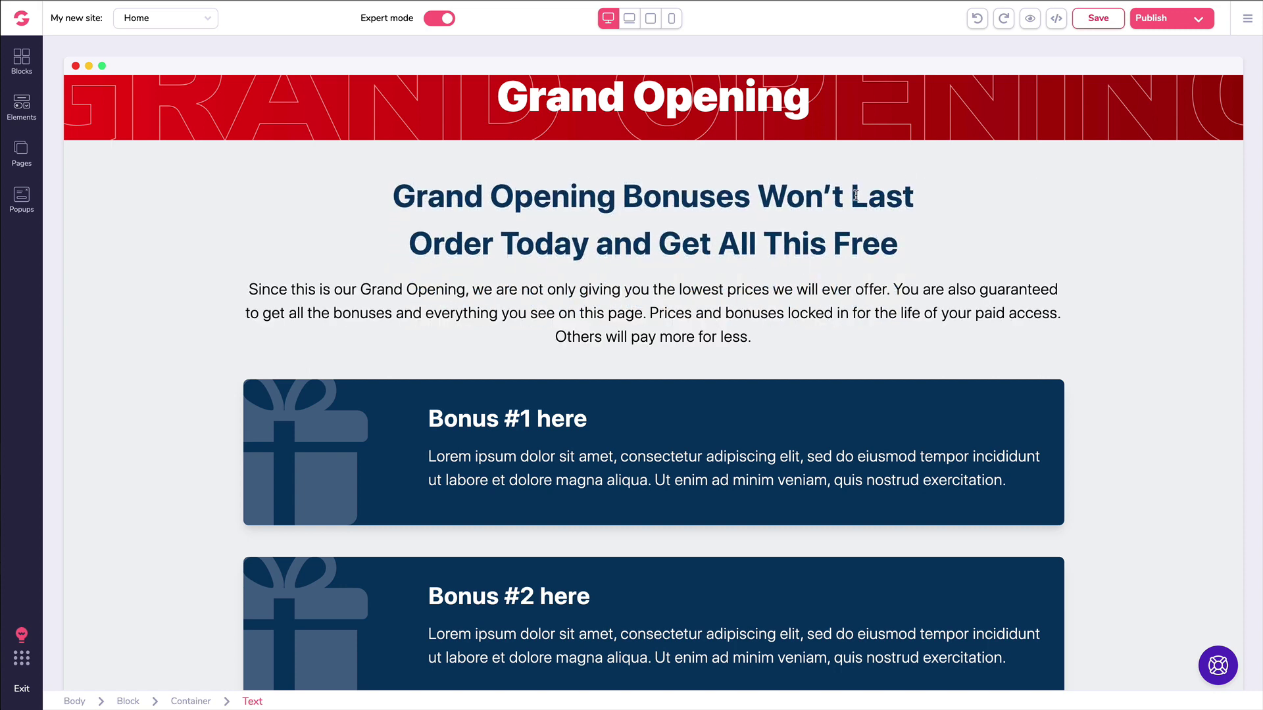
scroll(856, 195, "up", 3)
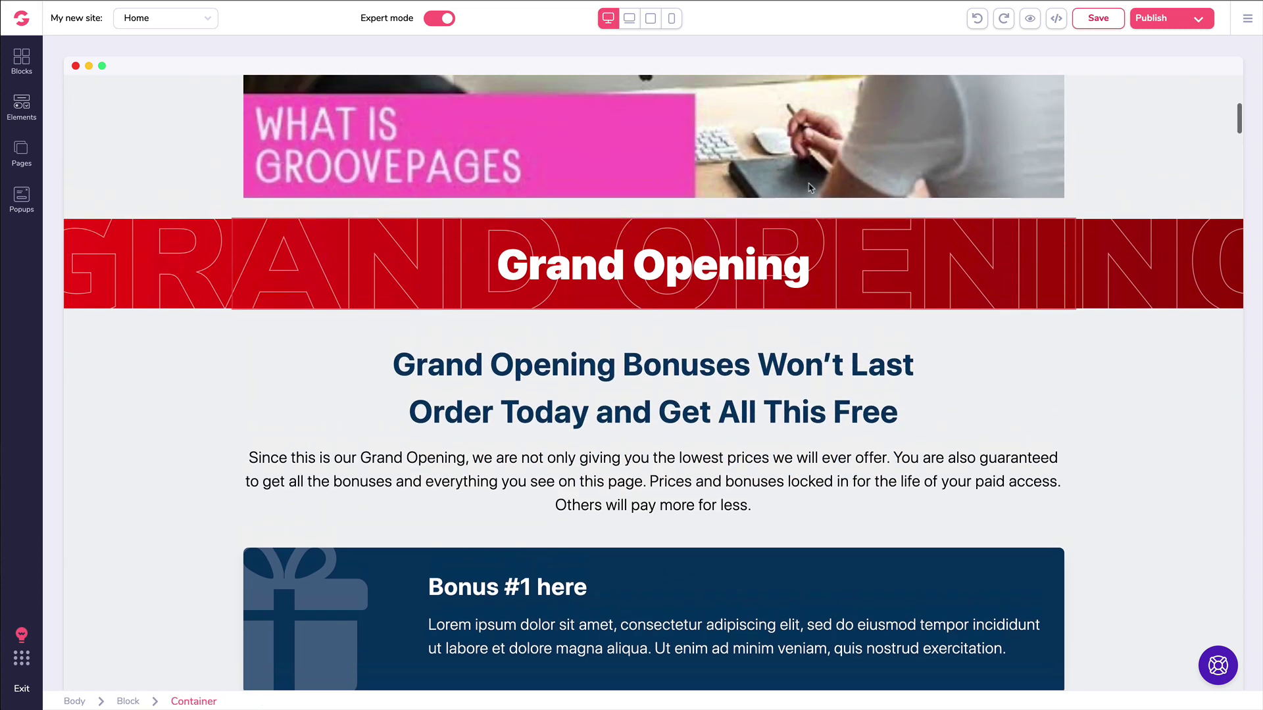
scroll(811, 189, "up", 8)
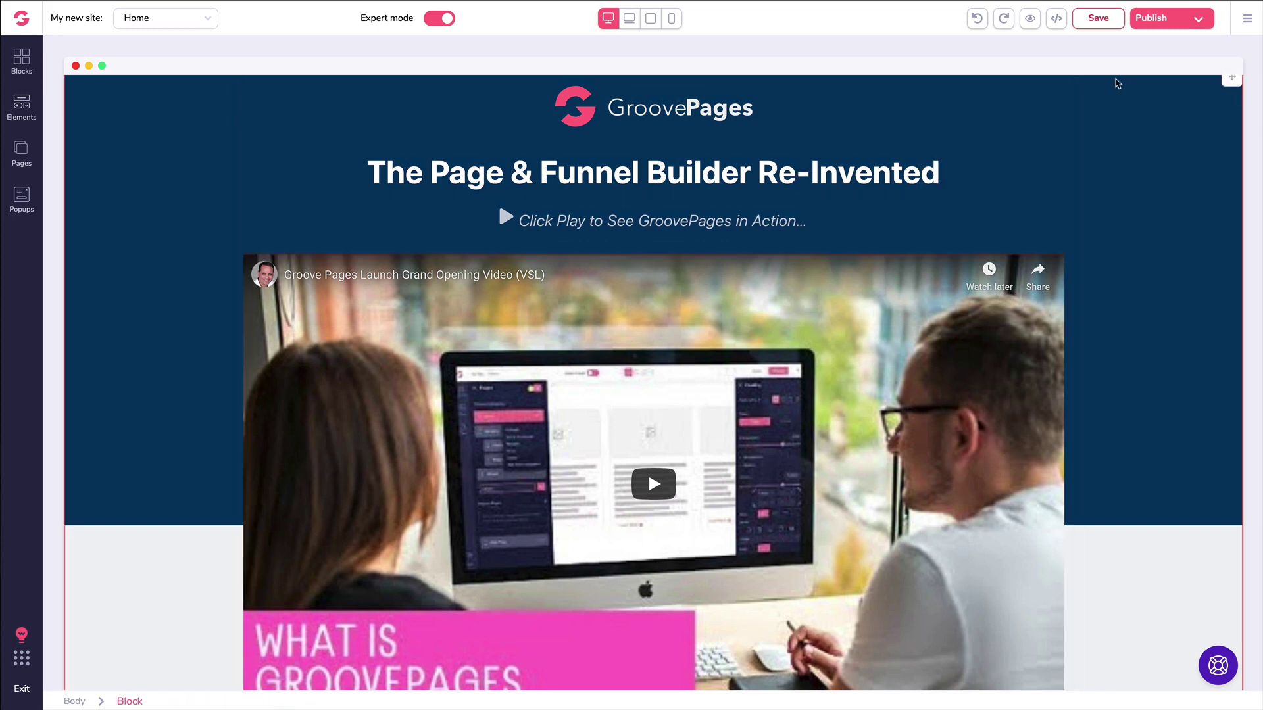
Step: Duplicate the GroovePages header logo, then delete the duplicated copy
left_click(1113, 123)
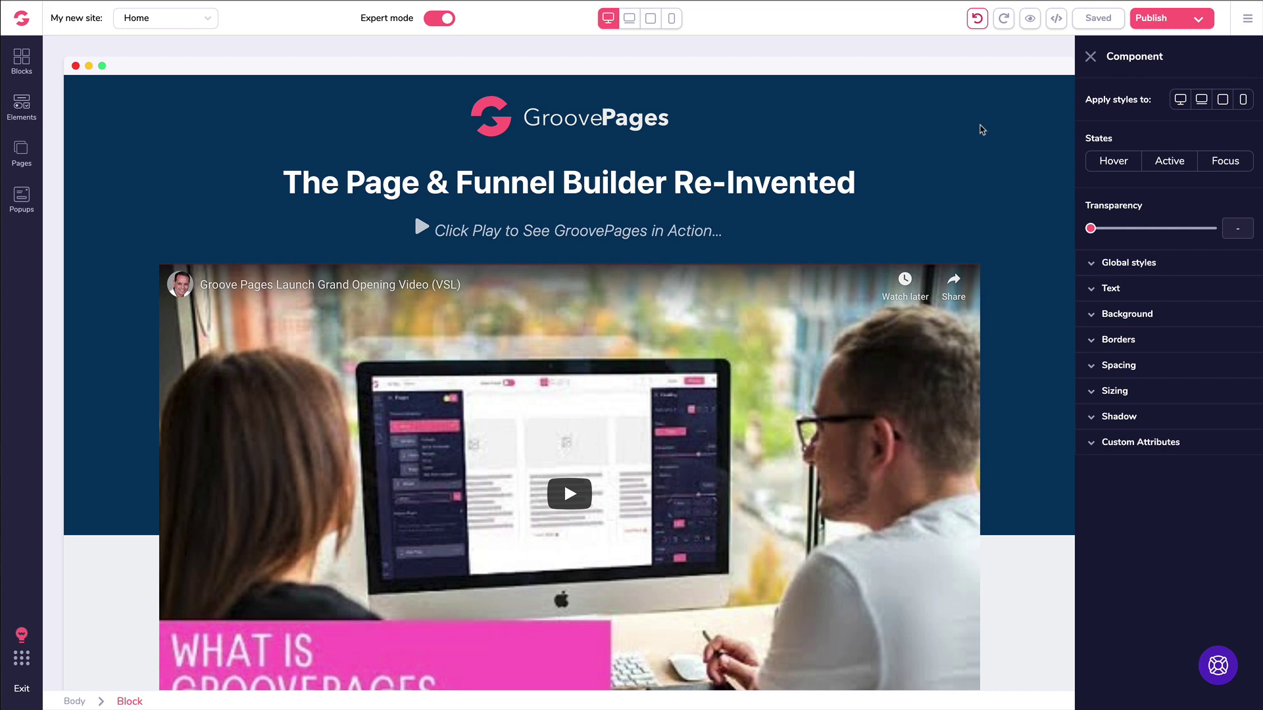
left_click(527, 125)
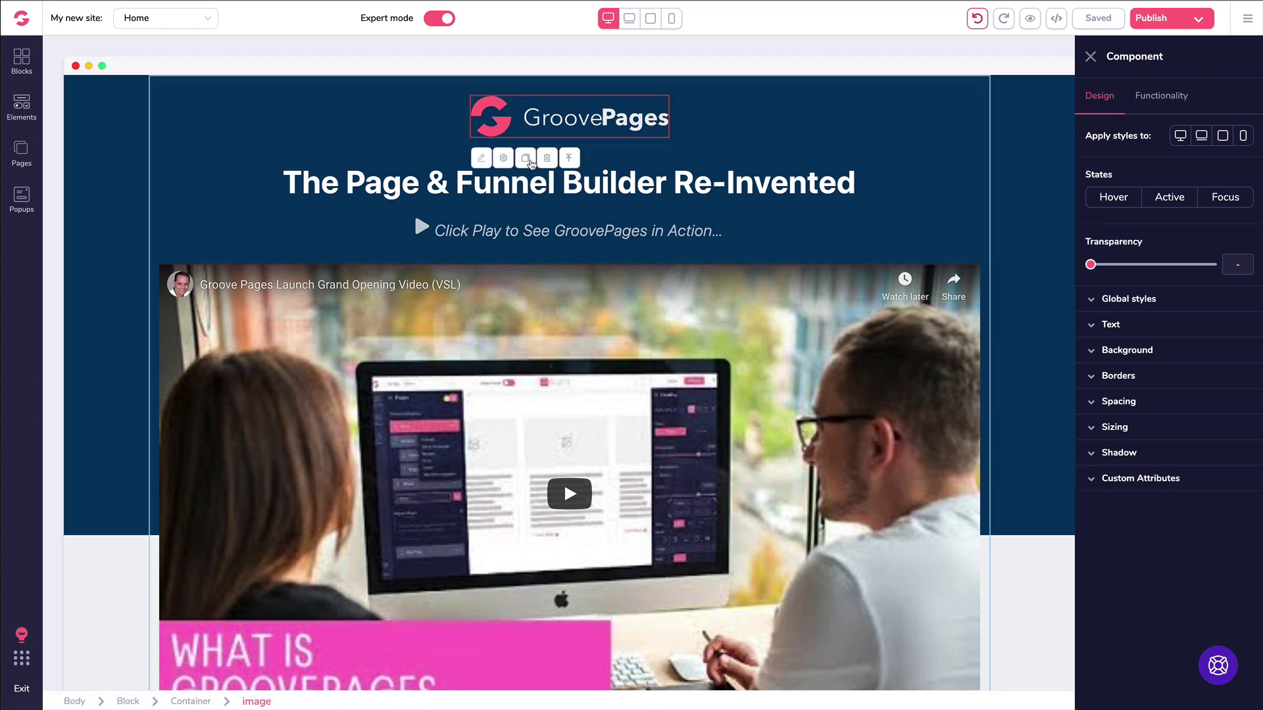
left_click(526, 159)
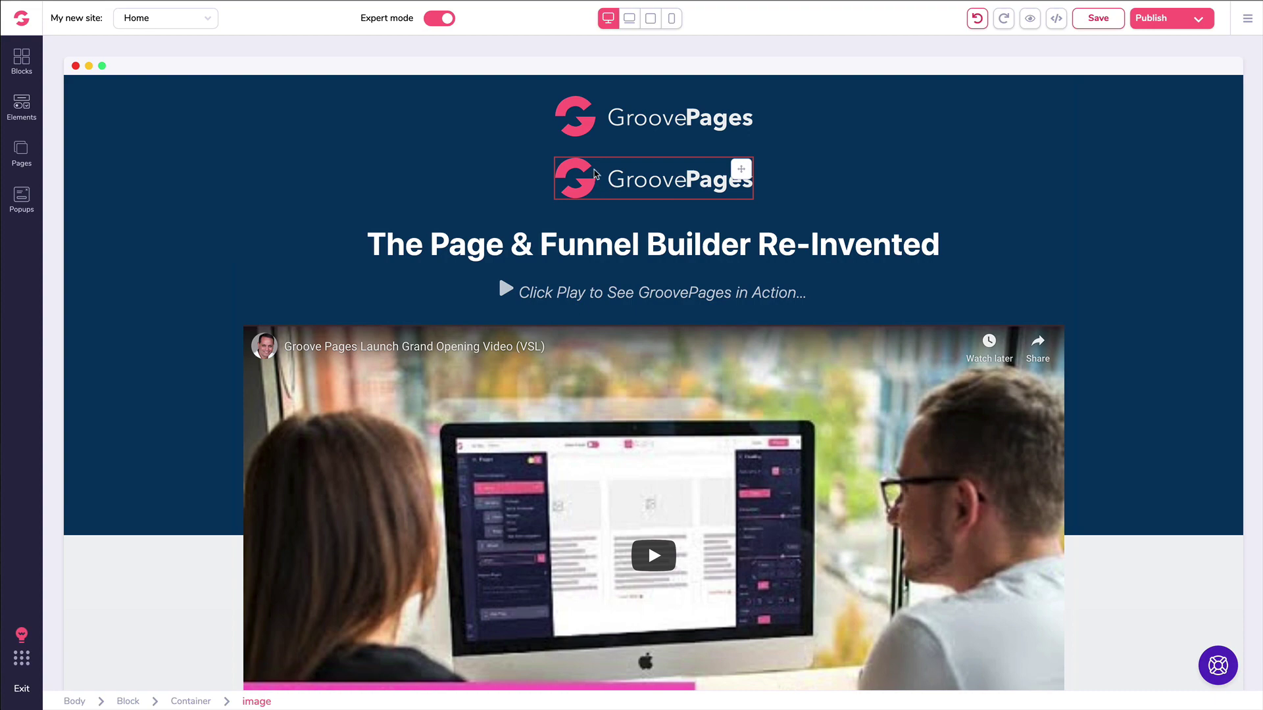
left_click(596, 174)
left_click(548, 138)
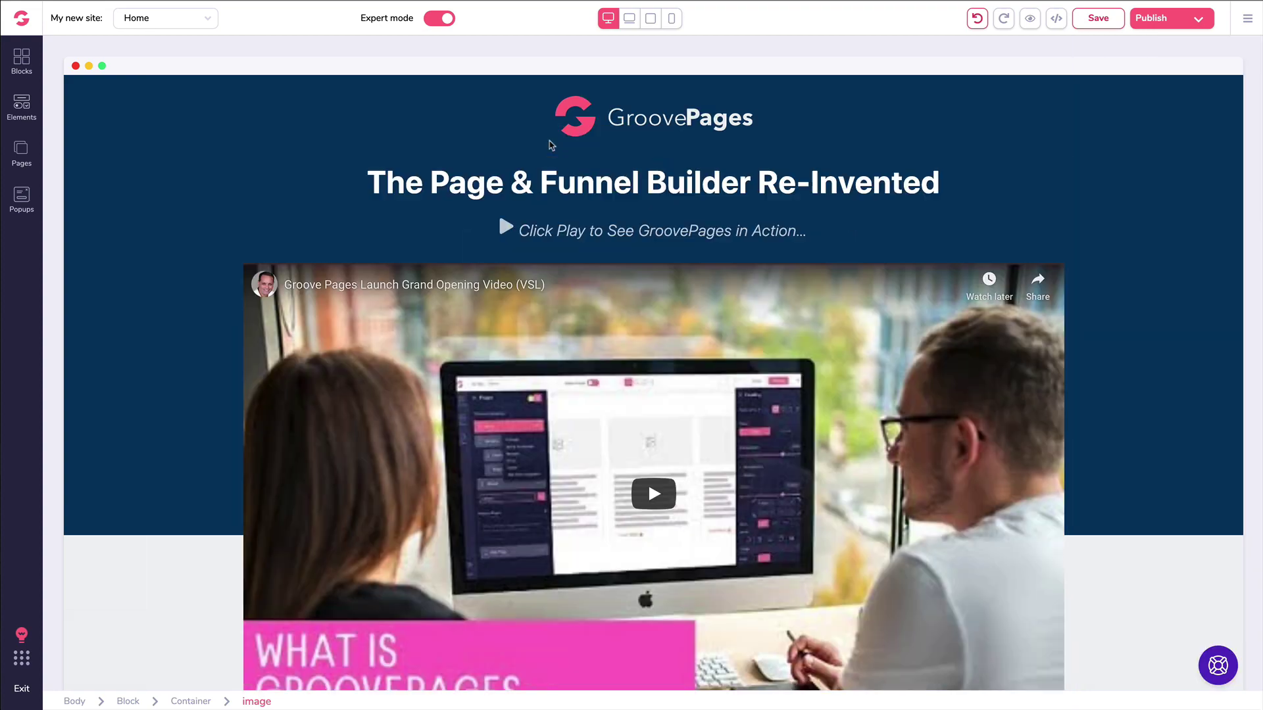
Step: Duplicate the whole Bonus #3 card, then delete the extra third card it created
scroll(634, 228, "down", 7)
scroll(631, 230, "down", 10)
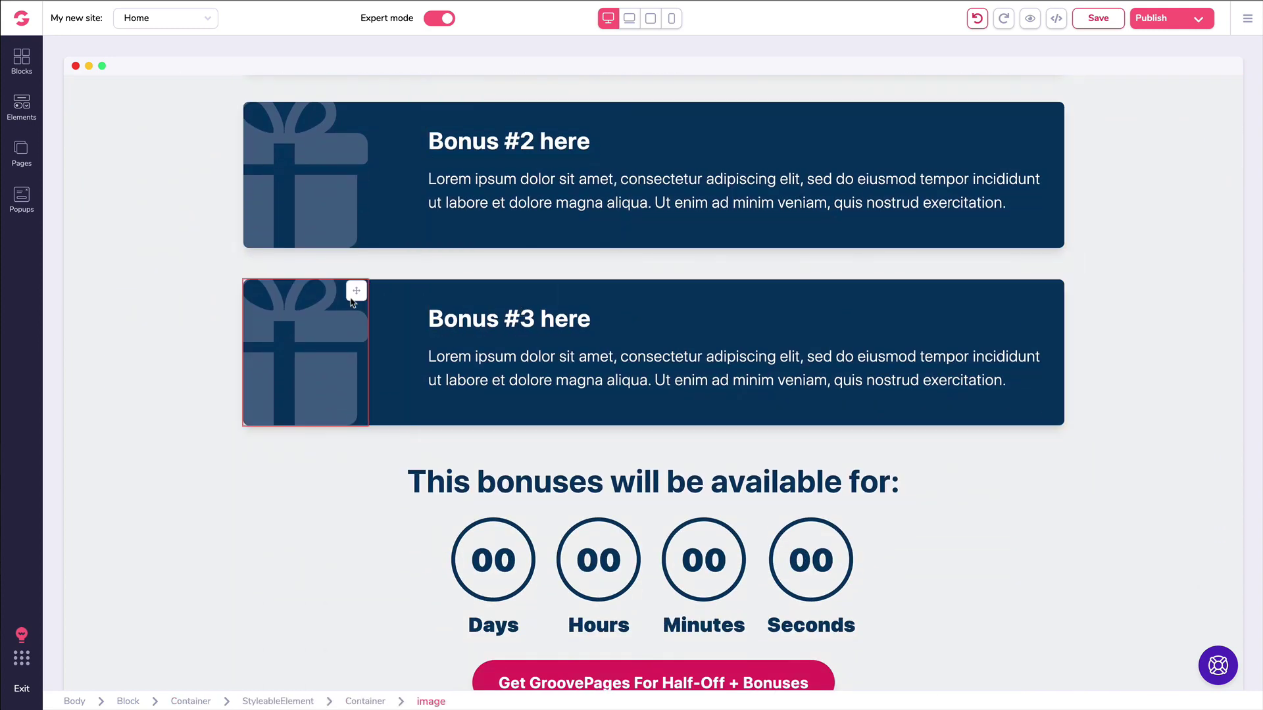
left_click(510, 350)
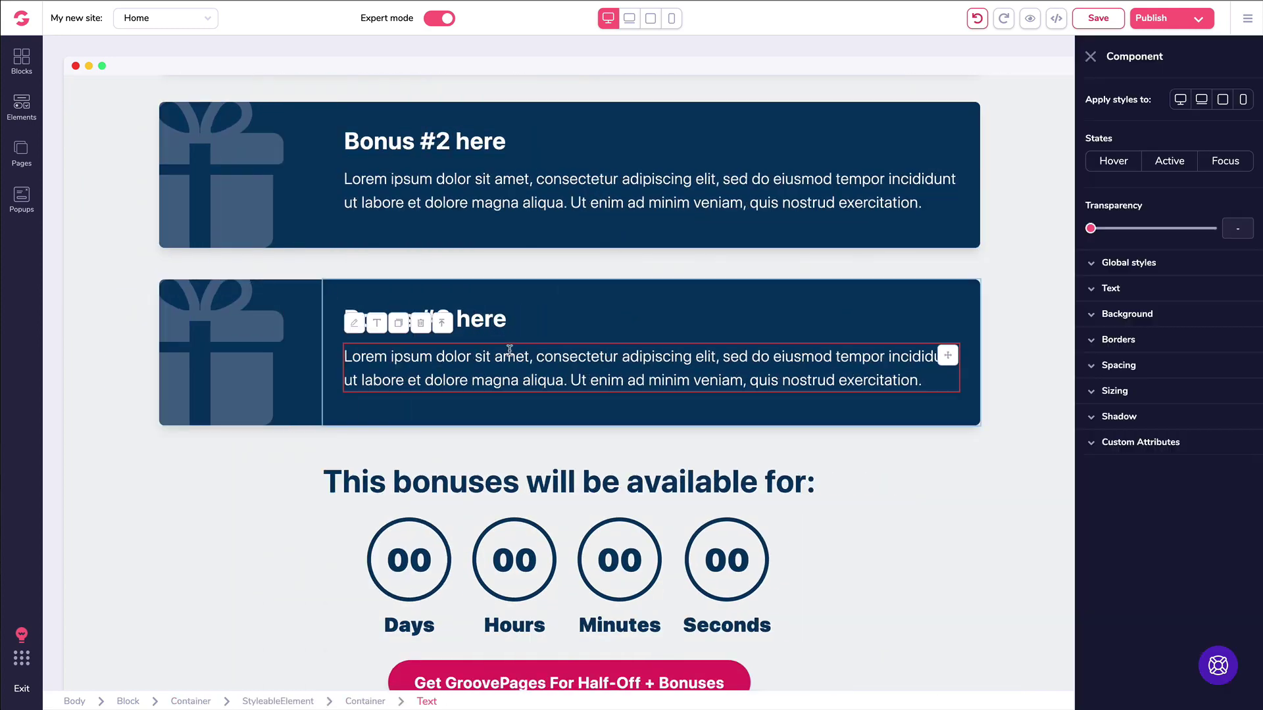
left_click(442, 332)
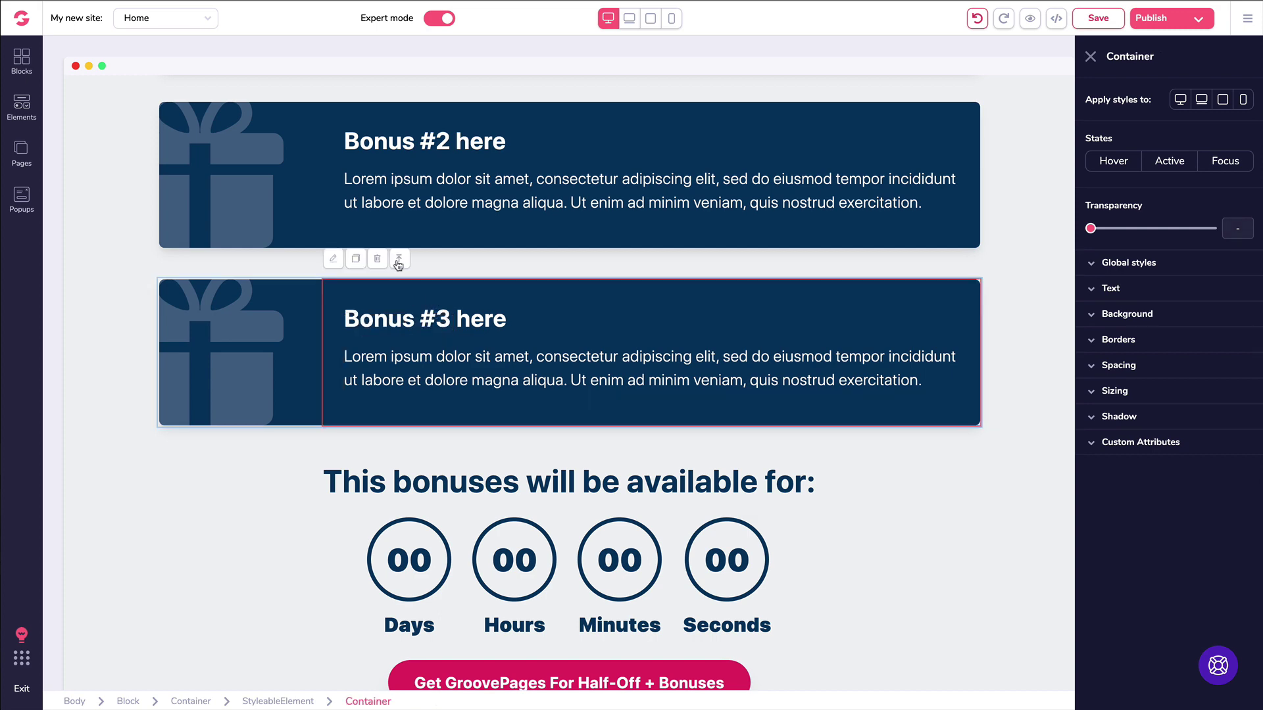
left_click(399, 260)
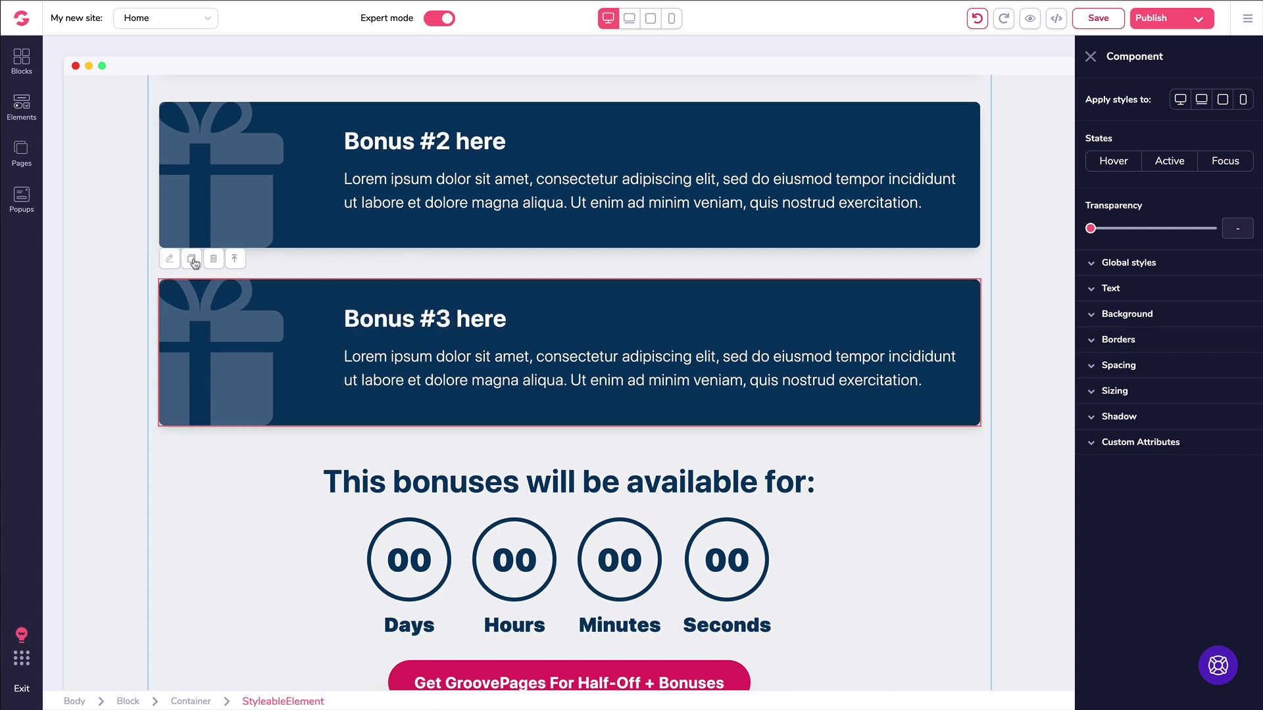
left_click(192, 261)
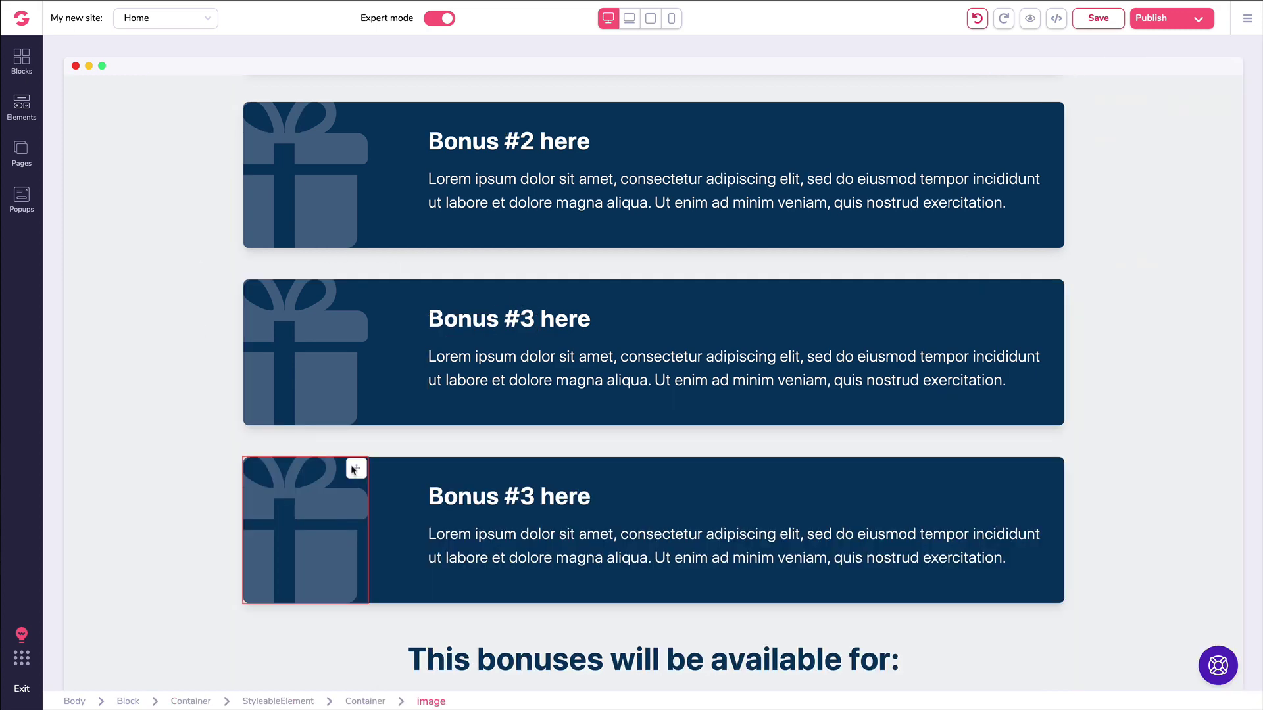
left_click(420, 482)
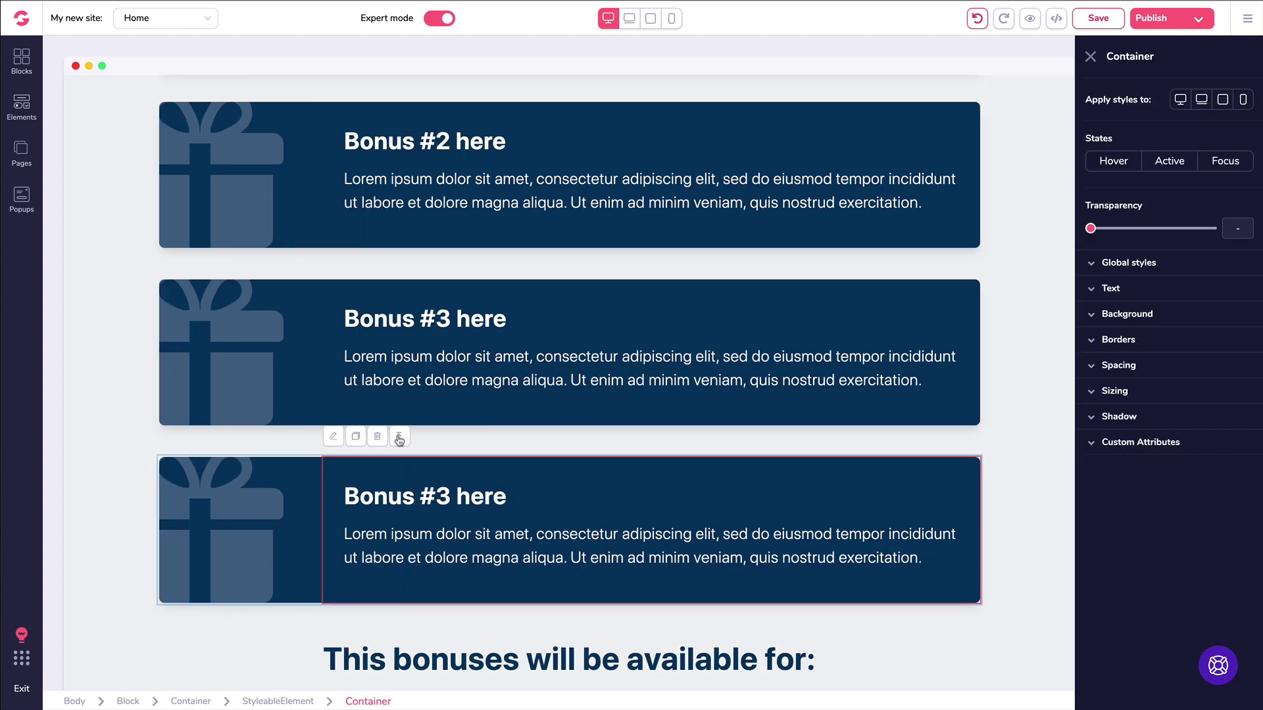
left_click(397, 437)
left_click(214, 437)
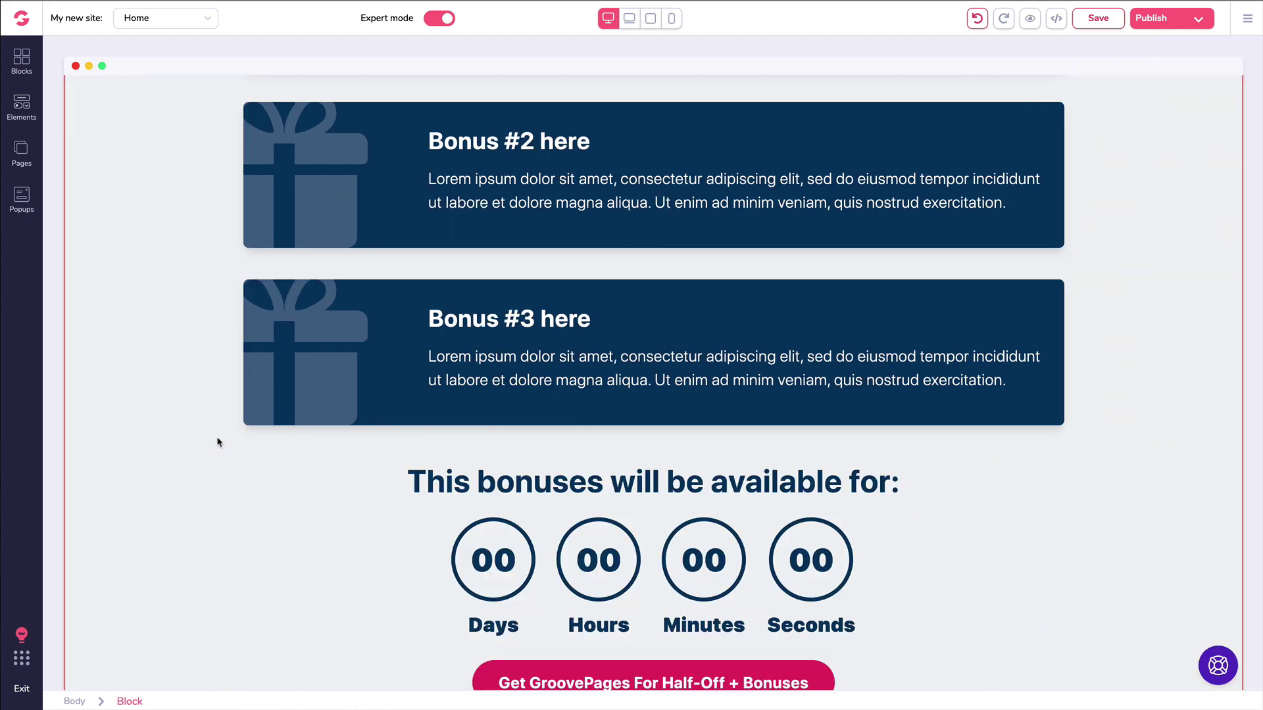
scroll(442, 327, "down", 13)
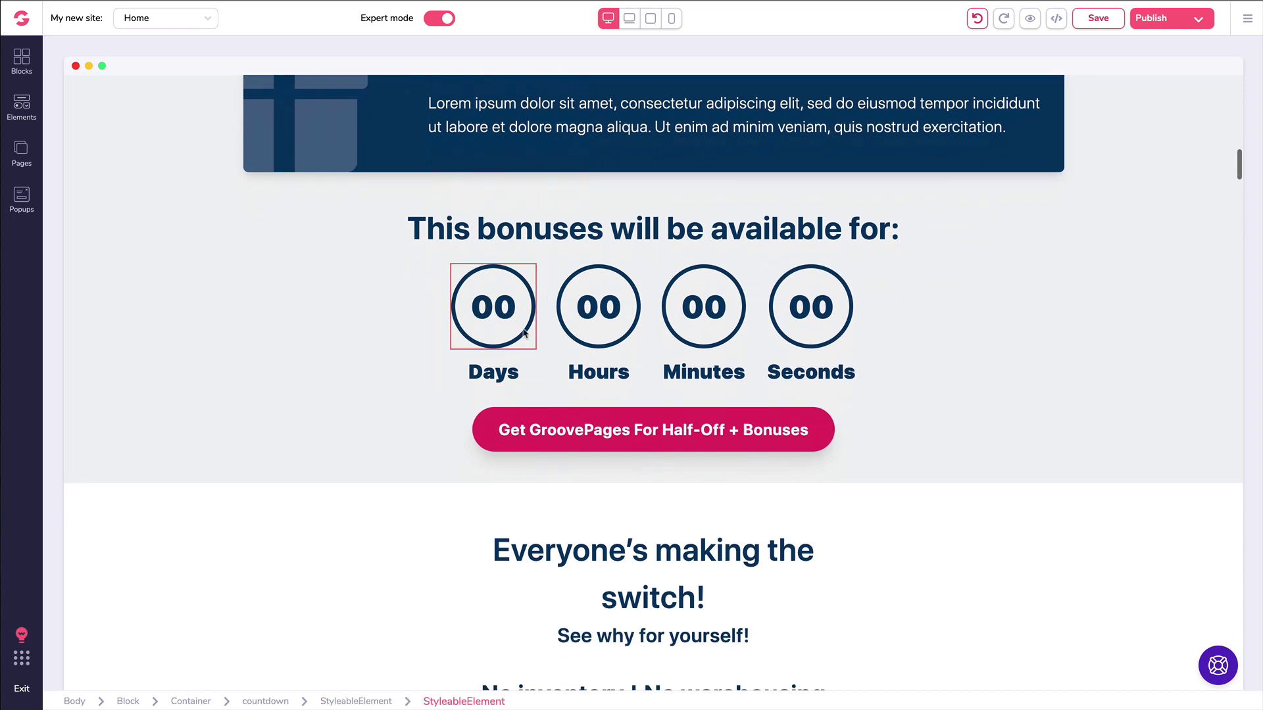
scroll(544, 348, "down", 5)
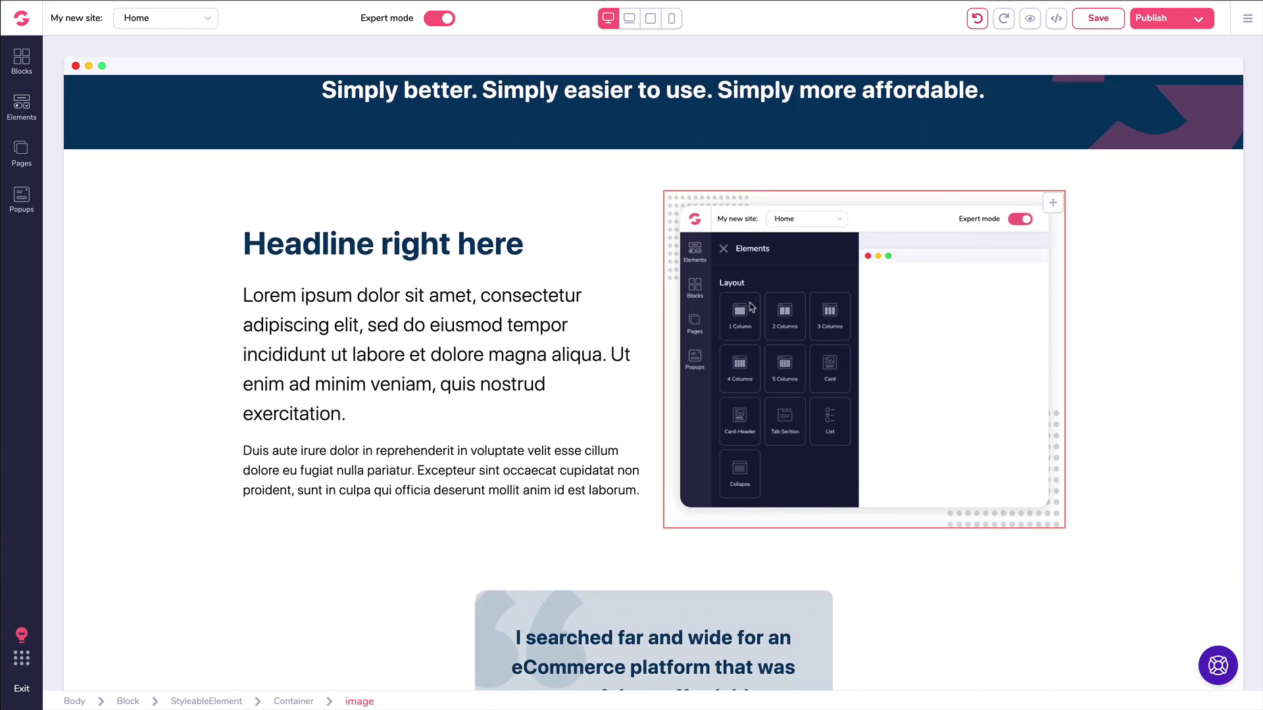
left_click(751, 308)
left_click(306, 245)
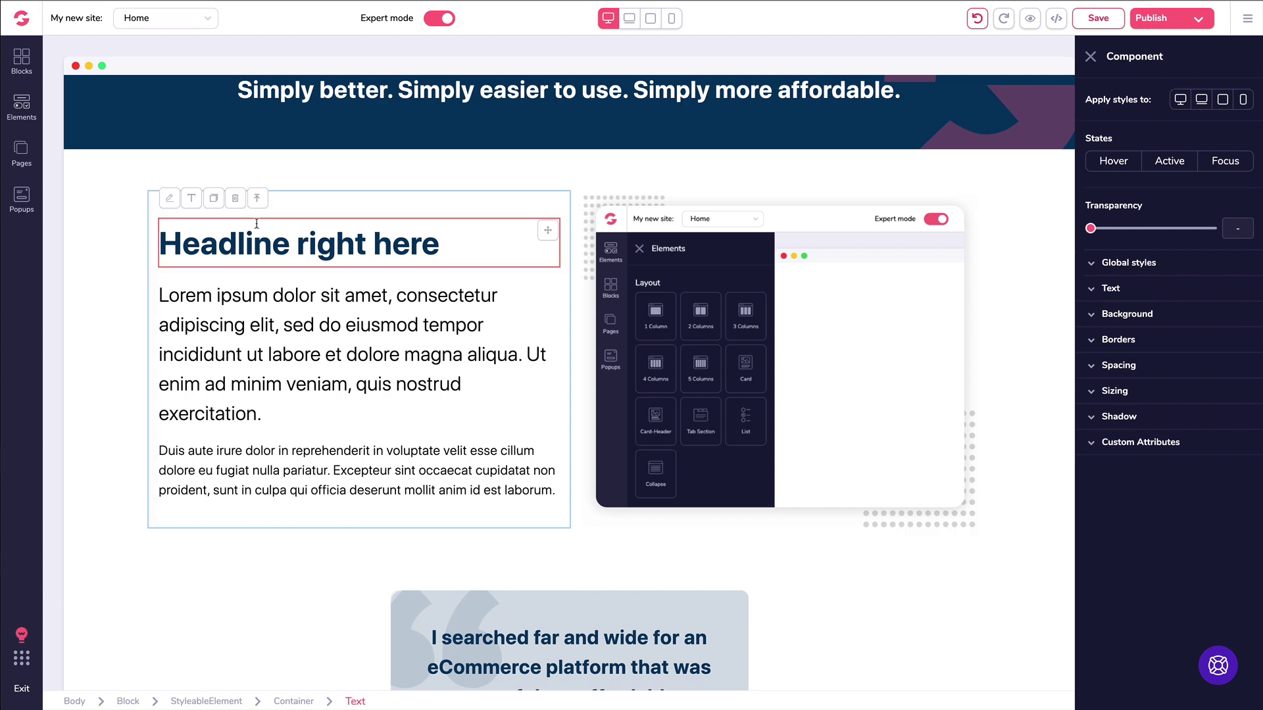
scroll(315, 355, "down", 2)
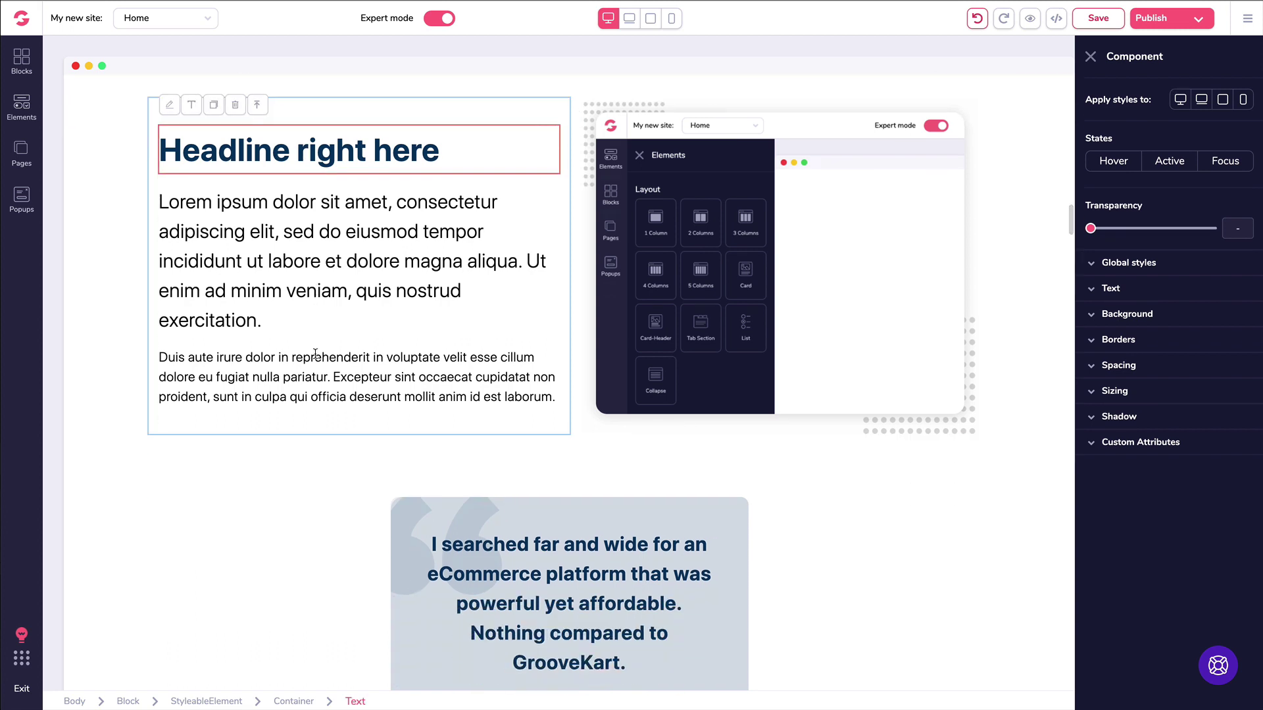
scroll(316, 356, "up", 3)
left_click(110, 265)
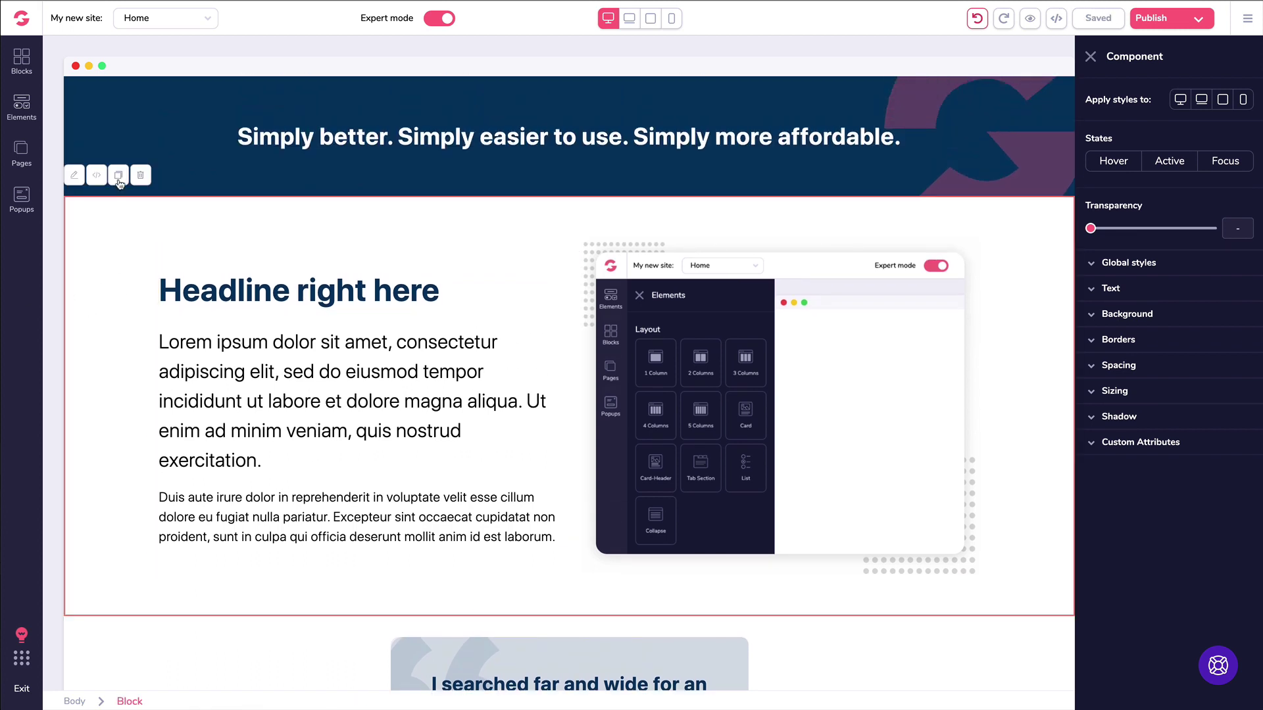
left_click(118, 179)
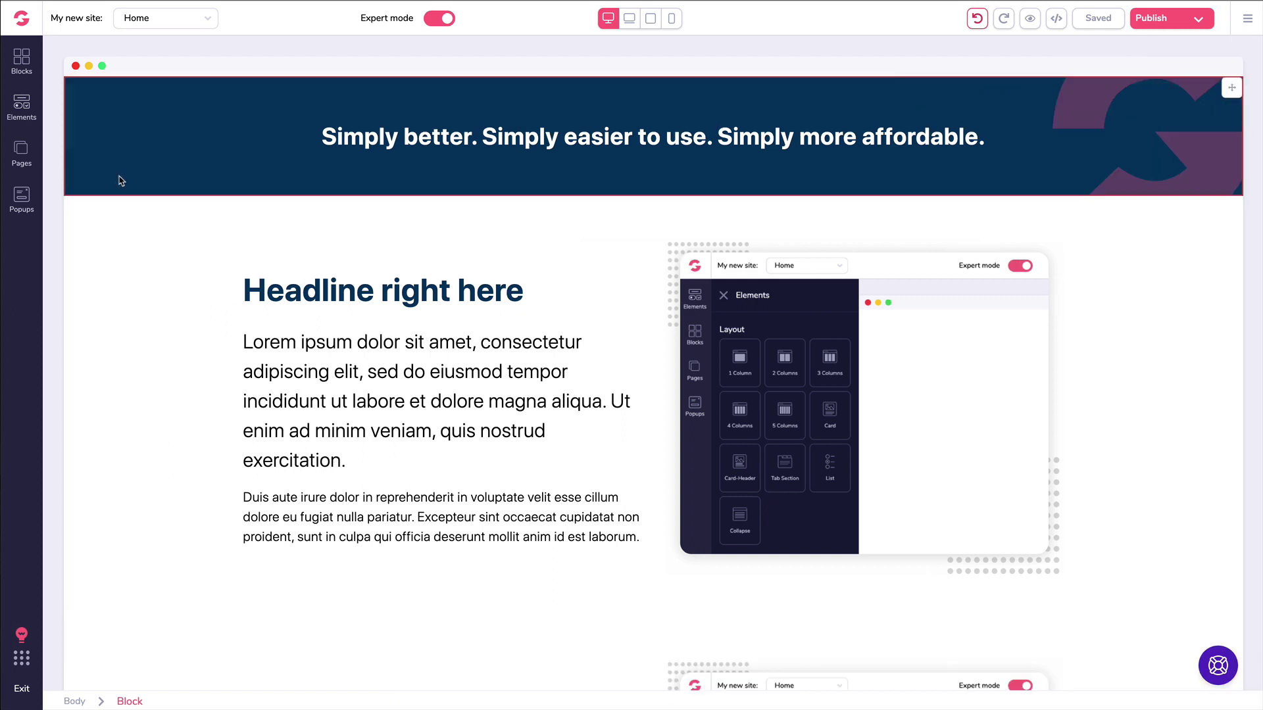
scroll(152, 206, "down", 6)
scroll(158, 213, "down", 1)
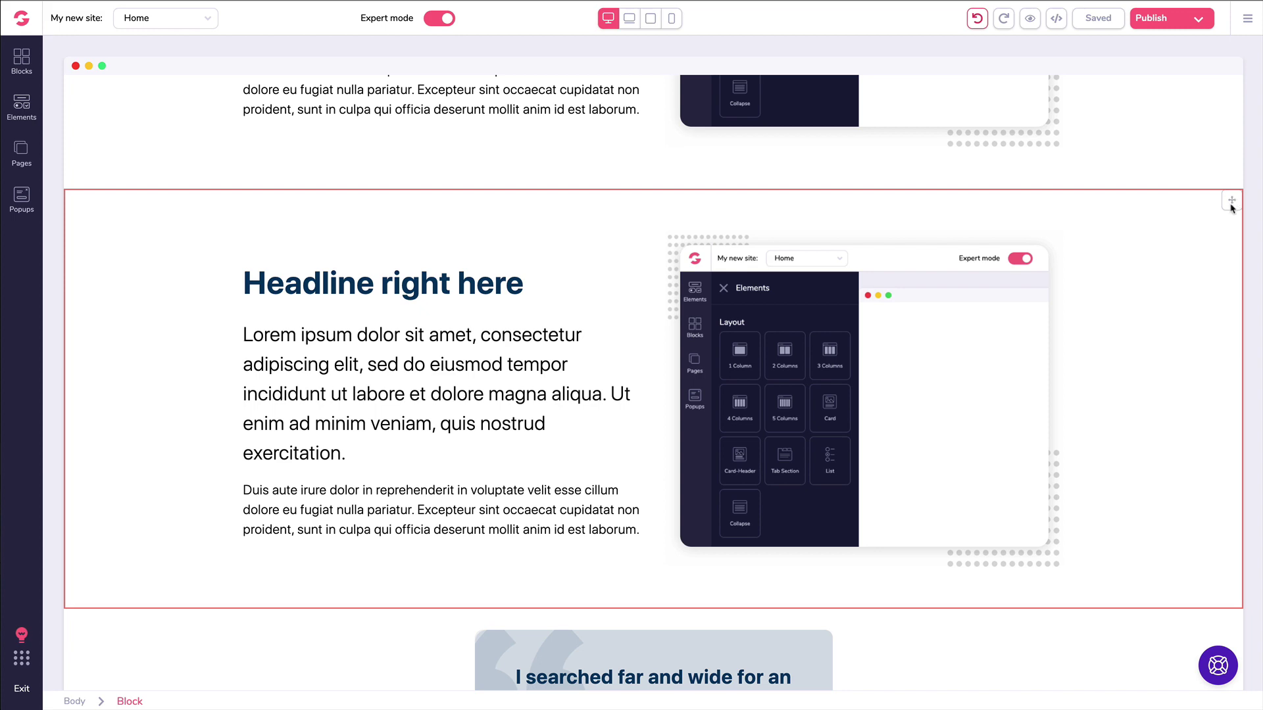
left_click(128, 227)
left_click(143, 178)
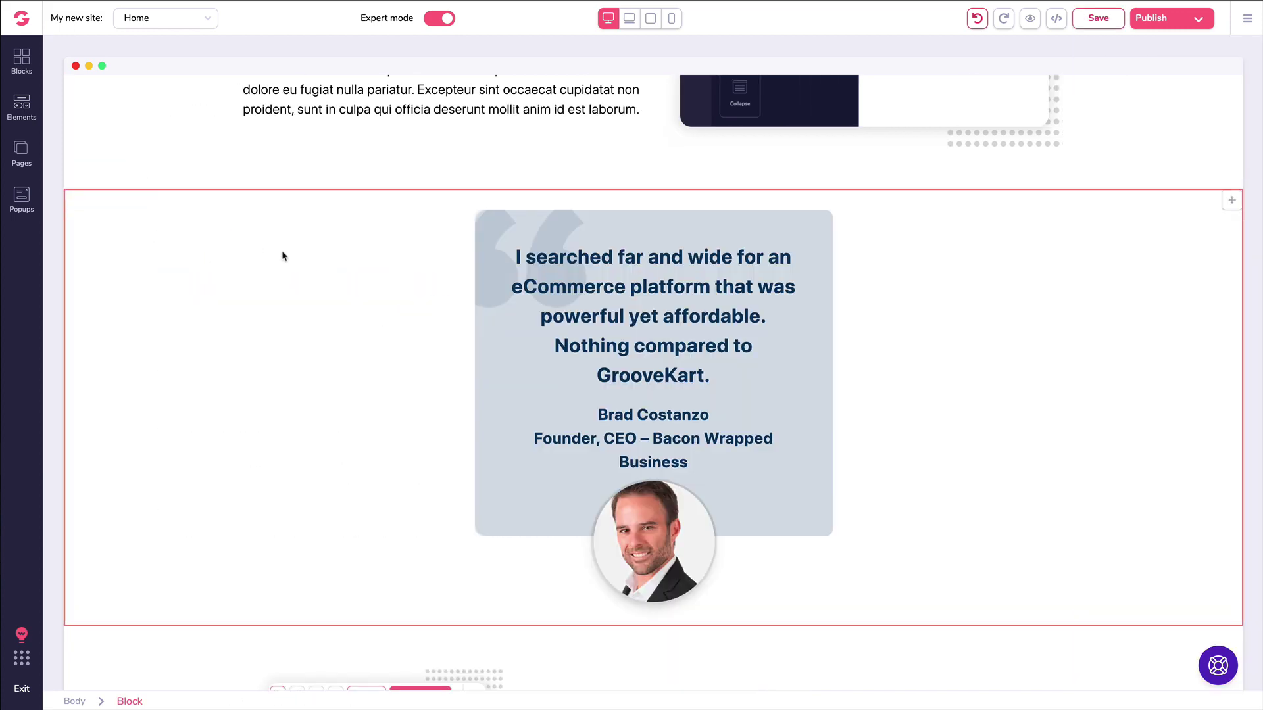
scroll(296, 254, "up", 20)
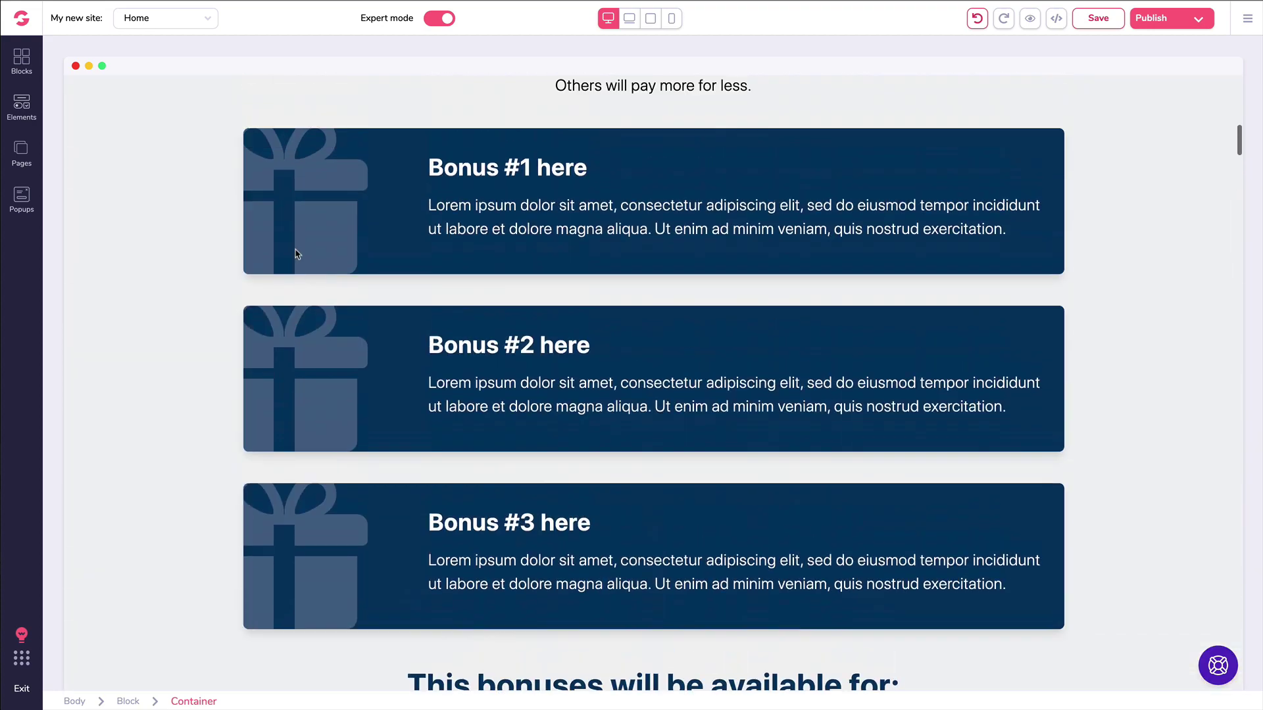
Step: Edit the main headline text and browse its colour, size and font choices without changing them
scroll(296, 254, "up", 20)
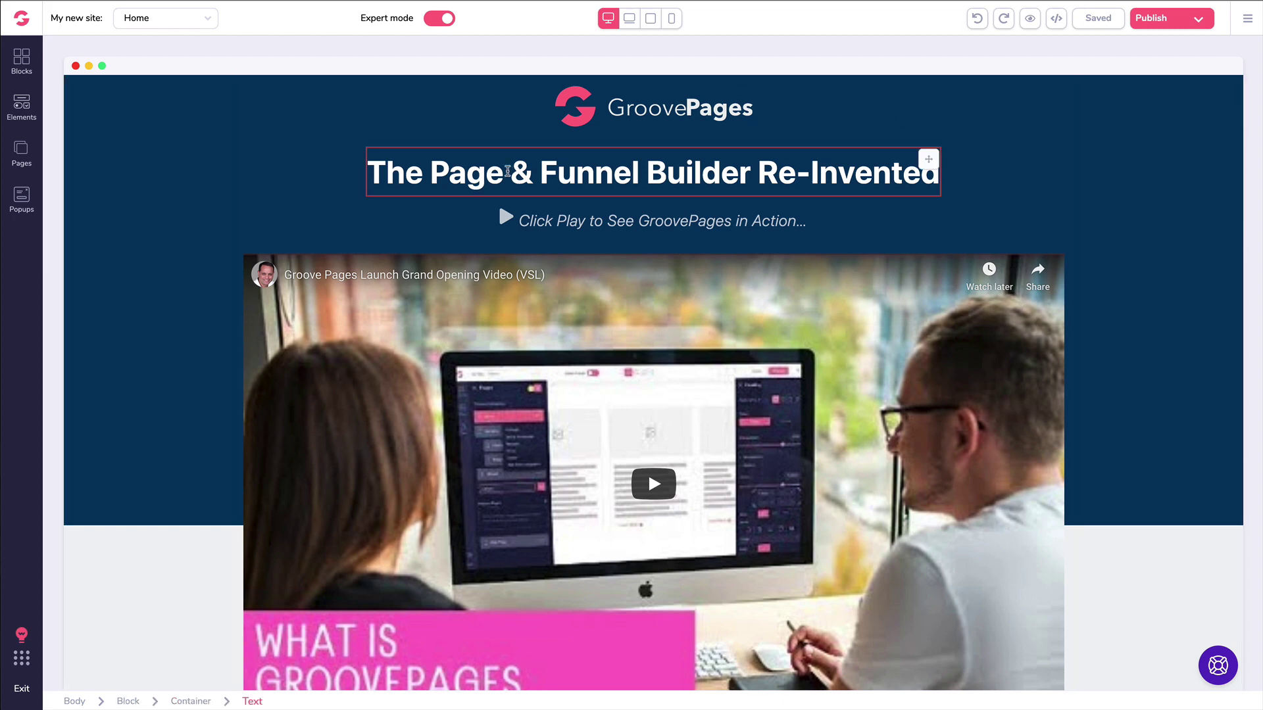
left_click(508, 171)
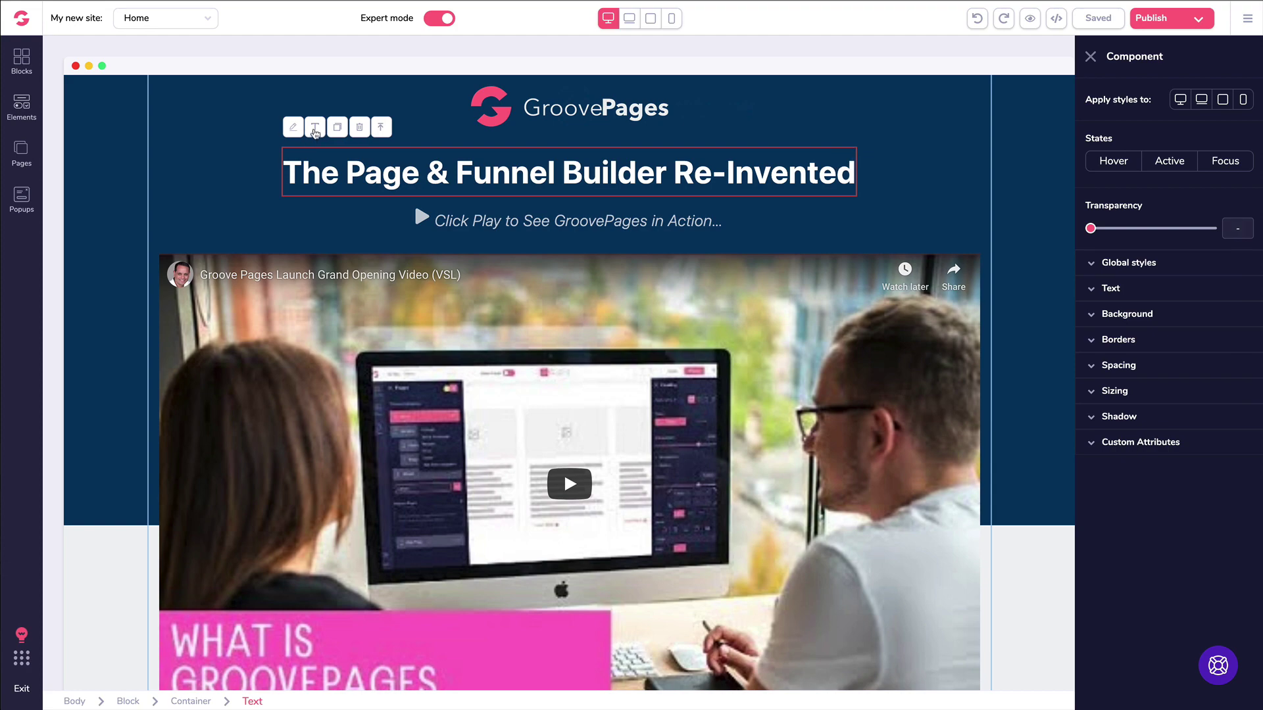
left_click(315, 129)
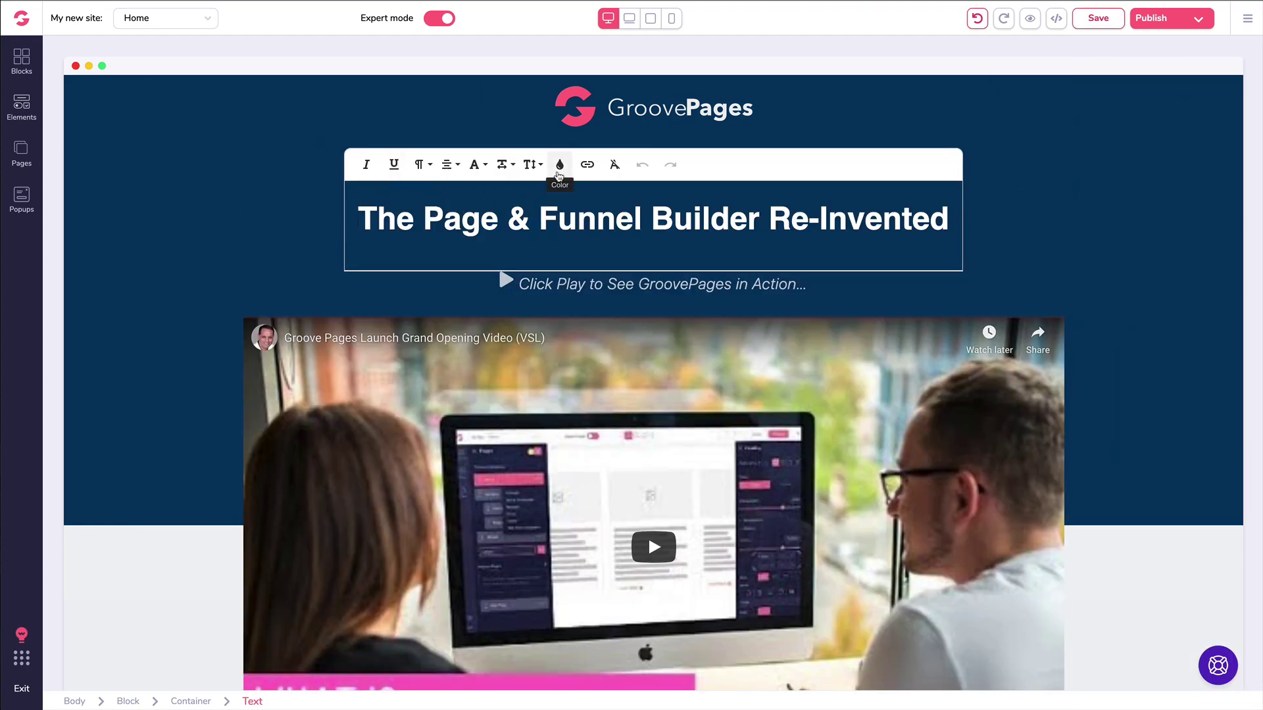
left_click(560, 164)
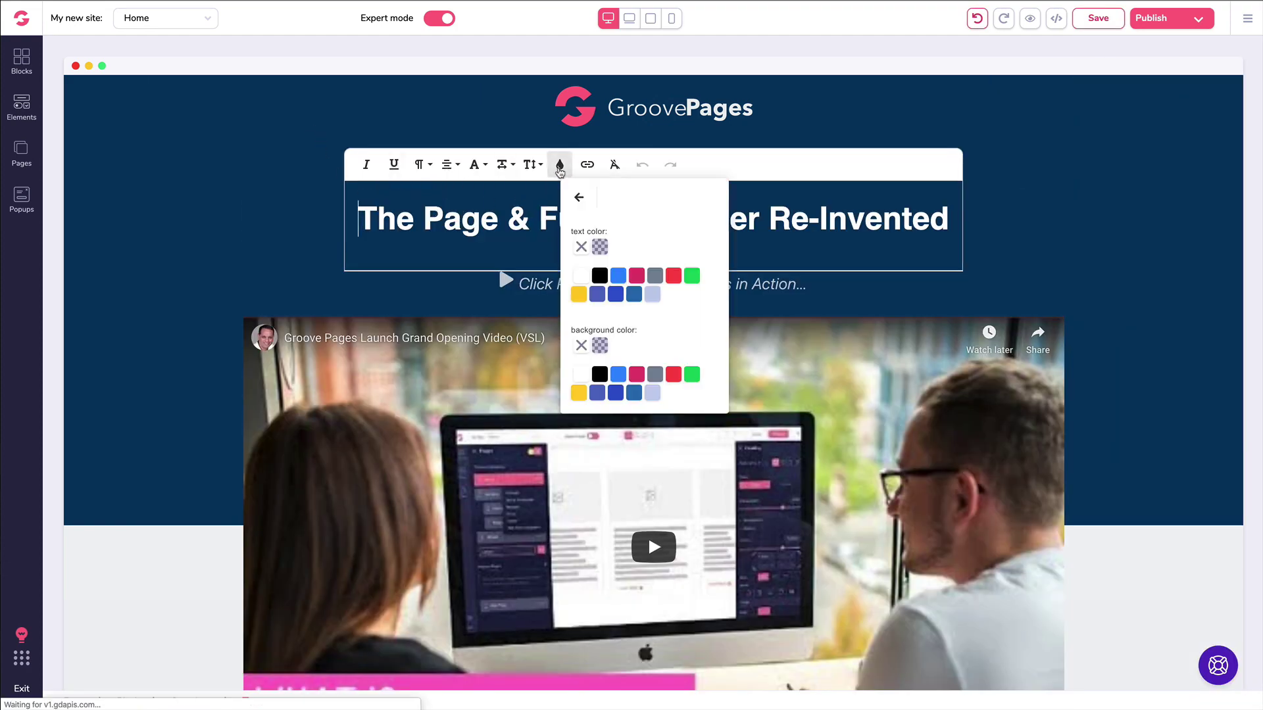
left_click(579, 197)
left_click(536, 166)
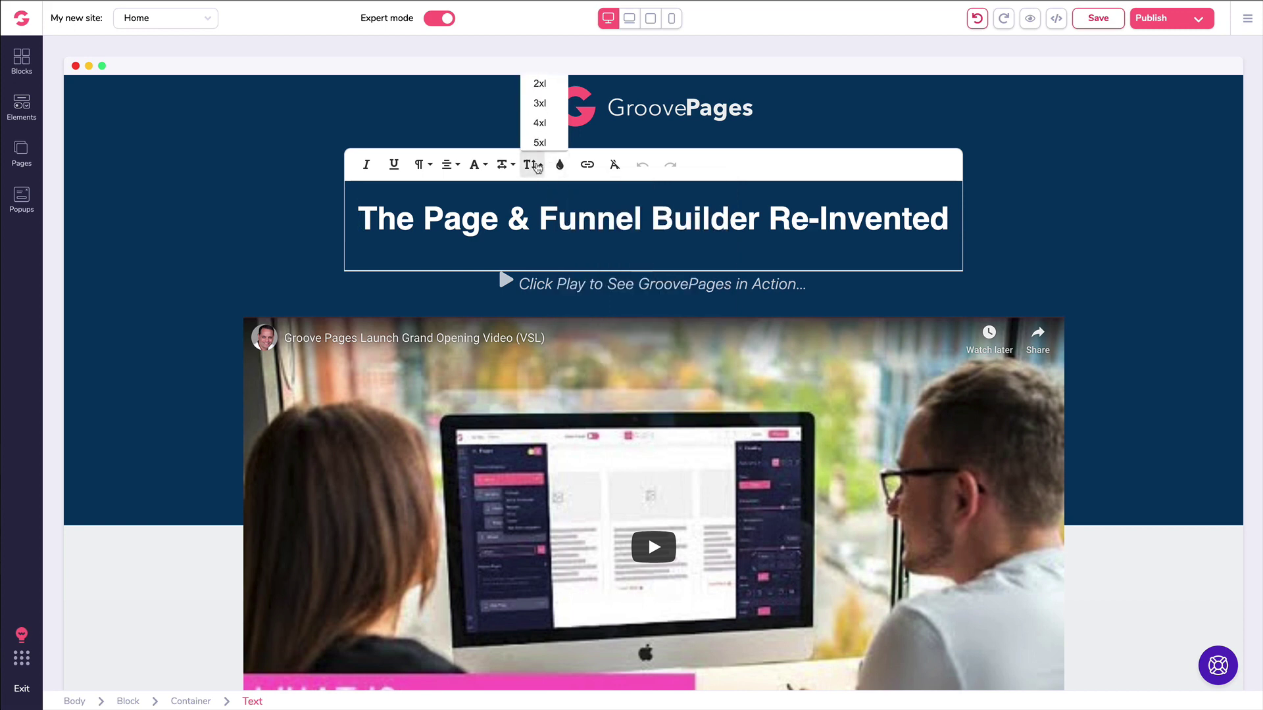
left_click(537, 167)
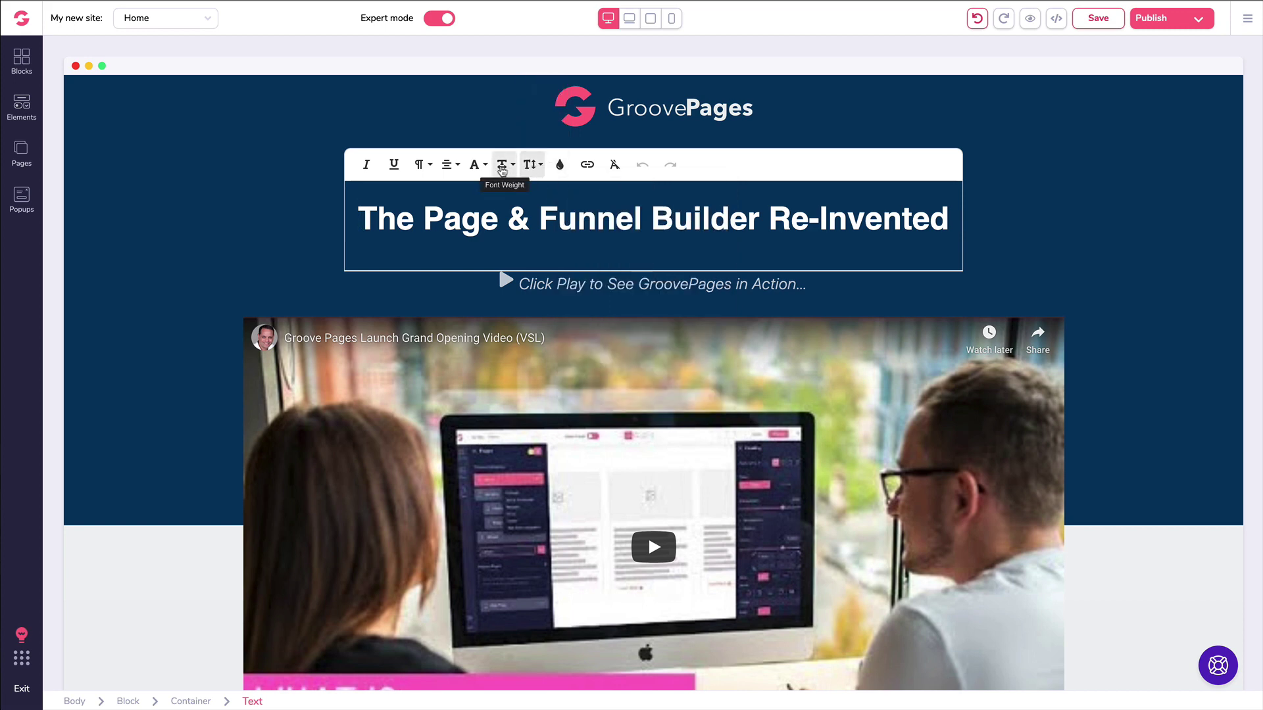
left_click(477, 165)
scroll(507, 144, "up", 1)
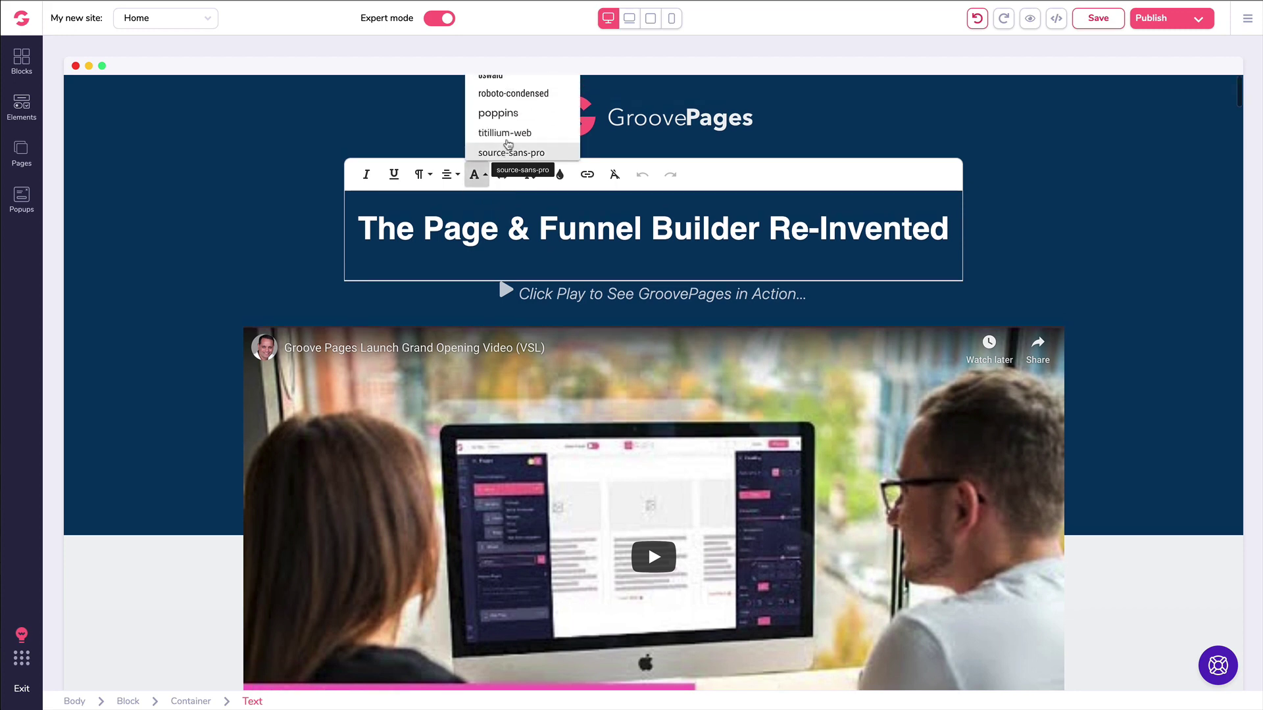
scroll(508, 144, "down", 3)
scroll(506, 145, "up", 3)
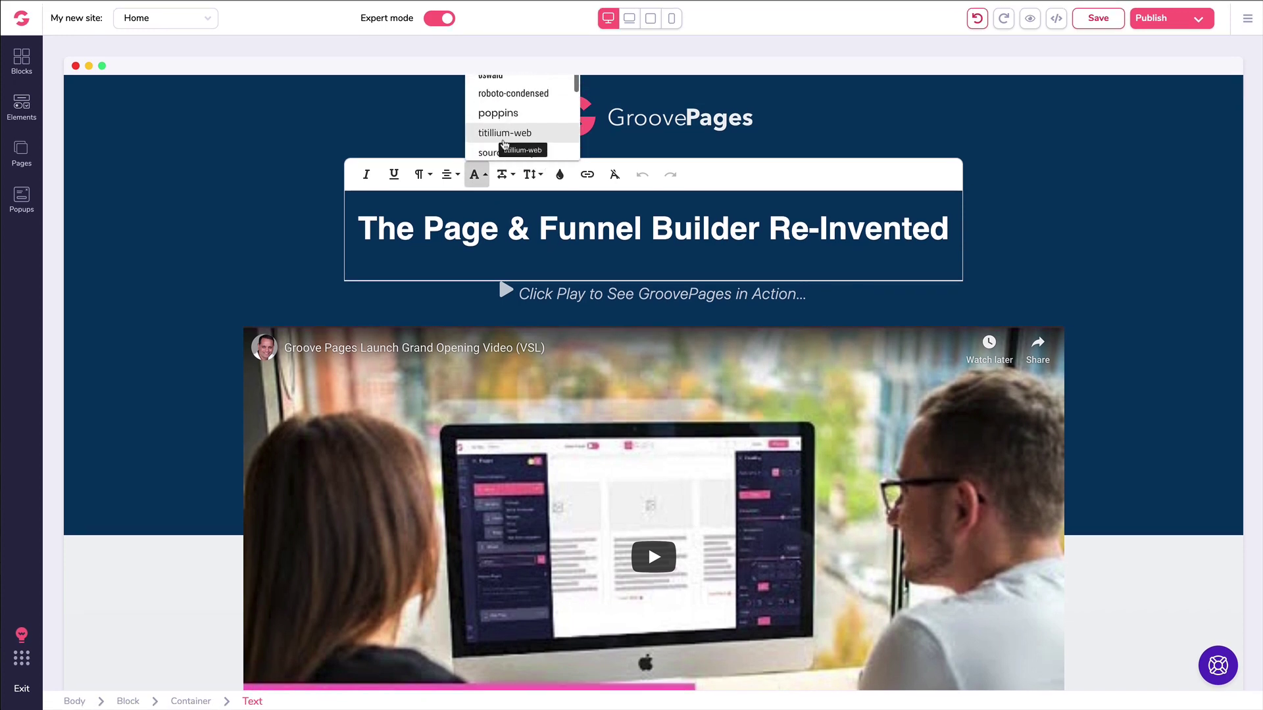
left_click(484, 227)
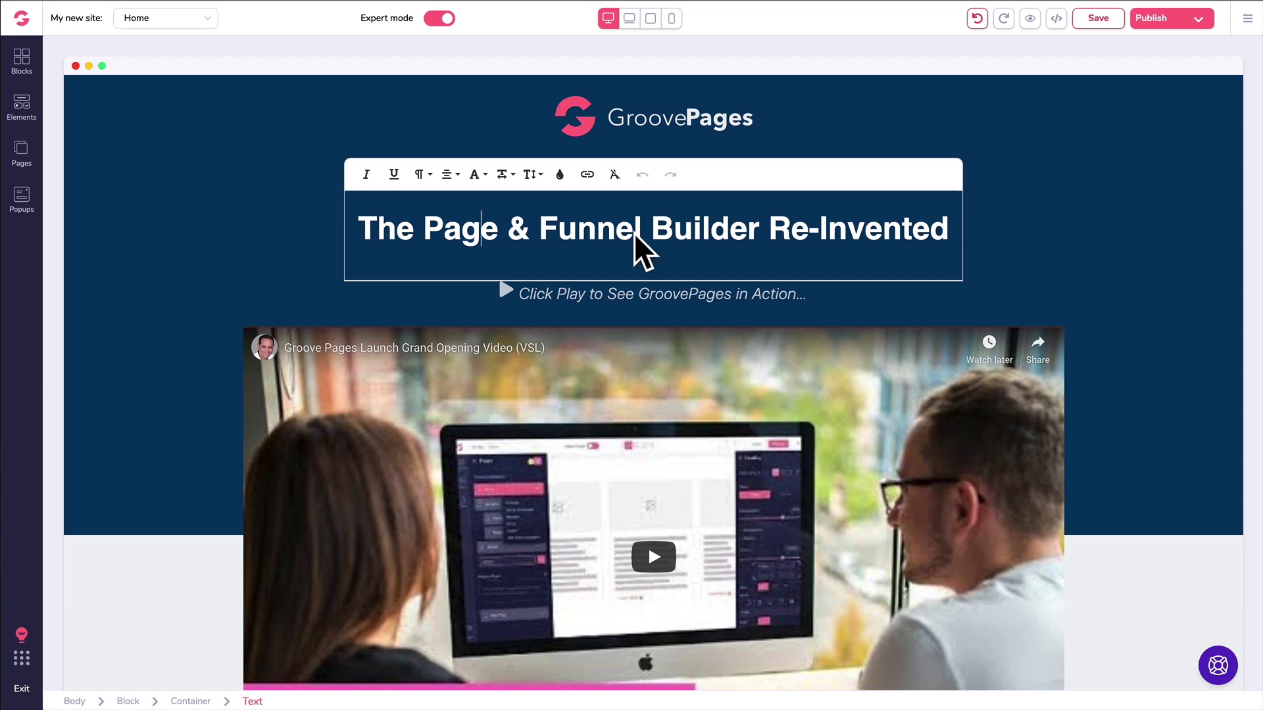
Step: Replace 'Funnel' with 'Hello World', undo the change, and reselect the headline element
left_click_drag(644, 232, 542, 232)
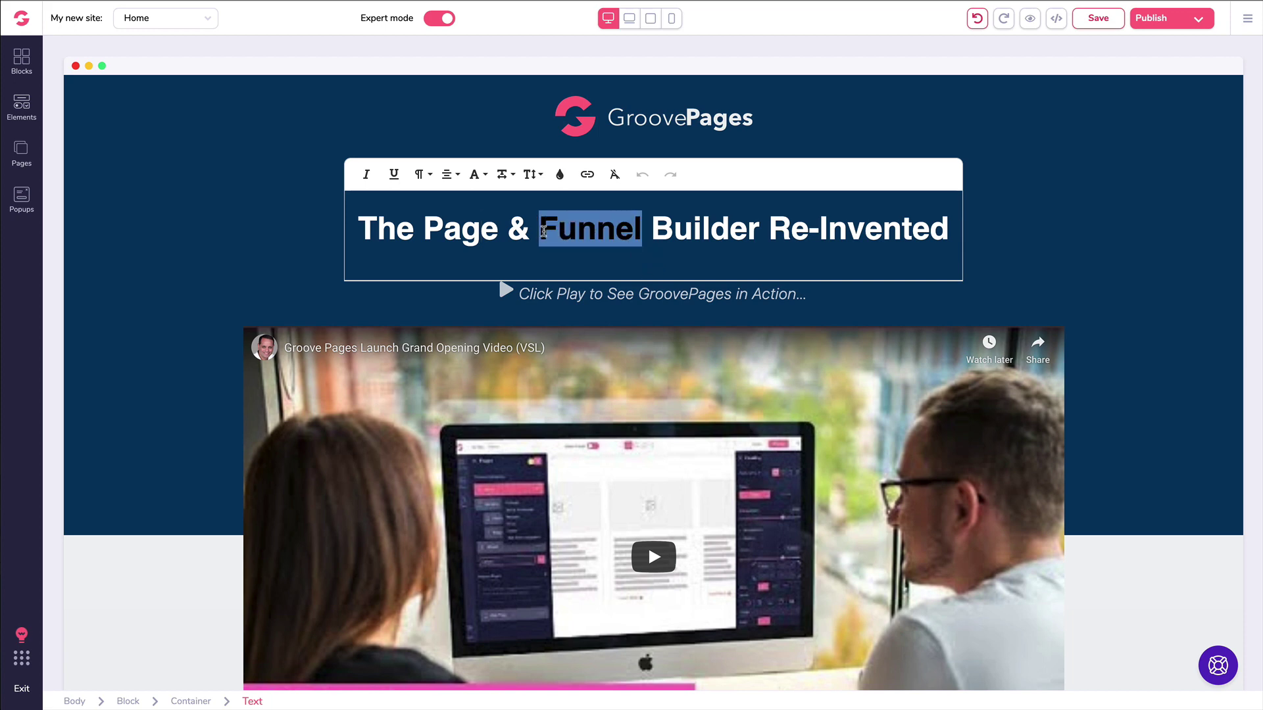
type("Hellow")
key("BackSpace")
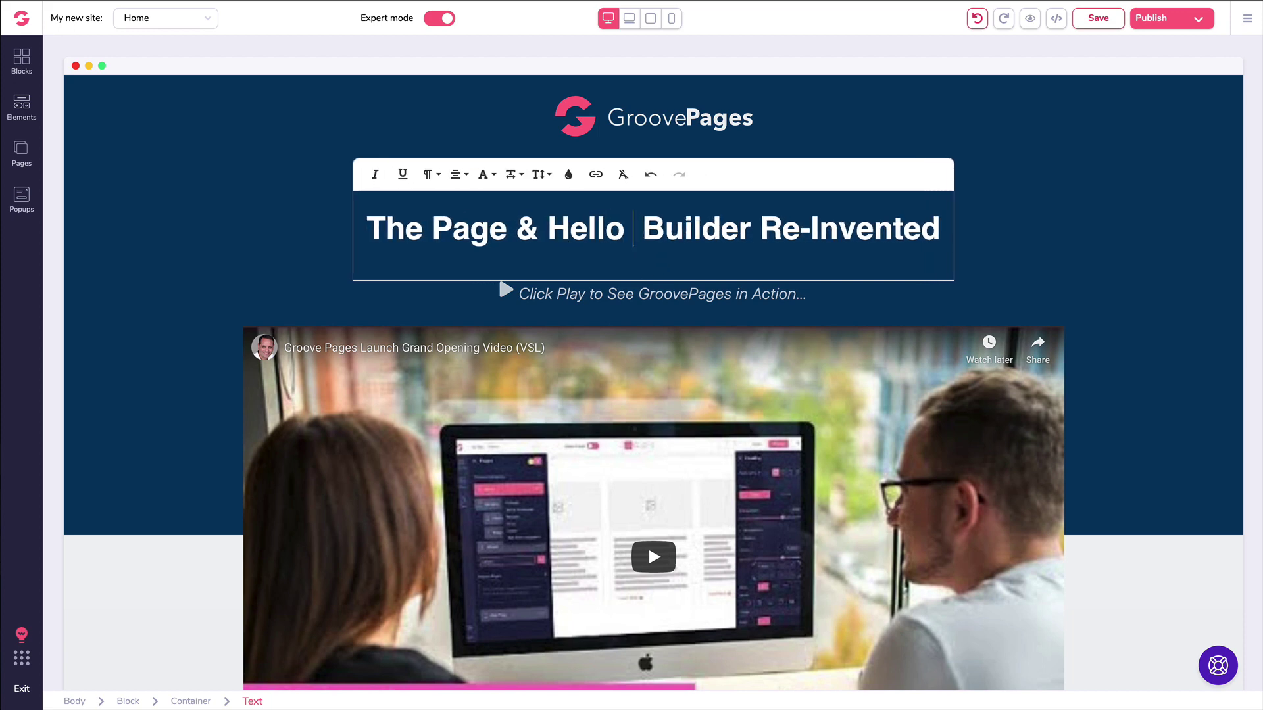
type("World")
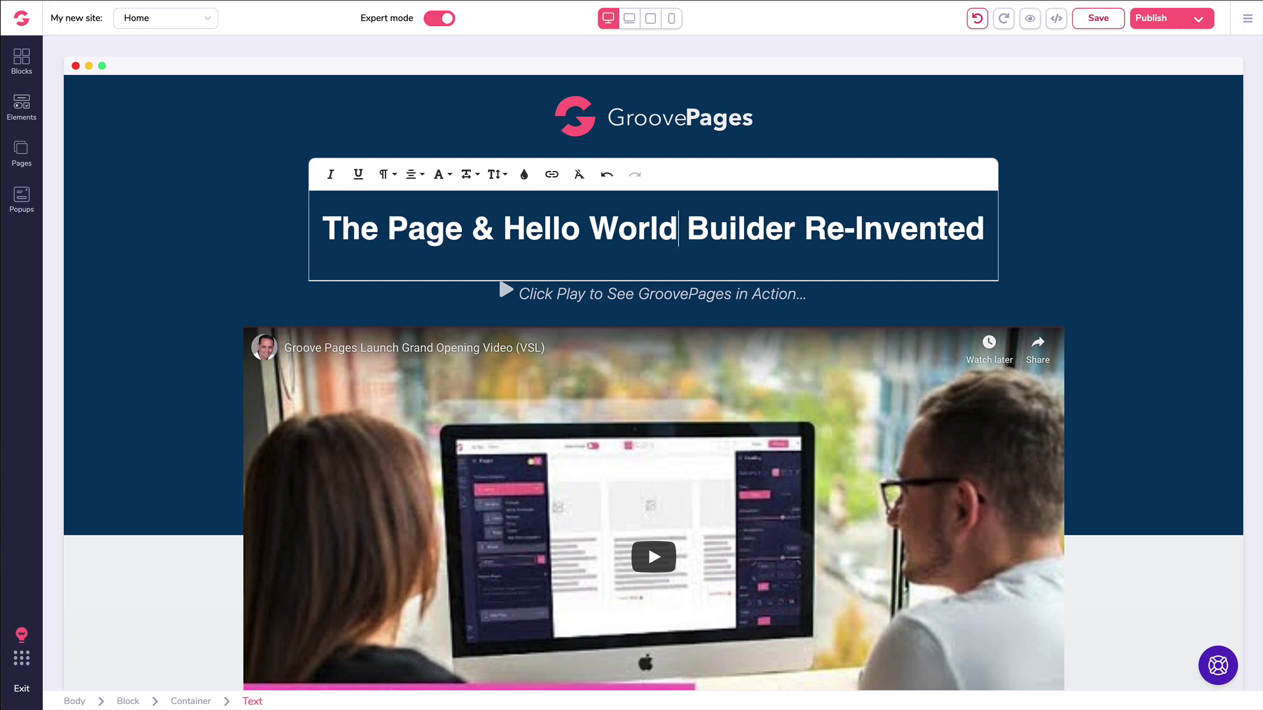
key("ctrl+z")
key("ctrl+z")
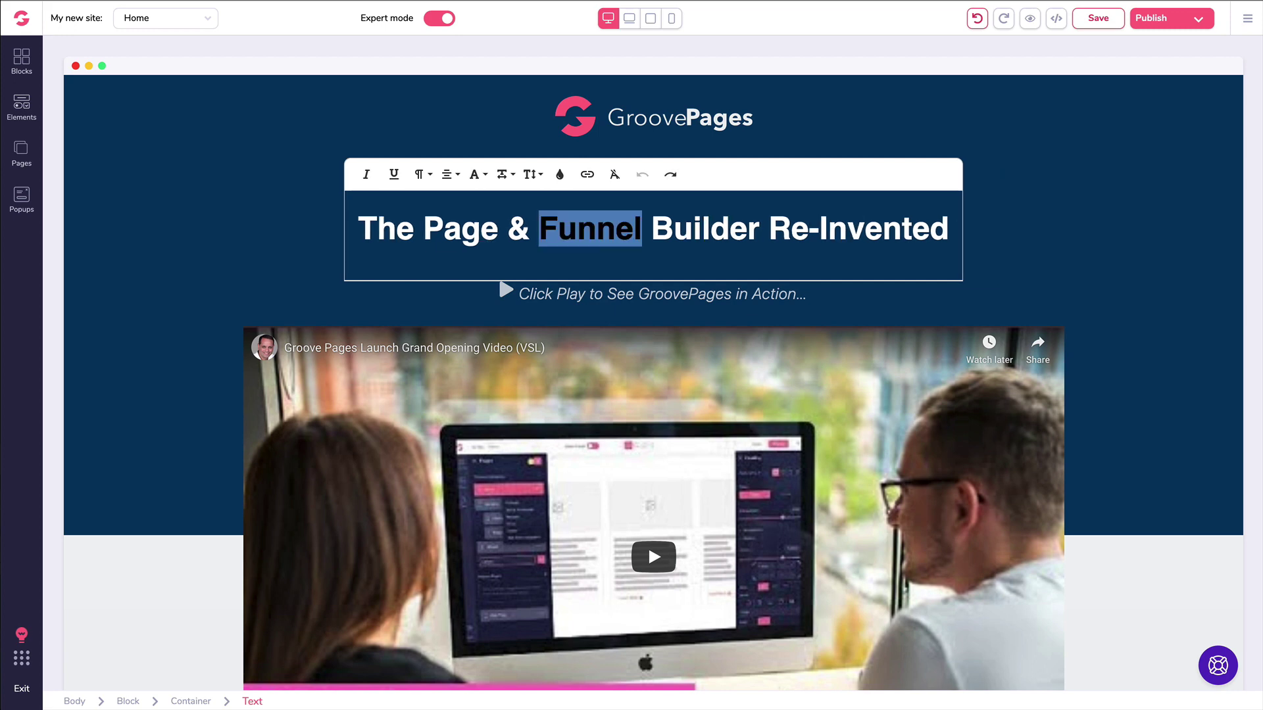
left_click(664, 226)
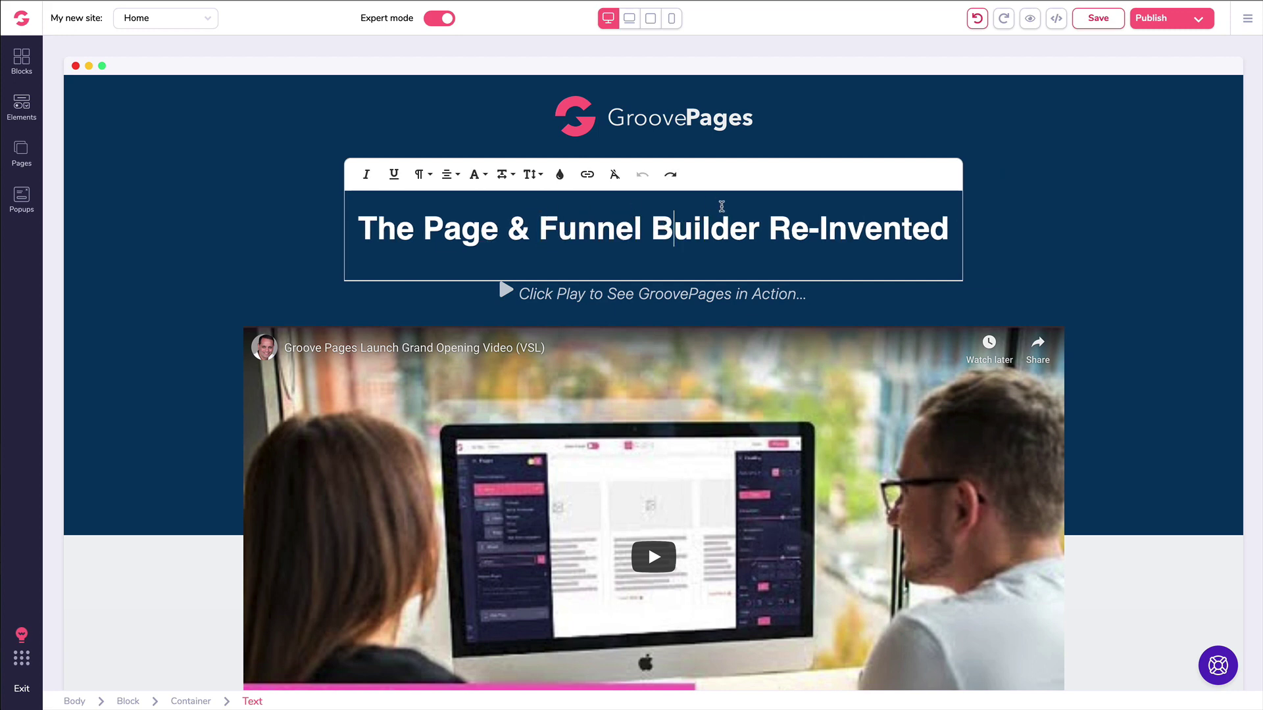
left_click(286, 196)
left_click(439, 185)
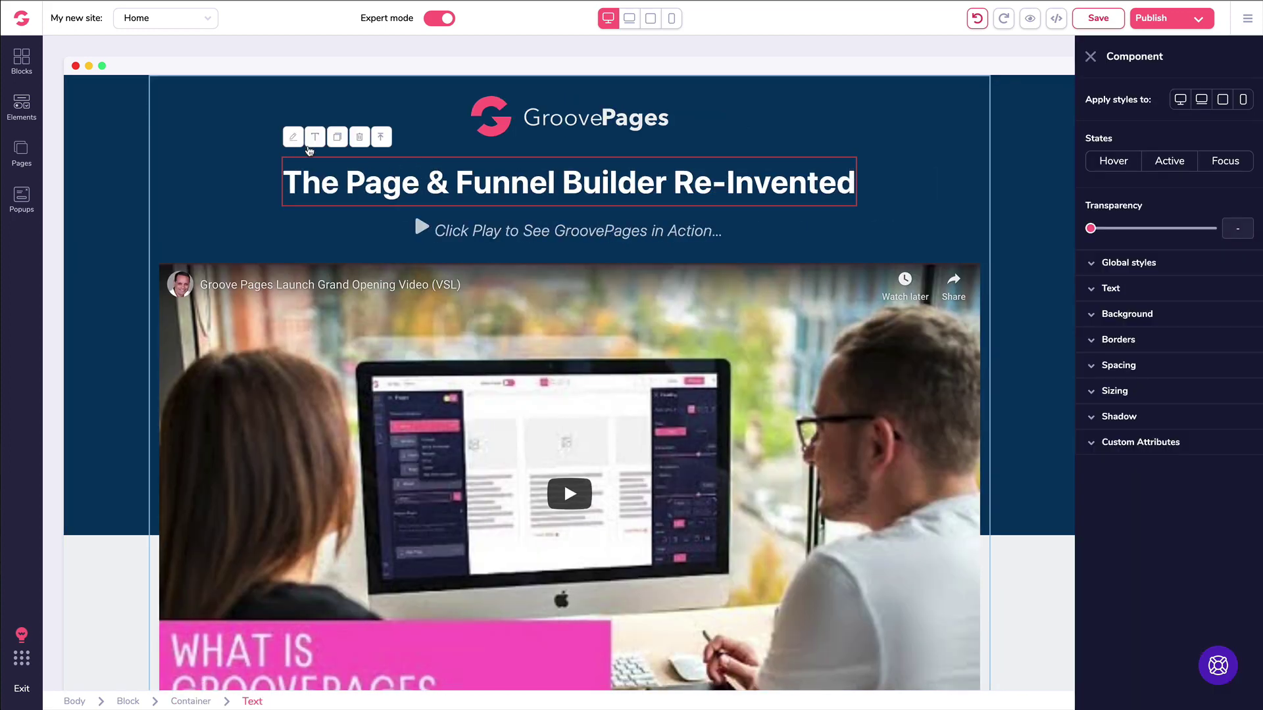
Step: Try a dark red colour on the hero headline text, then undo it
left_click(1096, 289)
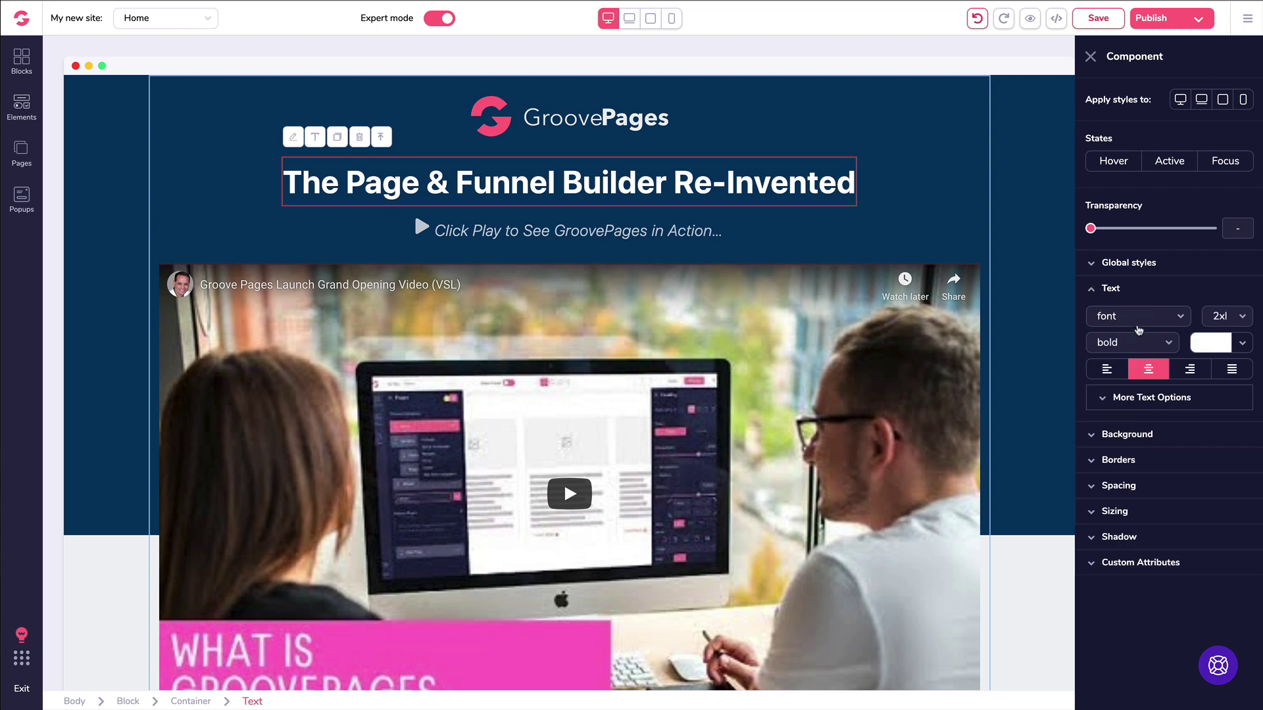
left_click(1137, 323)
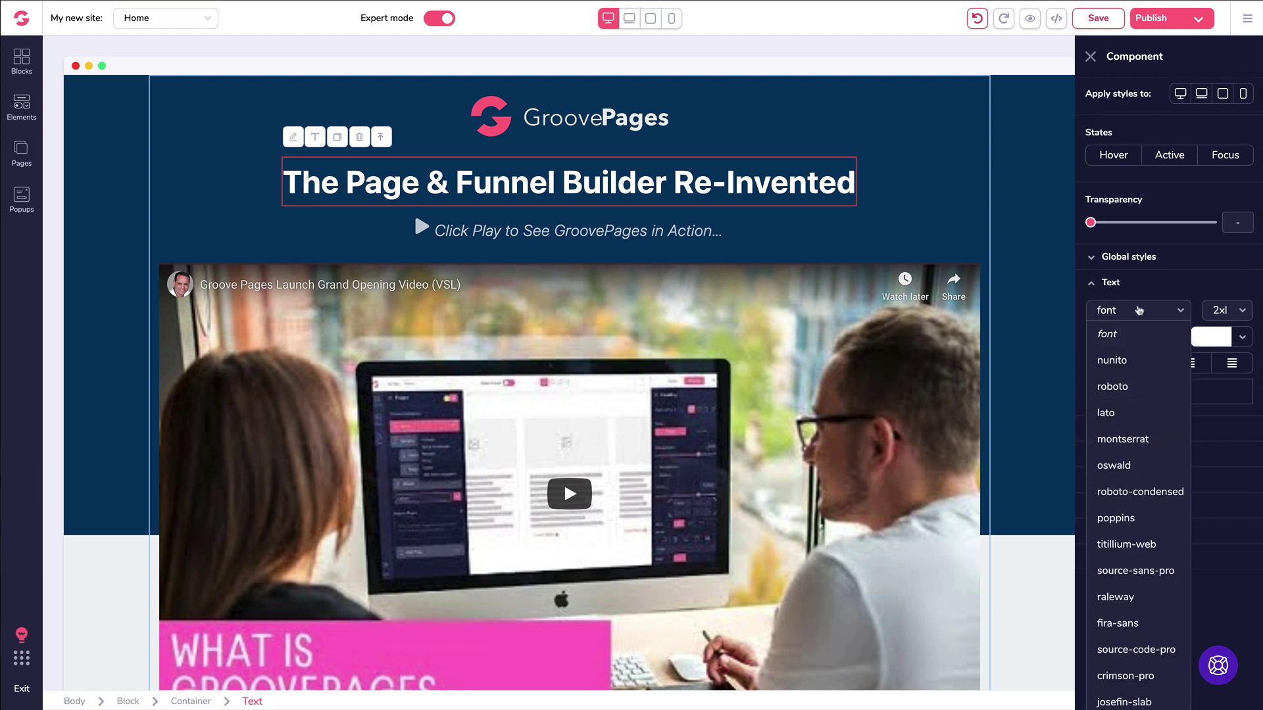
left_click(1147, 289)
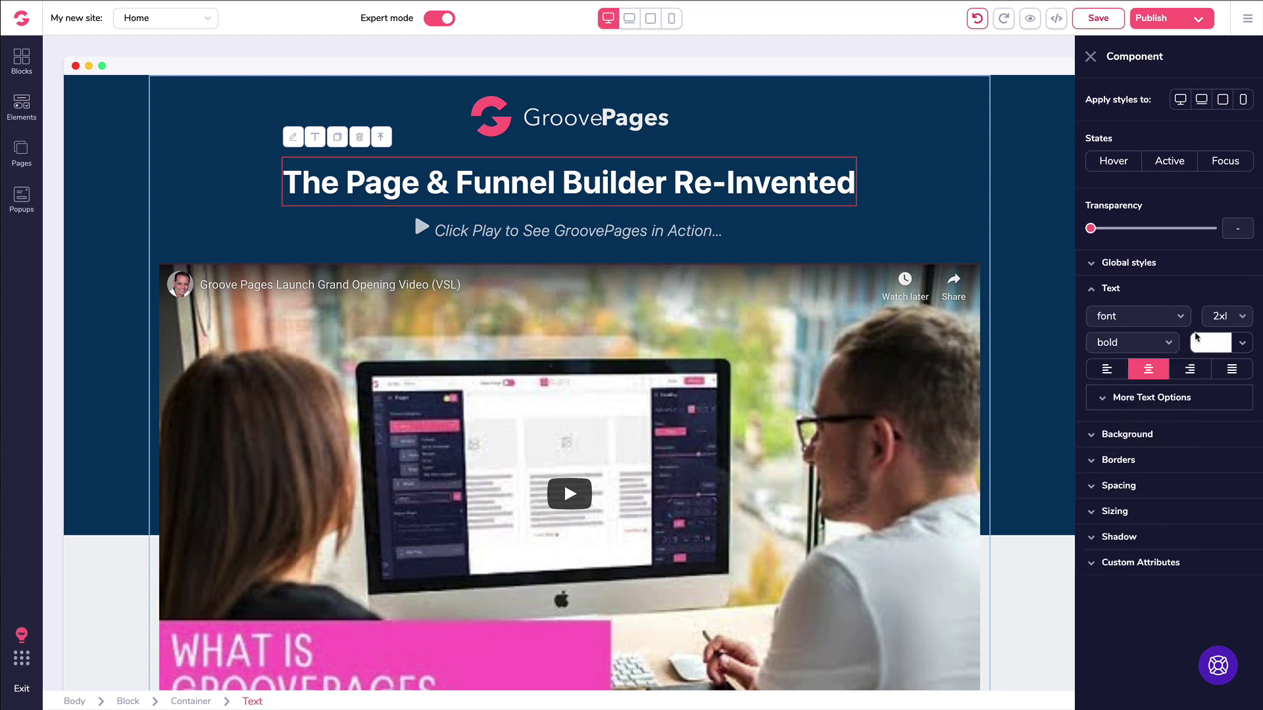
left_click(1200, 341)
mouse_move(1146, 423)
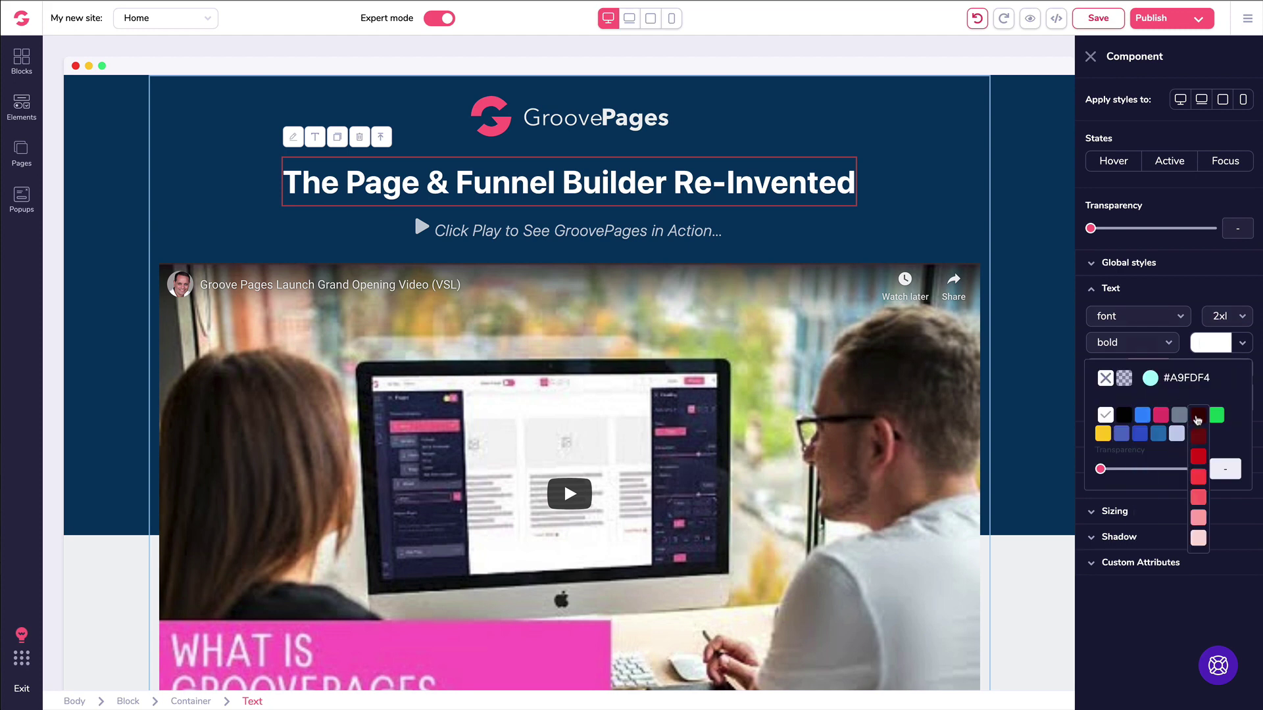
left_click(1198, 417)
left_click(1207, 346)
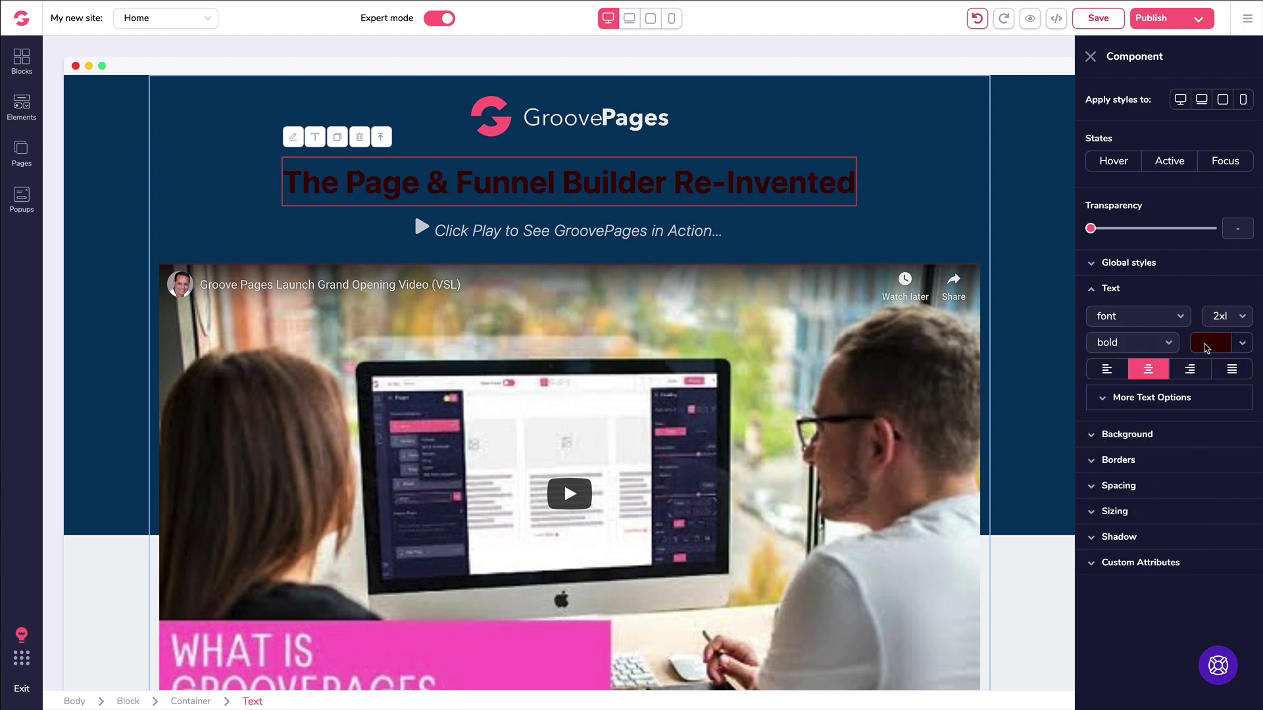
left_click(977, 19)
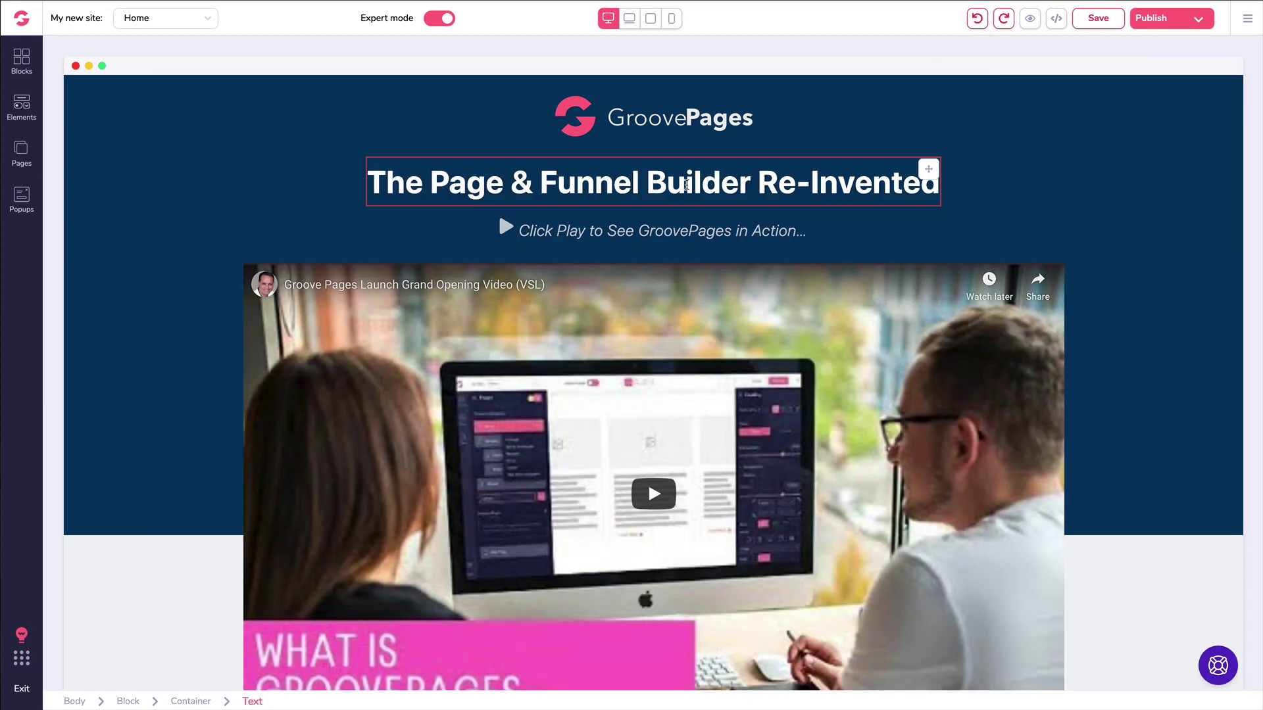
Step: Reselect the hero heading and set its text alignment to centre
left_click(686, 184)
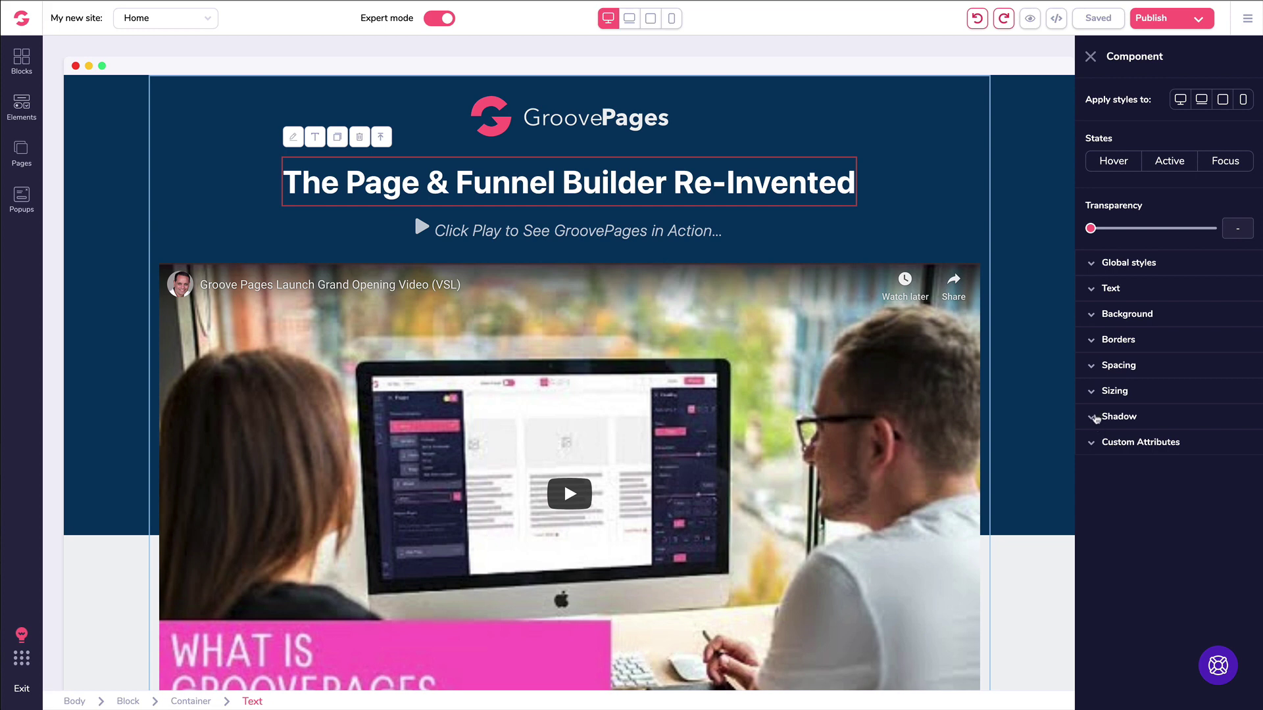
left_click(1092, 289)
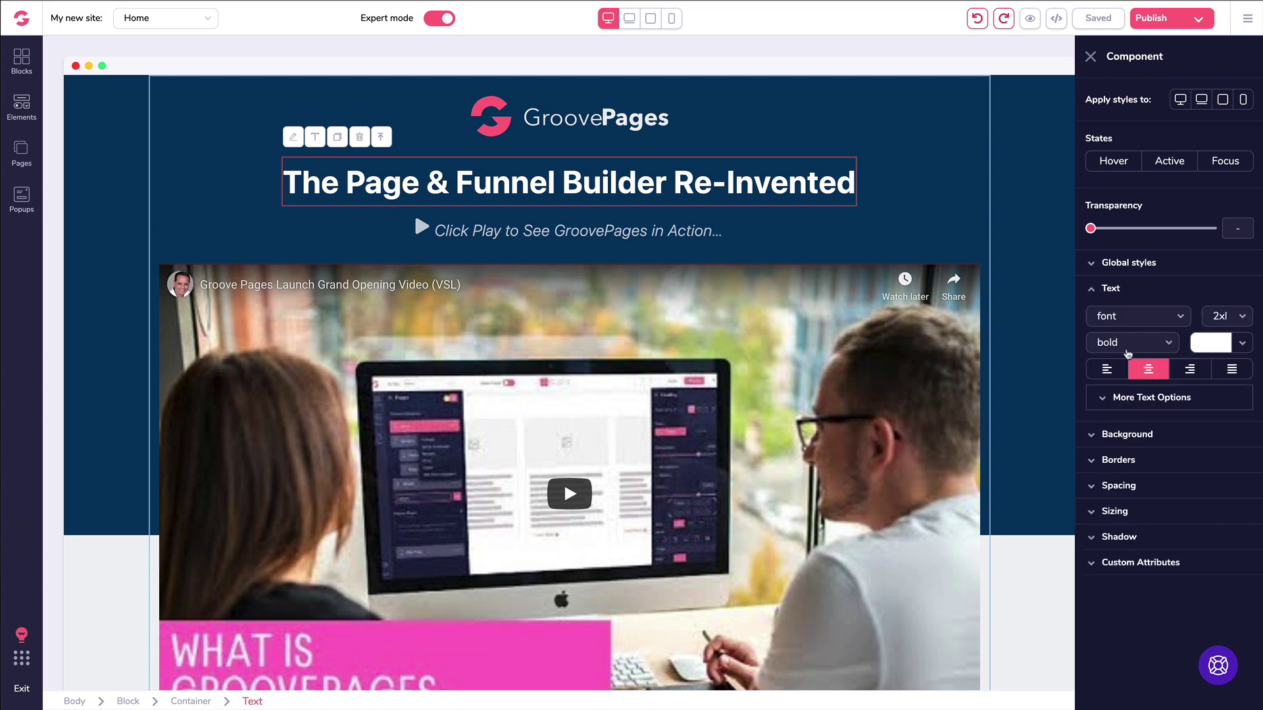
left_click(1111, 372)
left_click(1146, 371)
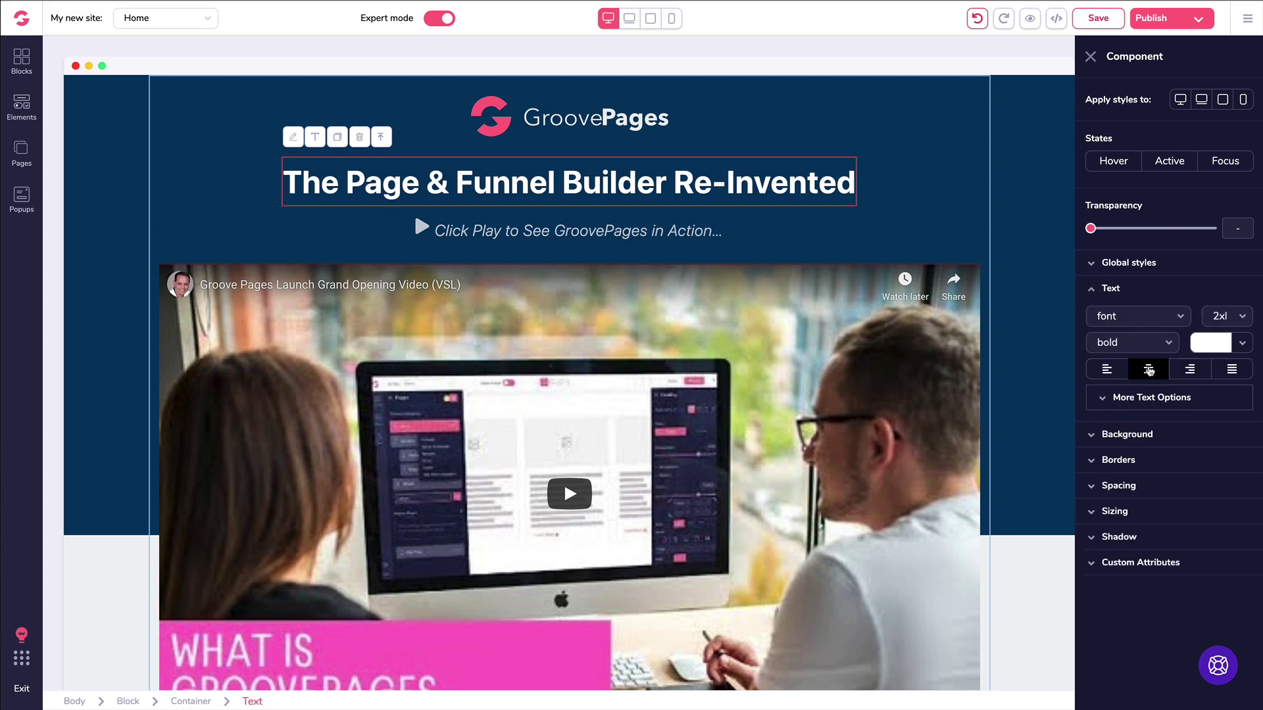
left_click(1153, 371)
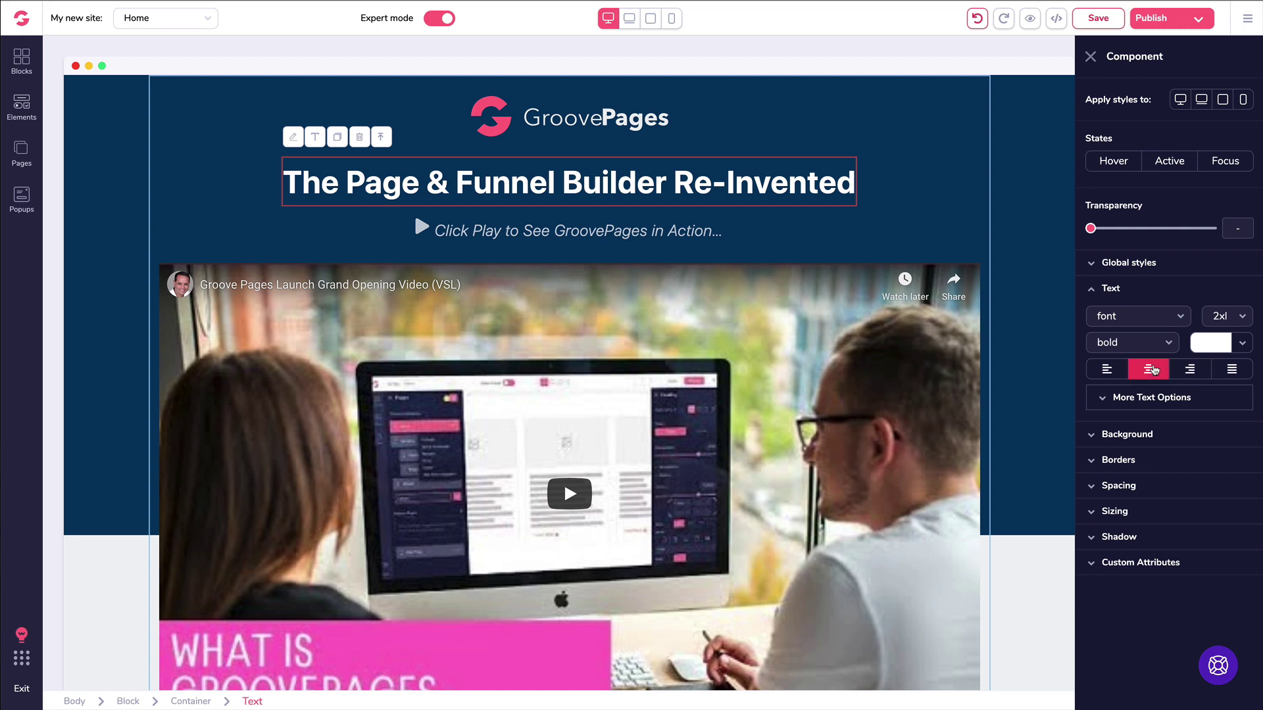
left_click(1092, 291)
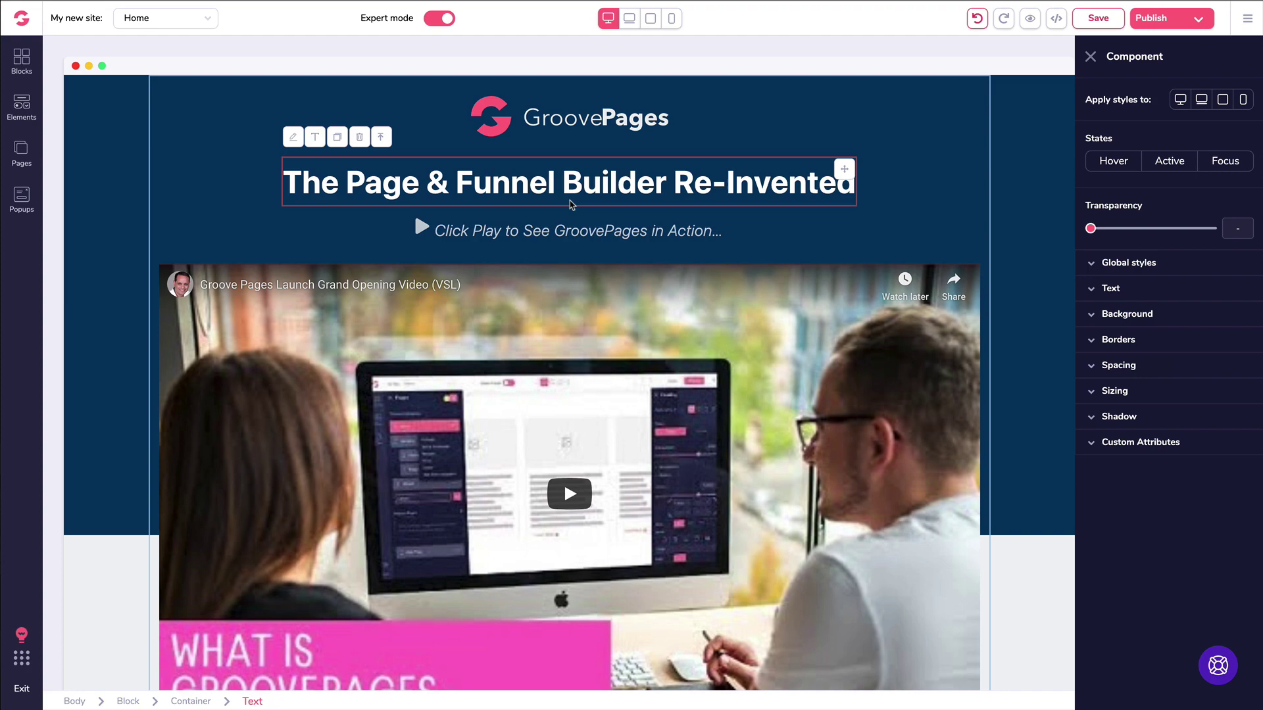
scroll(572, 205, "down", 10)
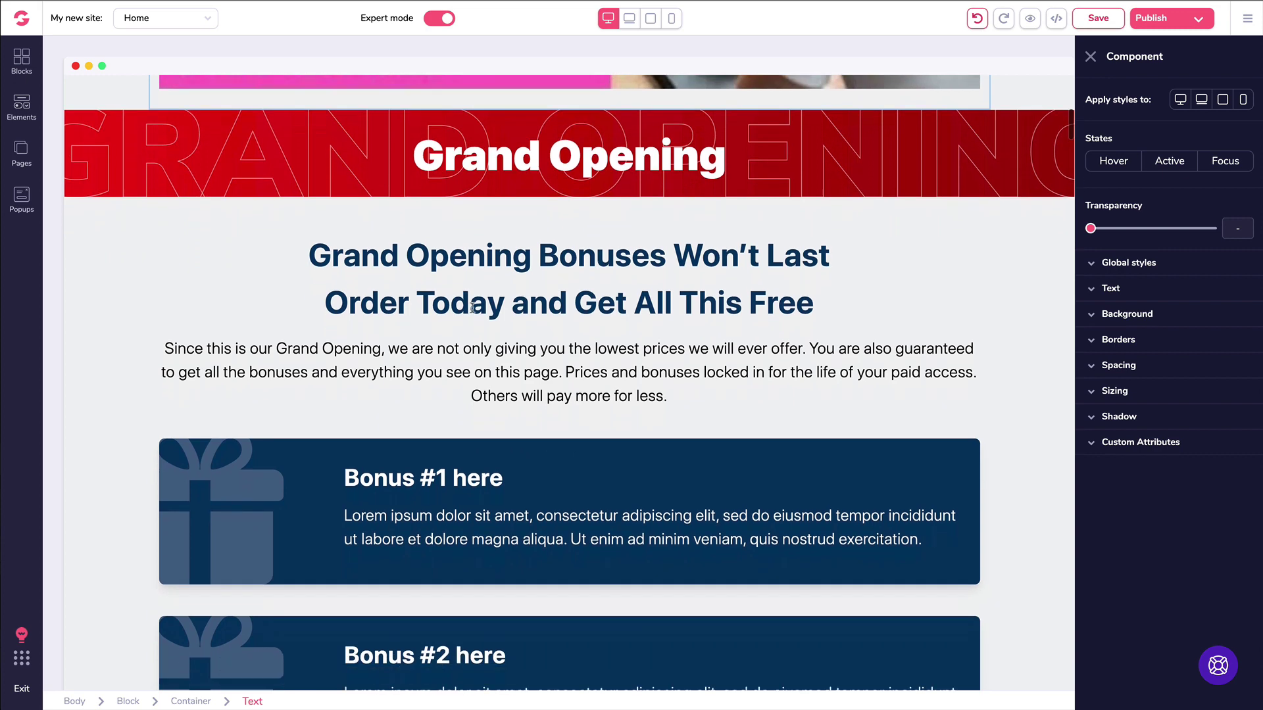
scroll(473, 308, "down", 2)
left_click(446, 238)
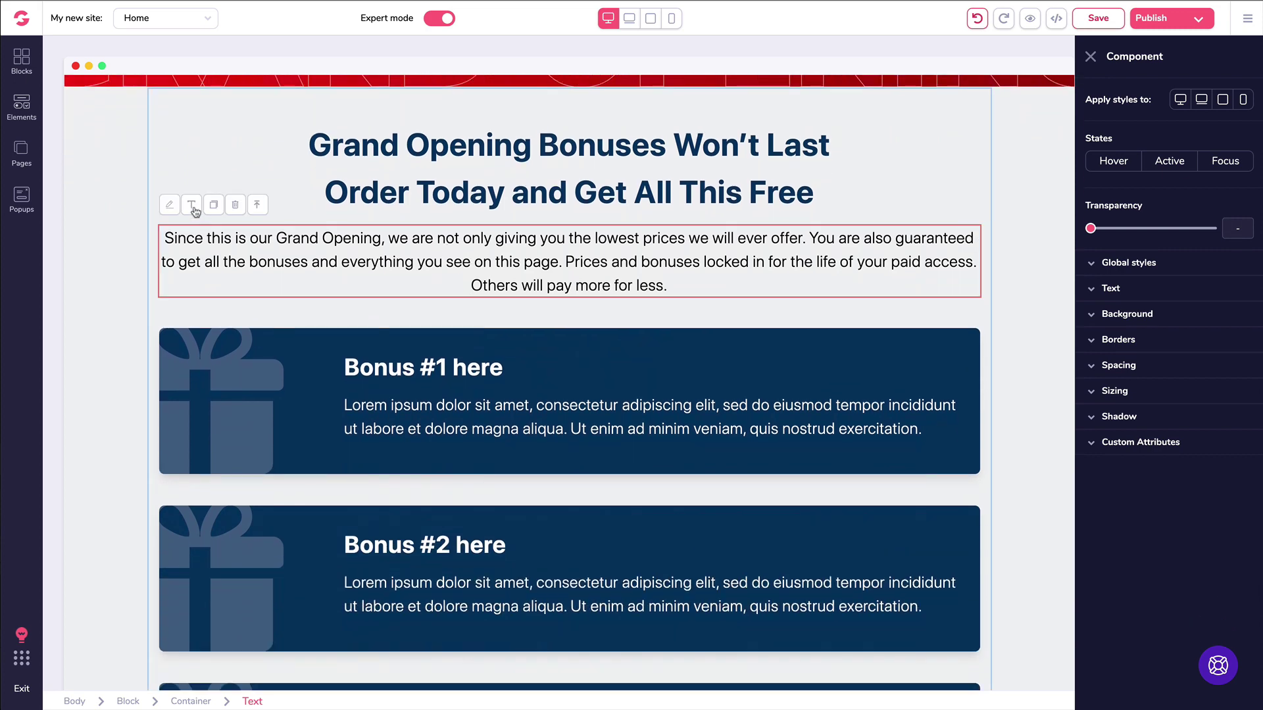
left_click(193, 207)
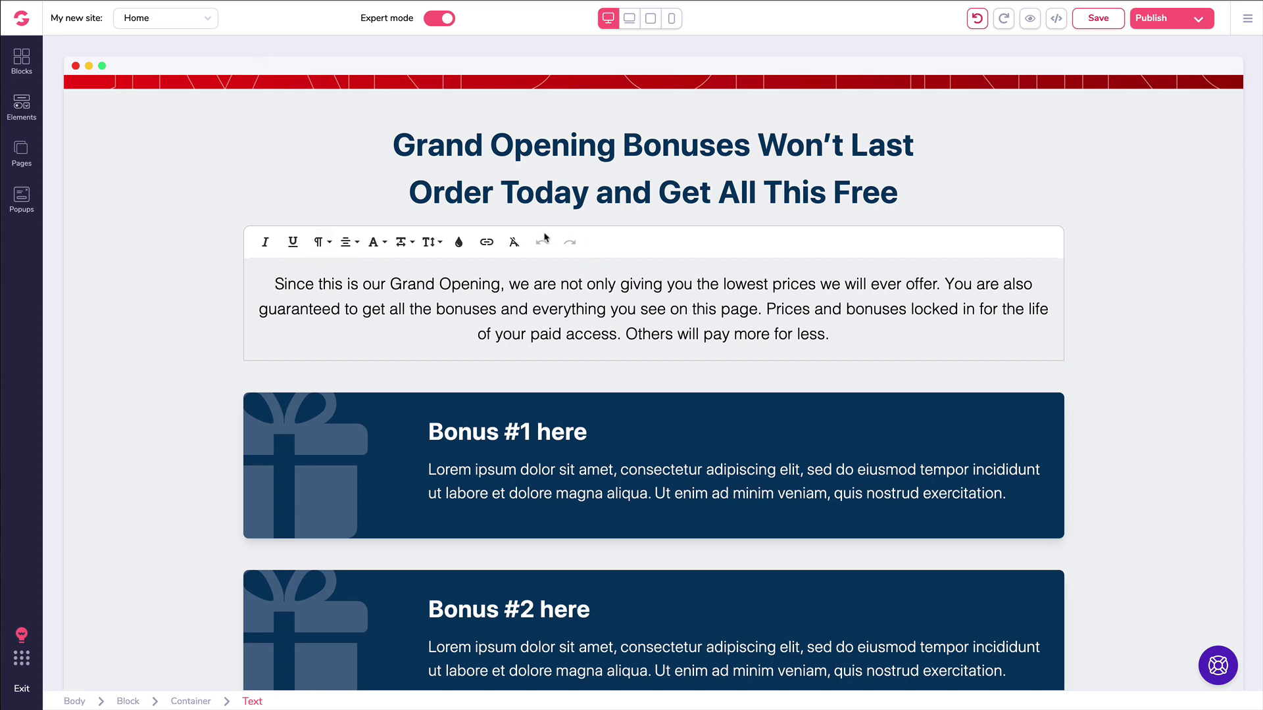
left_click(197, 226)
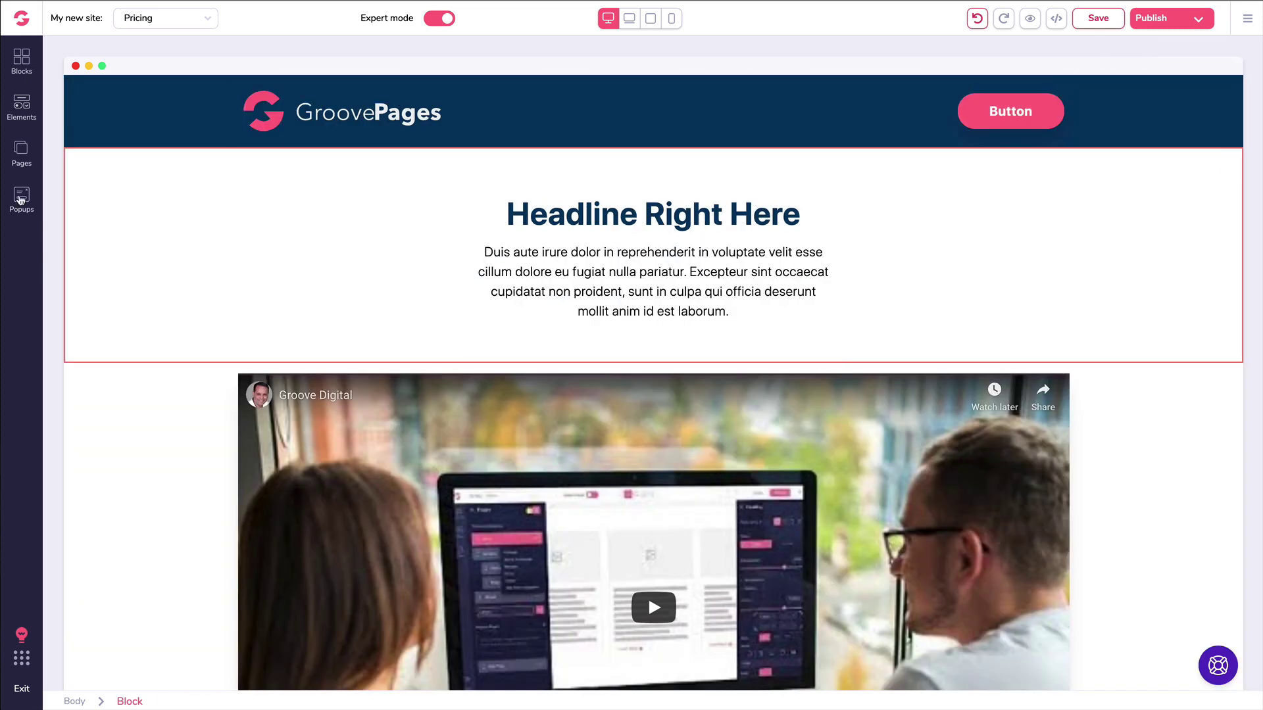
Step: Create a new Pricing page popup of type Exit, shown on every visit
left_click(21, 197)
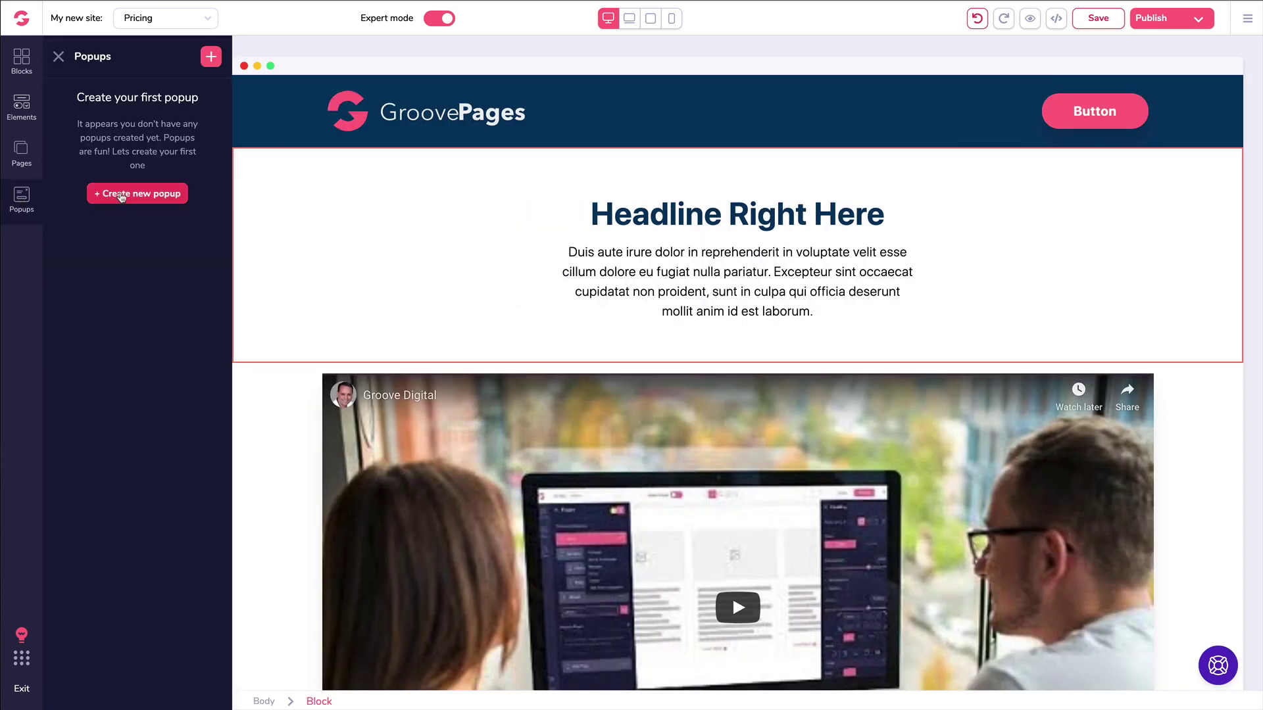
left_click(122, 194)
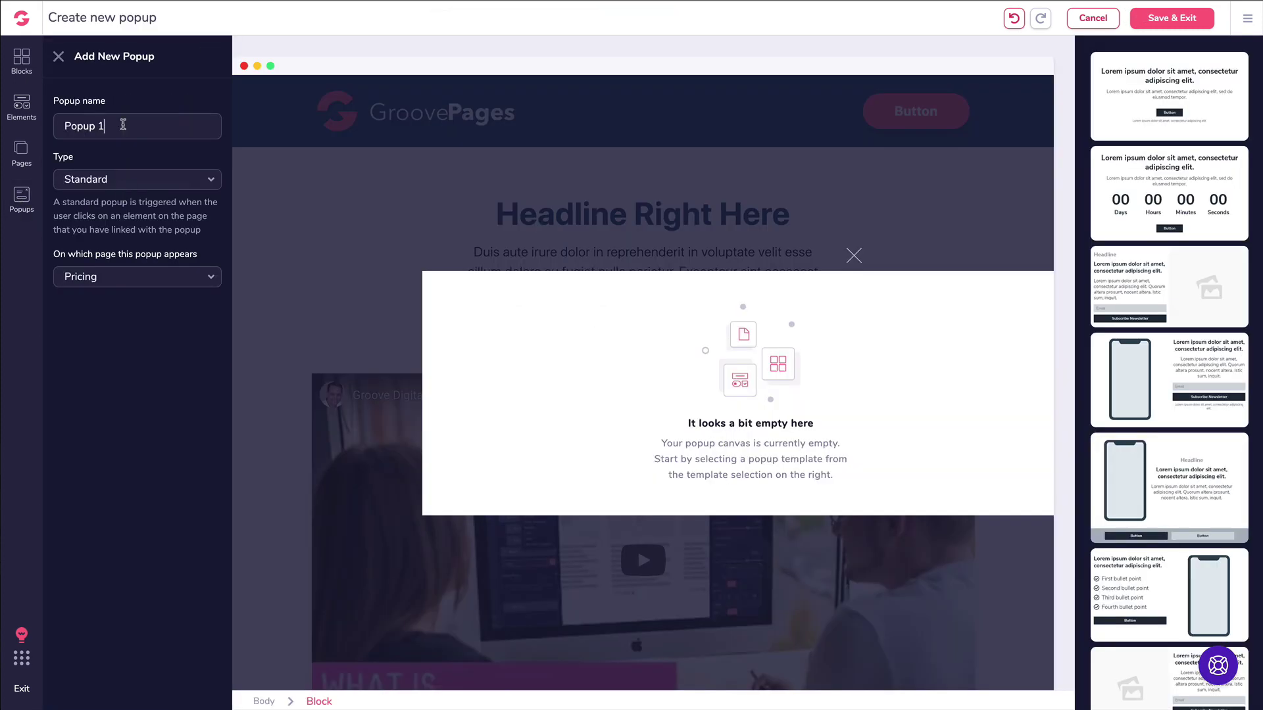
left_click(120, 180)
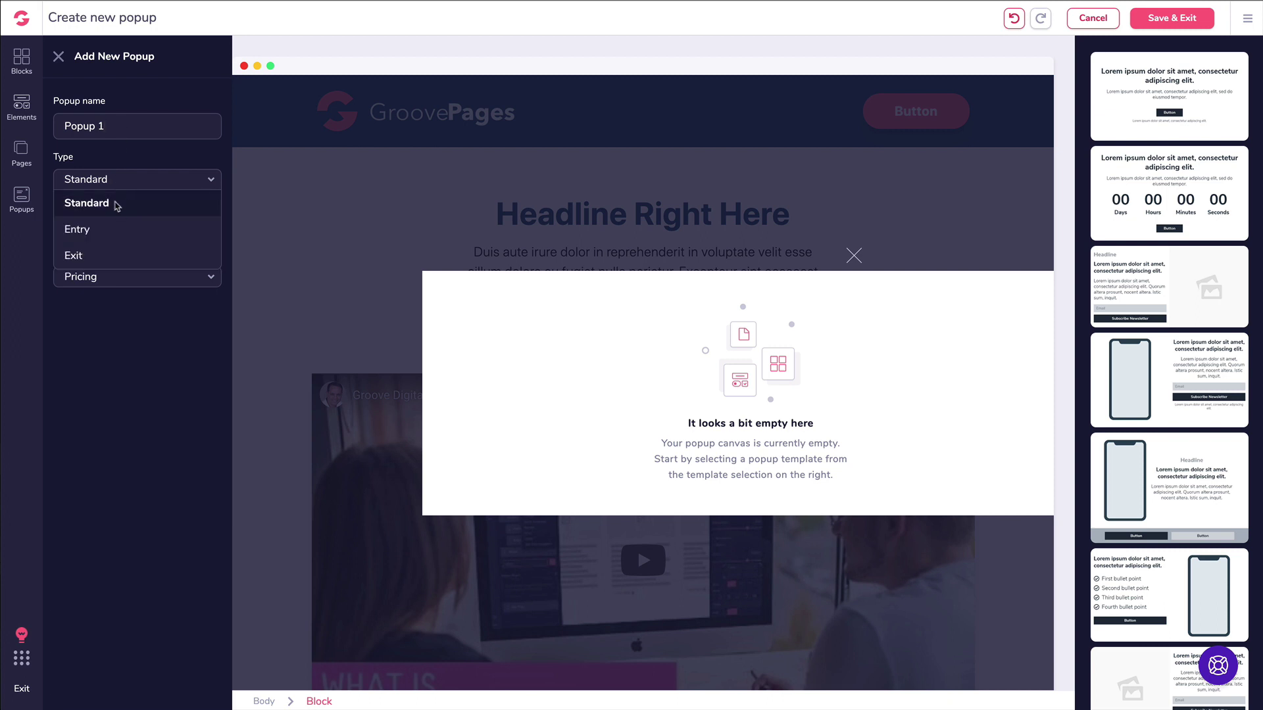
left_click(104, 237)
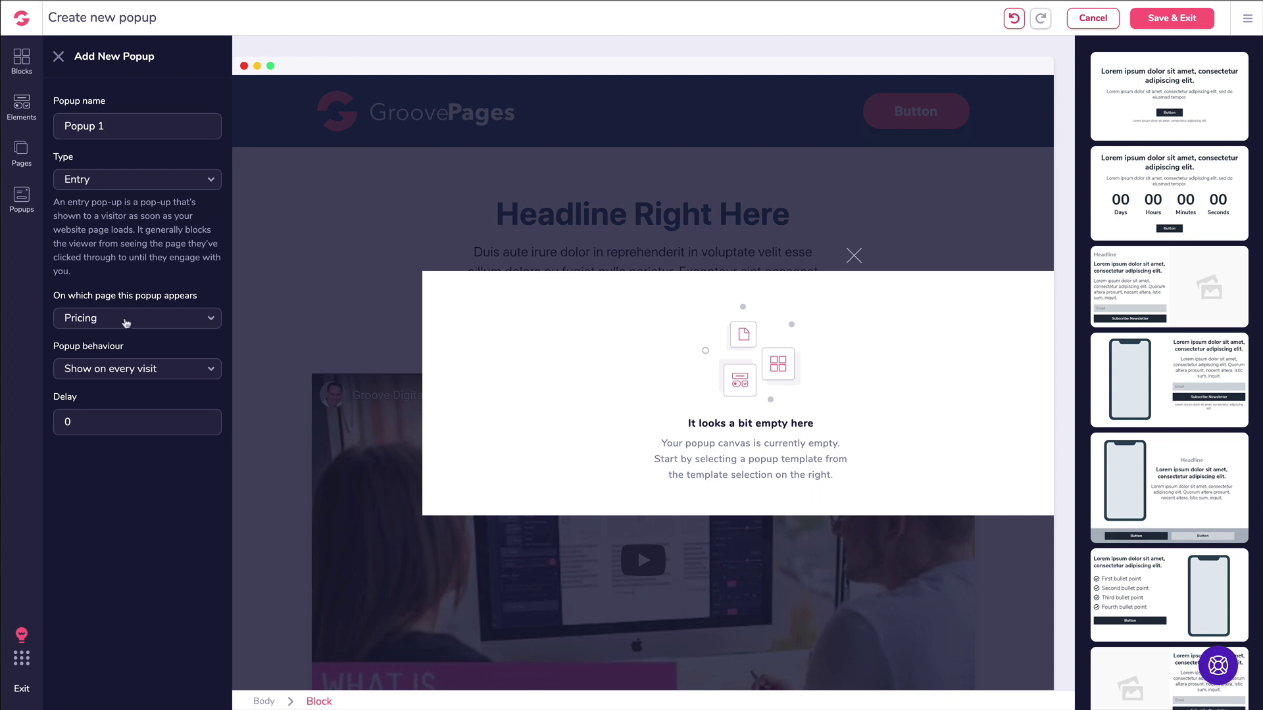
left_click(124, 371)
left_click(130, 370)
left_click(96, 180)
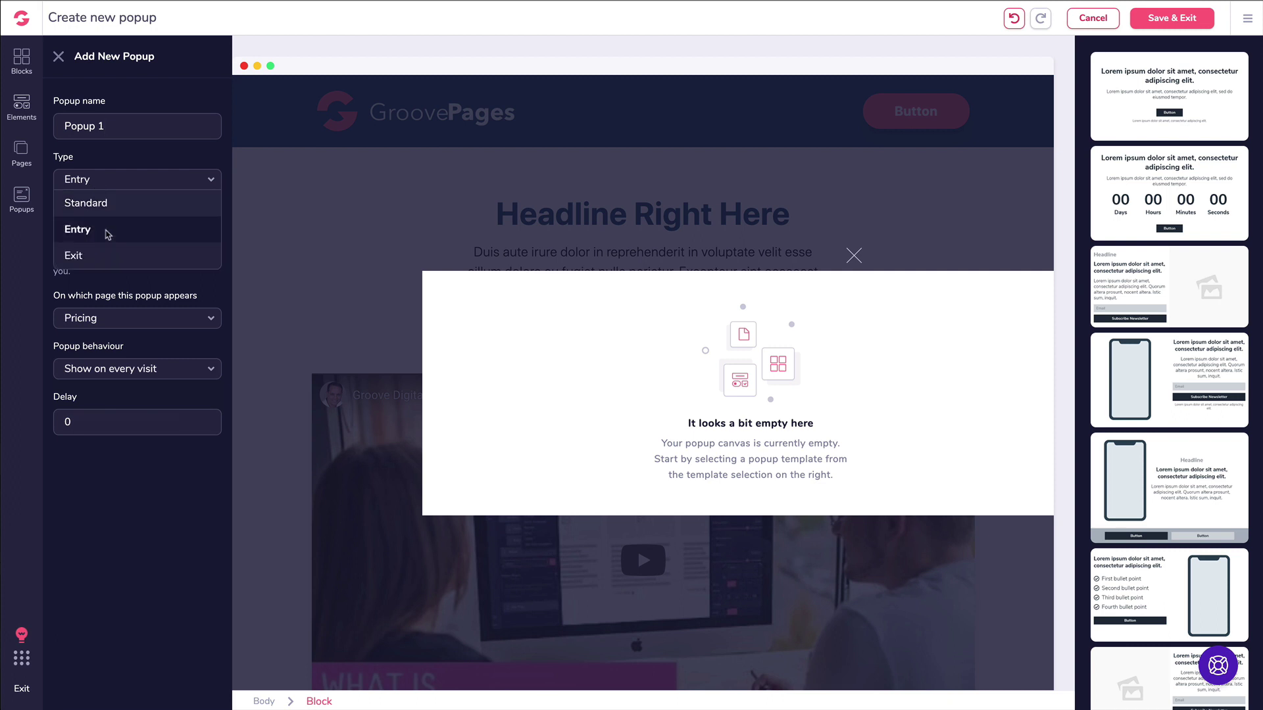
left_click(101, 254)
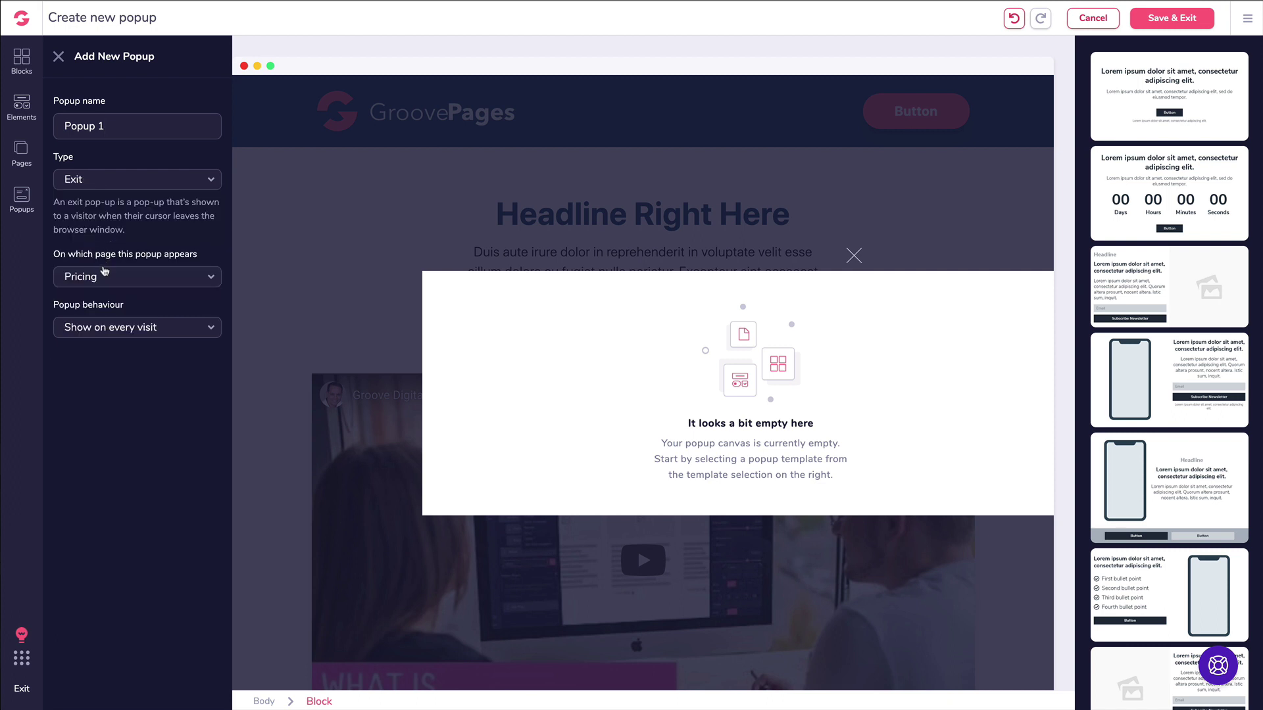
left_click(121, 328)
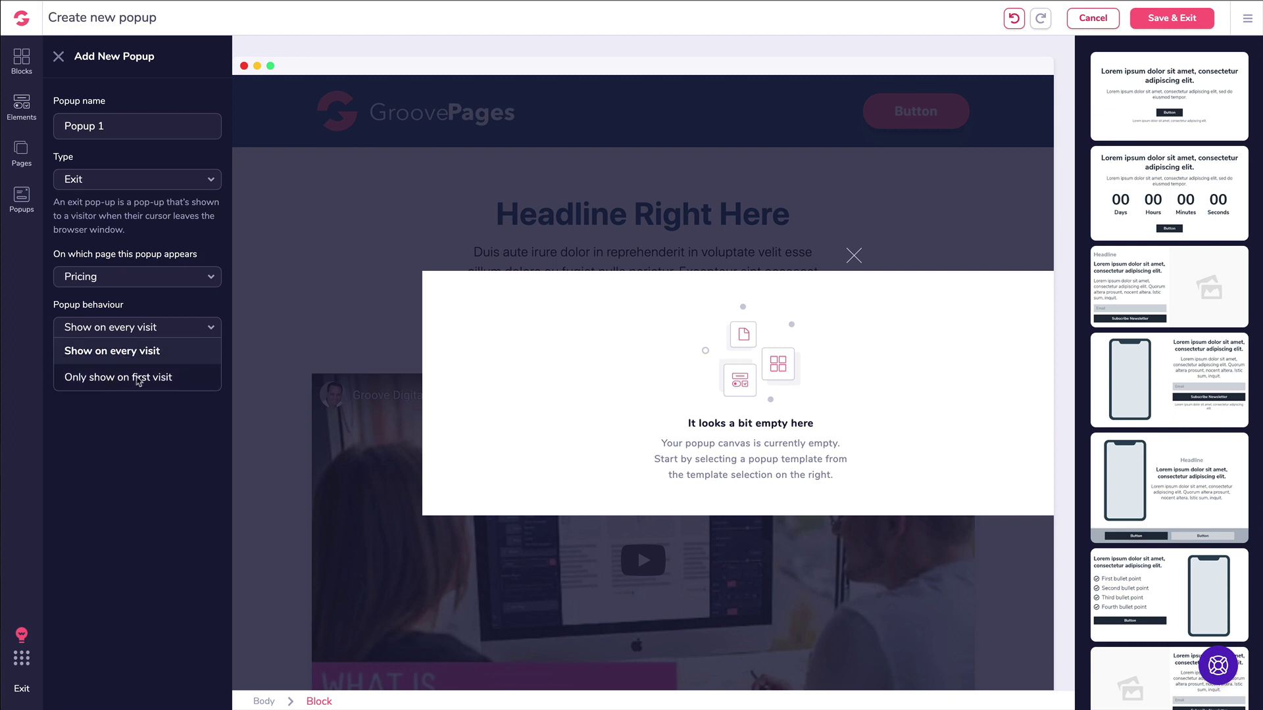
left_click(115, 355)
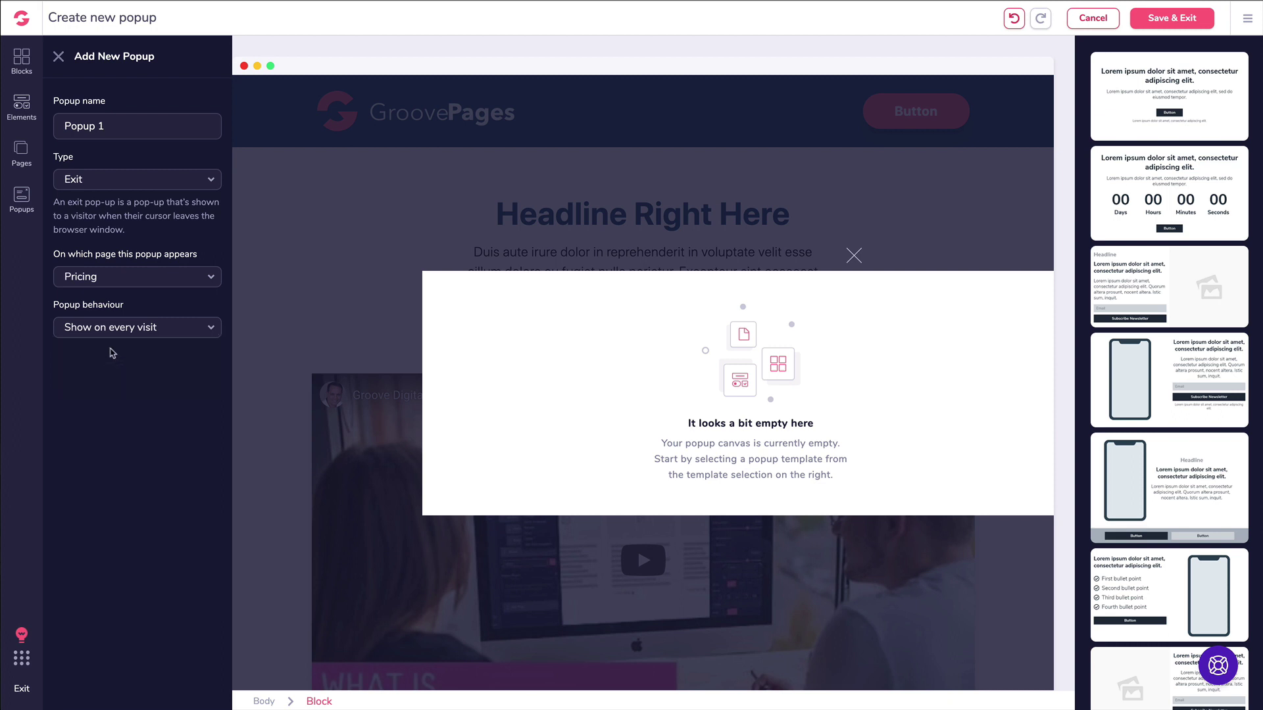
Step: Name the popup 'Exit Pop Demo', apply the countdown template, and save it
triple_click(123, 125)
type("Exit Pop Demo")
left_click(1140, 193)
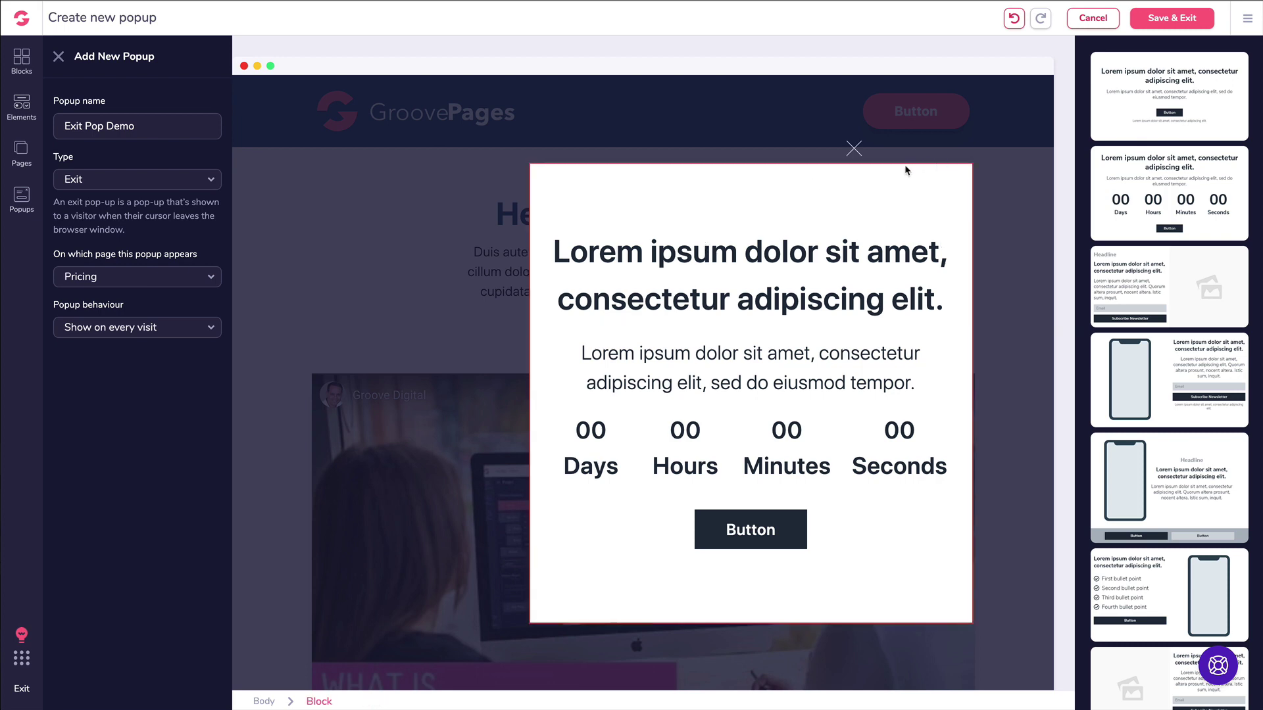
left_click(1199, 29)
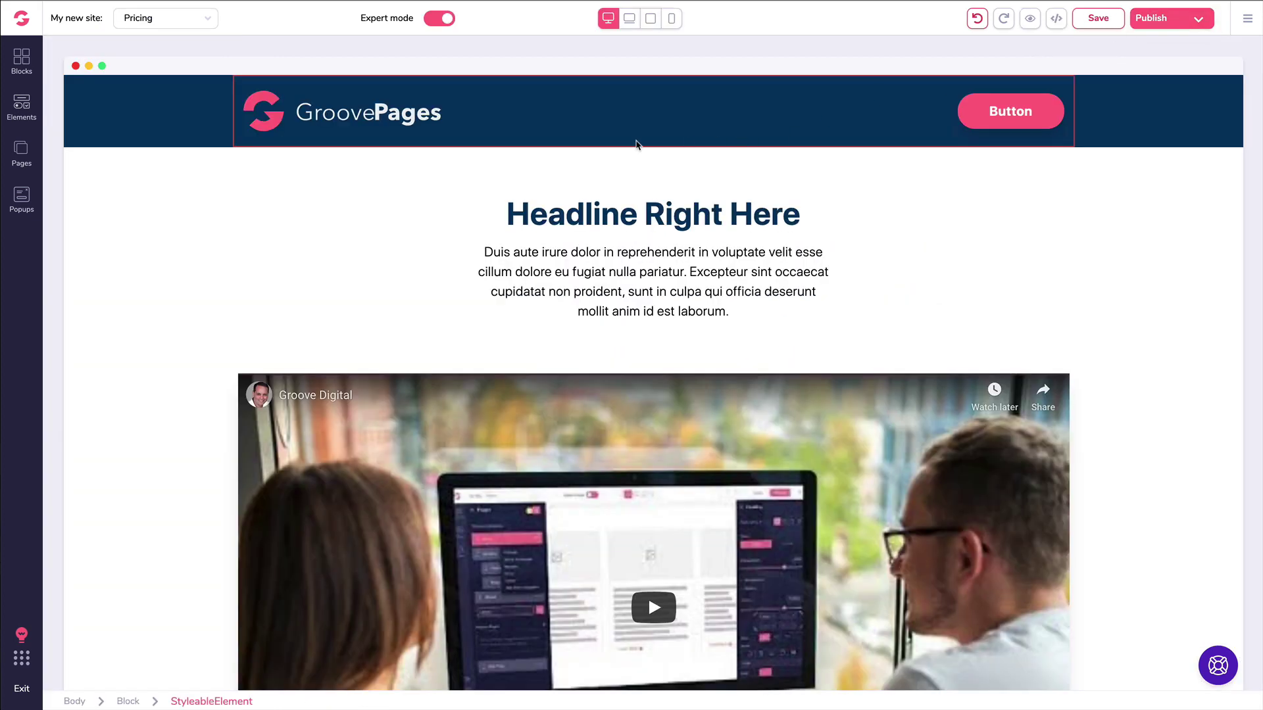
Step: Create a Standard popup named 'Button Popup' with the headline-and-button template and save it
left_click(23, 195)
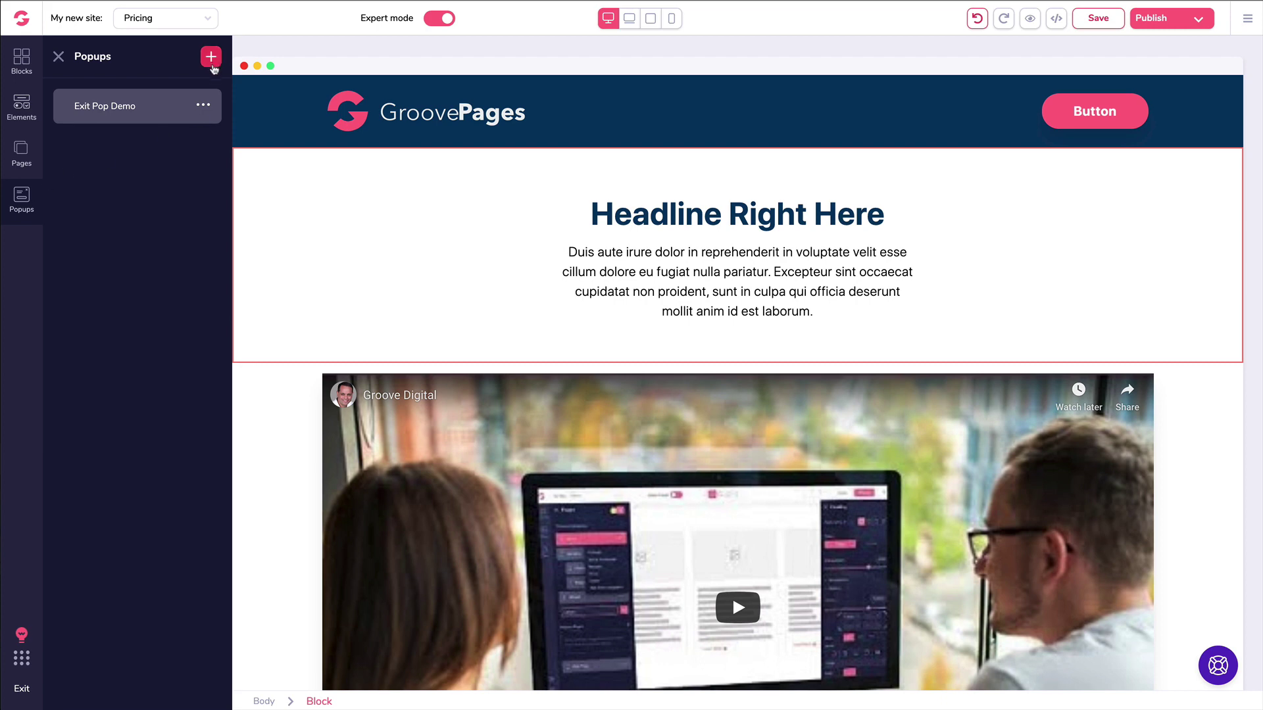
left_click(211, 56)
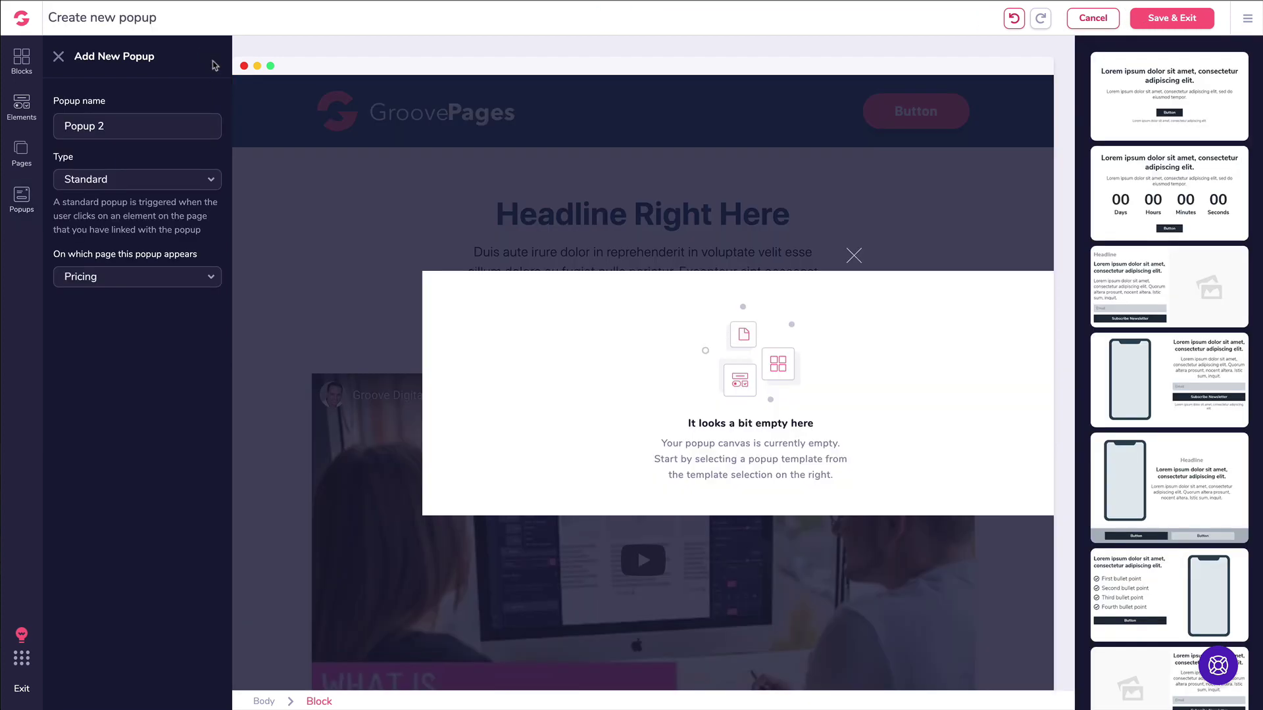
triple_click(134, 127)
type("B")
left_click(82, 127)
key("BackSpace")
type("y")
key("BackSpace")
type("tton")
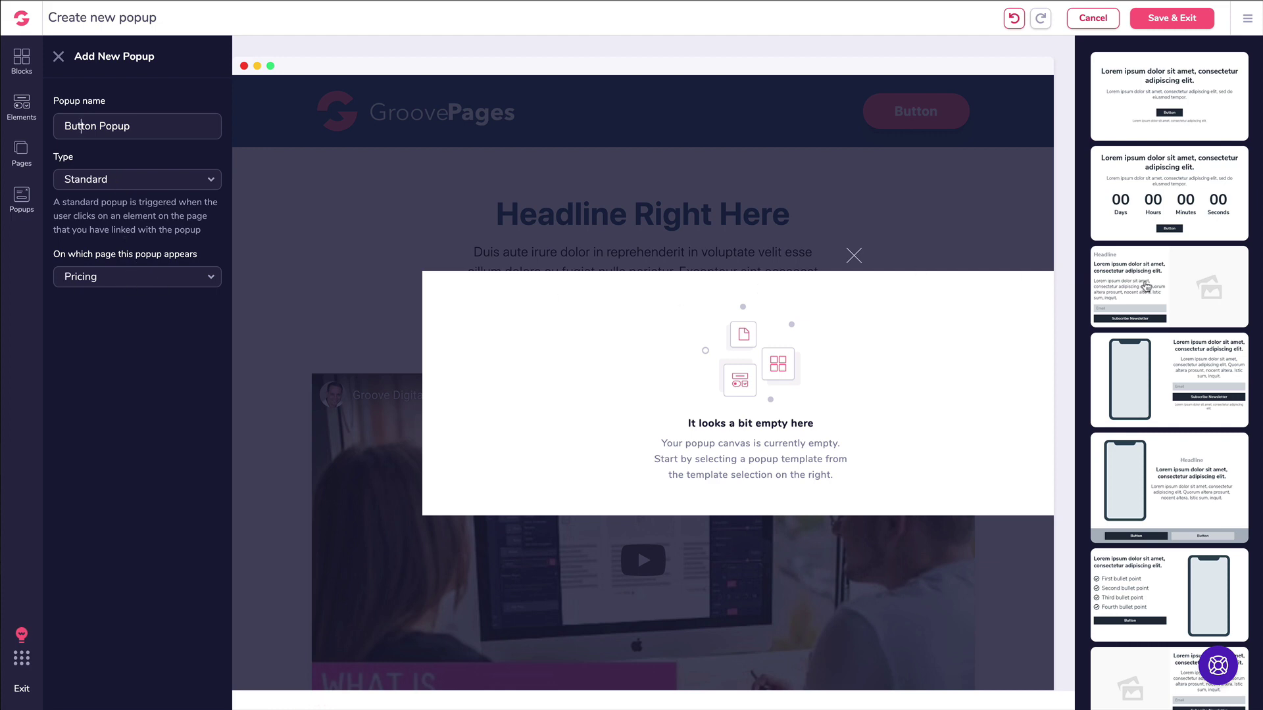
left_click(1167, 116)
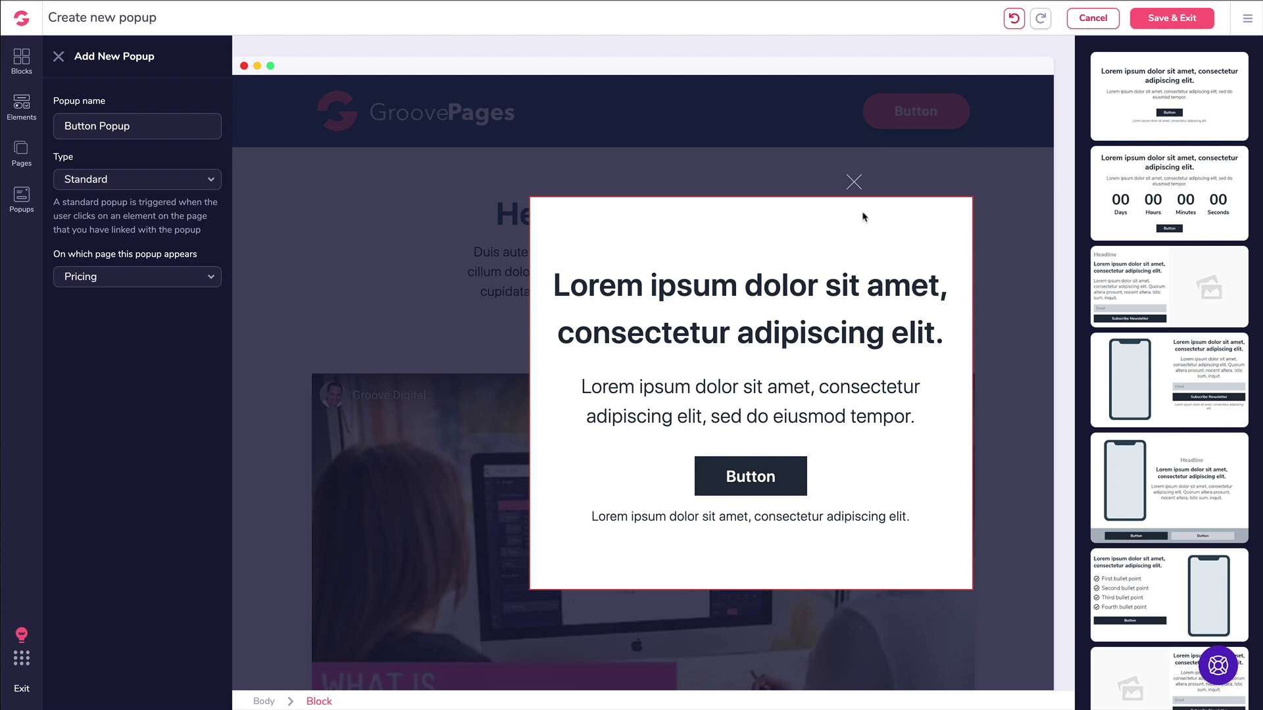
left_click(1171, 20)
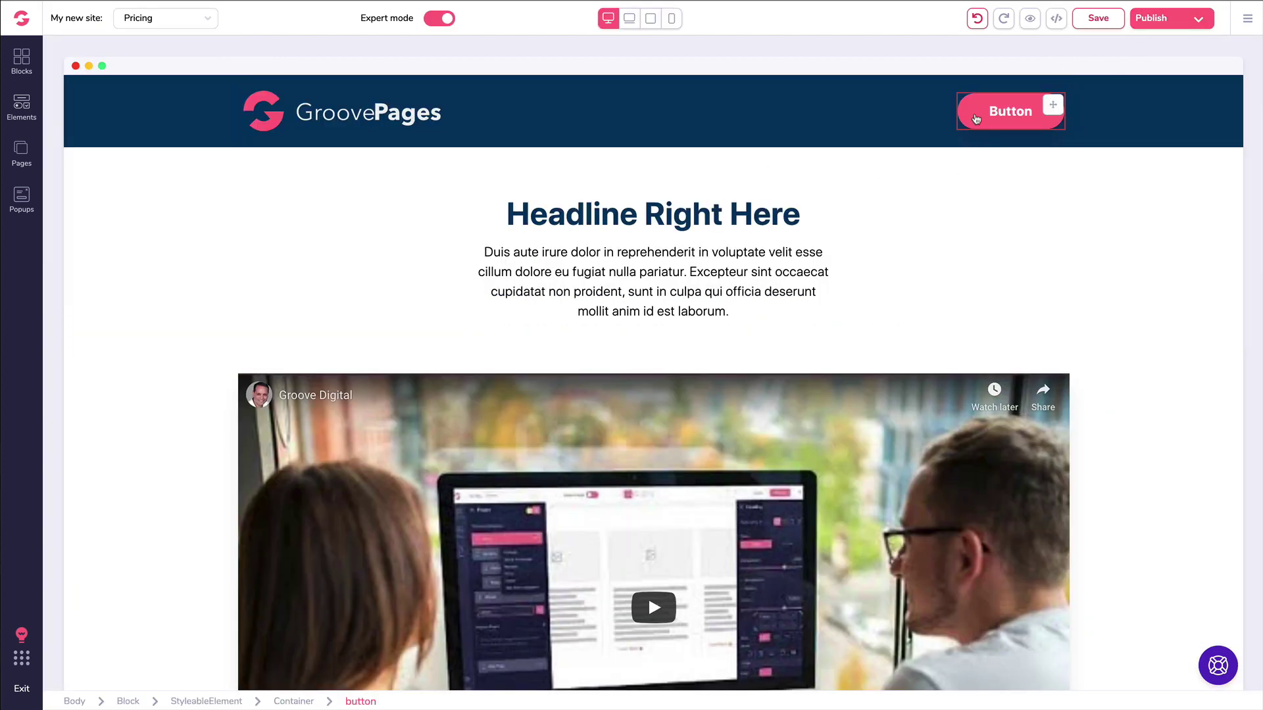
Step: Relabel the Pricing header button 'Download Now', link it to Button Popup, and save
left_click(1049, 110)
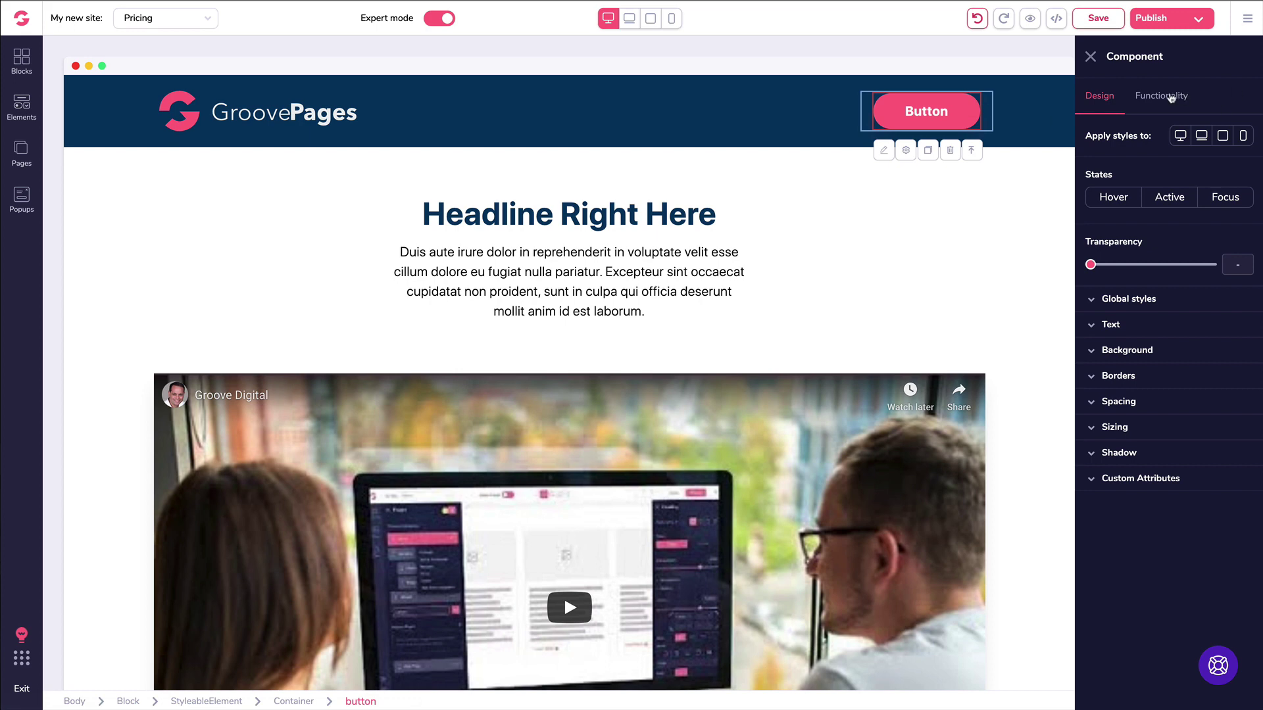
left_click(1171, 97)
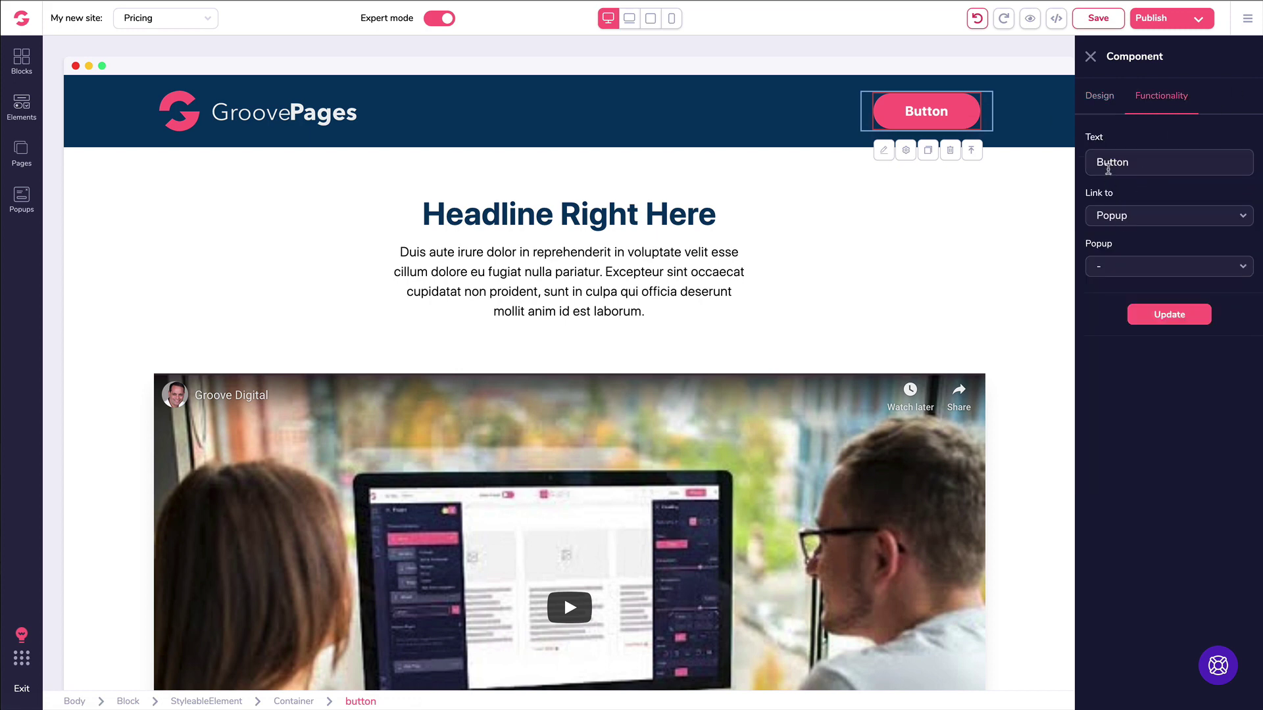
double_click(1137, 163)
type("Download Now")
left_click(1112, 215)
left_click(1114, 344)
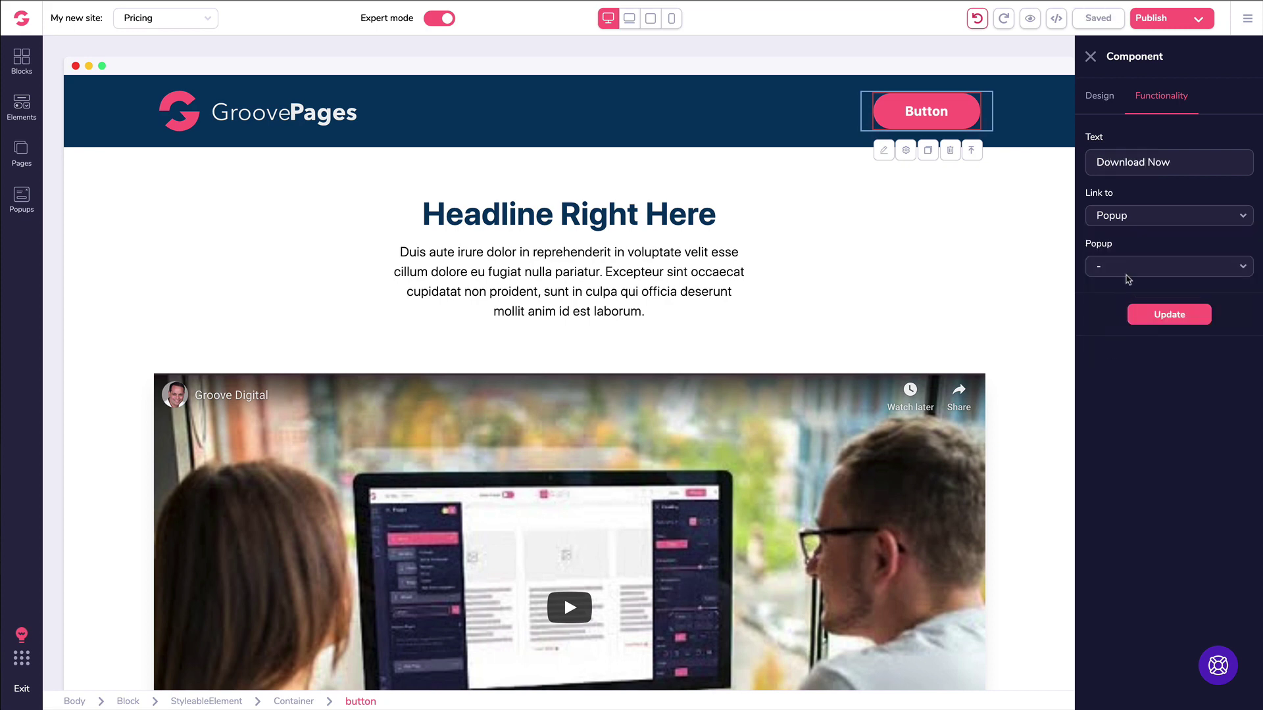
left_click(1118, 268)
left_click(1118, 293)
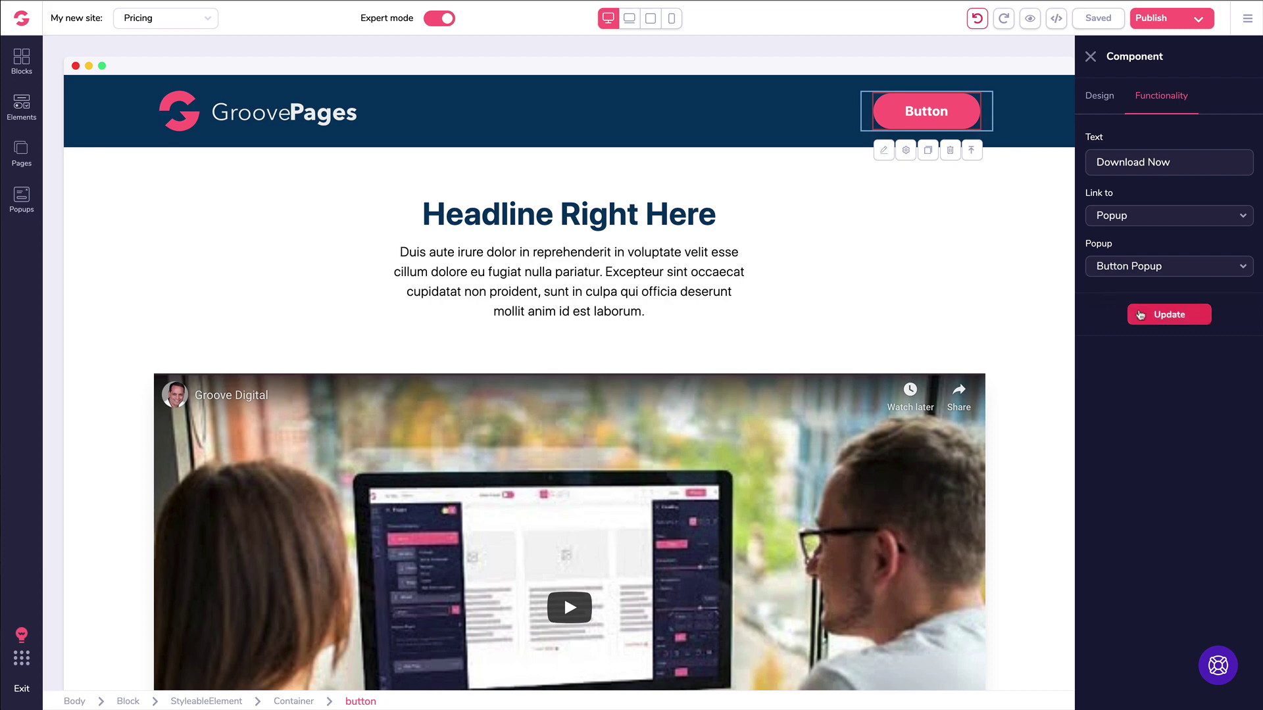
left_click(1167, 316)
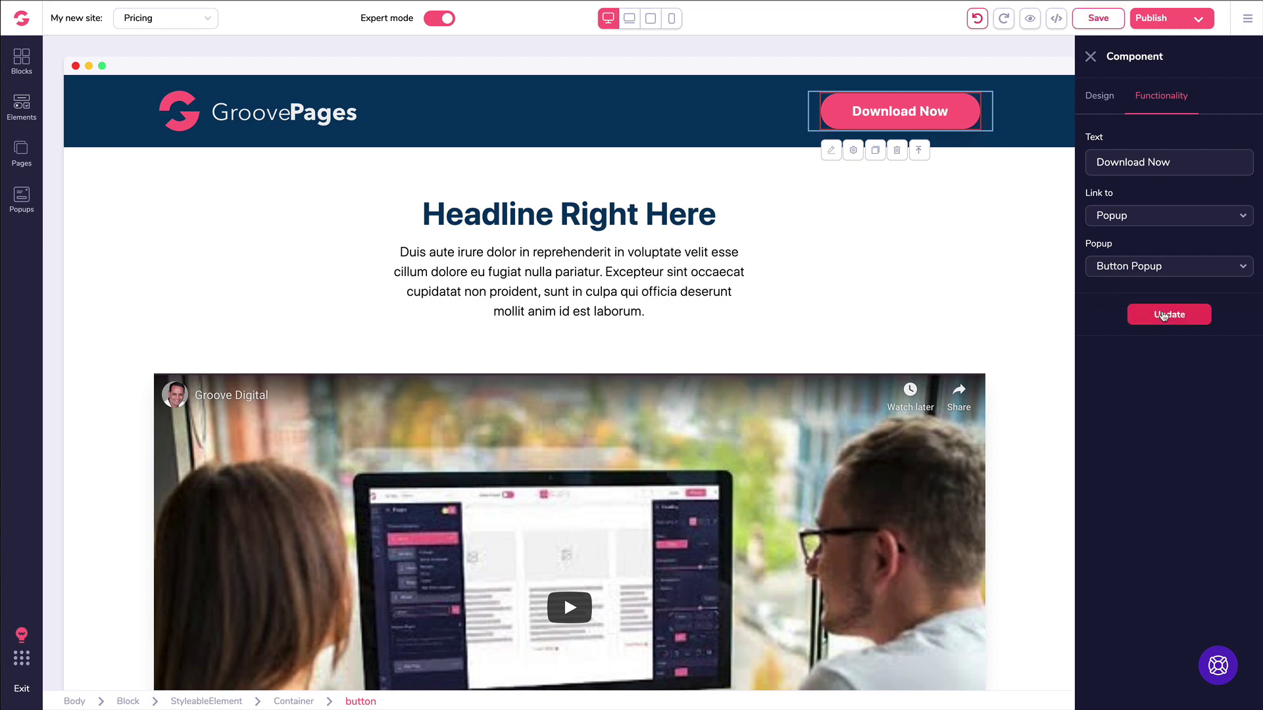
left_click(1089, 18)
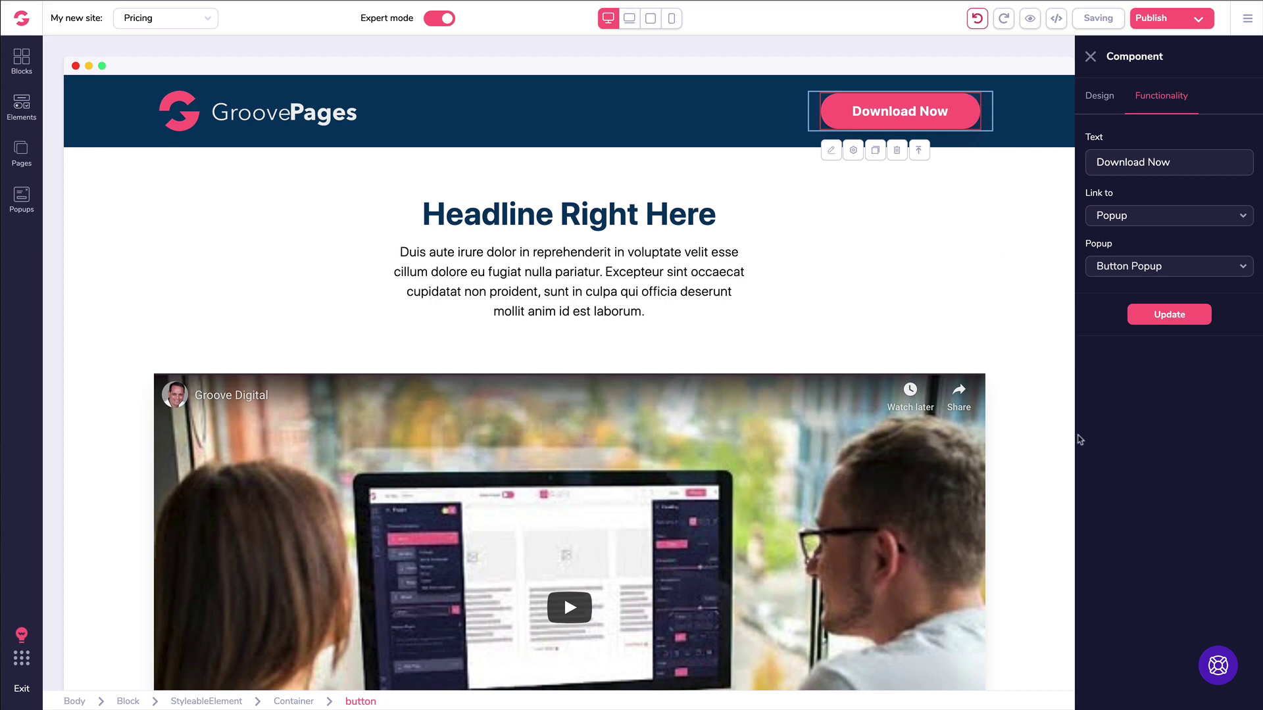
left_click(1030, 24)
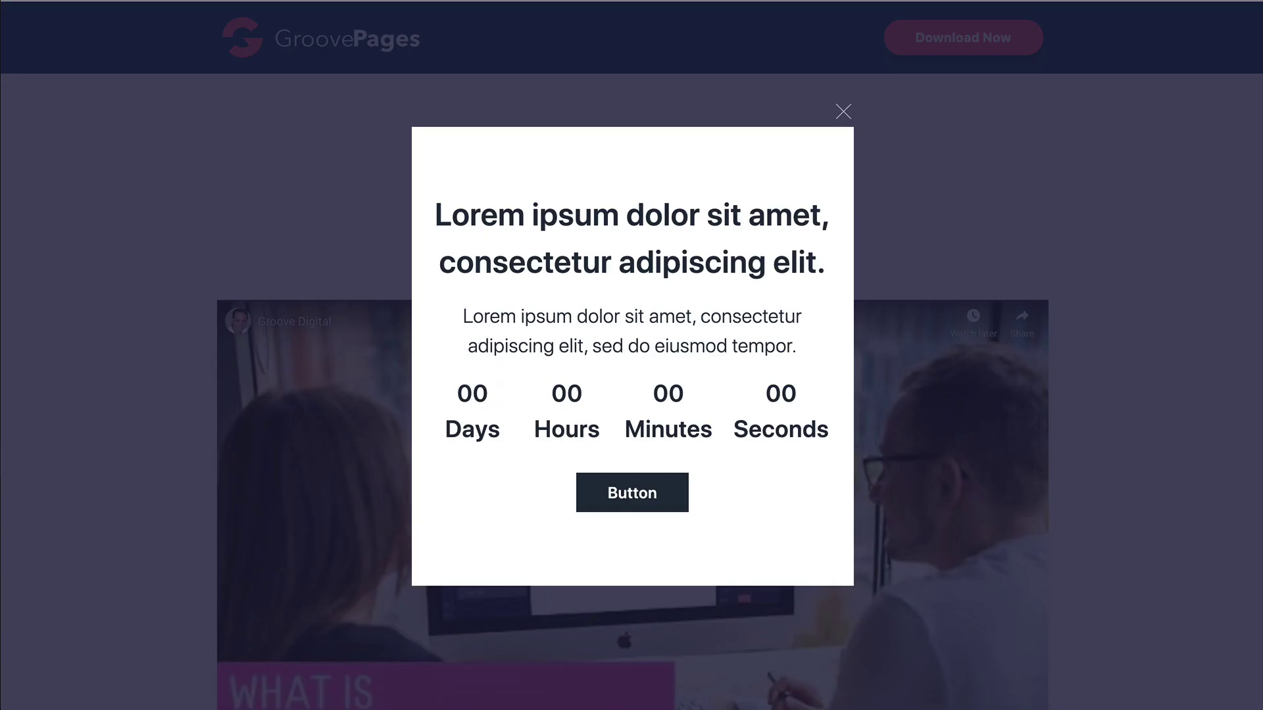
Step: In preview, dismiss the countdown popup, confirm Download Now opens its popup, then close it
left_click(842, 114)
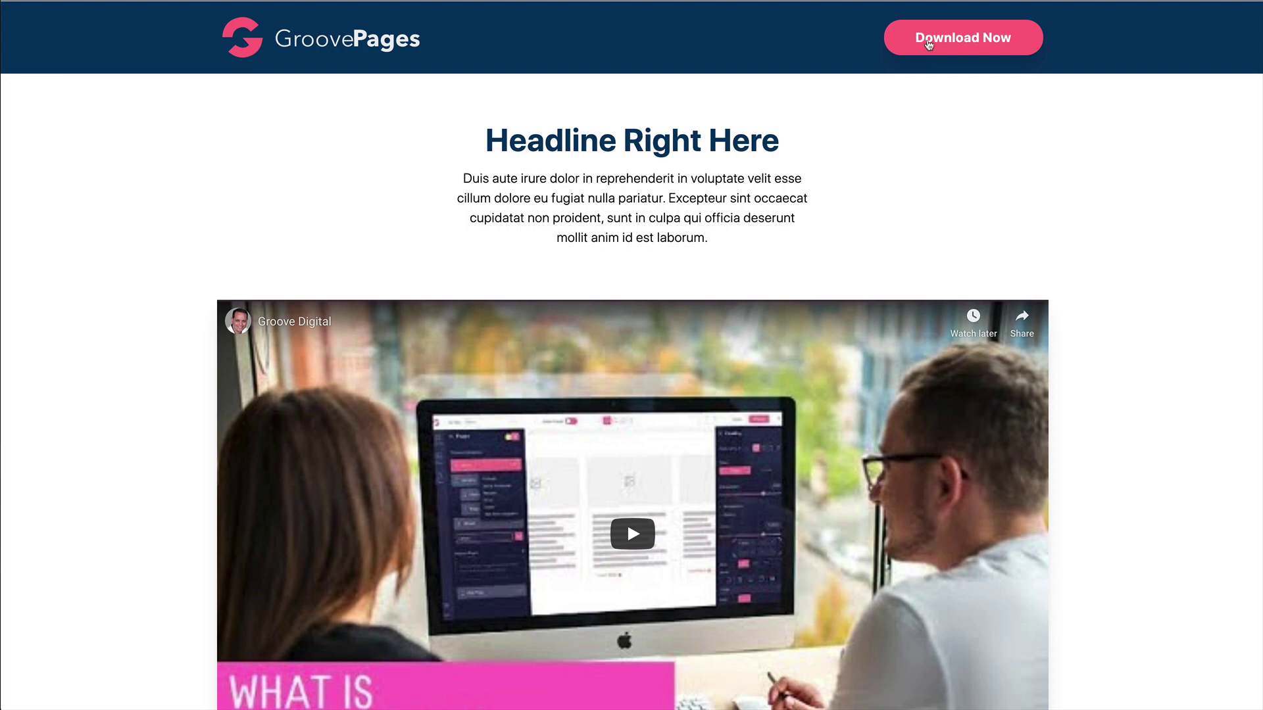
left_click(928, 43)
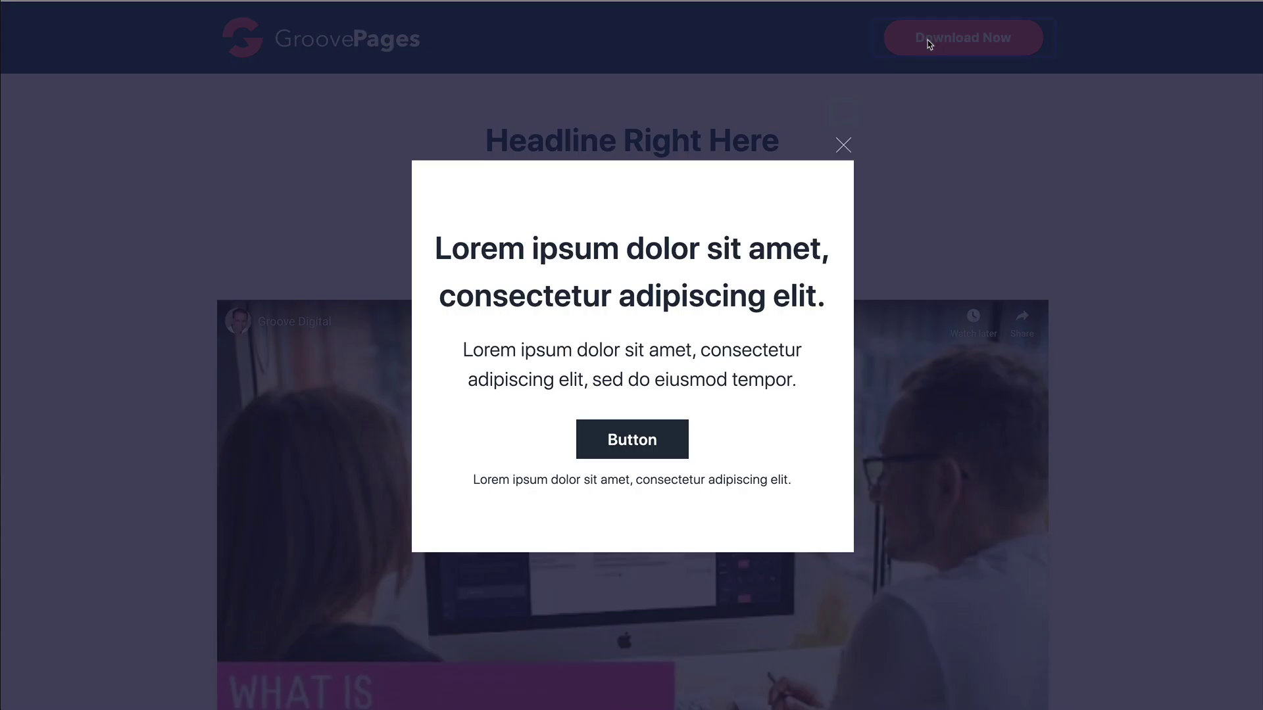
left_click(844, 146)
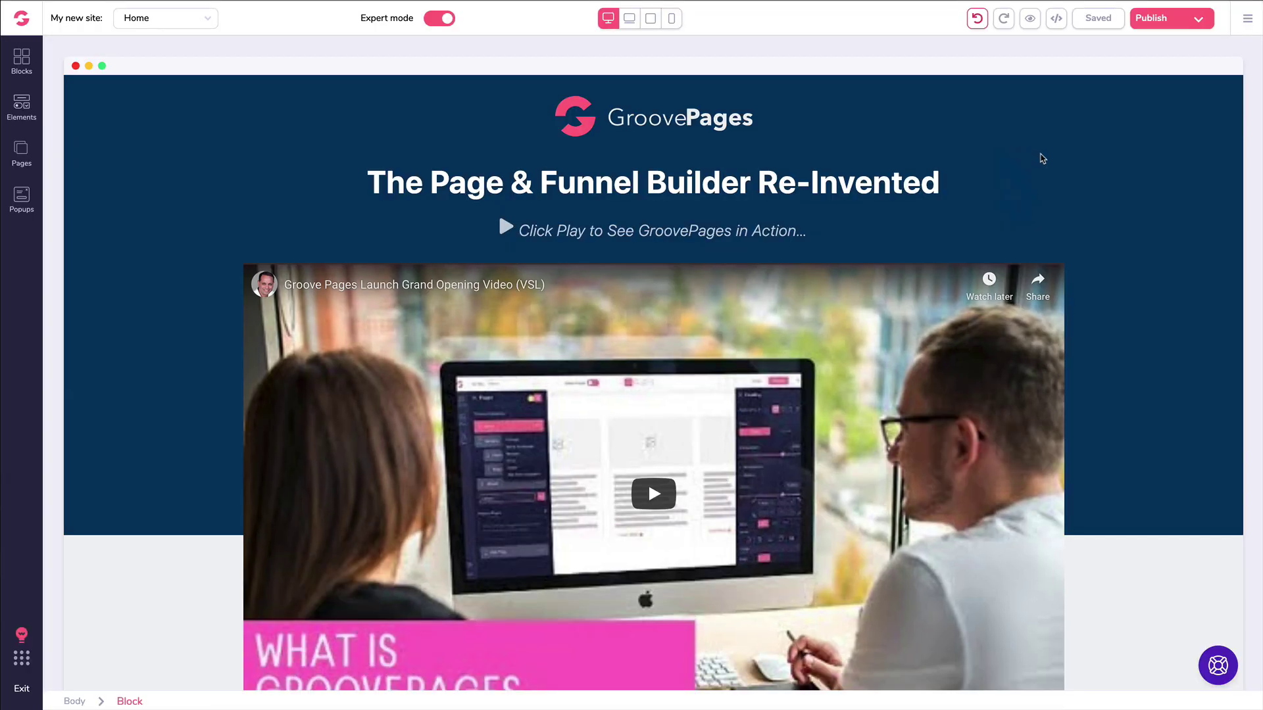
Step: Select the 'Everyone's making the switch!' block and try light blue and grey background swatches
scroll(1040, 161, "down", 9)
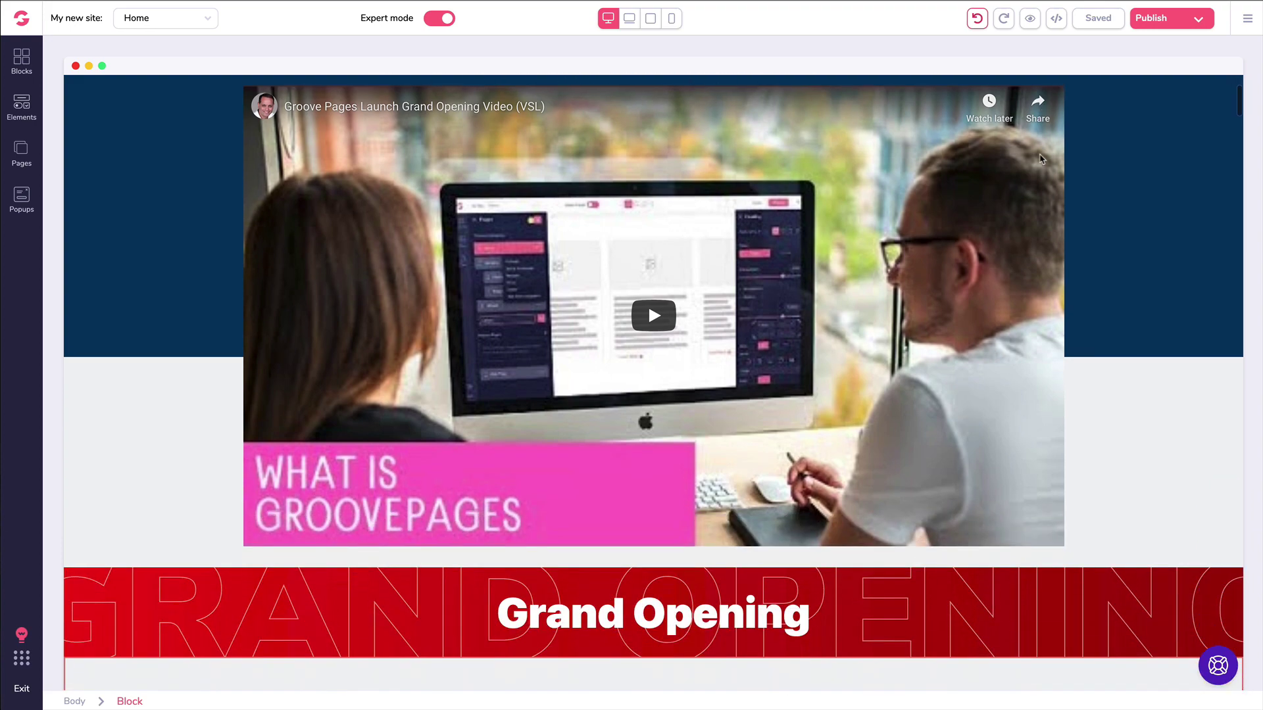
scroll(1028, 173, "down", 12)
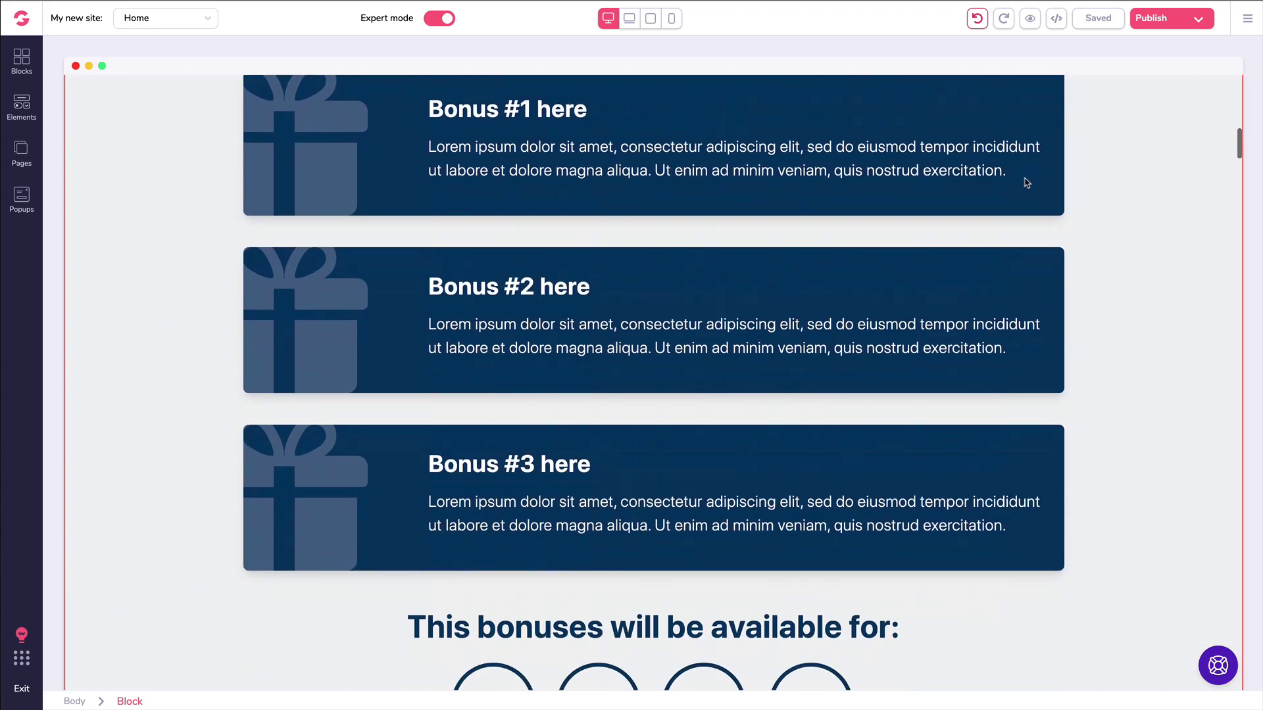
scroll(1022, 194, "down", 6)
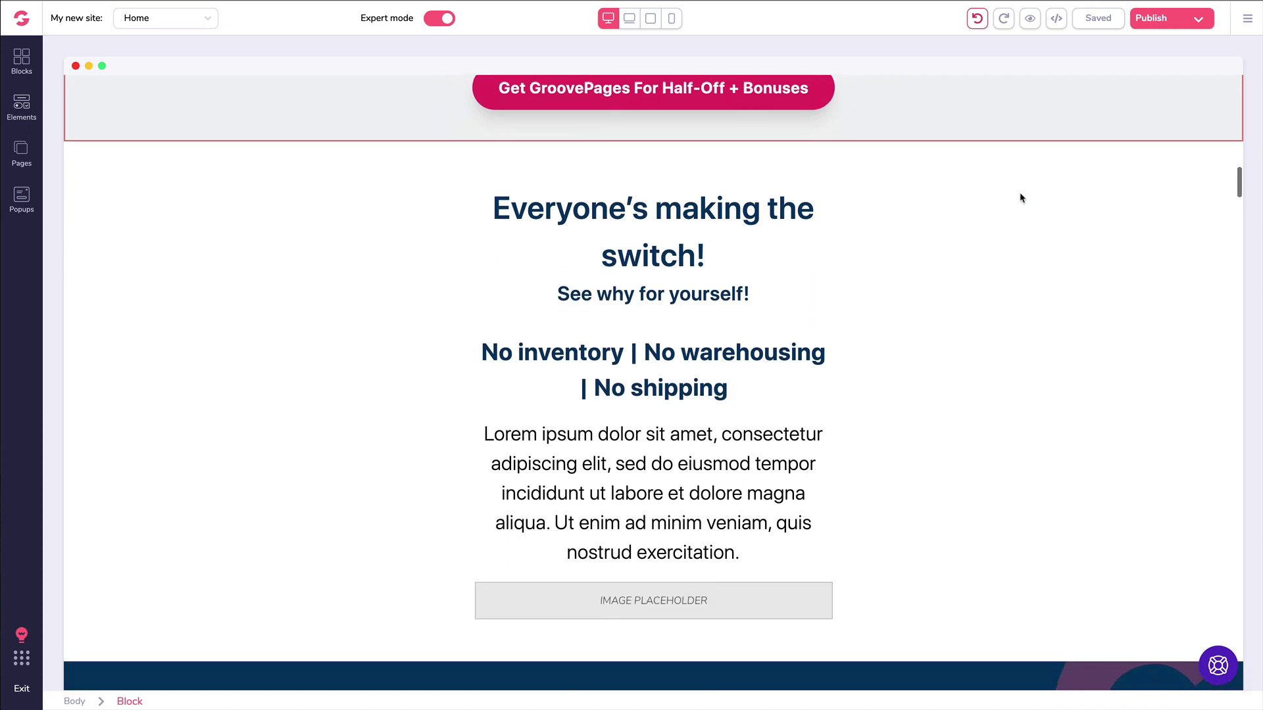
scroll(1021, 196, "up", 1)
left_click(200, 238)
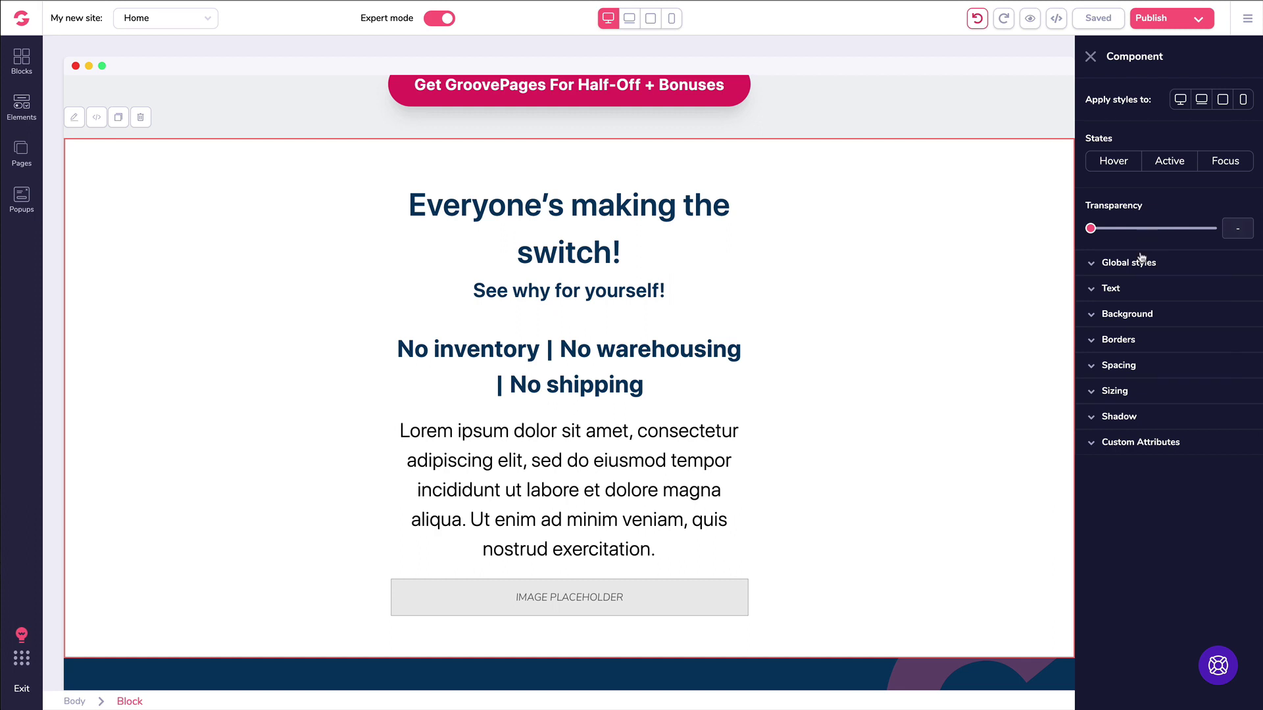
left_click(1096, 319)
mouse_move(1135, 411)
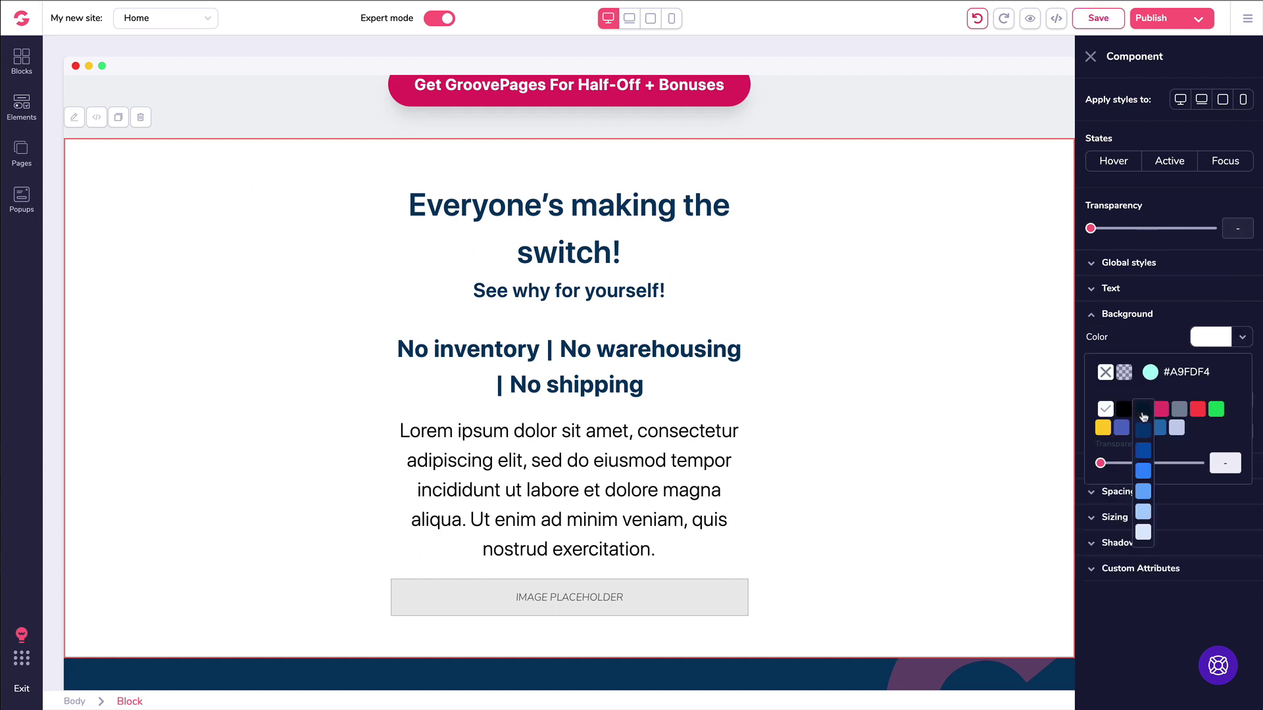
left_click(1144, 513)
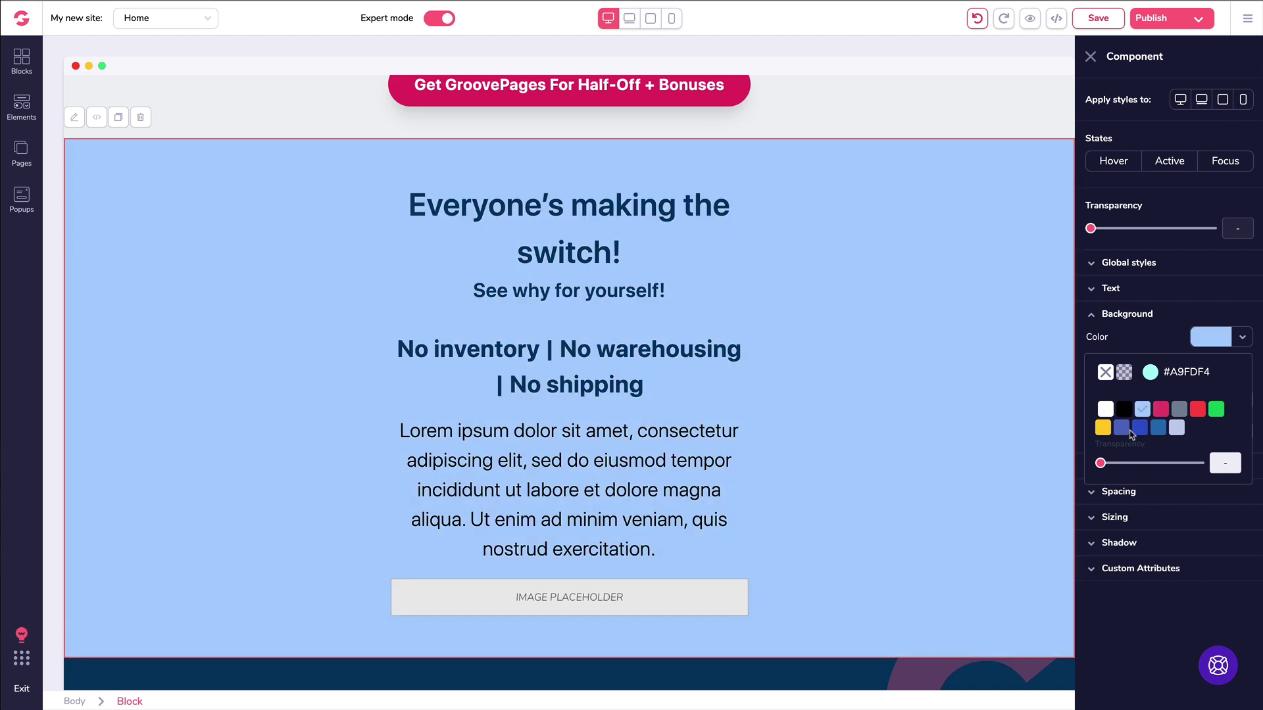
mouse_move(1182, 415)
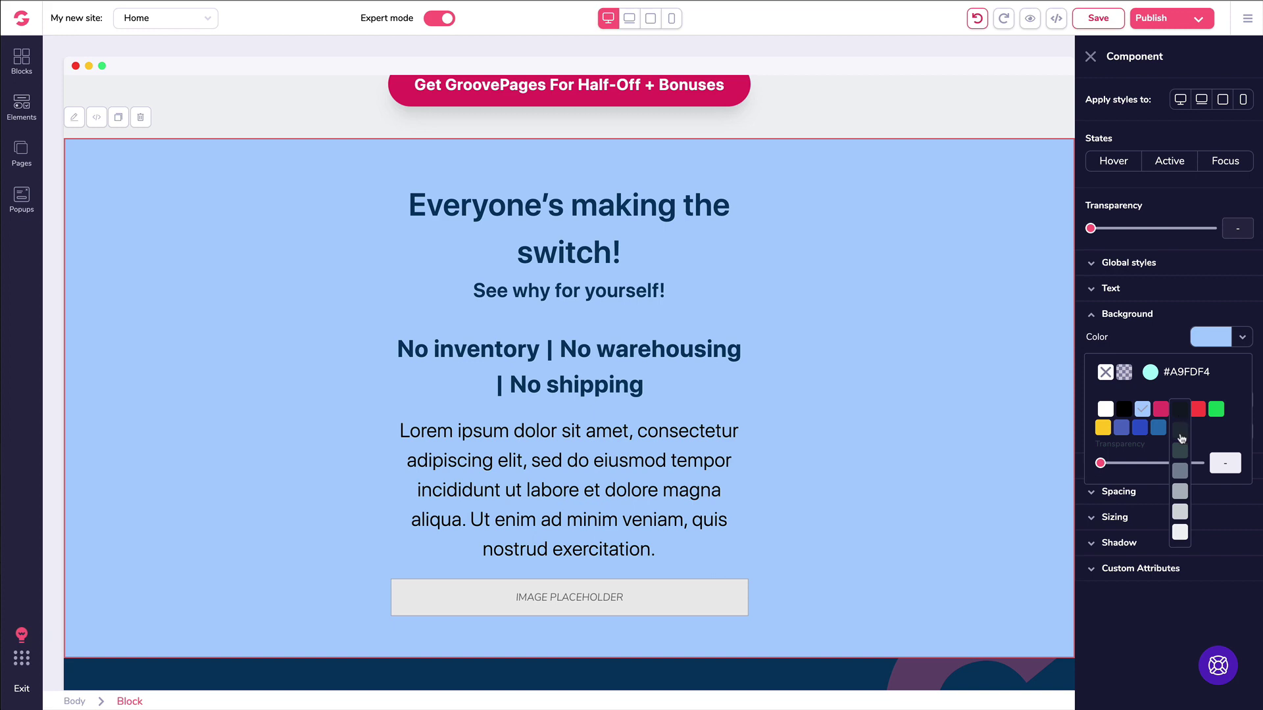
left_click(1180, 491)
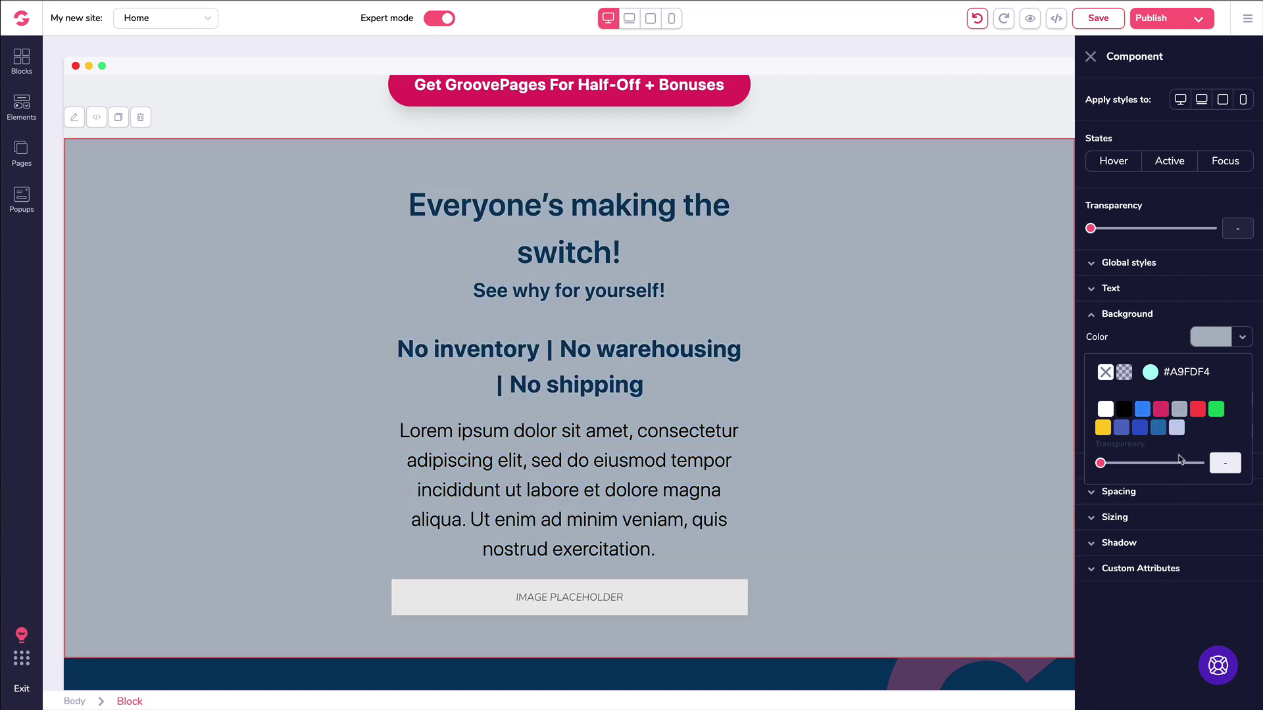
mouse_move(1180, 410)
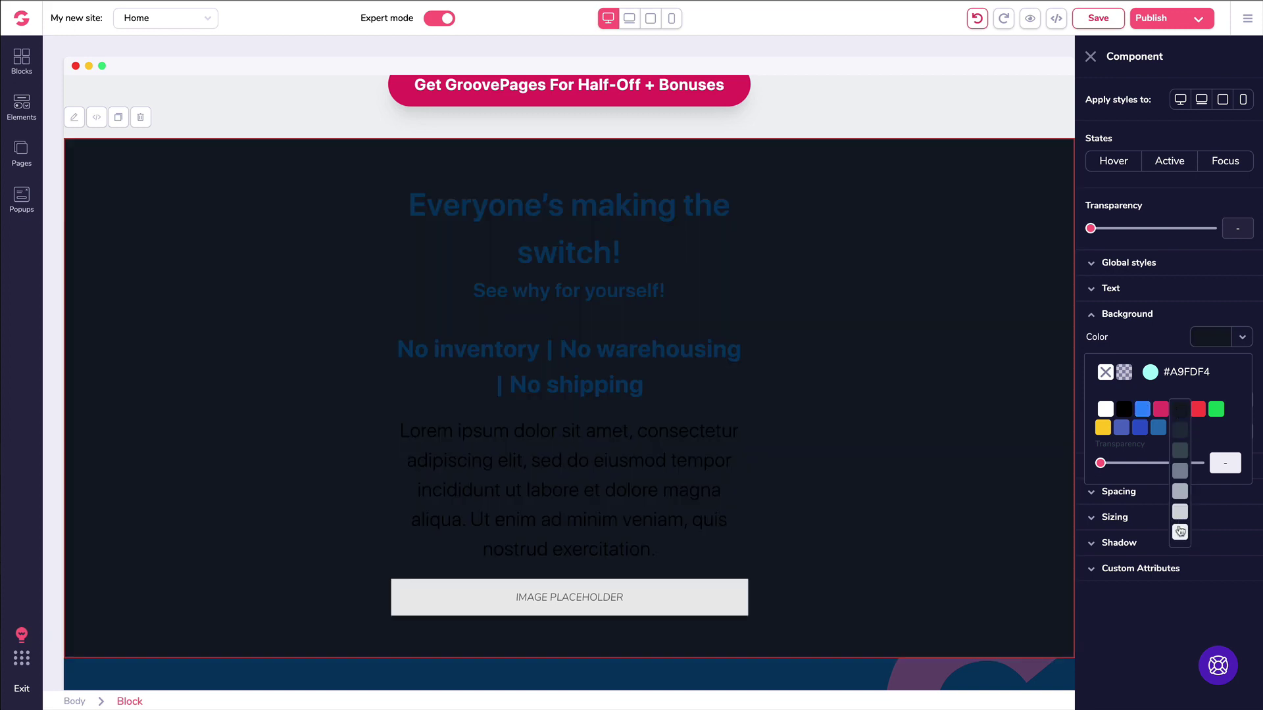
left_click(1180, 534)
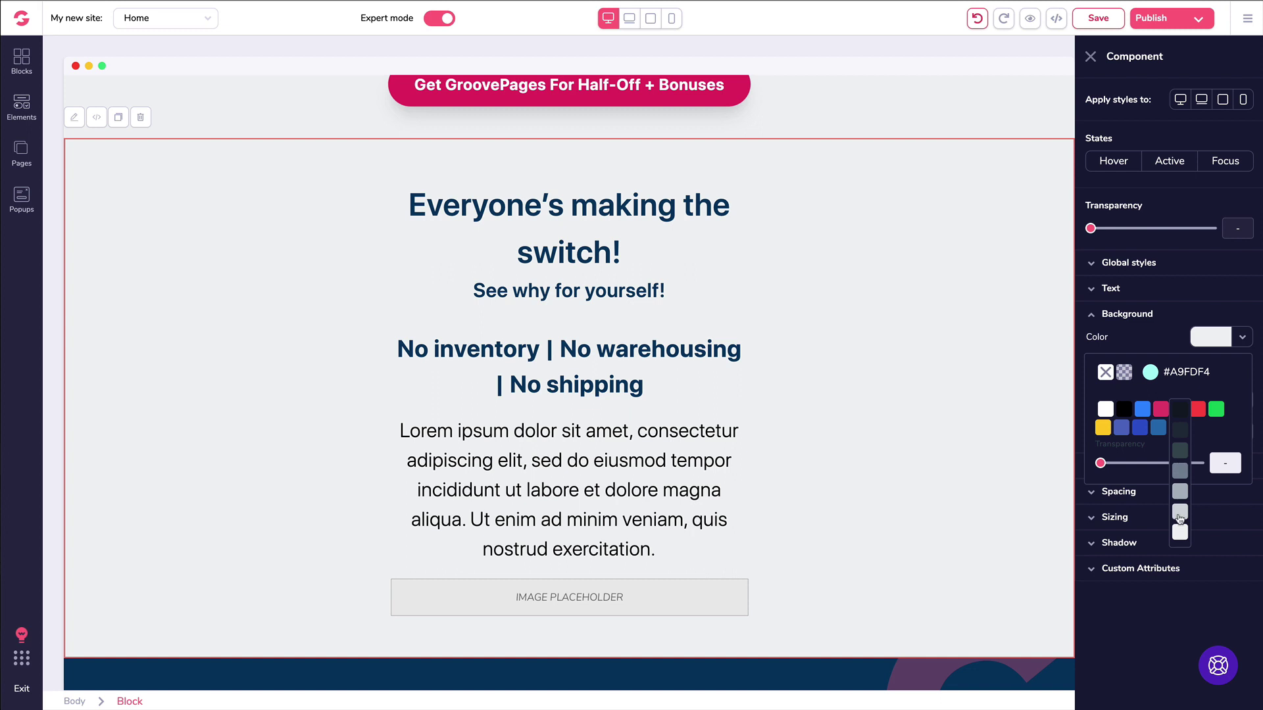
left_click(1180, 514)
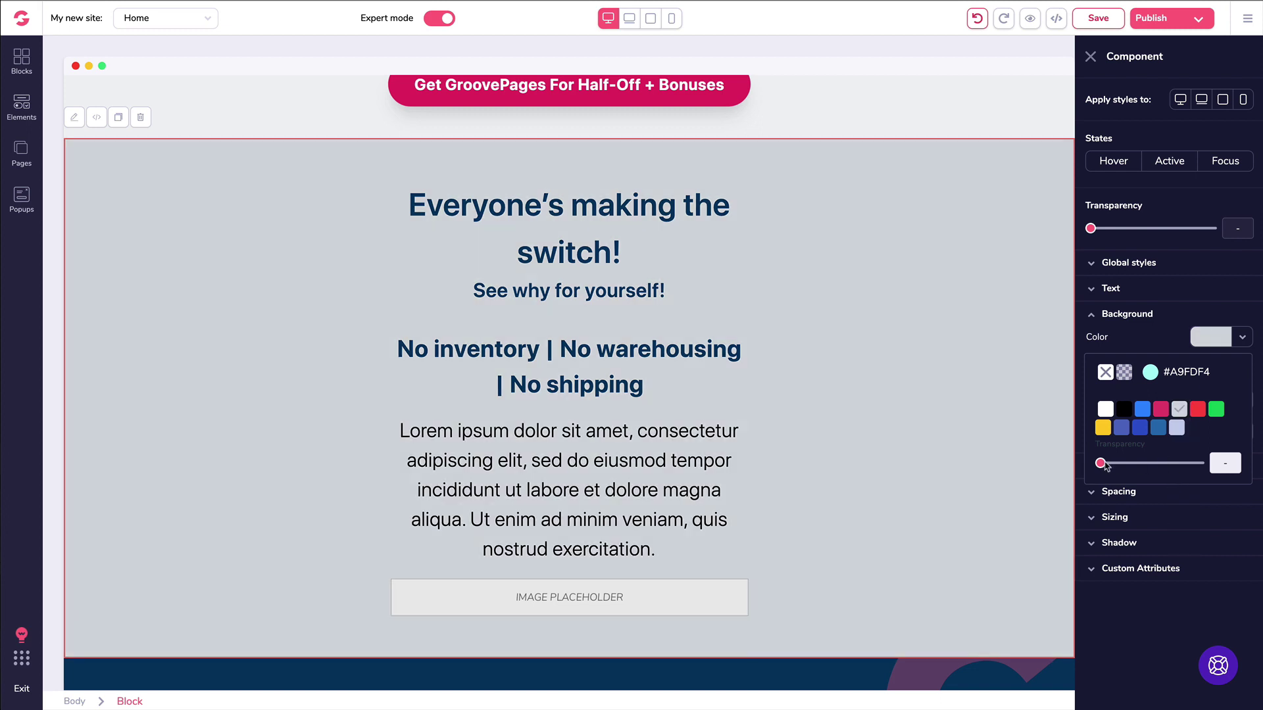
Step: Try transparency and teal #A9FDF4, then reset the block background to white
mouse_move(1101, 464)
left_mouse_down()
mouse_move(1150, 464)
mouse_move(1097, 464)
left_mouse_up()
left_click(1150, 373)
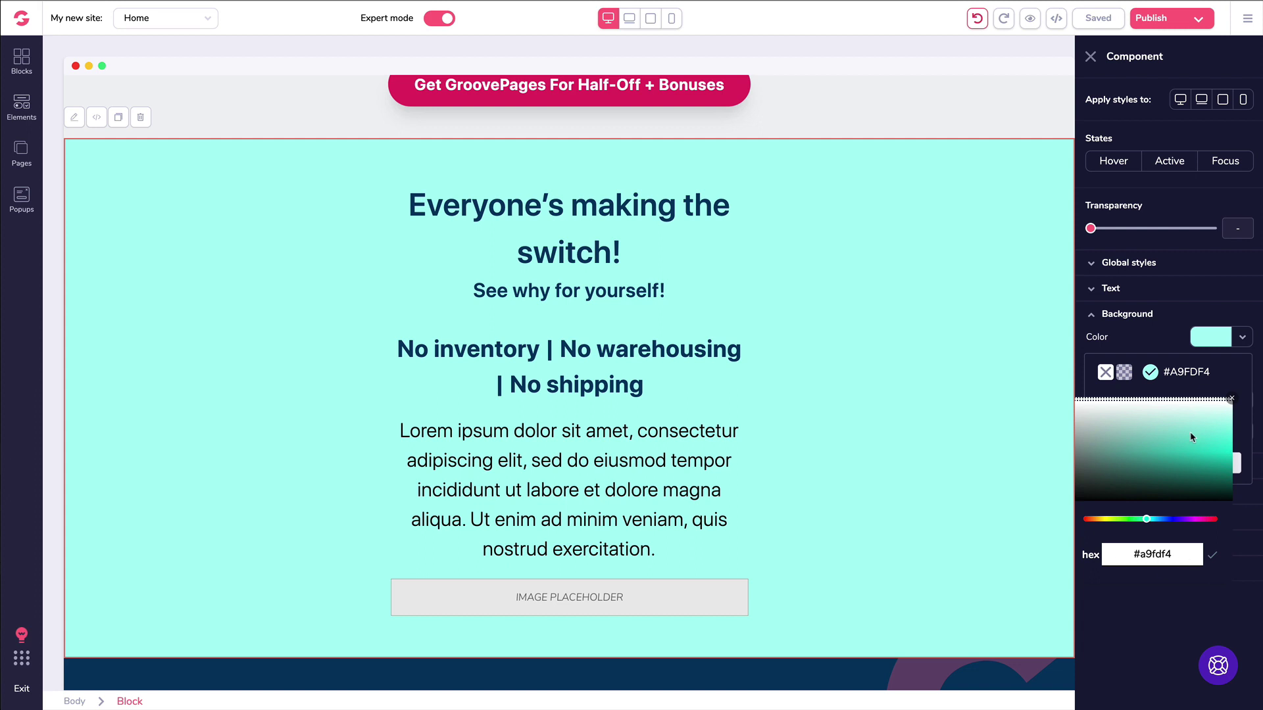
left_click(1107, 373)
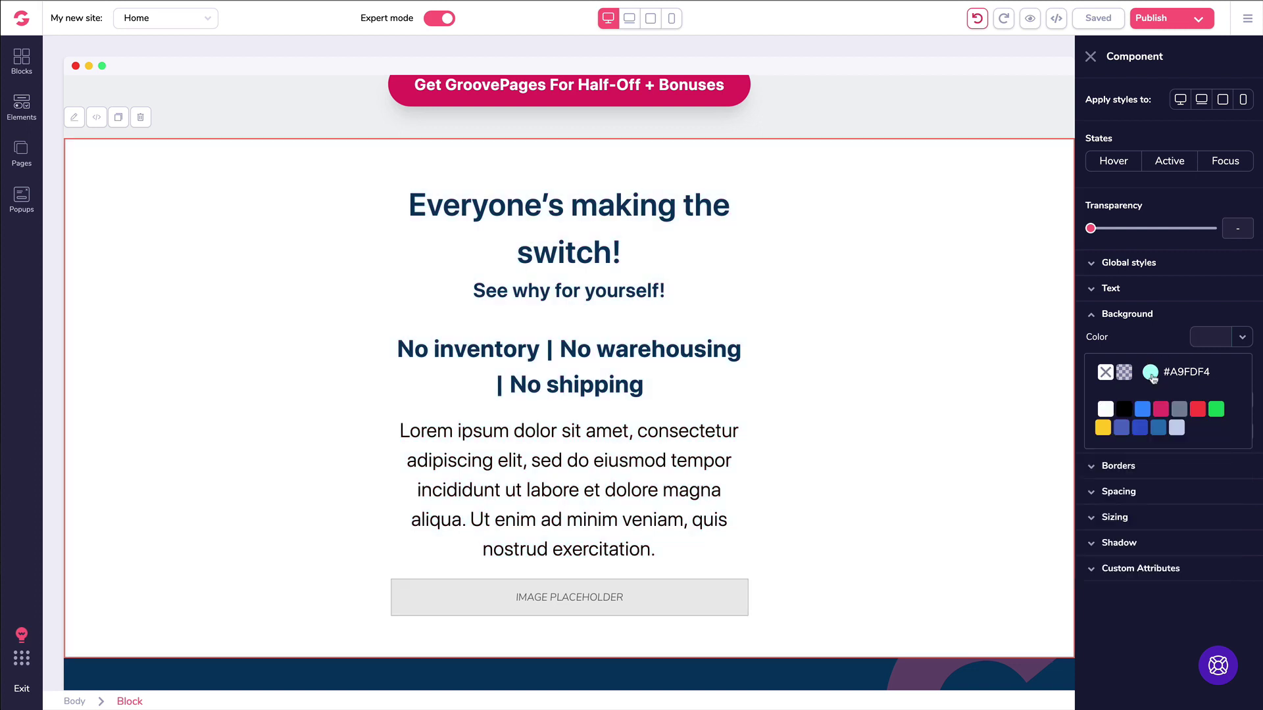
left_click(1177, 319)
left_click(1177, 319)
left_click(1194, 318)
left_click(1195, 318)
left_click(1119, 343)
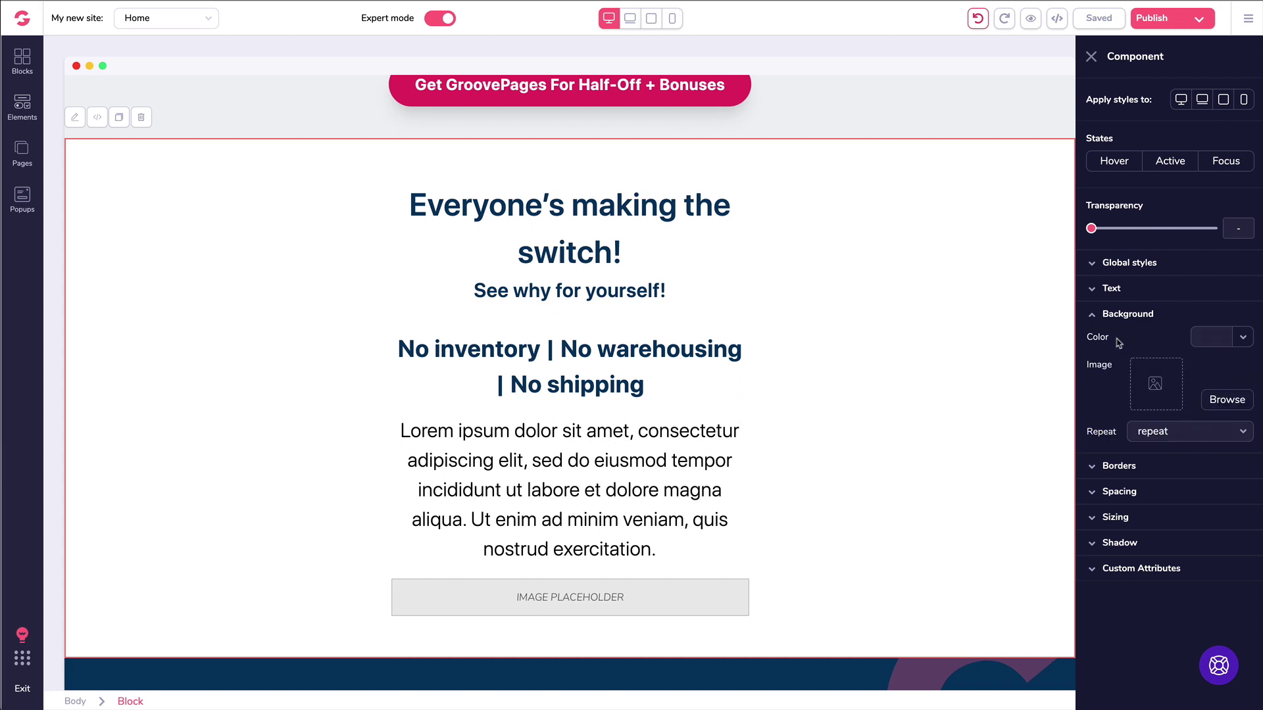
Step: Set the block background to the wood-plank-and-leaves photo from a Free Stock Photos 'background' search
left_click(1219, 403)
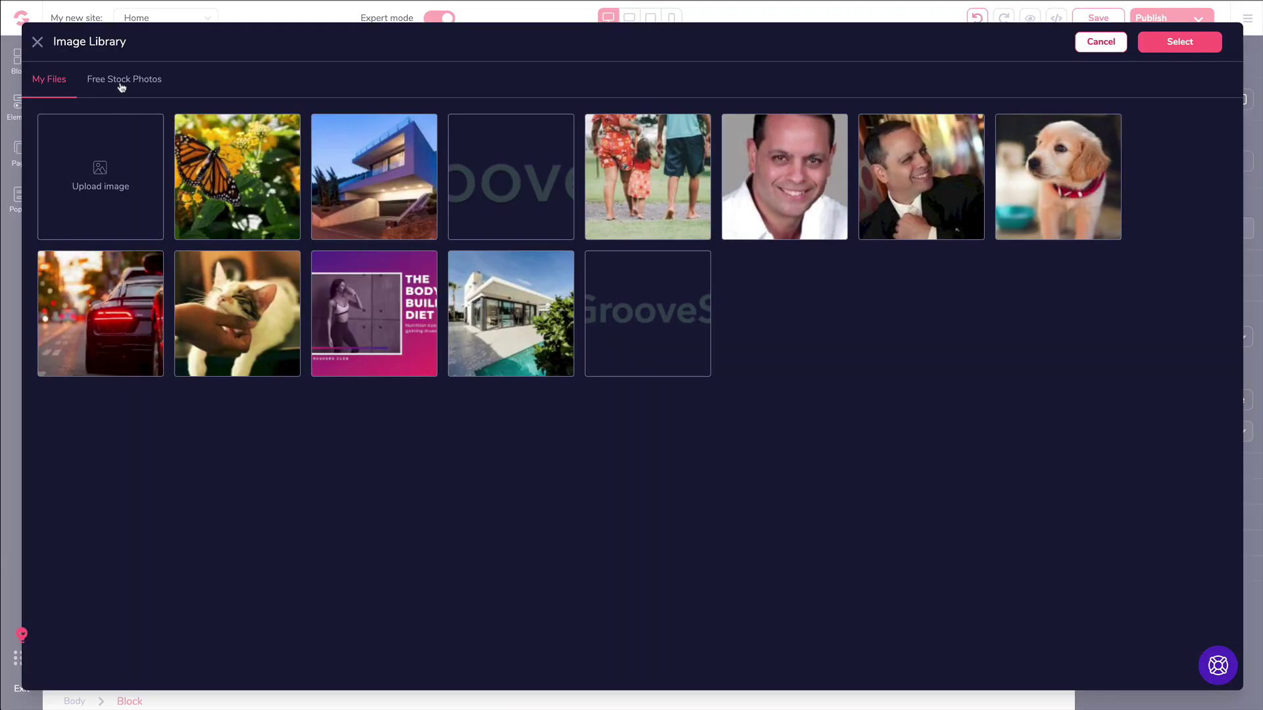
left_click(122, 87)
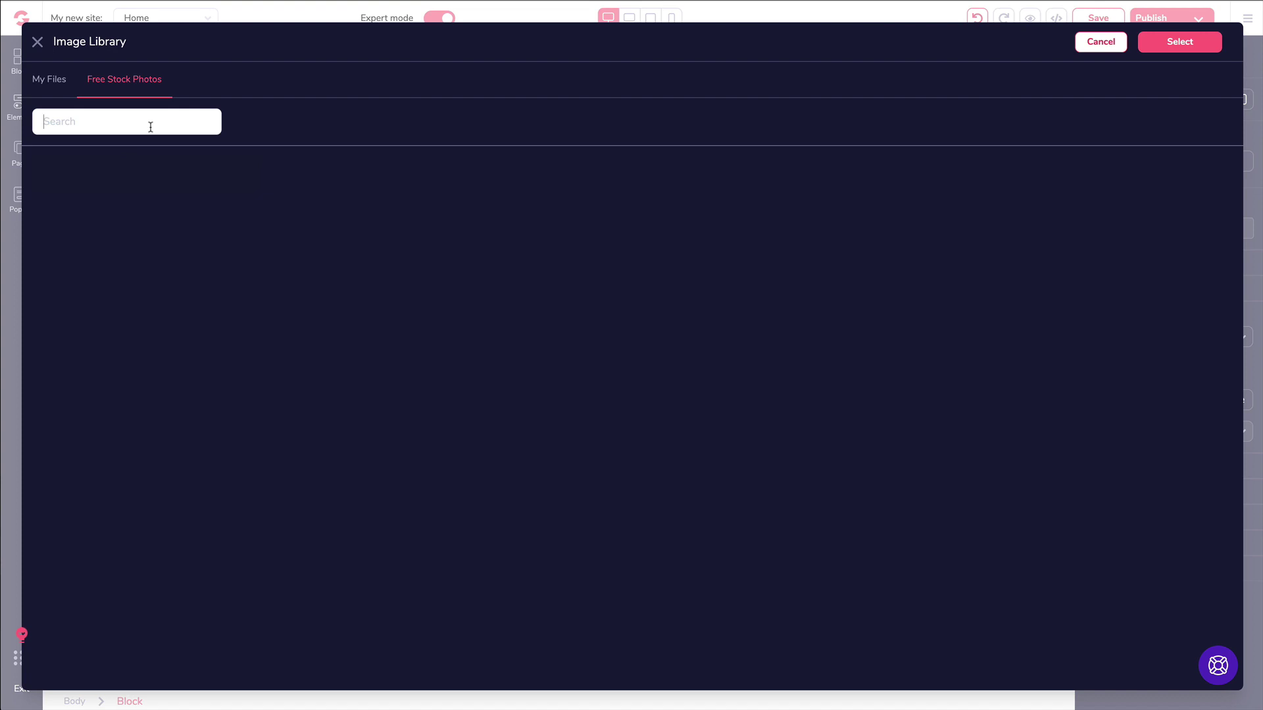
type("background")
key("Return")
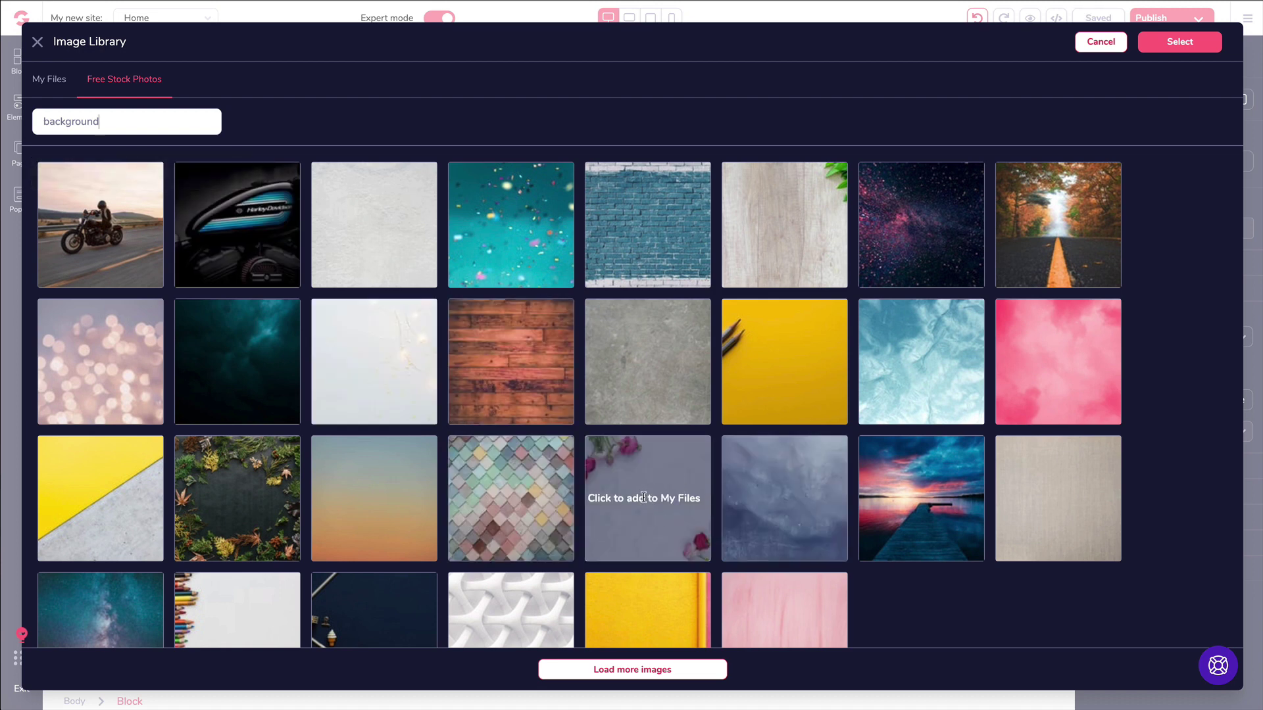
left_click(768, 224)
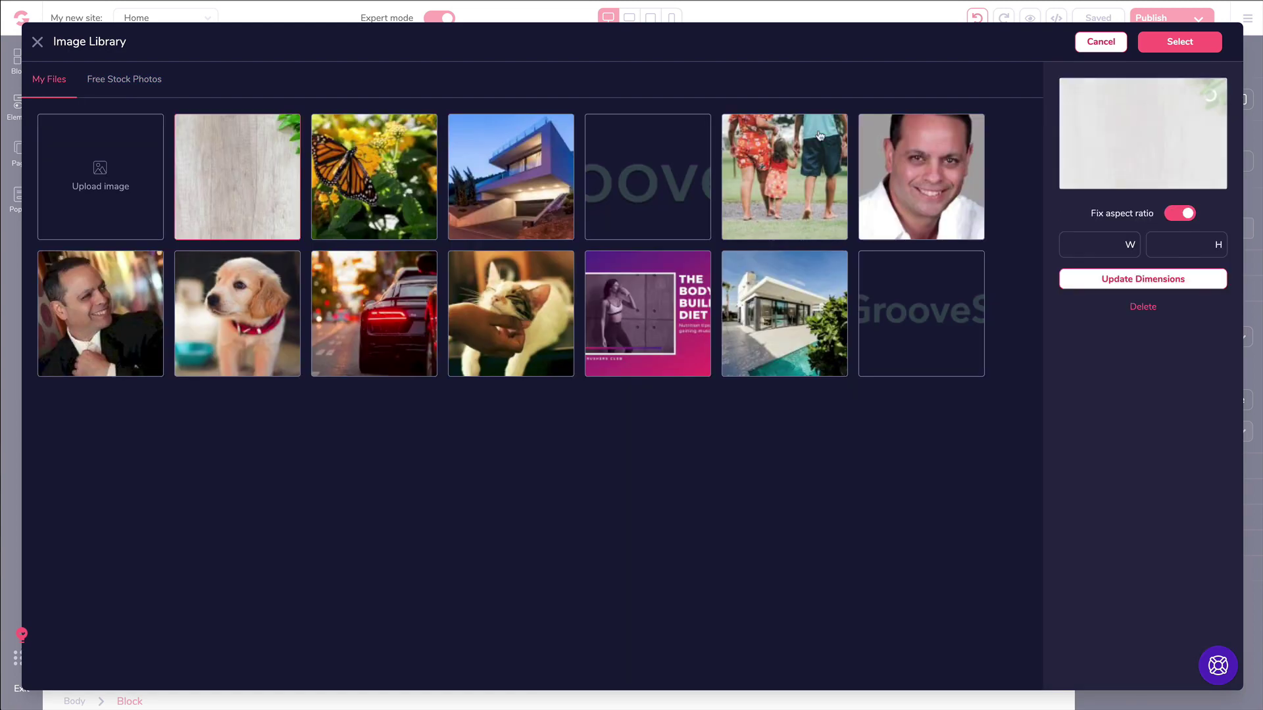
left_click(1172, 48)
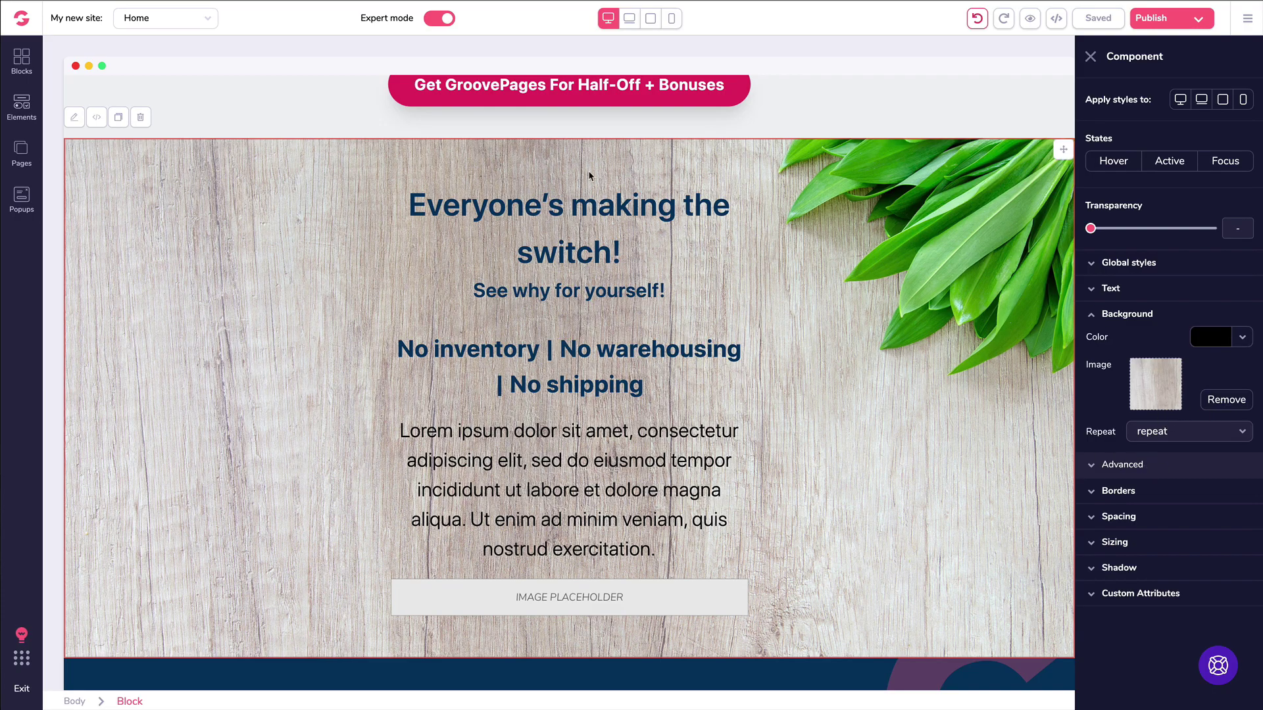
scroll(834, 242, "down", 2)
scroll(835, 248, "up", 2)
scroll(837, 250, "down", 1)
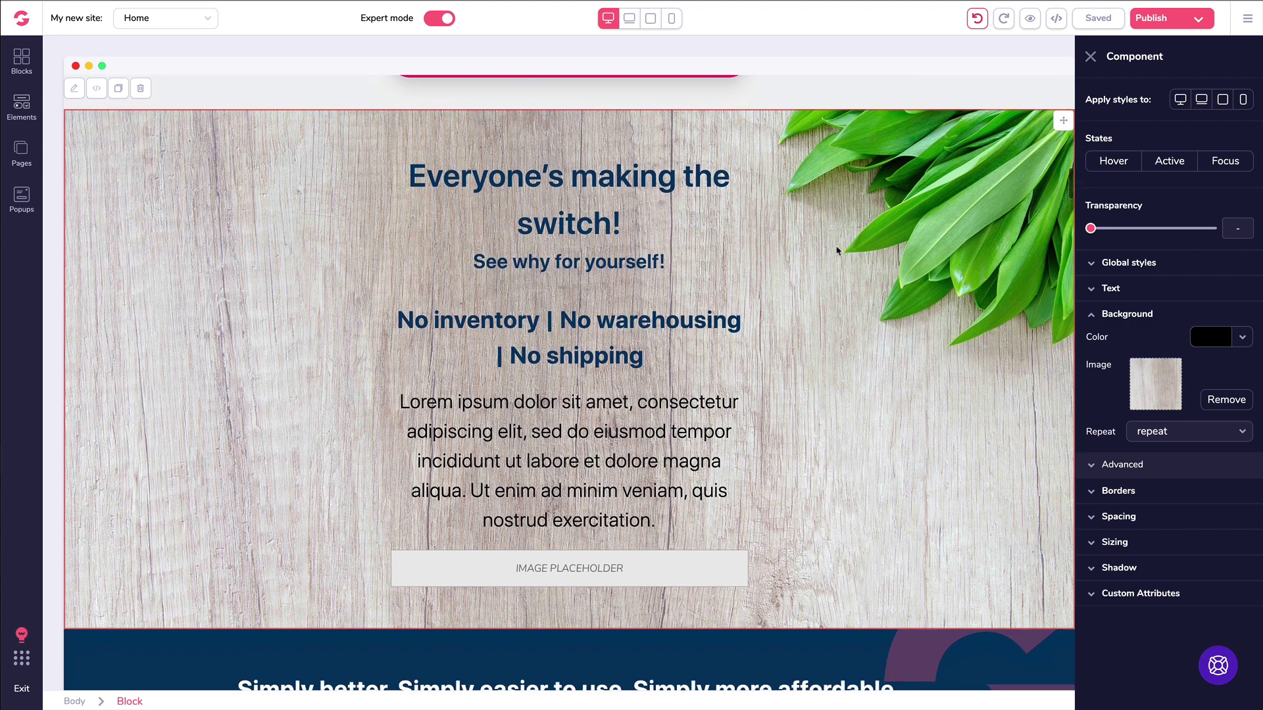
scroll(837, 251, "down", 1)
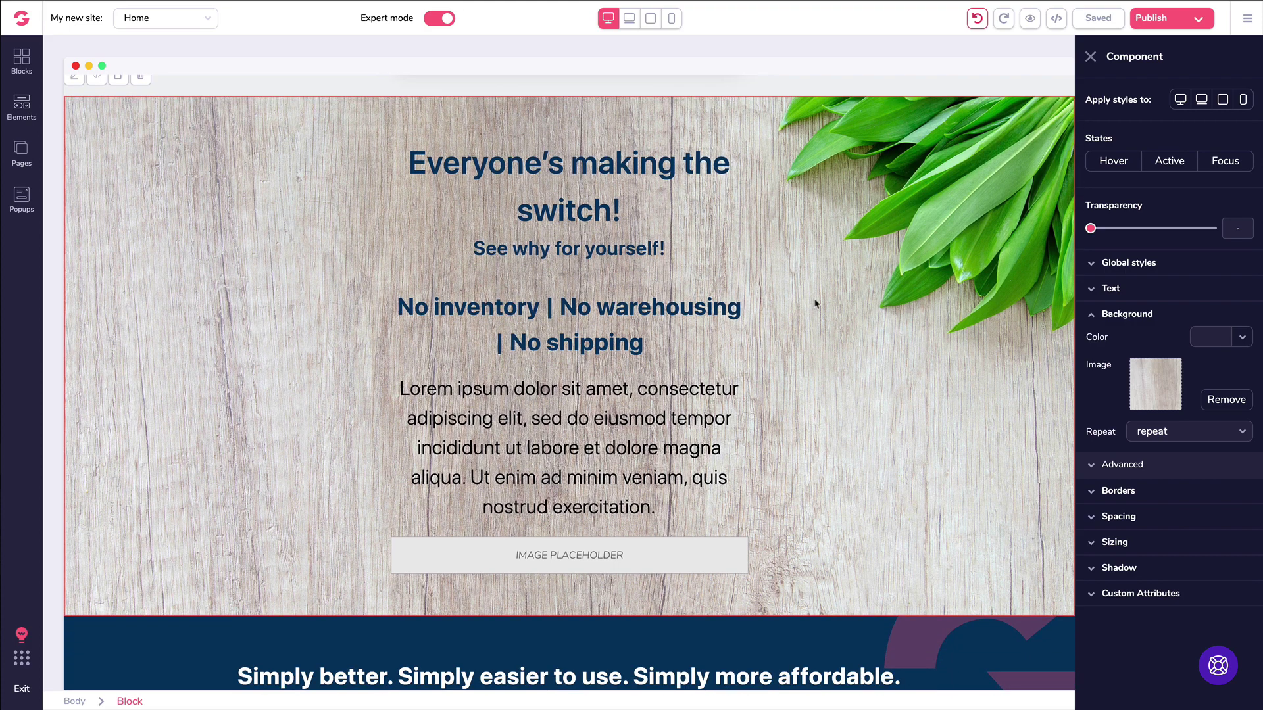
scroll(814, 302, "up", 7)
scroll(809, 305, "down", 1)
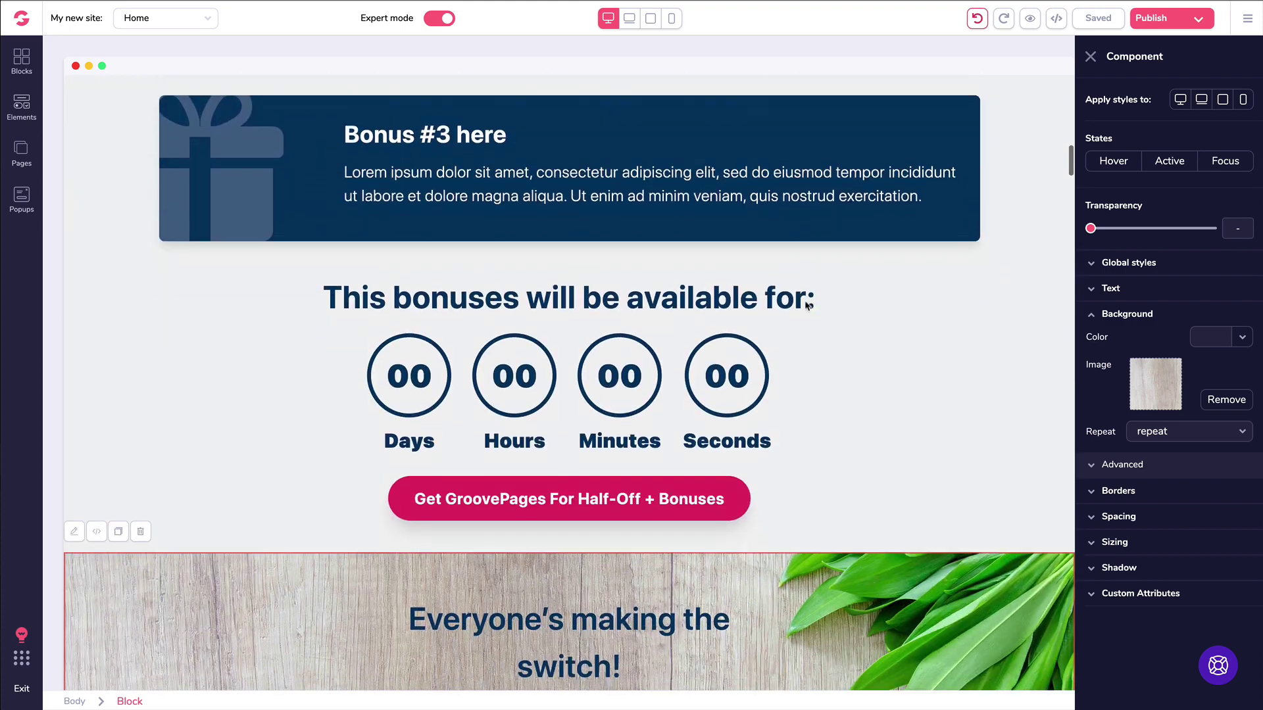
Step: Browse the ready-made Countdown block designs in the Blocks library
left_click(22, 61)
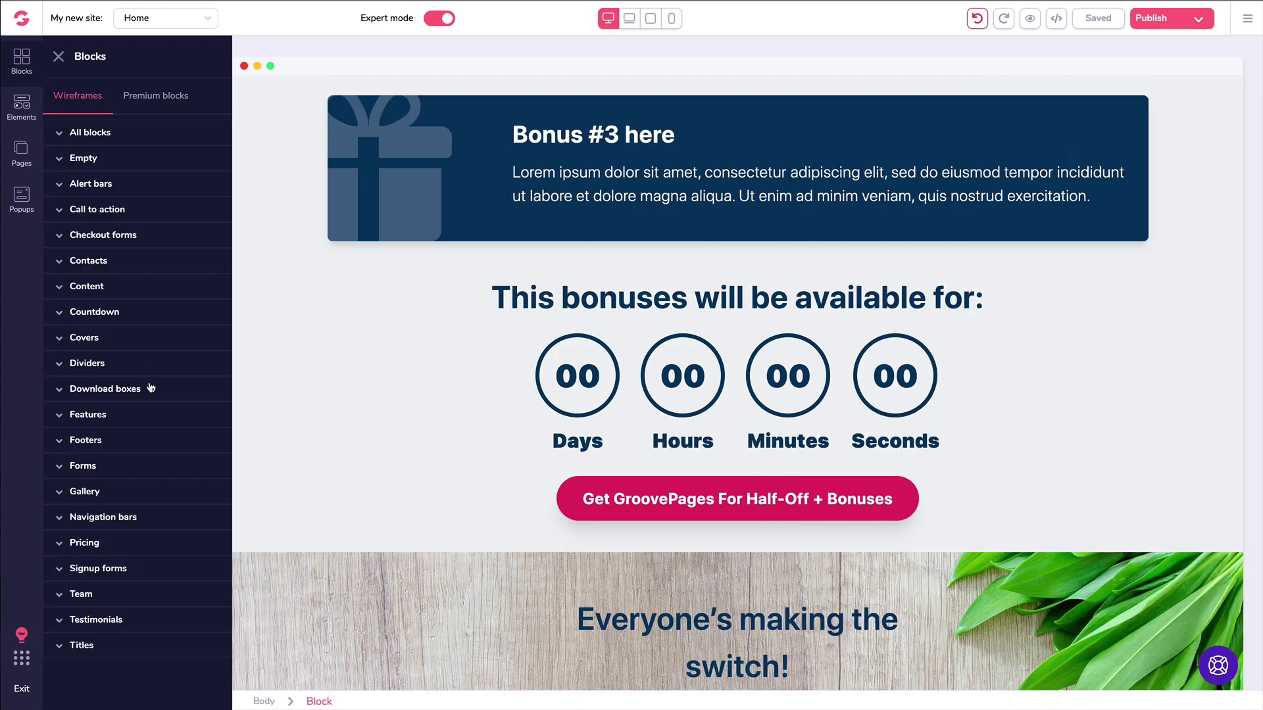
left_click(93, 313)
scroll(125, 342, "down", 6)
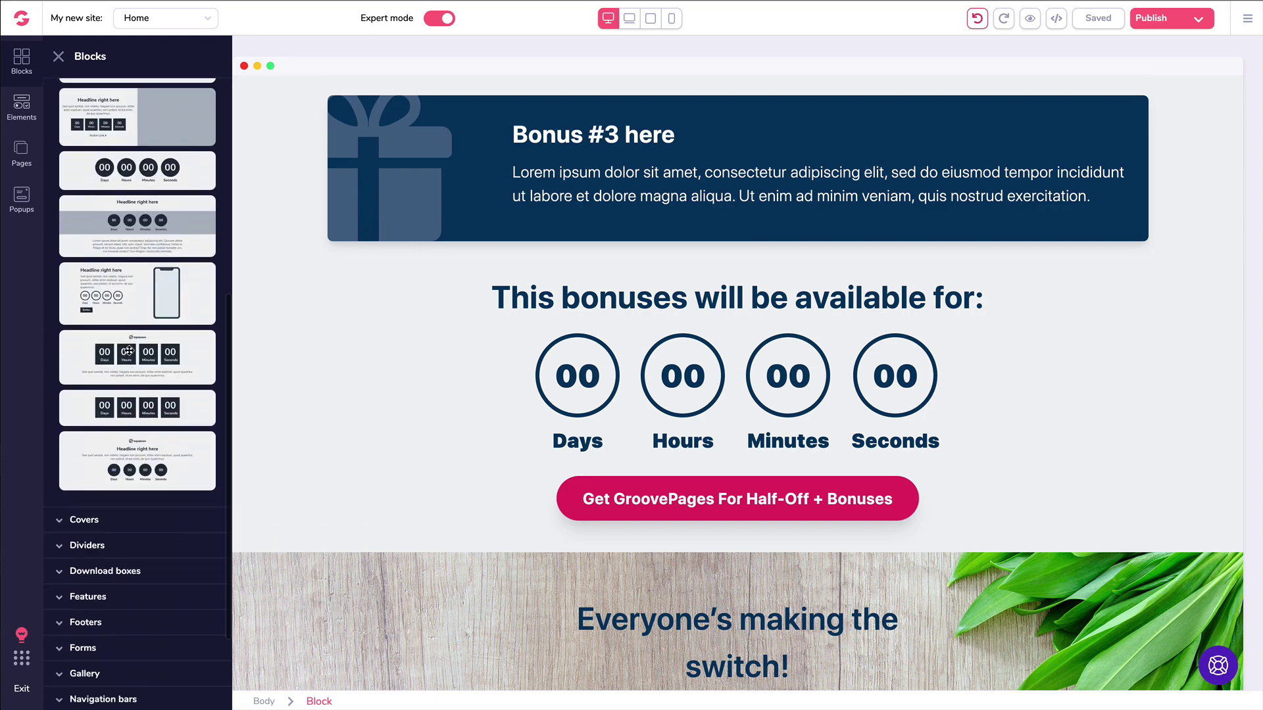
scroll(129, 296, "up", 6)
left_click(162, 95)
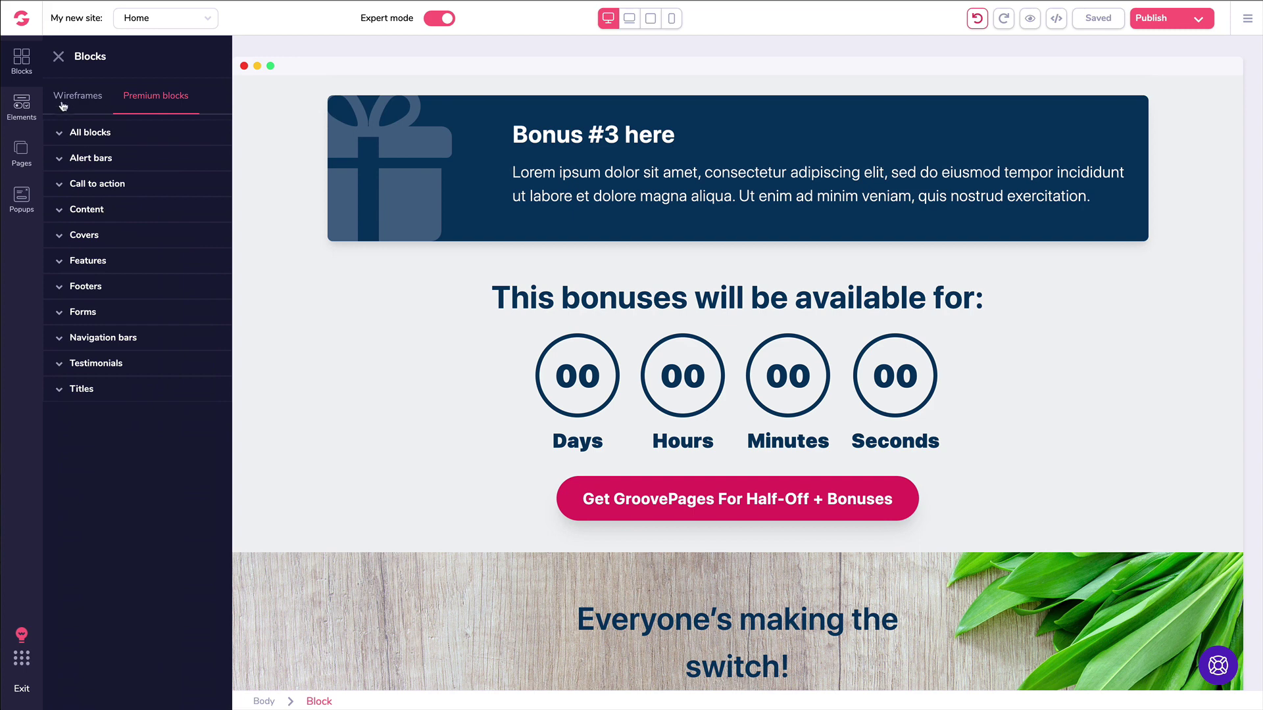
Step: Drag the Countdown element from Elements > Other above the bonuses heading
left_click(22, 103)
scroll(79, 559, "down", 5)
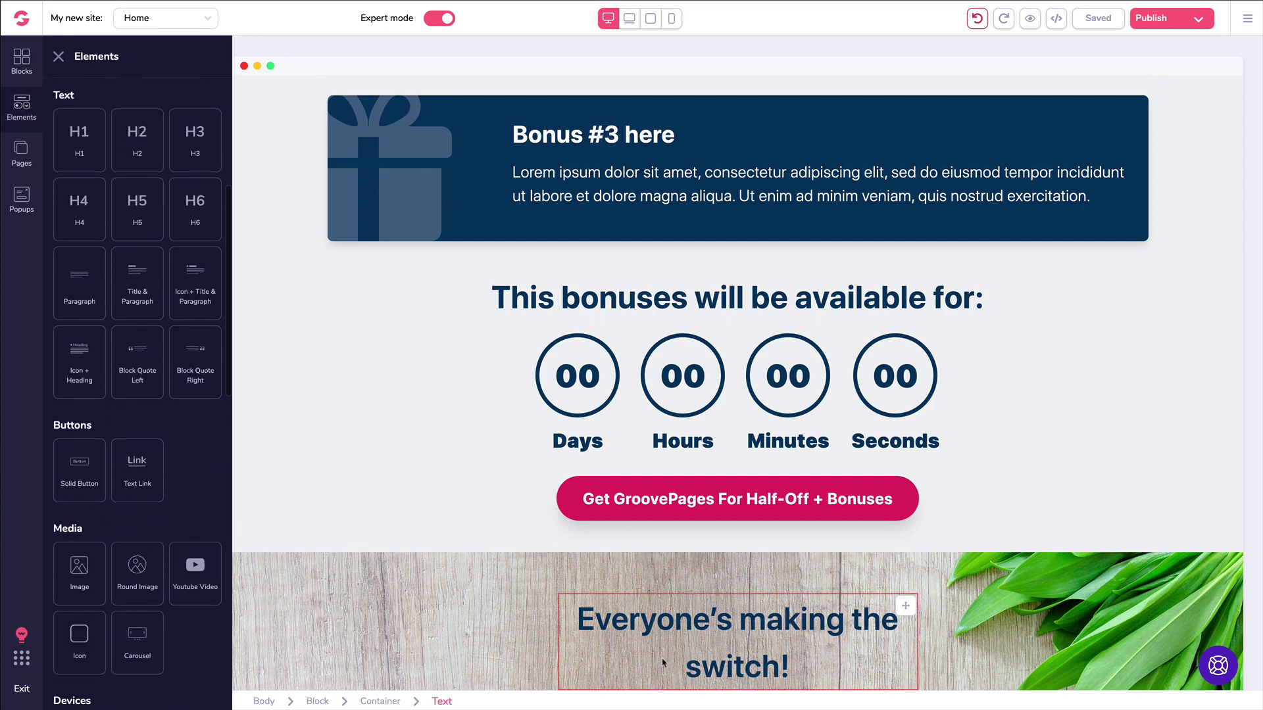
scroll(117, 360, "down", 1)
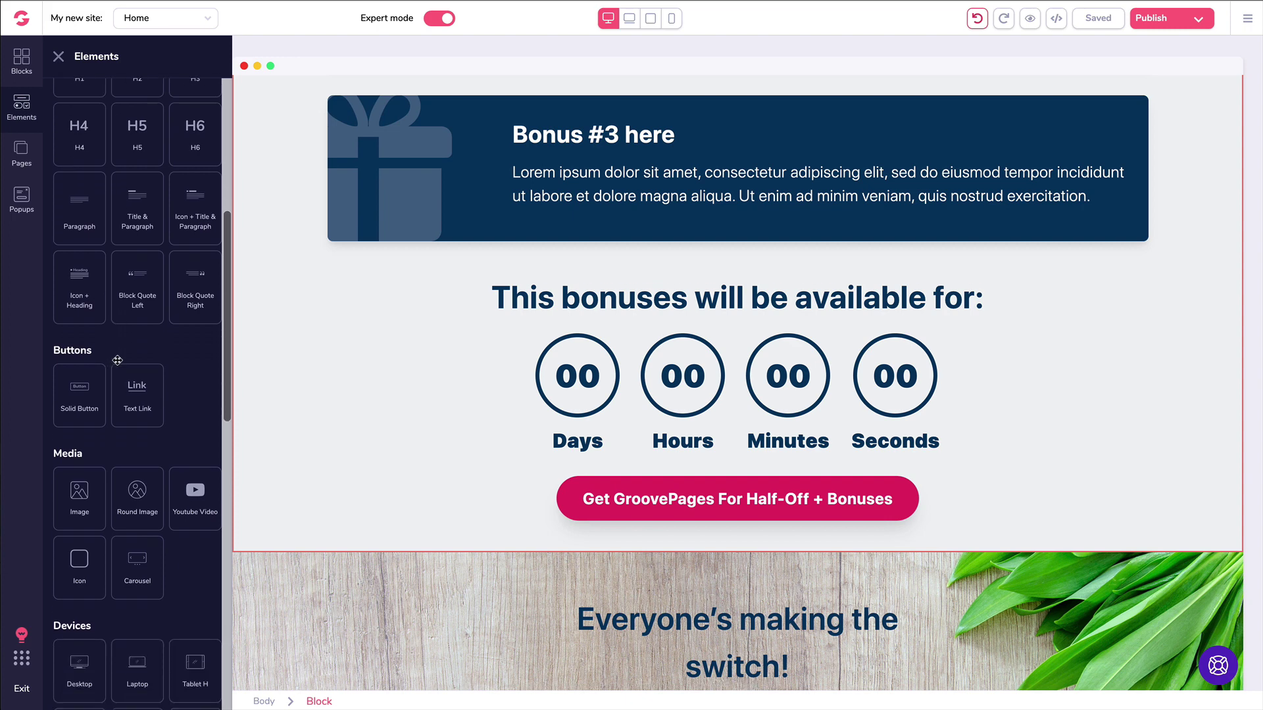
scroll(117, 360, "down", 6)
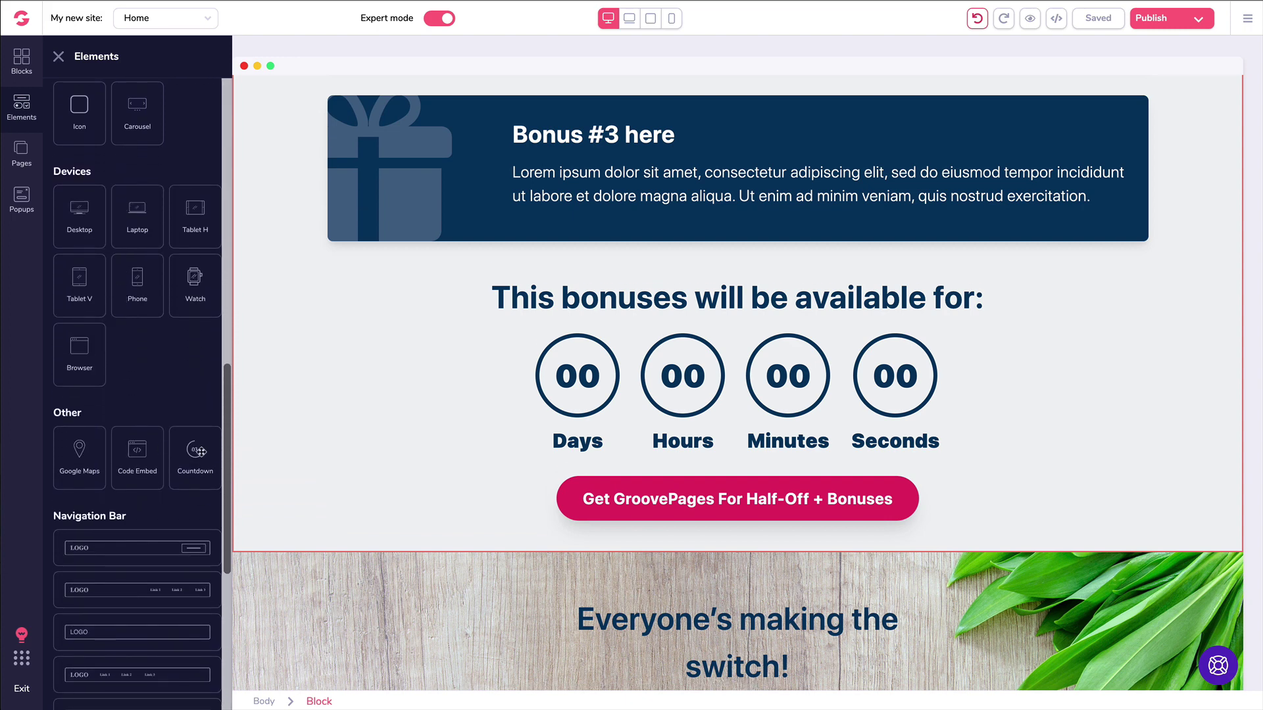
left_click_drag(200, 452, 573, 344)
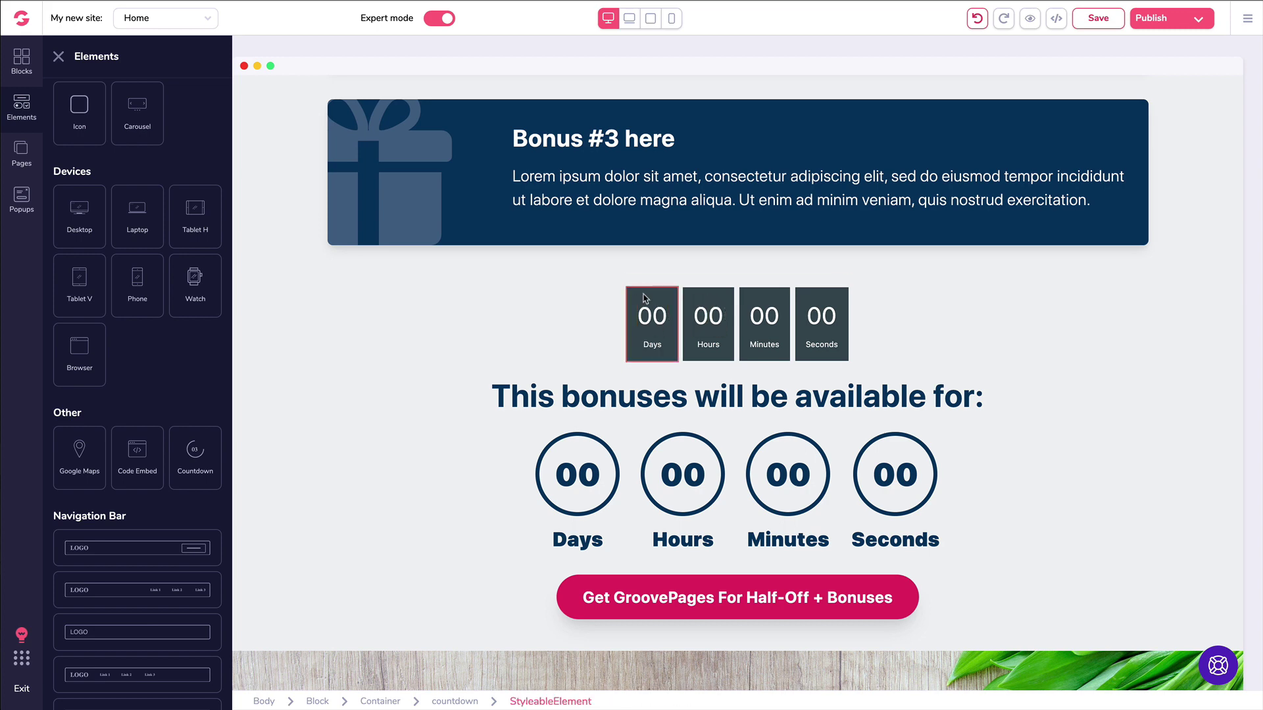
Step: Delete the newly added dark boxed countdown
left_click(603, 296)
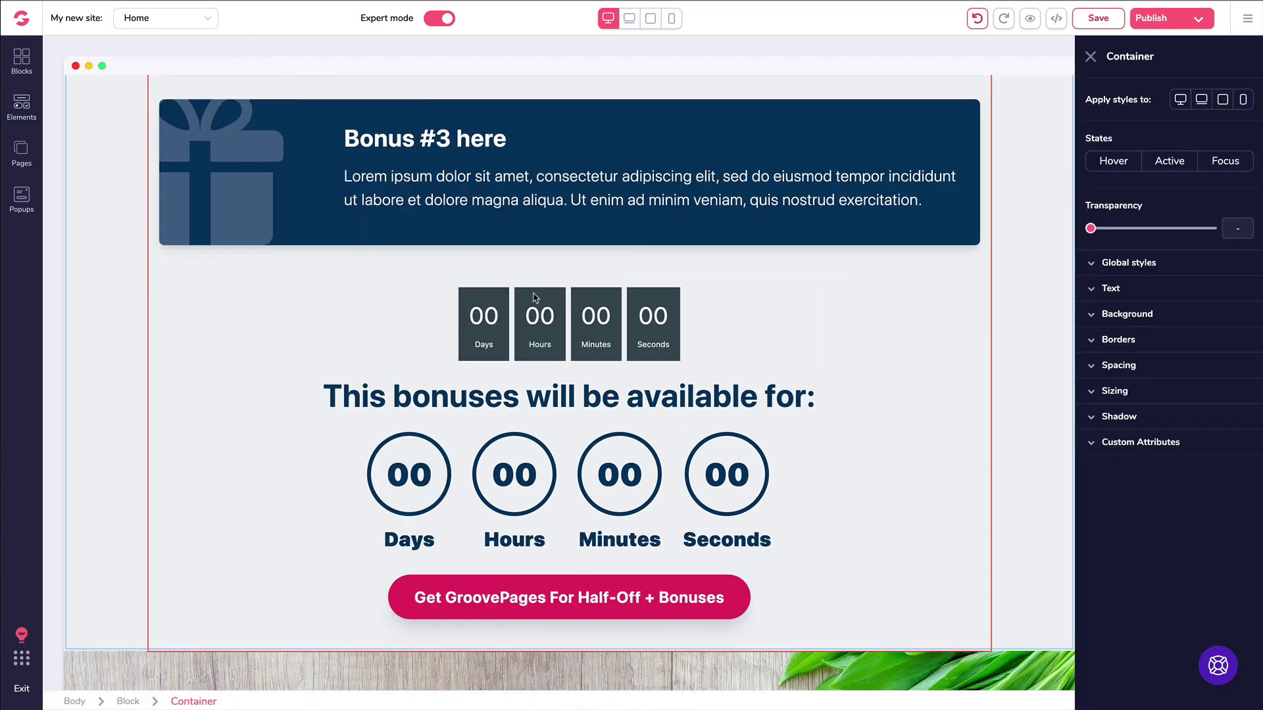
left_click(485, 300)
key("Delete")
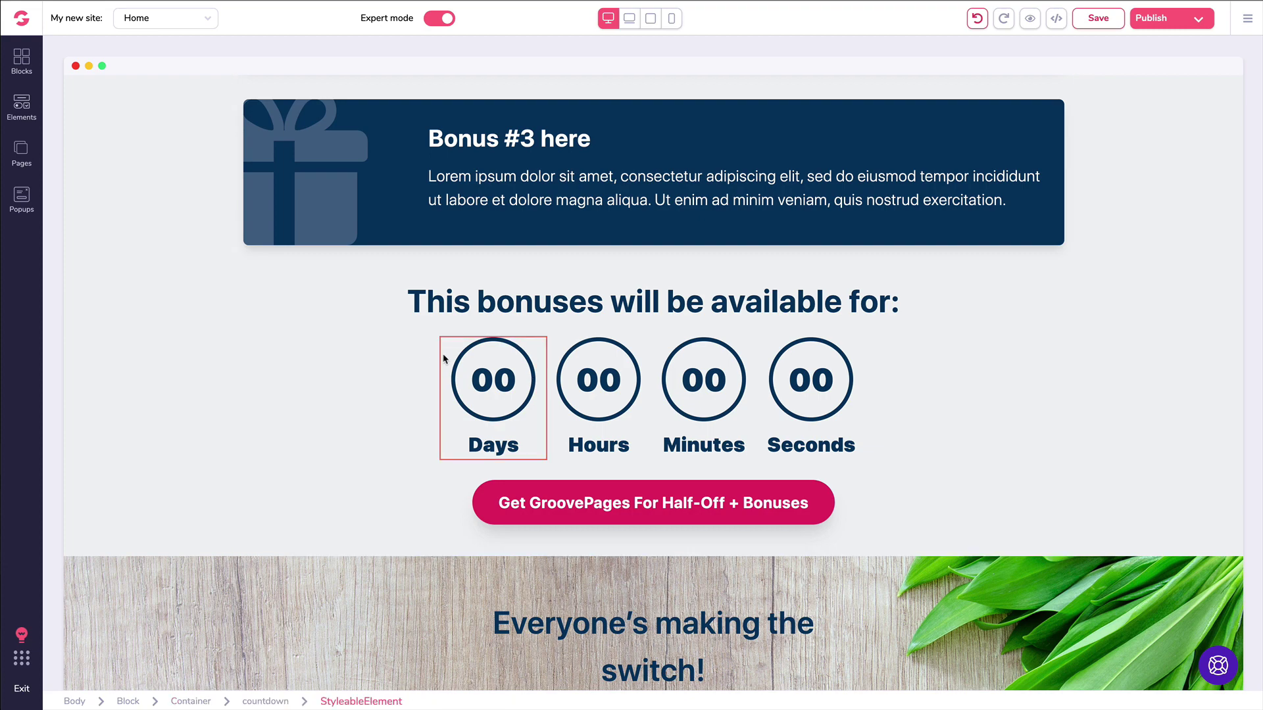
Step: Inspect the original countdown's Days, Hours and Seconds items, its parent and the heading
left_click(593, 385)
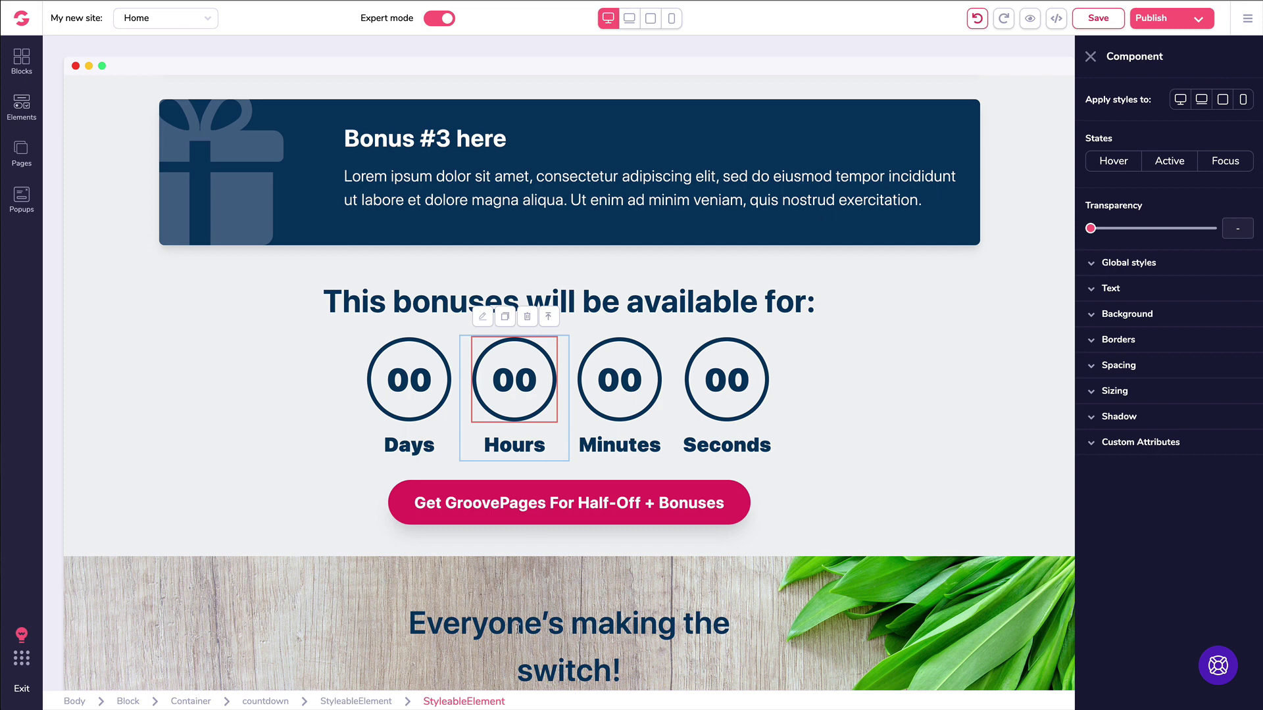
left_click(550, 318)
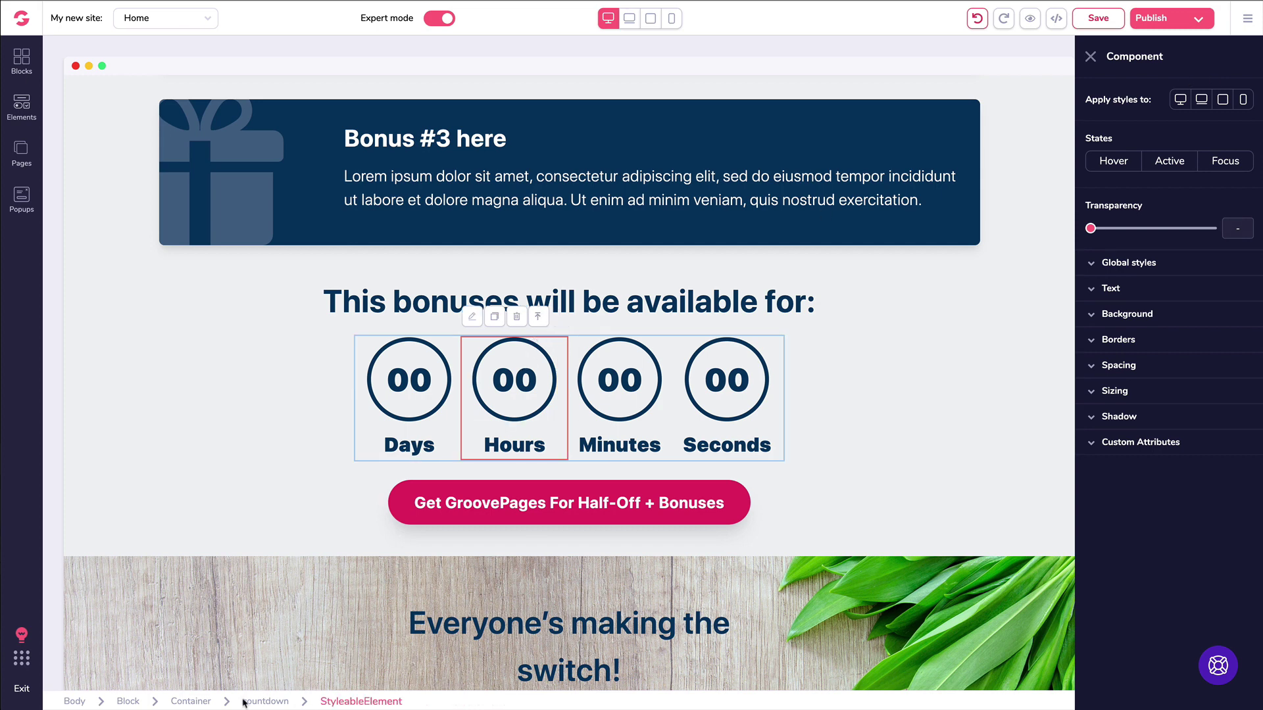
left_click(538, 317)
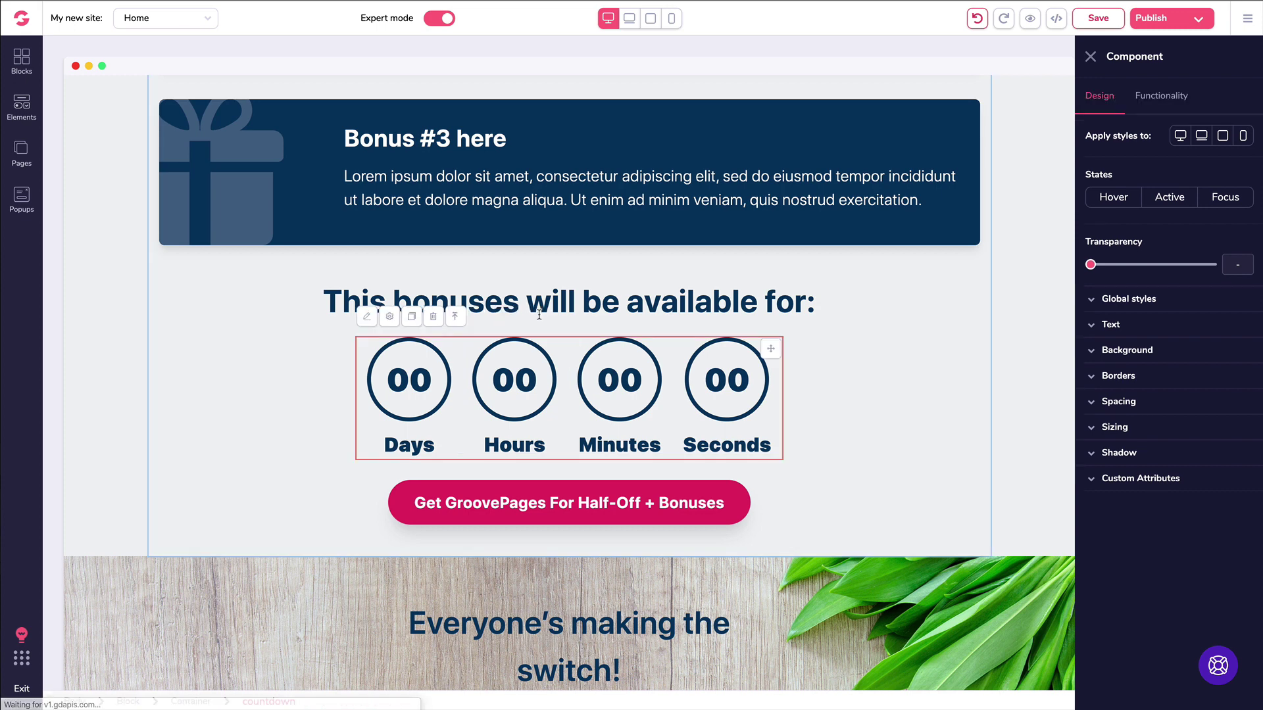
left_click(553, 288)
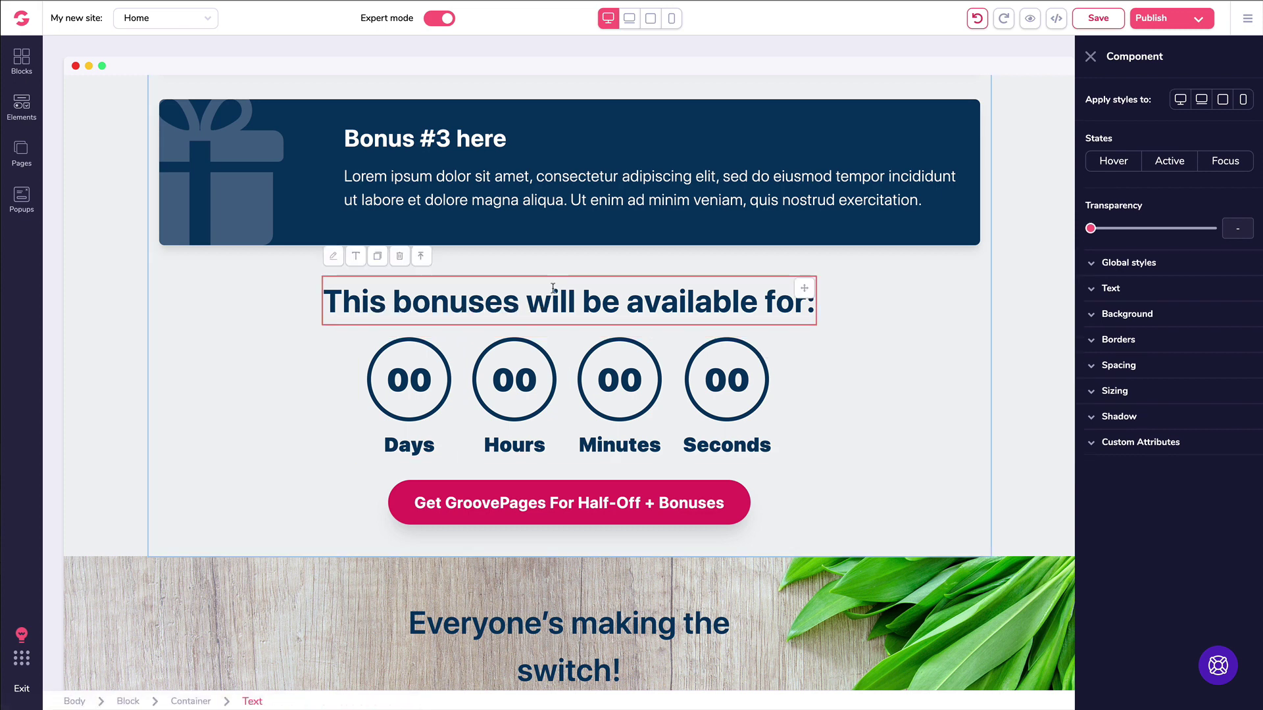
left_click(389, 345)
left_click(527, 346)
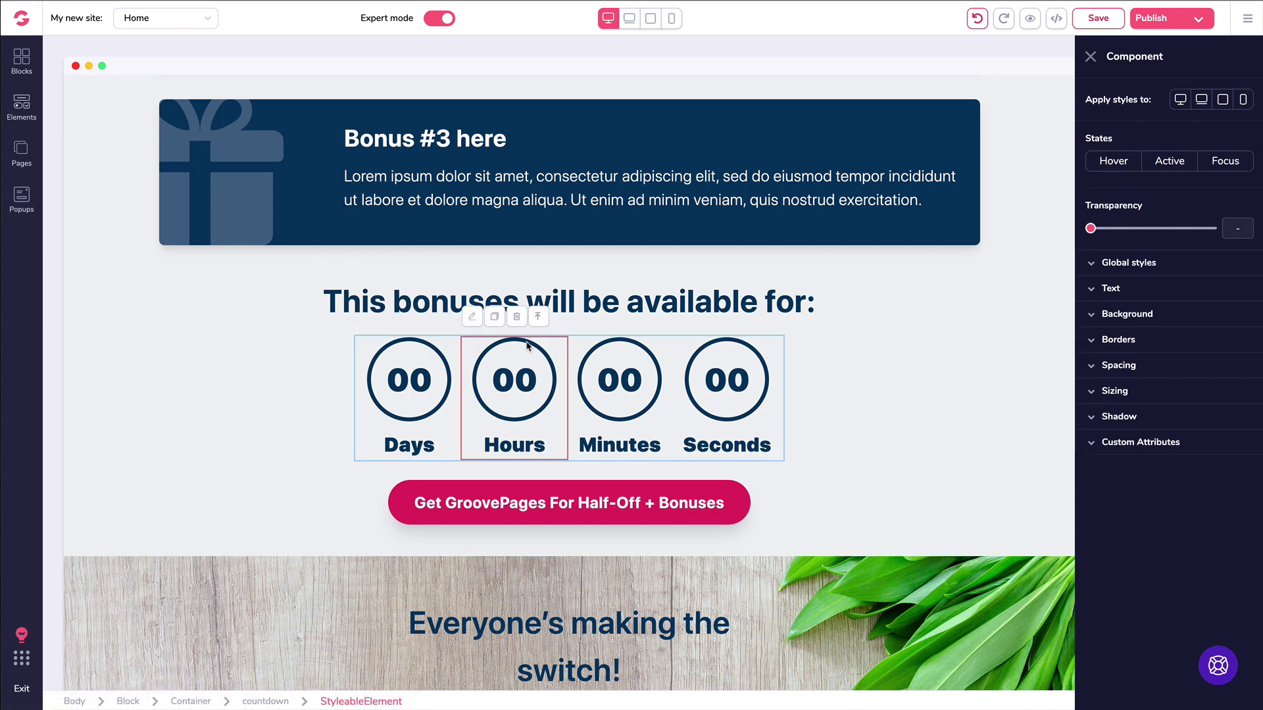
left_click(781, 355)
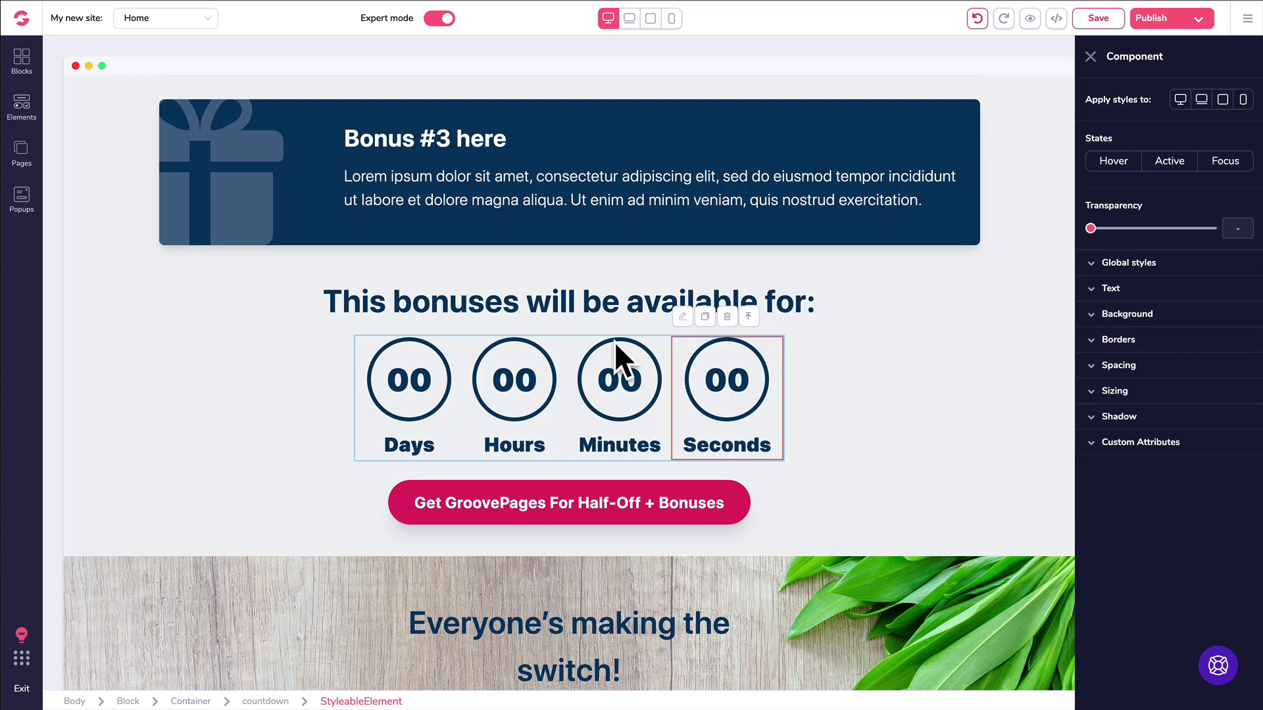
Step: Save the page with Ctrl+S and select the whole original circular countdown
key("ctrl+s")
left_click(564, 360)
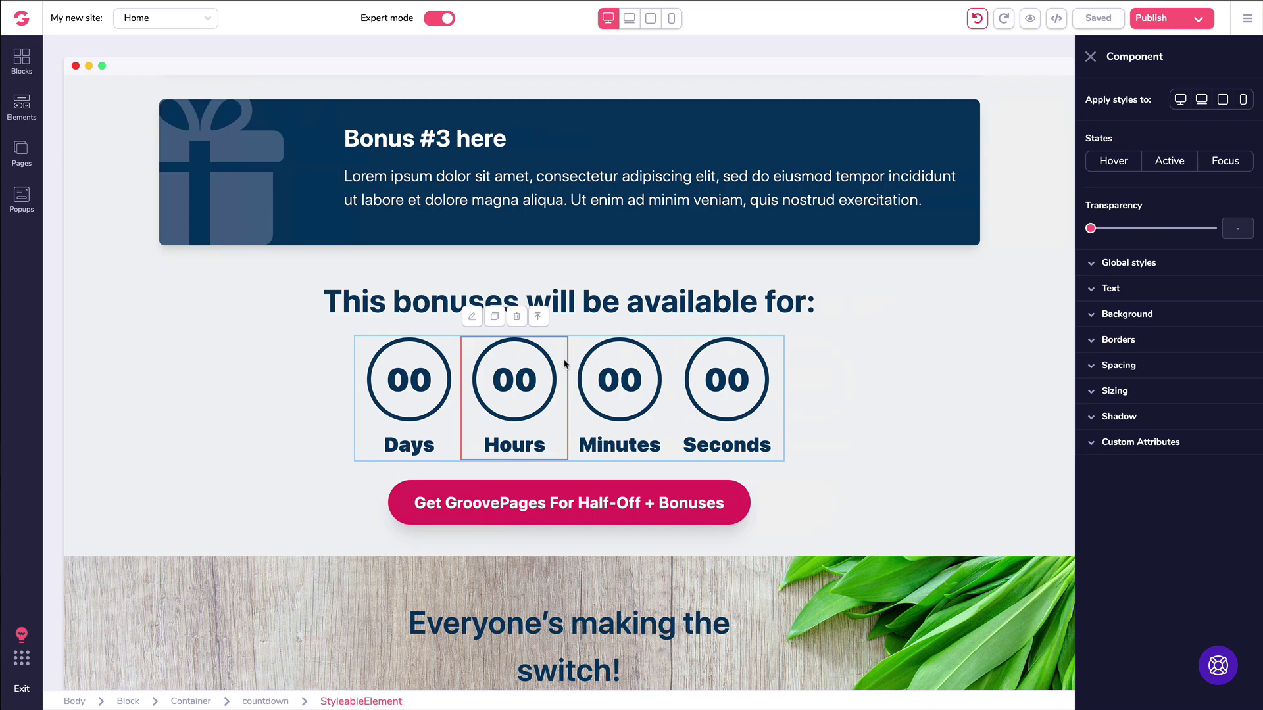
left_click(540, 318)
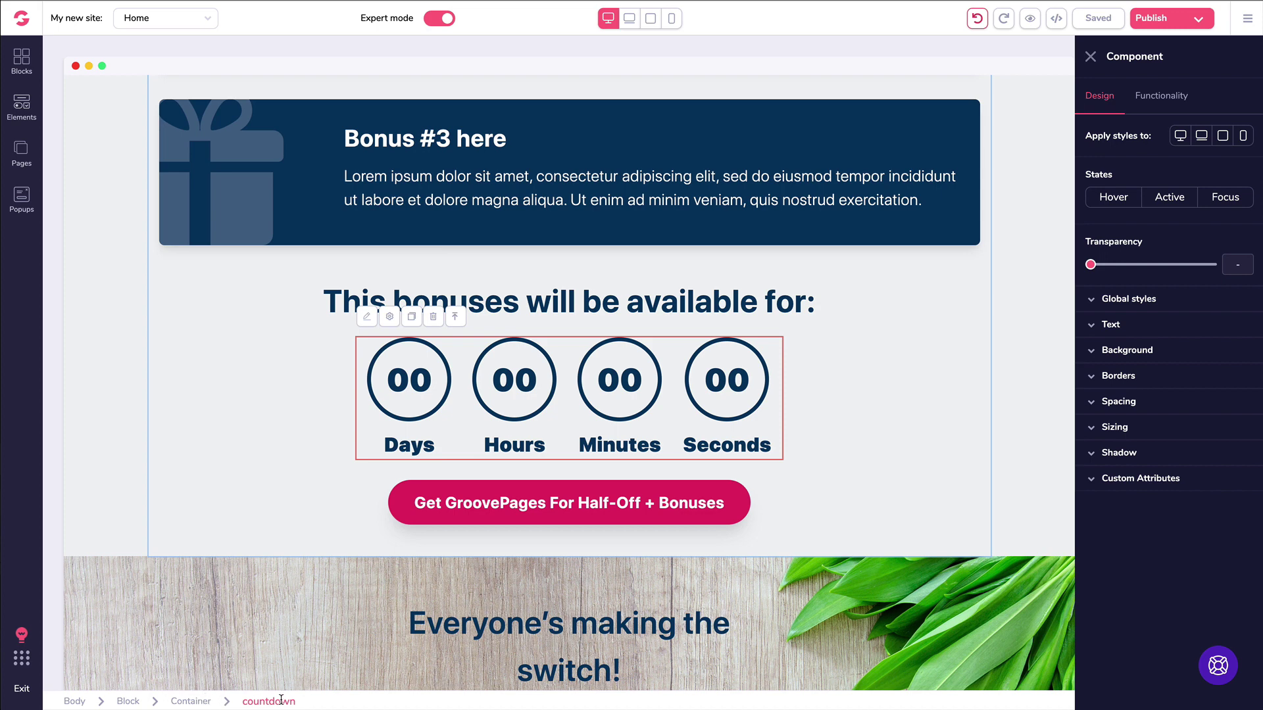
Step: In the countdown's Functionality settings, try Type From Landing, then return it to Fixed
left_click(1159, 102)
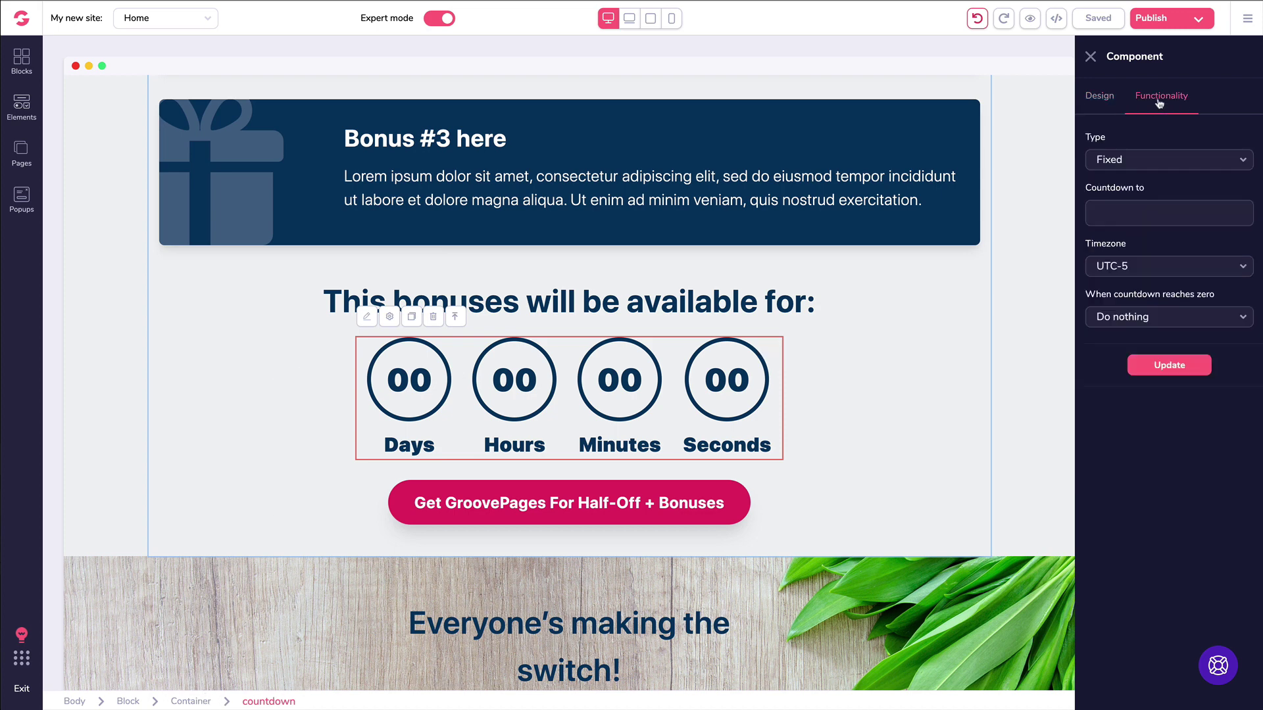
left_click(1131, 162)
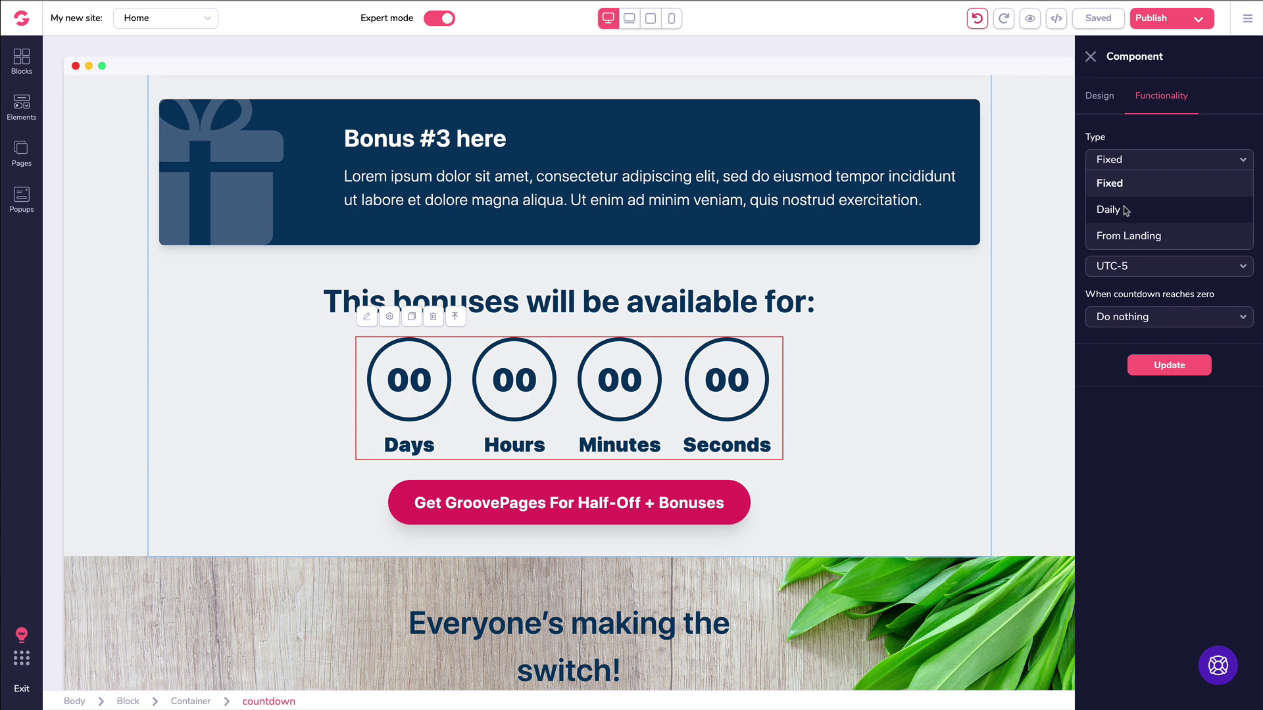
left_click(1123, 237)
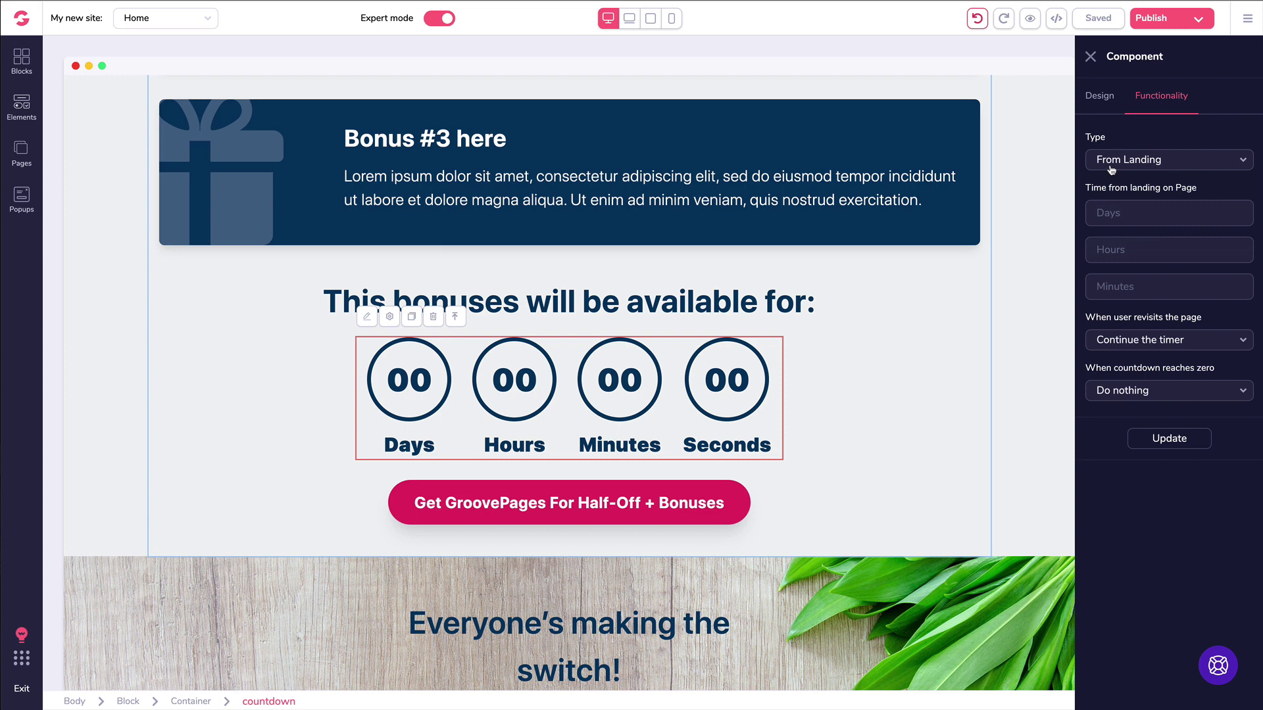
left_click(1111, 168)
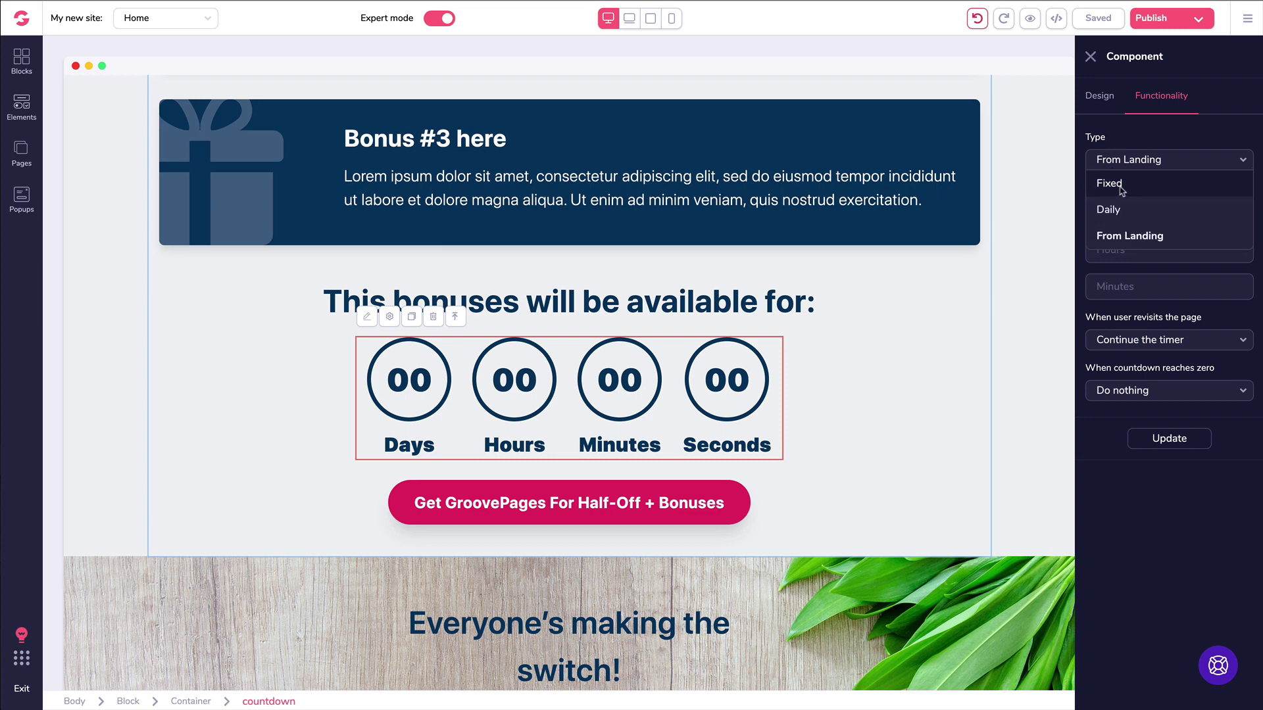
left_click(1121, 188)
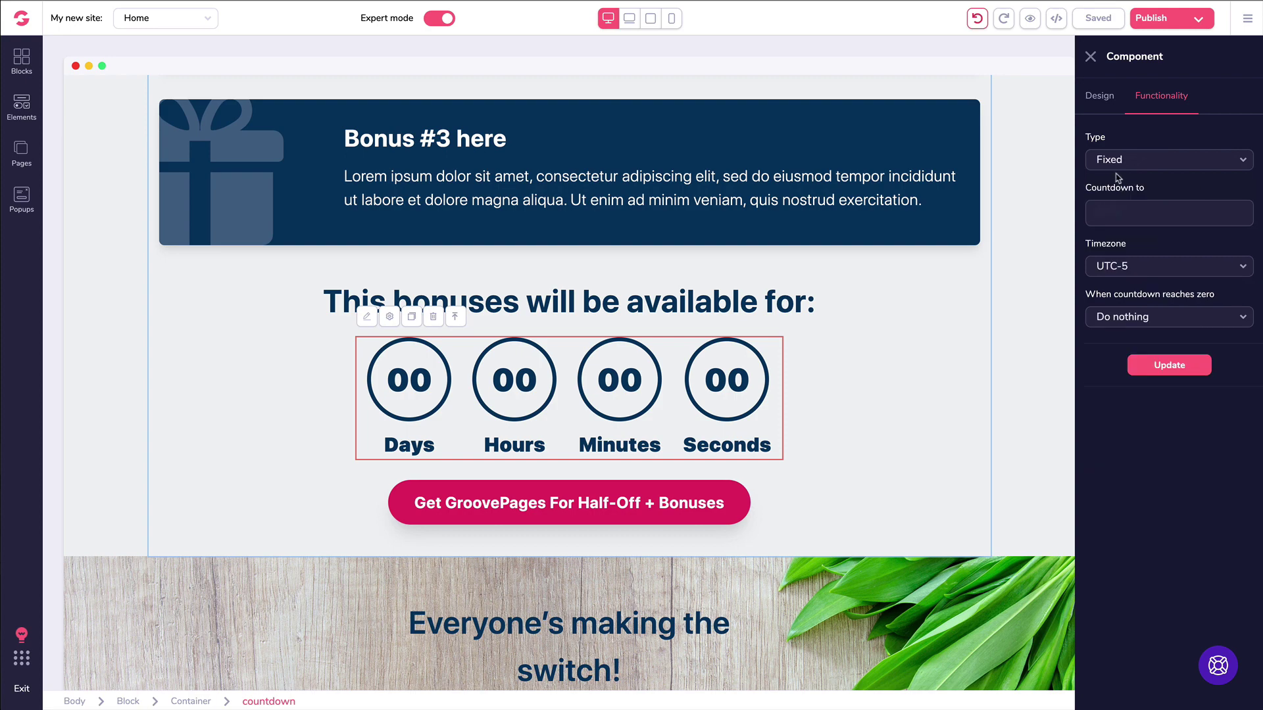
Step: Set the countdown end to December 31, 2019 at 12:00 in the date picker
left_click(1121, 211)
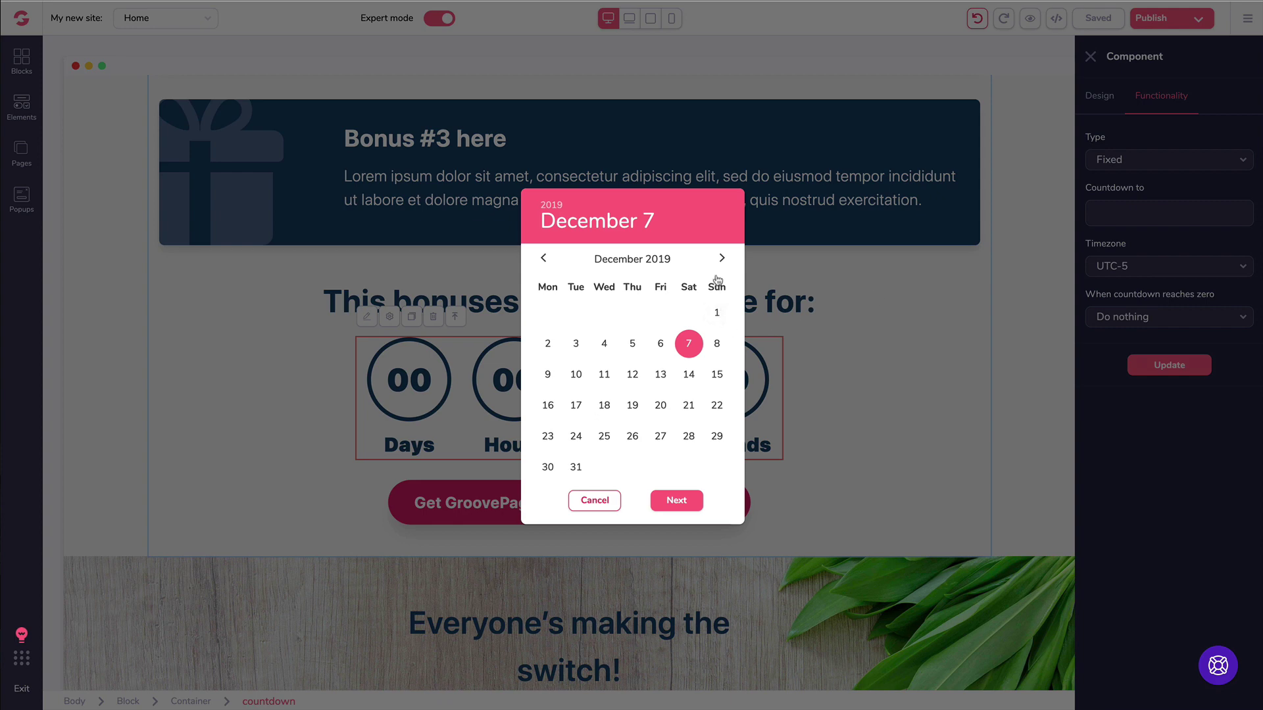
left_click(576, 468)
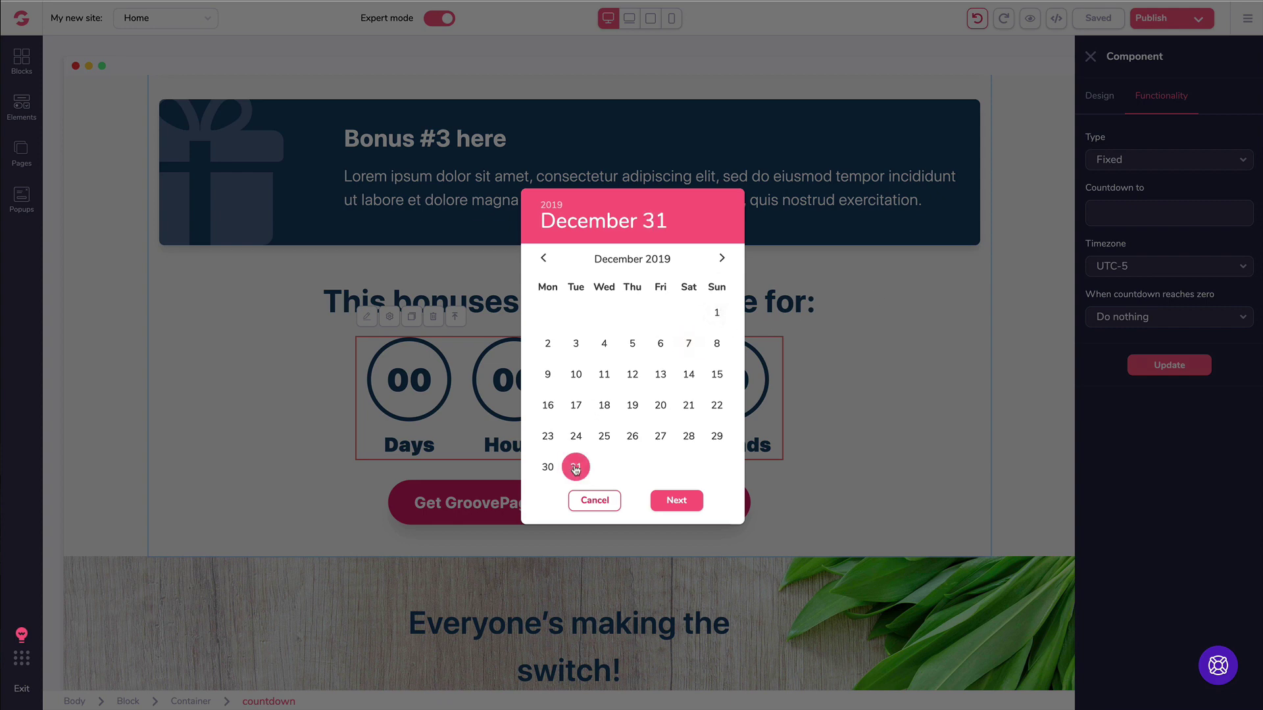
left_click(675, 501)
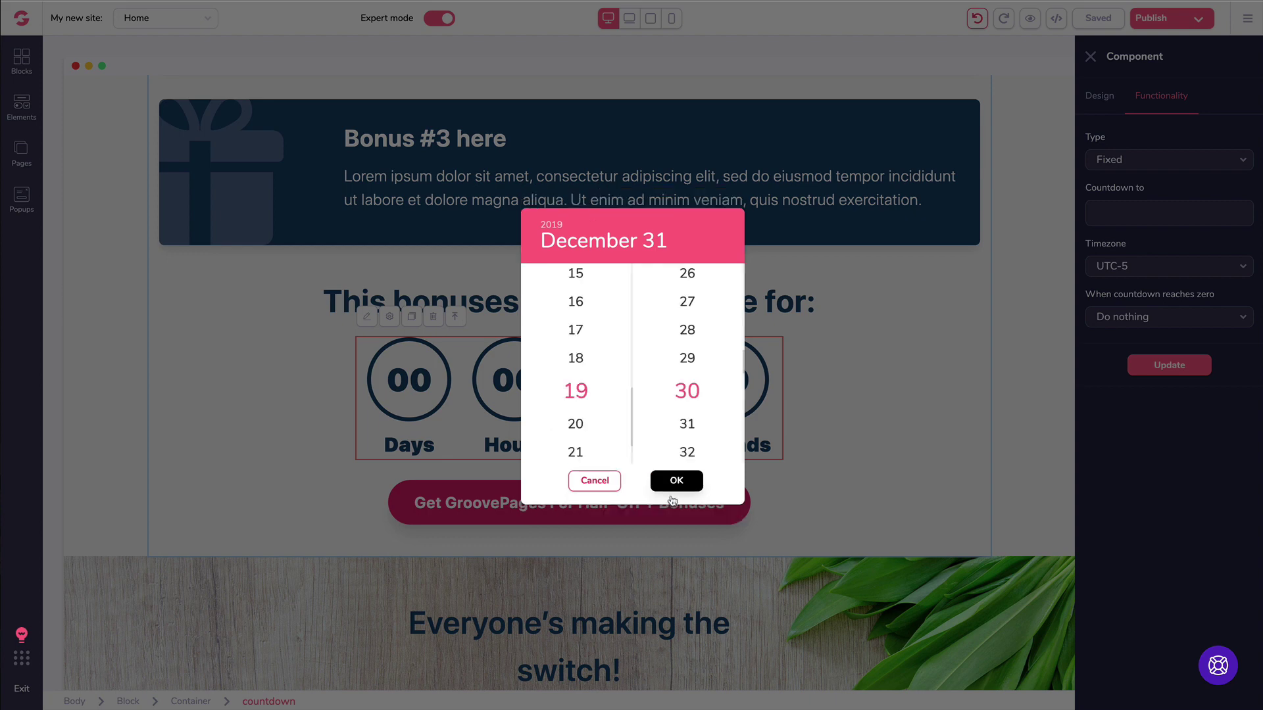
scroll(588, 362, "up", 5)
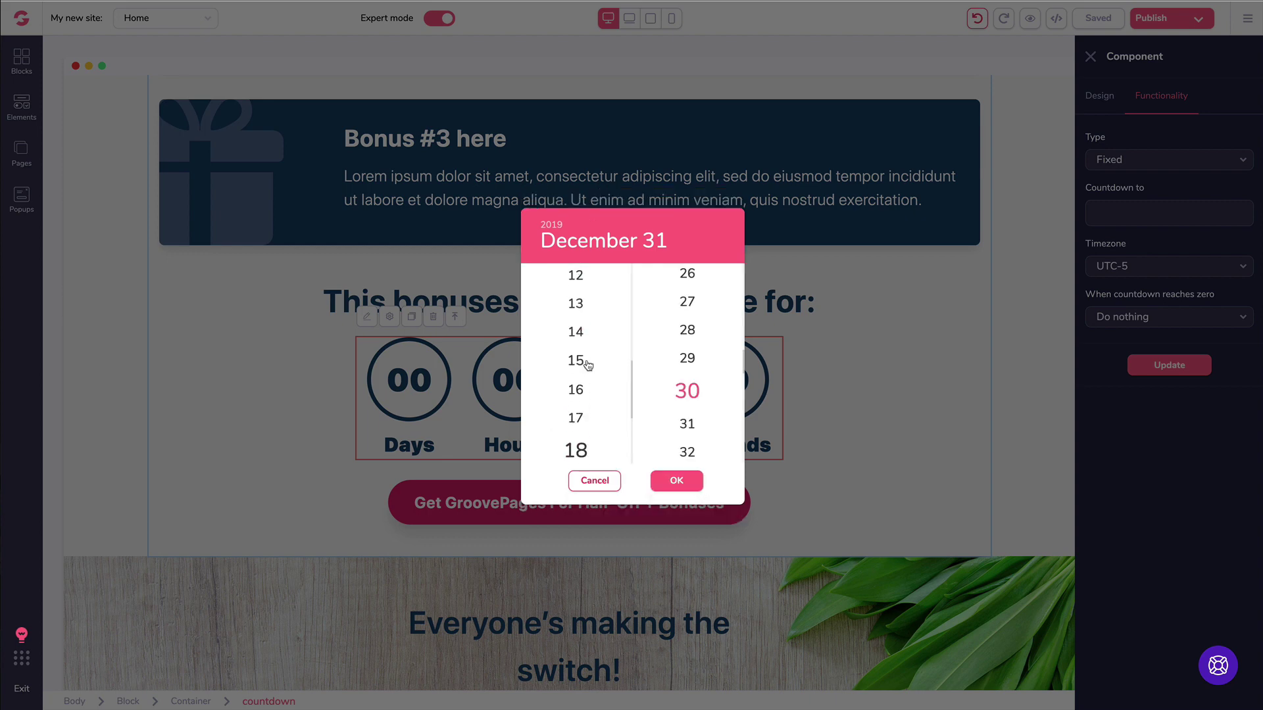
scroll(588, 366, "down", 6)
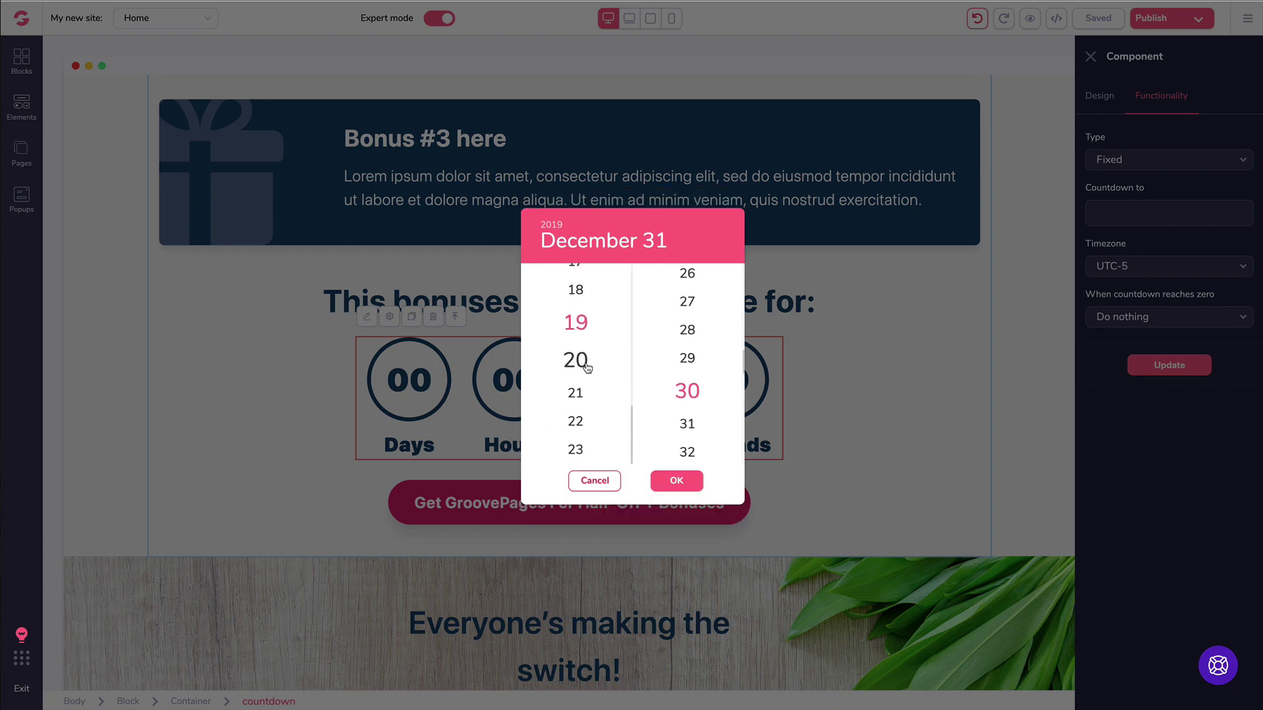
scroll(583, 421, "up", 14)
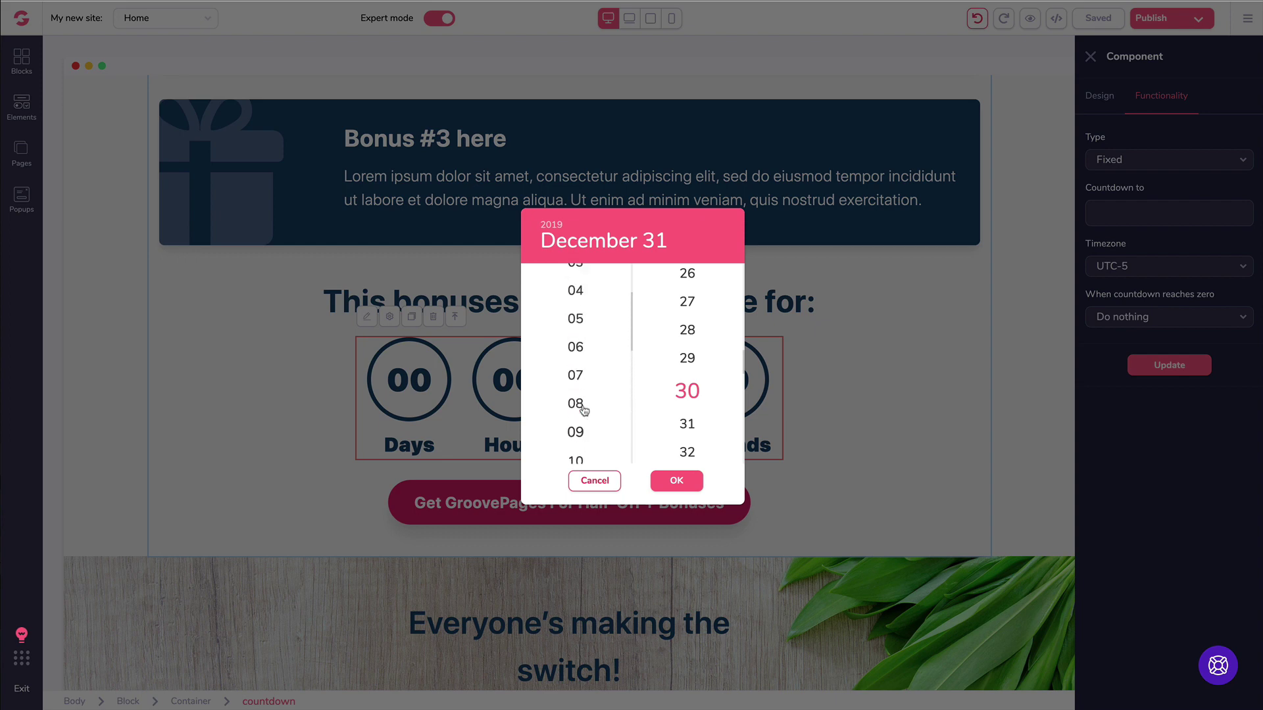
scroll(583, 411, "up", 3)
scroll(585, 408, "down", 4)
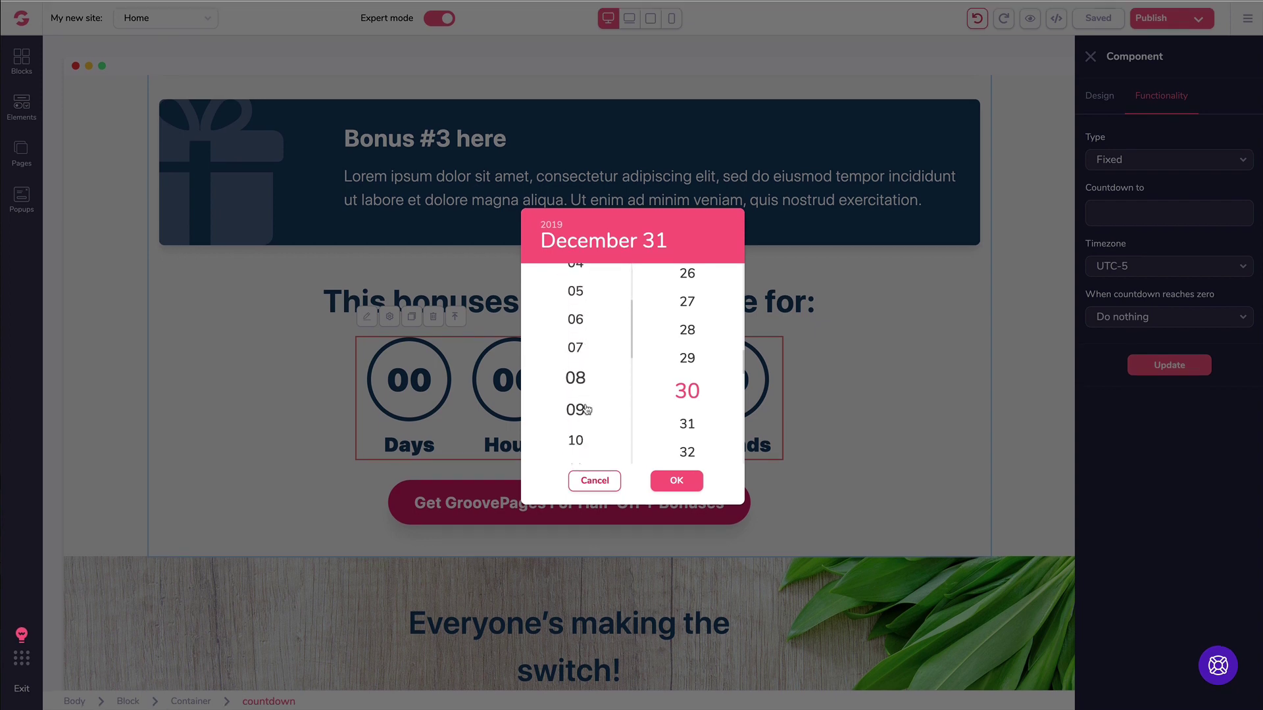
scroll(585, 409, "down", 4)
left_click(577, 420)
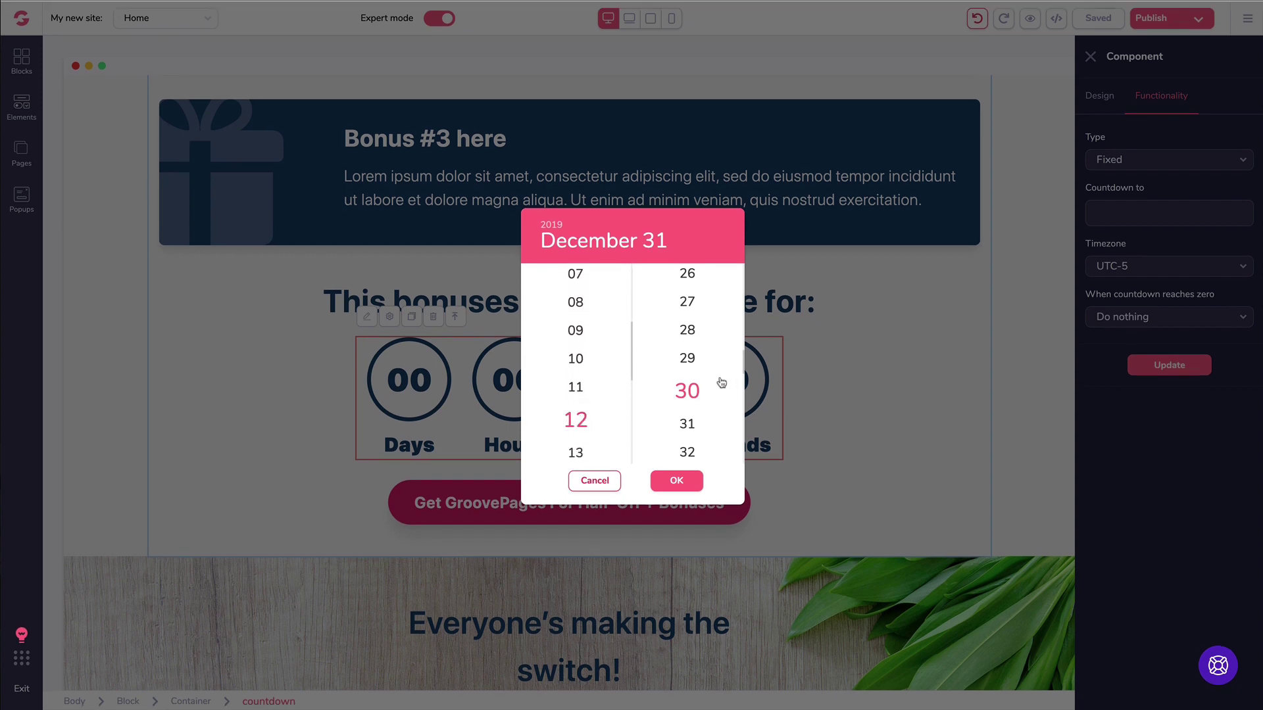
scroll(698, 388, "up", 20)
left_click(687, 282)
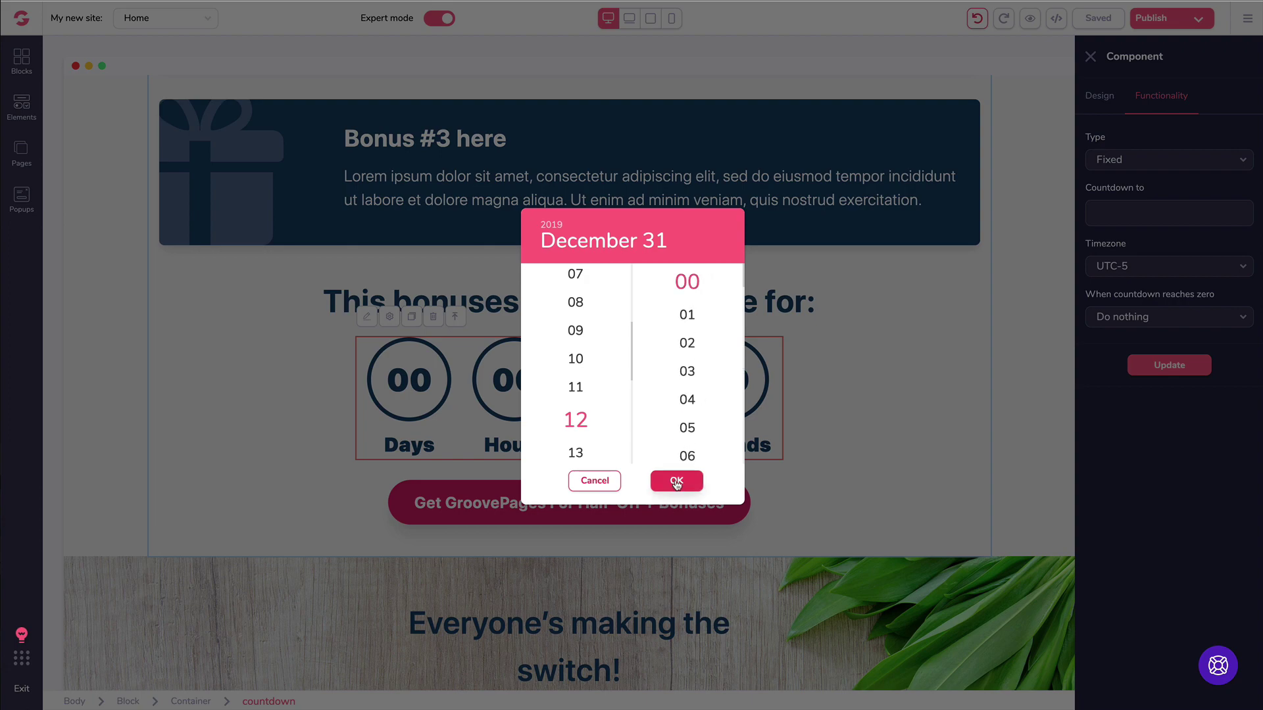
left_click(676, 481)
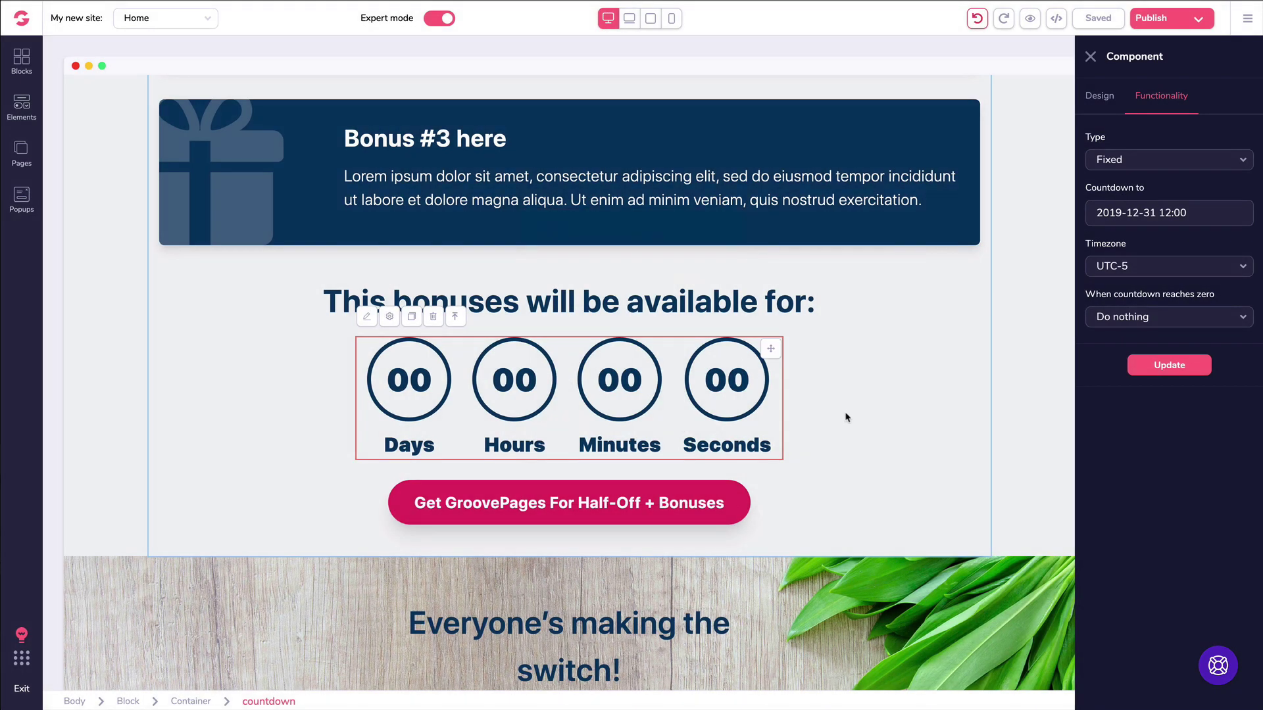
Step: Apply the new end time, then try the UTC-11 time zone and update
left_click(1171, 368)
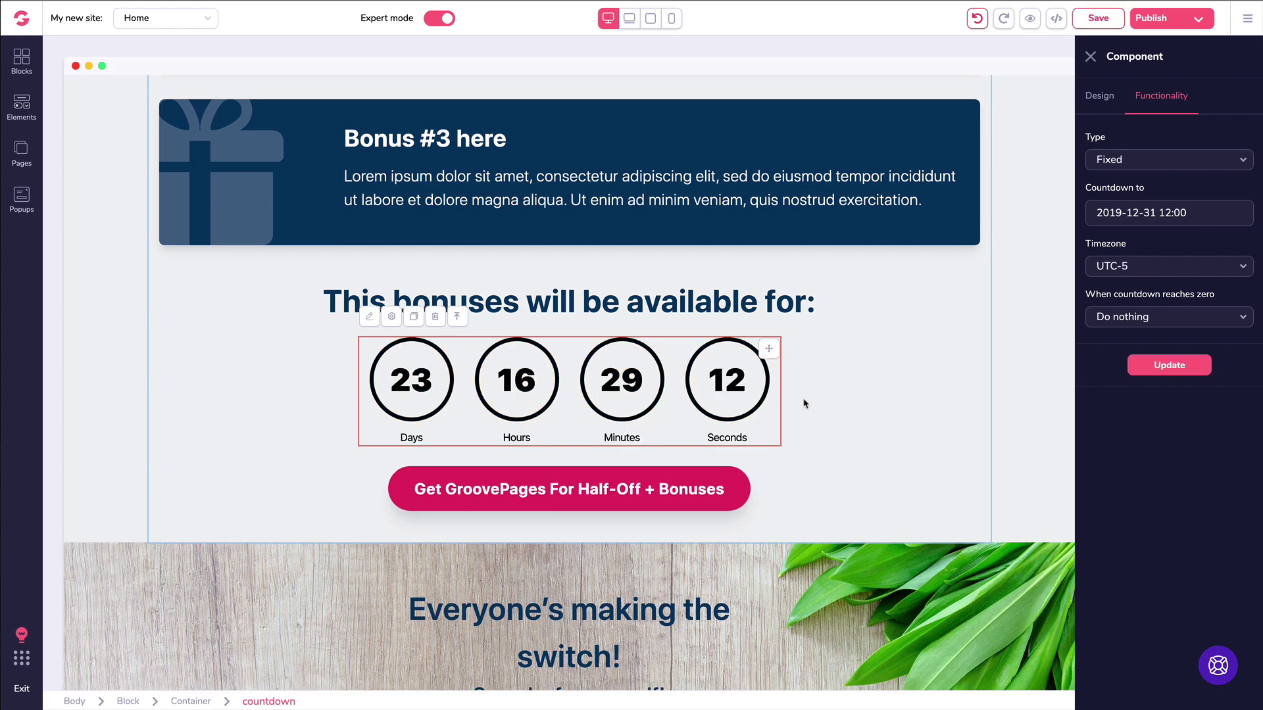
left_click(1150, 274)
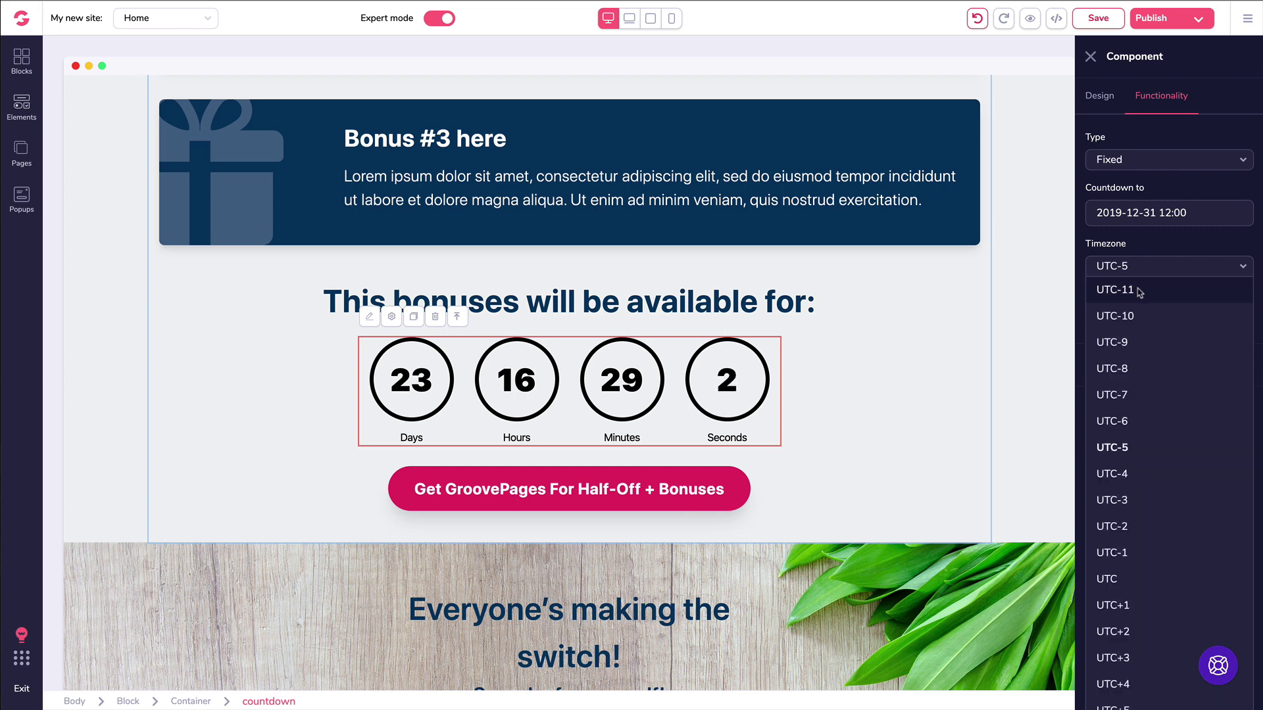
left_click(1140, 293)
left_click(1159, 367)
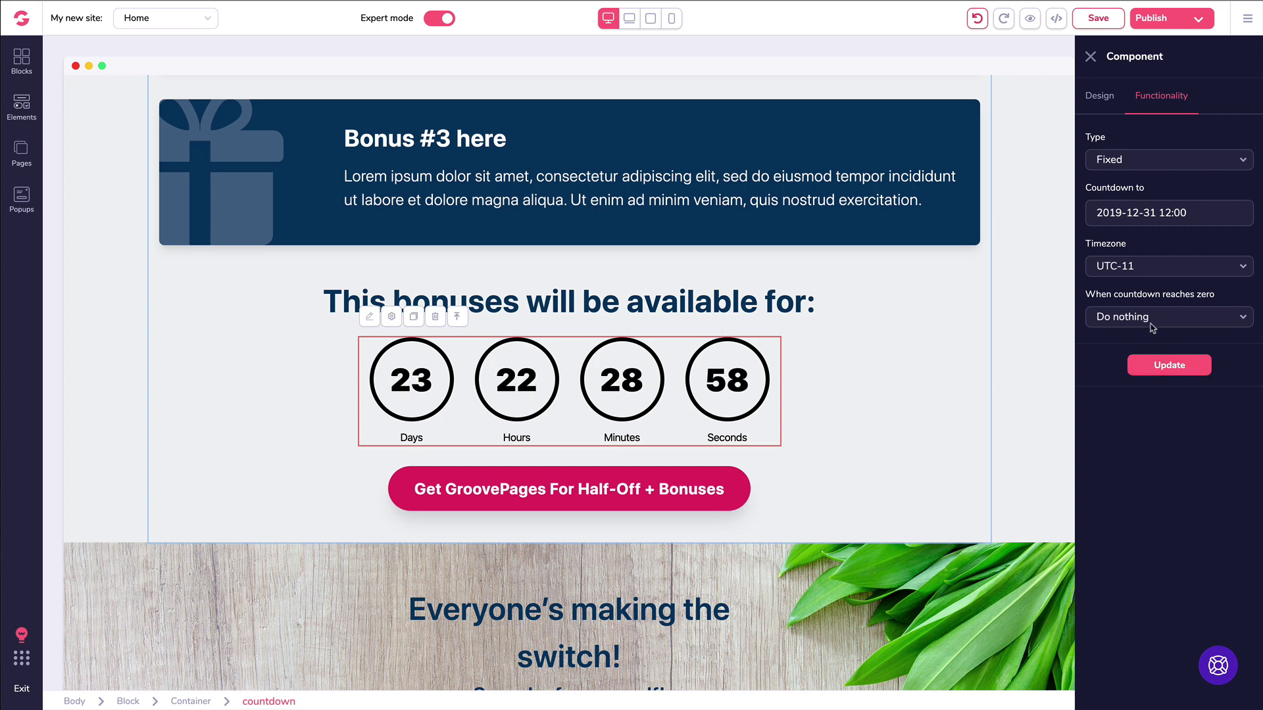
Step: Switch the time zone back to UTC-5, update, and keep Do nothing at zero
left_click(1133, 271)
scroll(1153, 348, "down", 1)
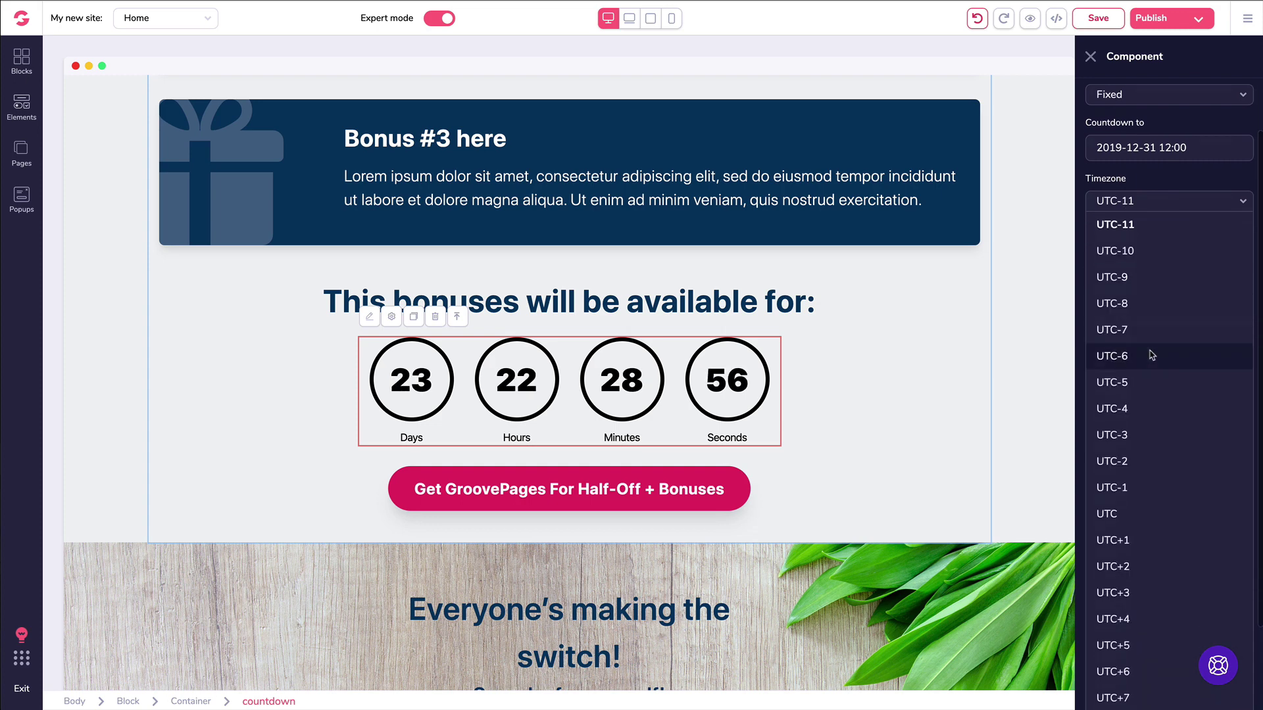
left_click(1154, 377)
left_click(1157, 367)
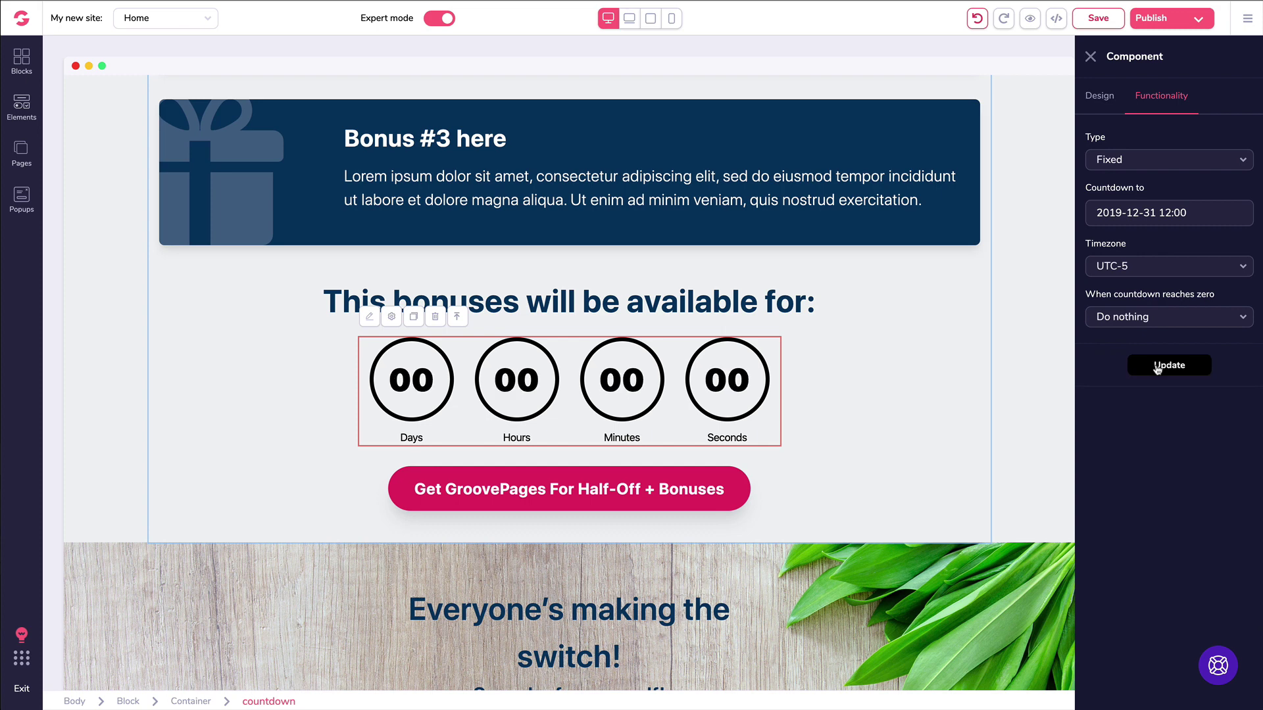
left_click(1106, 319)
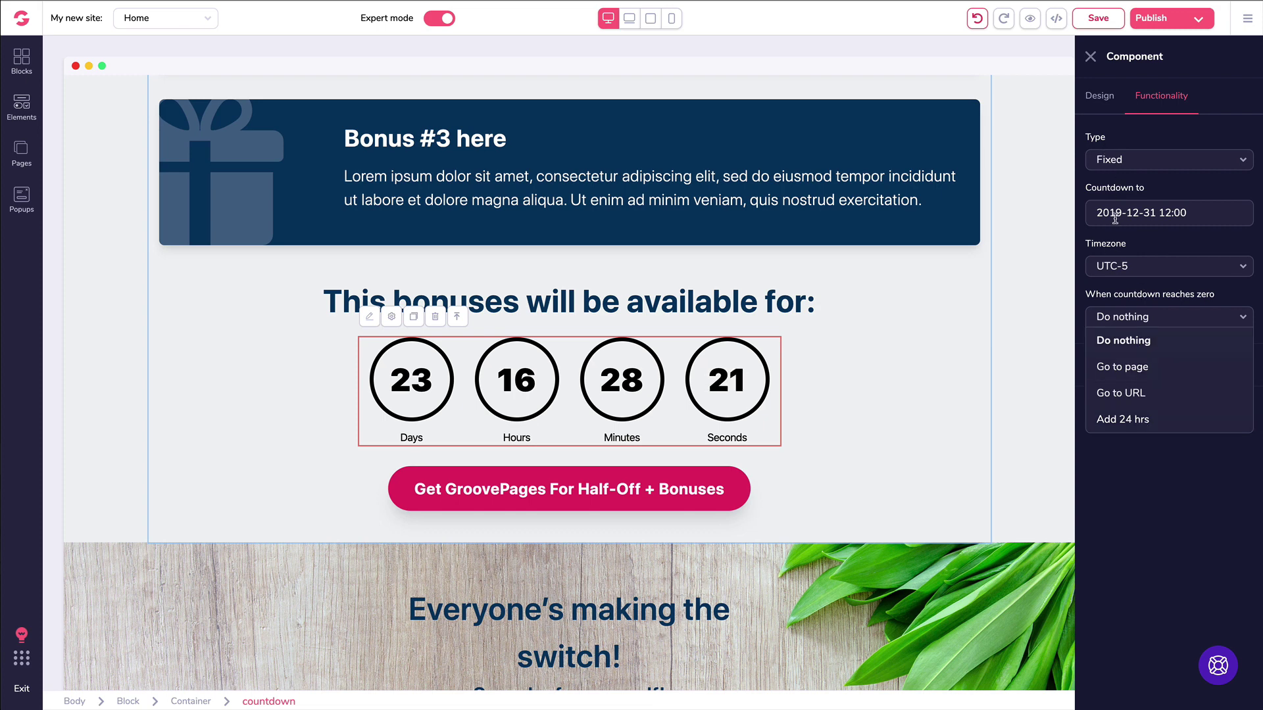
left_click(1133, 488)
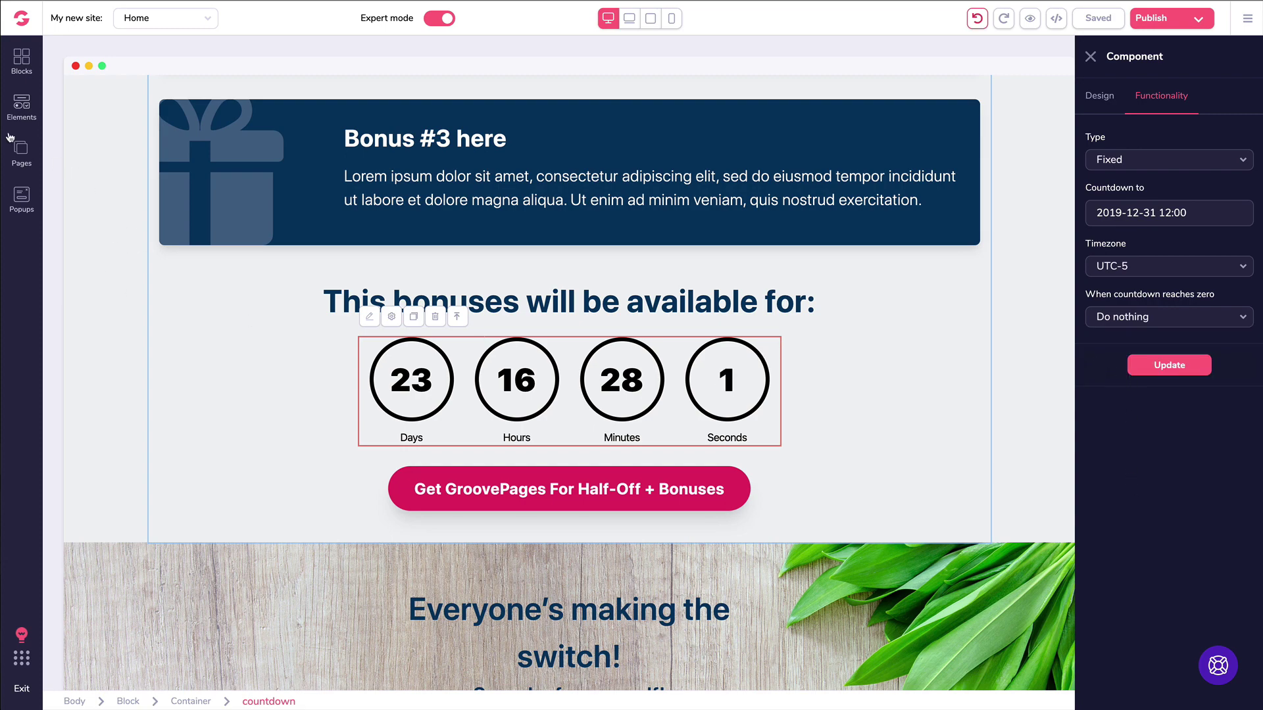
Step: Drag the Forms signup block with Name/Email fields and phone below the countdown
left_click(21, 61)
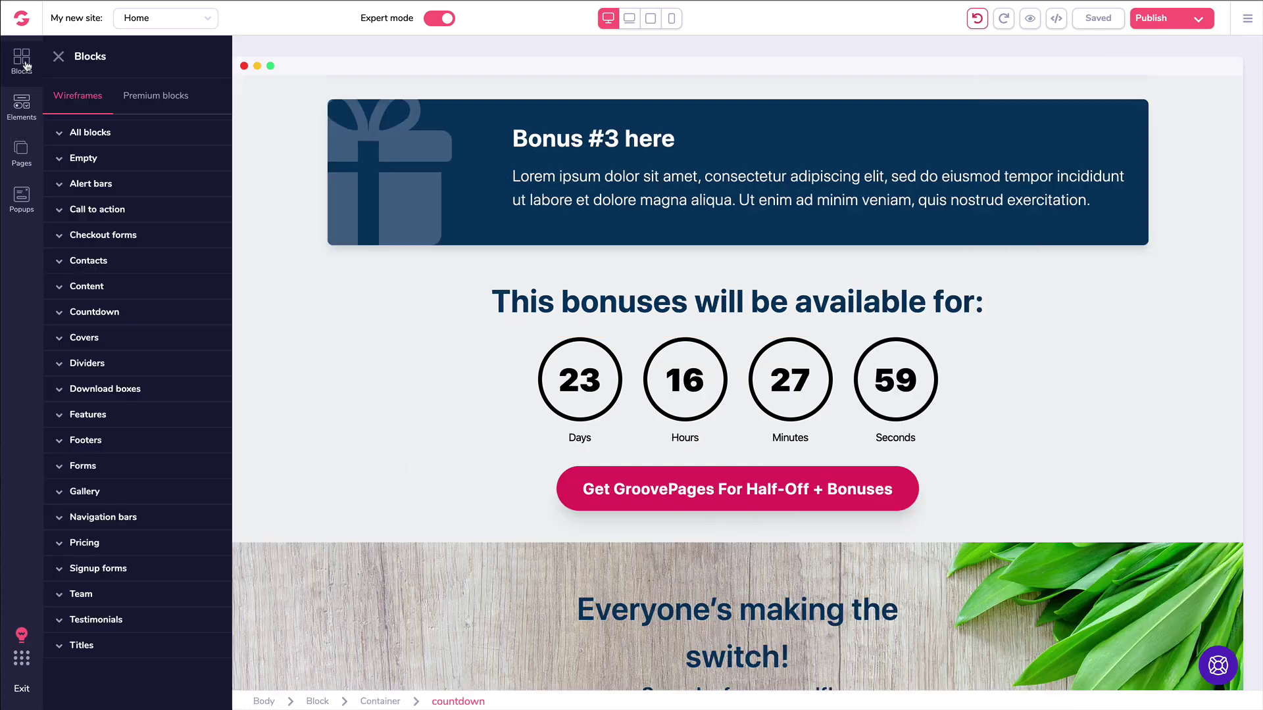
left_click(84, 466)
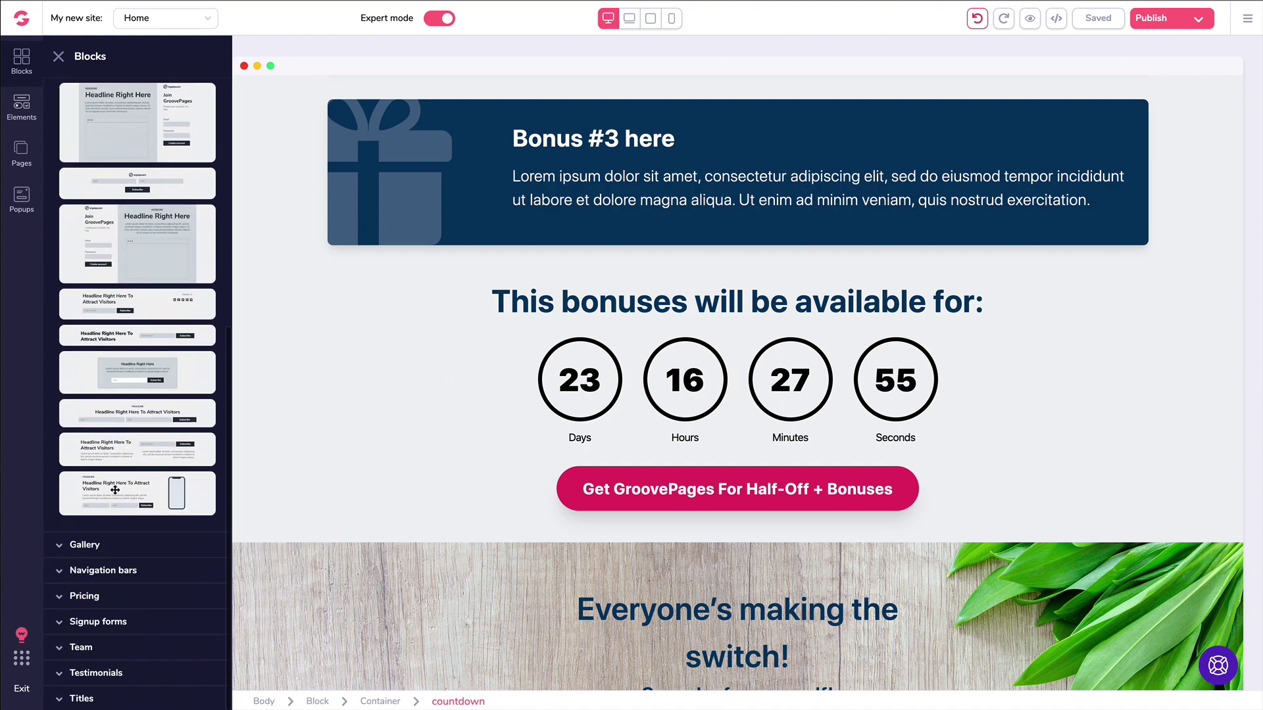
left_click_drag(115, 490, 536, 570)
left_click_drag(76, 494, 397, 437)
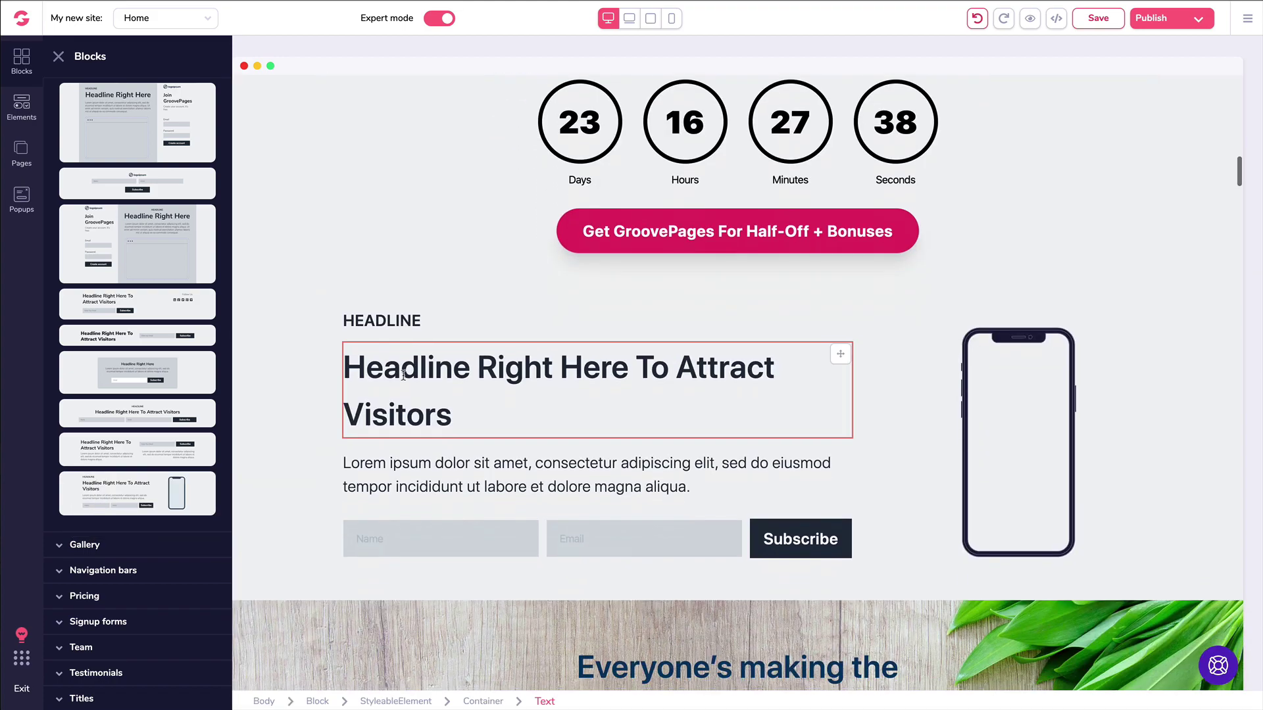
Step: Close the Blocks library and scroll to review the new signup block
scroll(848, 388, "down", 3)
scroll(854, 393, "down", 20)
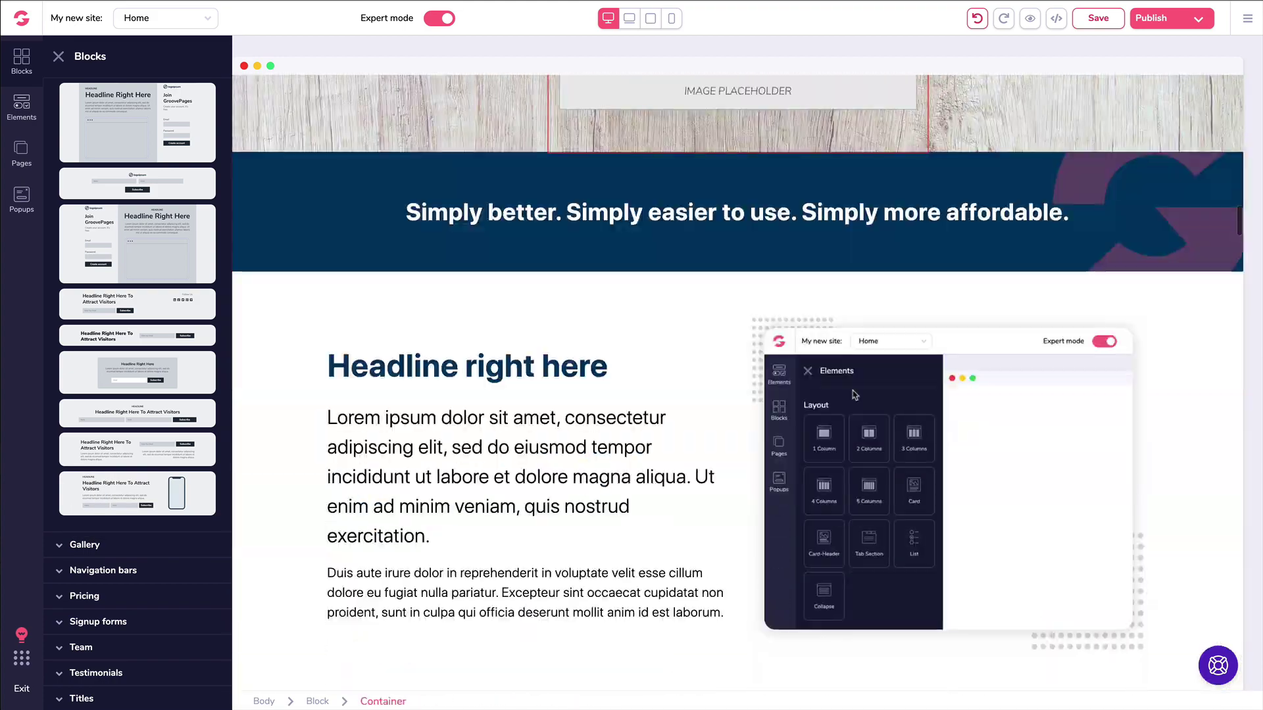
scroll(853, 396, "down", 15)
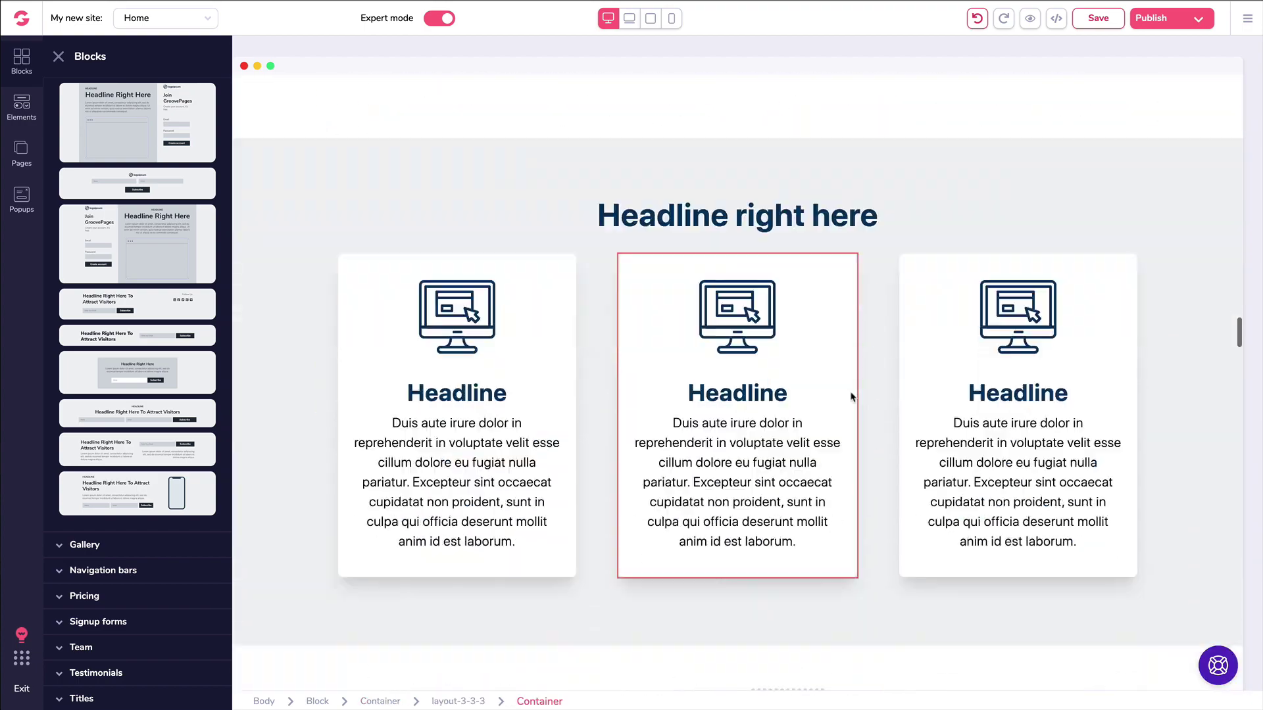
scroll(849, 393, "down", 2)
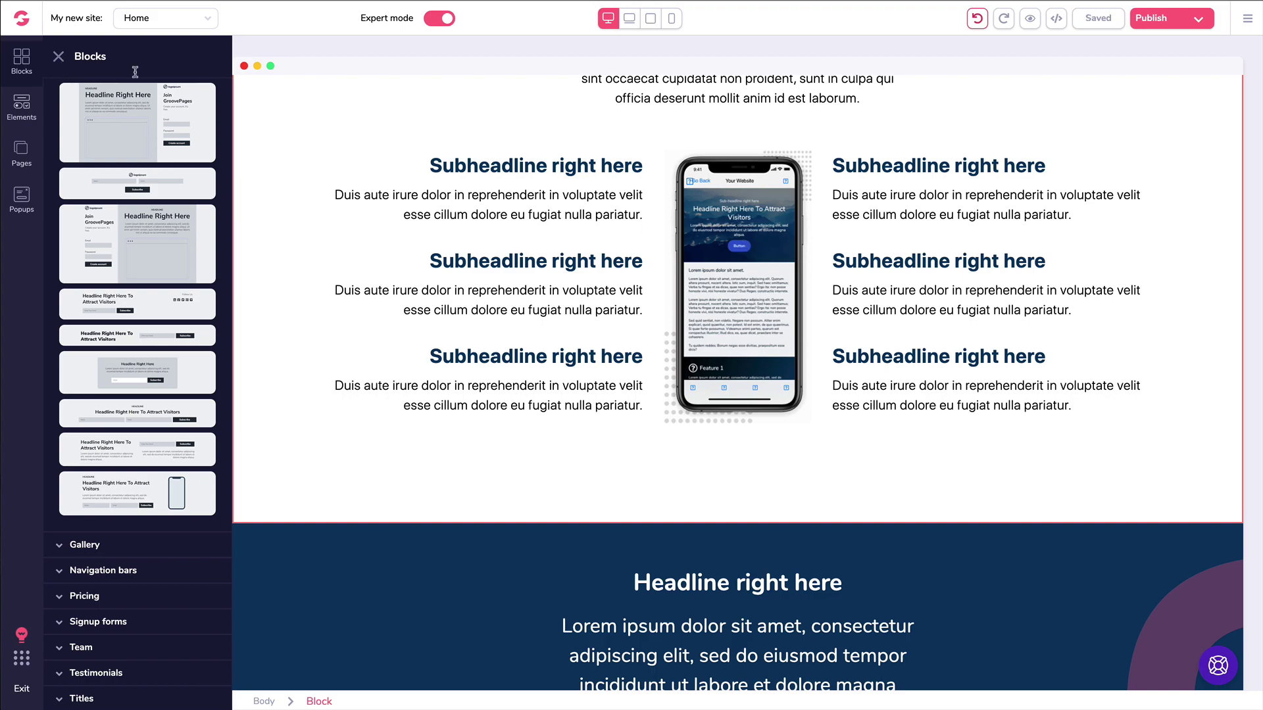
left_click(59, 57)
scroll(608, 210, "down", 10)
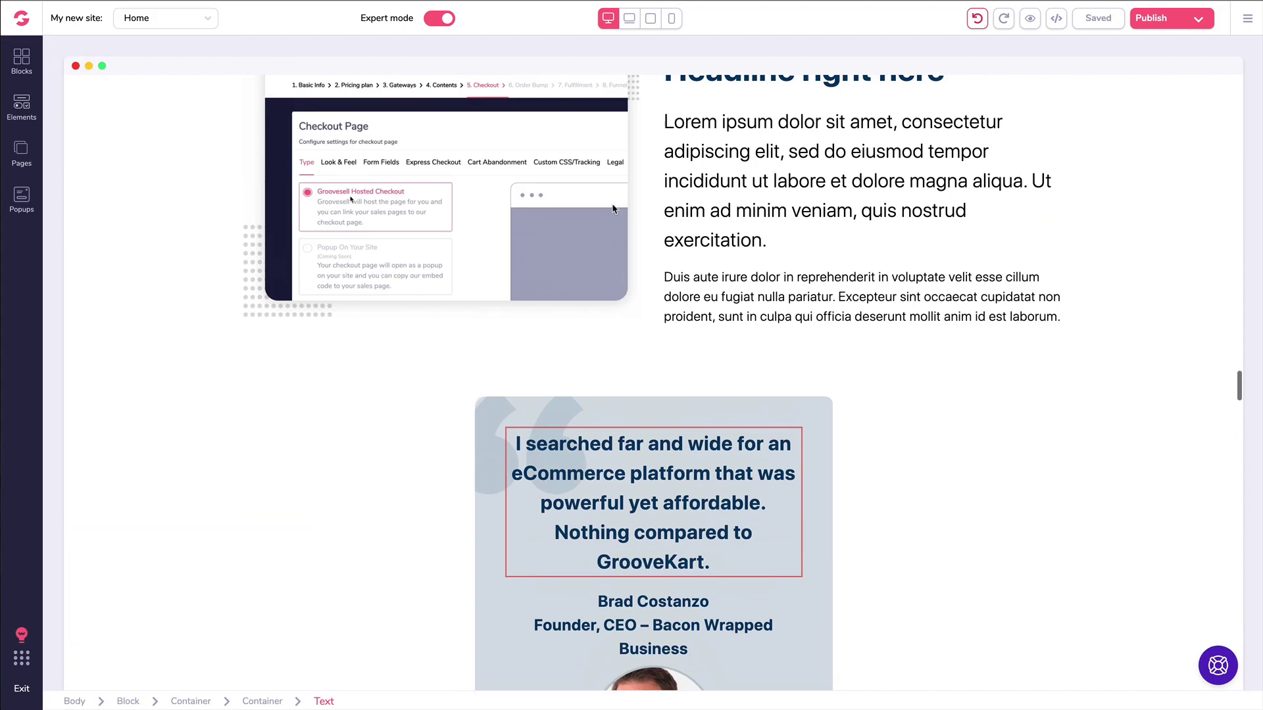
scroll(609, 209, "up", 3)
scroll(608, 209, "up", 15)
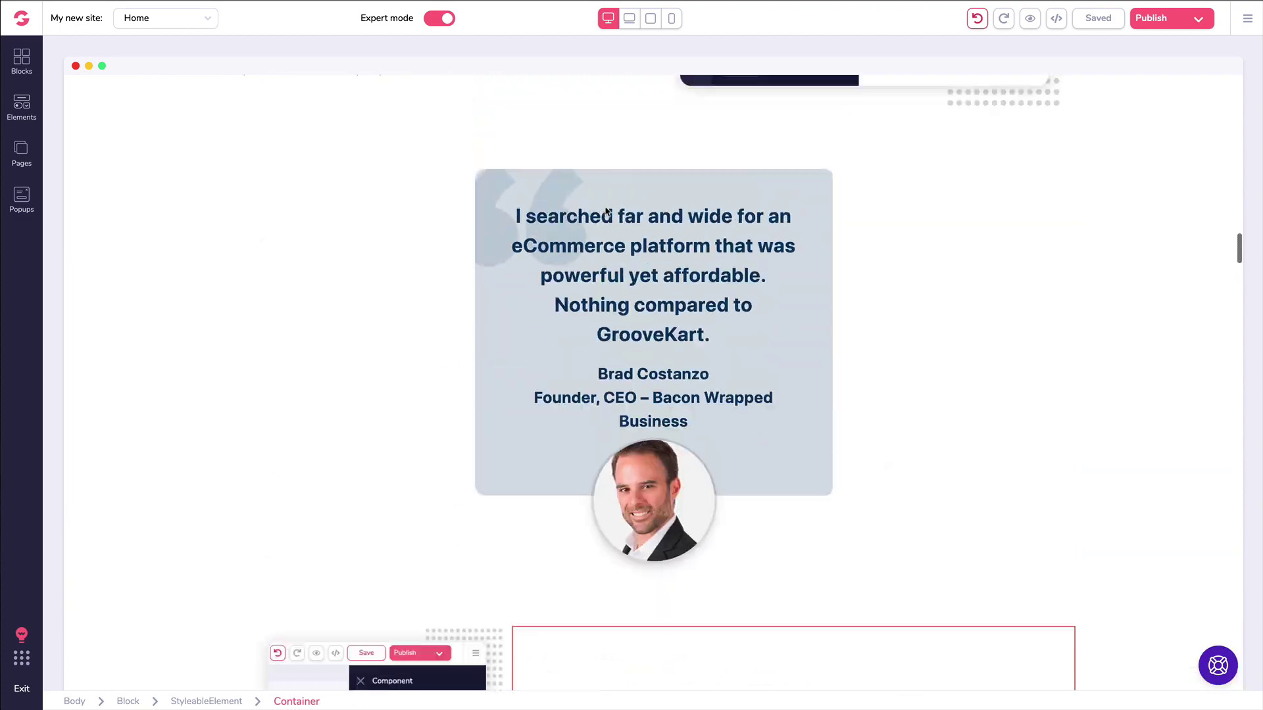
scroll(606, 211, "up", 10)
scroll(606, 211, "down", 2)
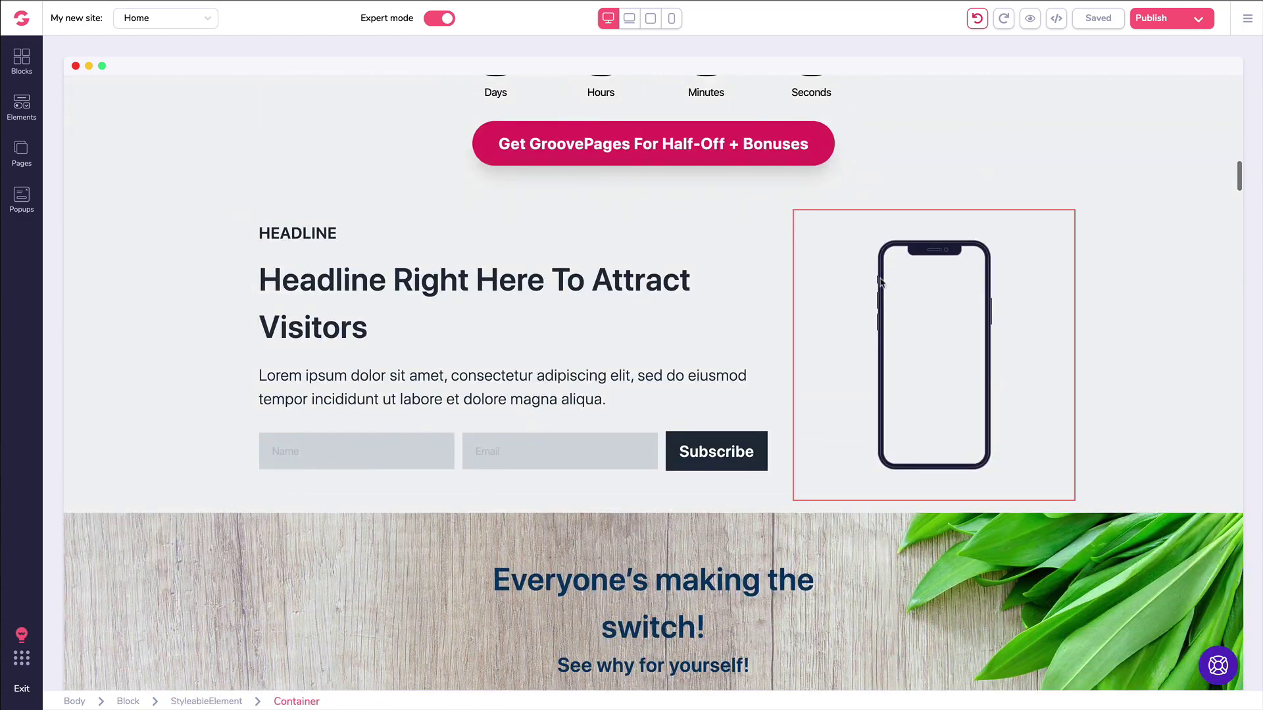
Step: Give the phone mockup the Dark 2 style, the cat photo on screen, and no link
left_click(909, 286)
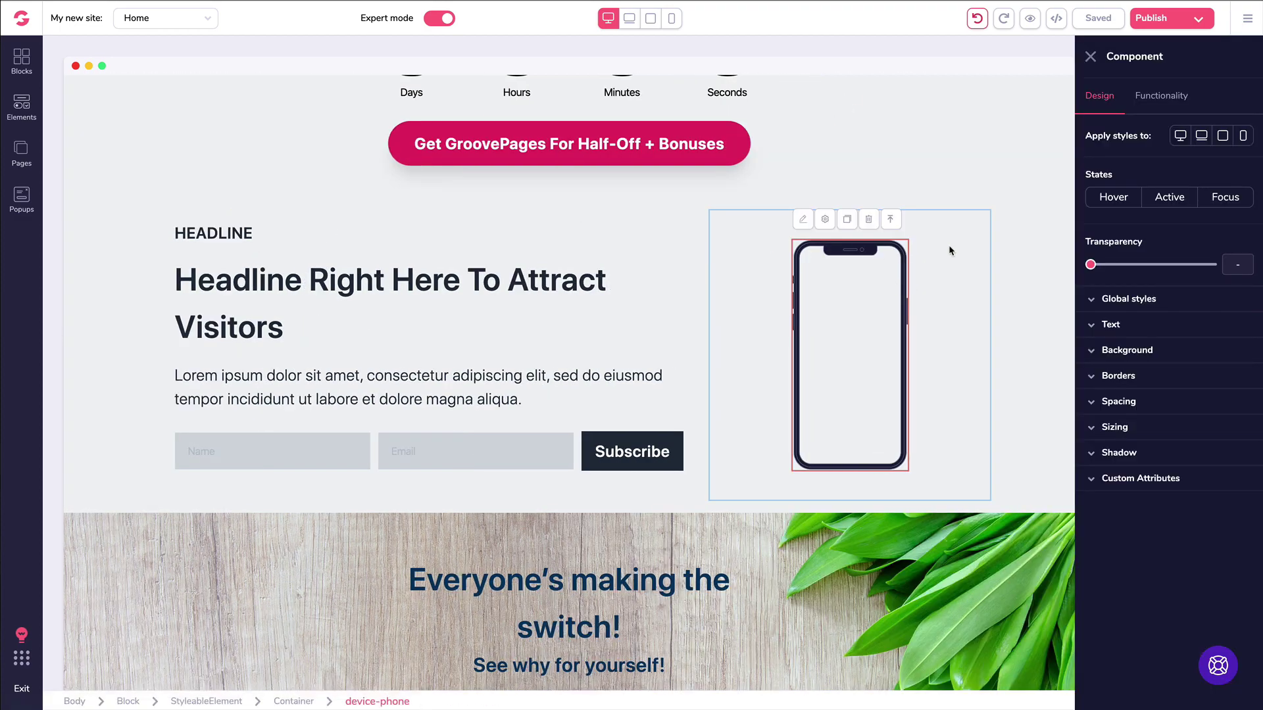
left_click(1162, 98)
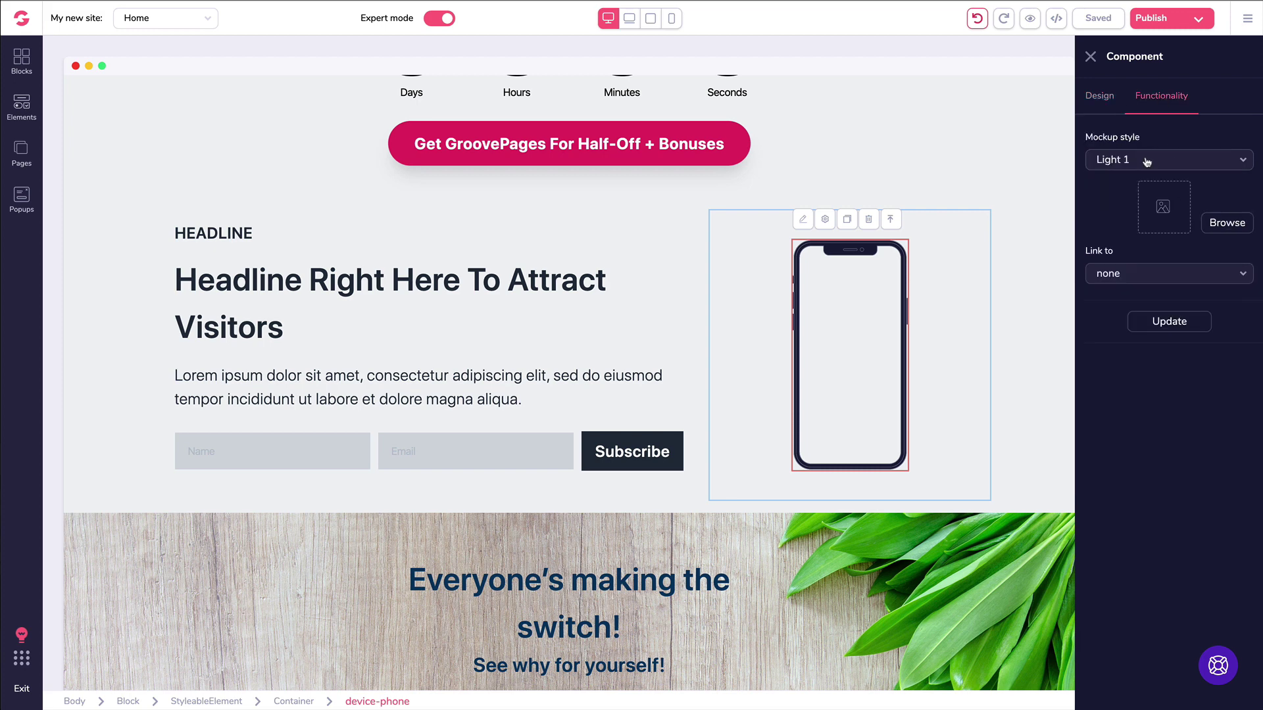
left_click(1115, 160)
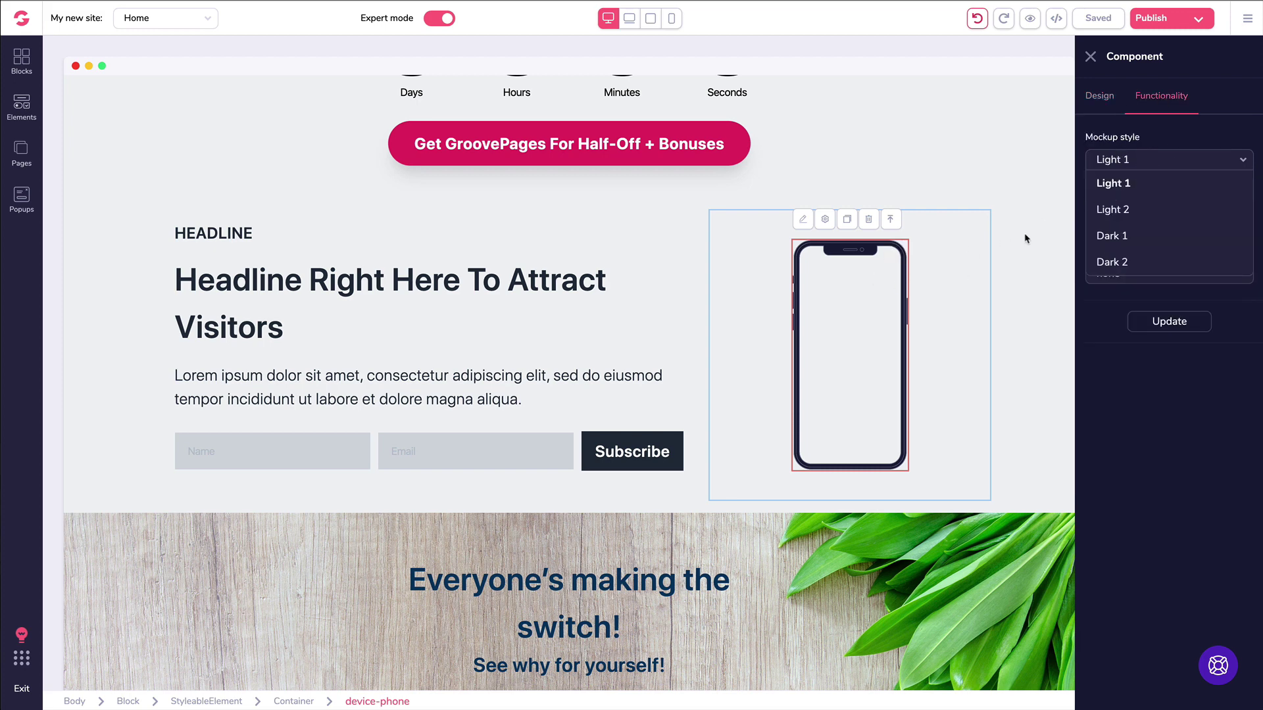
left_click(1127, 262)
left_click(1229, 224)
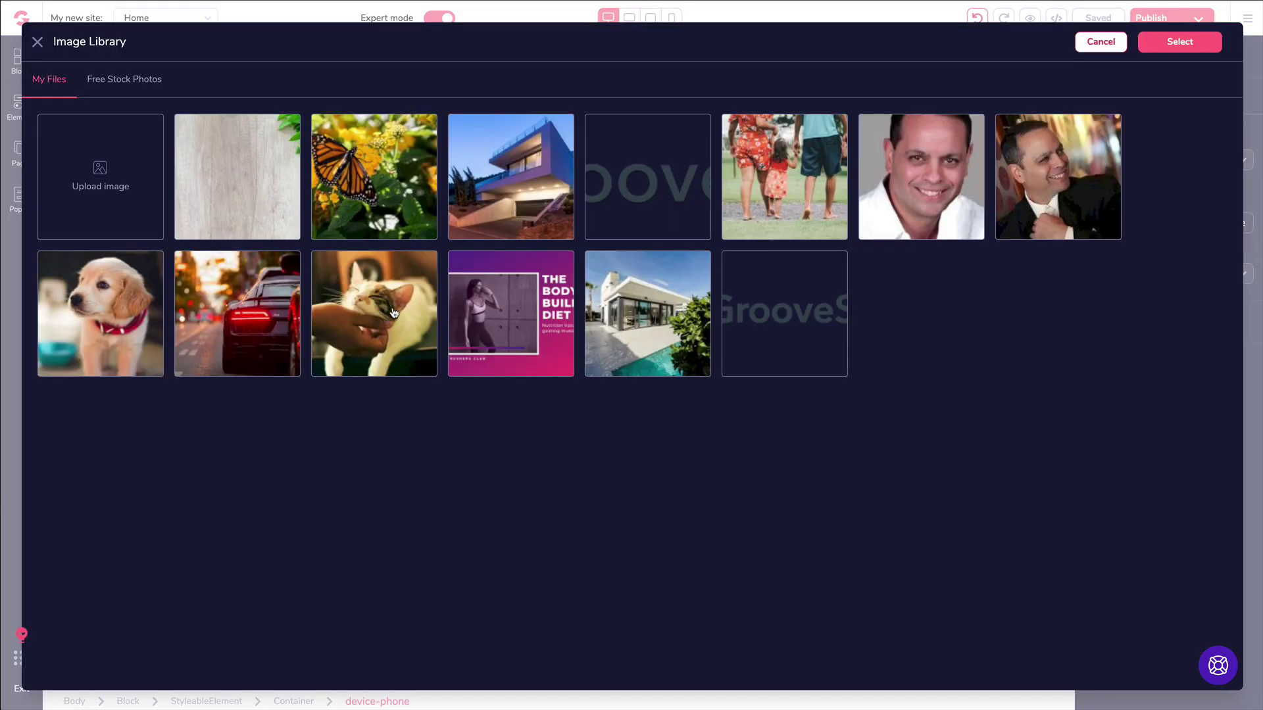
left_click(392, 315)
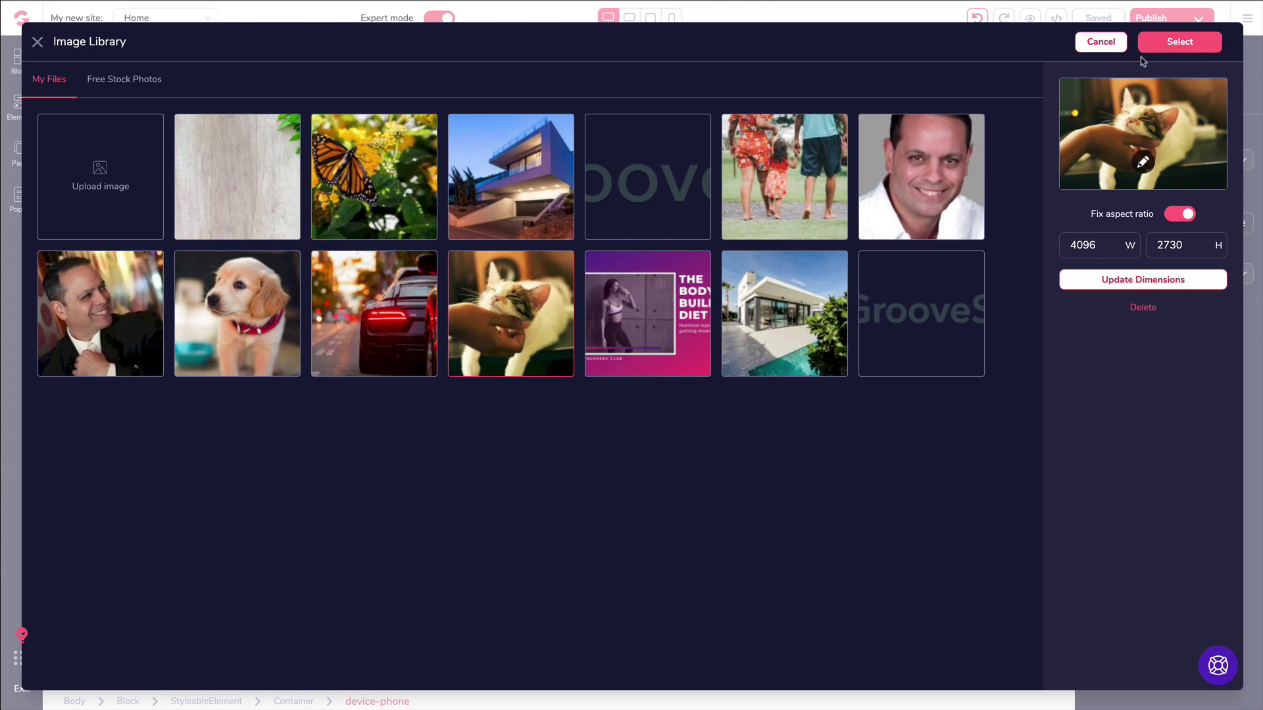
left_click(1181, 44)
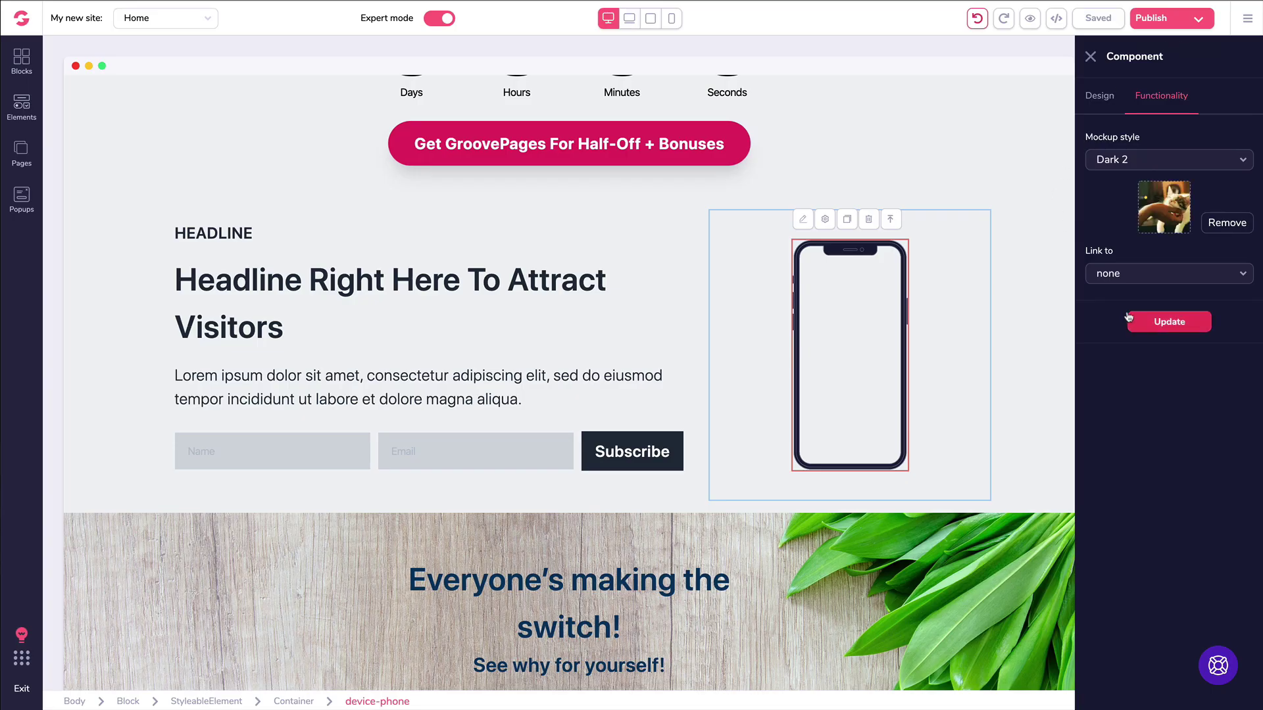
left_click(1109, 279)
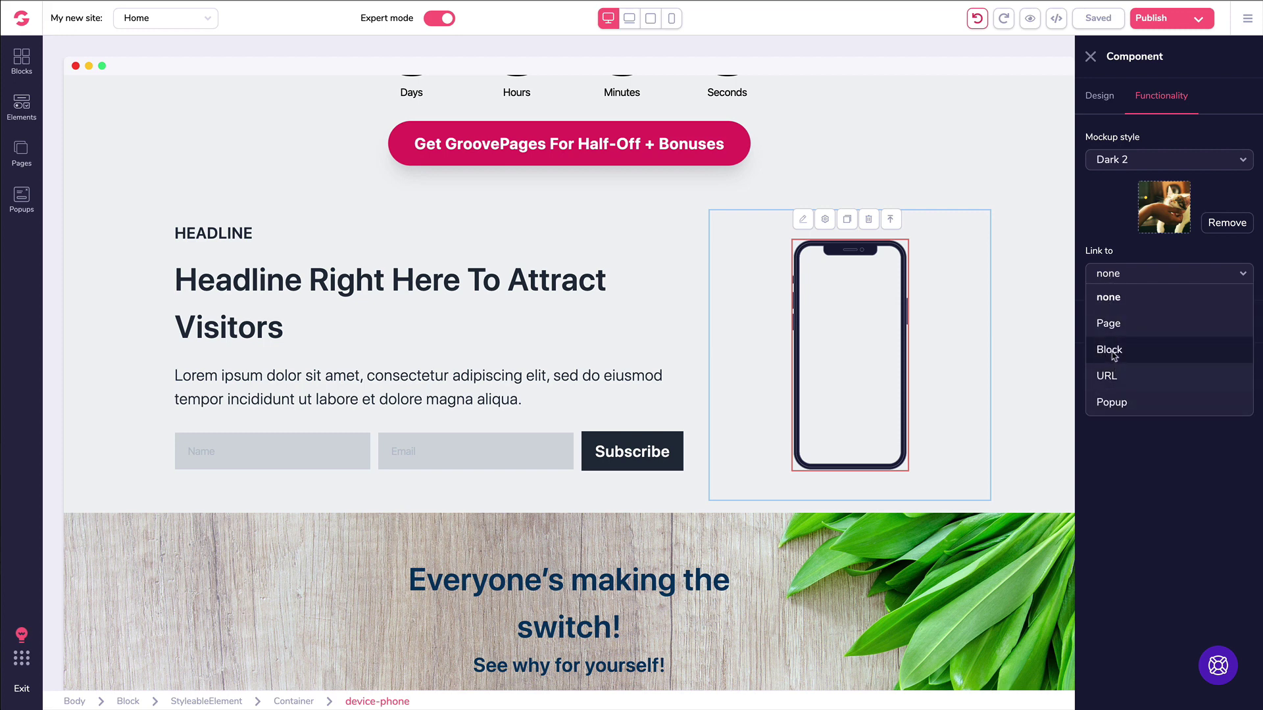
left_click(1111, 246)
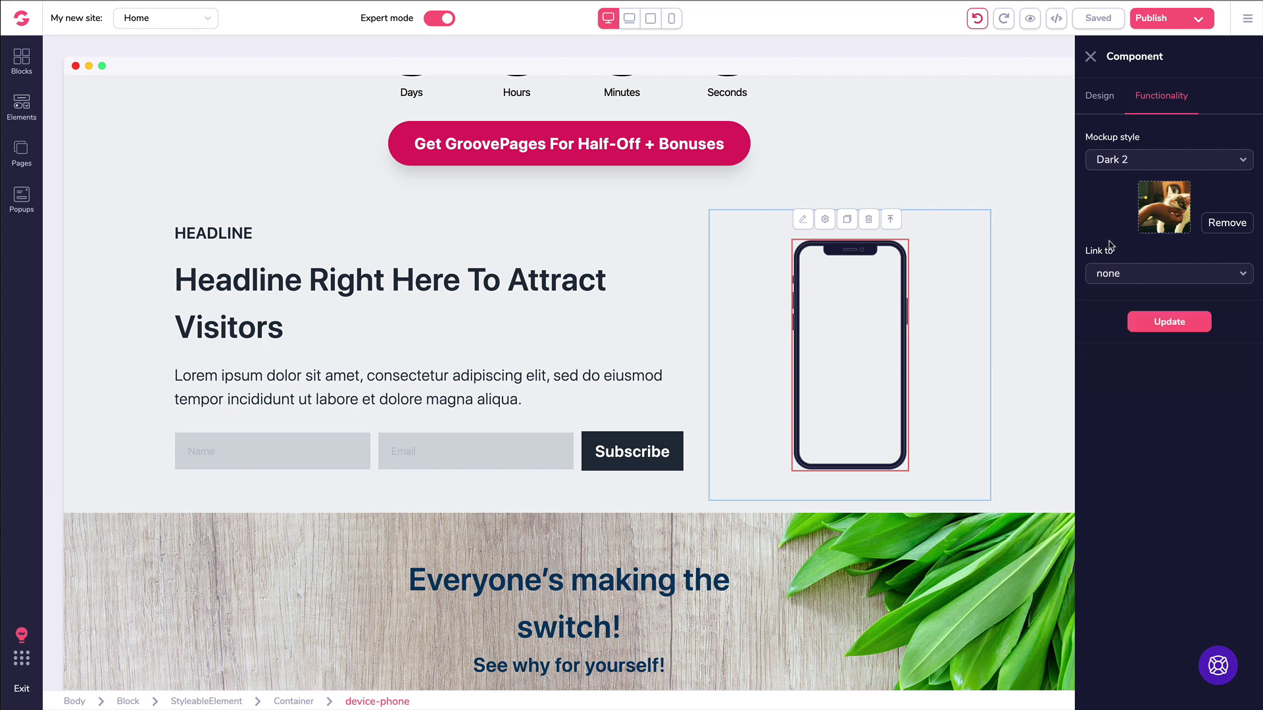
left_click(1154, 322)
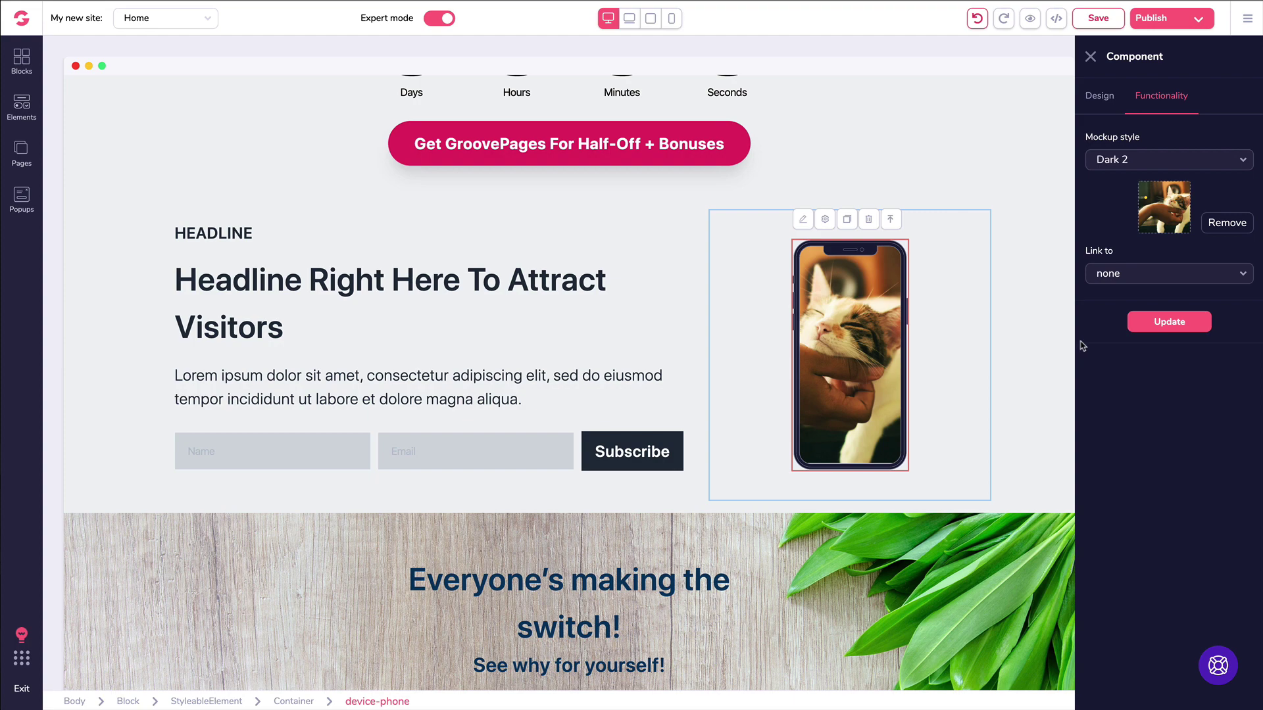
left_click(22, 109)
scroll(135, 224, "down", 6)
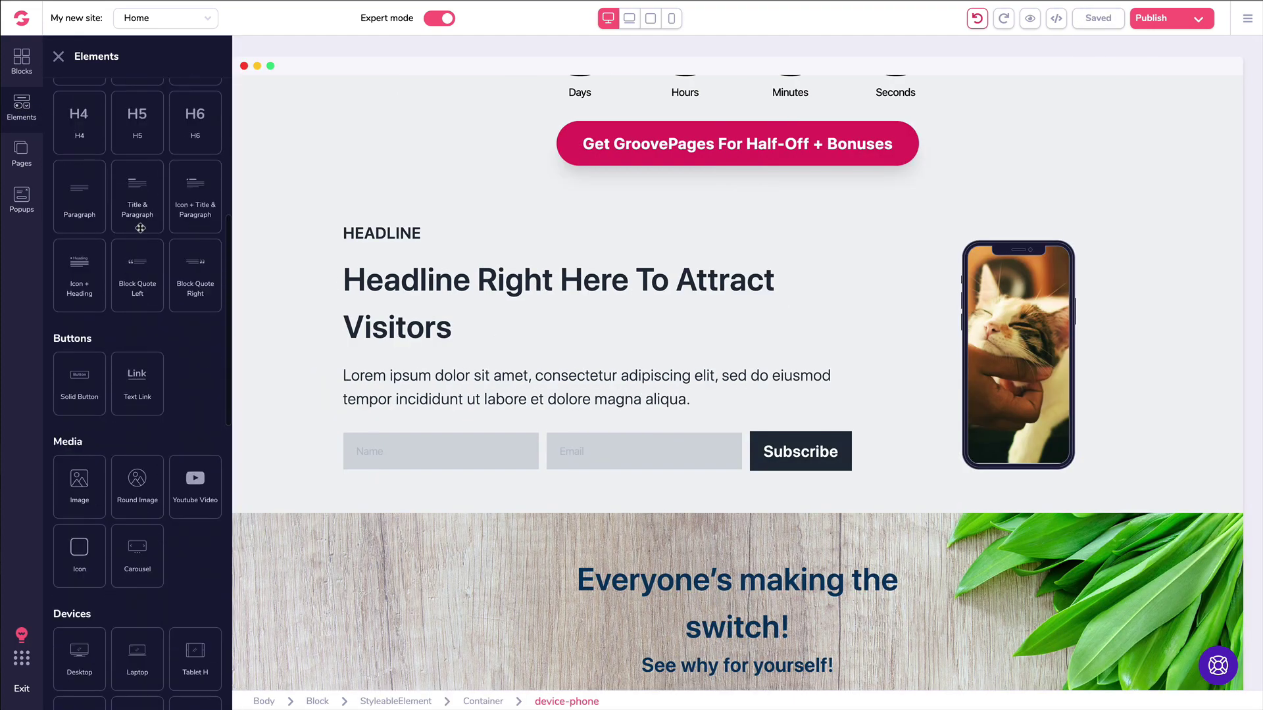
scroll(142, 234, "down", 3)
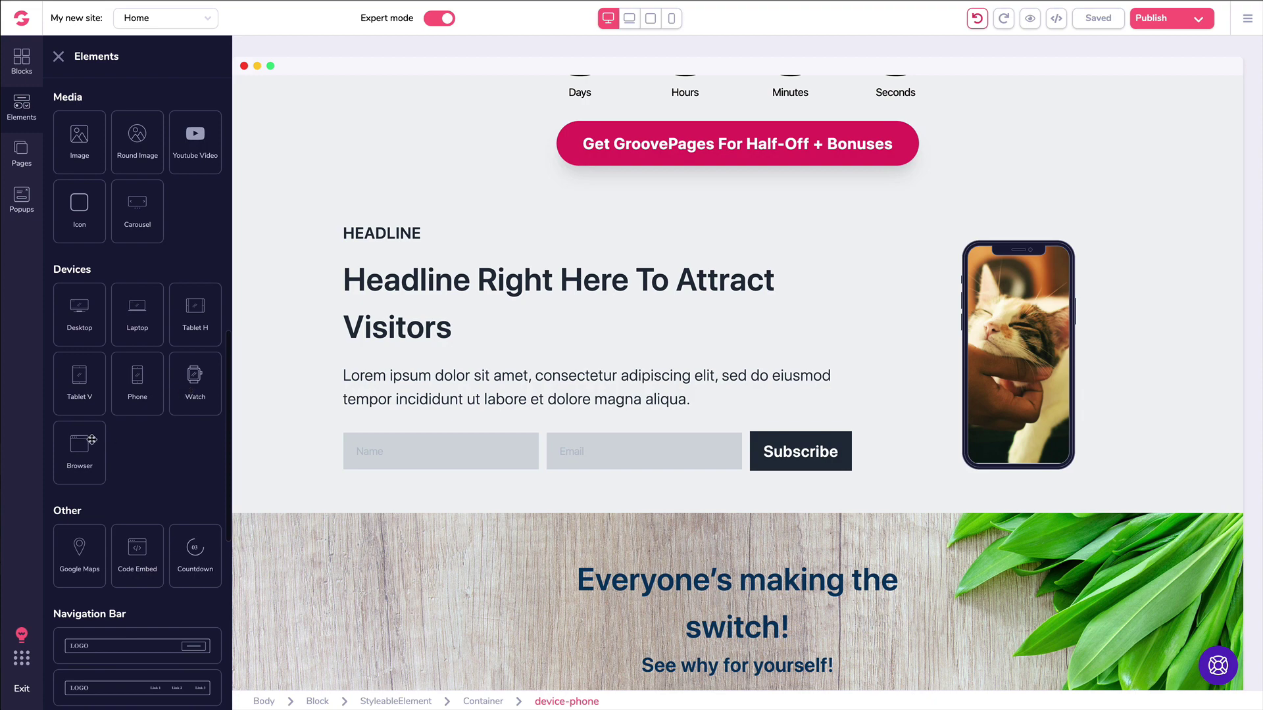
left_click(58, 55)
left_click(605, 320)
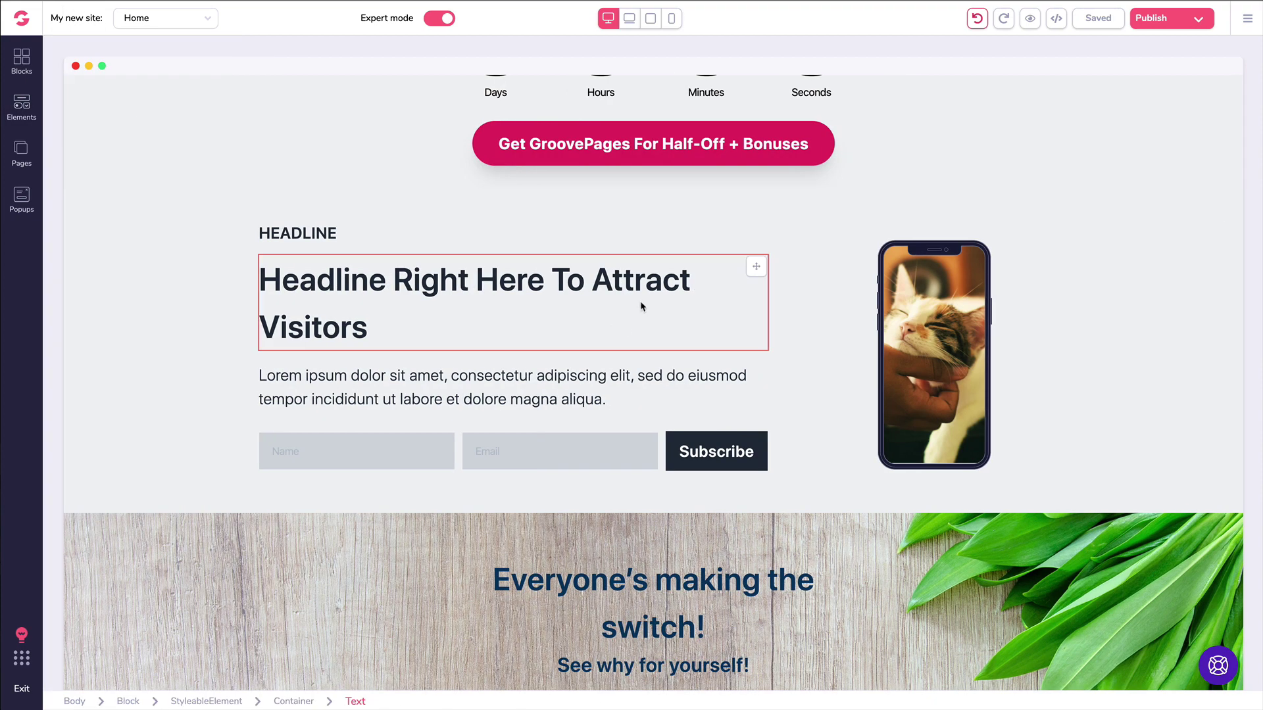
left_click(788, 256)
left_click(814, 269)
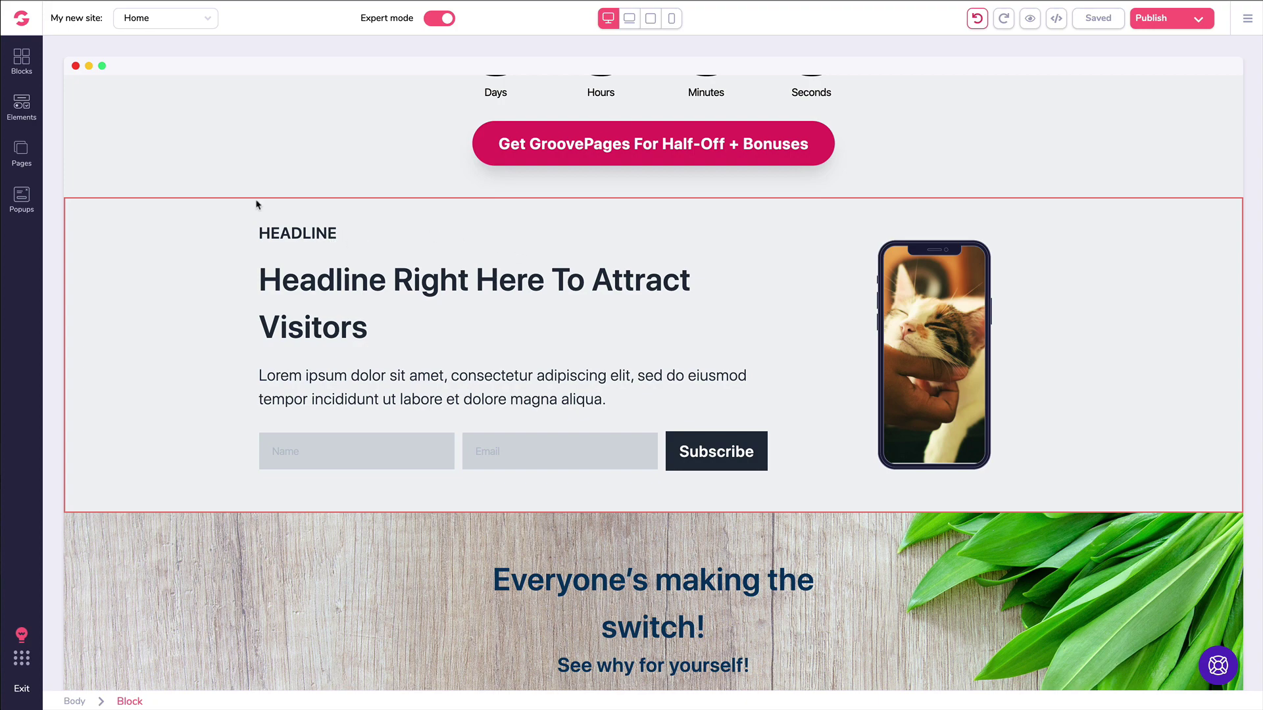
Step: Add an empty three-column Wireframes block below the countdown section
left_click(21, 61)
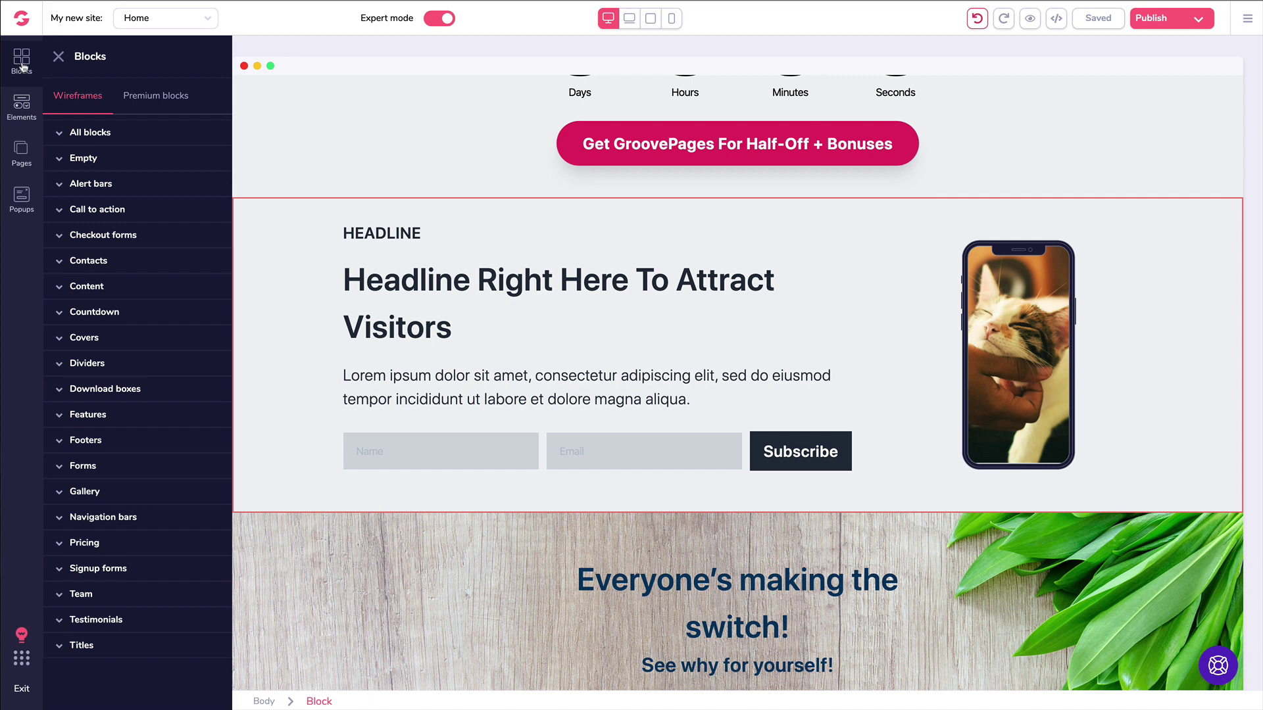
left_click(97, 160)
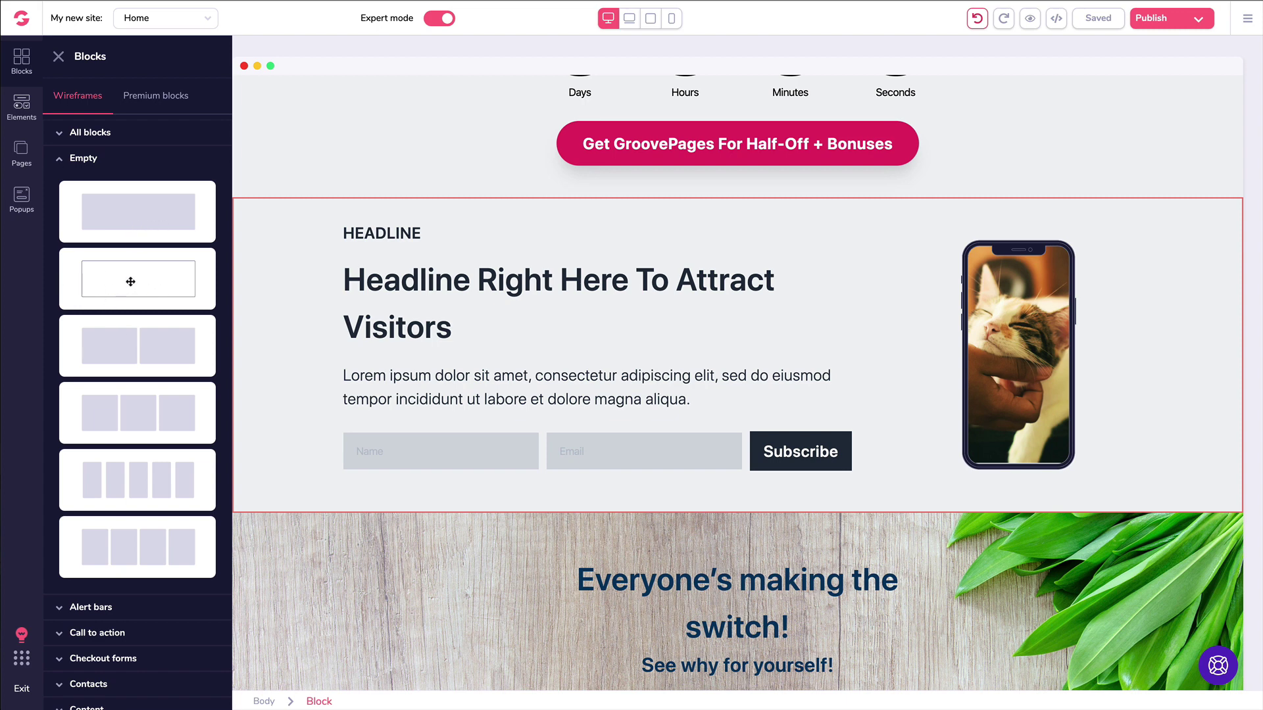
scroll(135, 373, "down", 1)
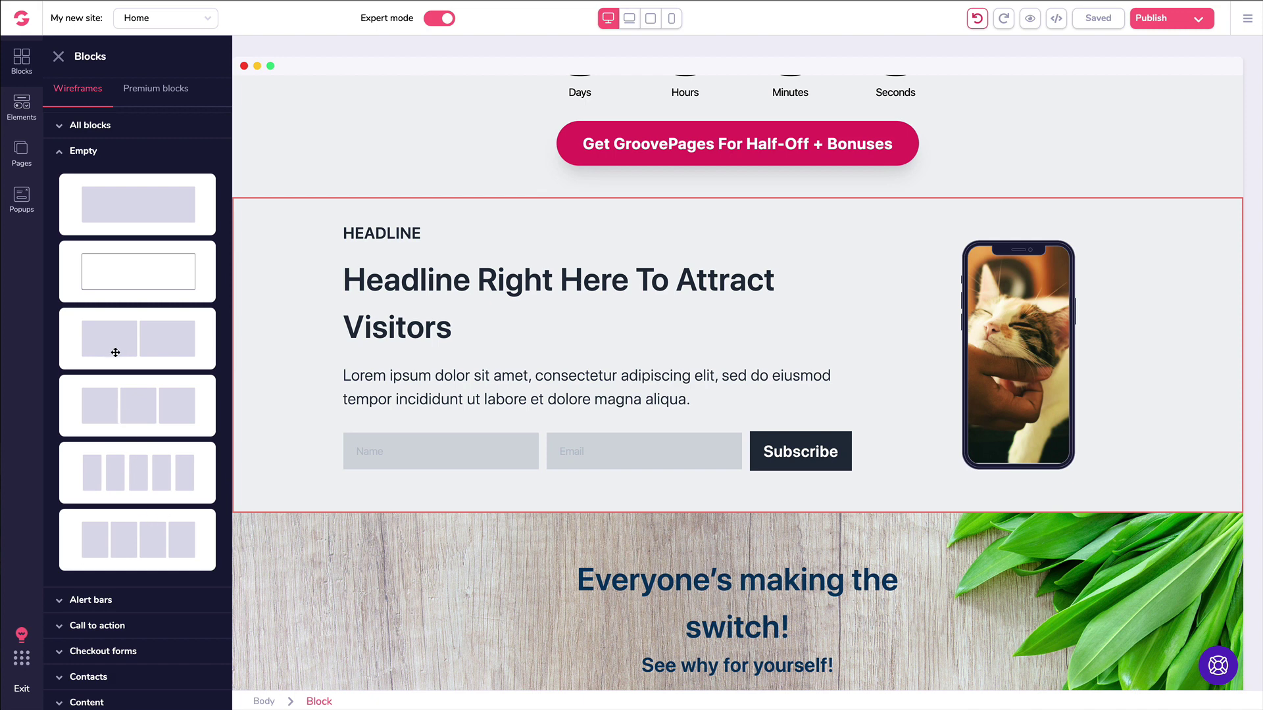
left_click_drag(127, 411, 526, 421)
scroll(104, 192, "down", 1)
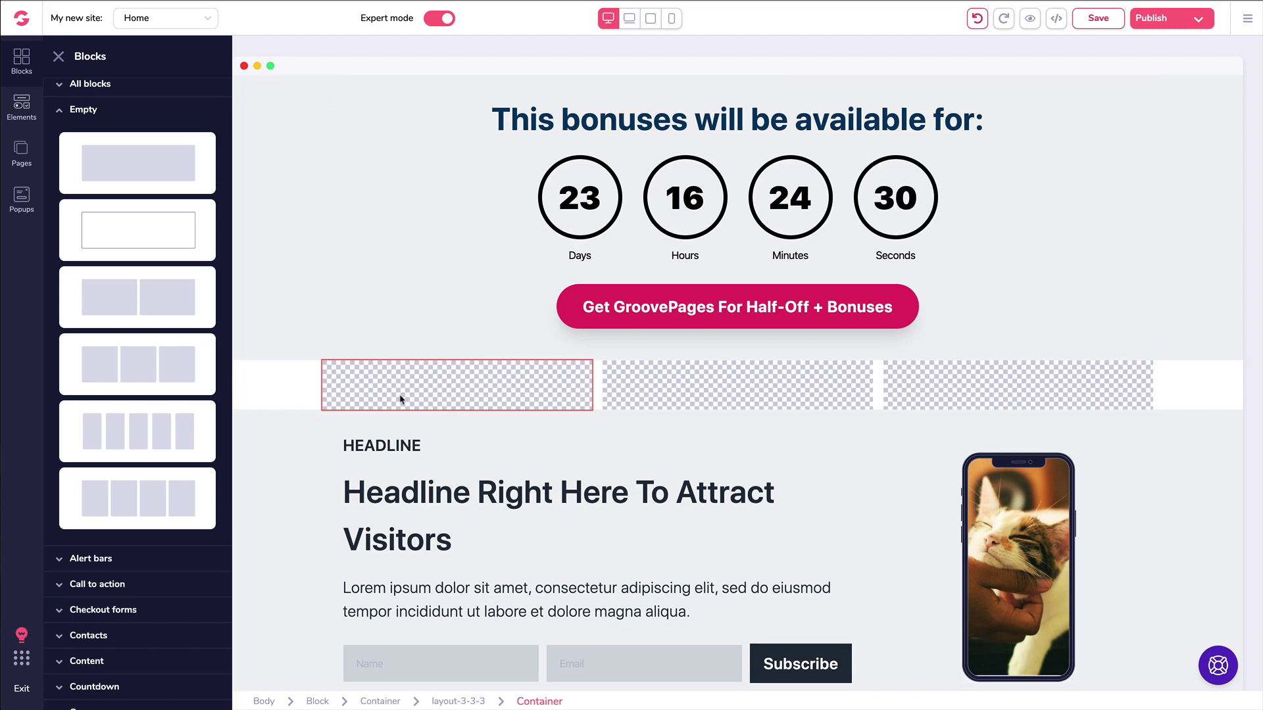
left_click(1019, 480)
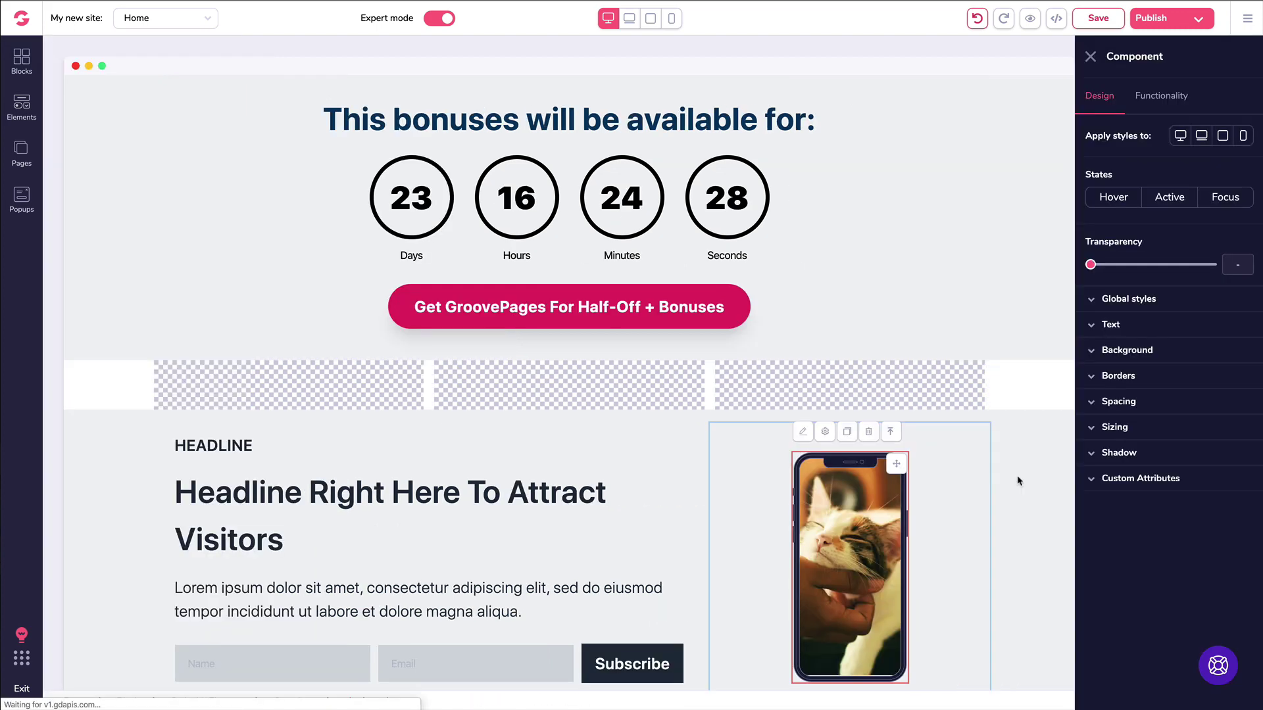
Step: Fill the three columns with a duplicated phone, an H1 heading and a YouTube video
left_click(844, 433)
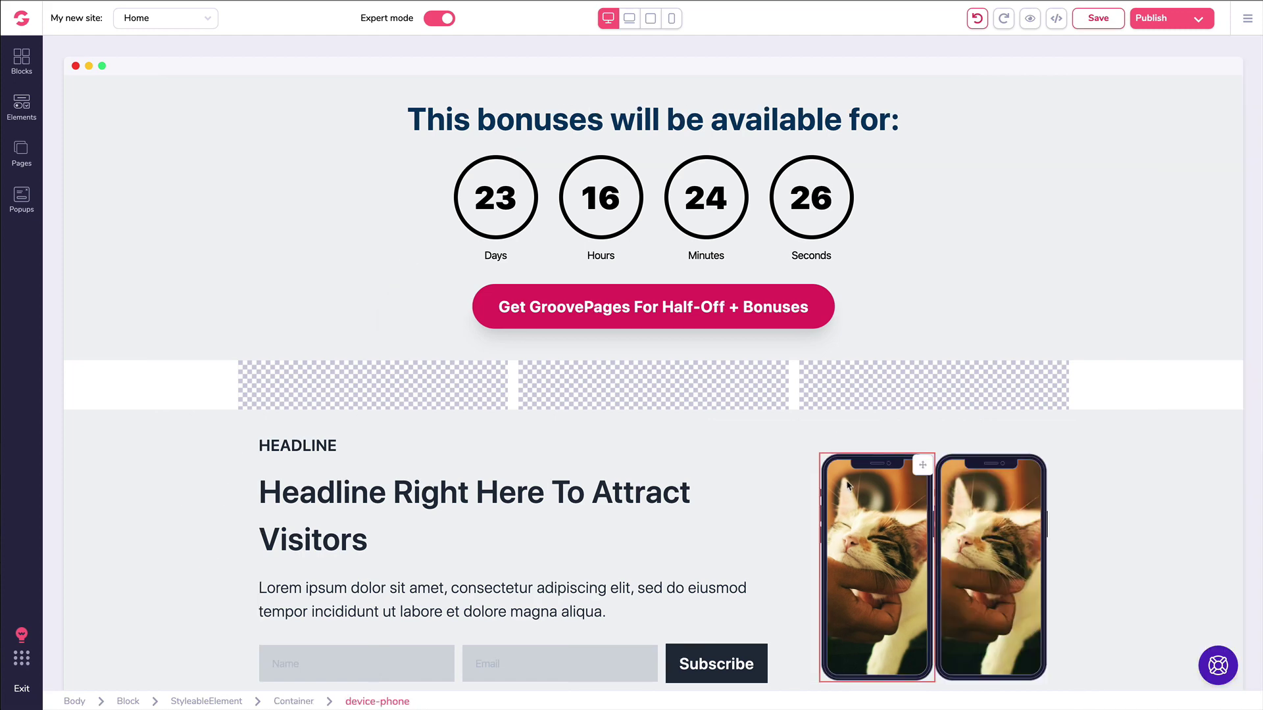
left_click_drag(923, 467, 348, 405)
left_click(22, 105)
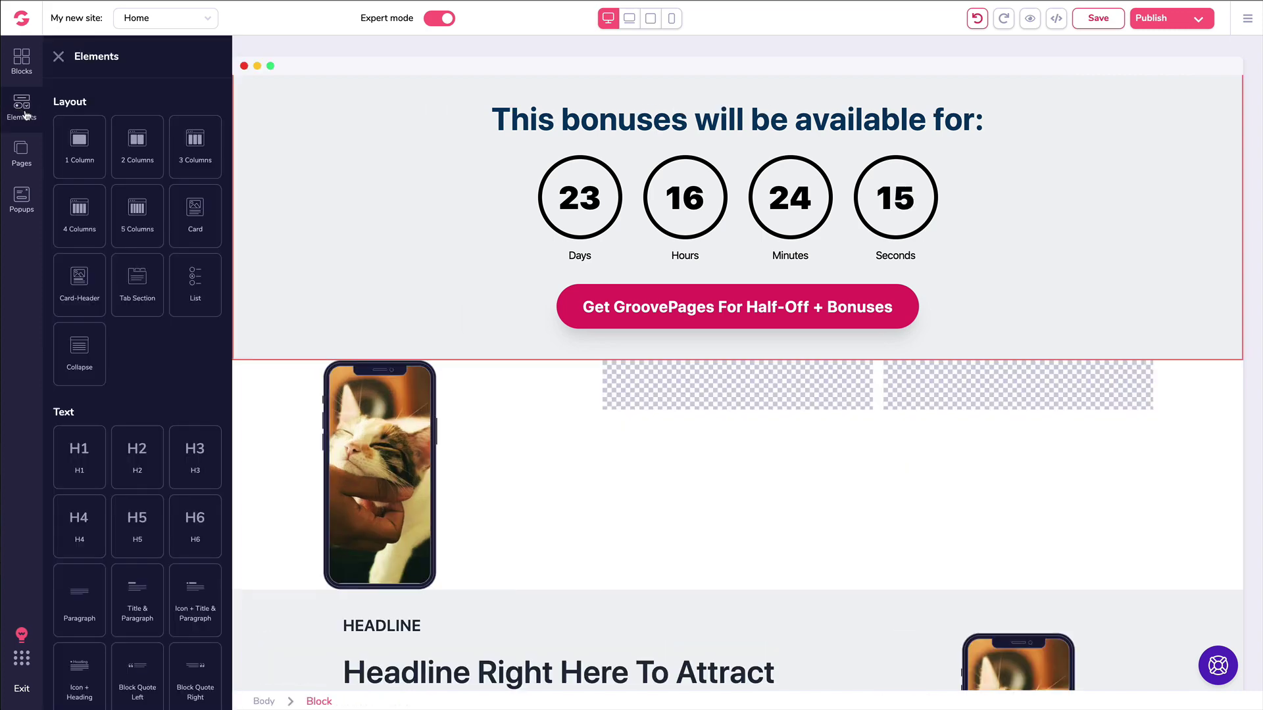
scroll(102, 172, "down", 5)
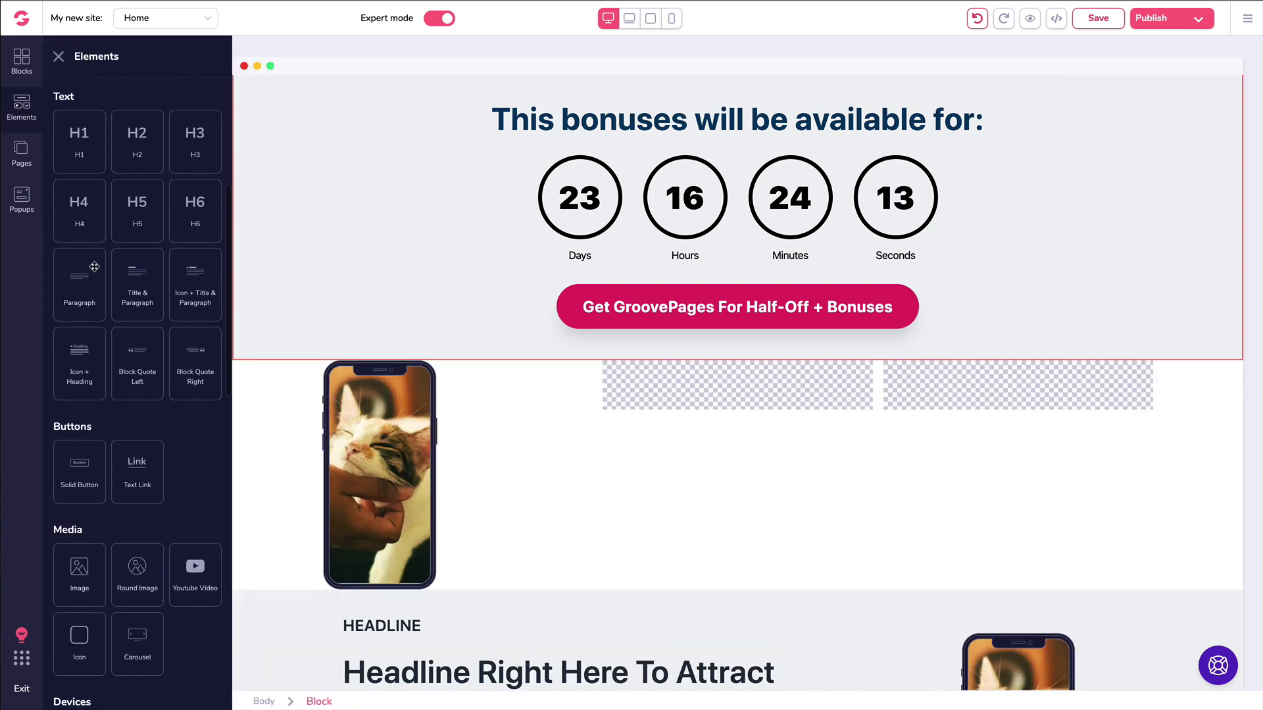
left_click_drag(83, 135, 668, 391)
scroll(115, 327, "down", 4)
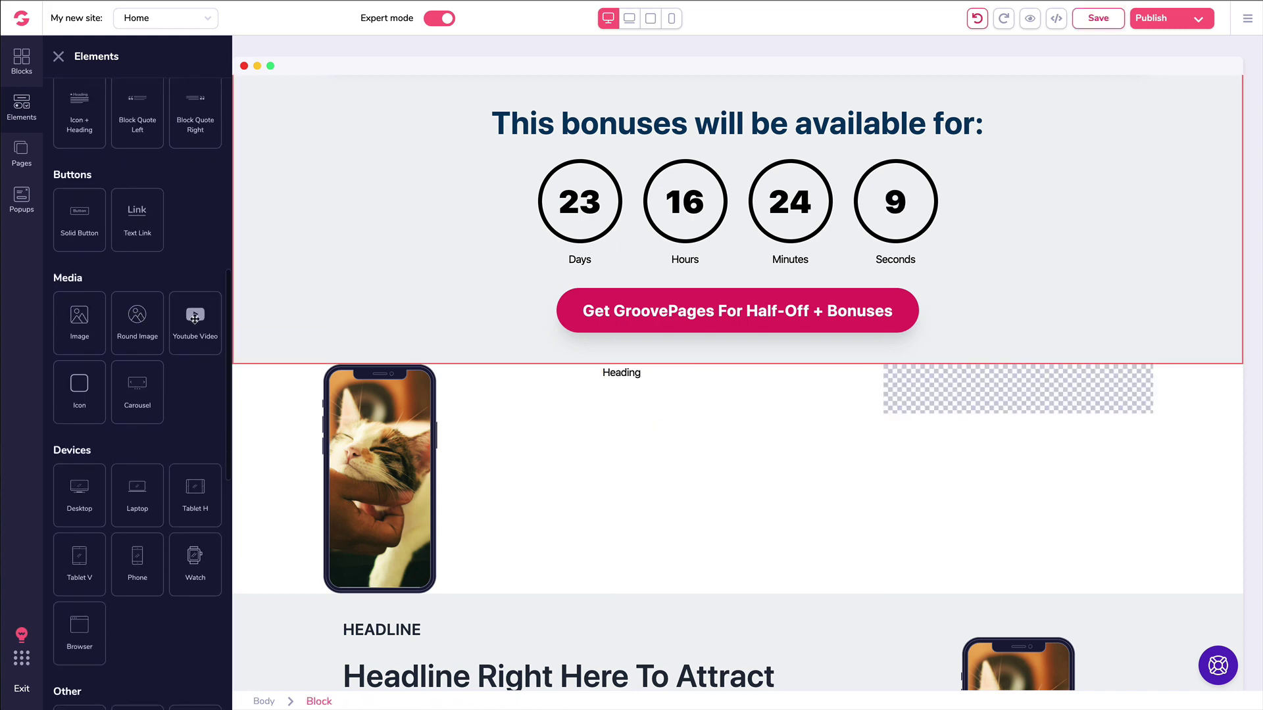
left_click_drag(196, 314, 972, 475)
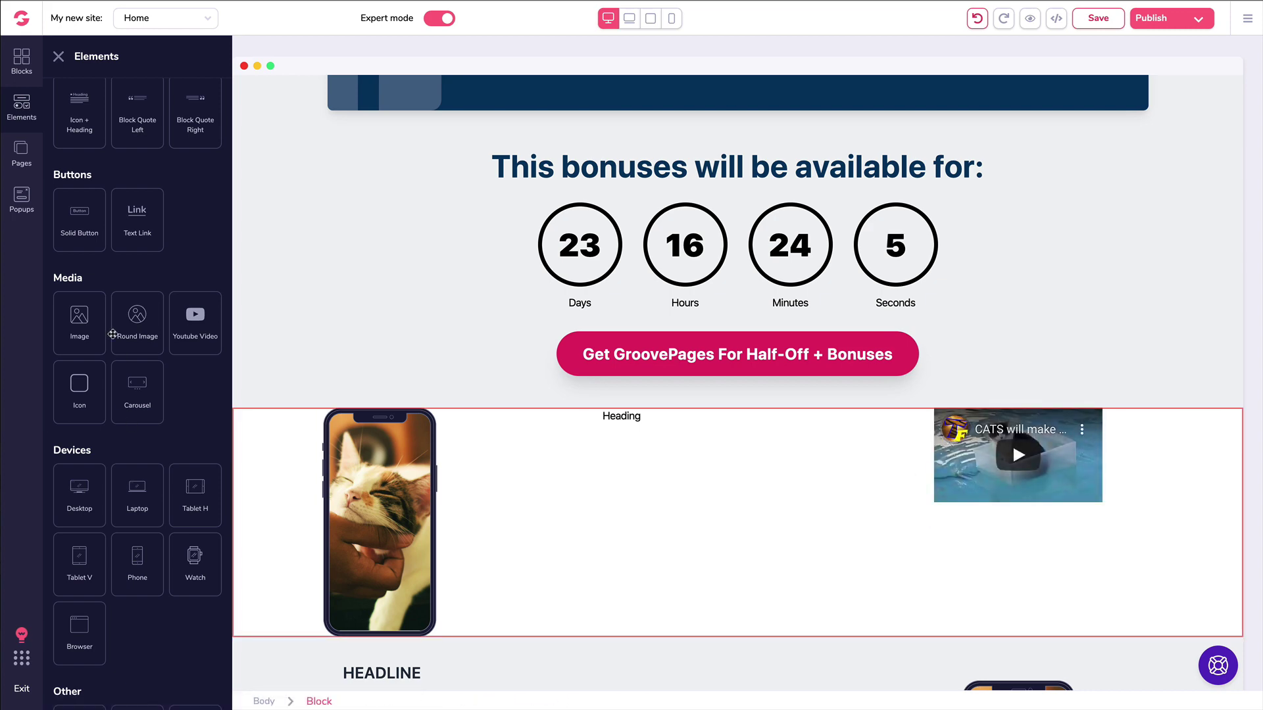
Step: Select the trial three-column block and delete it with its contents
scroll(90, 331, "down", 8)
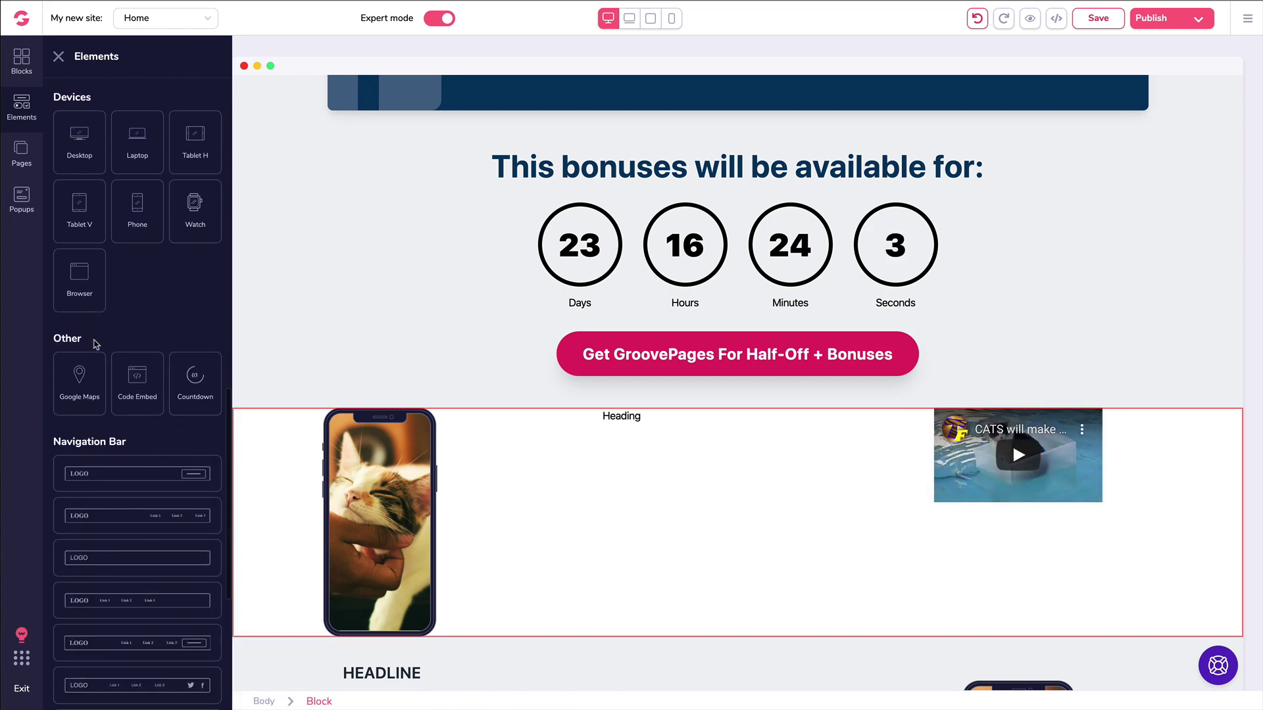
scroll(141, 343, "down", 1)
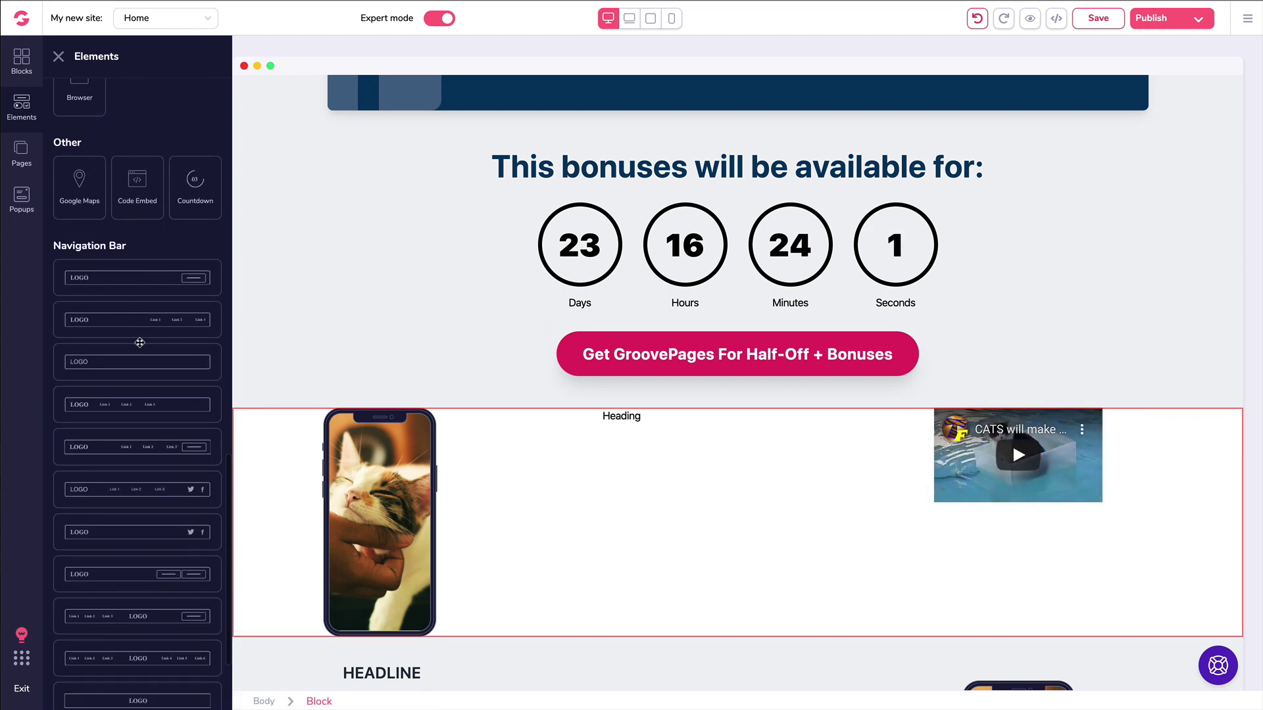
left_click(271, 423)
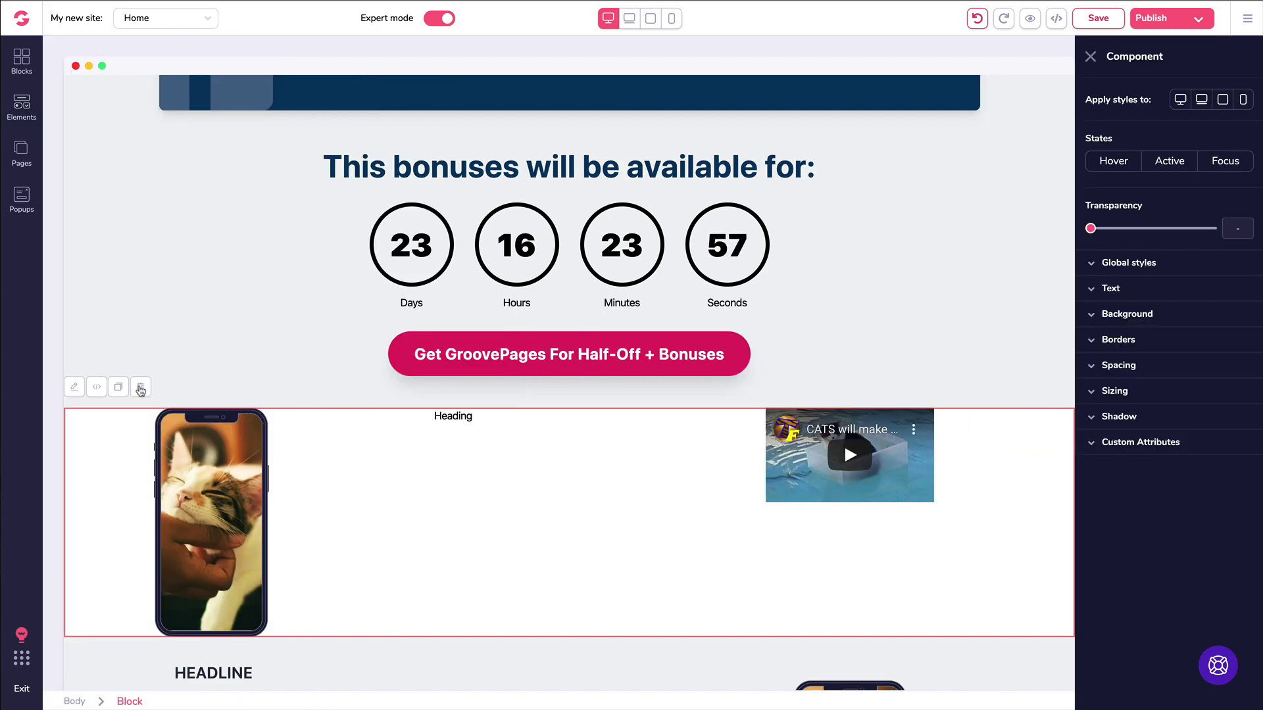
left_click(140, 387)
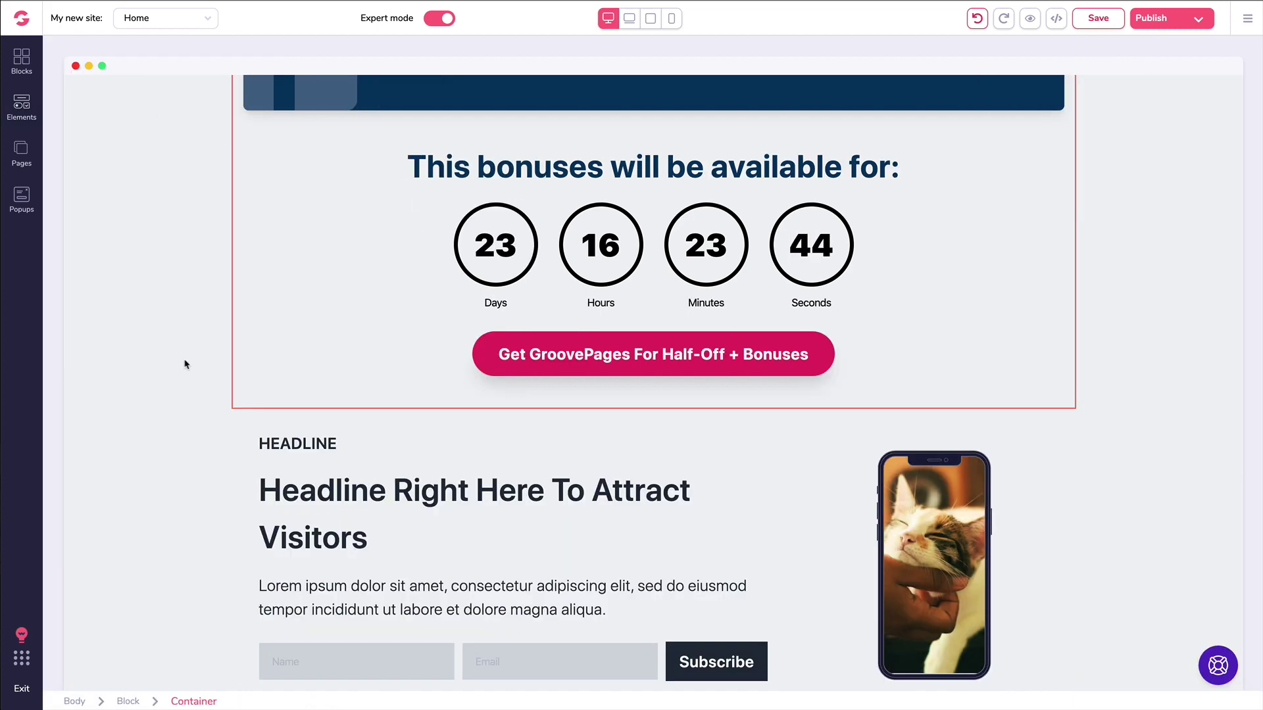
Step: Select the hero YouTube video, check its Video ID unchanged, and show its Design options
scroll(185, 364, "up", 15)
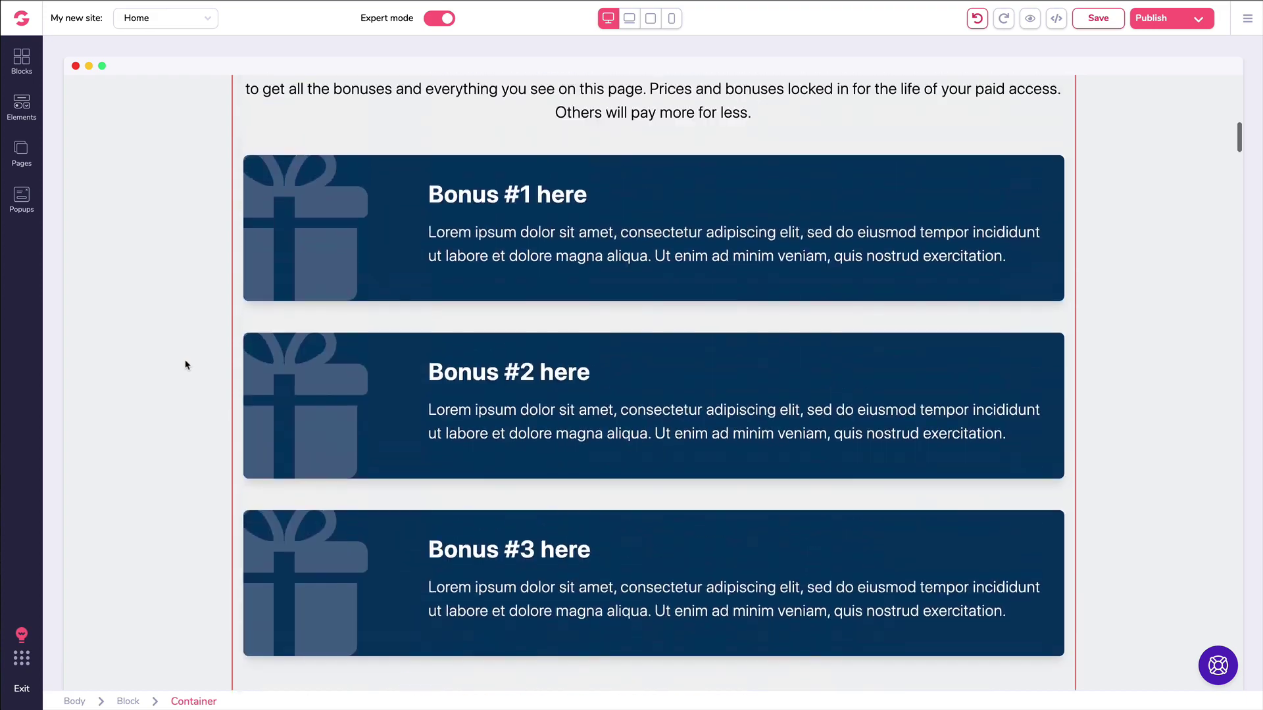
scroll(188, 365, "up", 1)
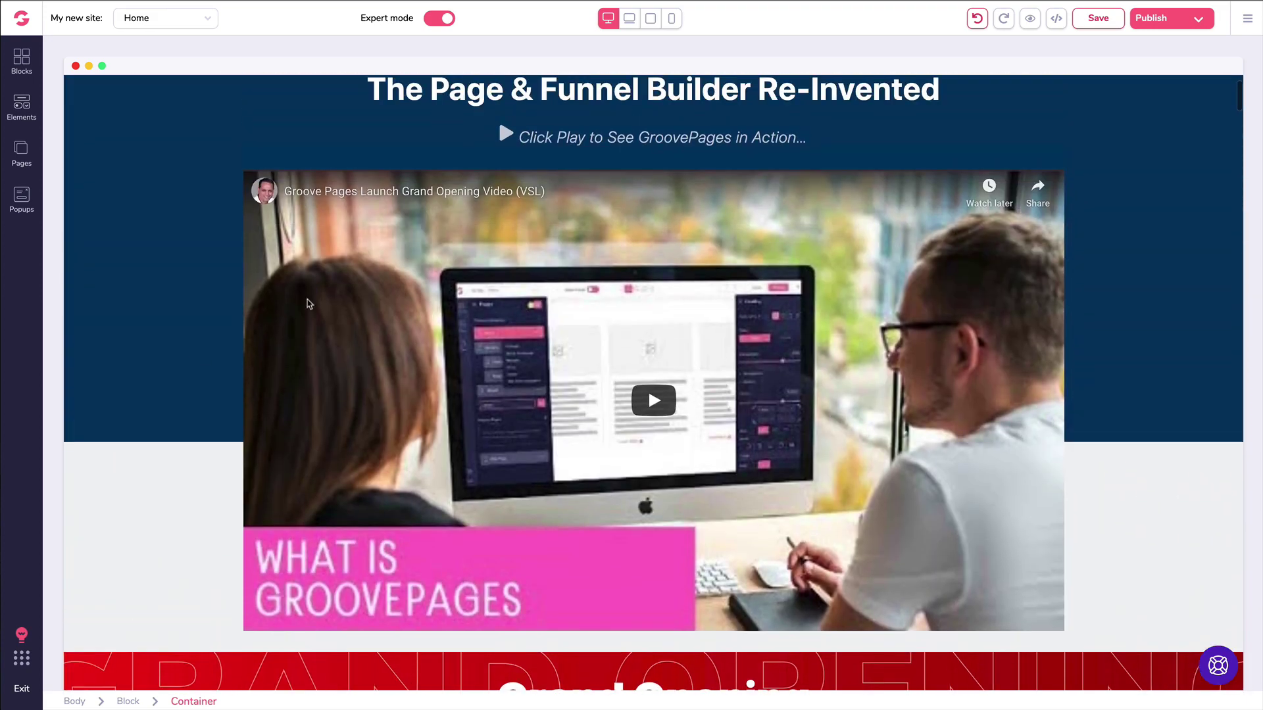
left_click(369, 234)
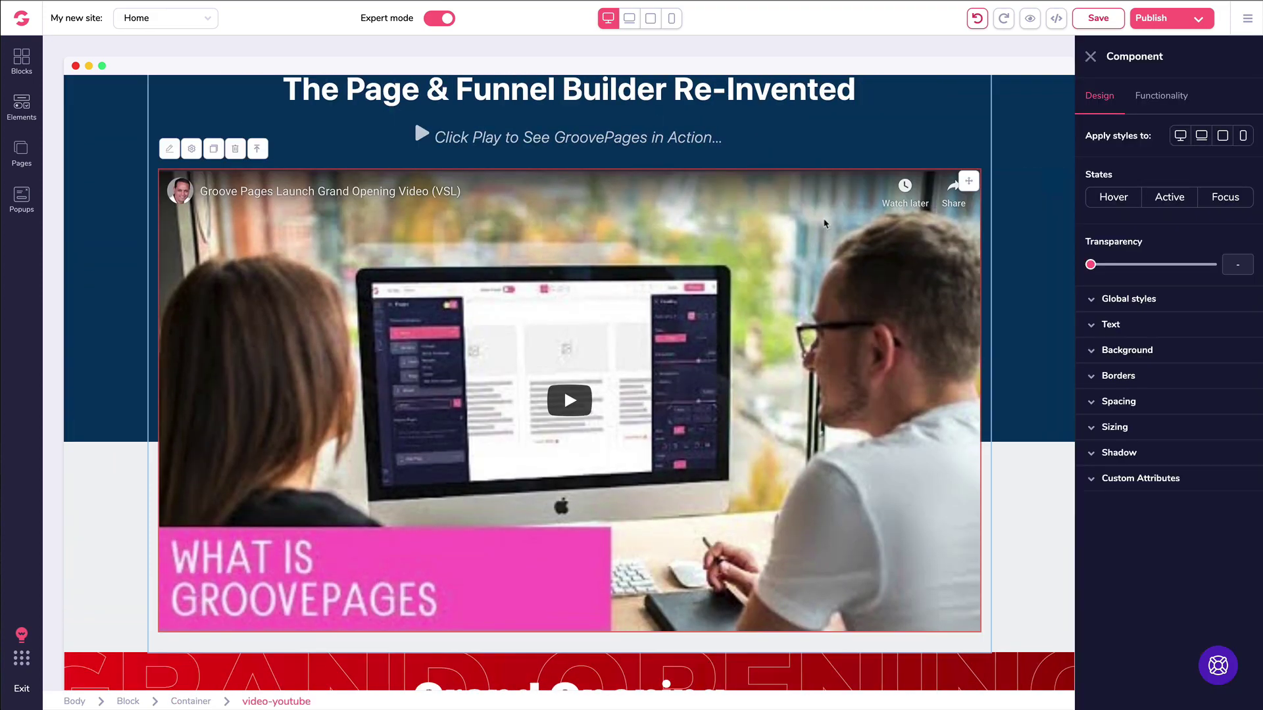
left_click(1171, 100)
left_click_drag(1182, 163, 1076, 164)
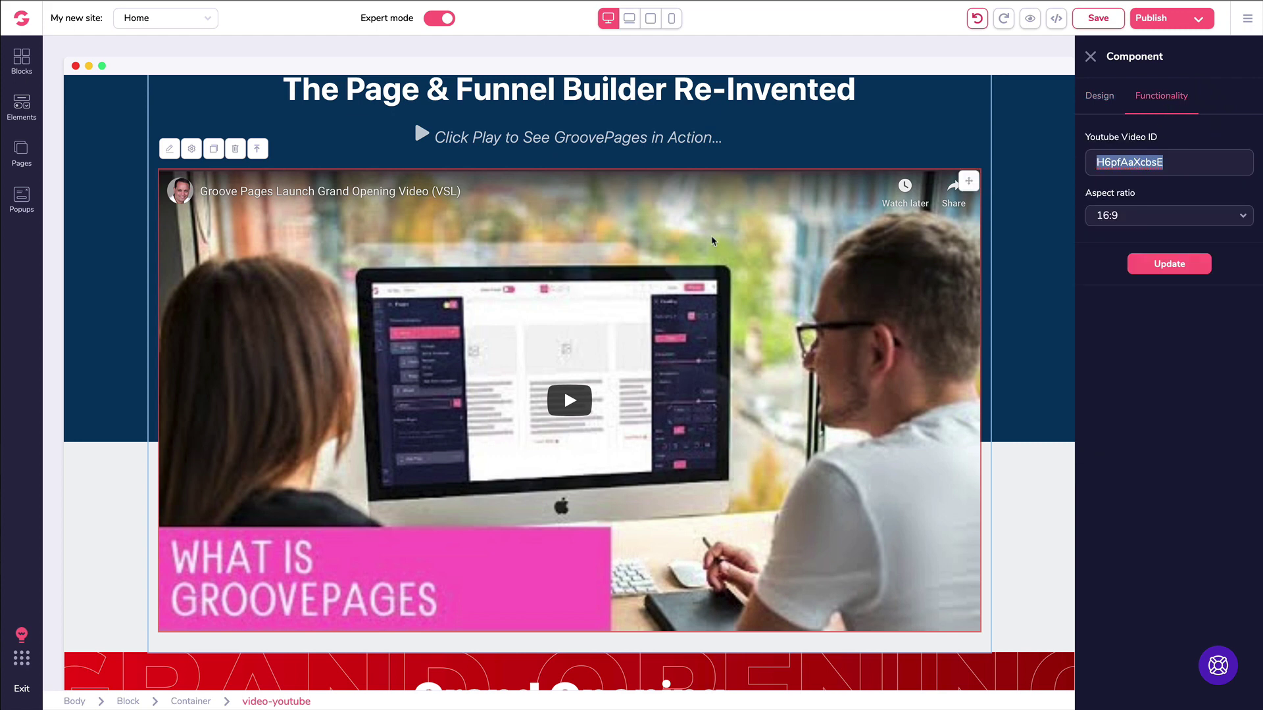
left_click(1152, 98)
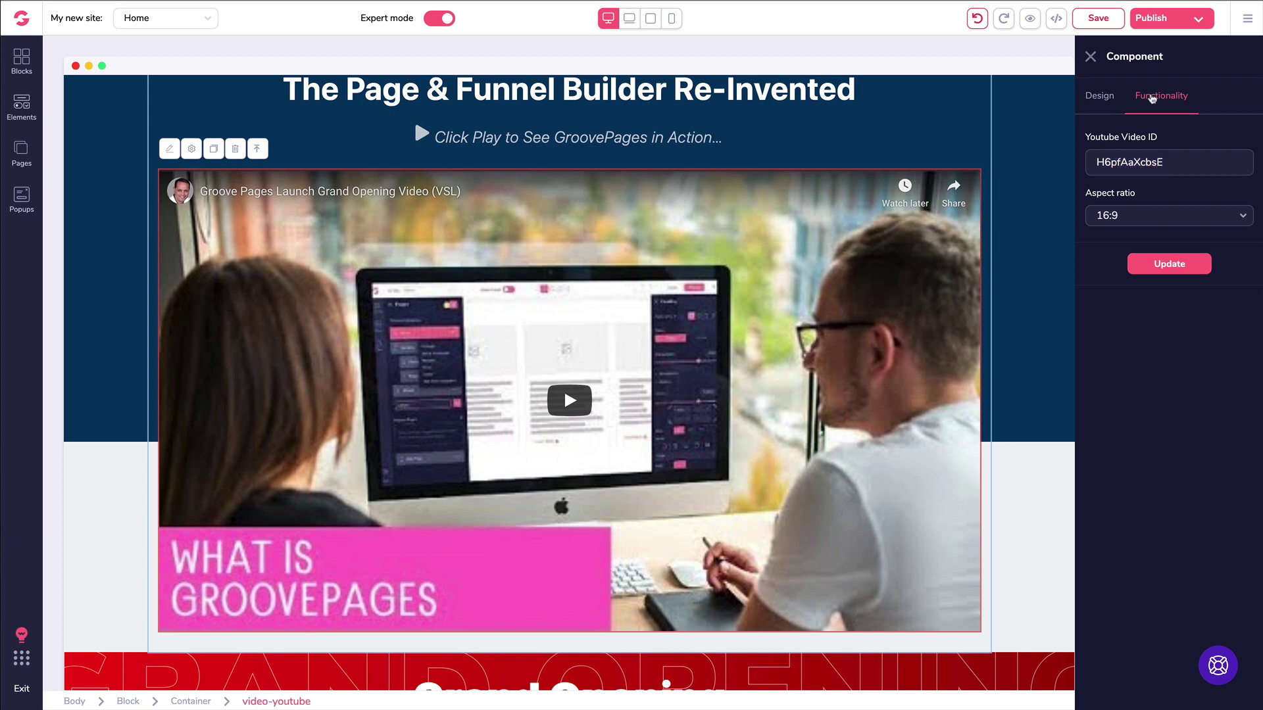
scroll(949, 248, "up", 2)
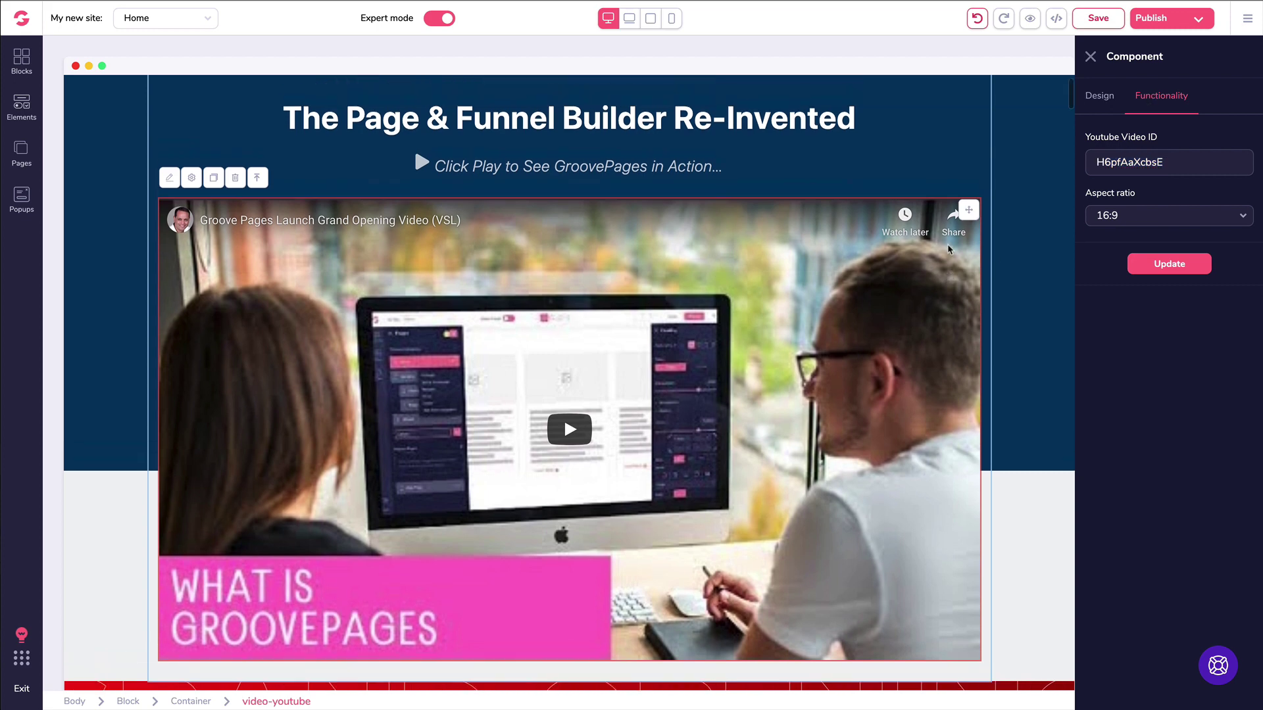
scroll(950, 248, "down", 2)
scroll(309, 204, "up", 1)
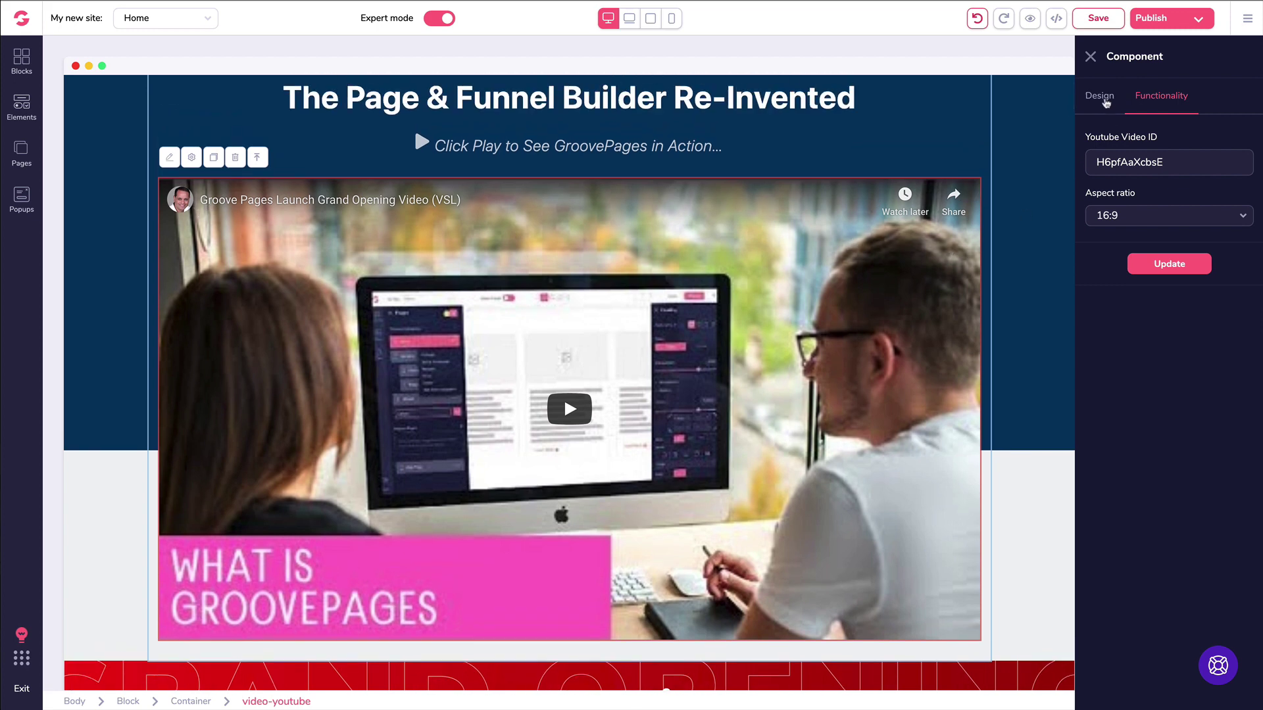
left_click(1106, 100)
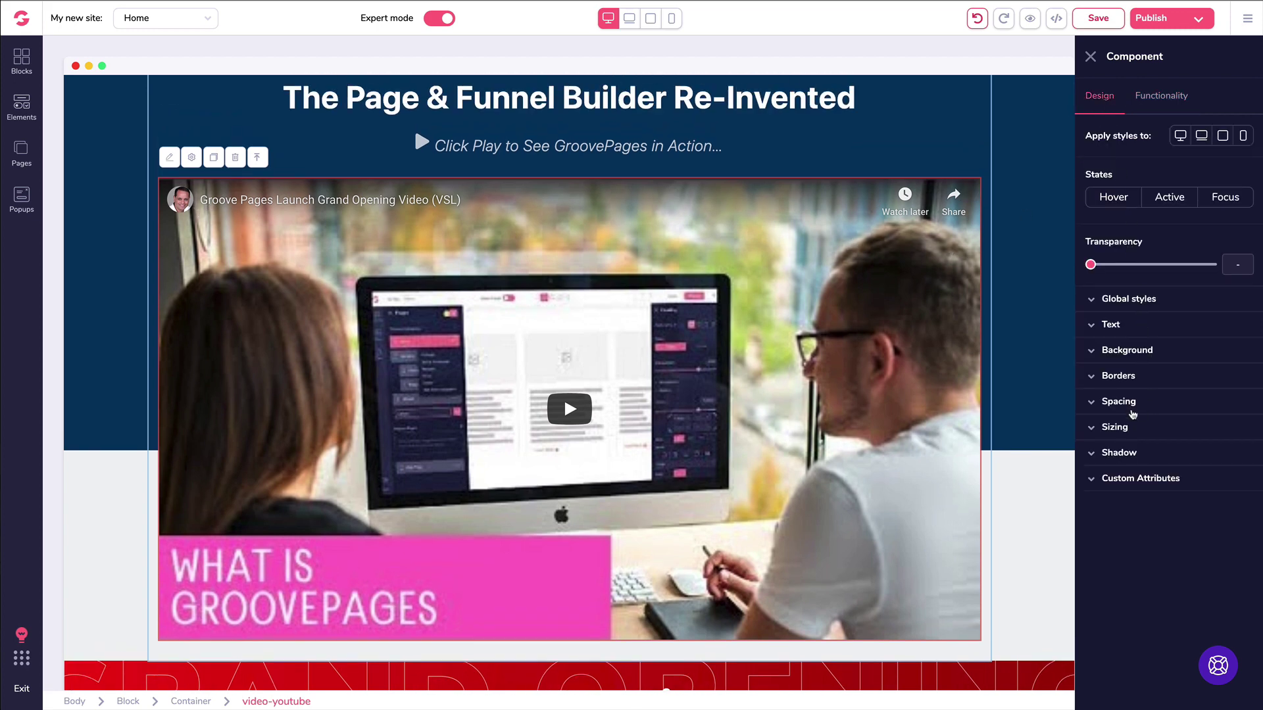
Step: Set the video's width to Relative to parent at 3/4
left_click(1122, 428)
left_click(1126, 472)
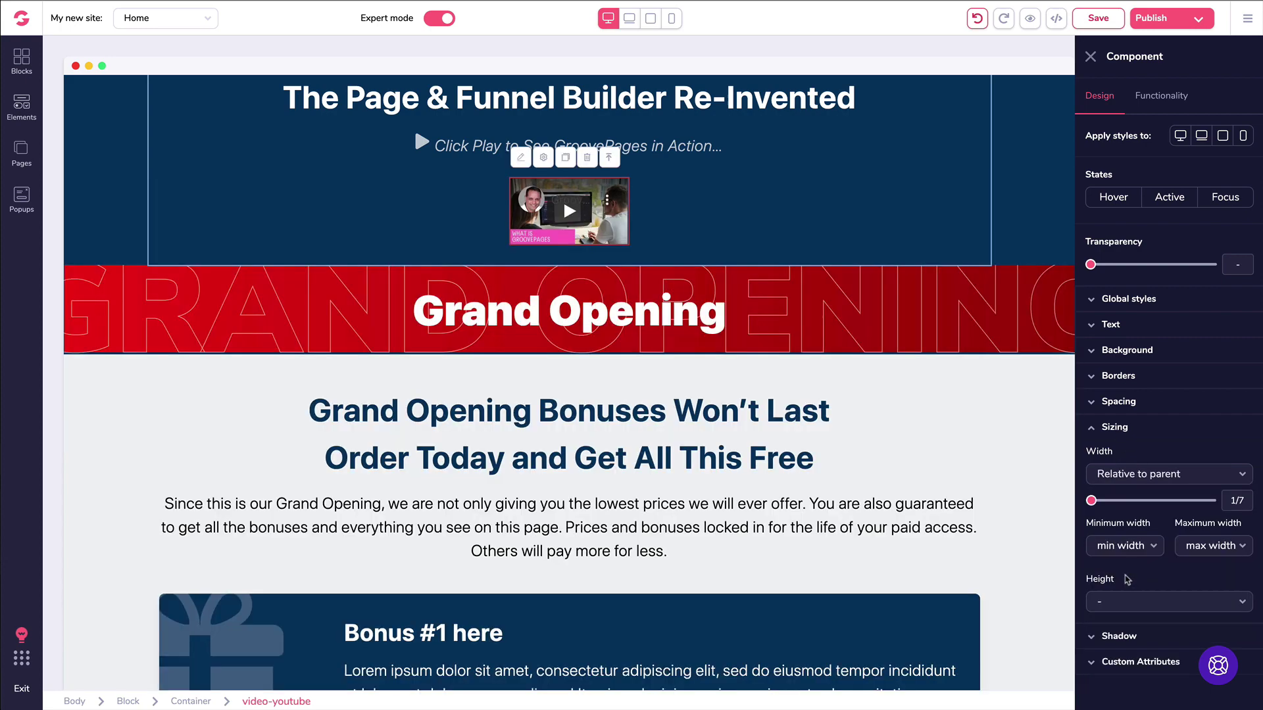
left_click(1129, 578)
left_click_drag(1091, 501, 1158, 501)
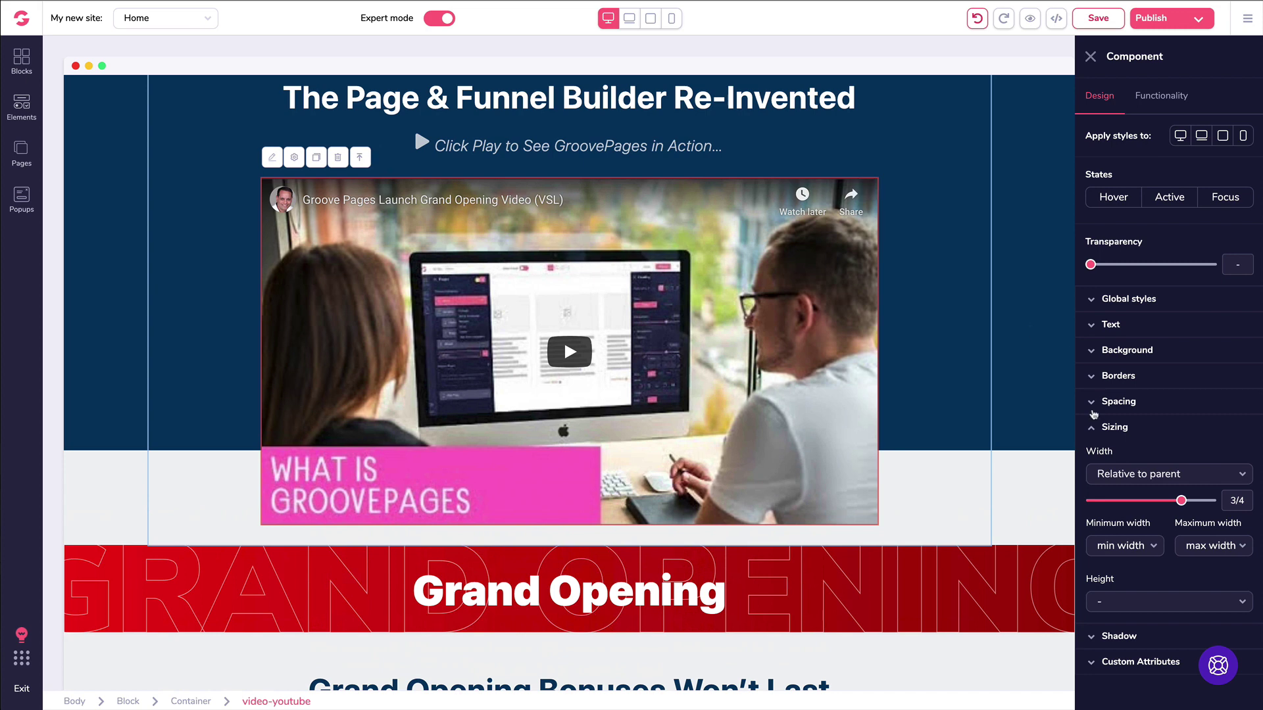
left_click(1092, 427)
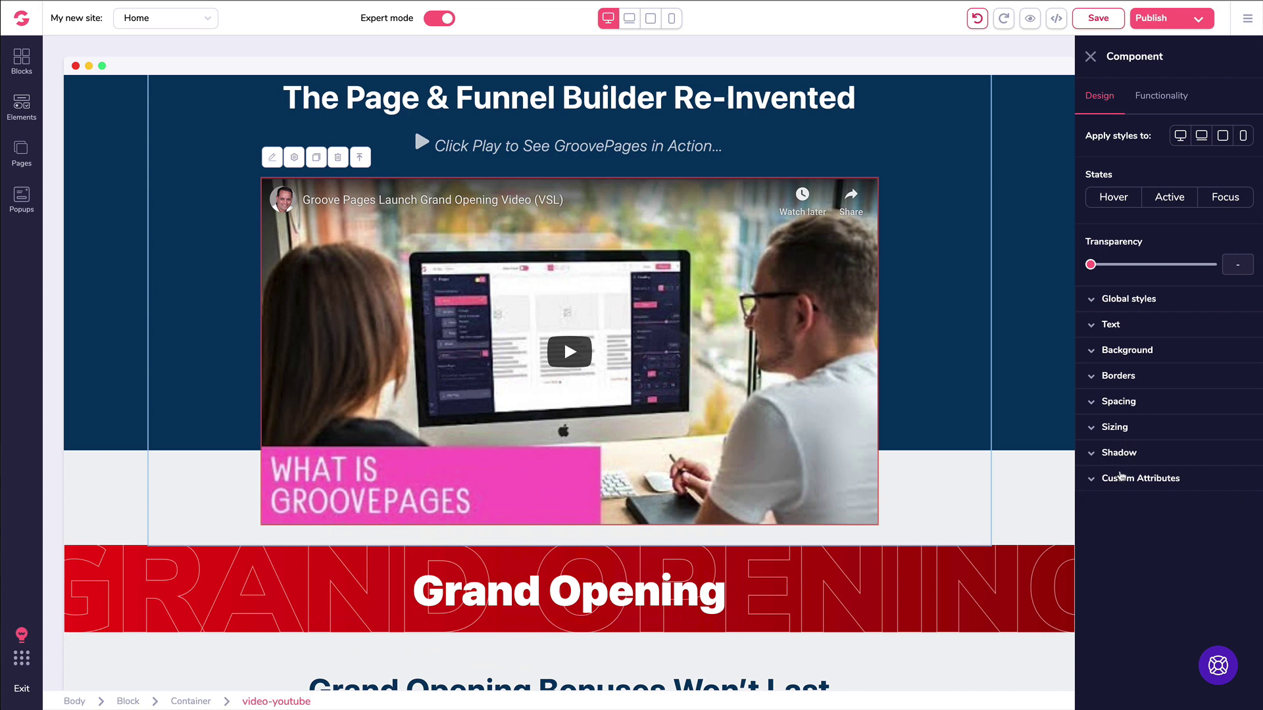
Step: Check the Custom Attributes Display setting, leave it unchanged, and close the video's settings panel
left_click(1117, 480)
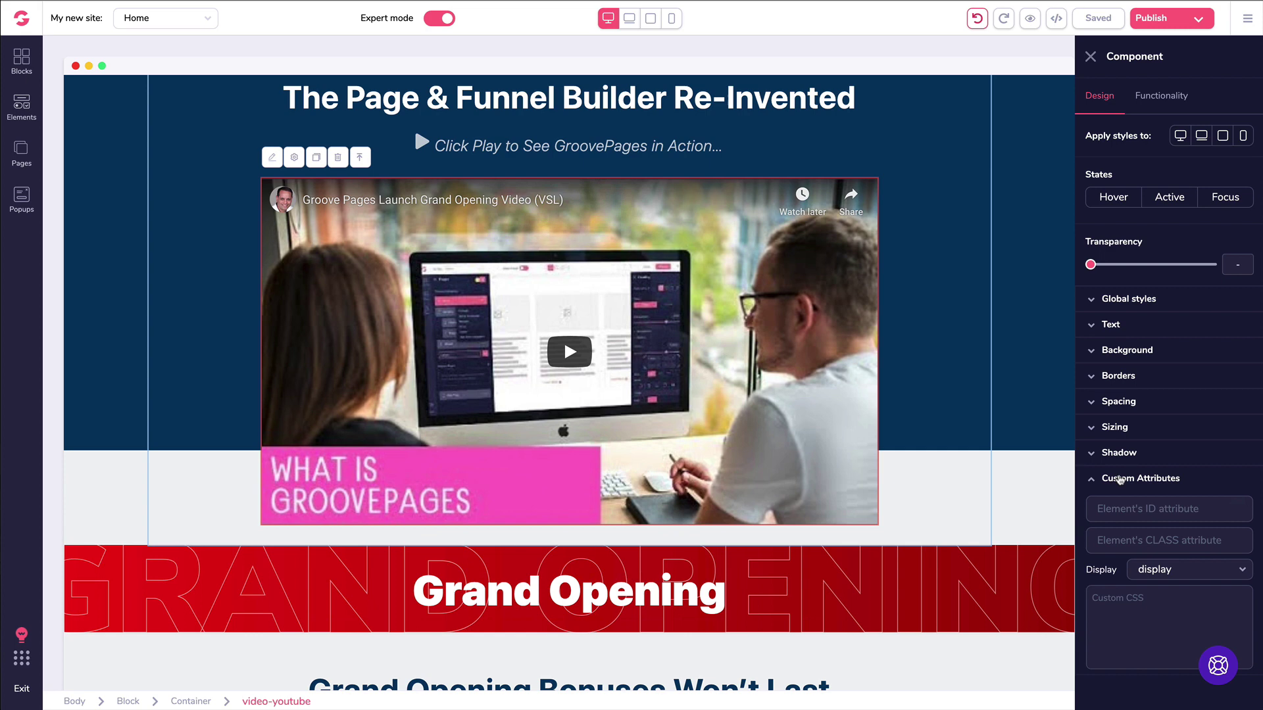
left_click(1144, 569)
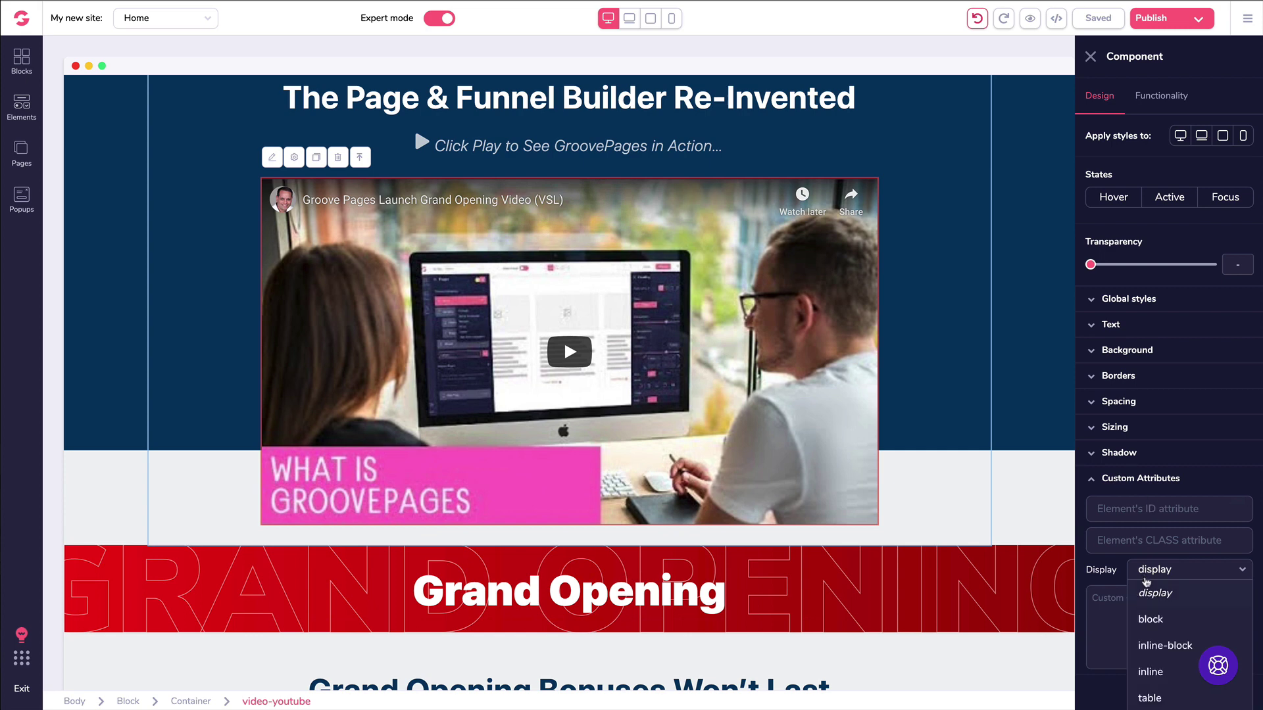
scroll(1145, 559, "up", 3)
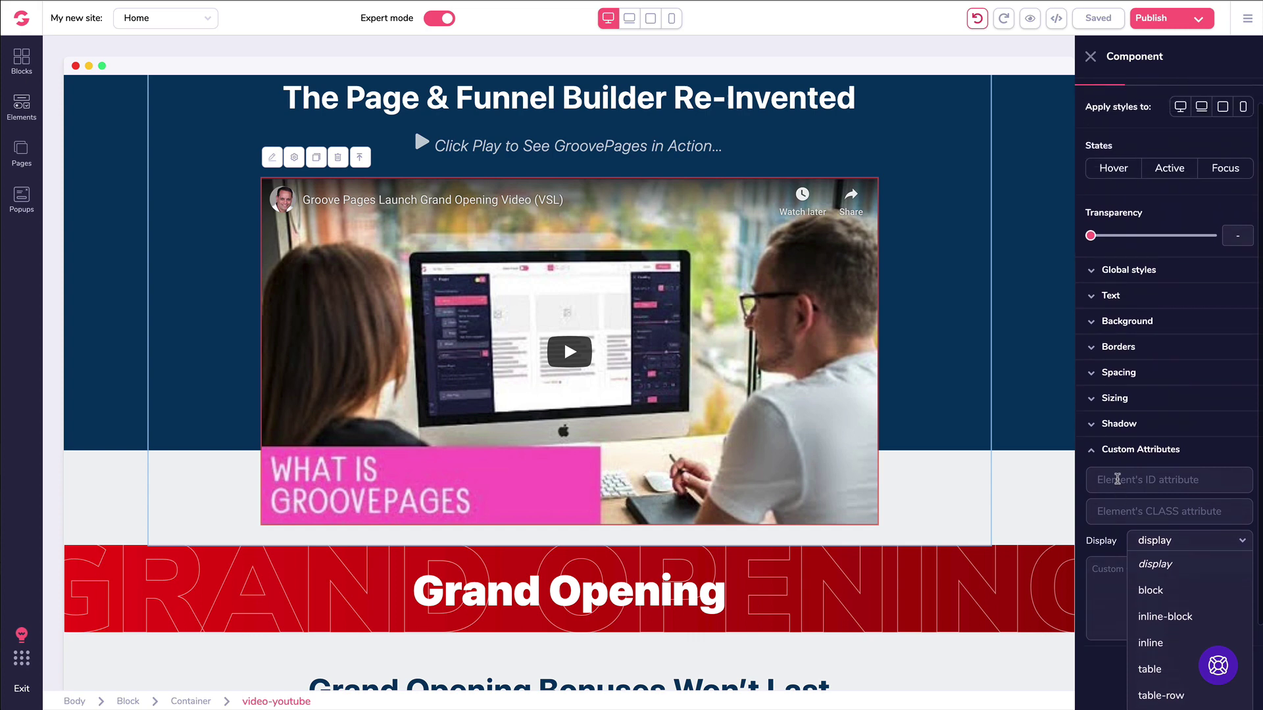
left_click(1118, 482)
left_click(1094, 481)
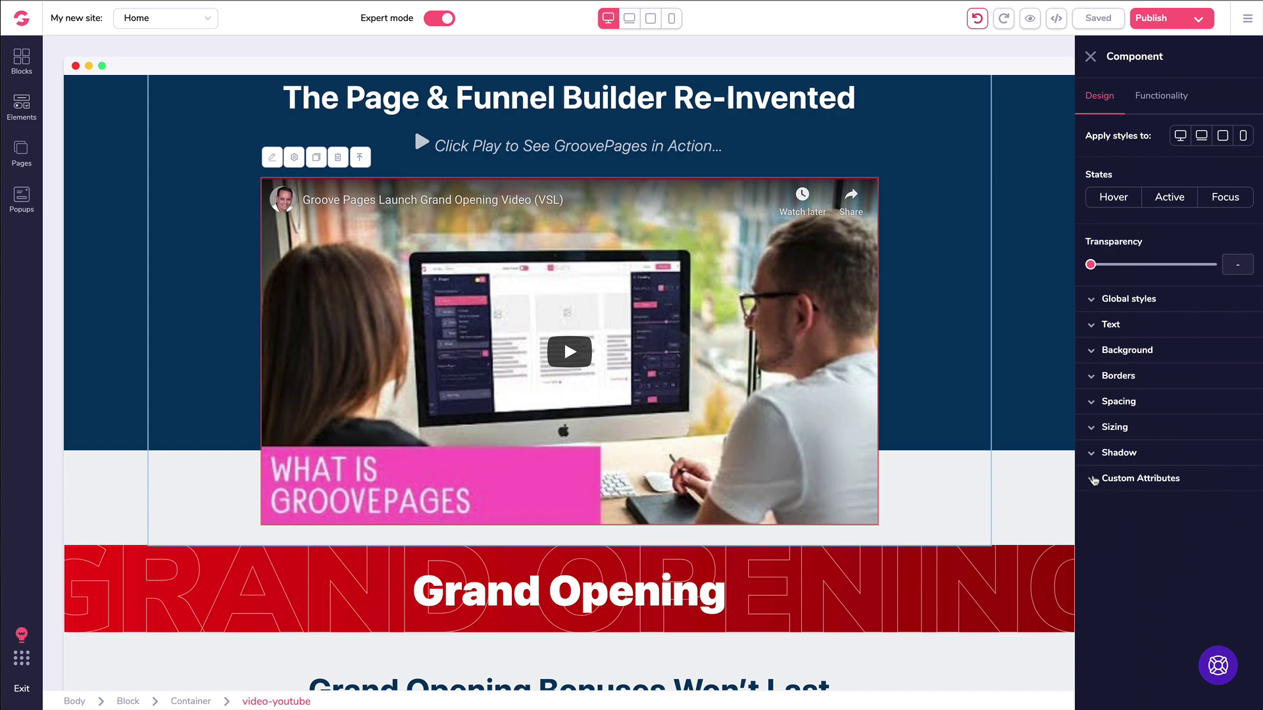
left_click(1091, 57)
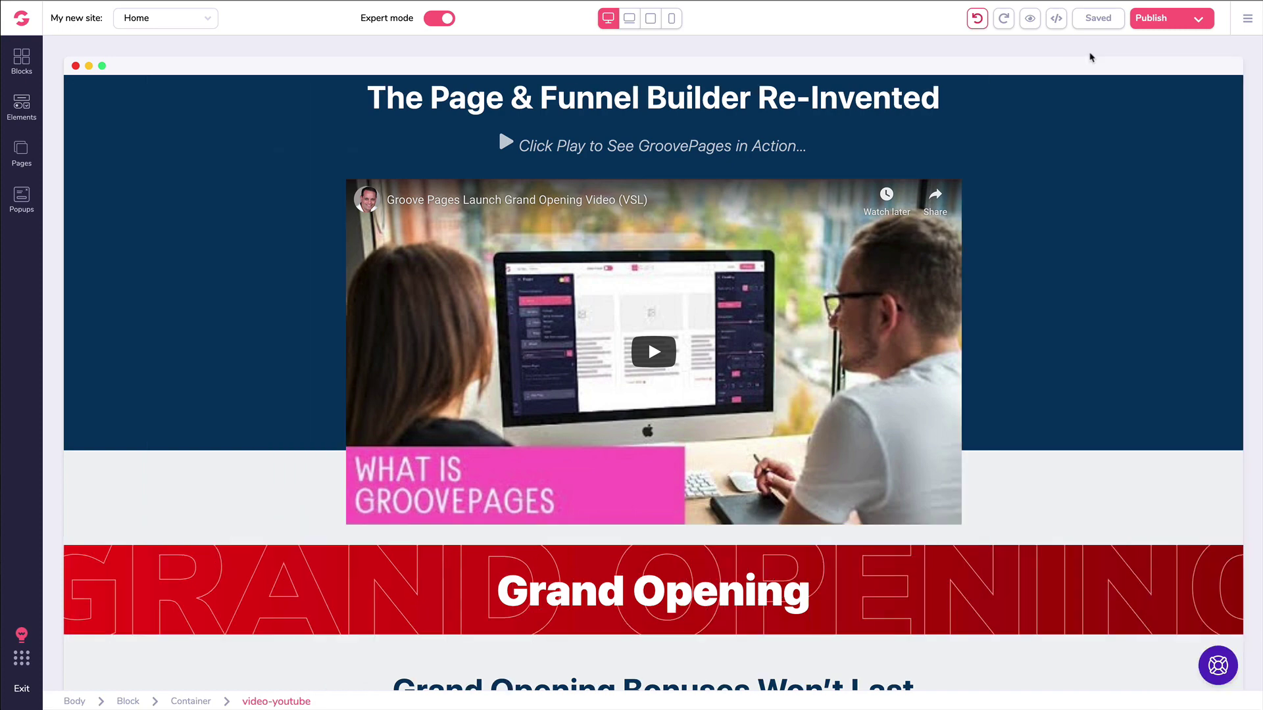
scroll(718, 206, "down", 5)
scroll(719, 206, "down", 20)
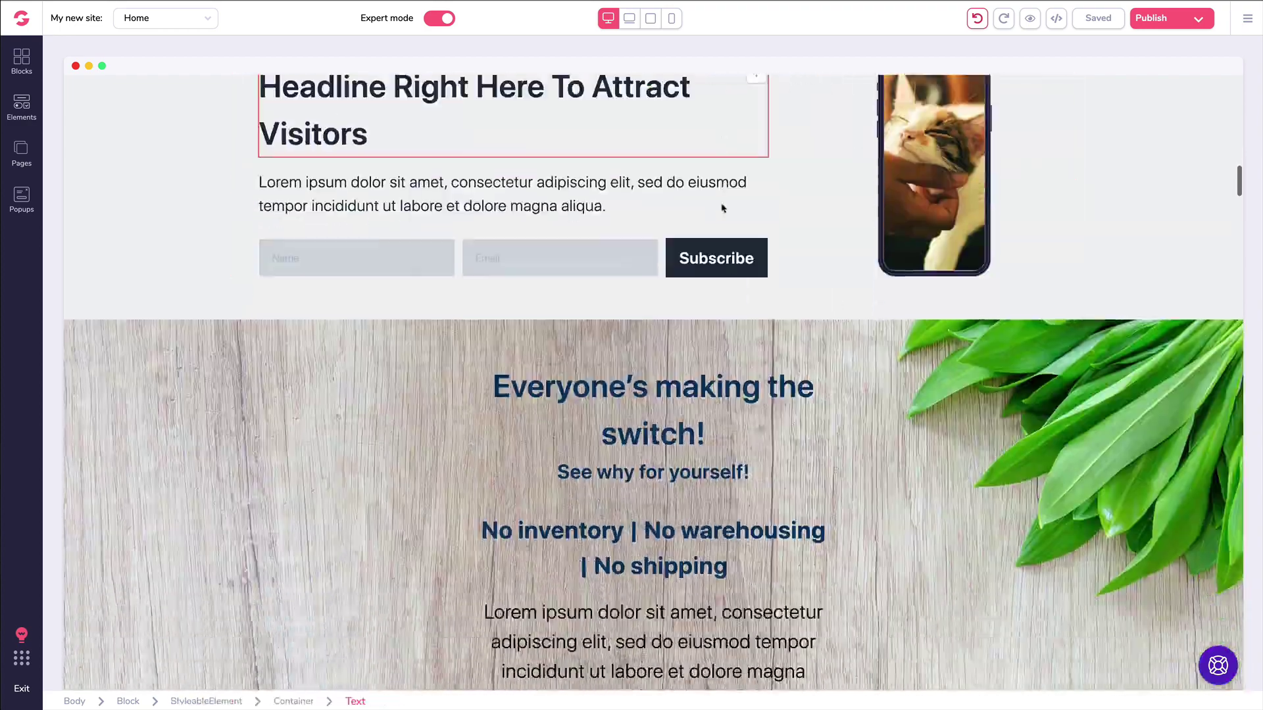
scroll(710, 224, "down", 20)
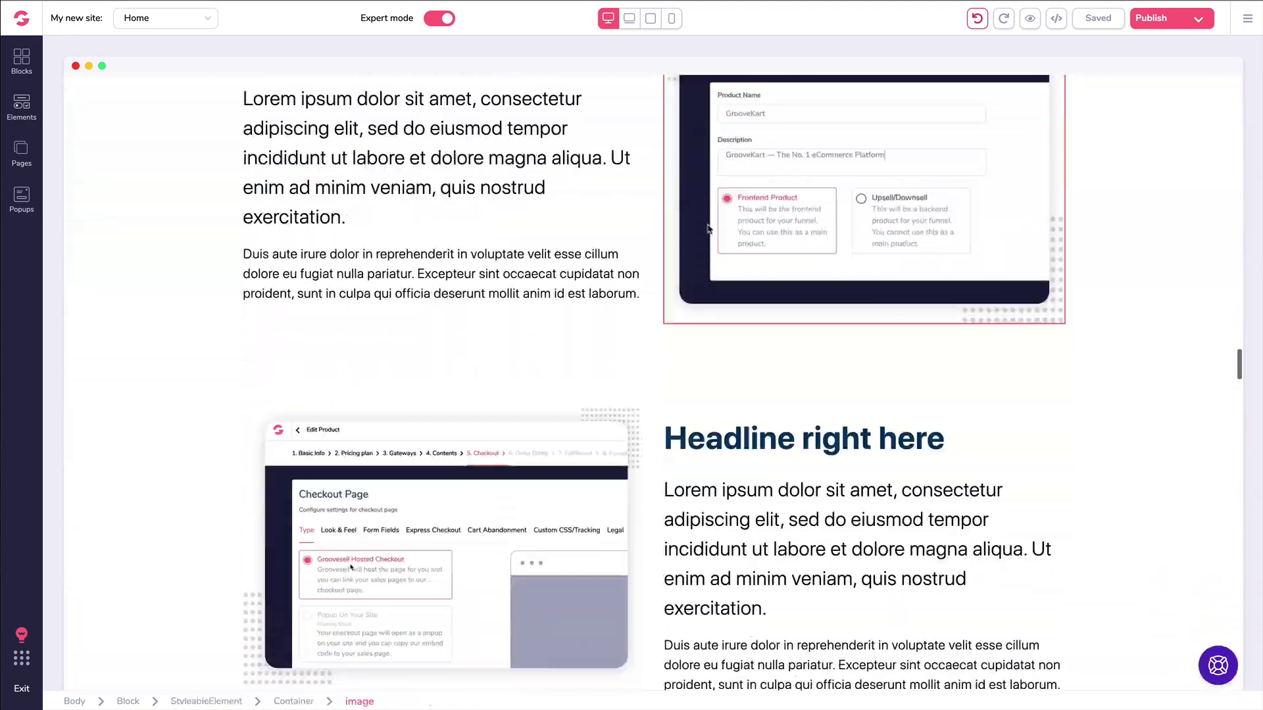
scroll(708, 233, "down", 20)
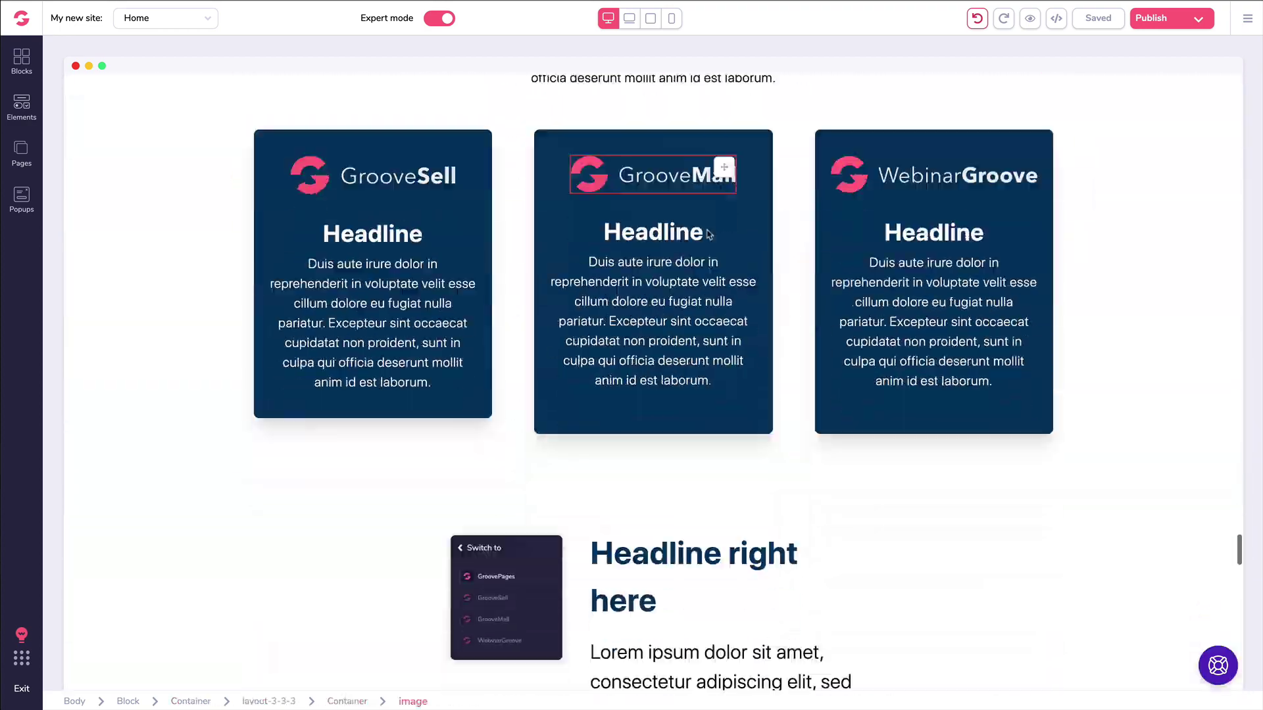
scroll(707, 233, "down", 6)
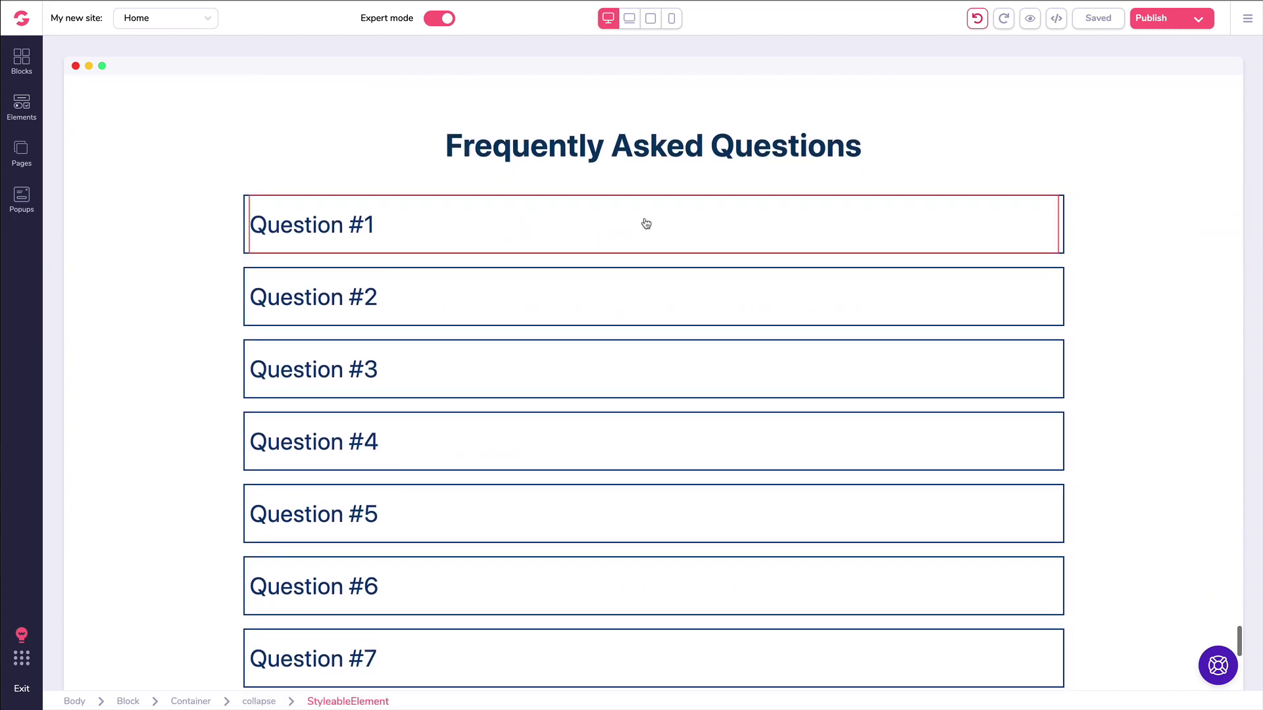
left_click(38, 115)
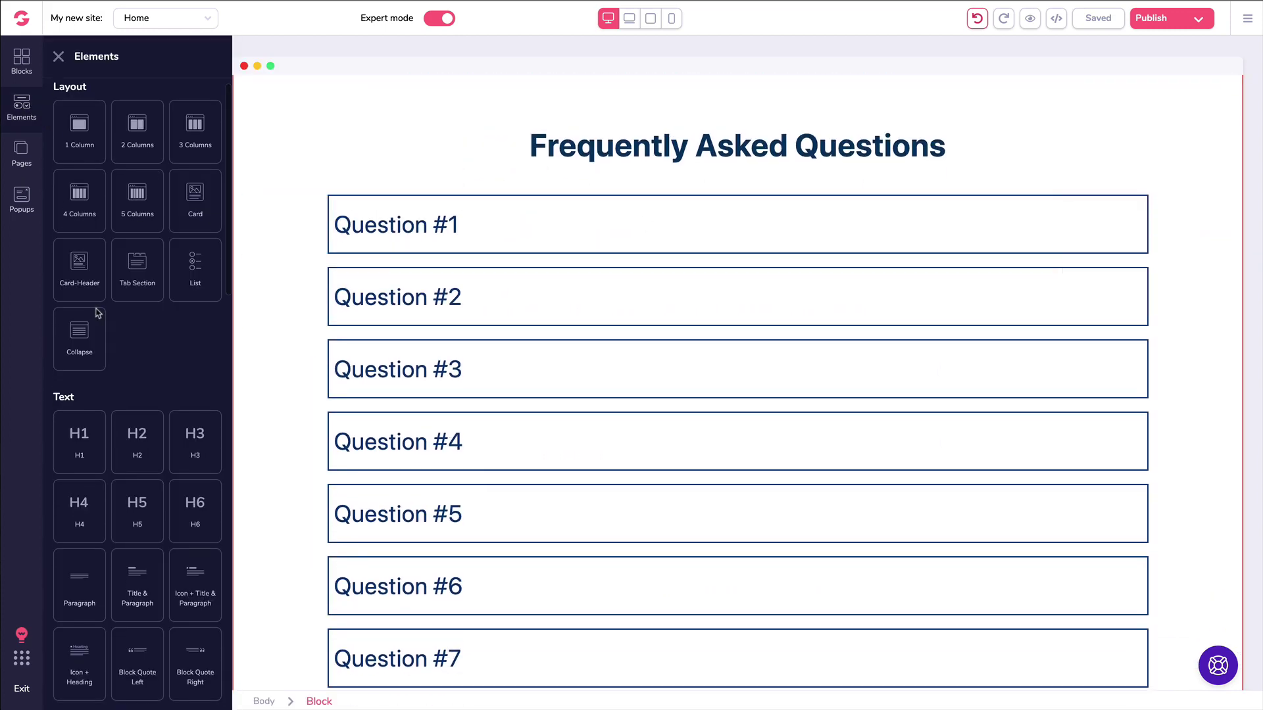
left_click_drag(83, 353, 460, 356)
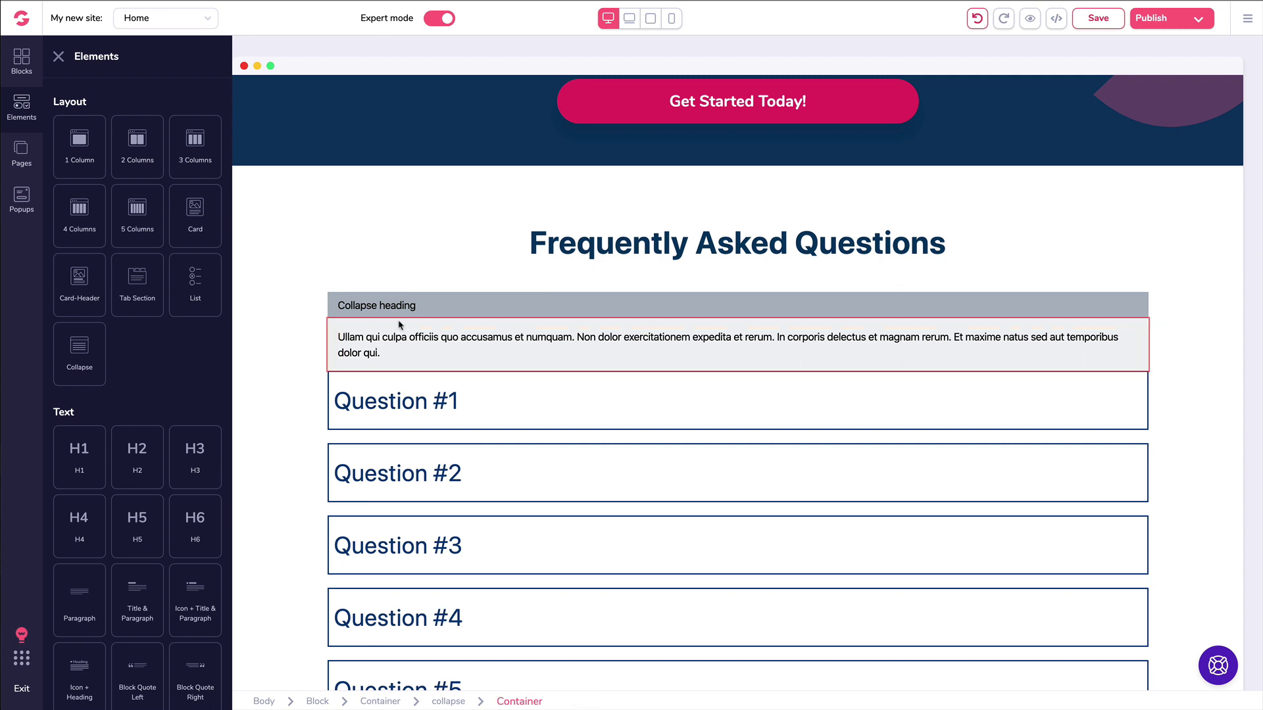
left_click(403, 314)
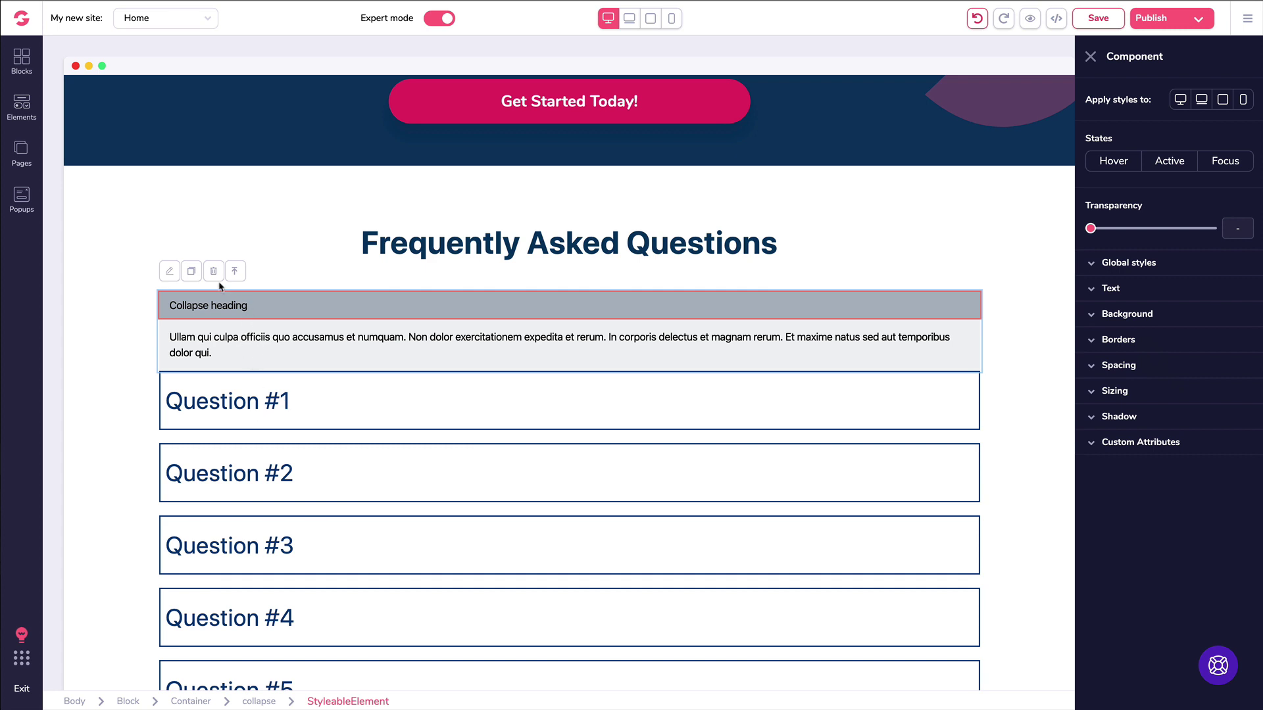
left_click(215, 273)
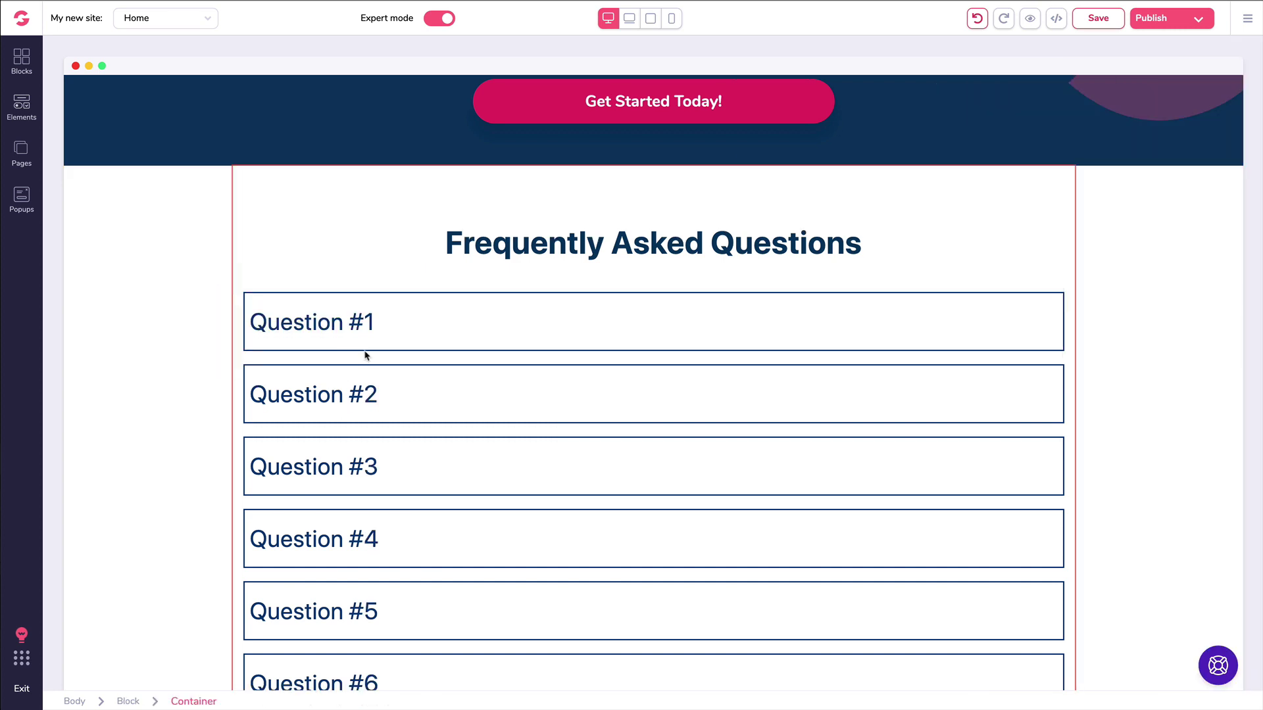
left_click(405, 330)
left_click(246, 277)
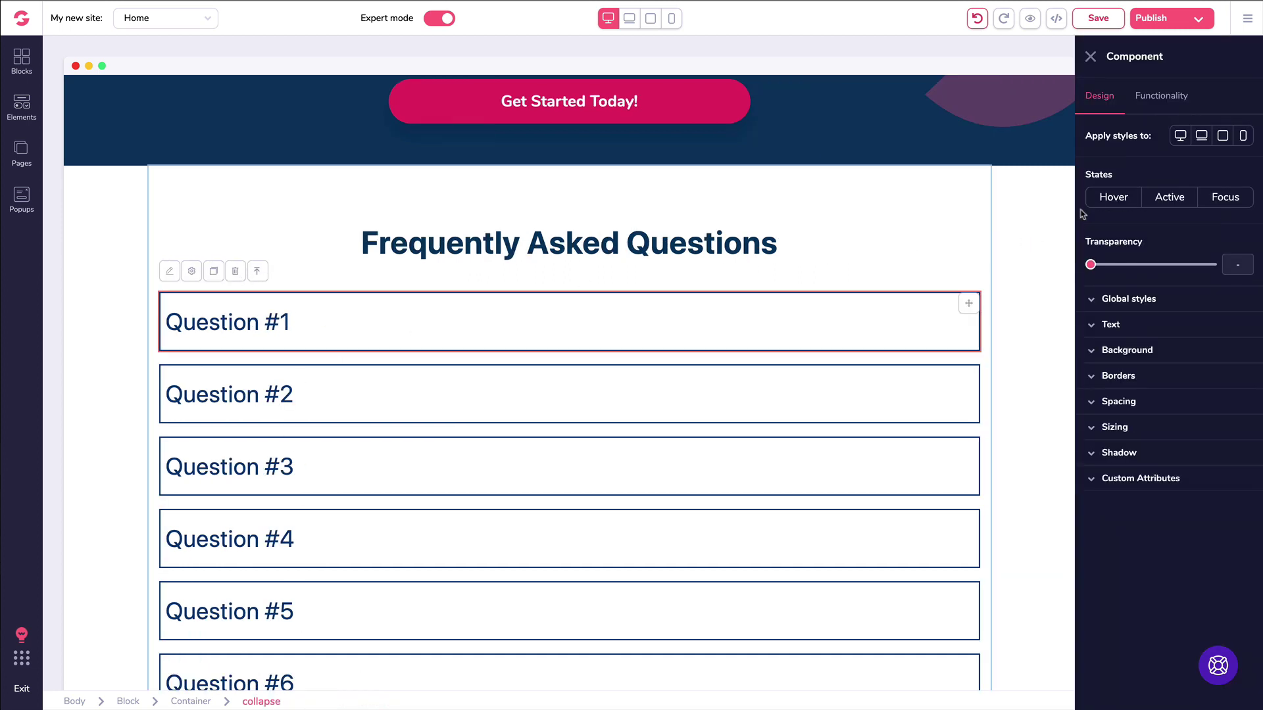
left_click(1145, 99)
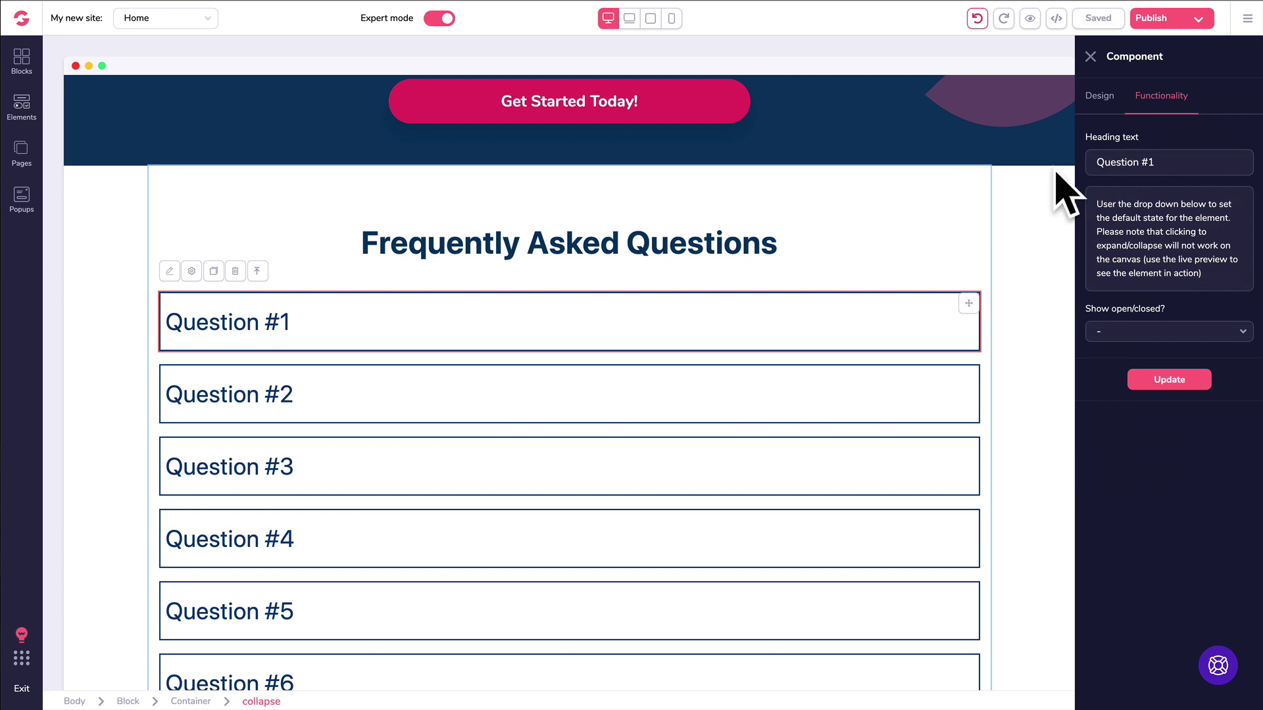
left_click(1090, 58)
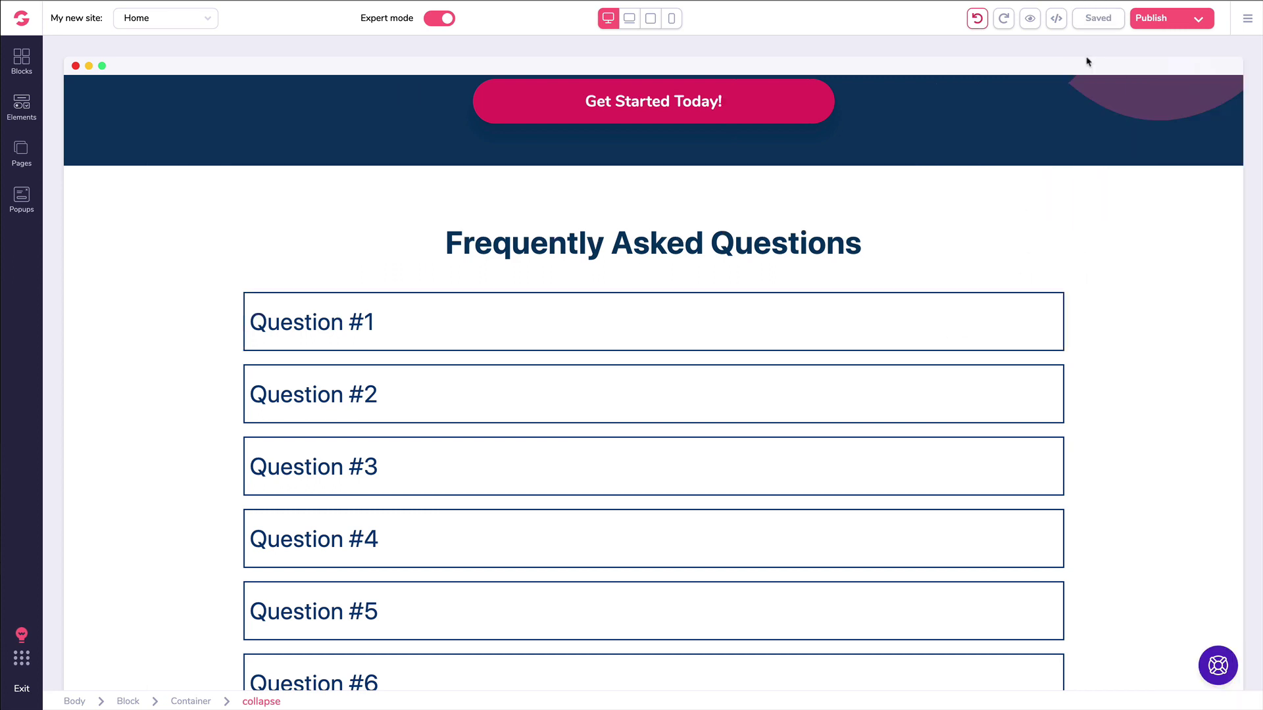
left_click(499, 304)
left_click(457, 311)
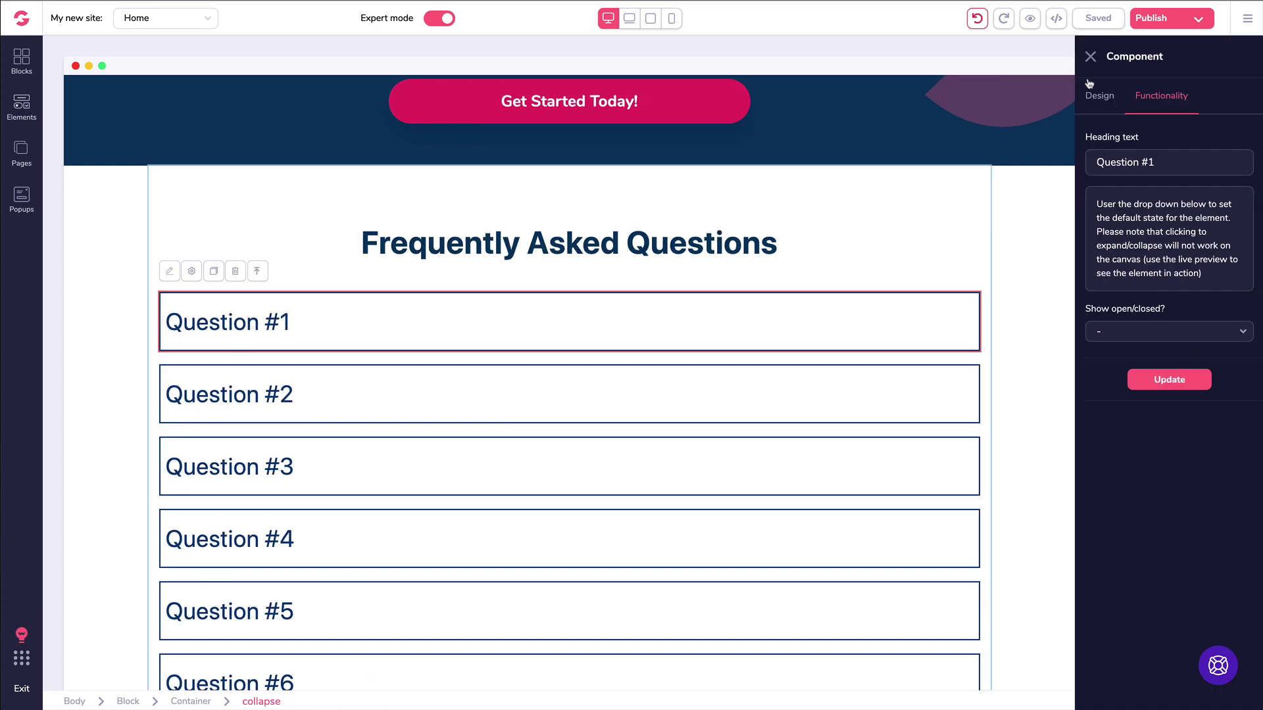
left_click(1090, 58)
left_click(582, 247)
scroll(582, 249, "up", 7)
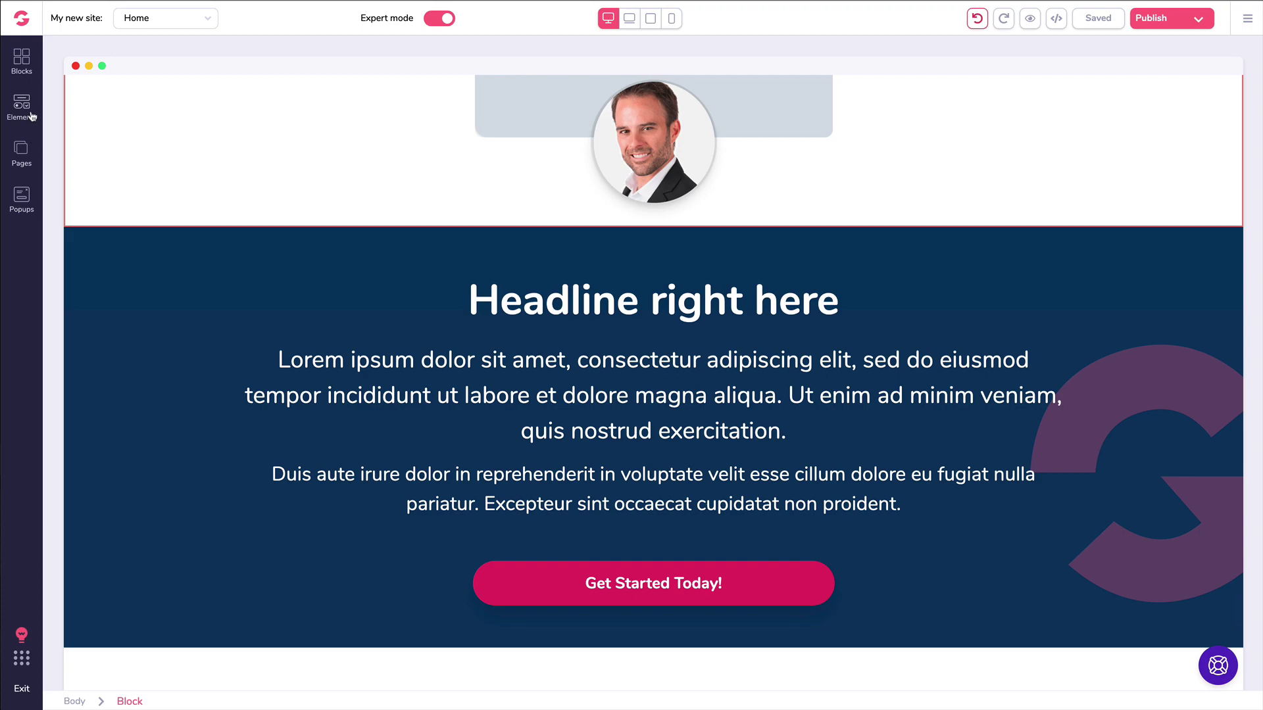
scroll(323, 181, "up", 20)
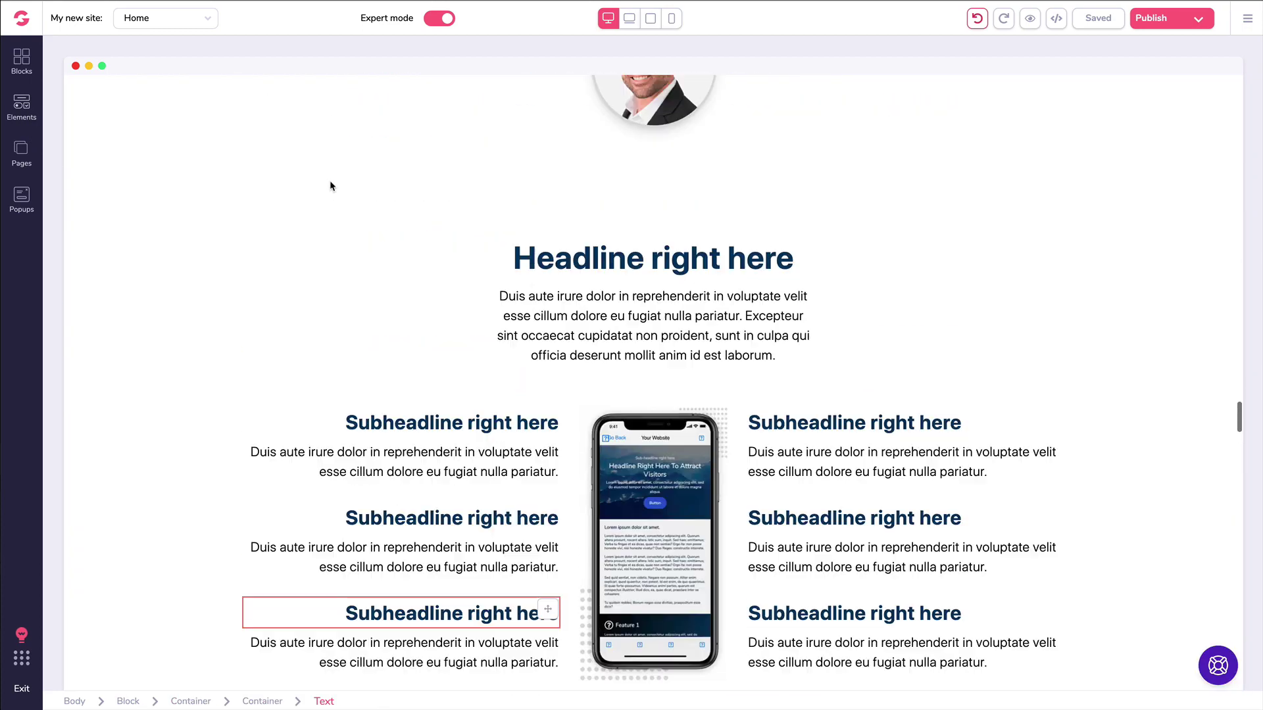
scroll(330, 185, "up", 15)
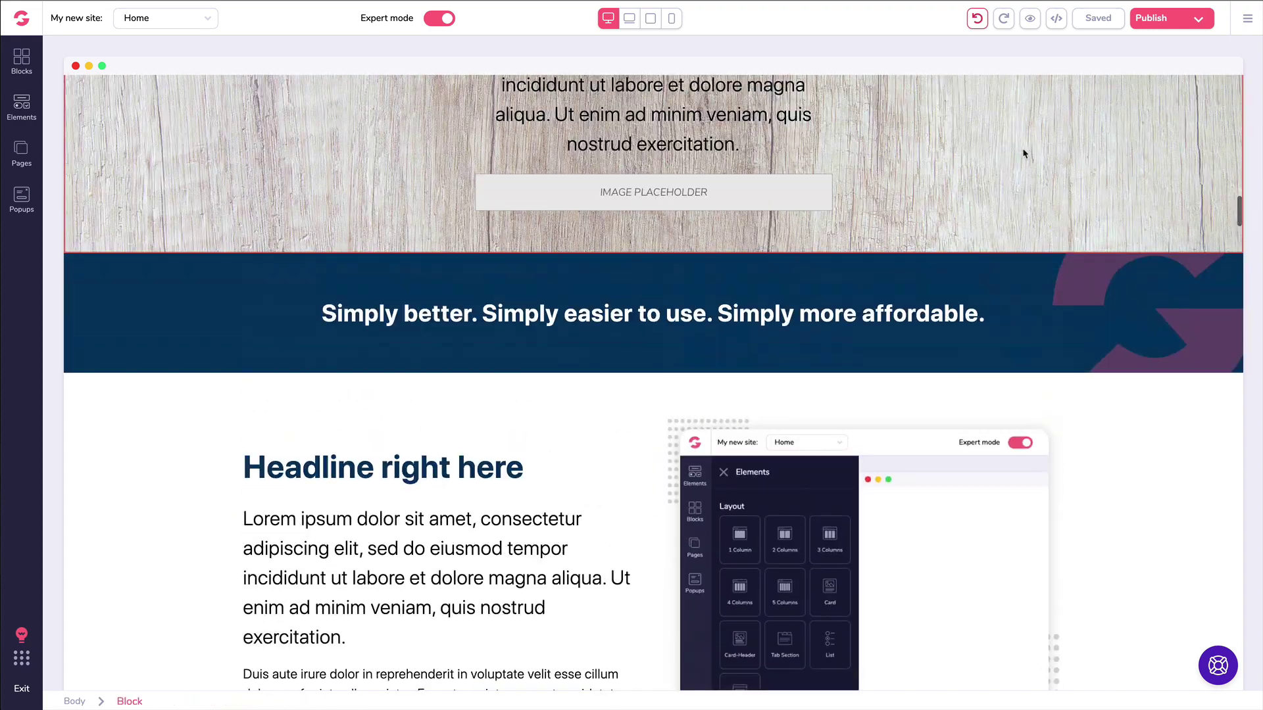
scroll(1254, 221, "up", 15)
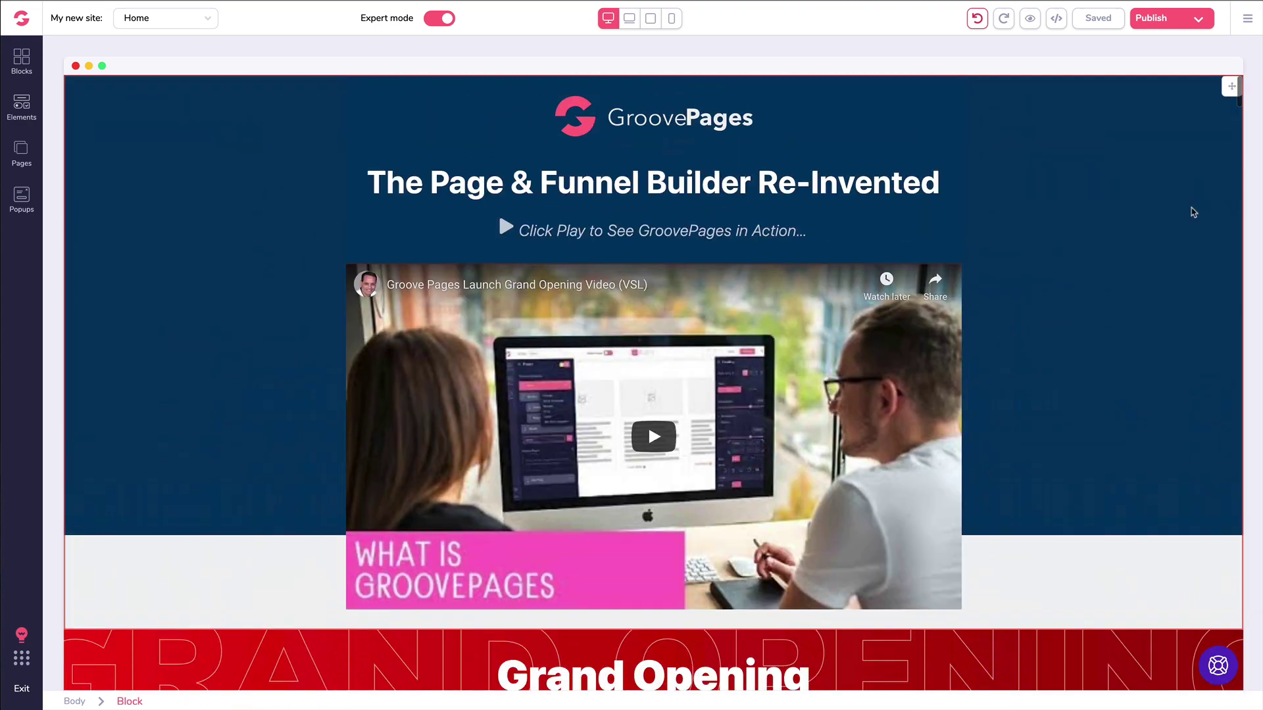
Step: Open the elements library at the Grand Opening section and scroll to its Media items
scroll(1072, 201, "down", 5)
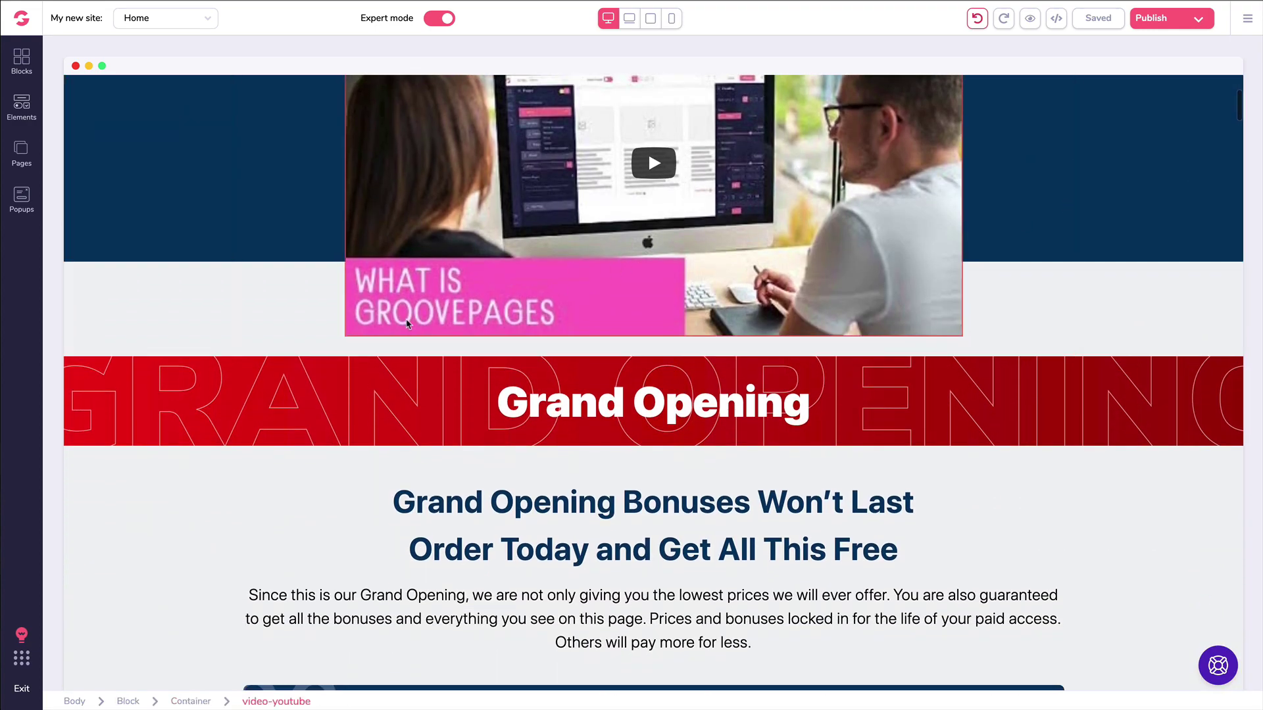
scroll(442, 328, "down", 1)
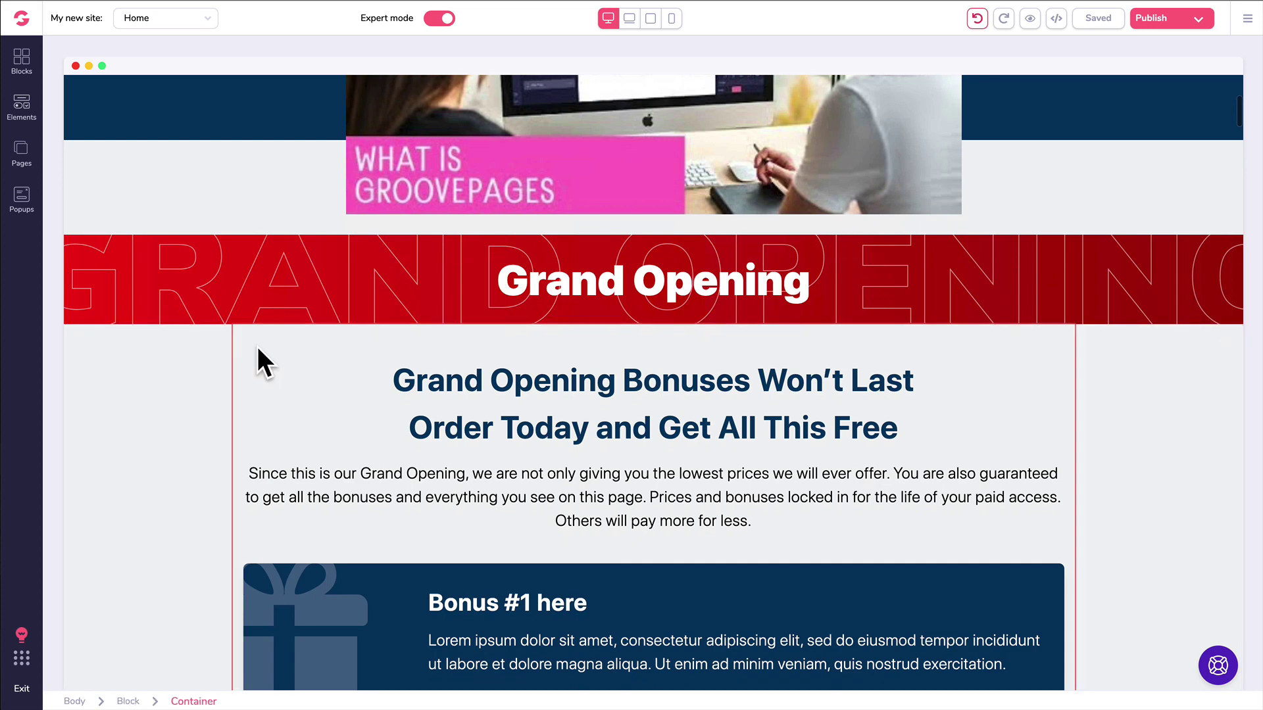
left_click(21, 115)
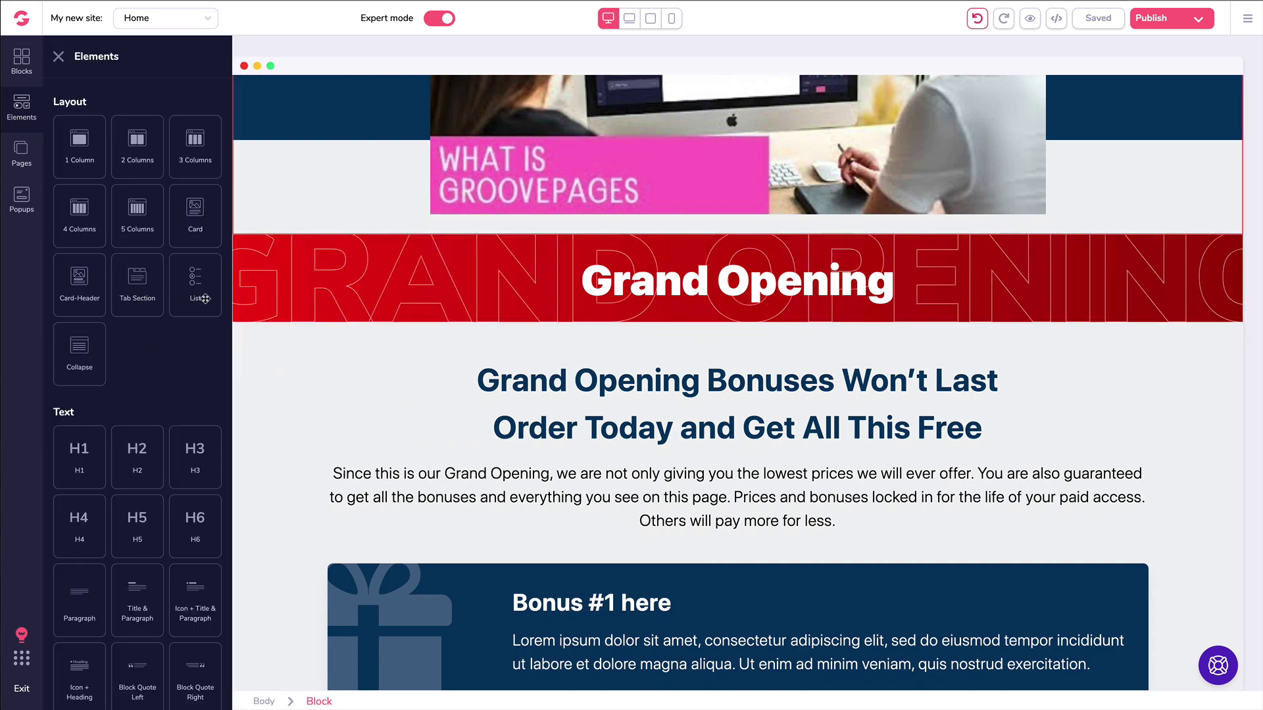
scroll(154, 314, "down", 1)
scroll(154, 313, "down", 5)
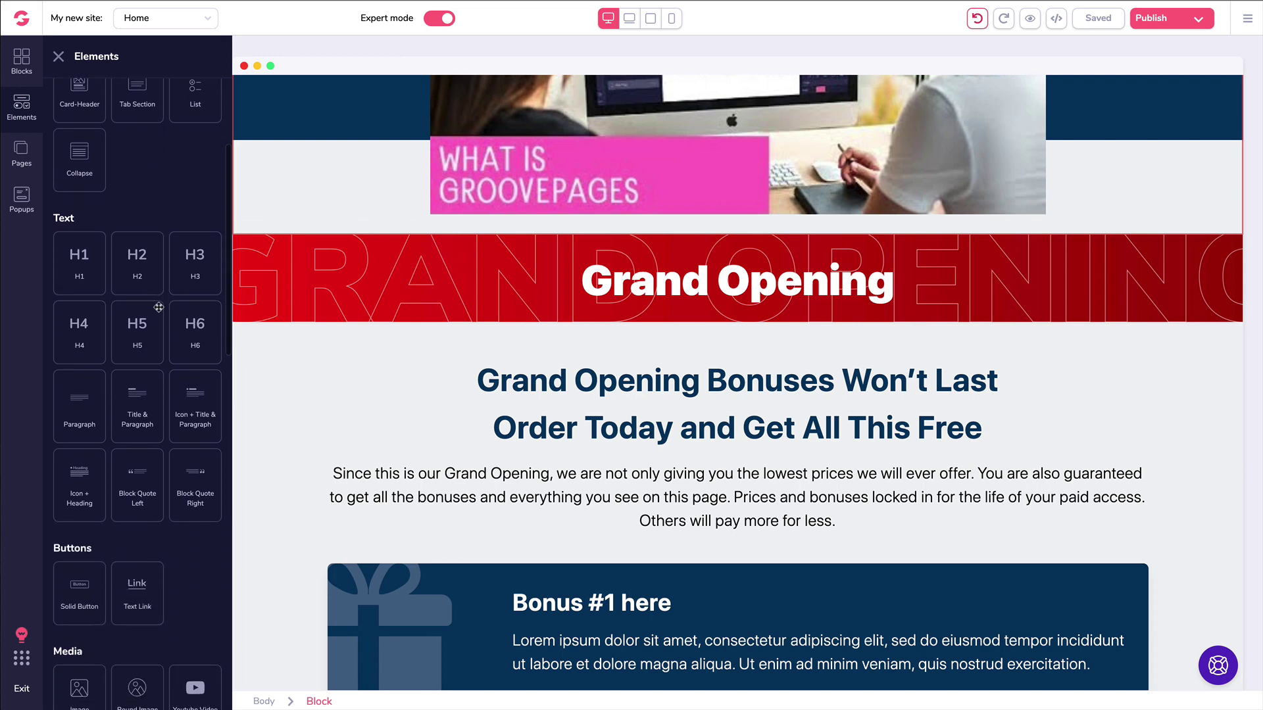
scroll(158, 307, "down", 3)
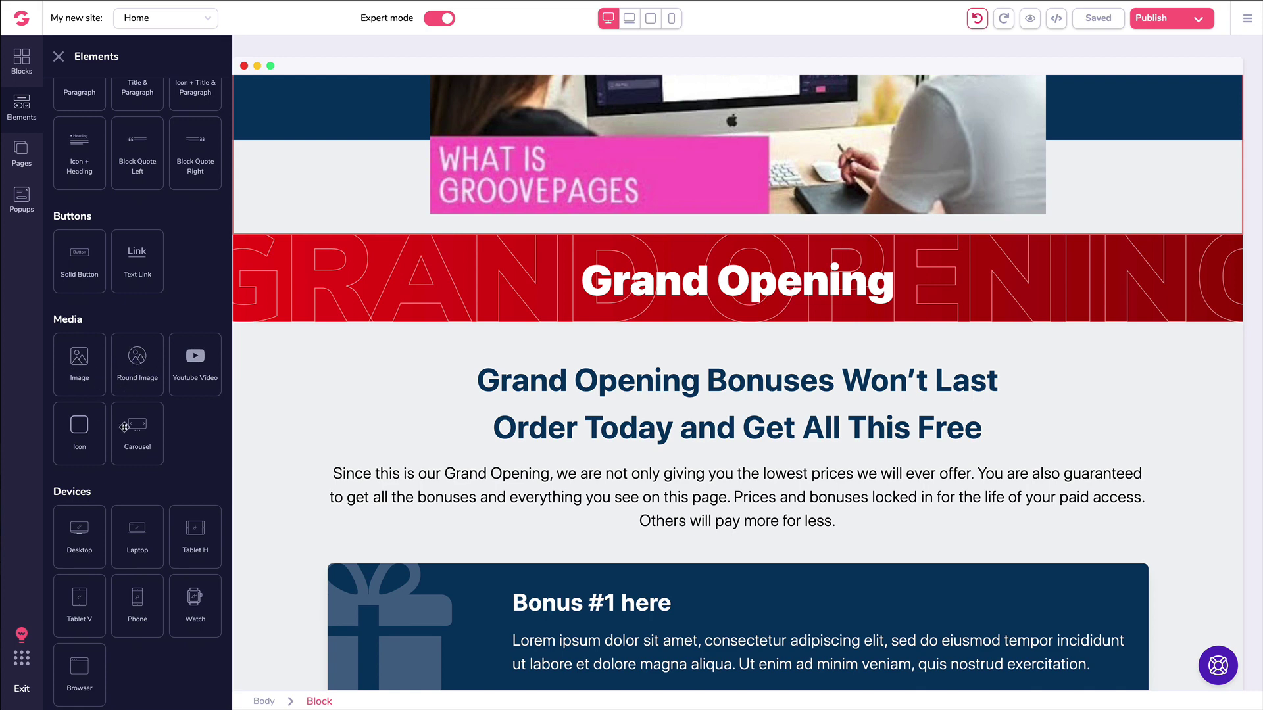
Step: Place a Carousel element below the Grand Opening band and select it
left_click_drag(134, 428, 575, 539)
scroll(454, 434, "down", 2)
left_click(765, 414)
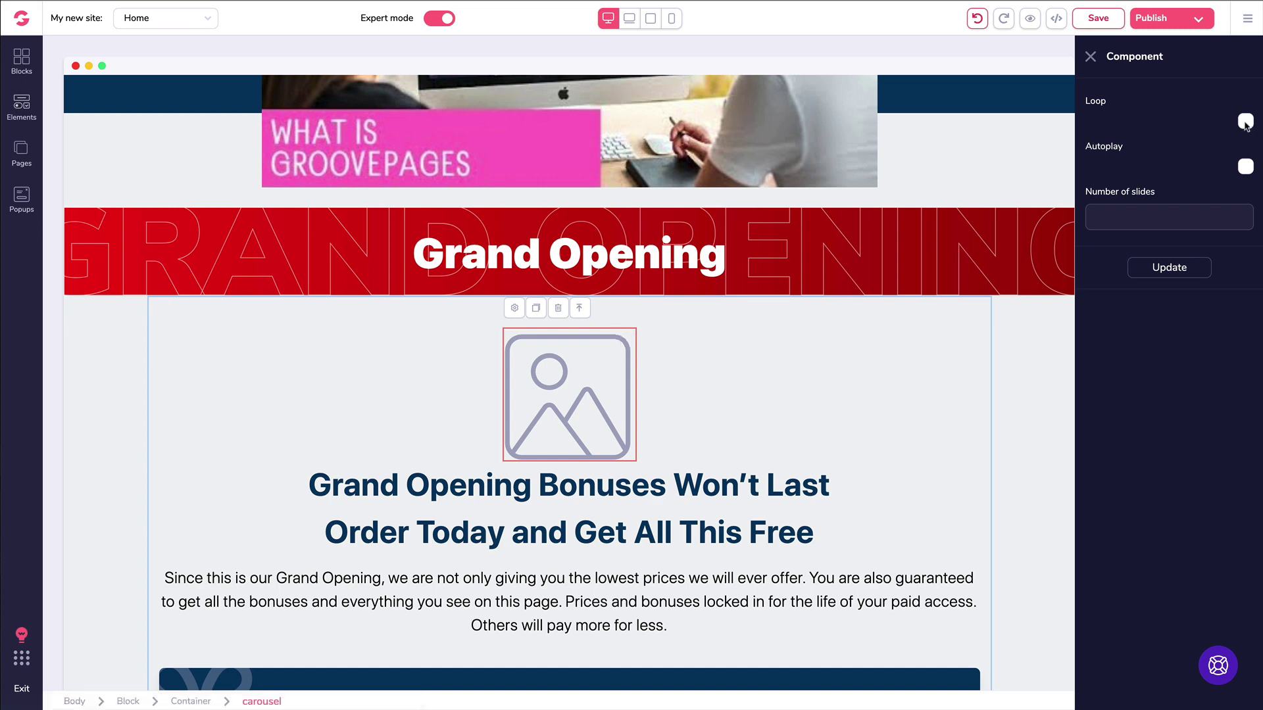
Step: Turn on carousel Loop and Autoplay with a 2000 ms interval
left_click(1245, 122)
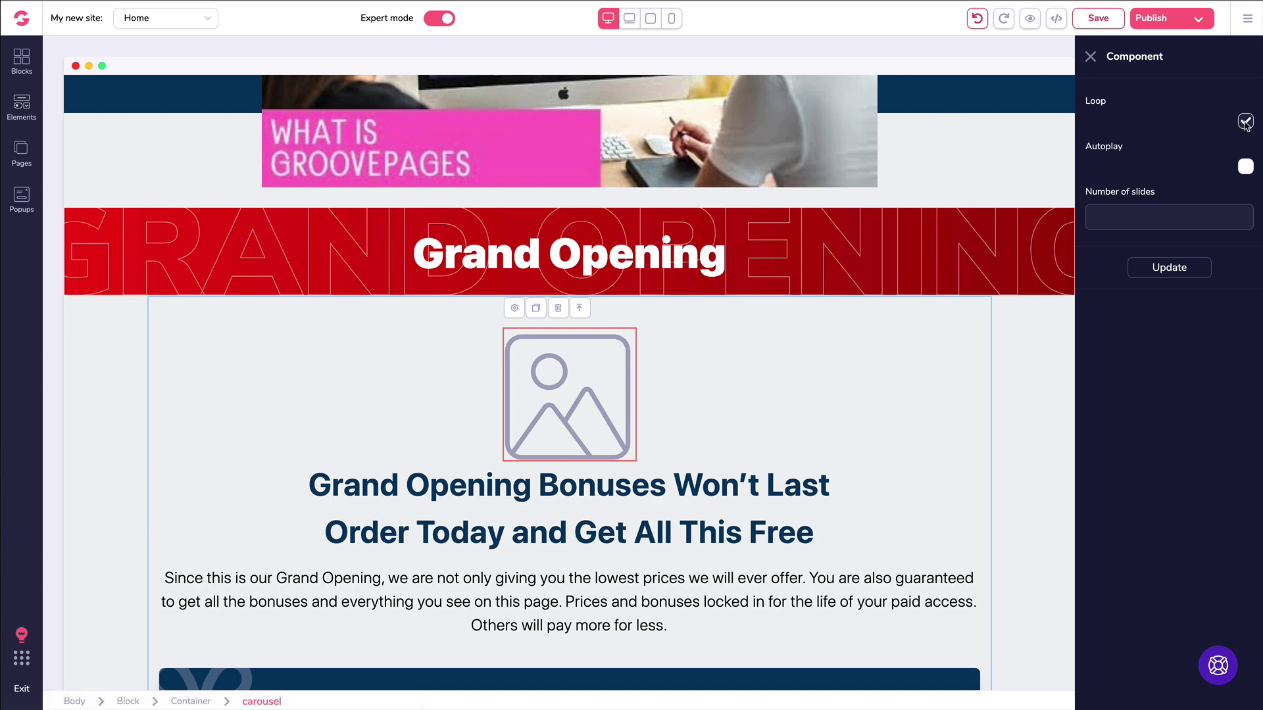
left_click(1245, 168)
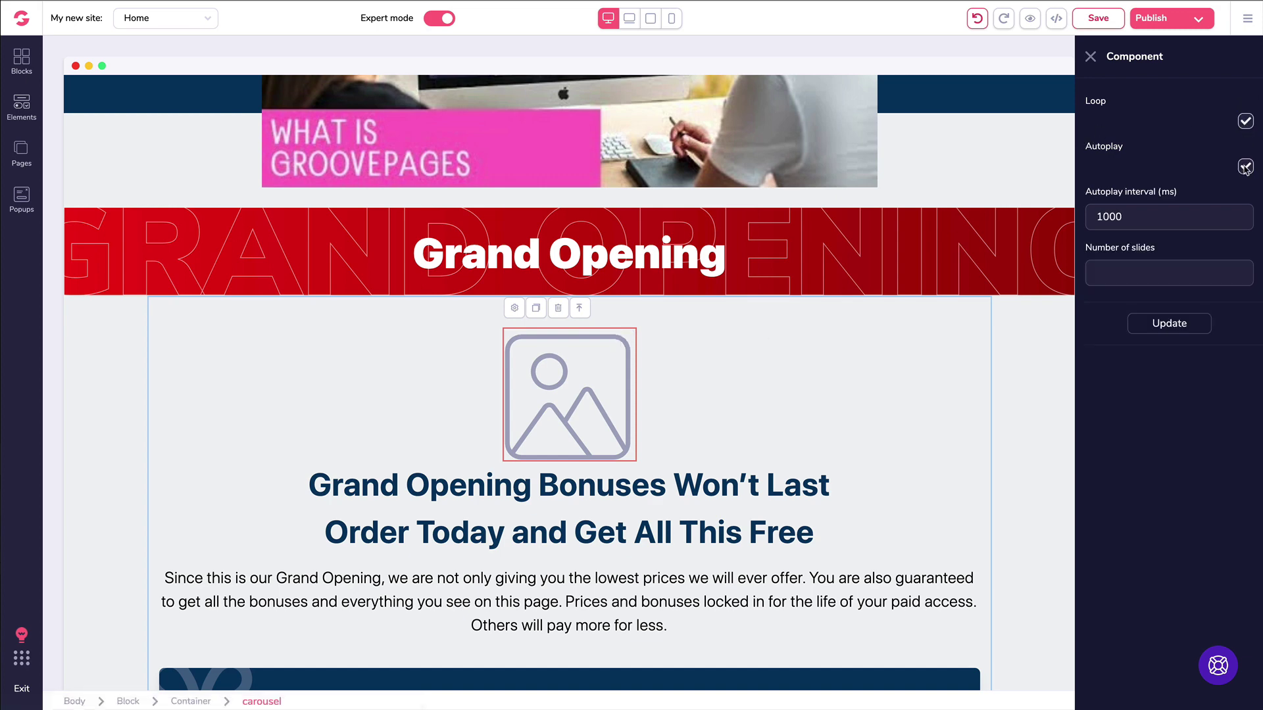
double_click(1105, 217)
type("2")
left_click(1134, 263)
Step: Set the carousel to 4 slides, with butterfly and puppy photos on slides 1 and 2
type("4")
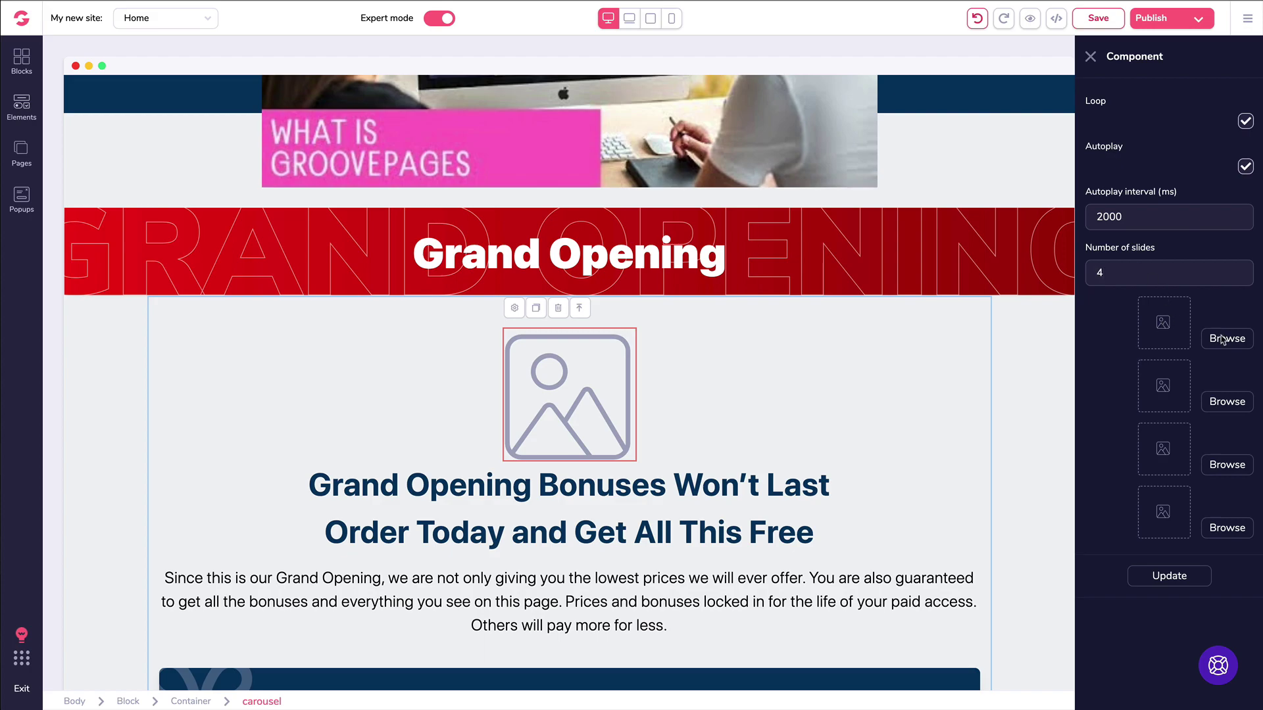
left_click(1222, 339)
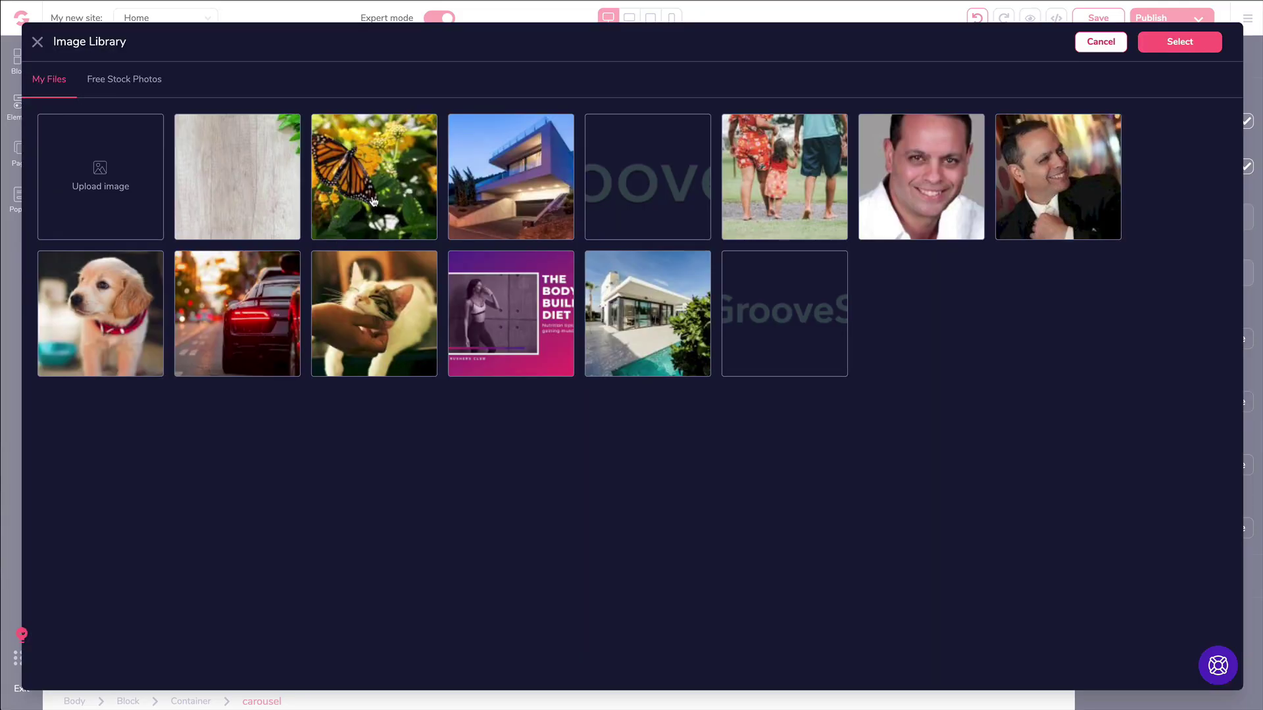
left_click(372, 201)
left_click(1180, 42)
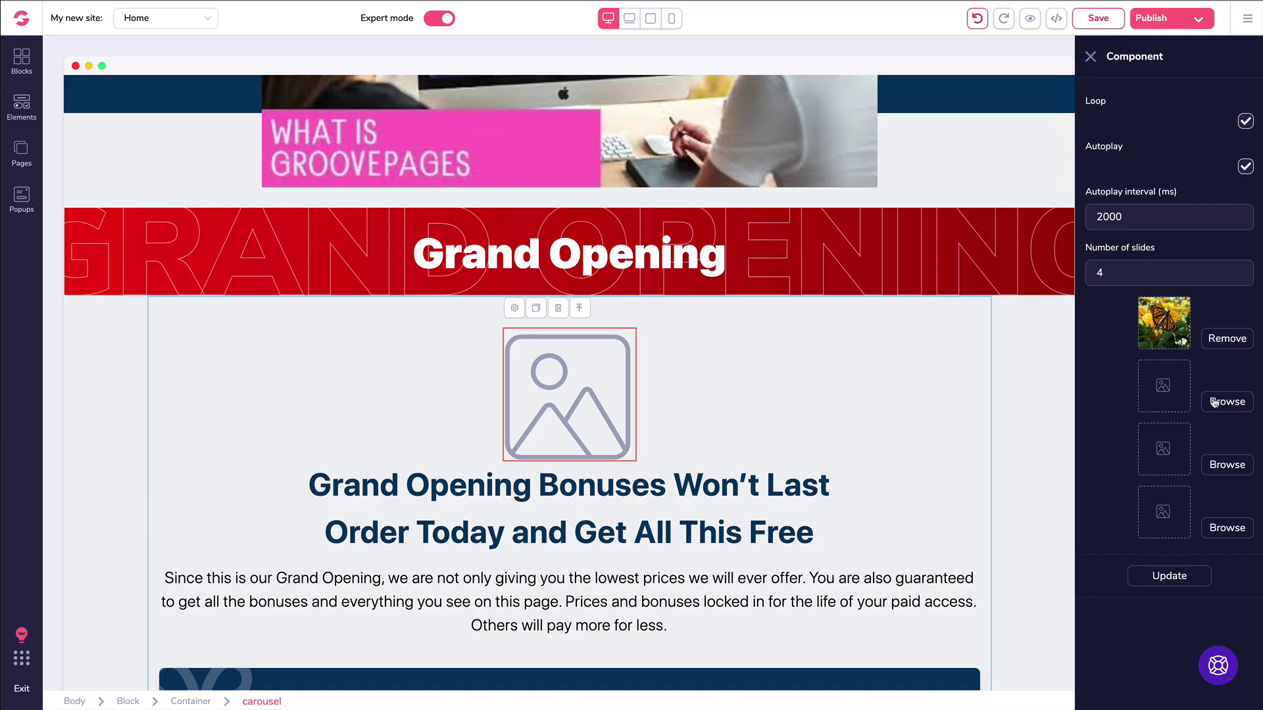
left_click(1214, 403)
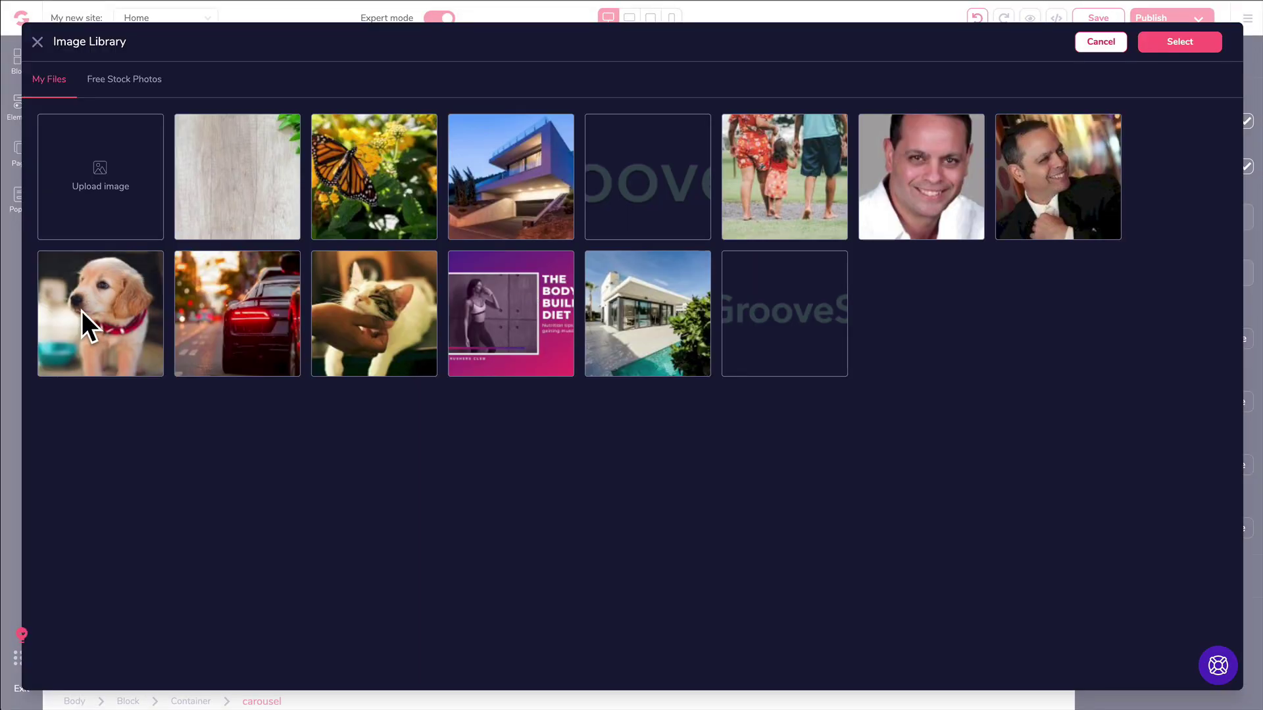
left_click(89, 323)
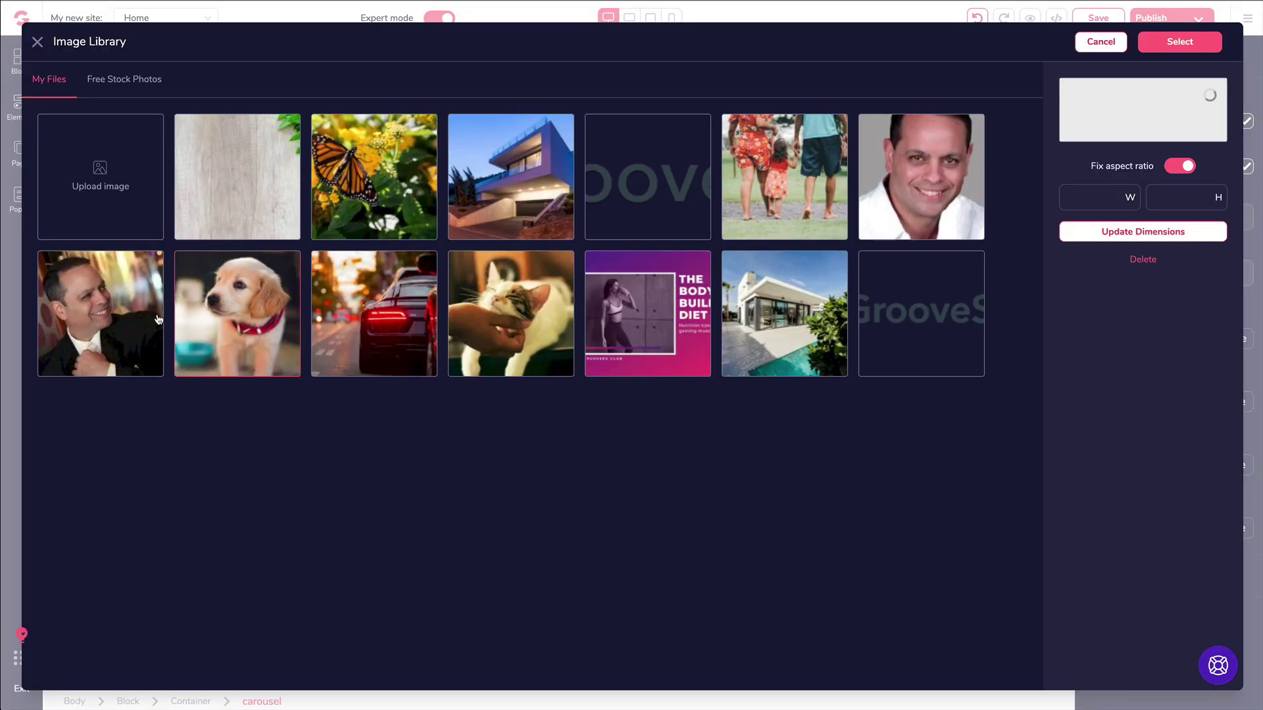
left_click(1177, 43)
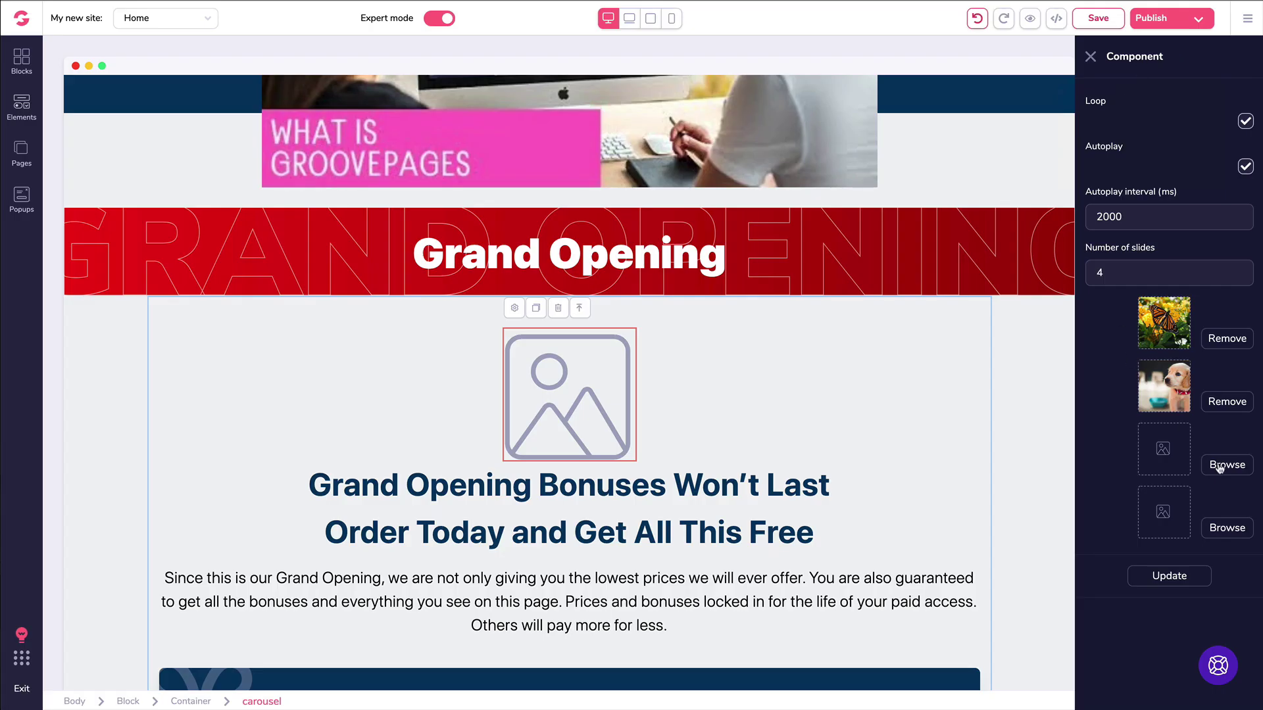
Step: Put the cat and car photos on slides 3 and 4 and apply the settings
left_click(1219, 467)
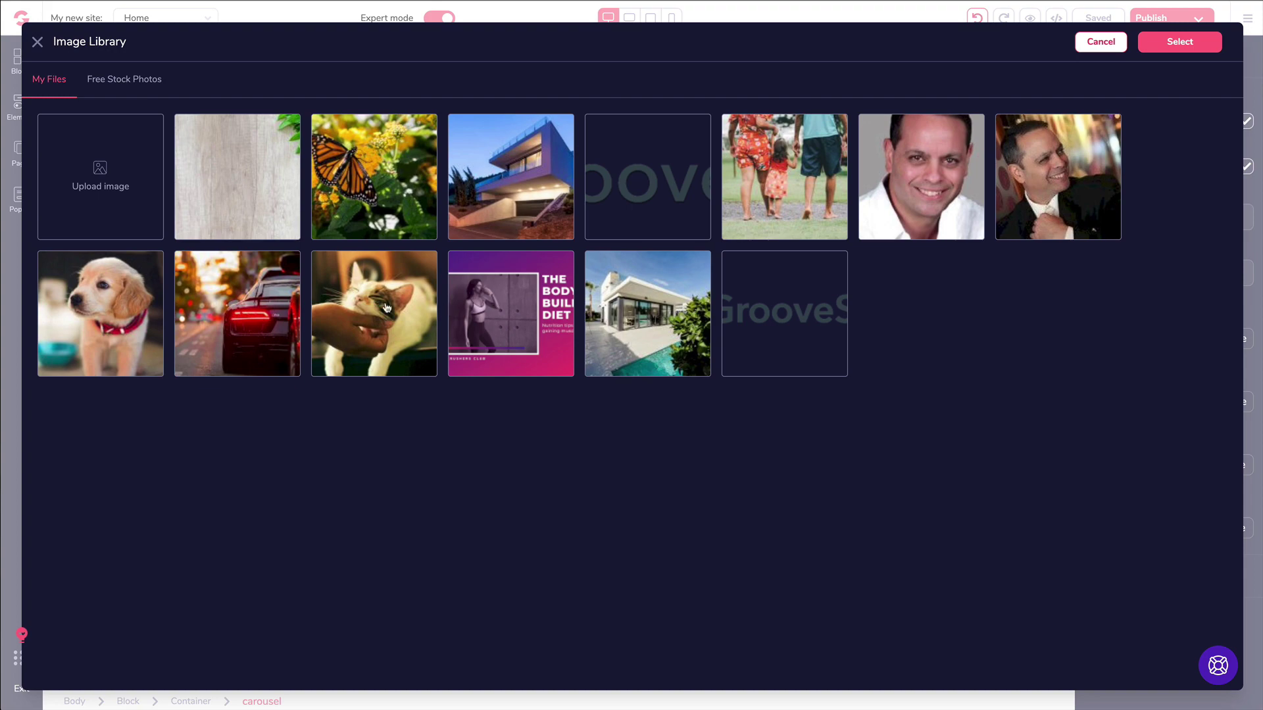
left_click(387, 307)
left_click(1184, 42)
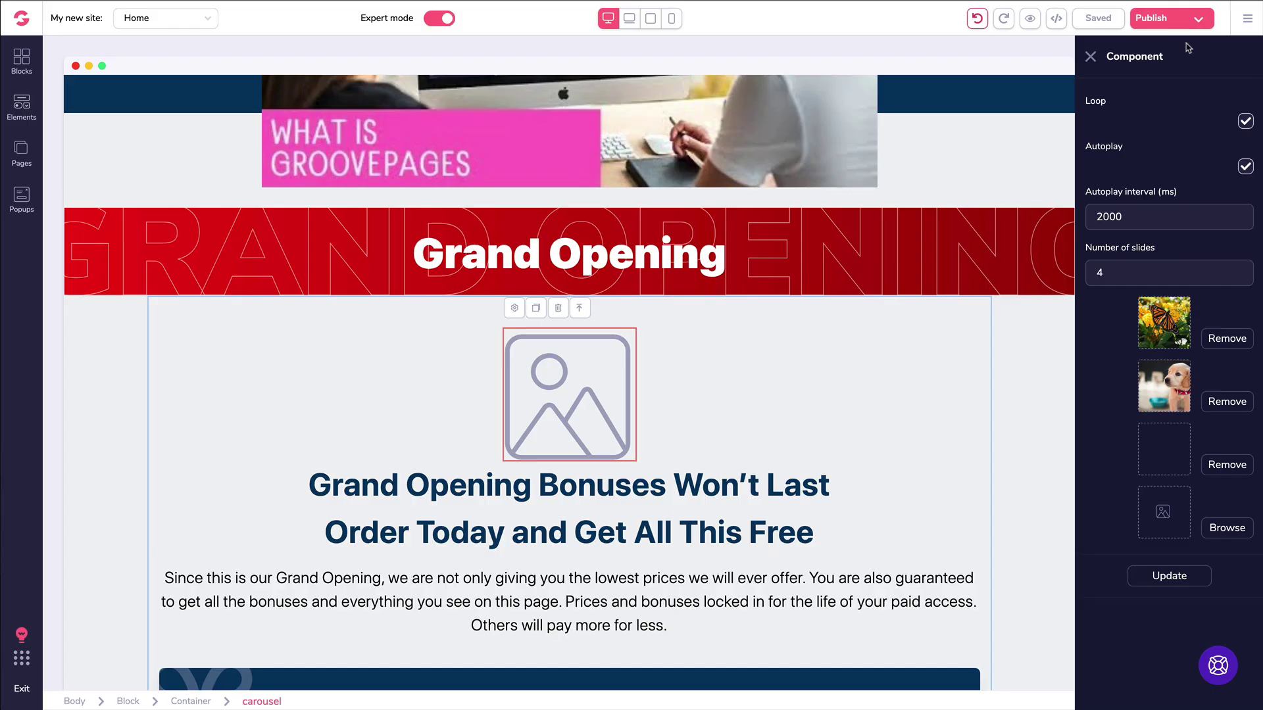
left_click(1226, 526)
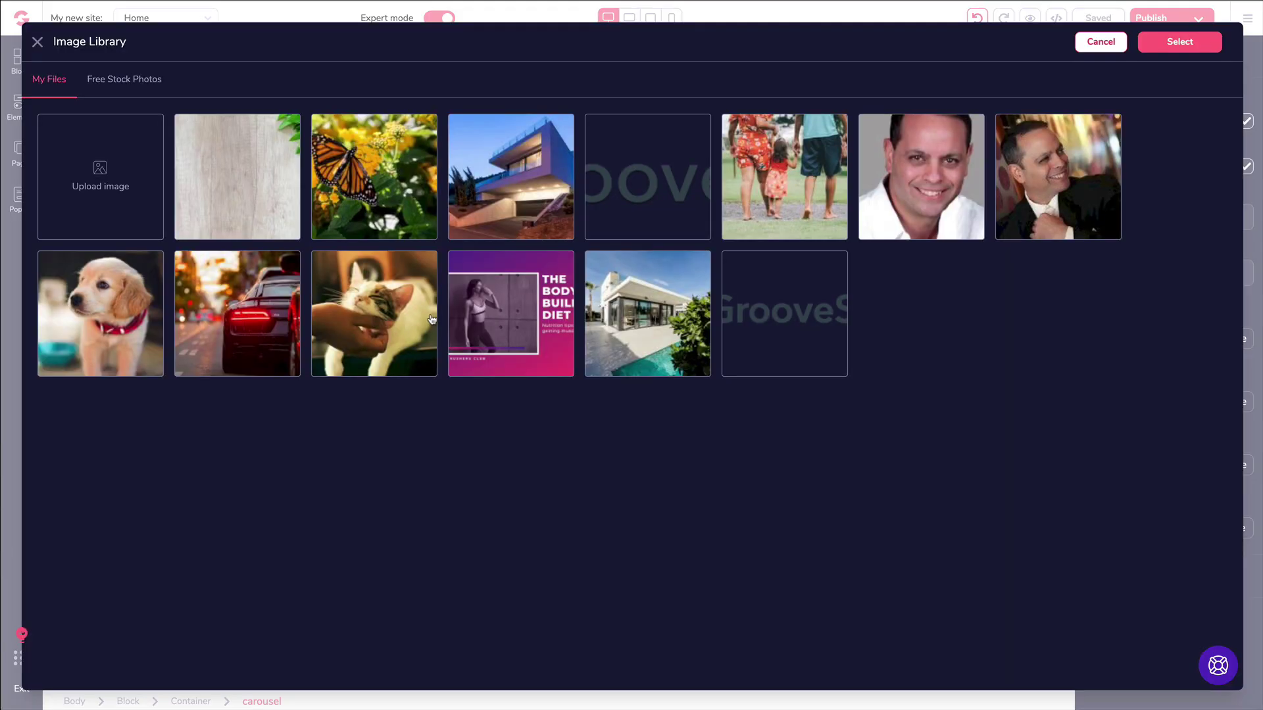
left_click(276, 312)
left_click(1173, 48)
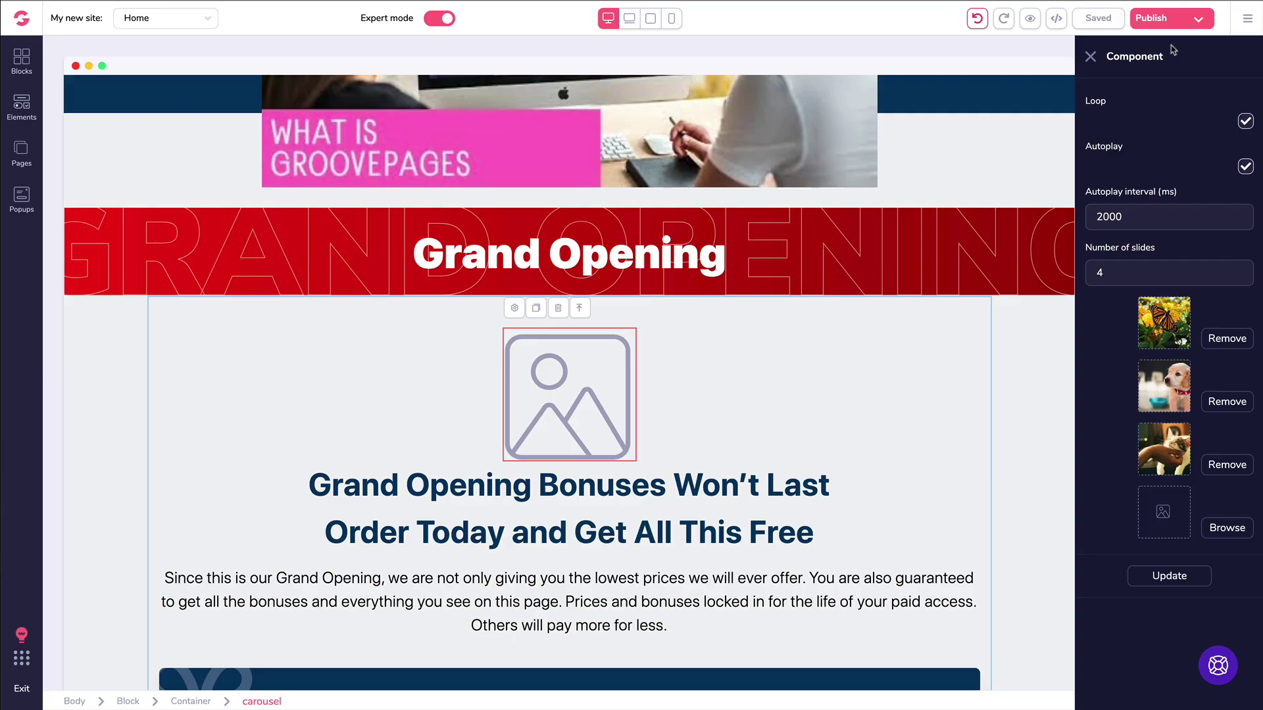
left_click(1170, 575)
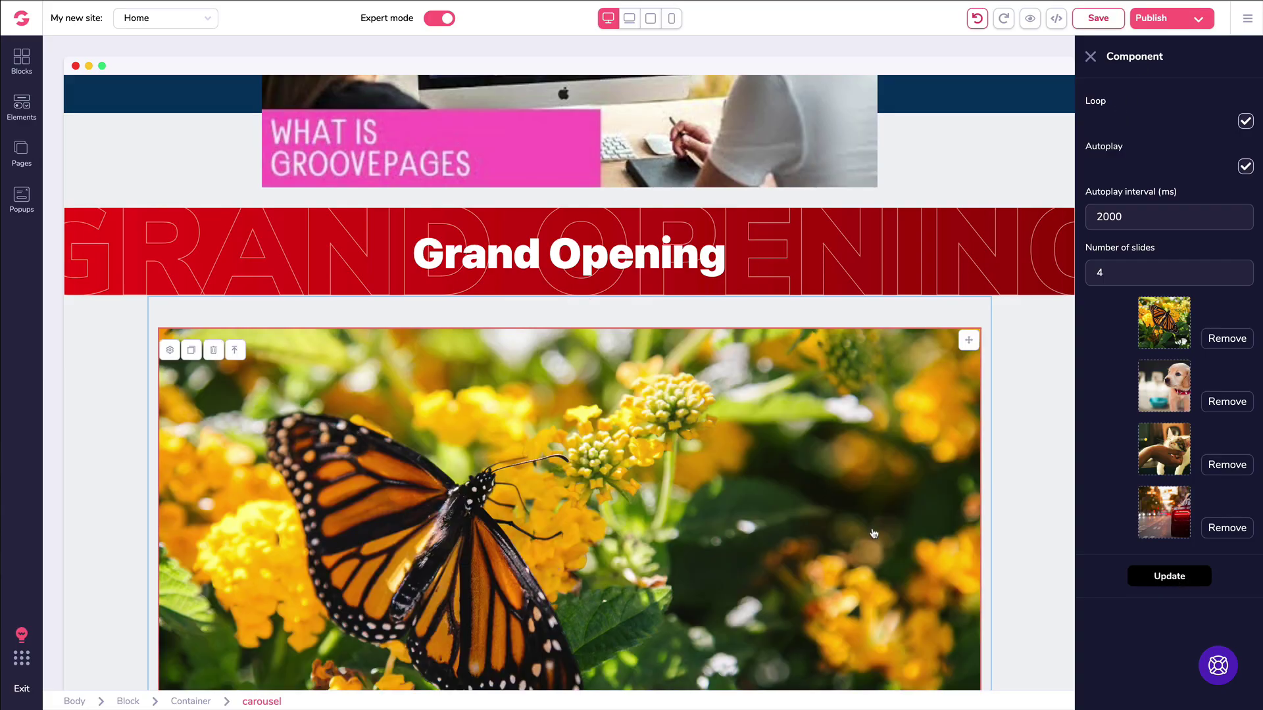
Step: Delete the carousel's block below the Grand Opening band and save the Home page with Ctrl+S
scroll(874, 534, "down", 6)
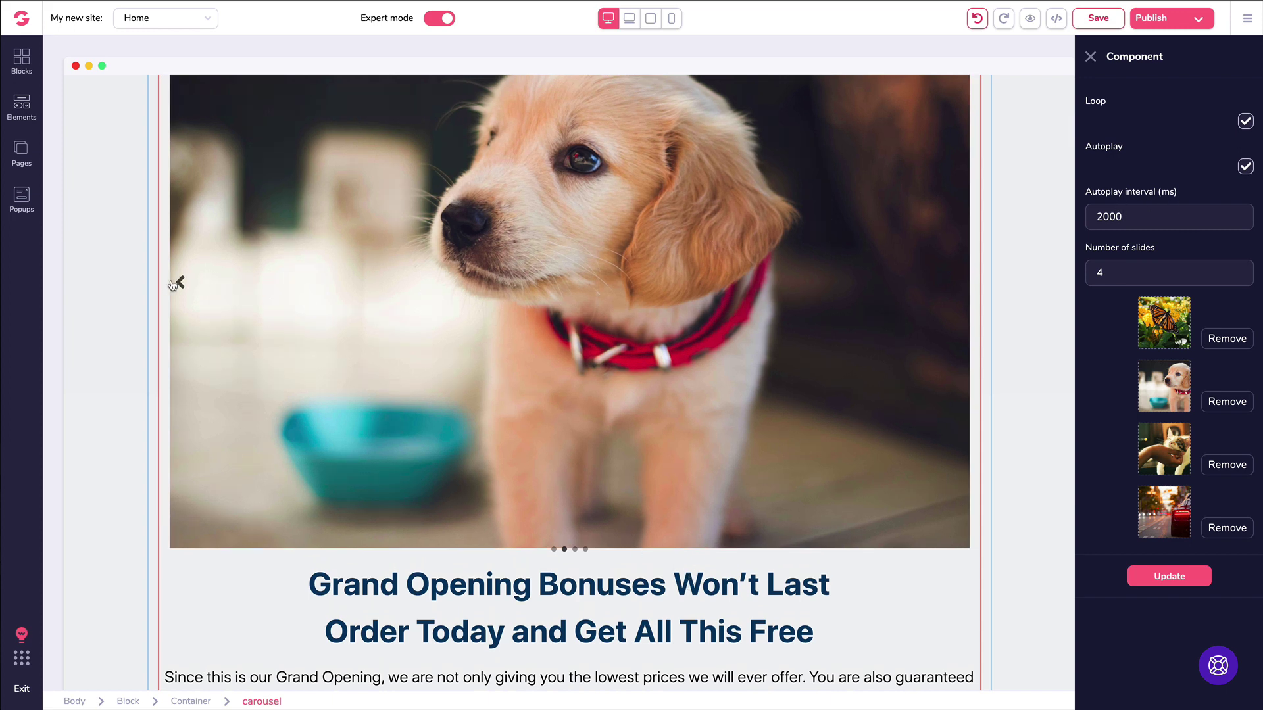
left_click(191, 286)
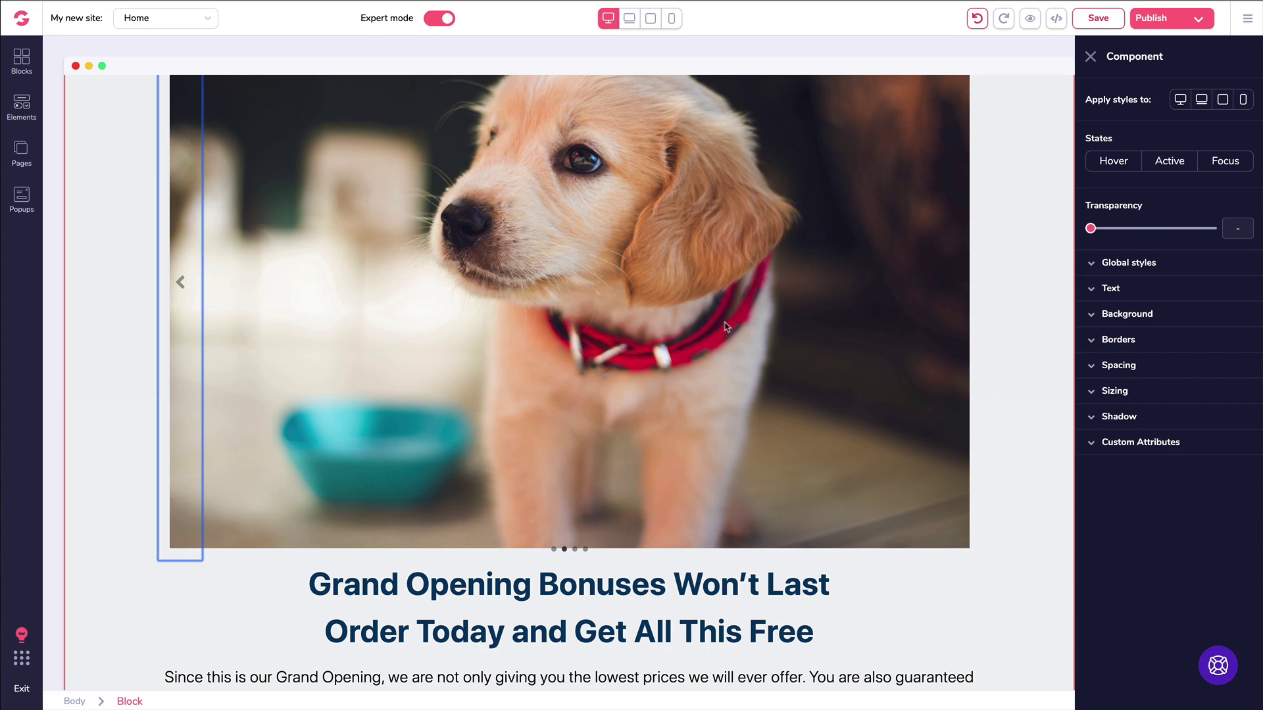
left_click(701, 594)
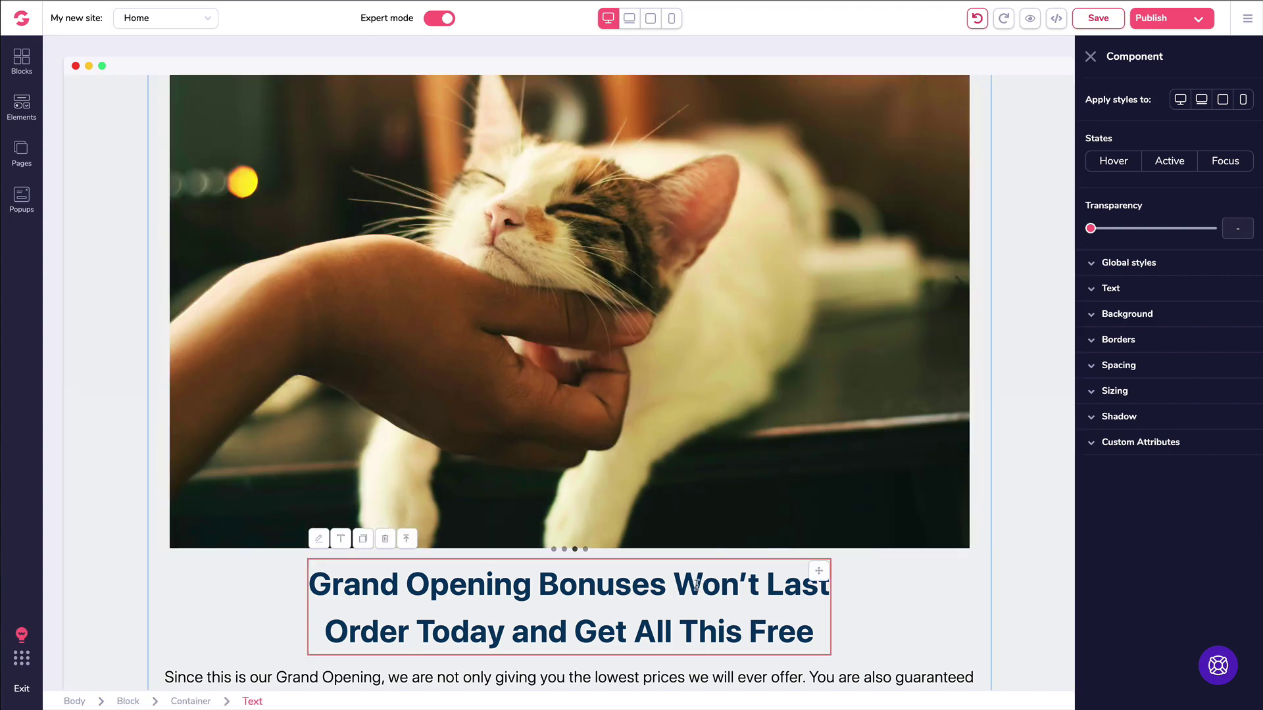
scroll(238, 286, "up", 3)
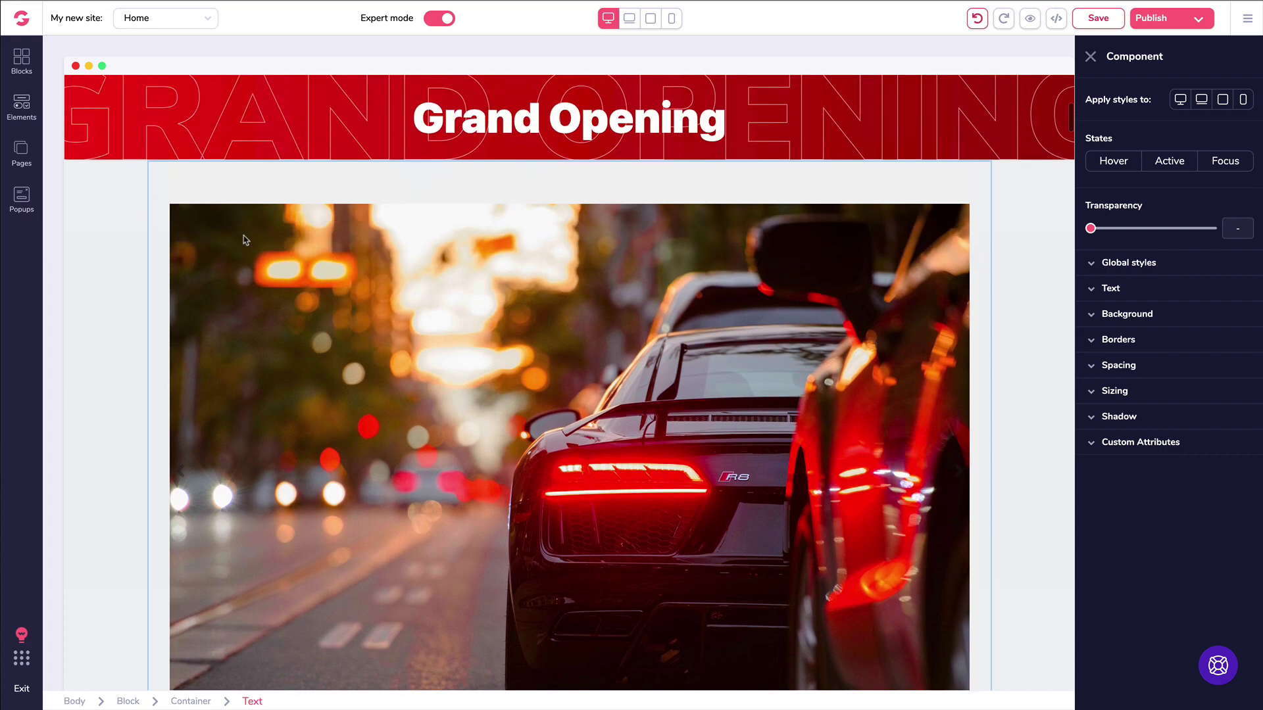
left_click(104, 229)
left_click(140, 184)
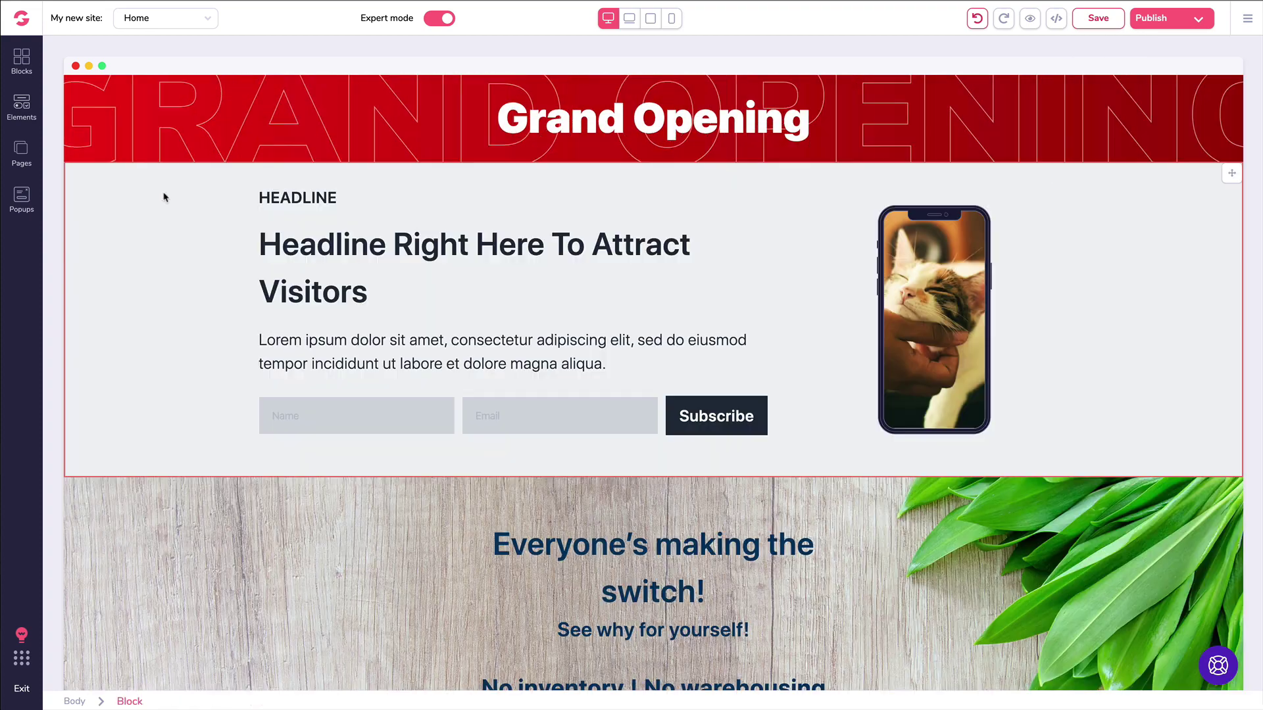
key("ctrl+s")
left_click(702, 414)
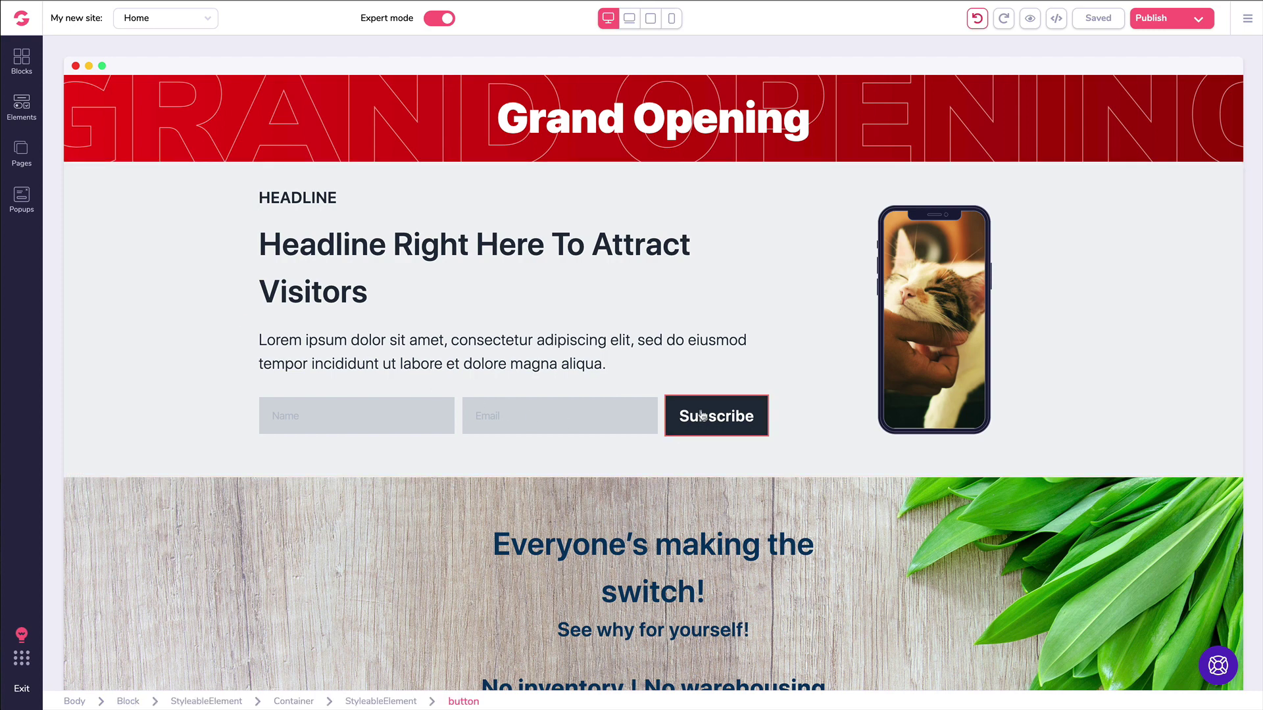
left_click(107, 113)
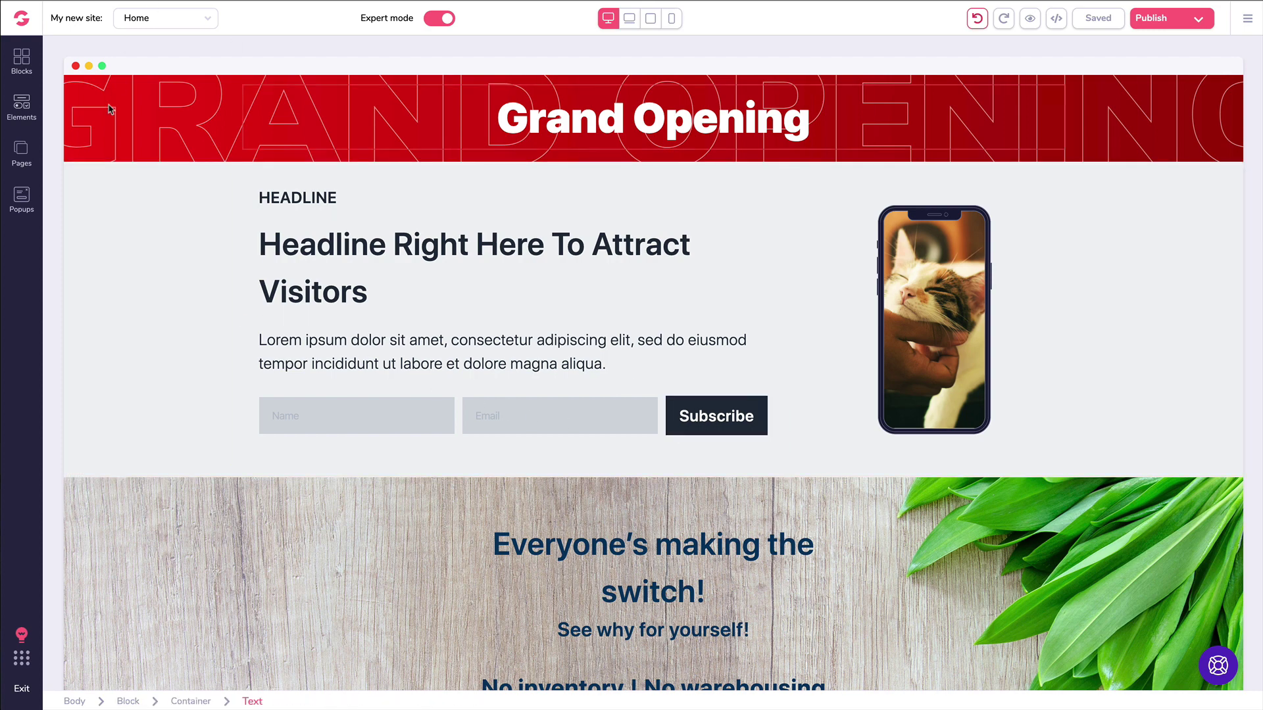
Step: Go to the Pricing page and select Plan #1's Get Started Today! button
left_click(24, 151)
left_click(98, 170)
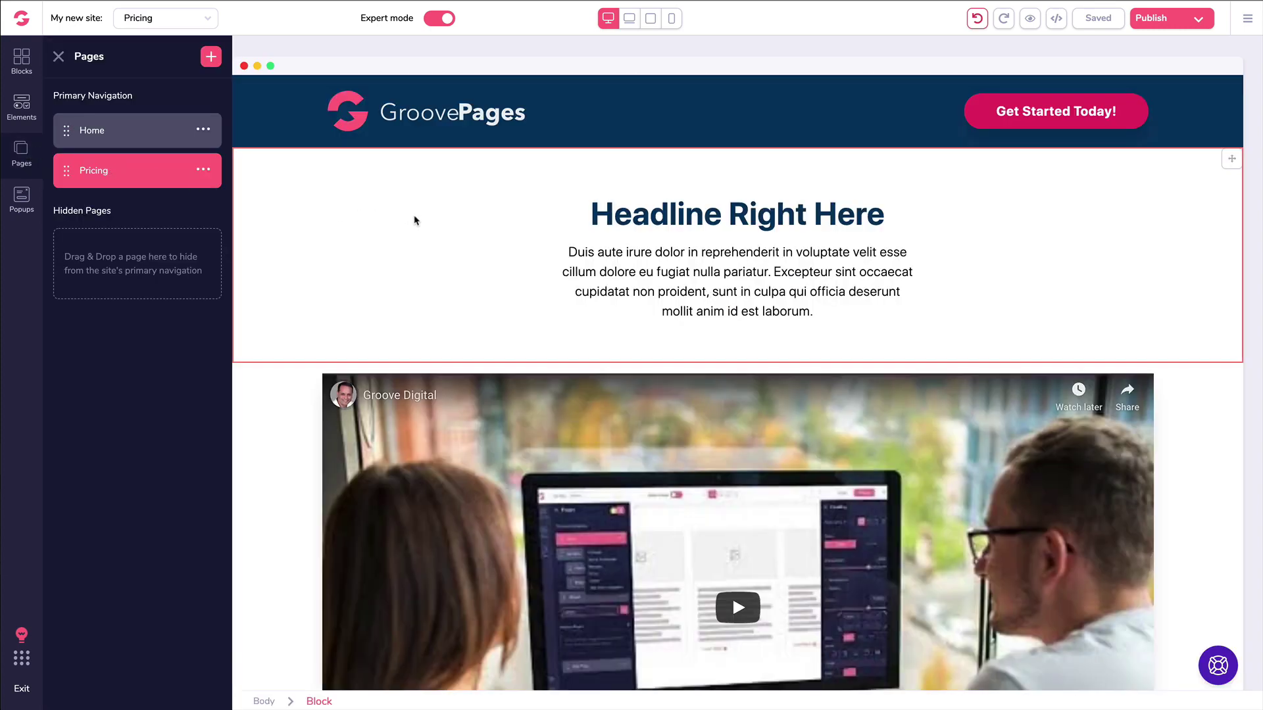
scroll(416, 215, "down", 5)
scroll(415, 215, "down", 10)
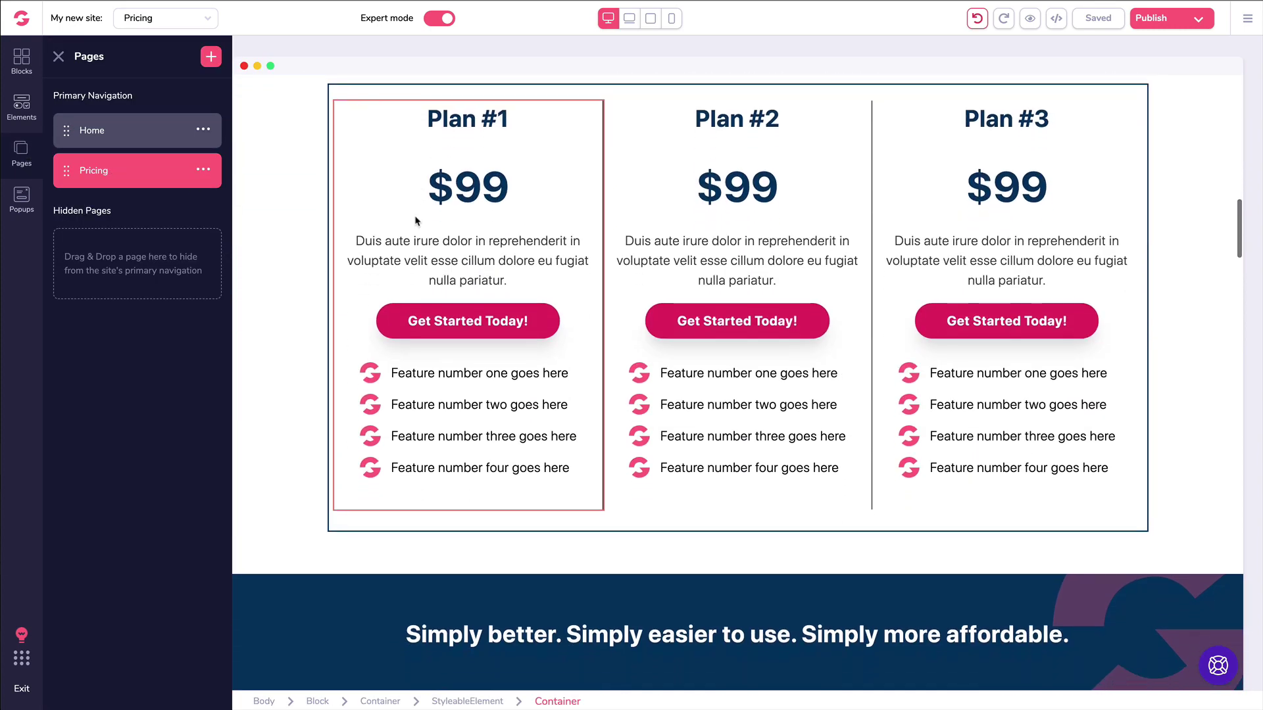
left_click(406, 321)
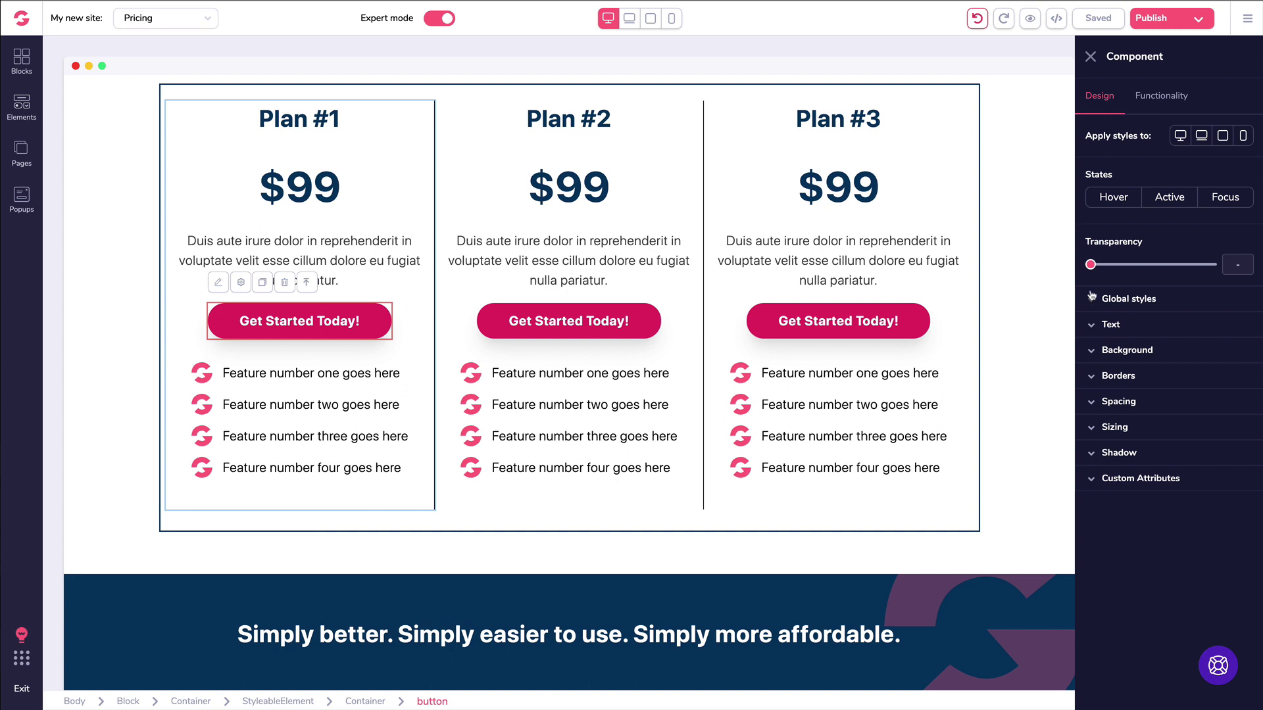
Step: Give Plan #1's button black text and a yellow background
left_click(1108, 325)
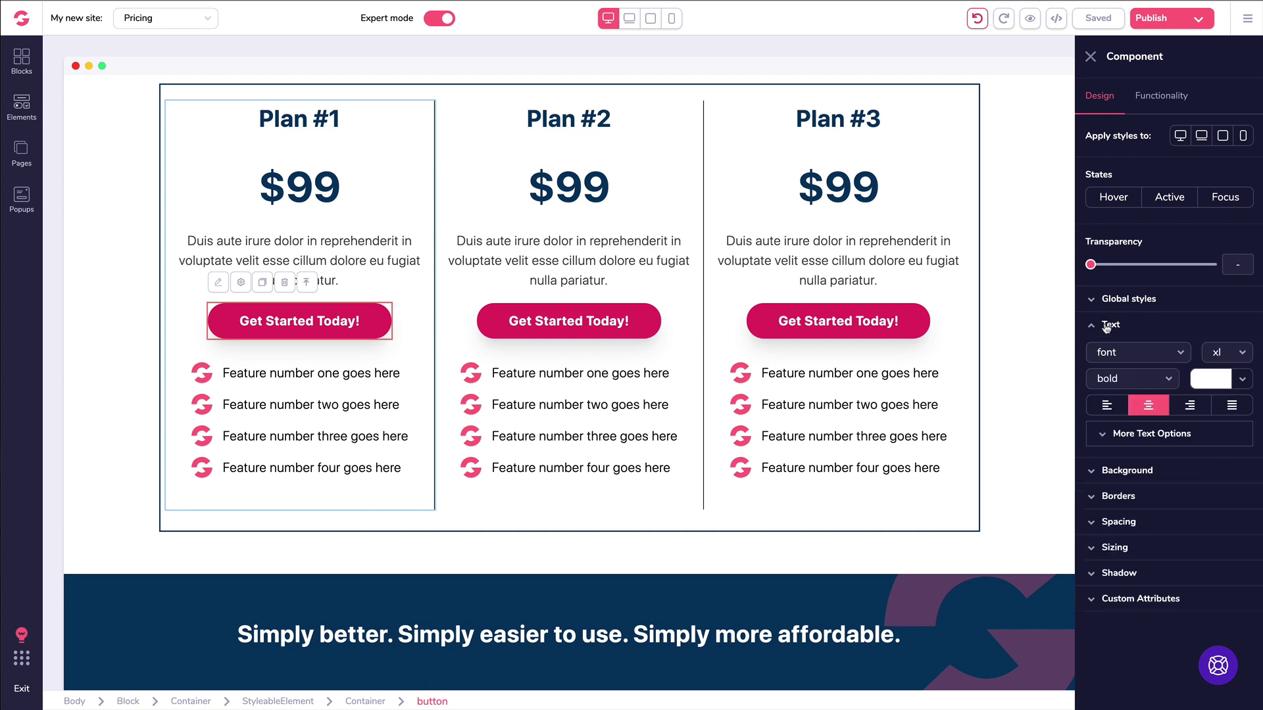
left_click(1197, 376)
left_click(1124, 452)
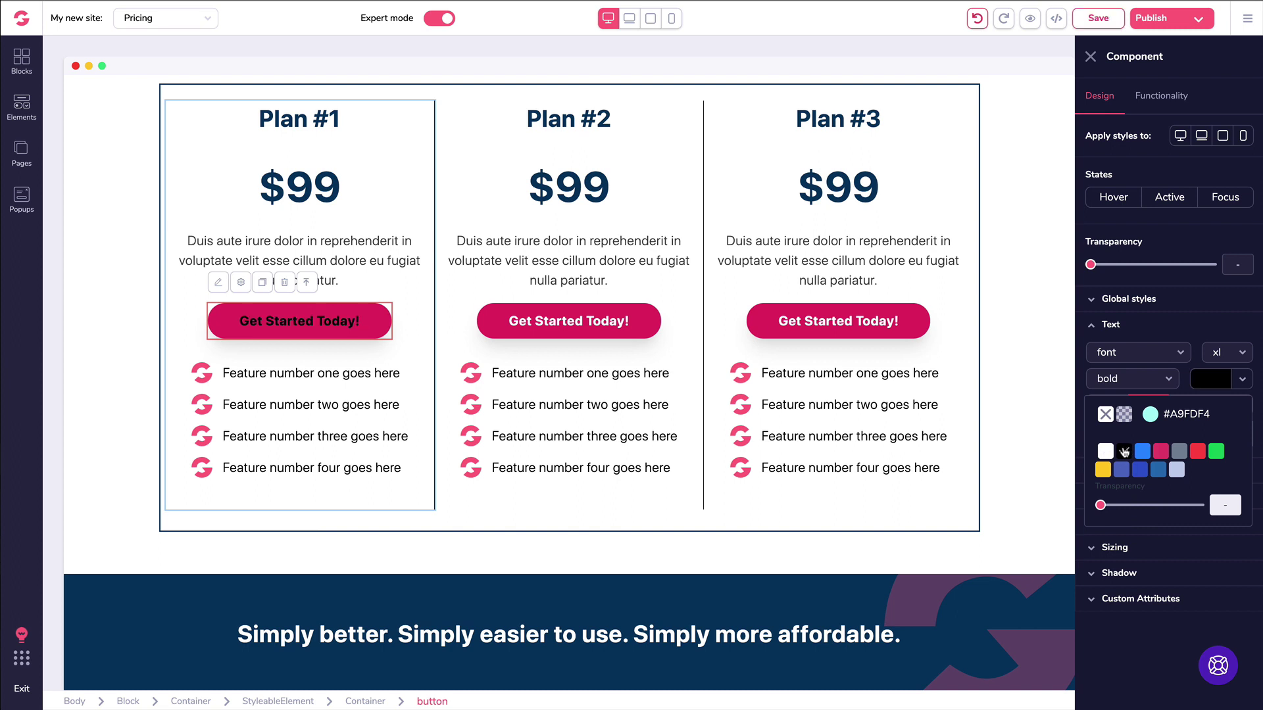
left_click(1098, 326)
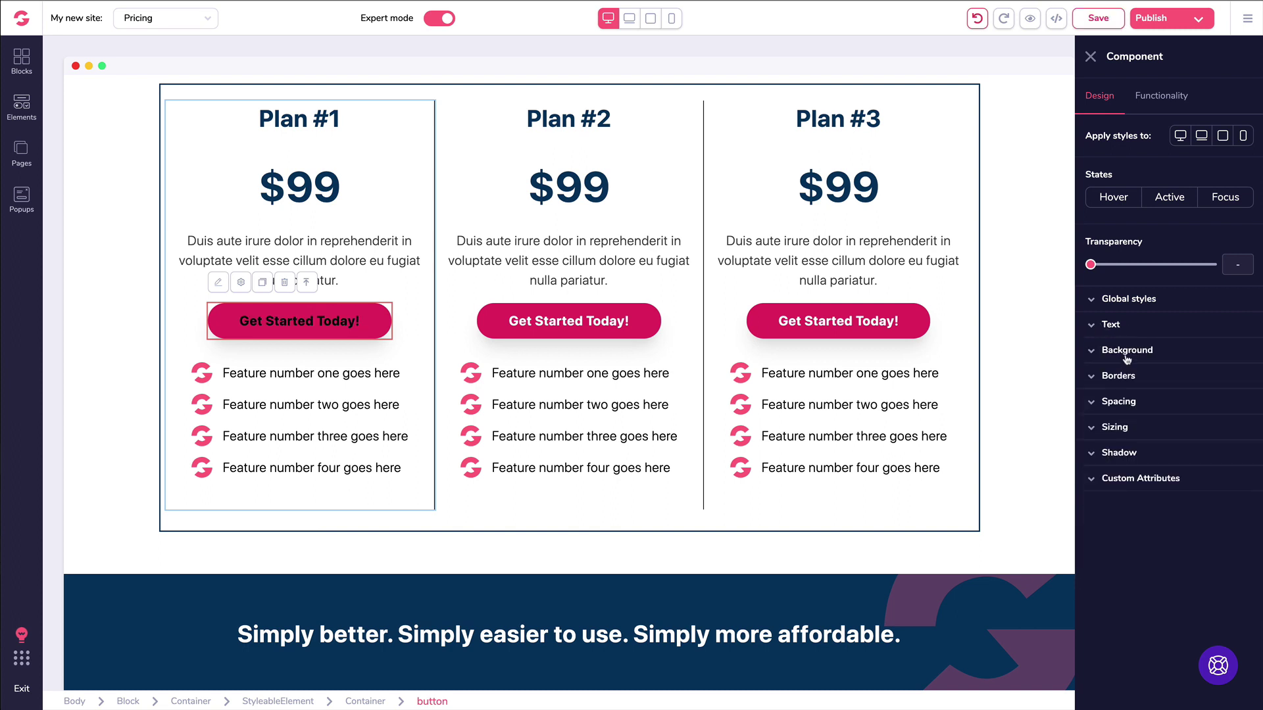
left_click(1142, 358)
left_click(1224, 381)
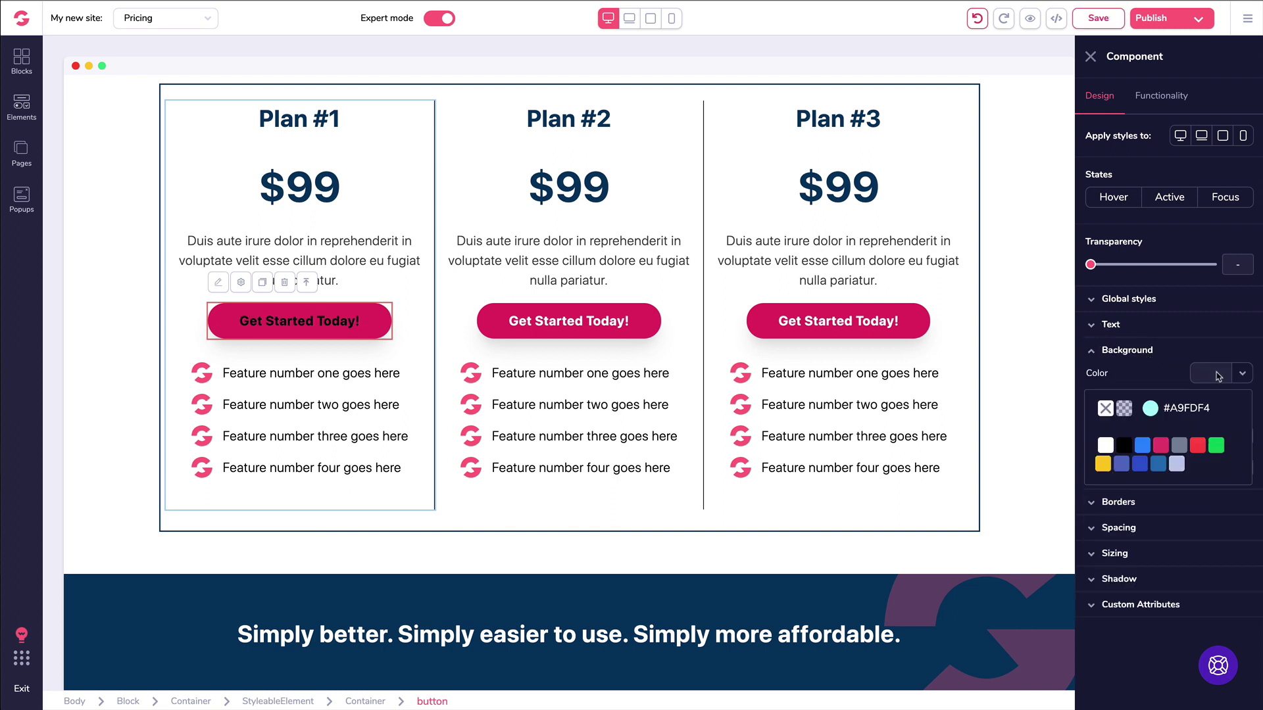
left_click(1103, 464)
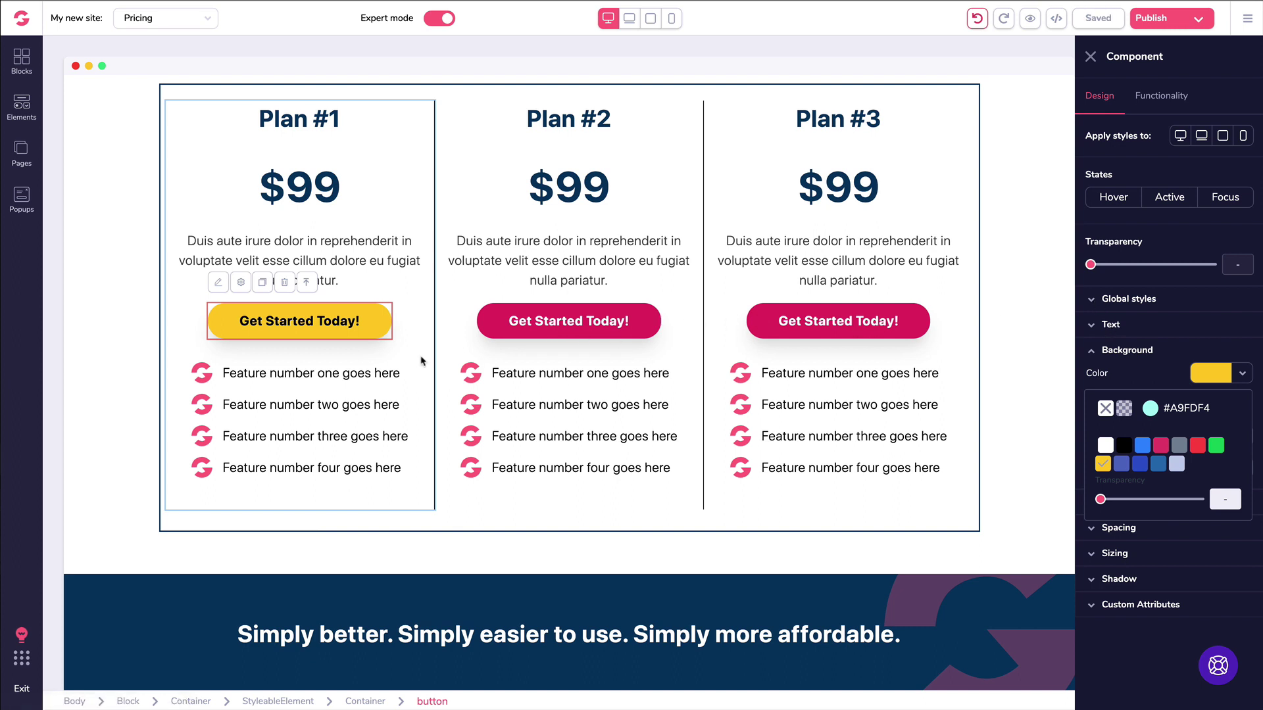
Step: Begin creating a new global style from the button's styling
left_click(1096, 300)
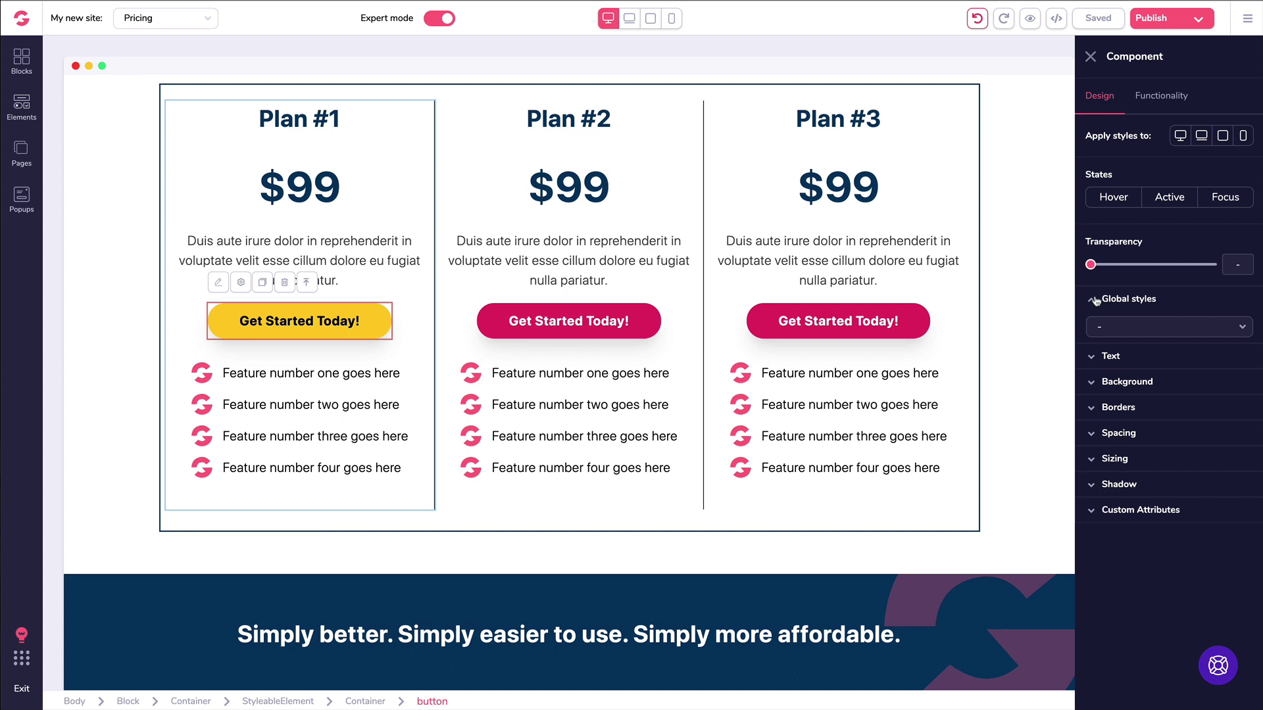
left_click(1135, 330)
left_click(1136, 343)
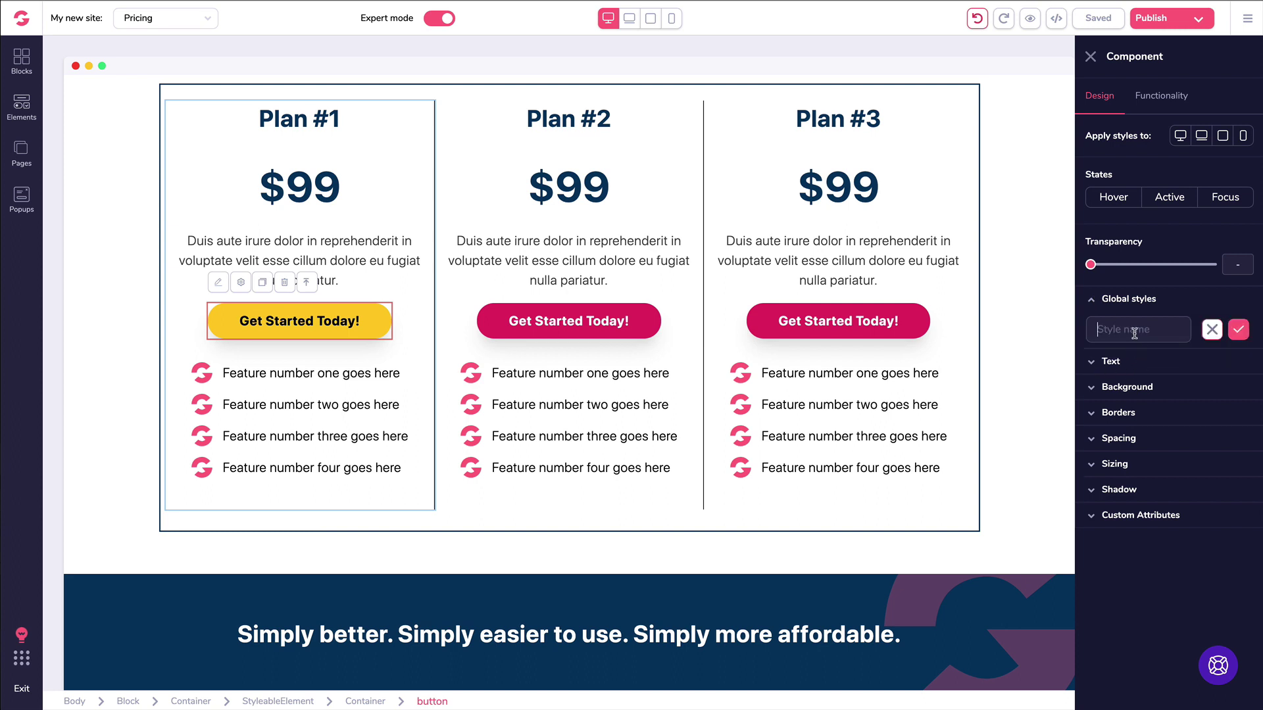
Step: Save the global style as 'Yellow Black Button' and apply it to Plan #2's button
type("Y")
type("ellow Black Button")
left_click(1239, 329)
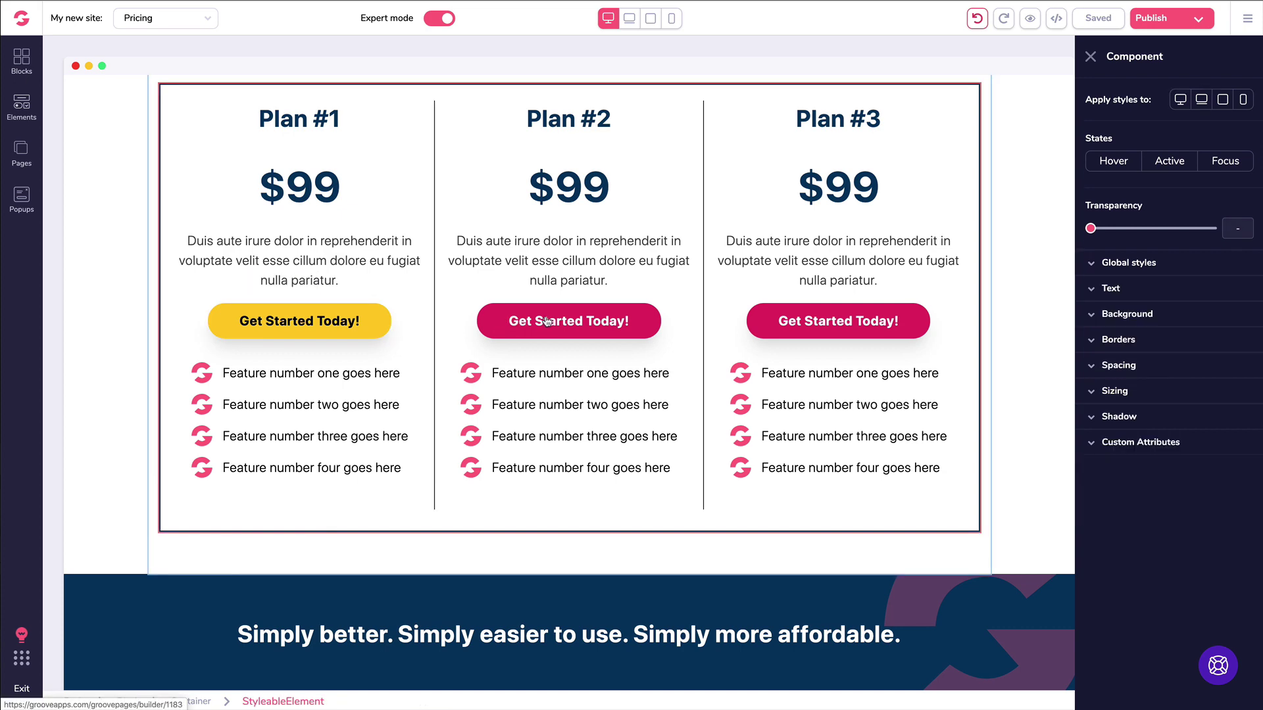
left_click(518, 322)
left_click(1131, 299)
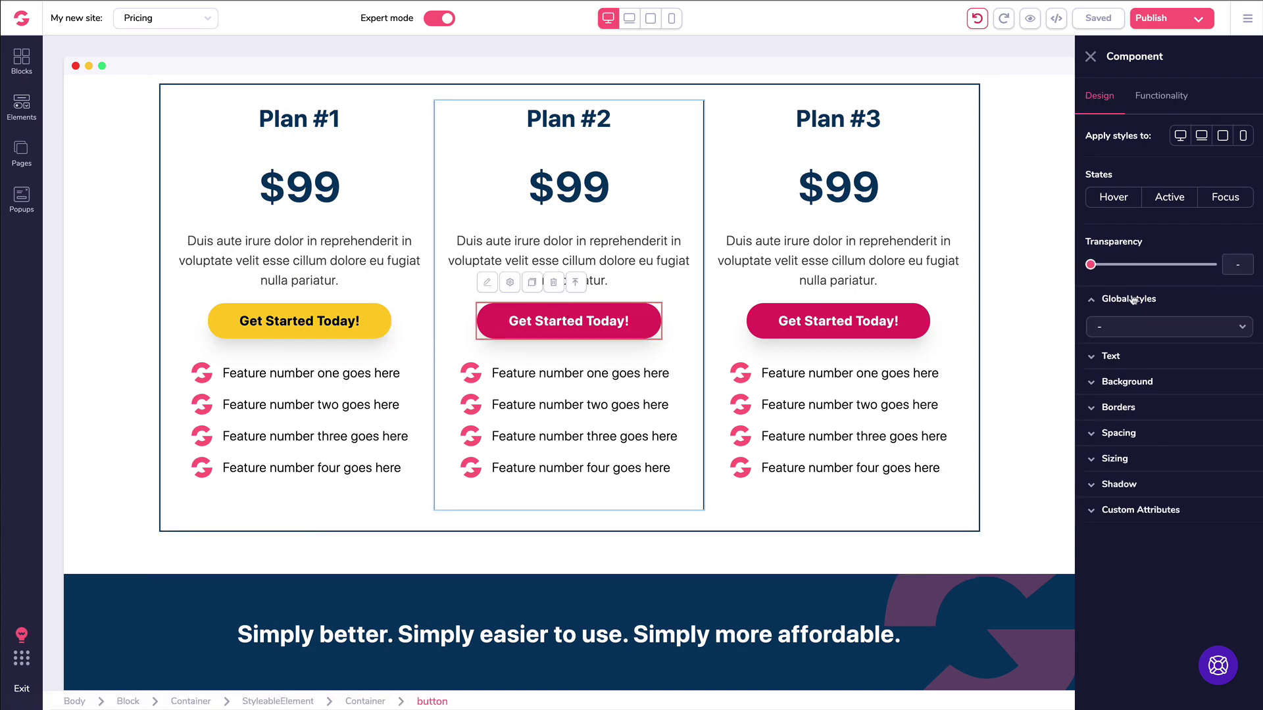
left_click(1140, 330)
left_click(1141, 381)
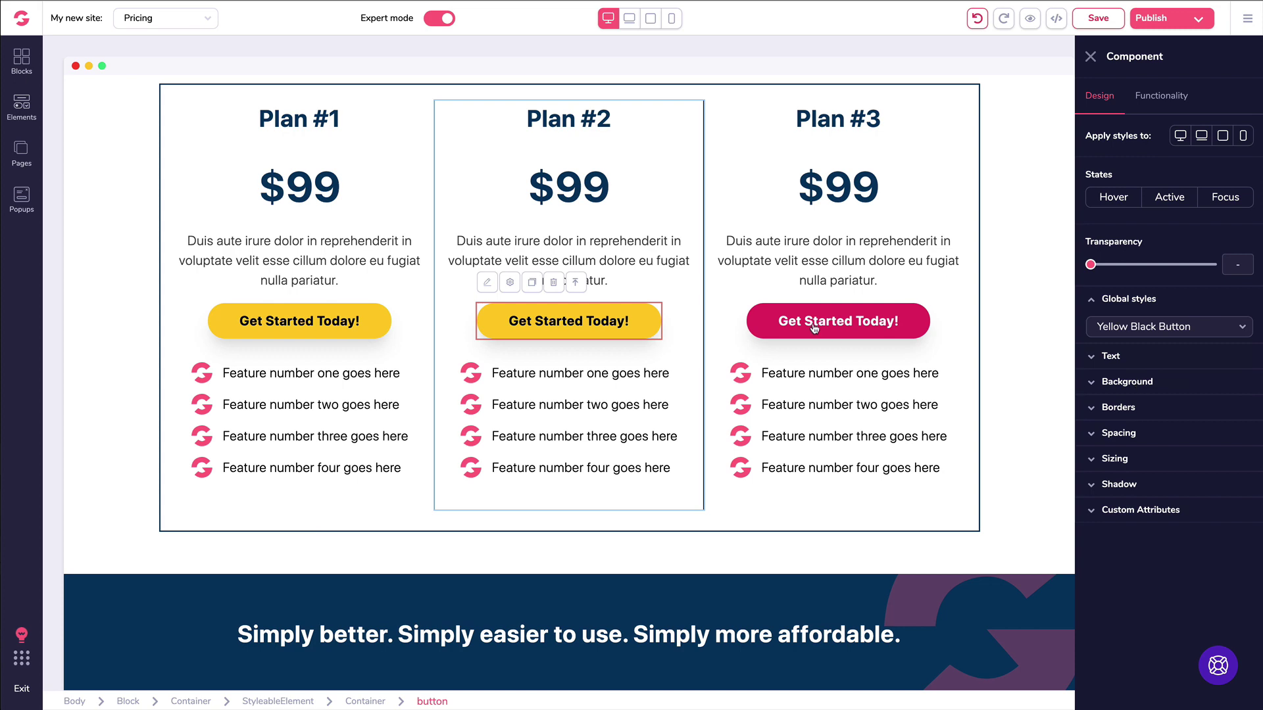
Step: Apply the Yellow Black Button global style to Plan #3's Get Started Today! button
left_click(811, 320)
left_click(813, 319)
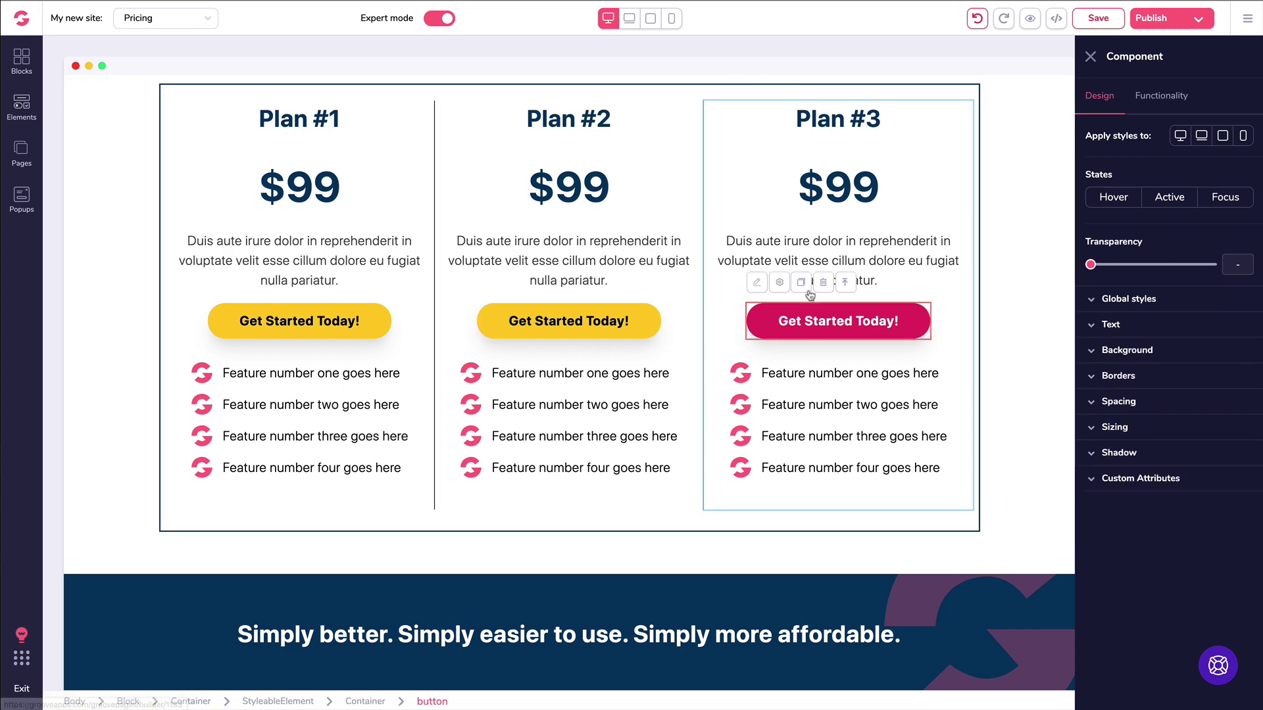
left_click(1112, 300)
left_click(1116, 325)
left_click(1128, 383)
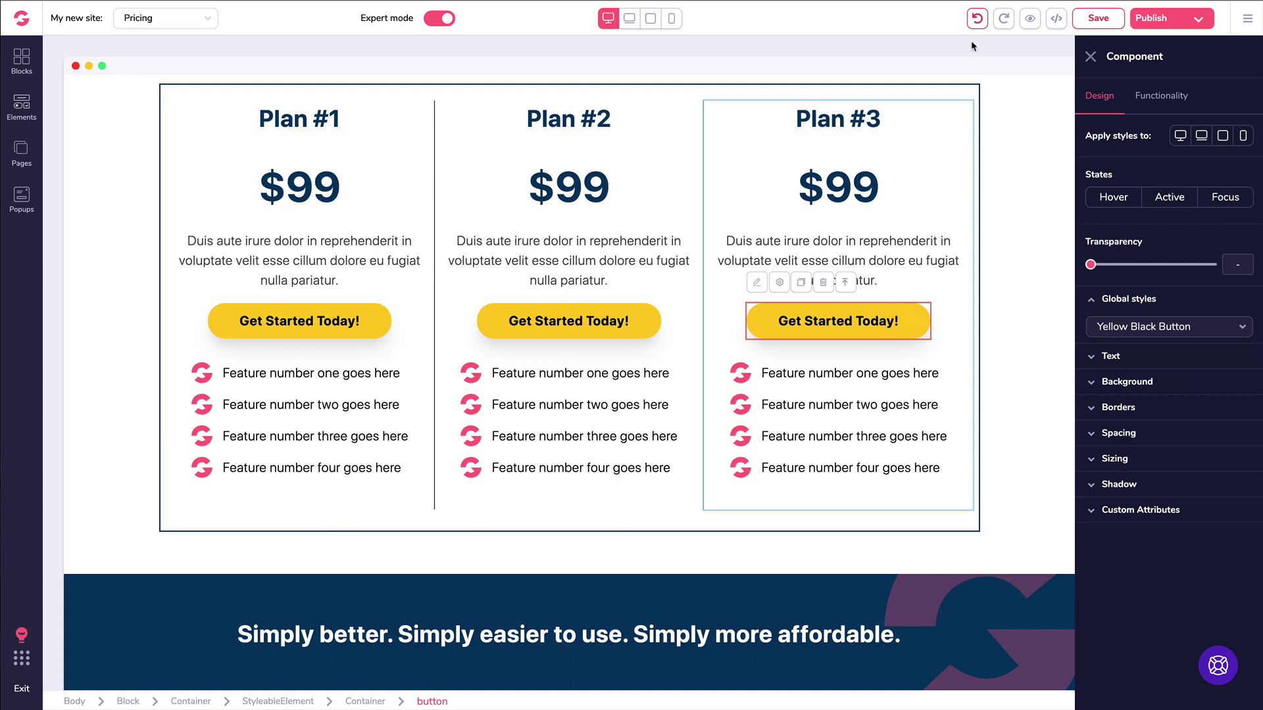
Step: Undo the recent button style edits until all three plan buttons are magenta again
left_click(978, 19)
left_click(977, 19)
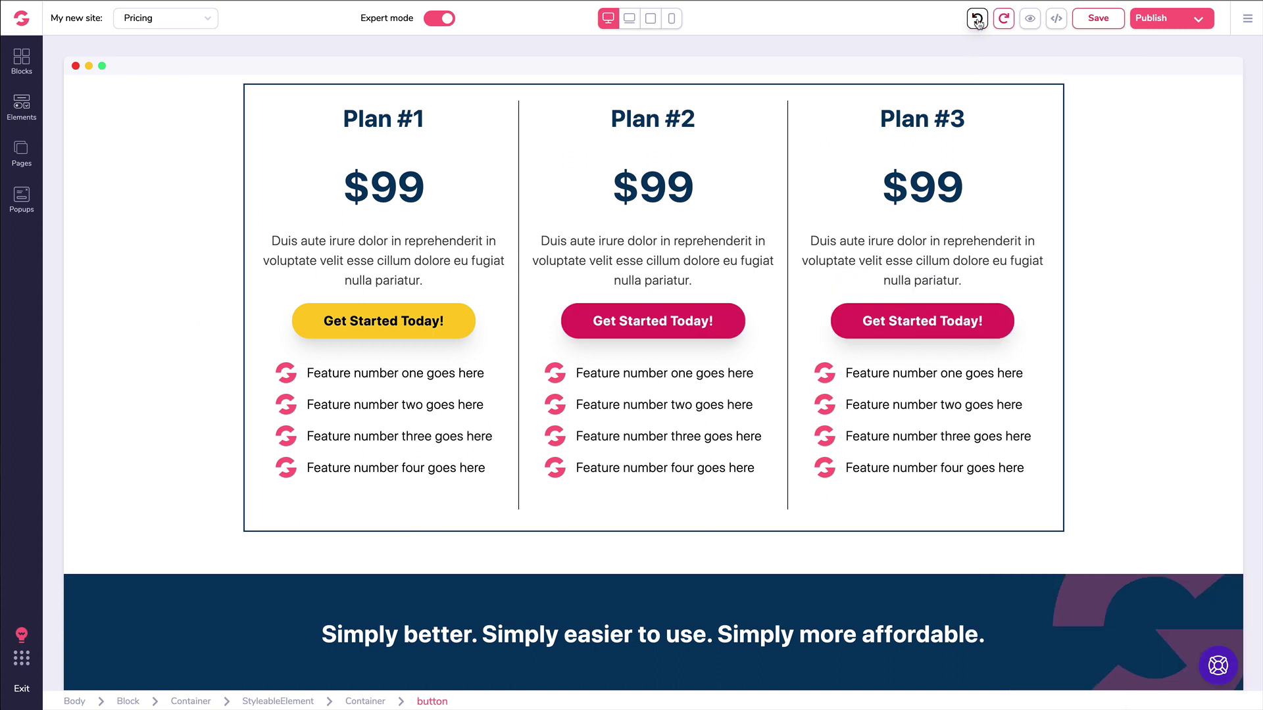
left_click(977, 19)
left_click(979, 20)
left_click(978, 20)
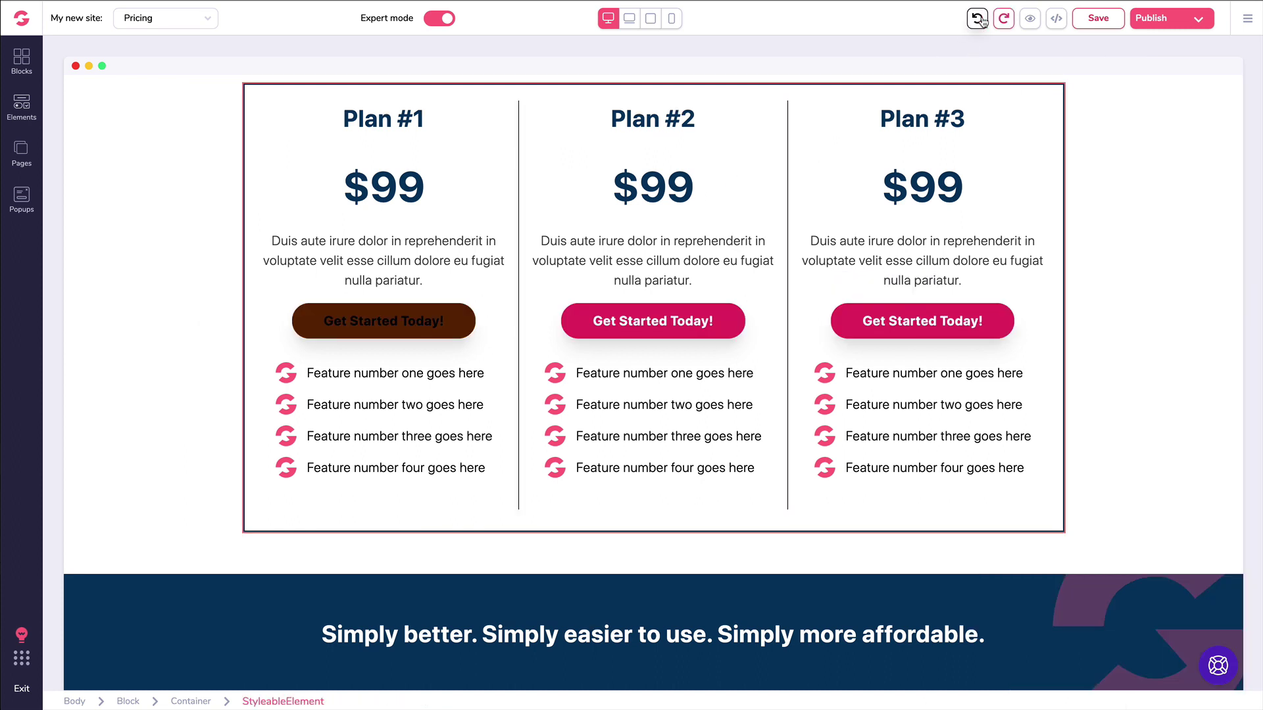
left_click(979, 19)
left_click(978, 19)
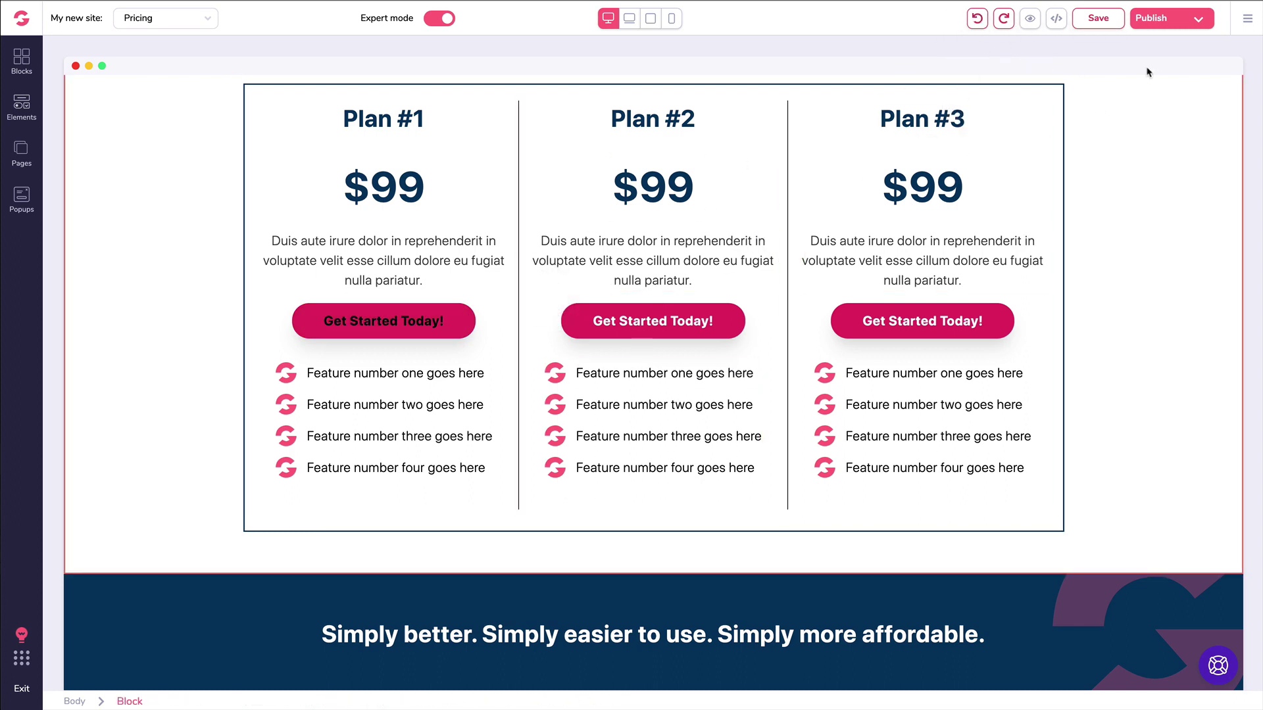
Step: Look through the page's revision history and cancel without restoring any revision
left_click(1248, 26)
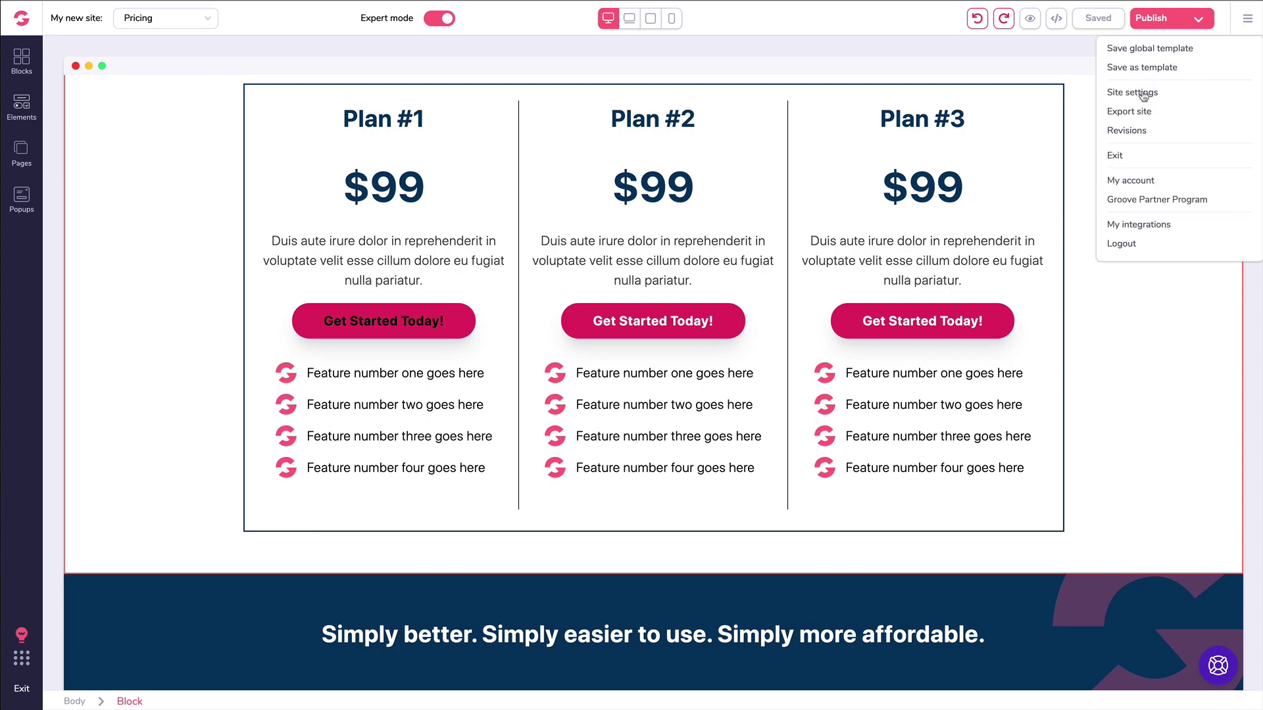
left_click(1131, 129)
scroll(99, 174, "down", 2)
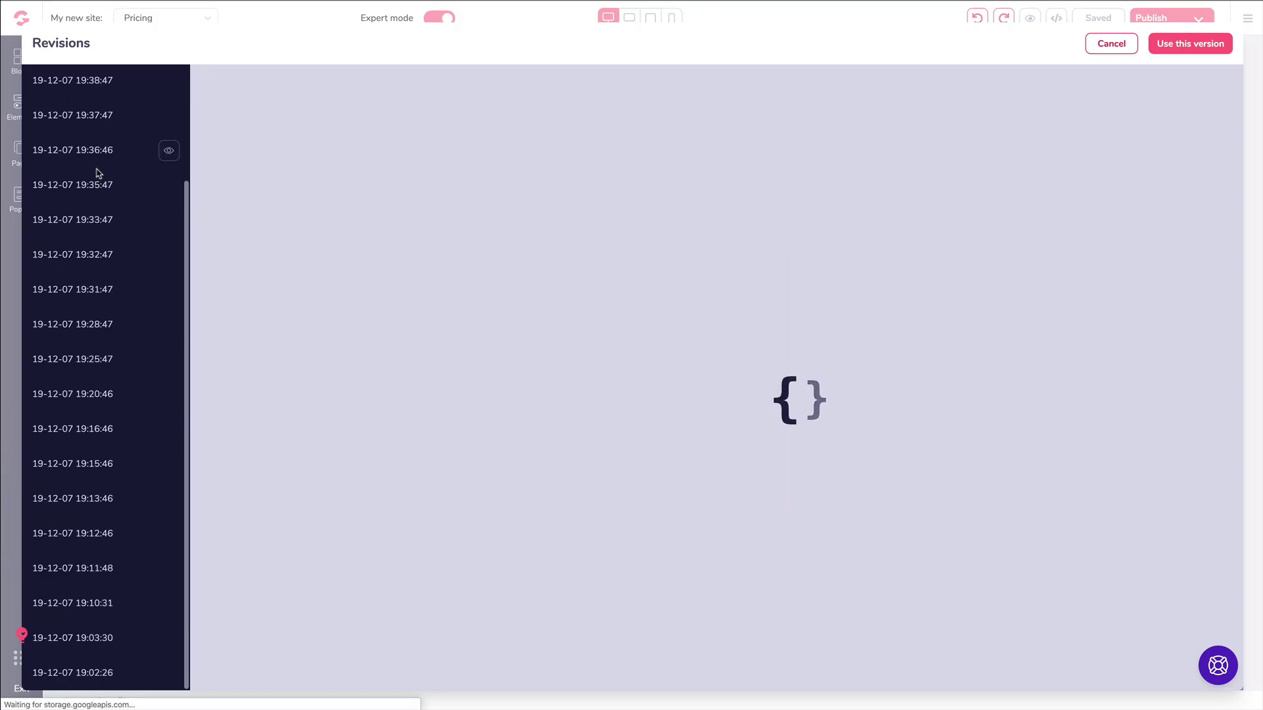
scroll(99, 174, "up", 2)
scroll(97, 174, "down", 3)
scroll(98, 175, "up", 3)
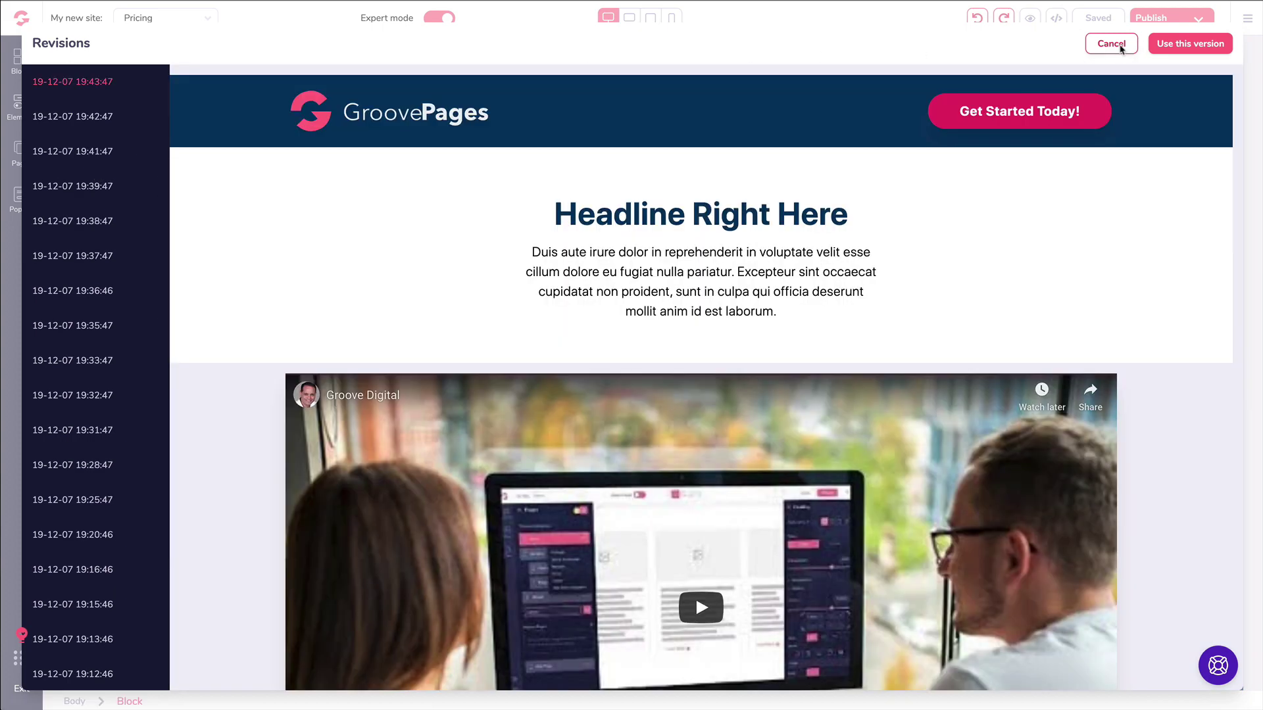
left_click(1112, 43)
left_click(153, 209)
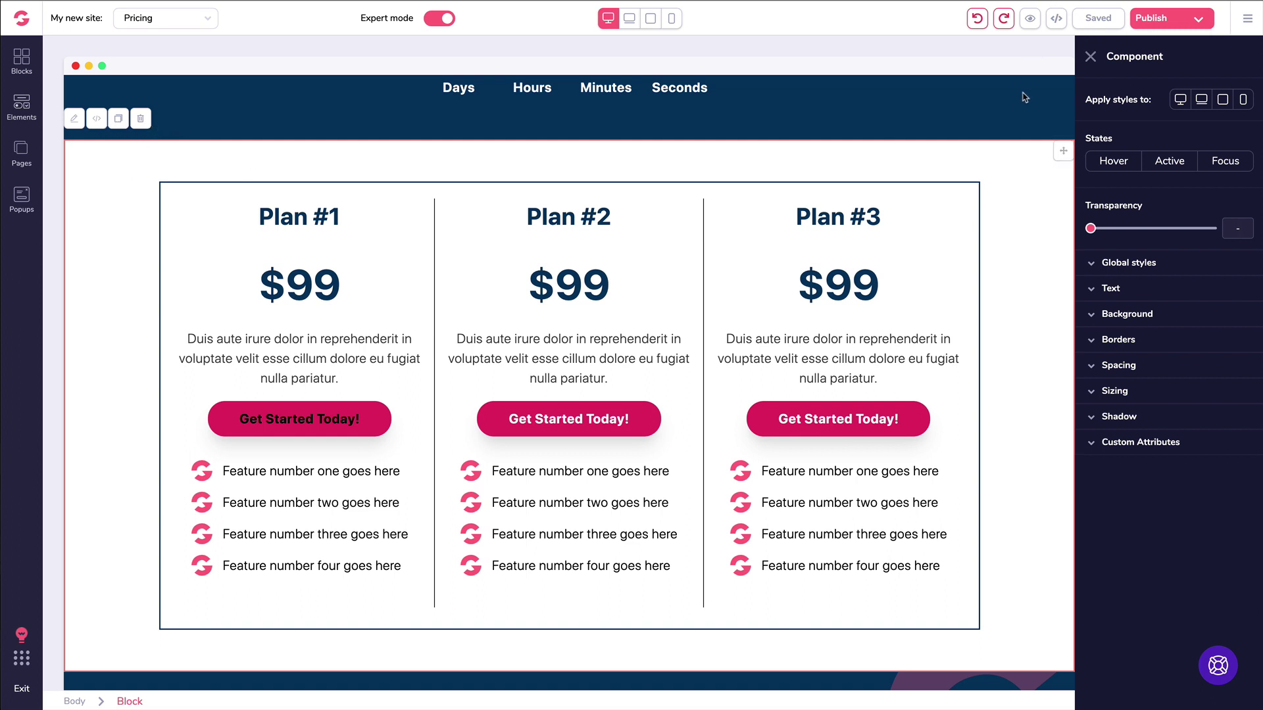
left_click(1247, 18)
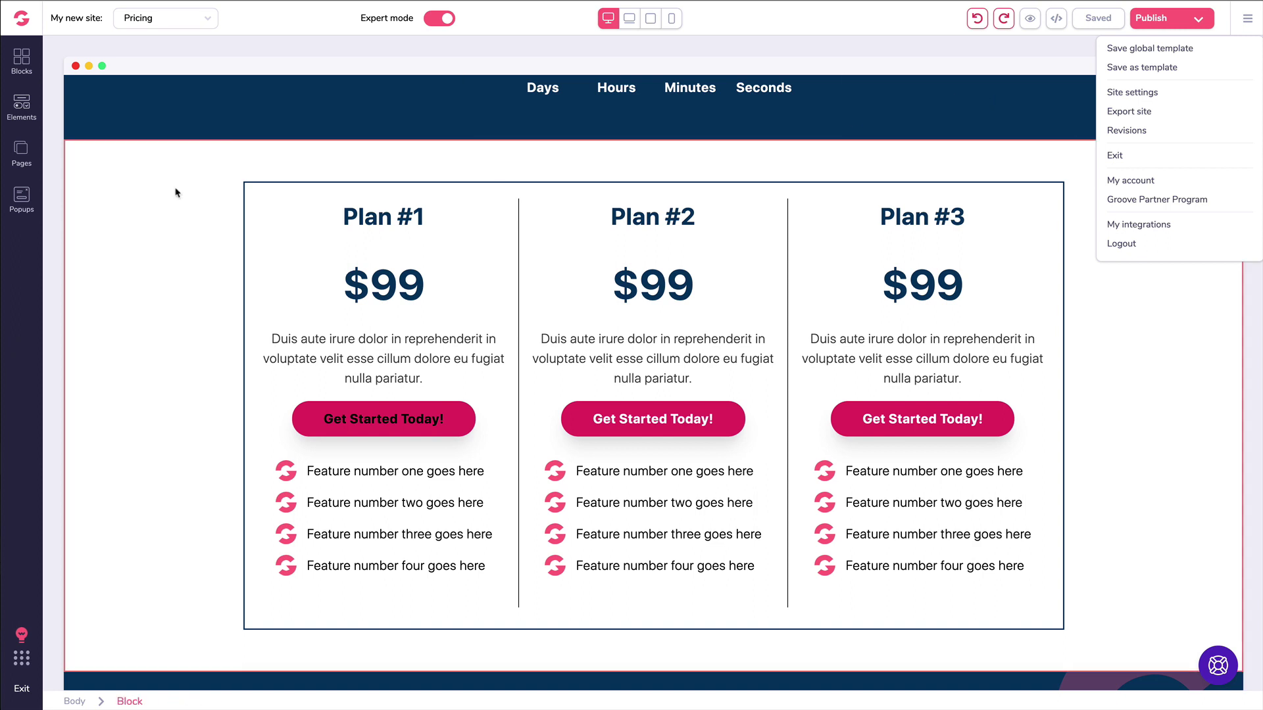
left_click(100, 164)
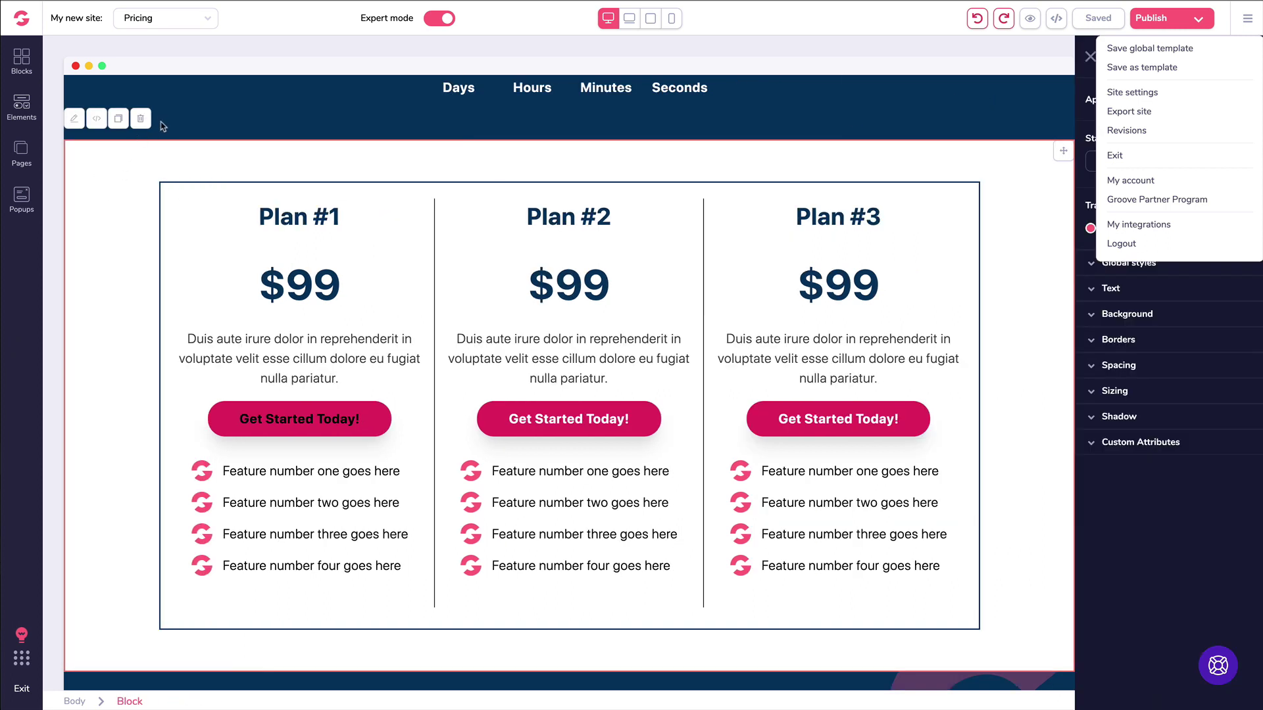
left_click(22, 66)
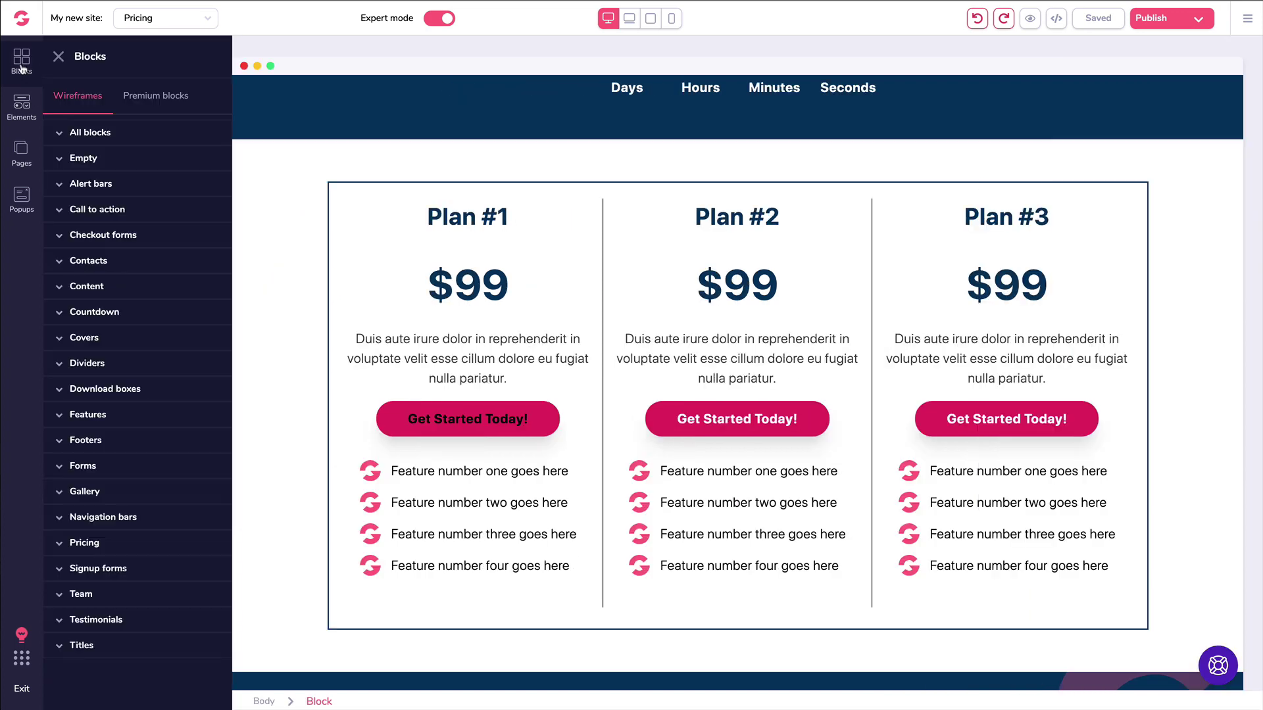
left_click(98, 134)
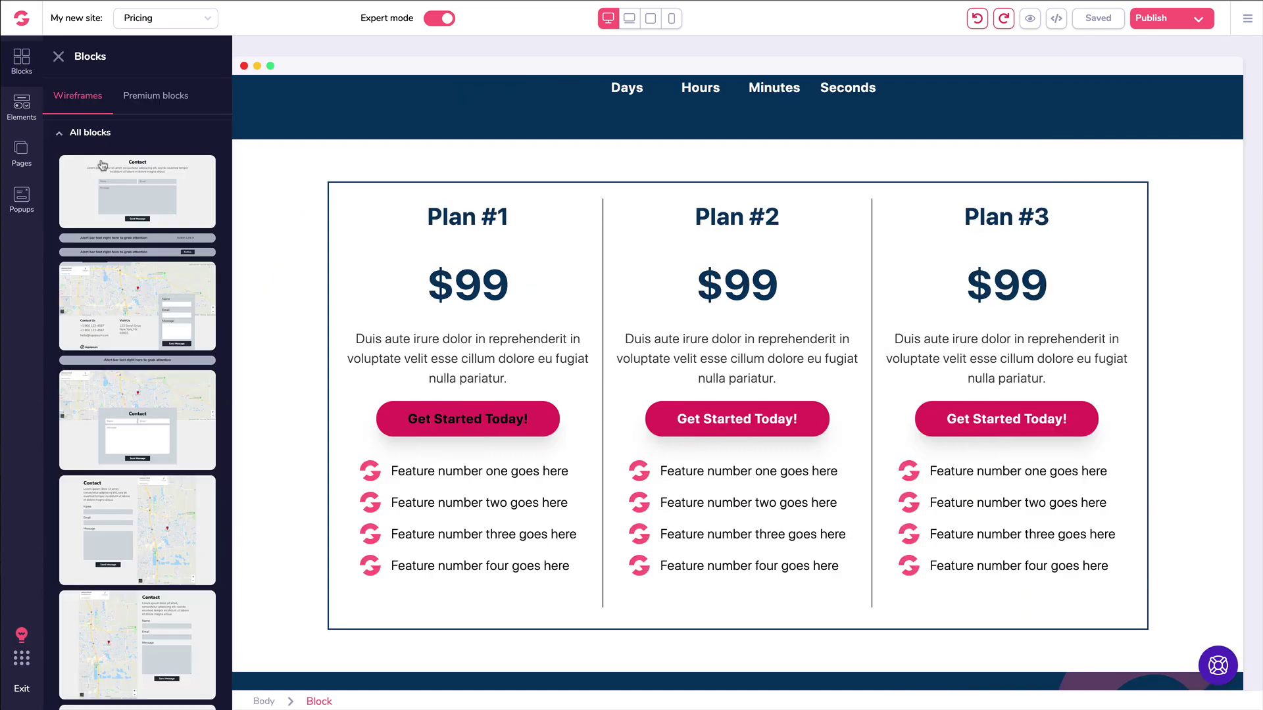
left_click(62, 133)
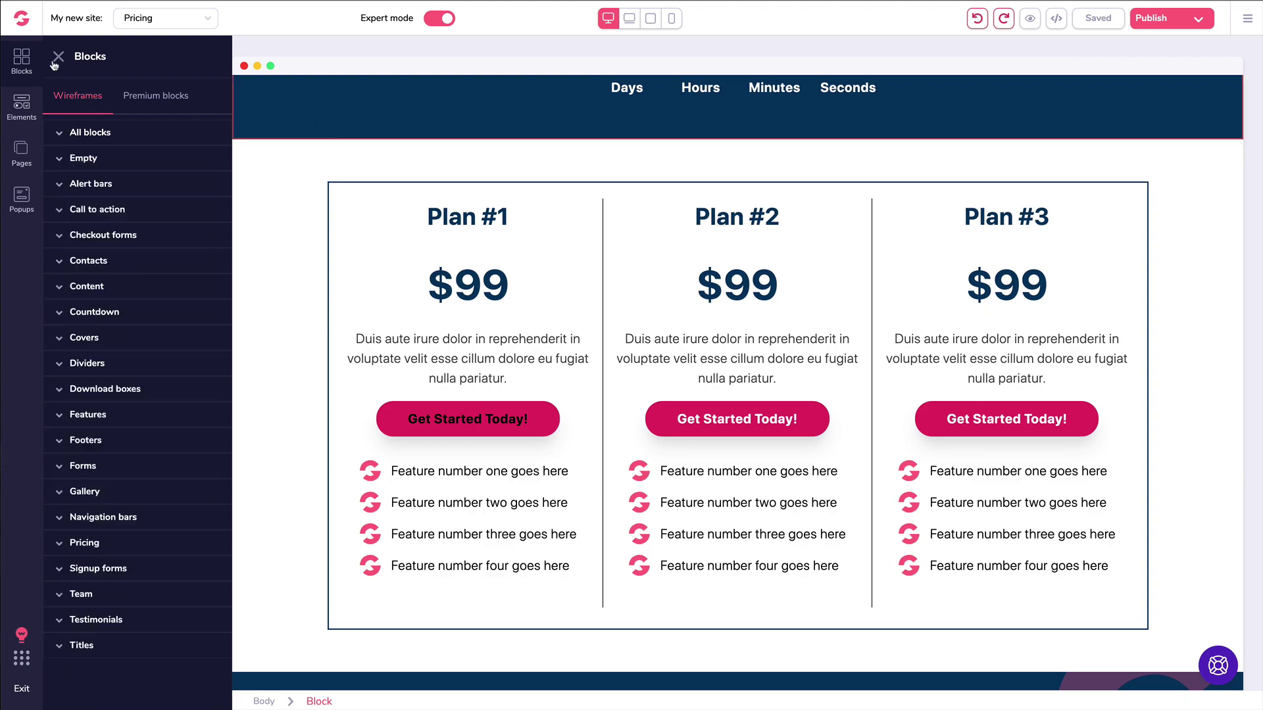
left_click(58, 57)
scroll(336, 213, "down", 15)
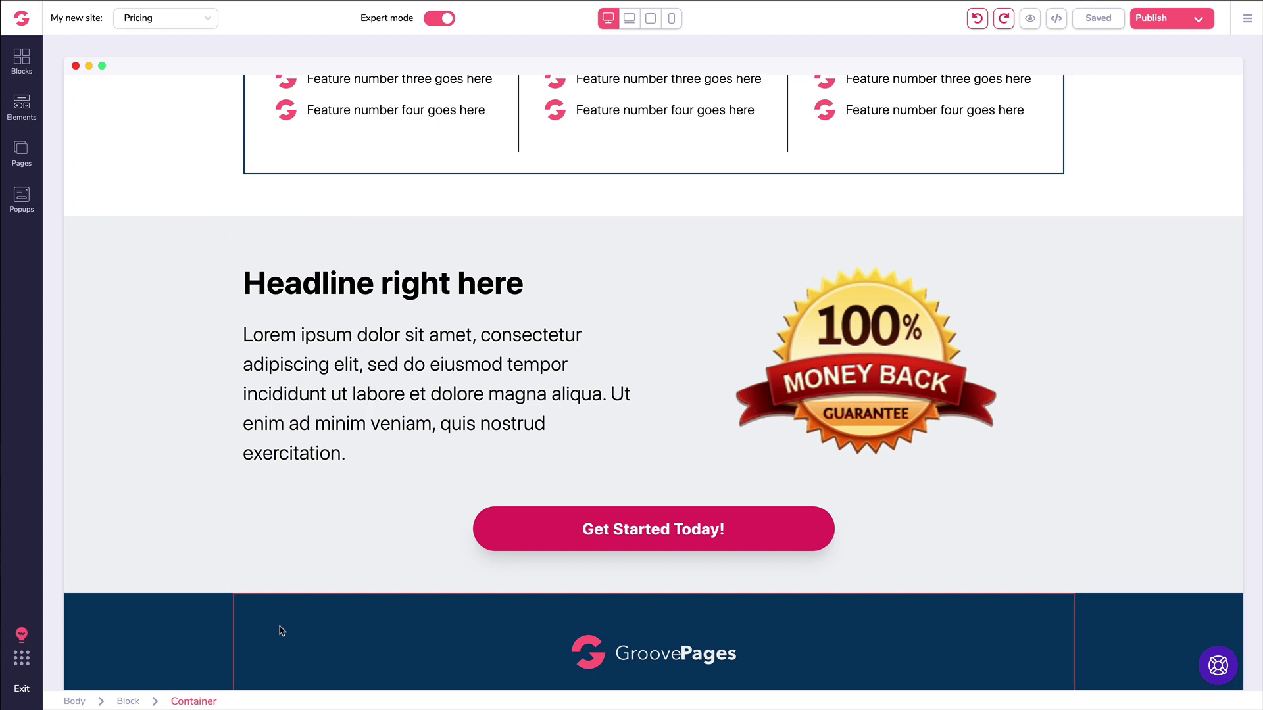
left_click(22, 63)
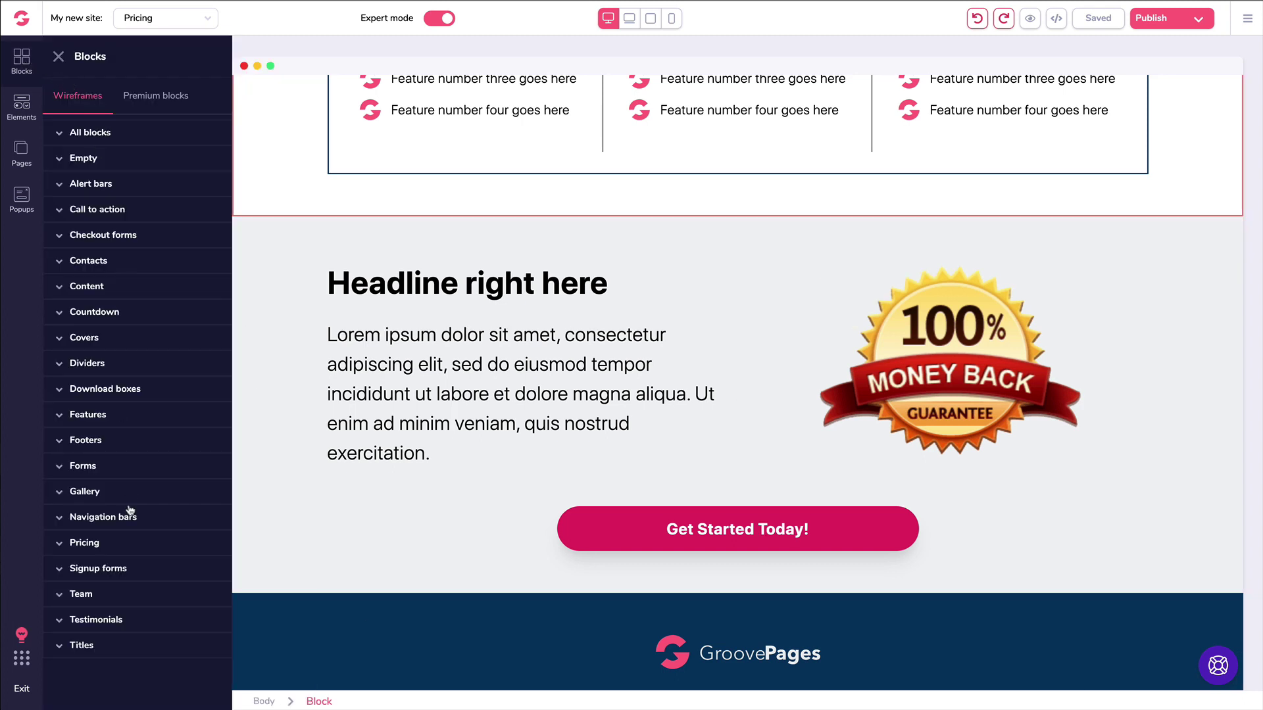
left_click(86, 441)
scroll(166, 415, "down", 2)
scroll(166, 415, "down", 1)
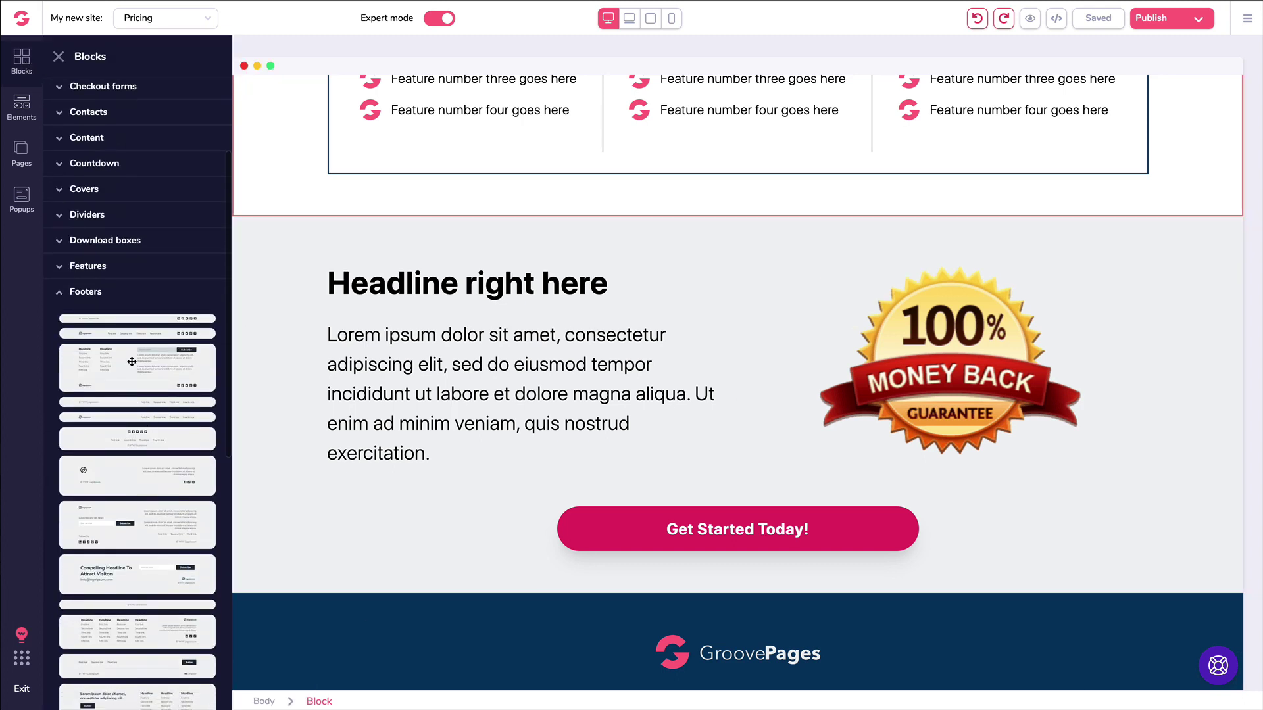
left_click_drag(131, 362, 471, 629)
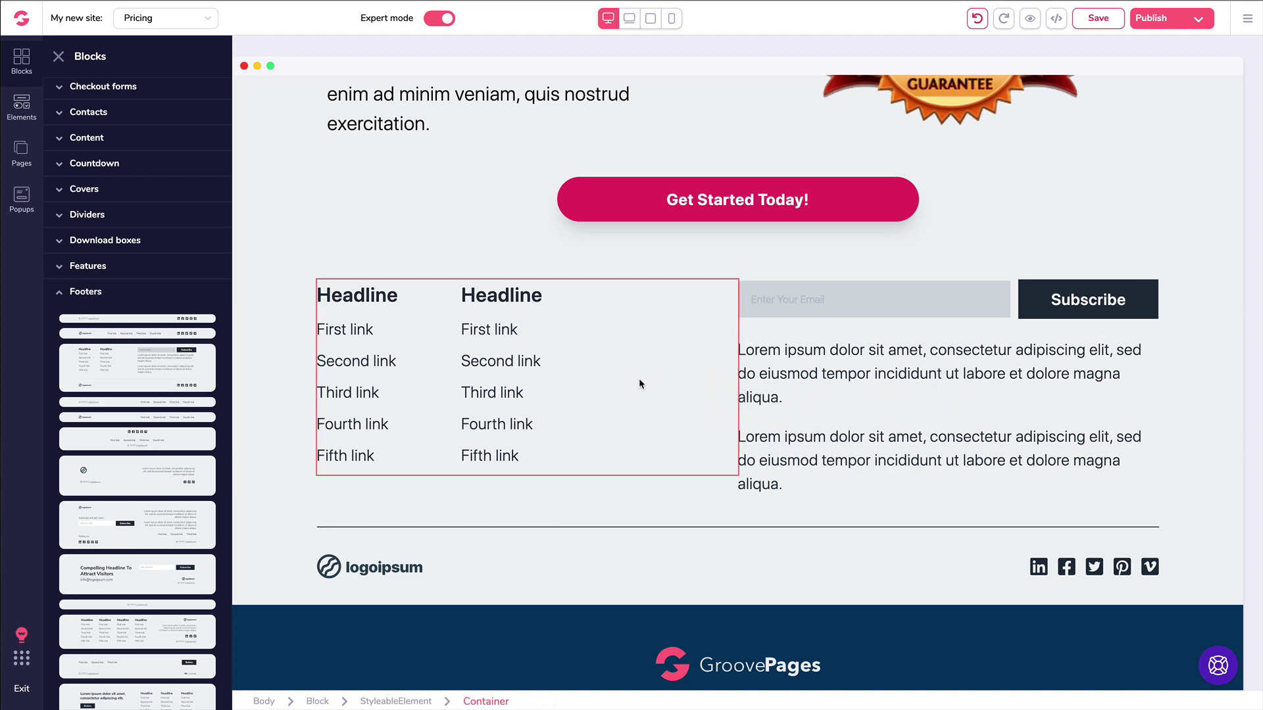
left_click(286, 326)
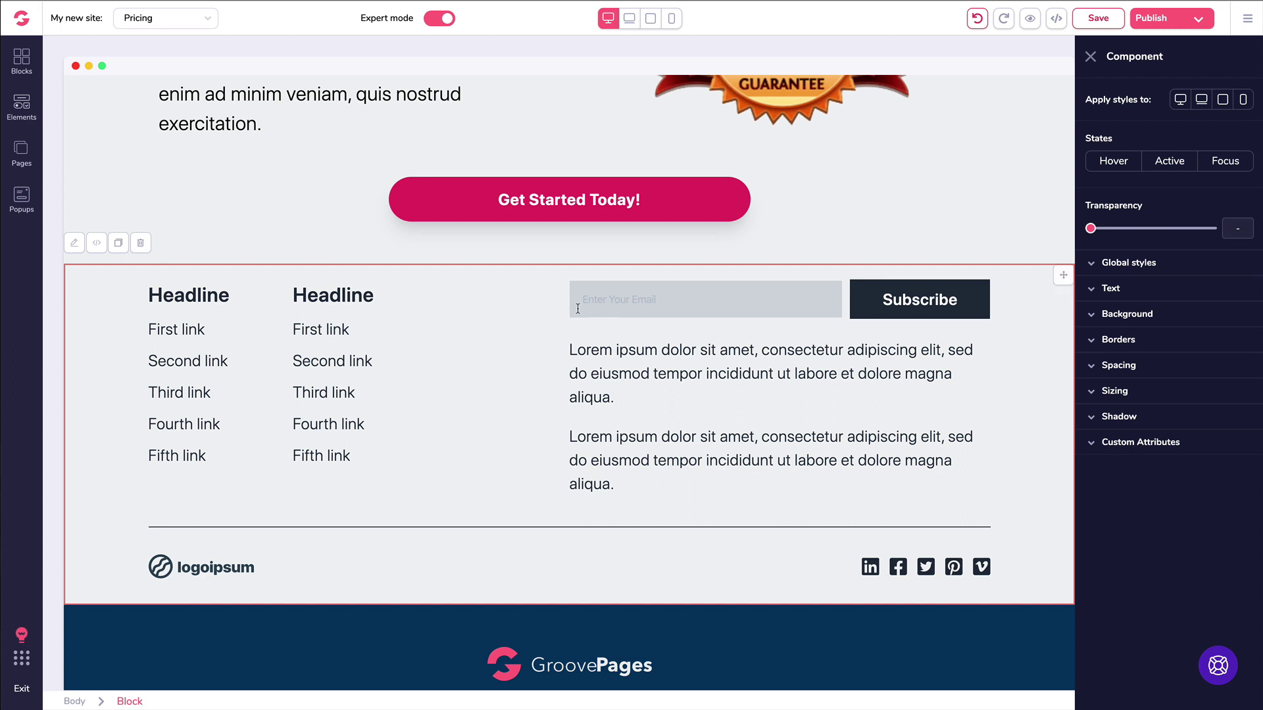
key("Delete")
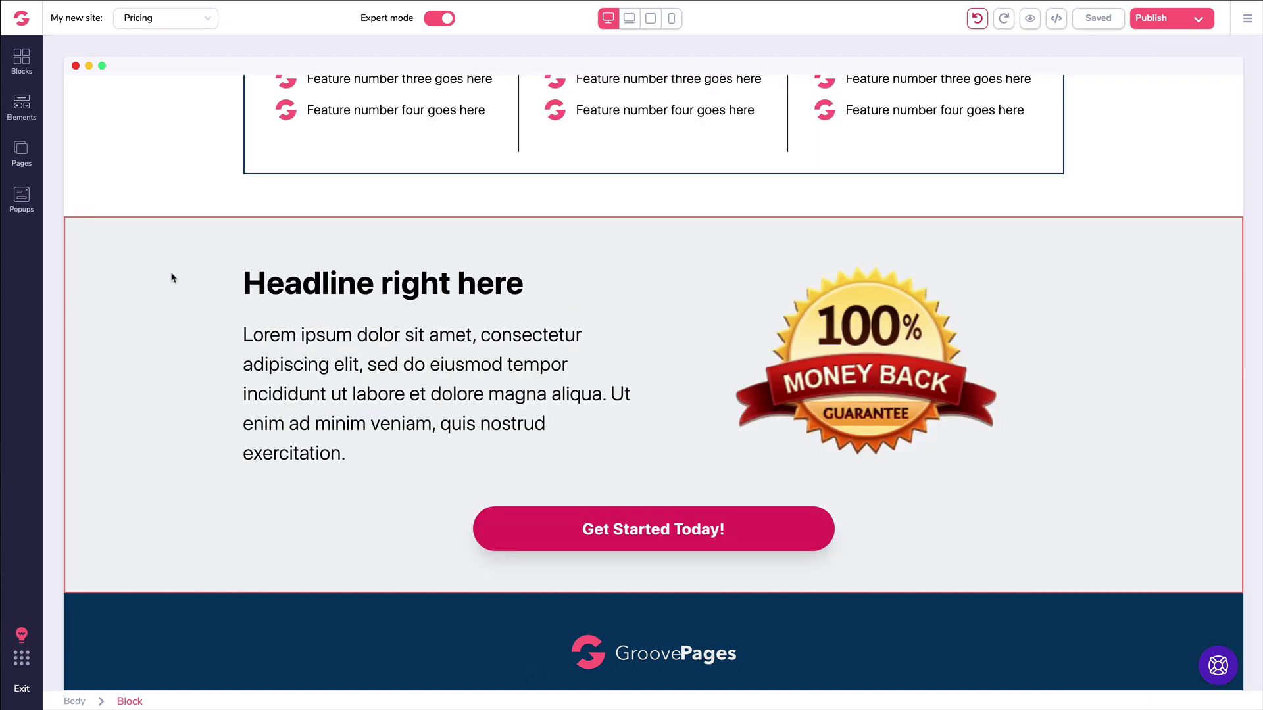
left_click(564, 538)
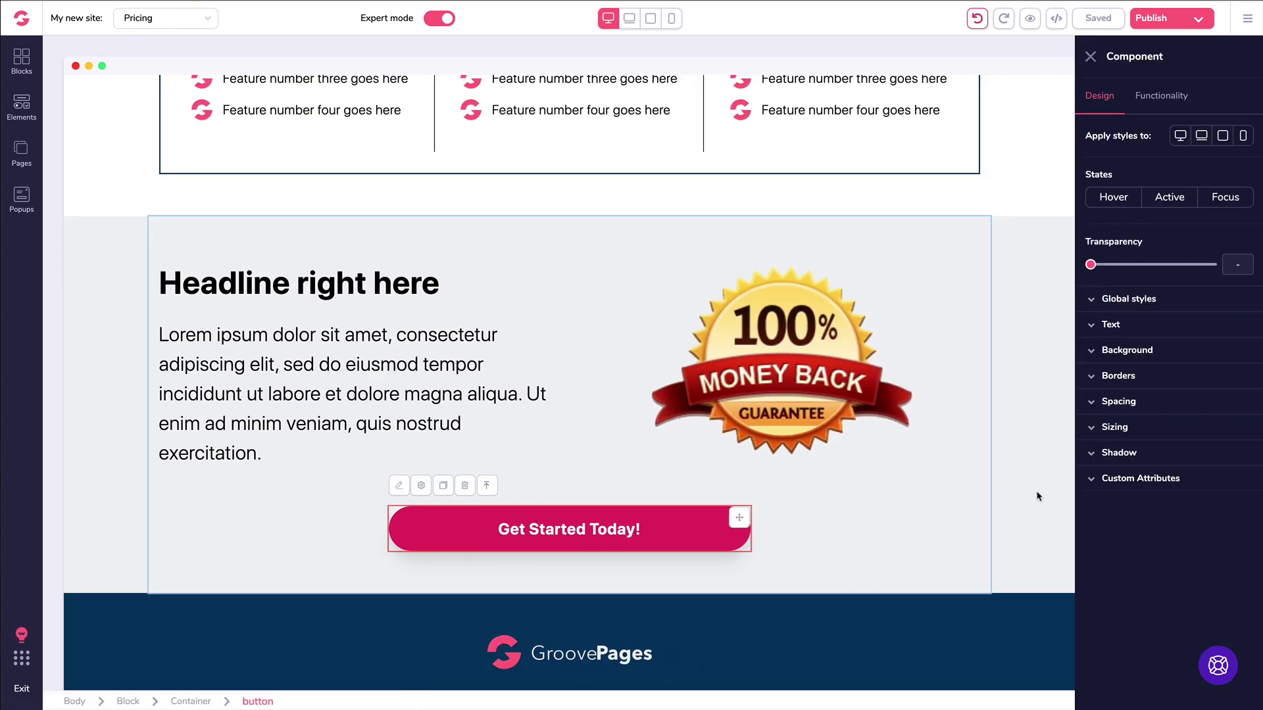
left_click(1095, 480)
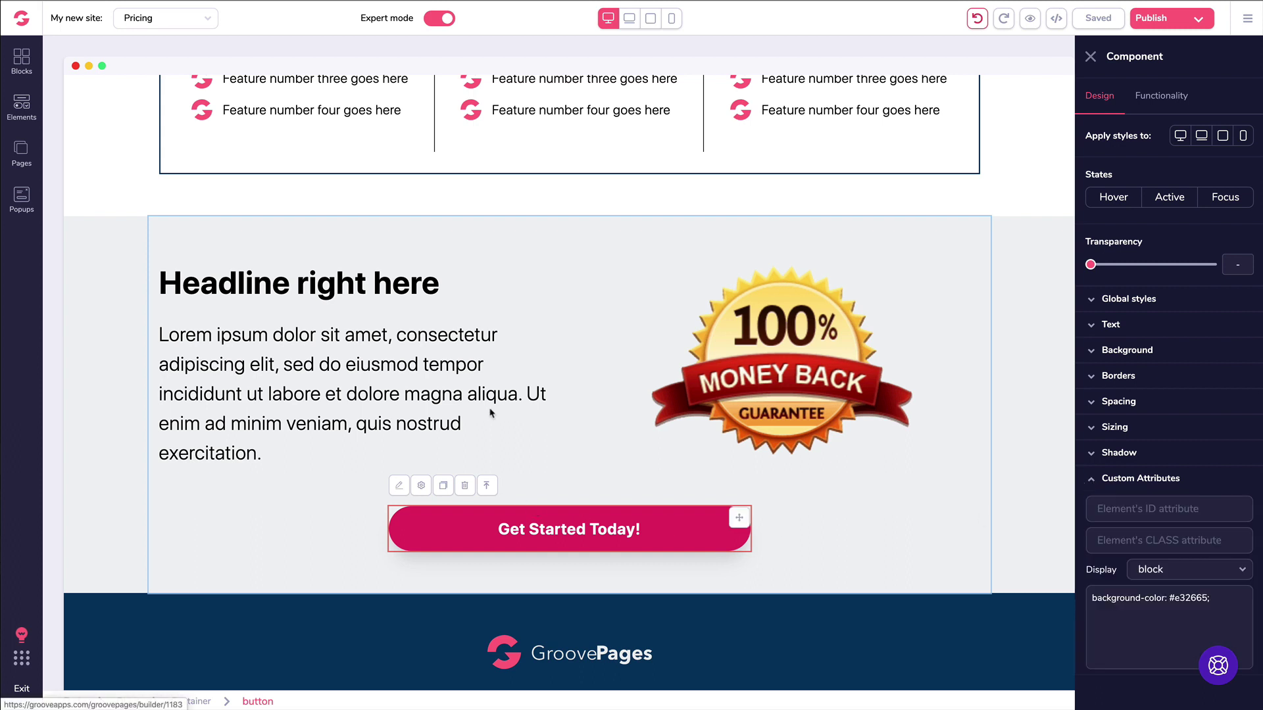
left_click(325, 254)
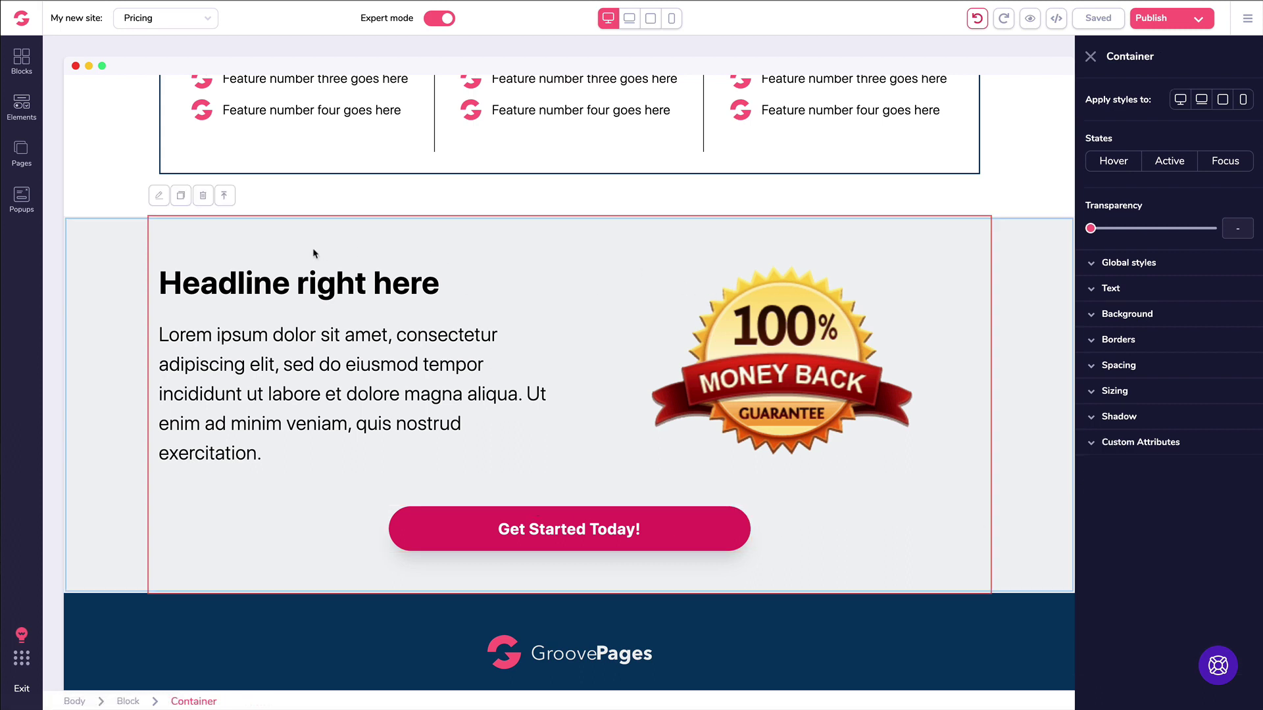
left_click(119, 270)
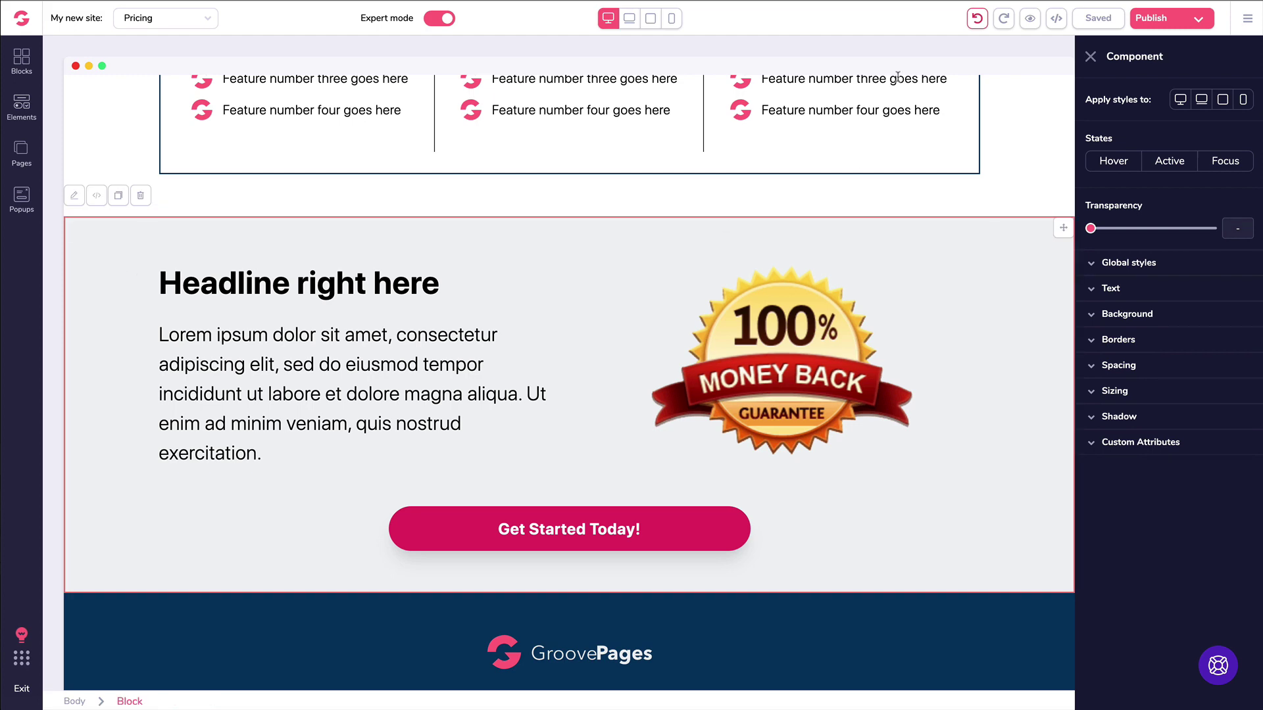
left_click(1056, 18)
scroll(944, 160, "down", 10)
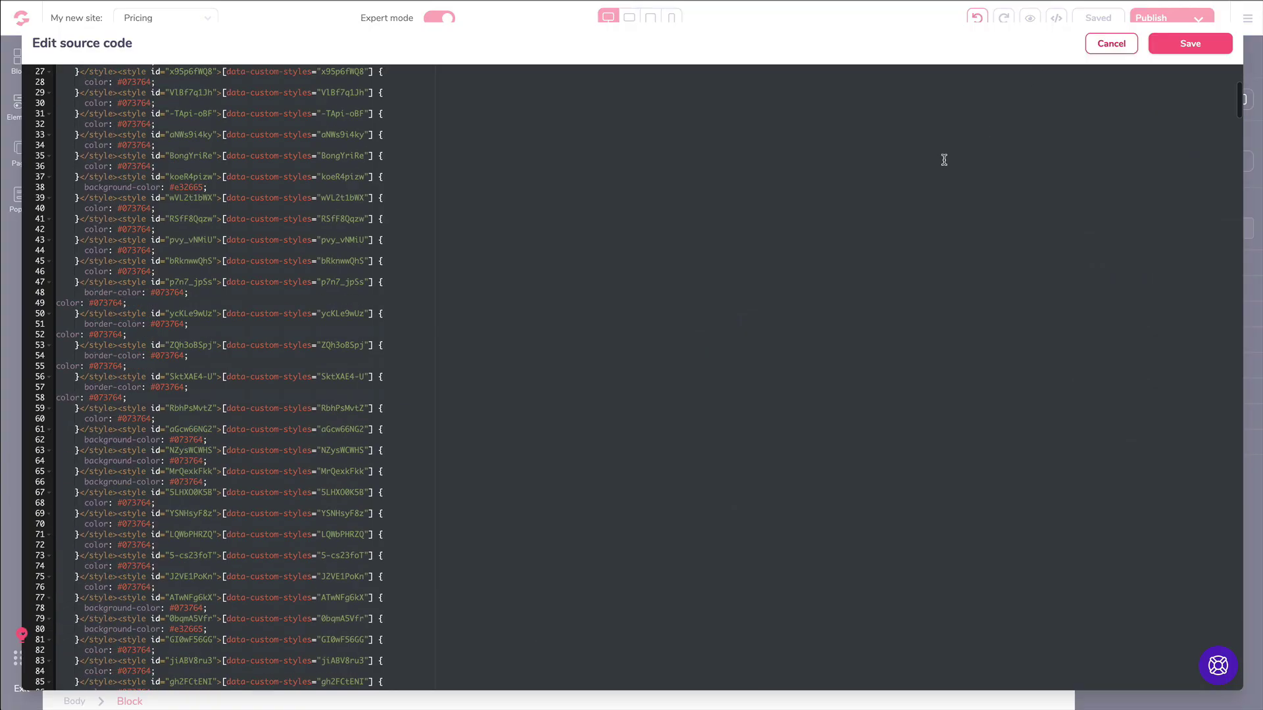
scroll(943, 160, "up", 10)
left_click(1111, 44)
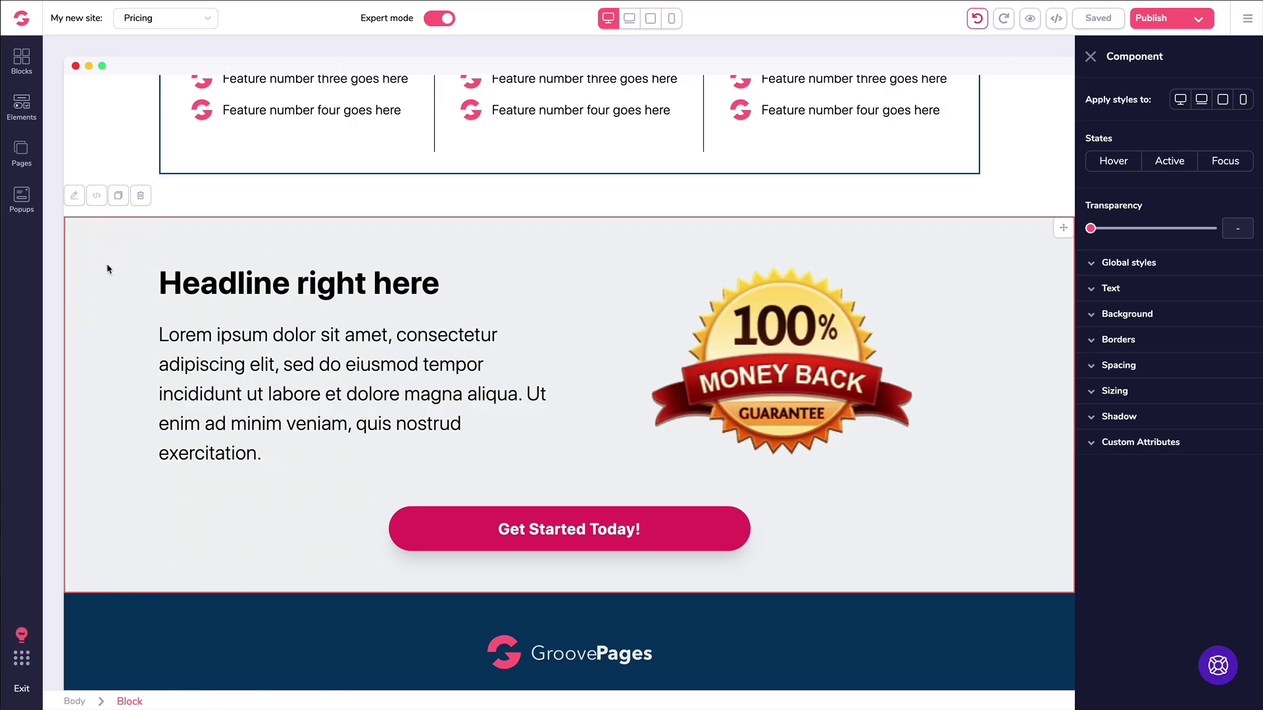
left_click(97, 195)
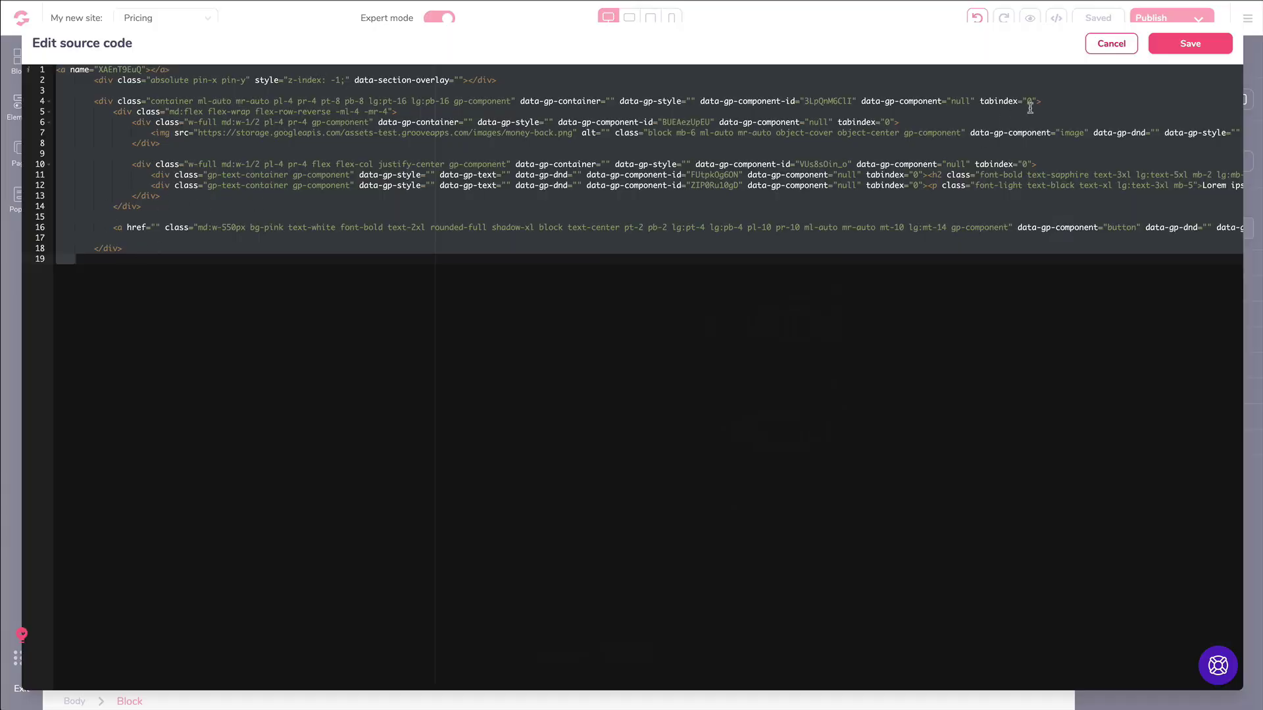
left_click(1111, 44)
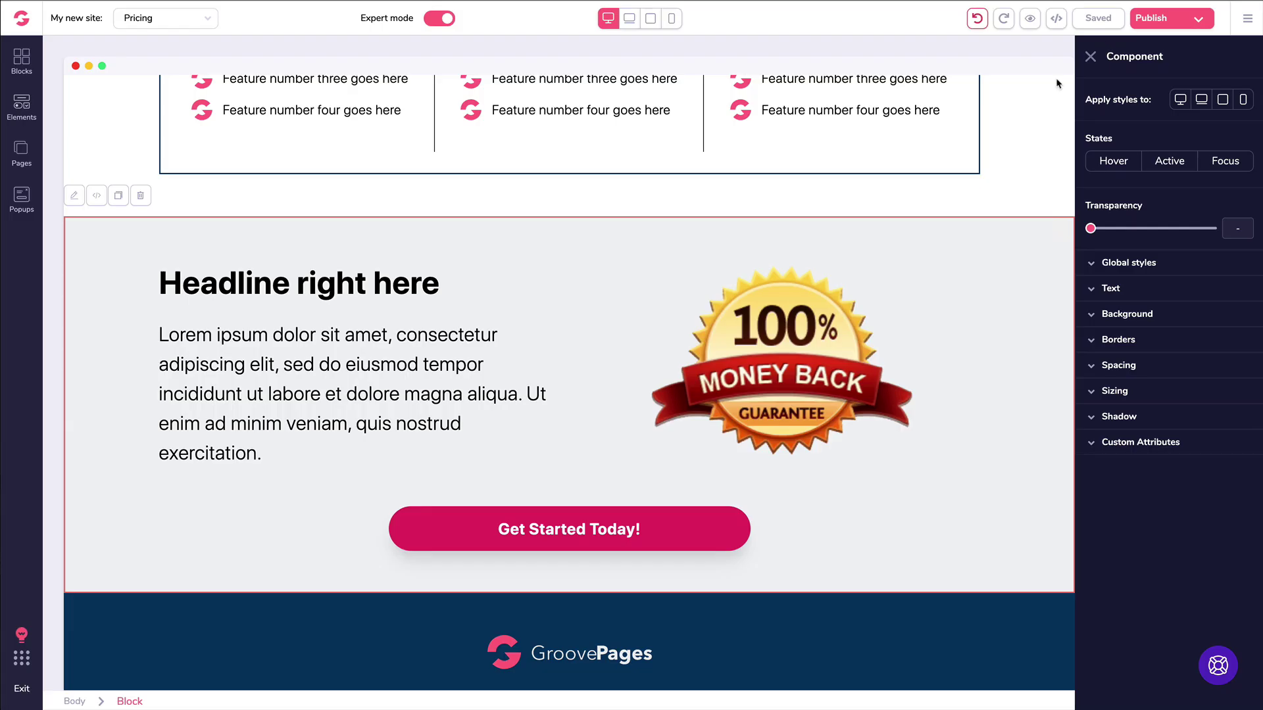
left_click(370, 288)
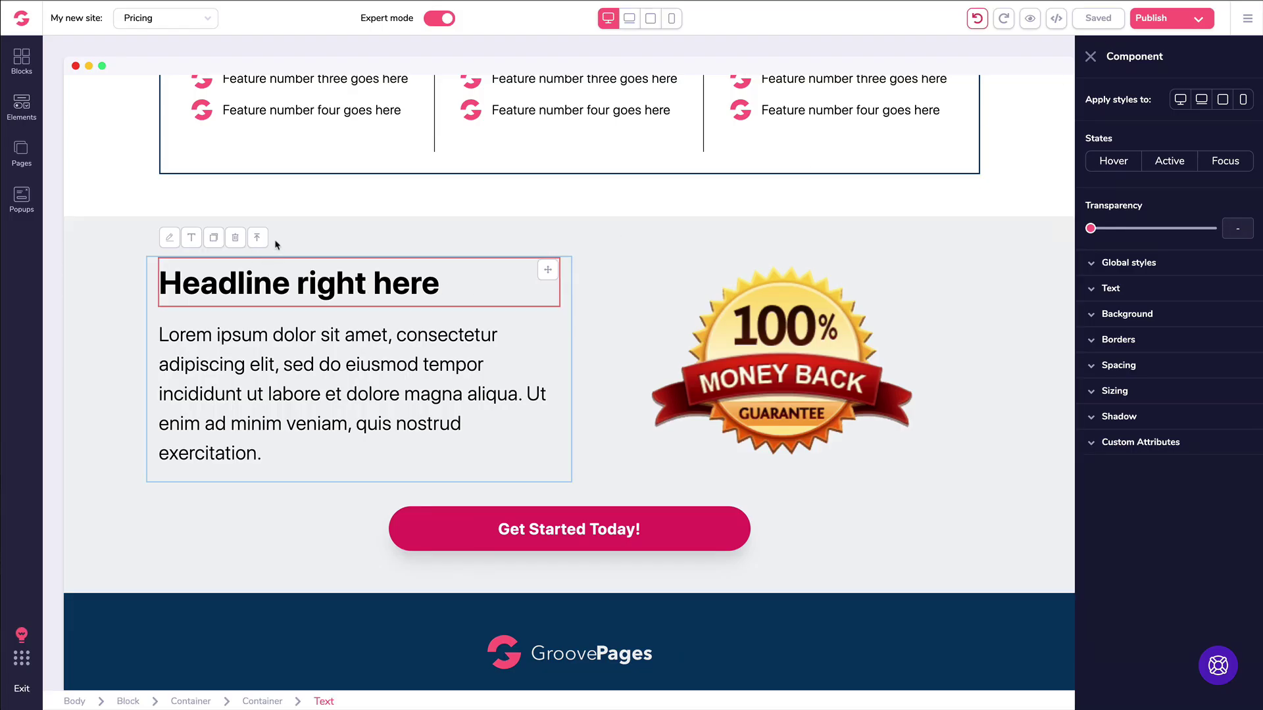
left_click(262, 330)
left_click(734, 391)
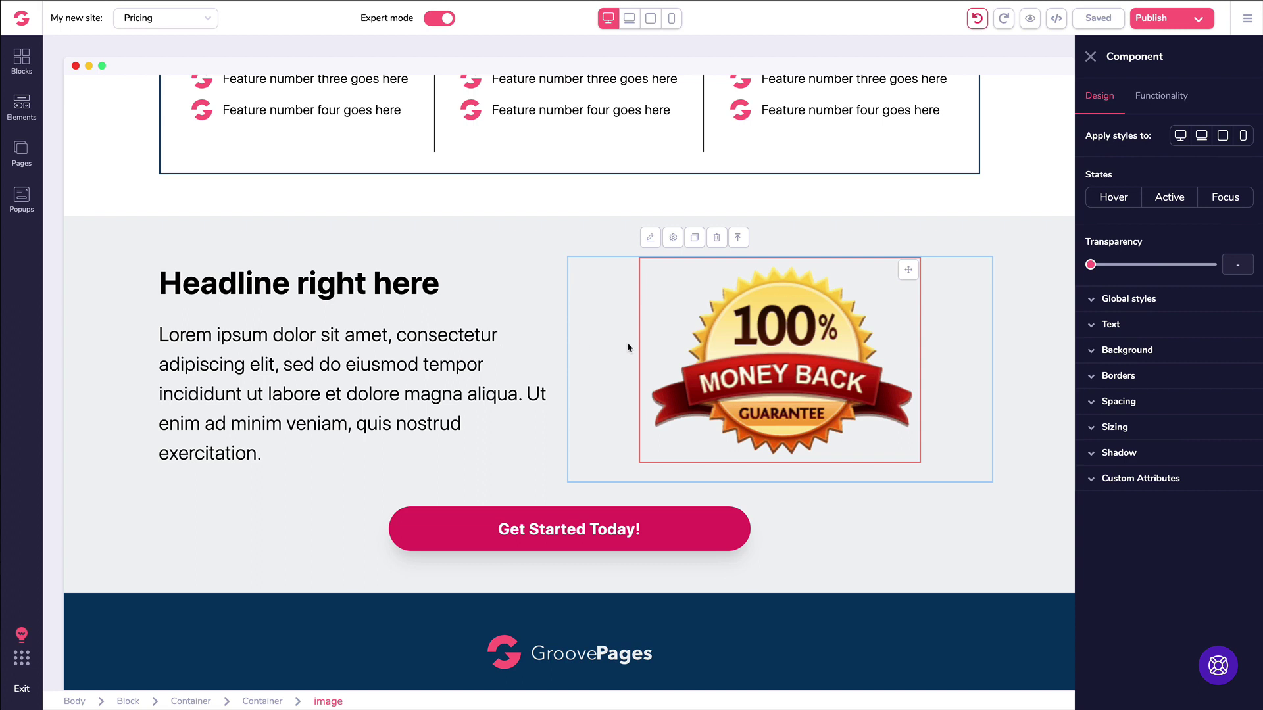
left_click(598, 526)
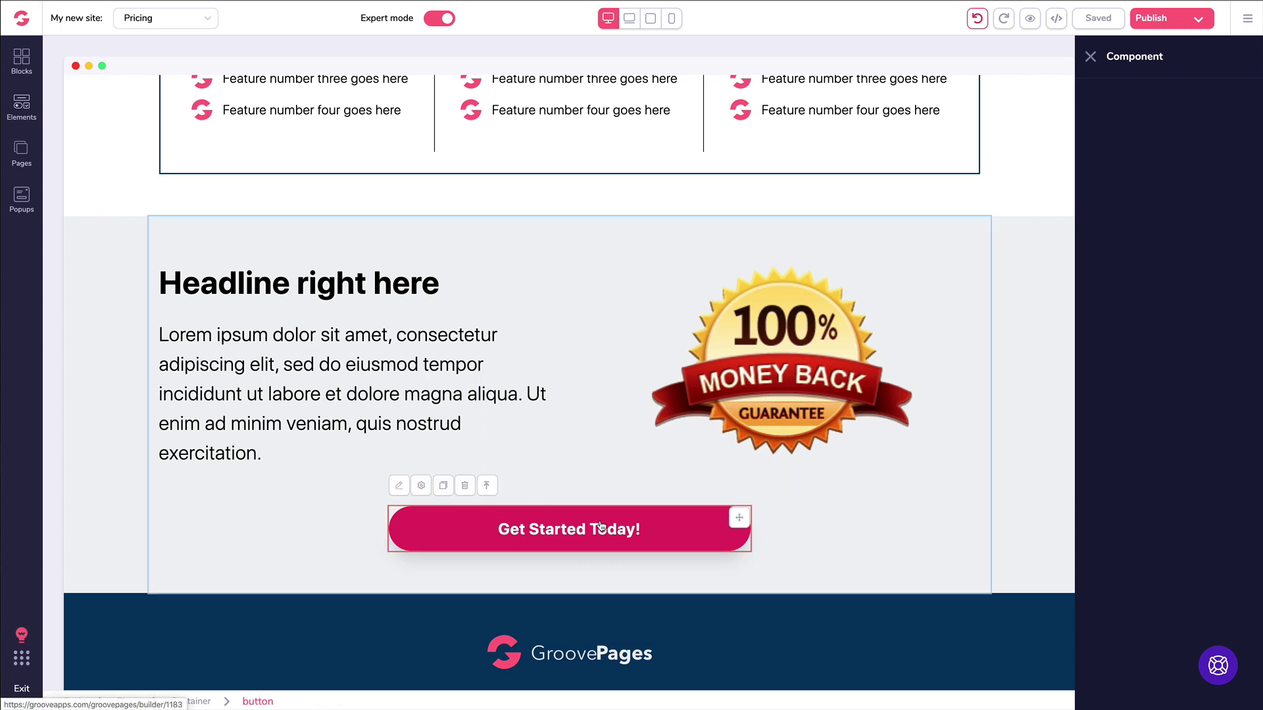
left_click(1096, 481)
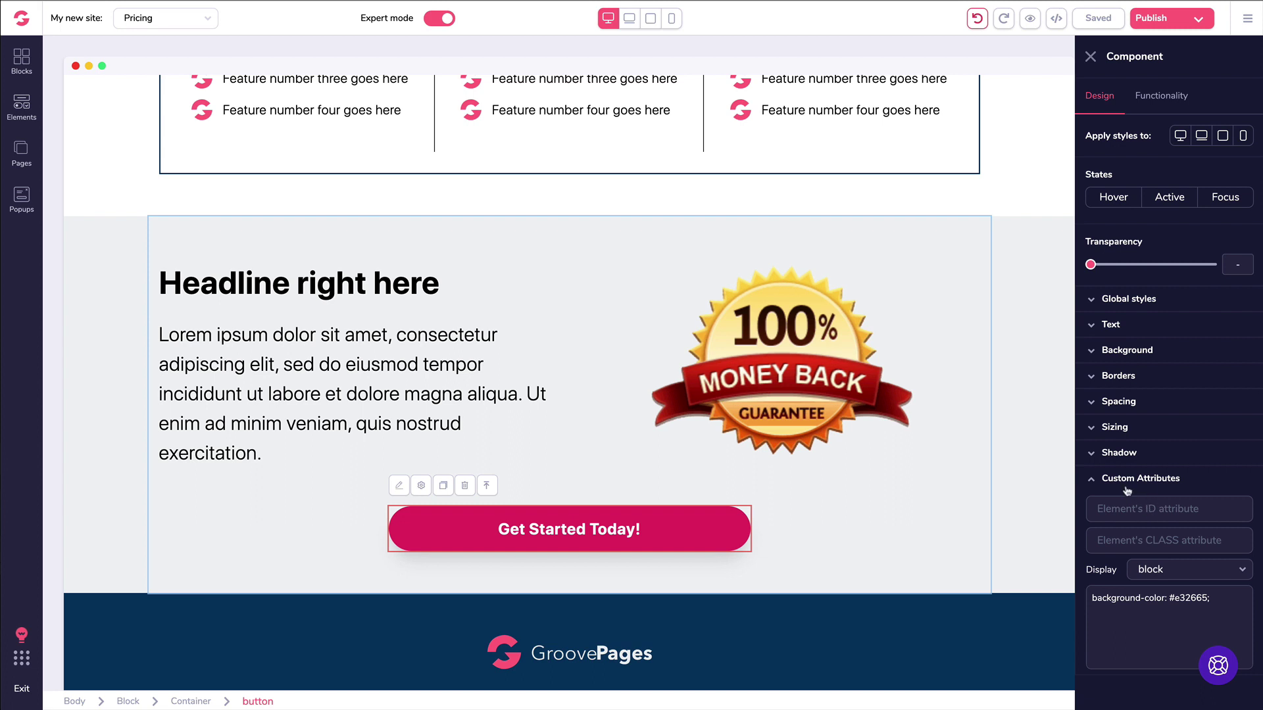
left_click(1164, 572)
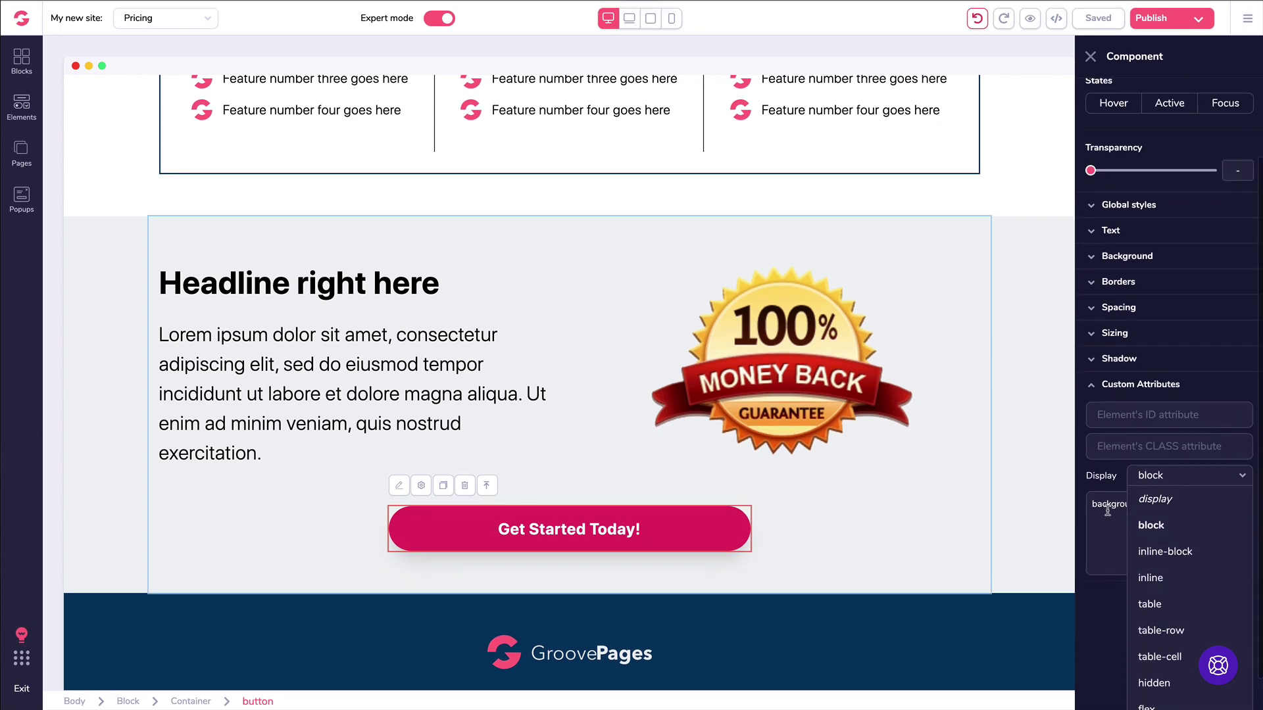
left_click(1110, 514)
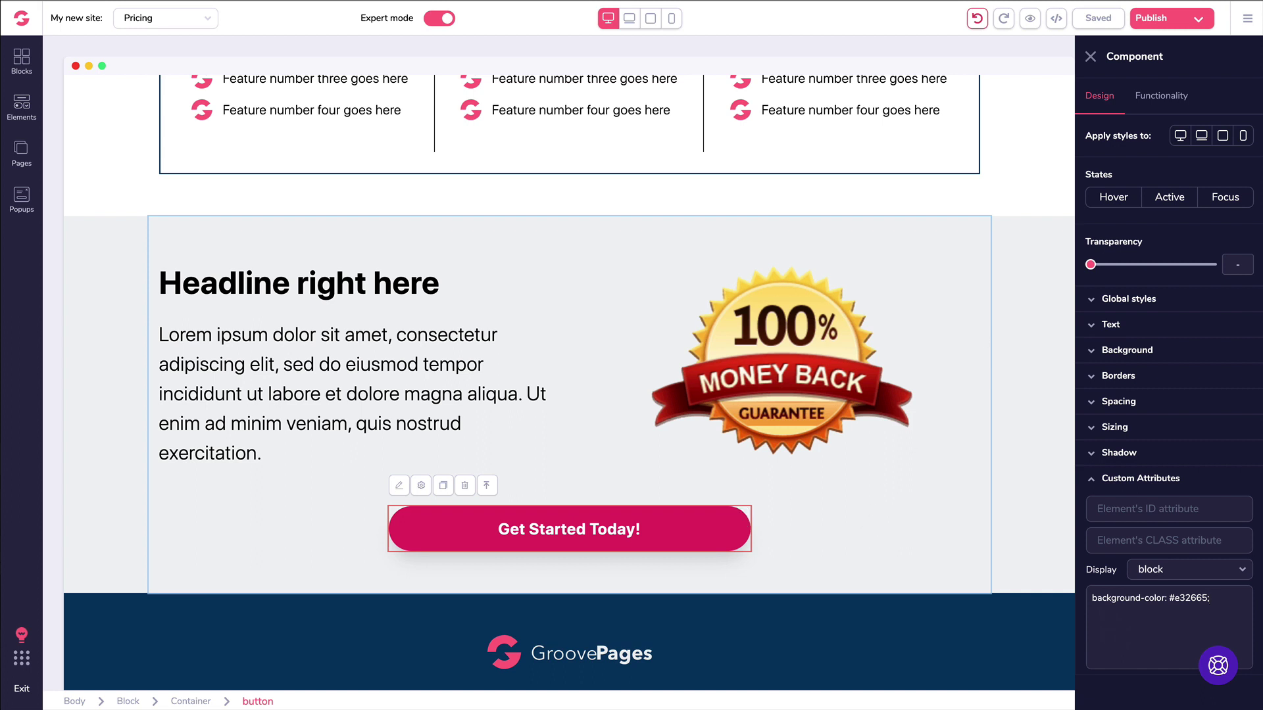
left_click(978, 22)
left_click(1092, 58)
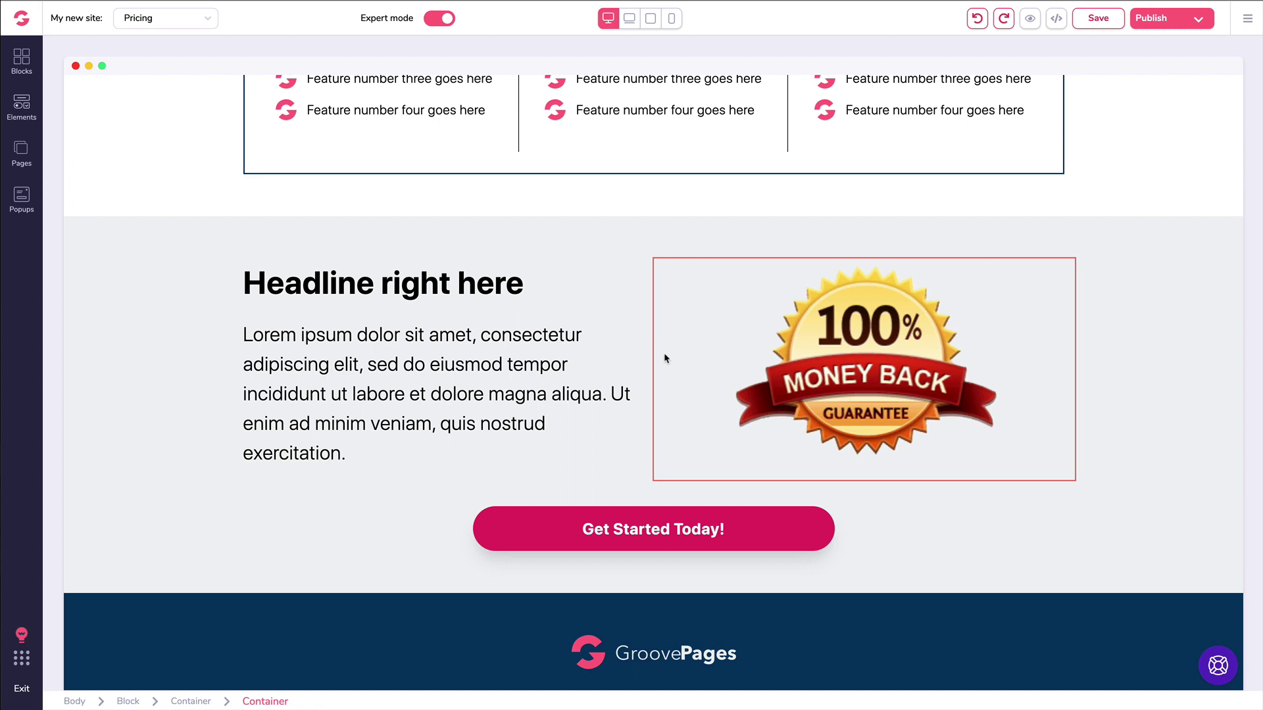
left_click(658, 523)
left_click(1113, 481)
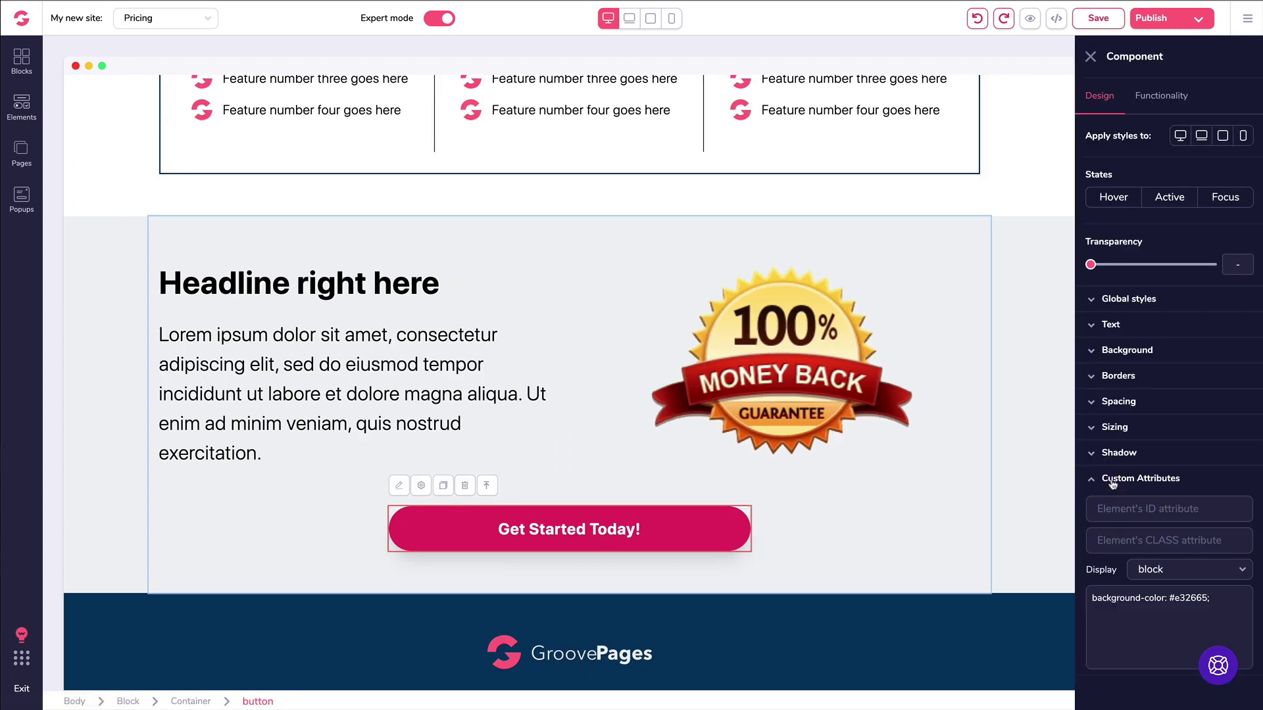
left_click(1113, 484)
left_click(550, 262)
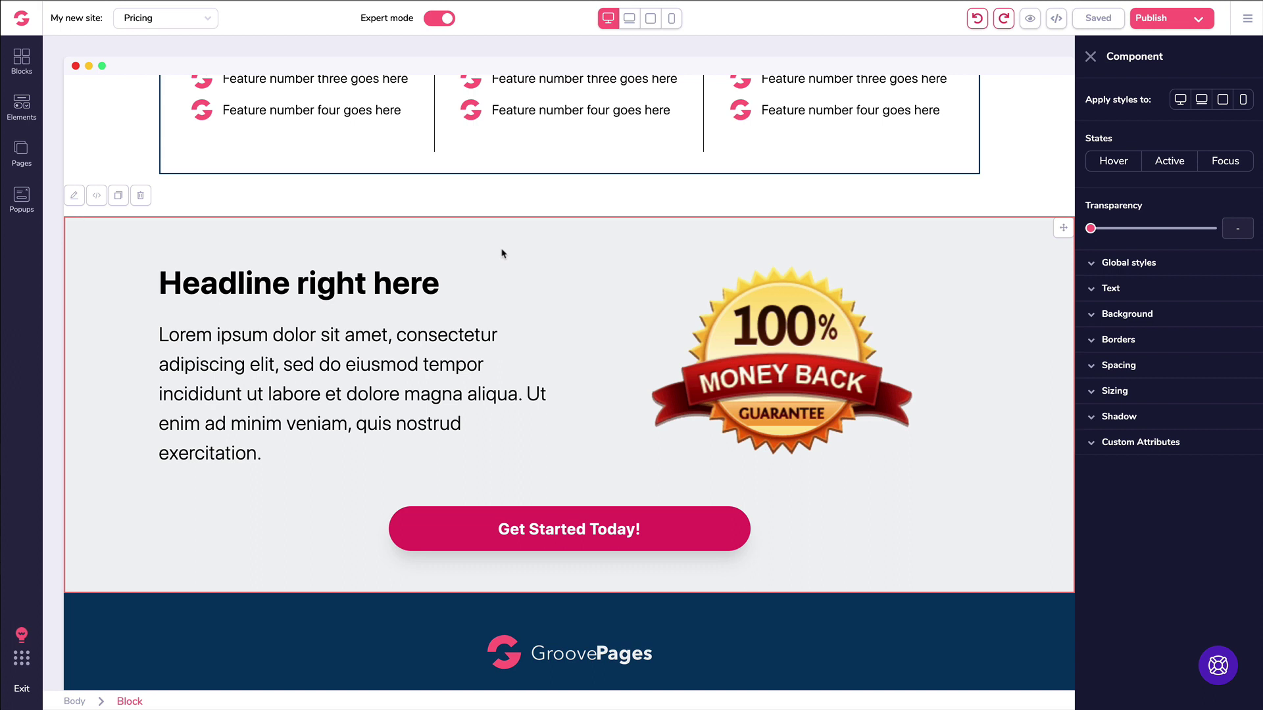
left_click(426, 243)
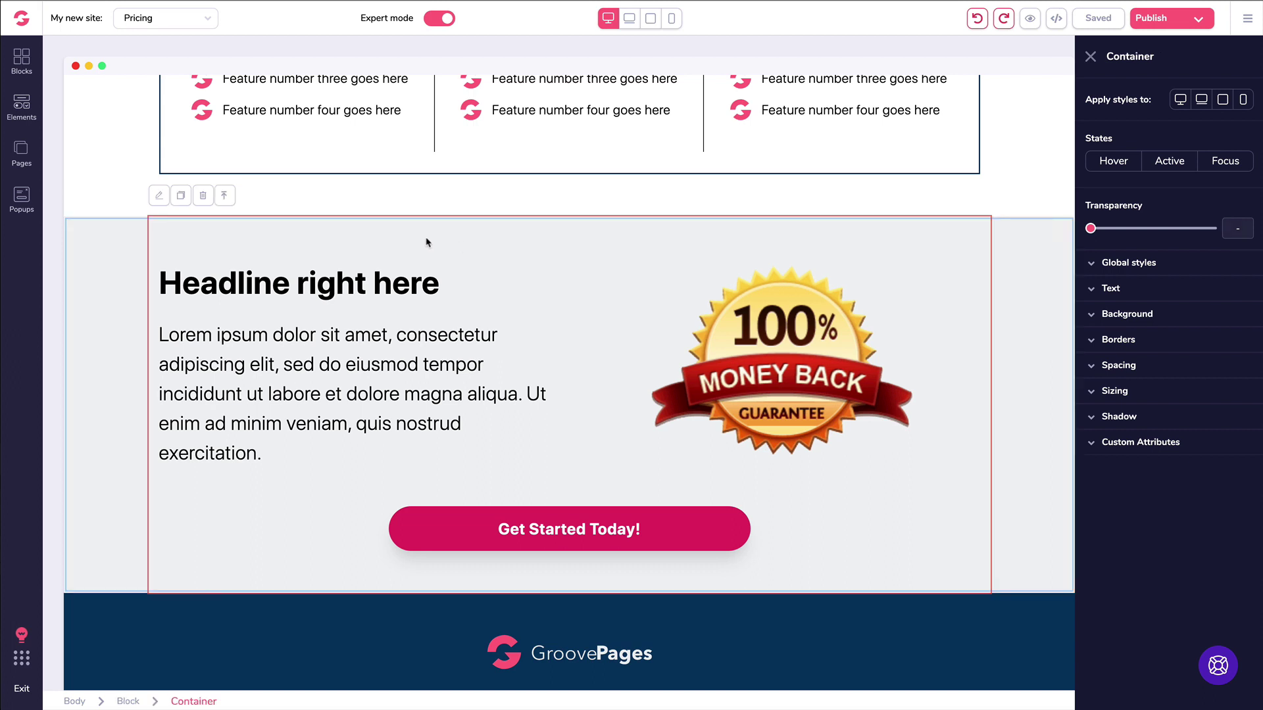
left_click(1245, 20)
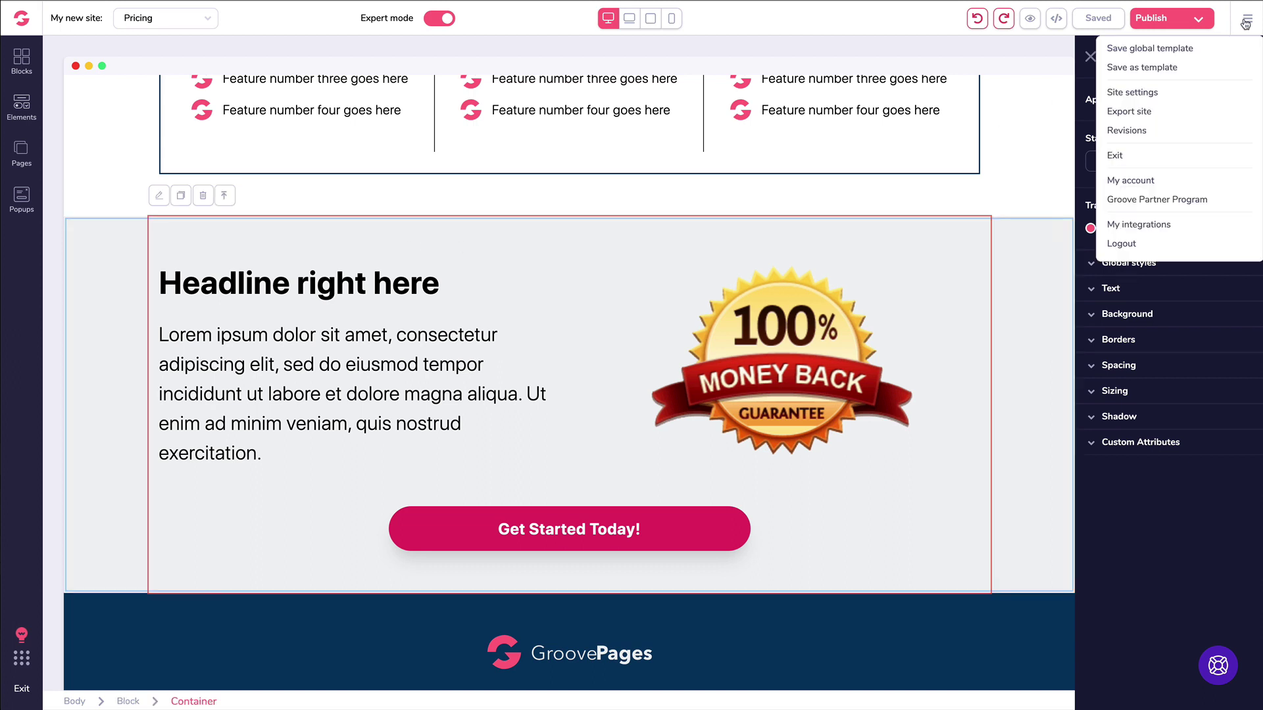
left_click(1133, 93)
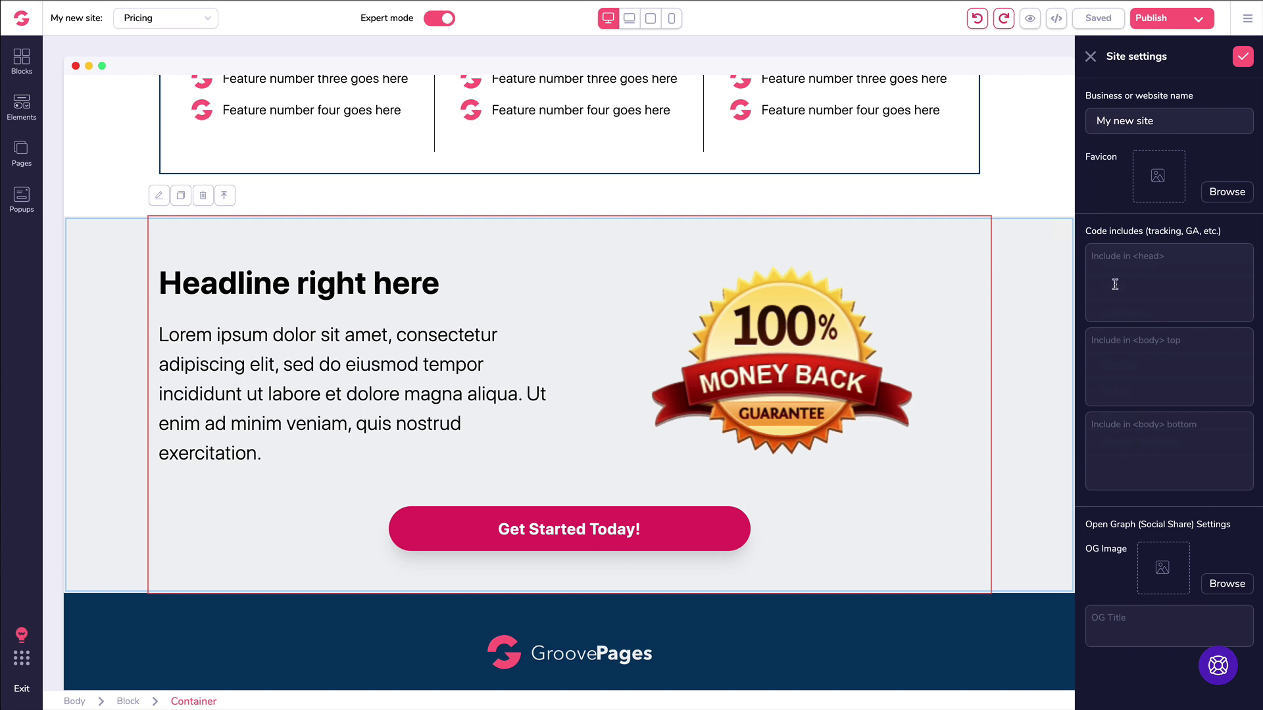
left_click(1091, 57)
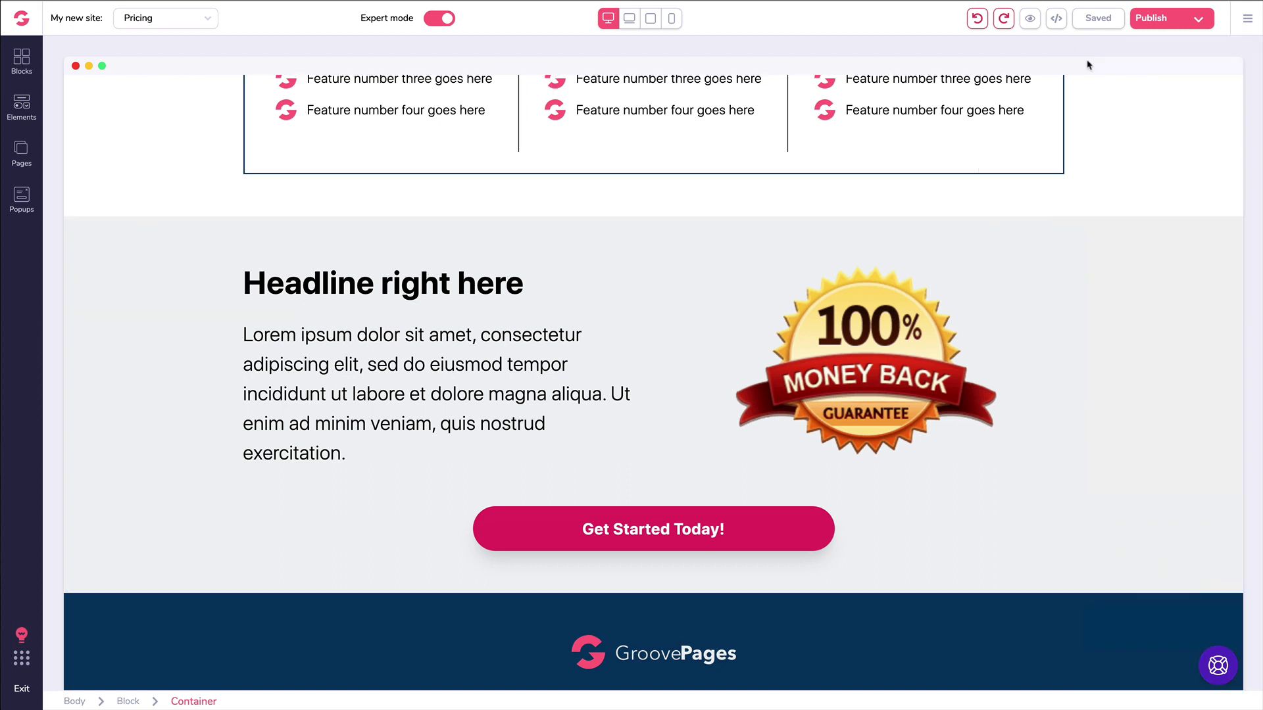
Step: From the Pages list, review the Pricing page's settings, then close them unchanged
left_click(22, 150)
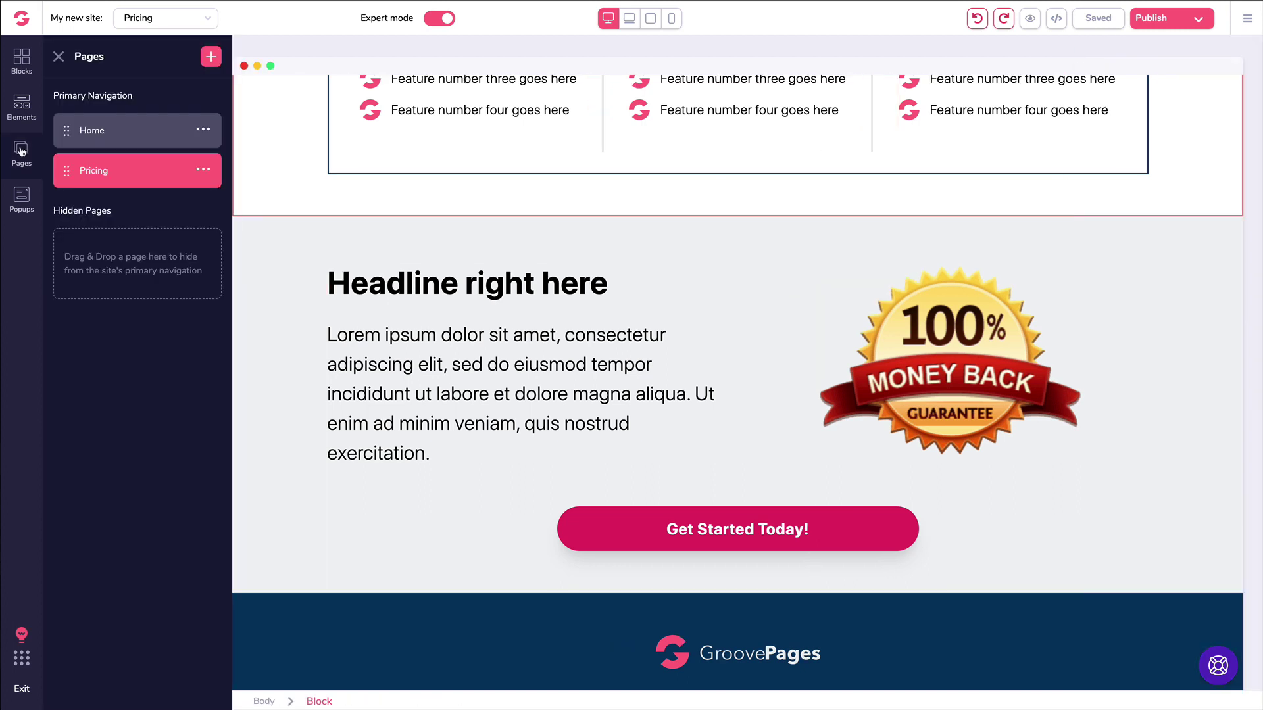
left_click(204, 171)
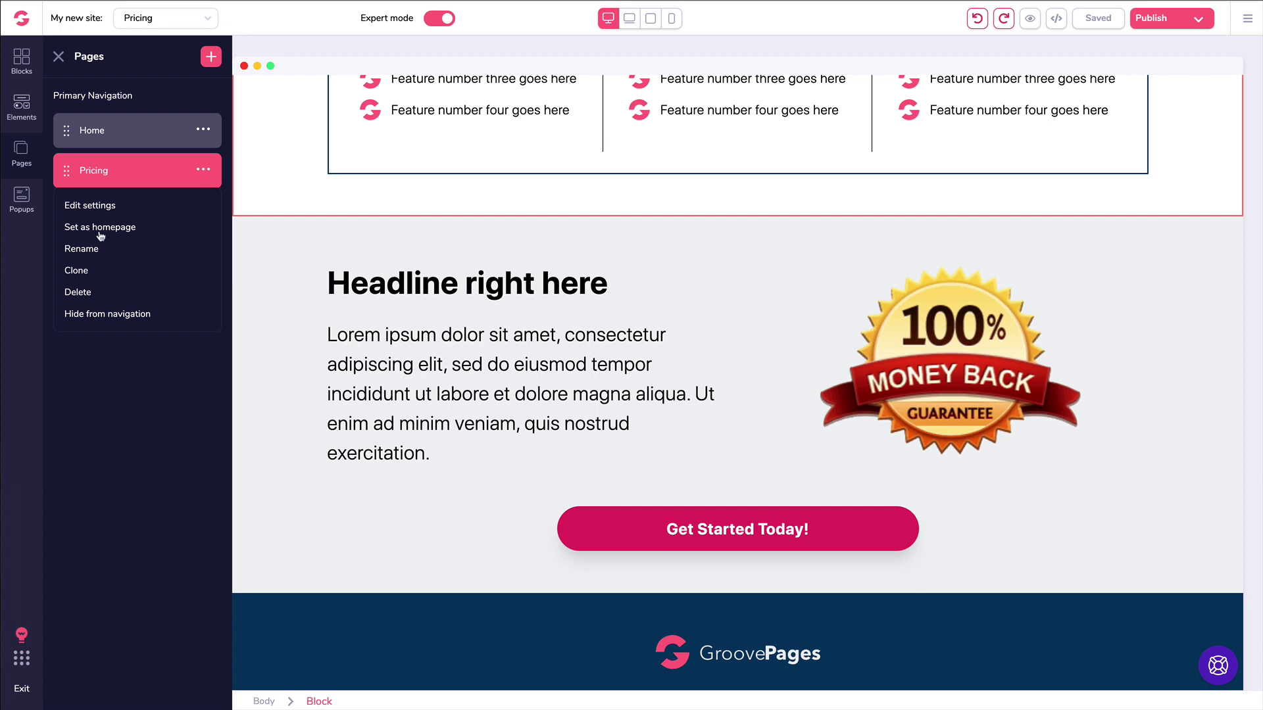
left_click(97, 208)
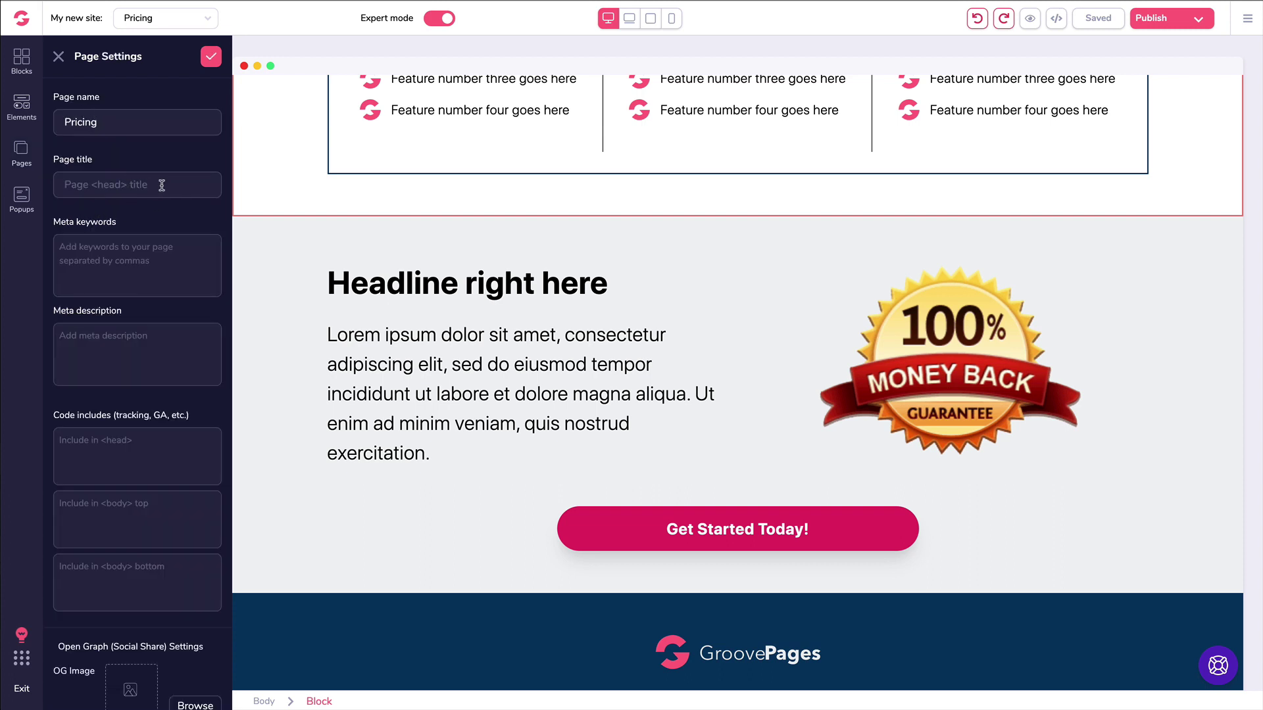
scroll(161, 346, "down", 1)
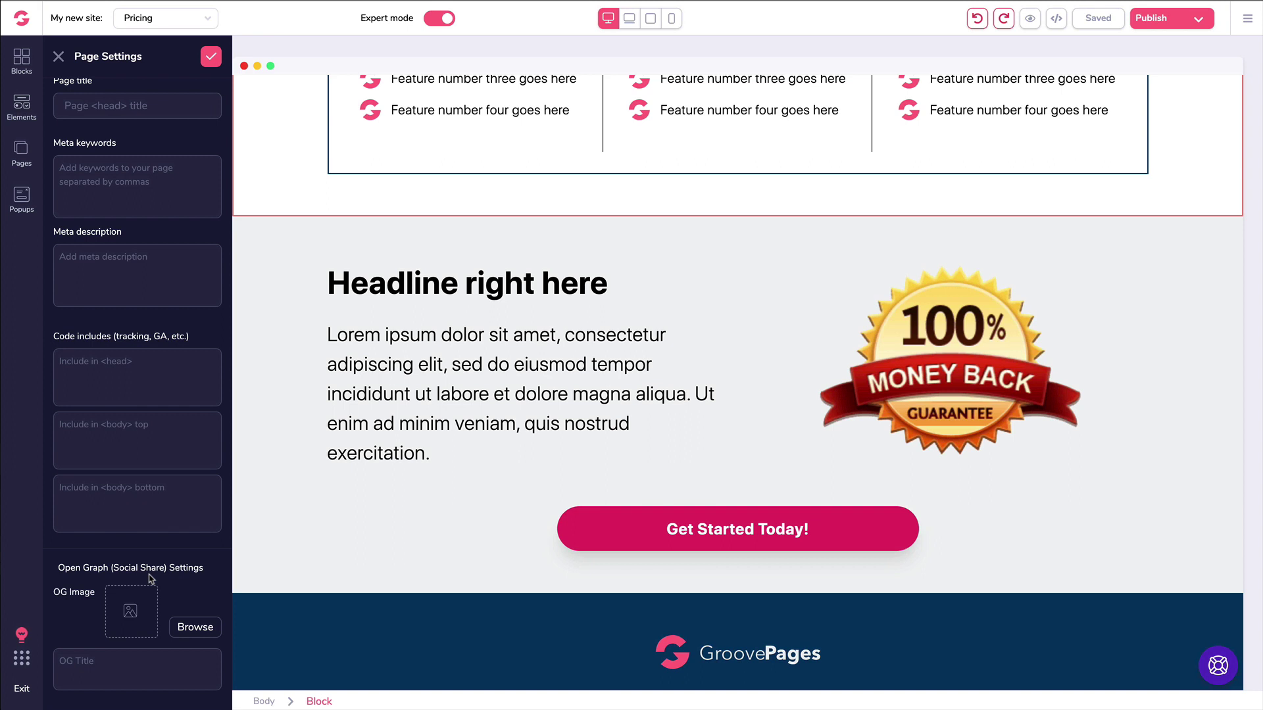
scroll(151, 579, "up", 2)
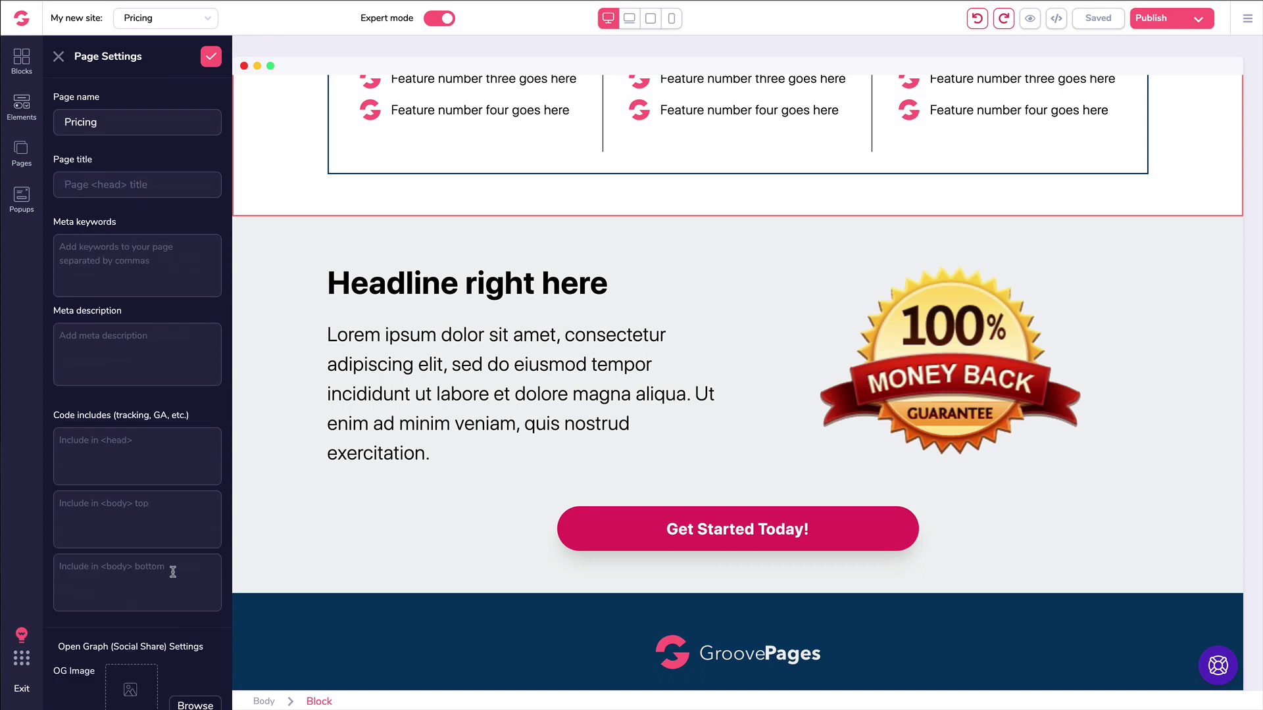
left_click(60, 57)
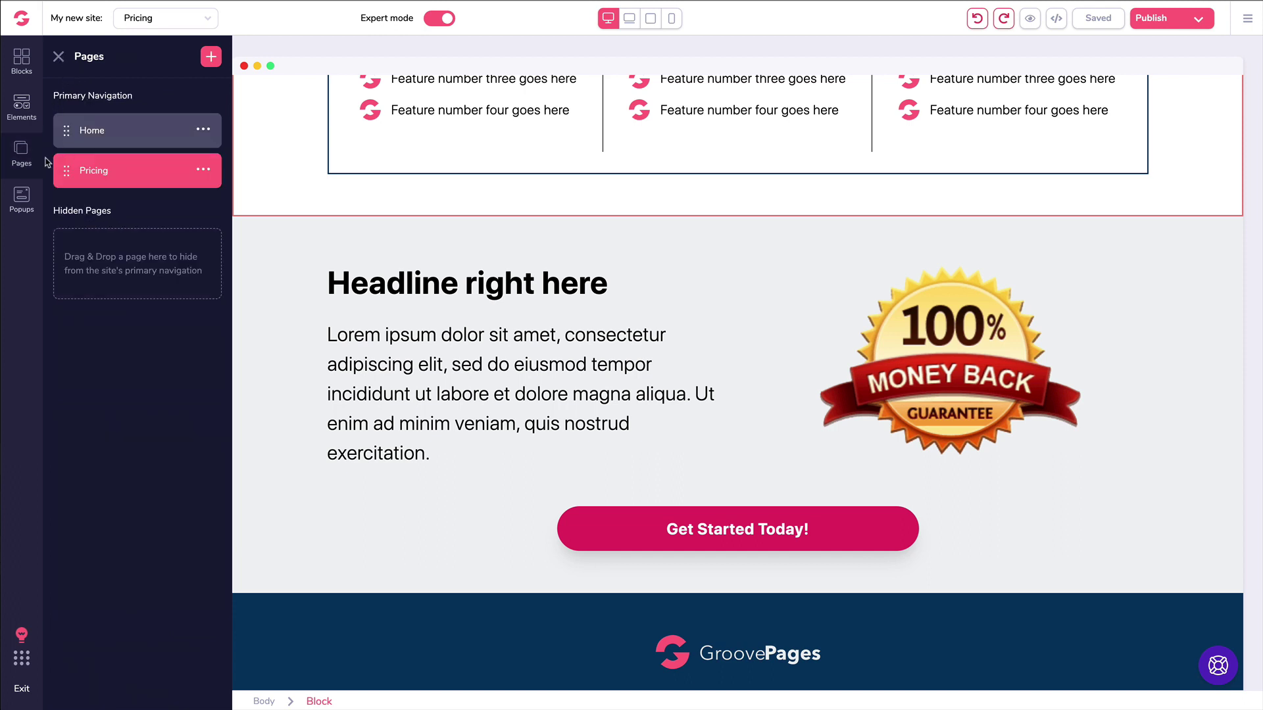
Step: Add a Code Embed element above the 'Headline right here' section
left_click(22, 109)
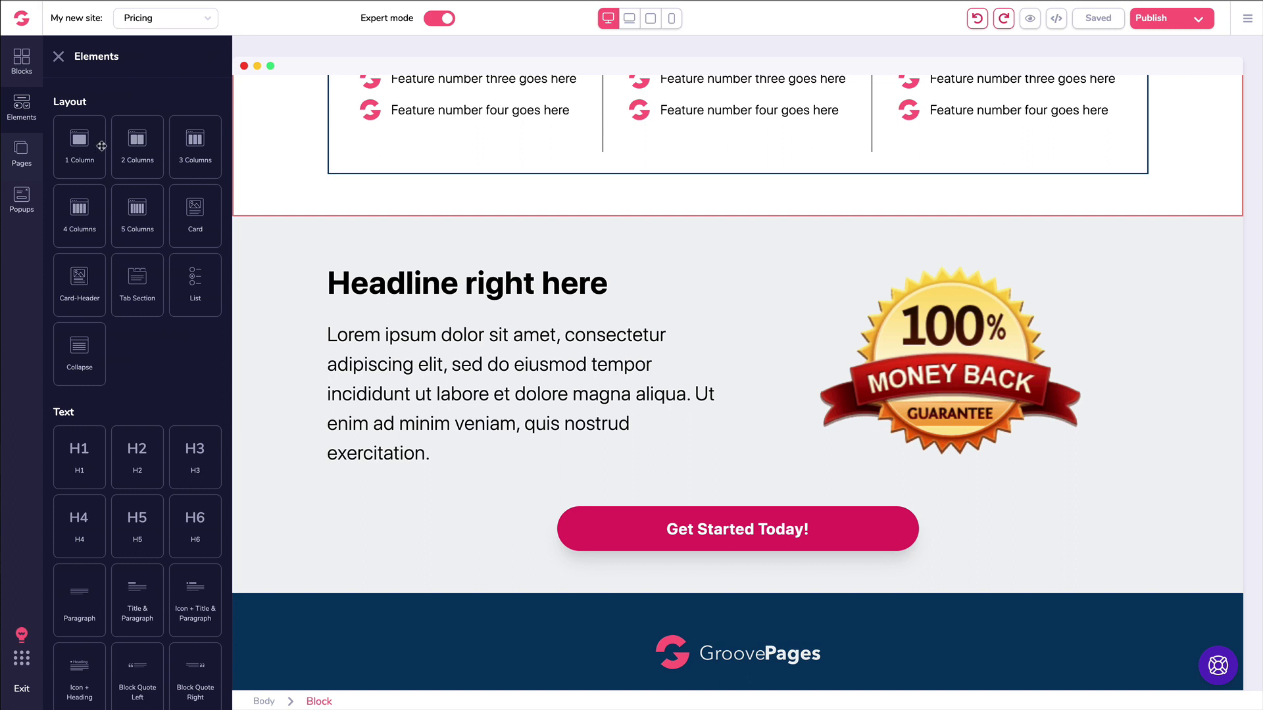
scroll(179, 166, "down", 5)
scroll(180, 170, "down", 10)
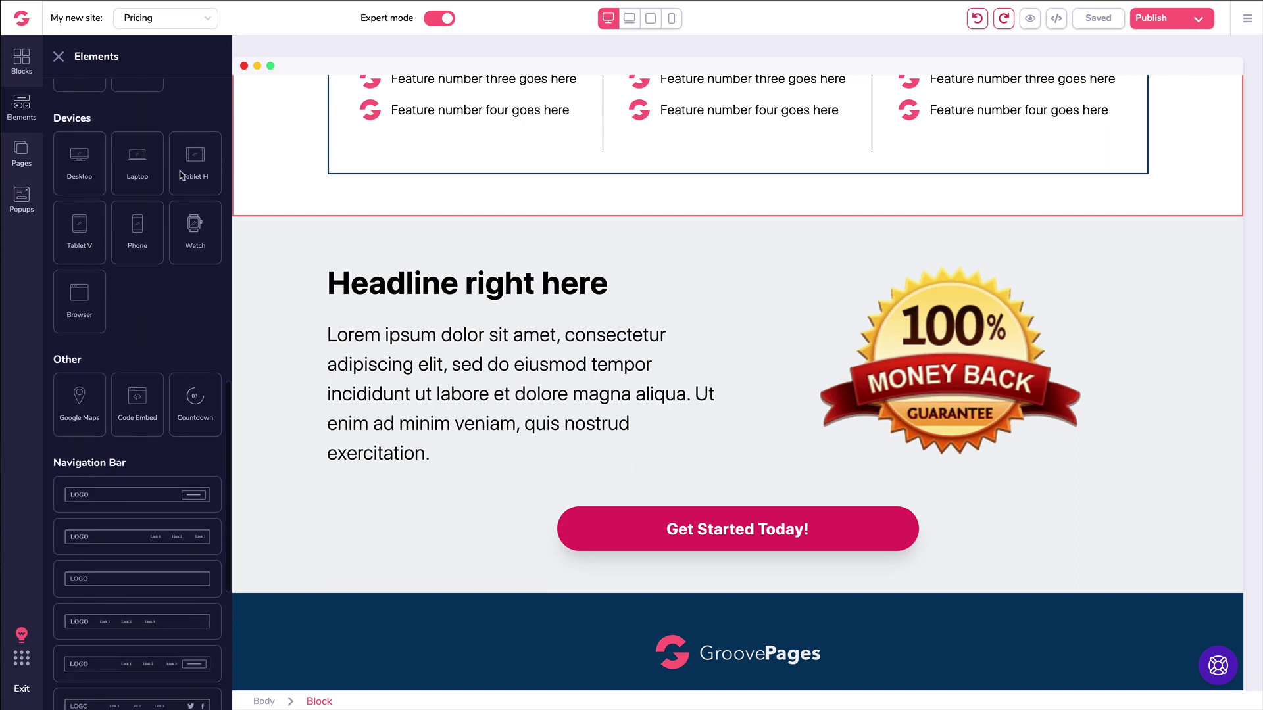
left_click_drag(132, 341, 366, 370)
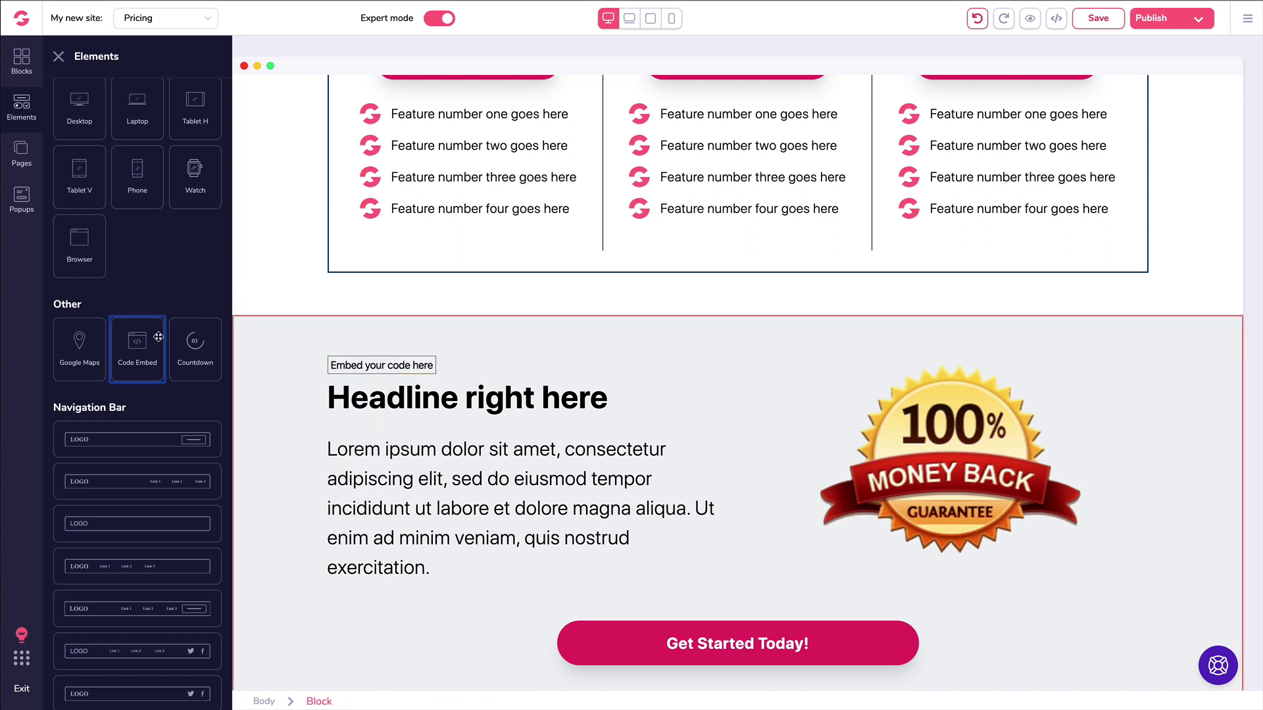
Step: Place a second code embed under Plan #1's feature list
left_click_drag(137, 343, 426, 238)
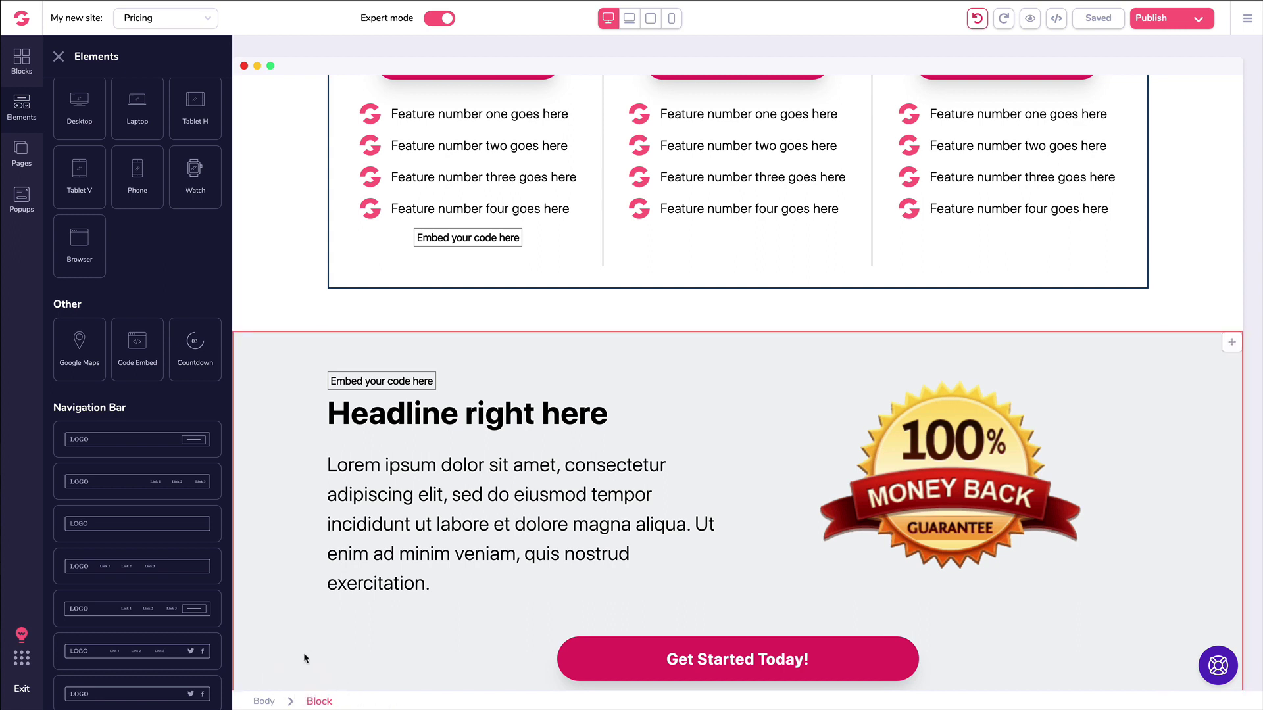
left_click(428, 239)
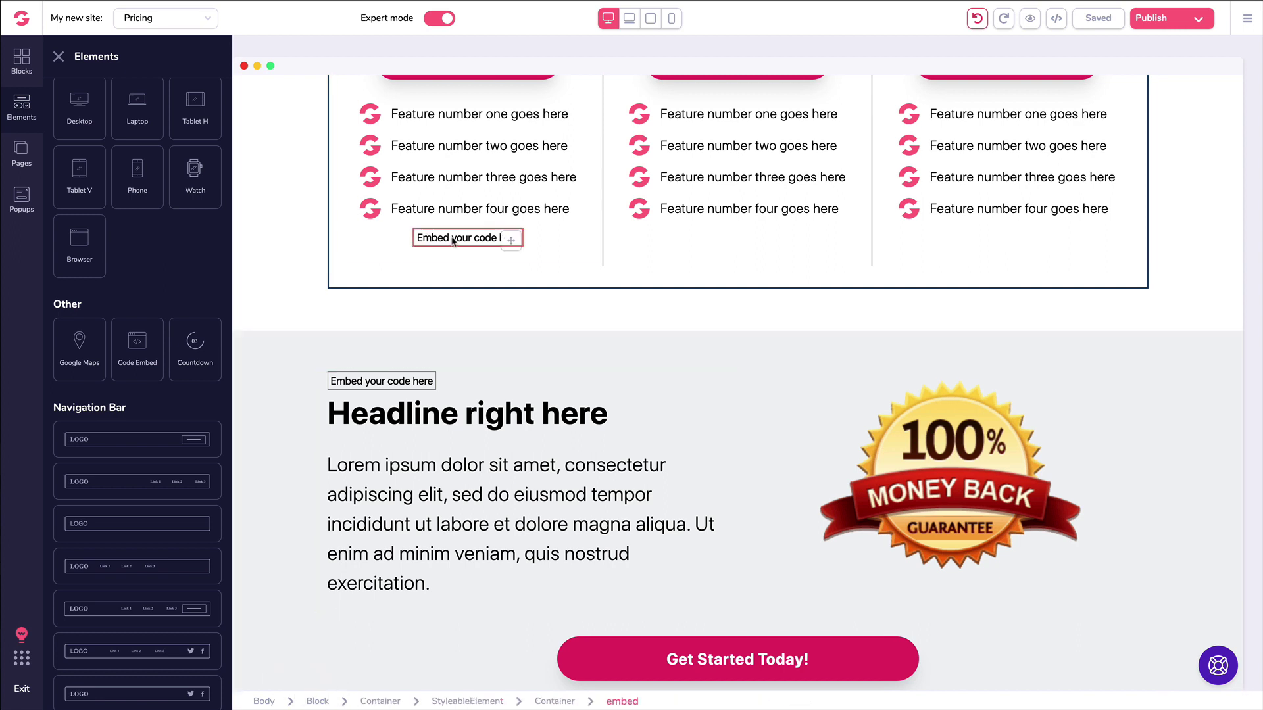
mouse_move(461, 241)
left_mouse_down()
mouse_move(444, 240)
mouse_move(490, 221)
mouse_move(475, 220)
left_mouse_up()
Step: Enter and clear a test tag in the embed's source code, then cancel without saving
left_click(361, 369)
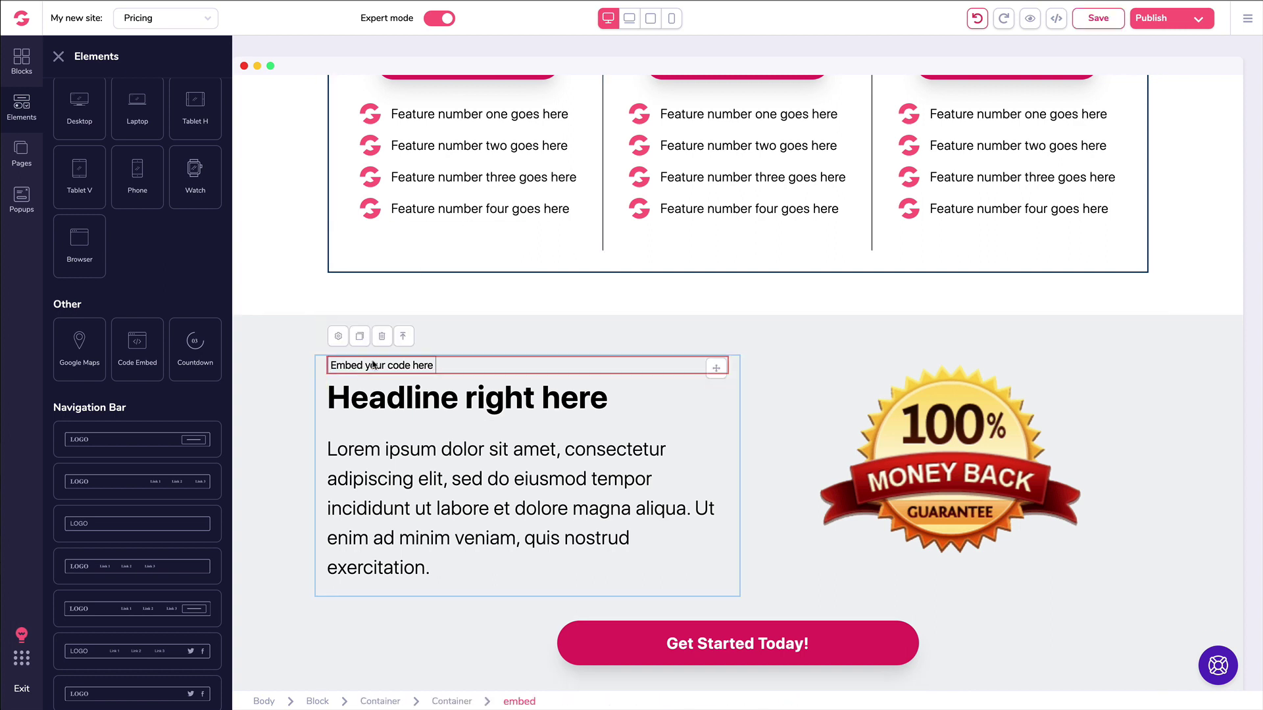
left_click(341, 337)
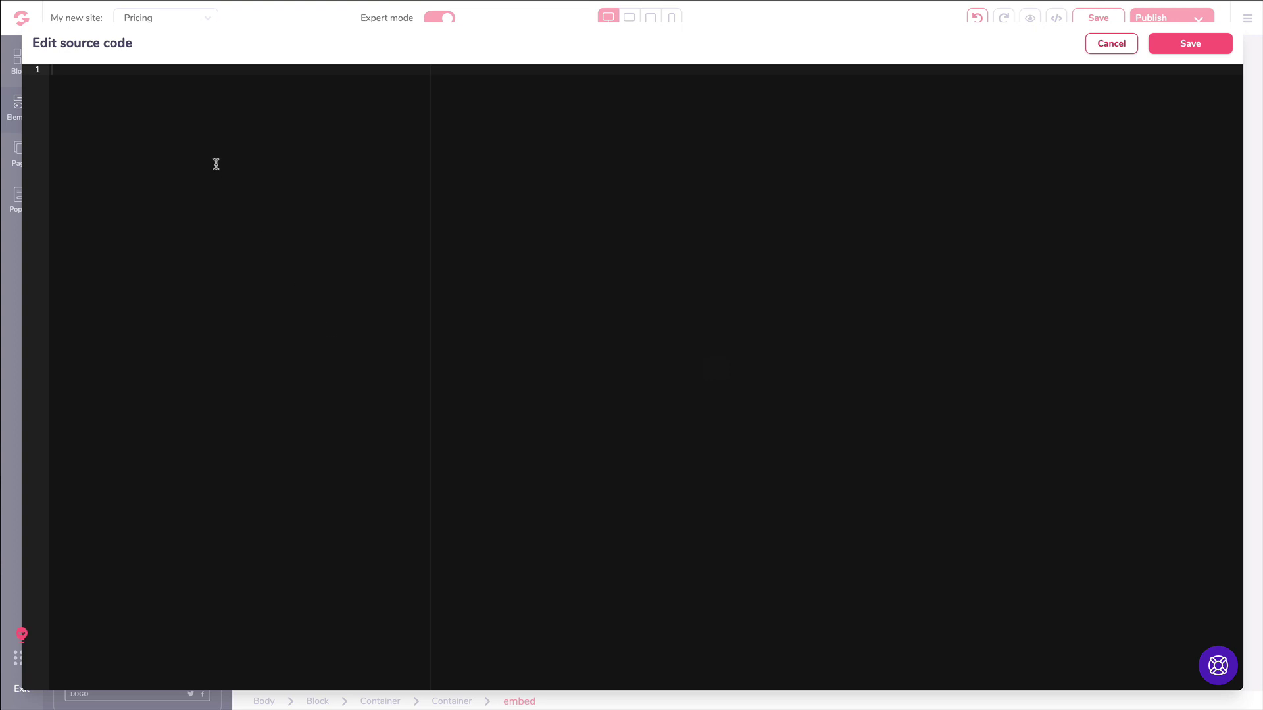
type("<code></code>")
key("ctrl+a")
key("BackSpace")
left_click(1111, 44)
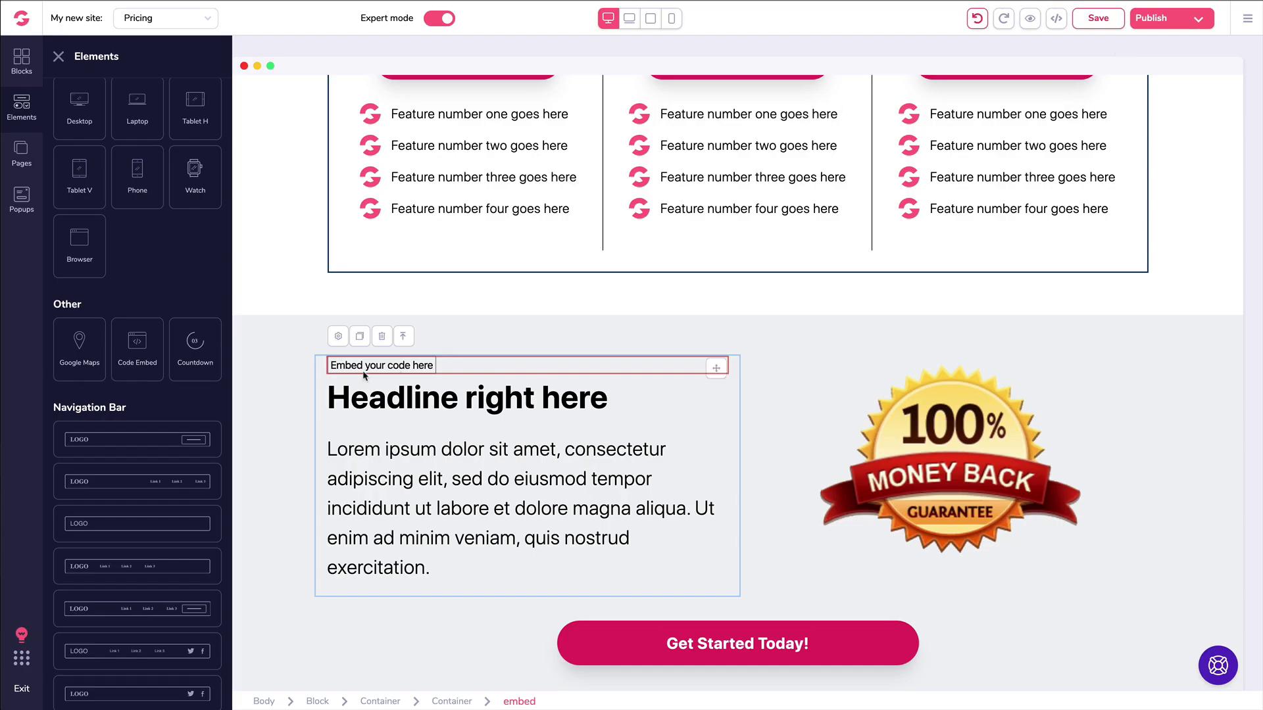
Step: Delete the code embed above the headline
left_click(381, 337)
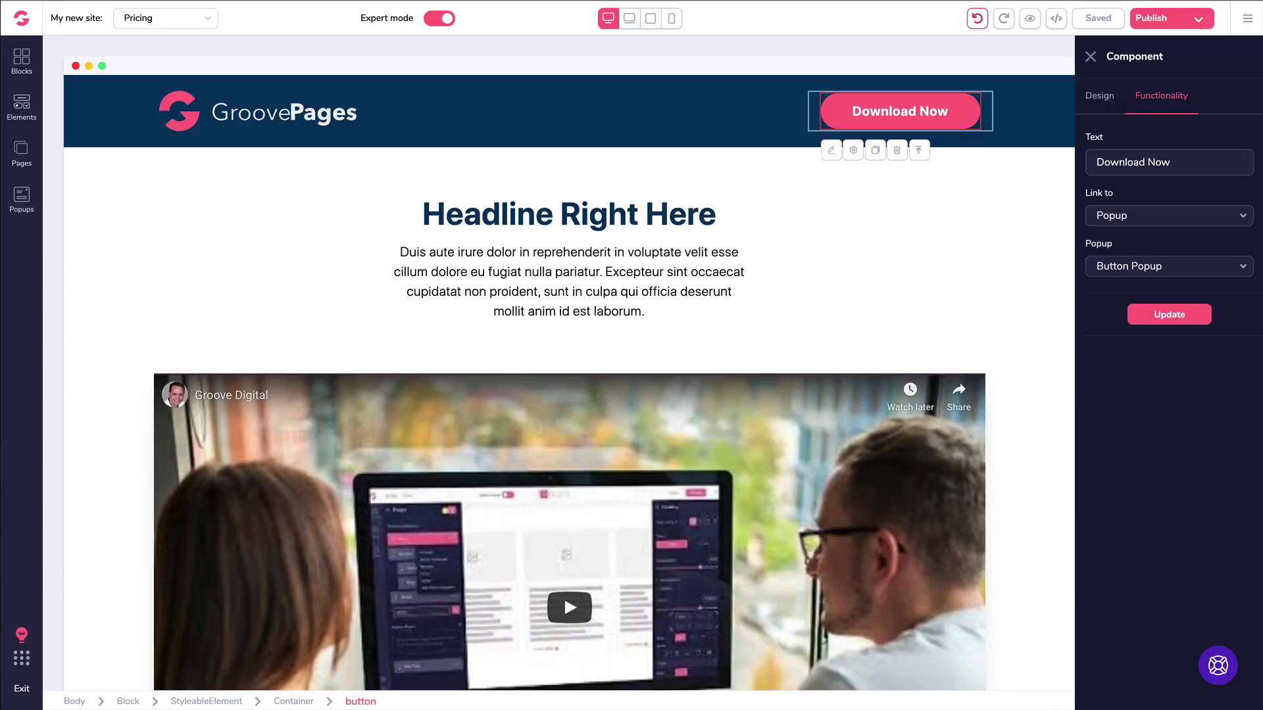
left_click(772, 212)
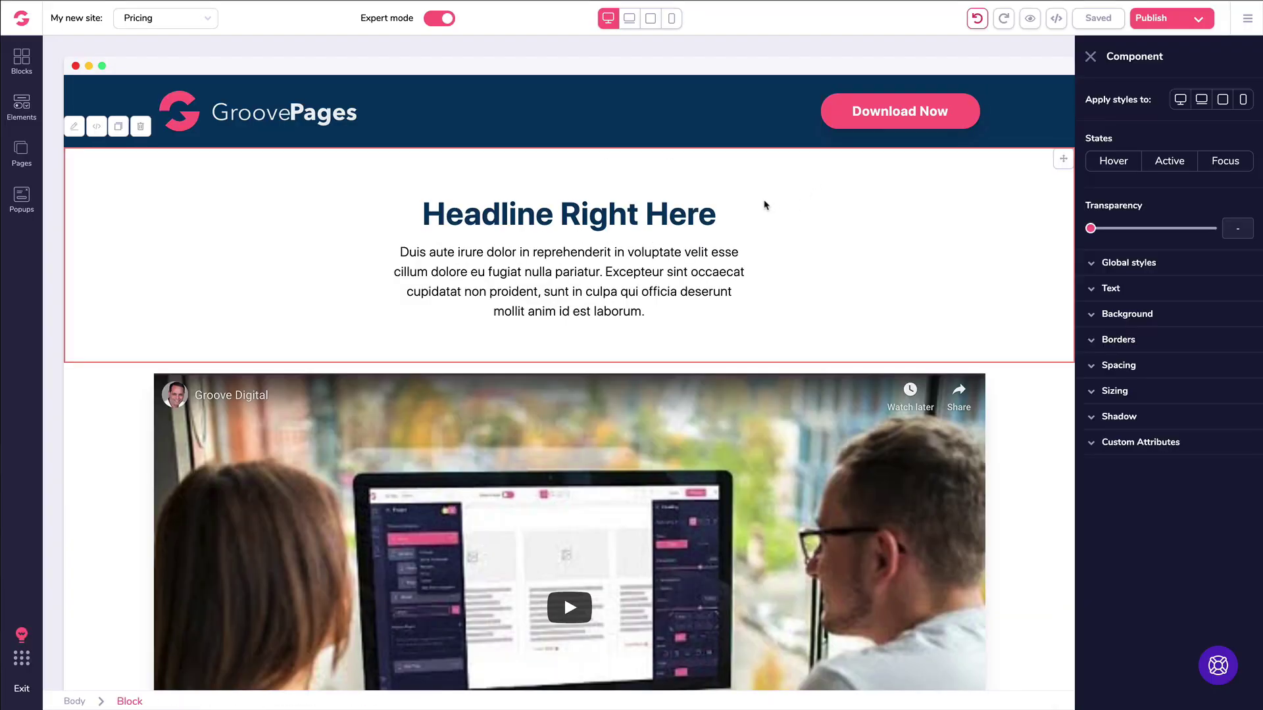
left_click(1090, 56)
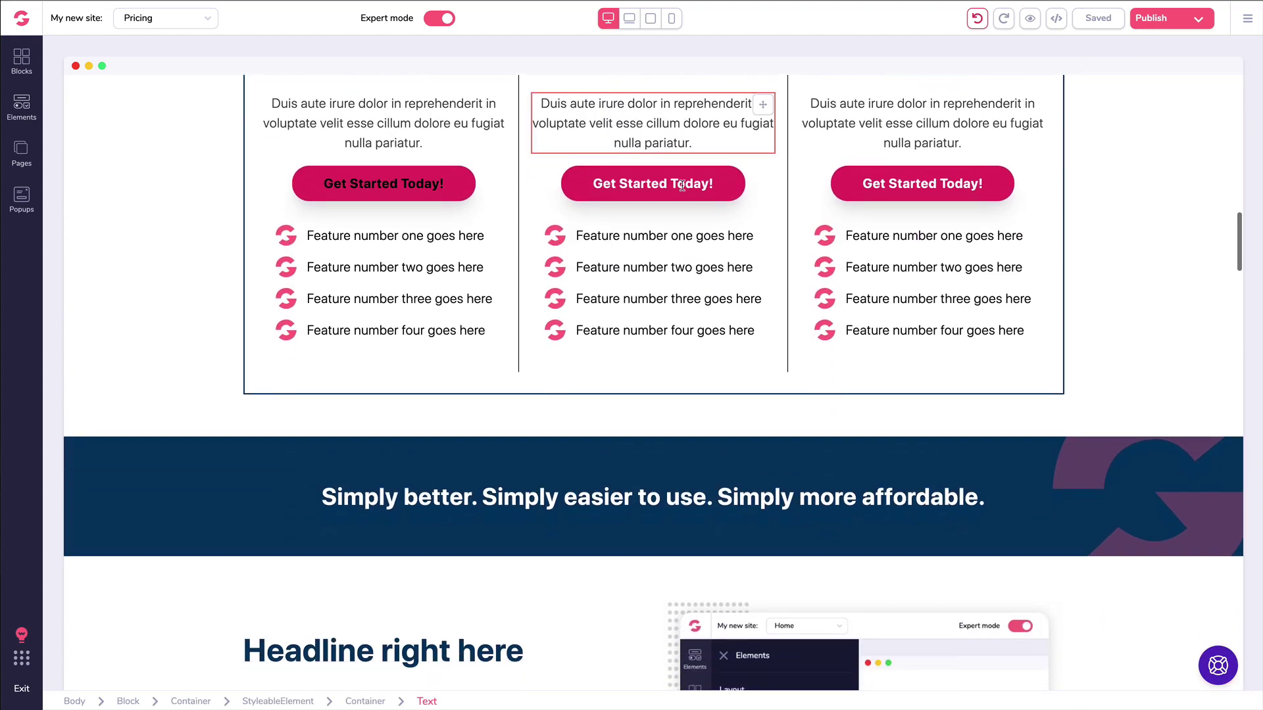
scroll(683, 177, "up", 3)
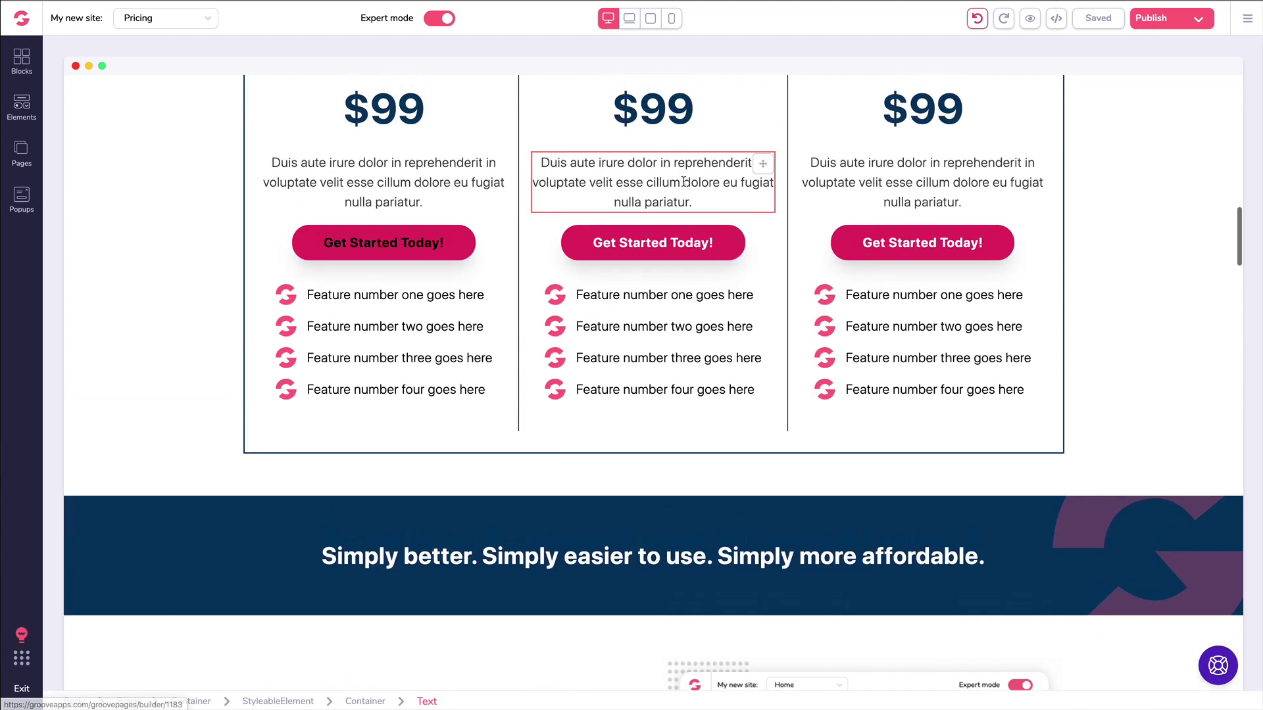
Step: Link Plan #1's button to the GrooveSell checkout URL, opening in a new tab
left_click(379, 386)
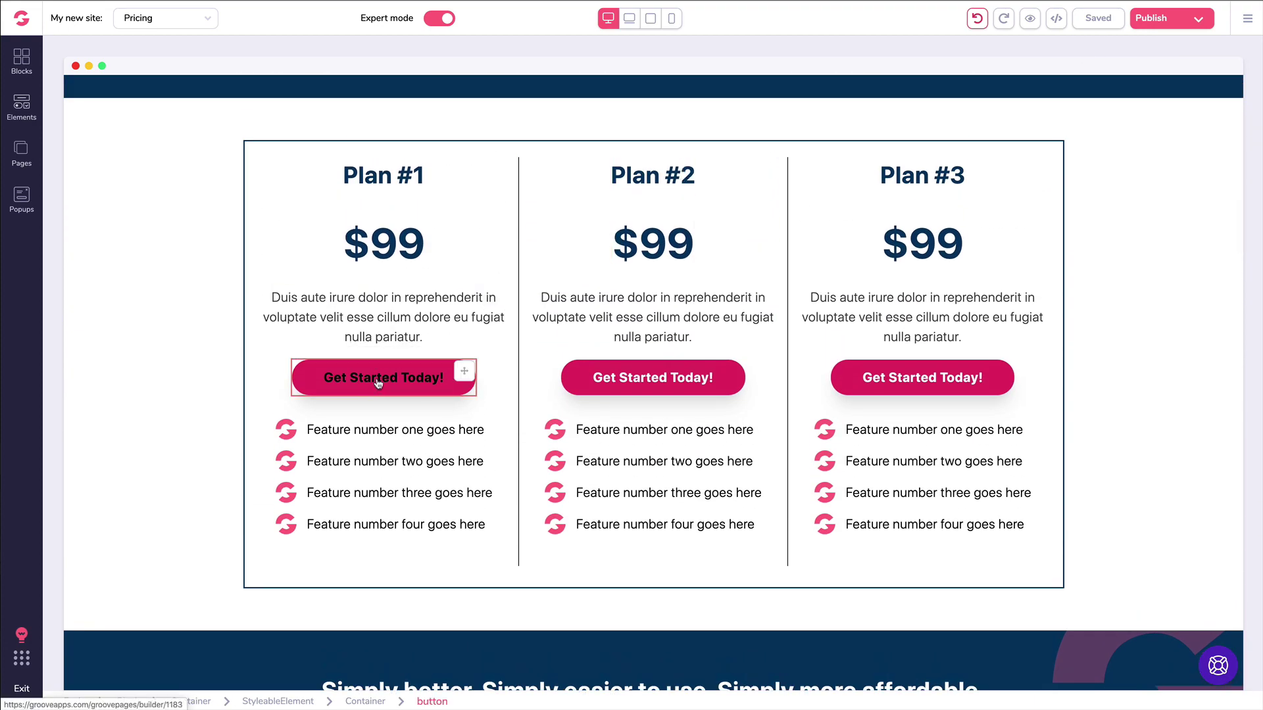
left_click(789, 268)
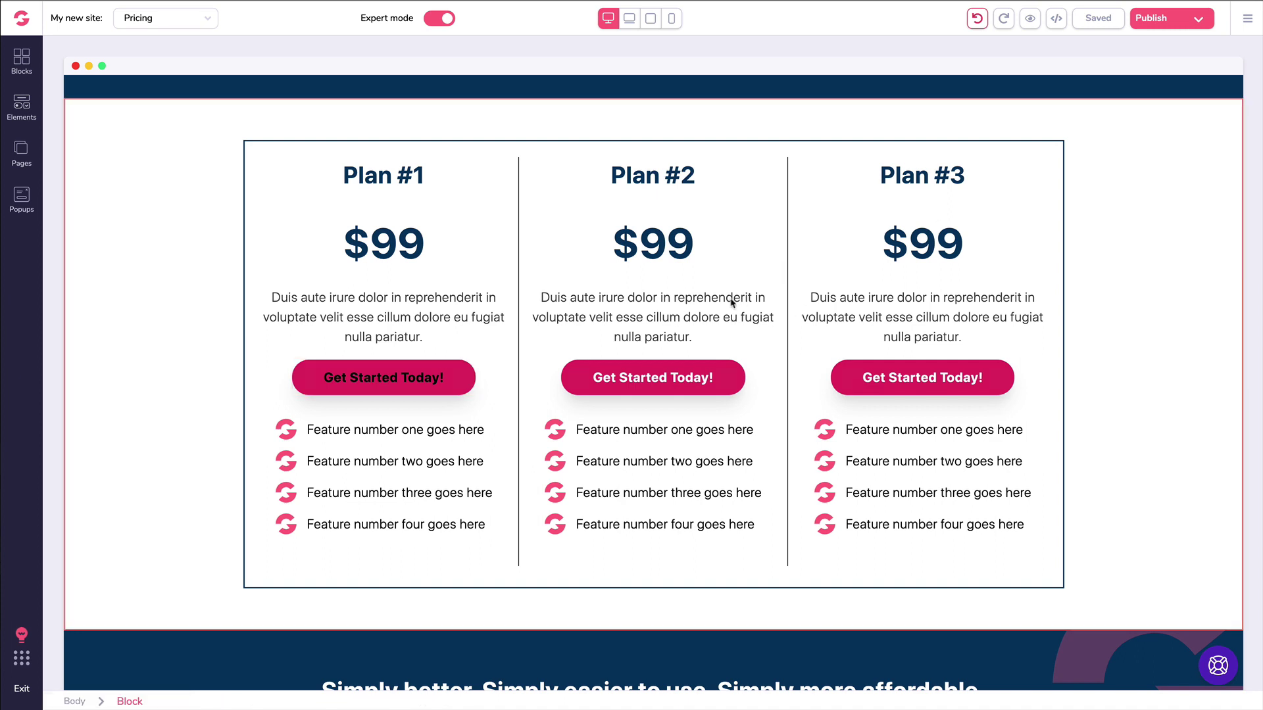
left_click(355, 387)
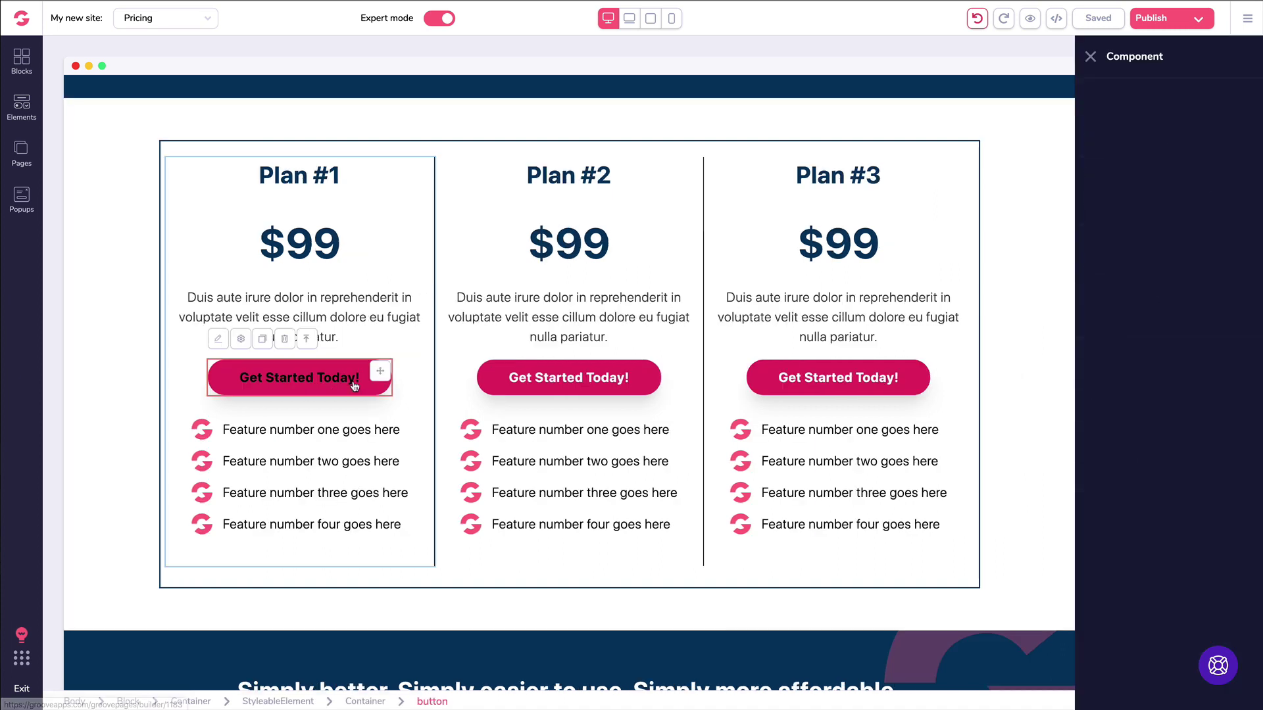
left_click(1157, 99)
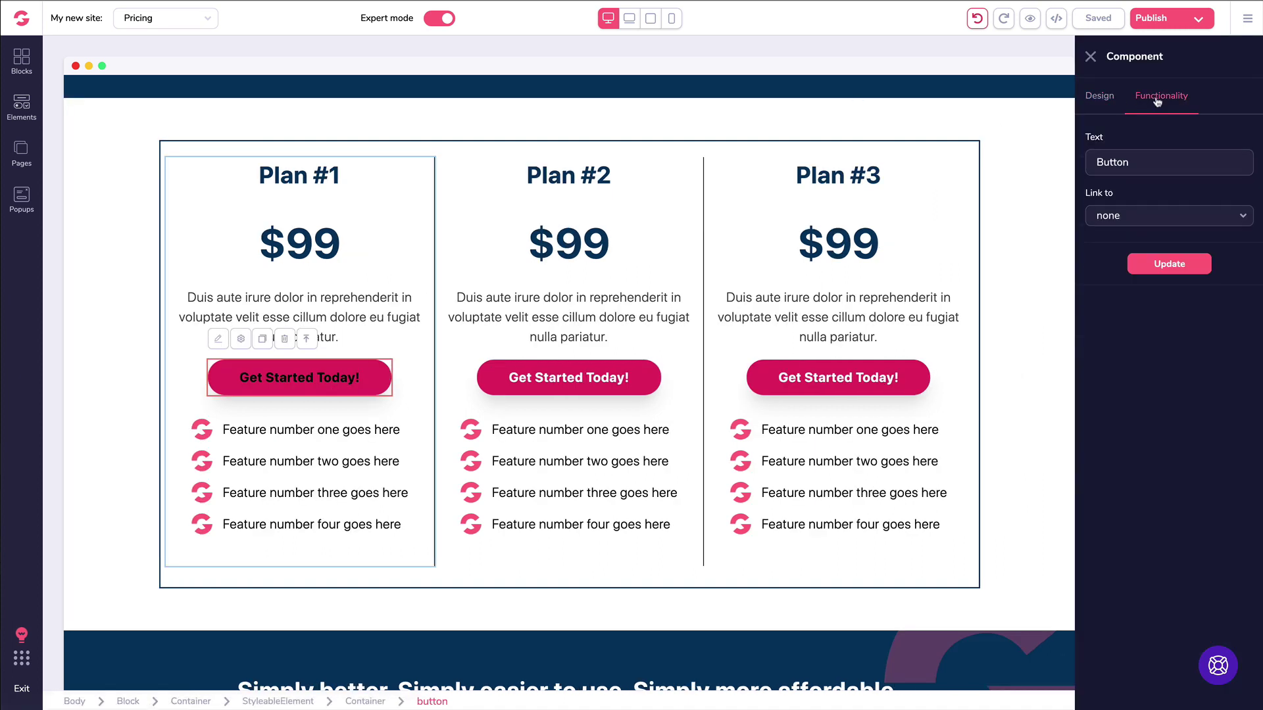
left_click(1131, 223)
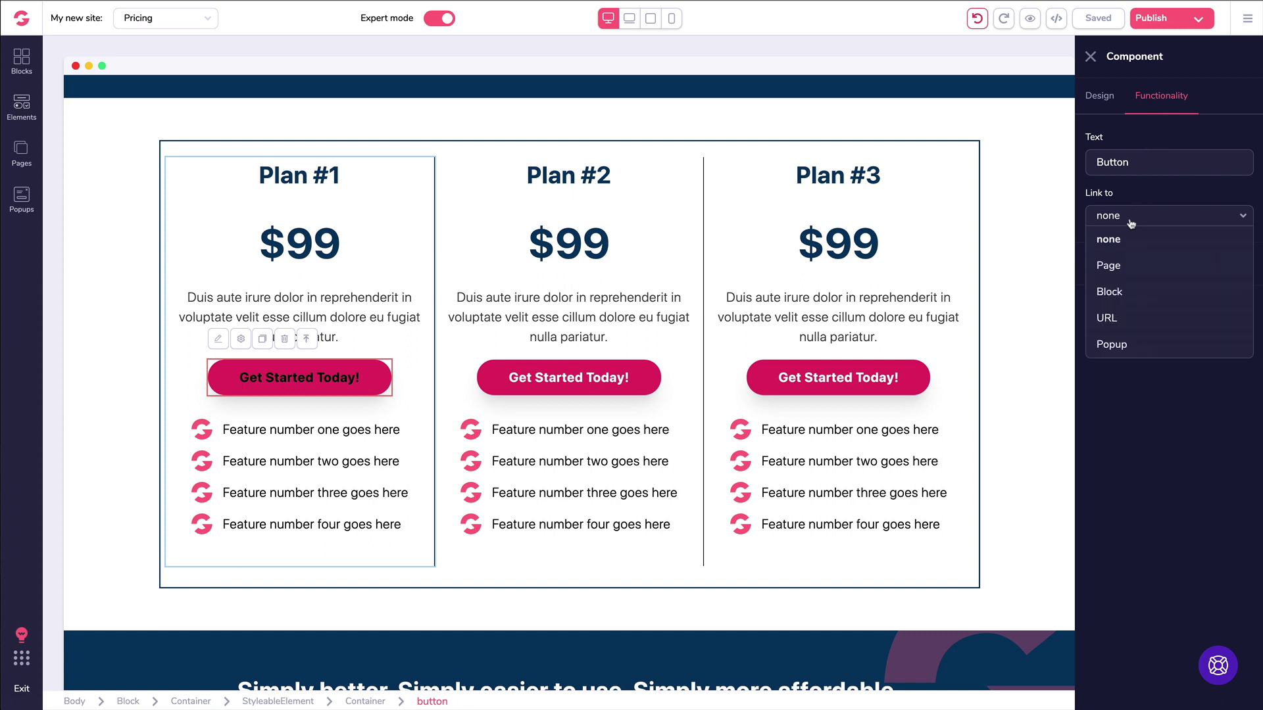
left_click(1114, 317)
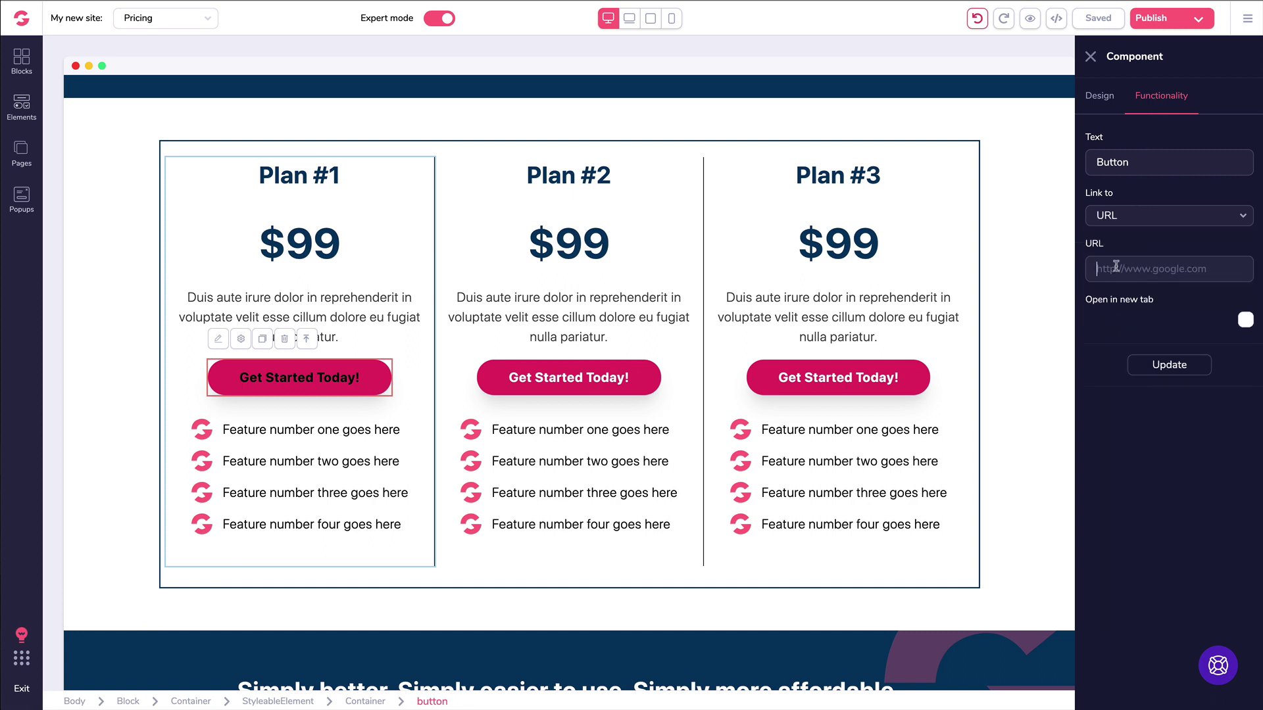
key("ctrl+v")
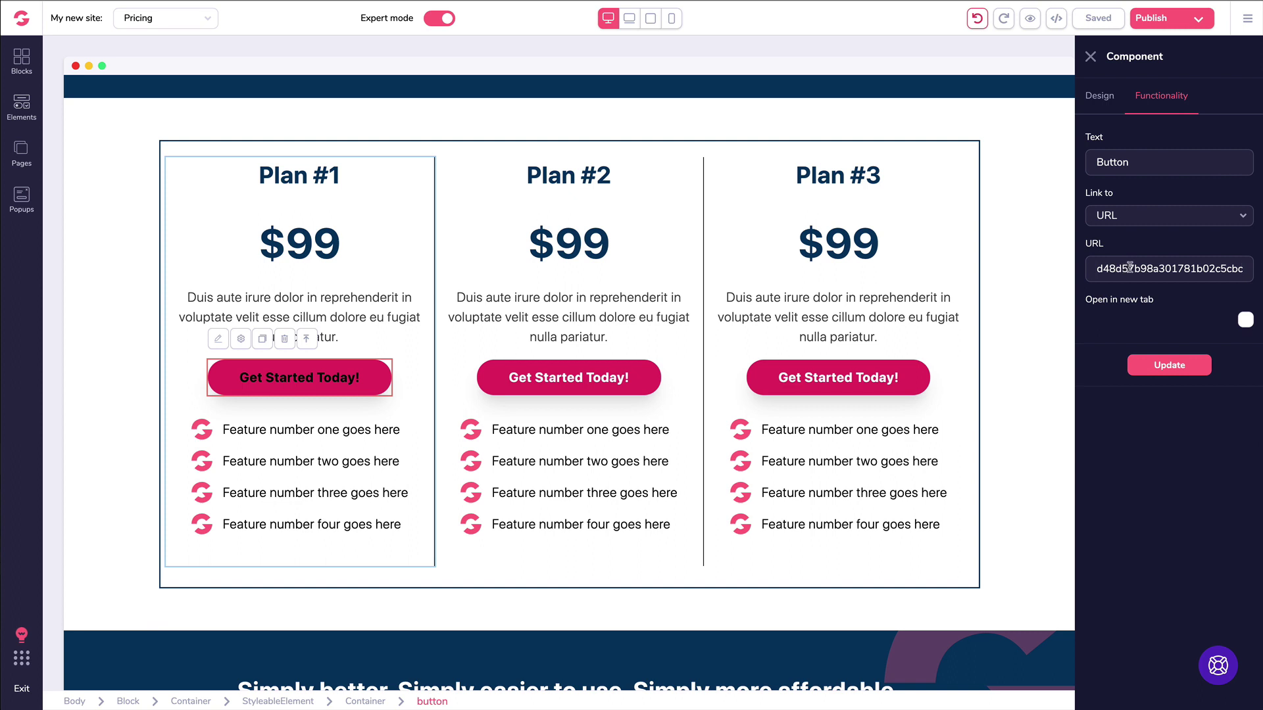
key("ctrl+a")
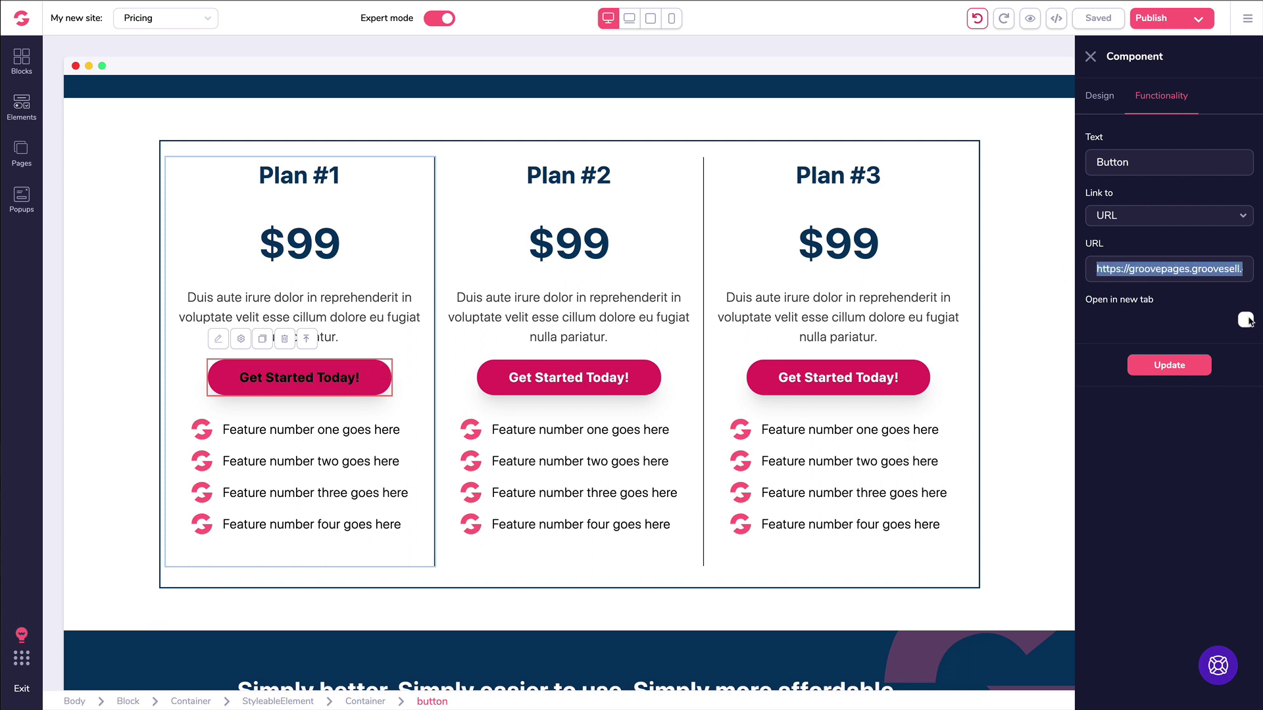
left_click(1246, 319)
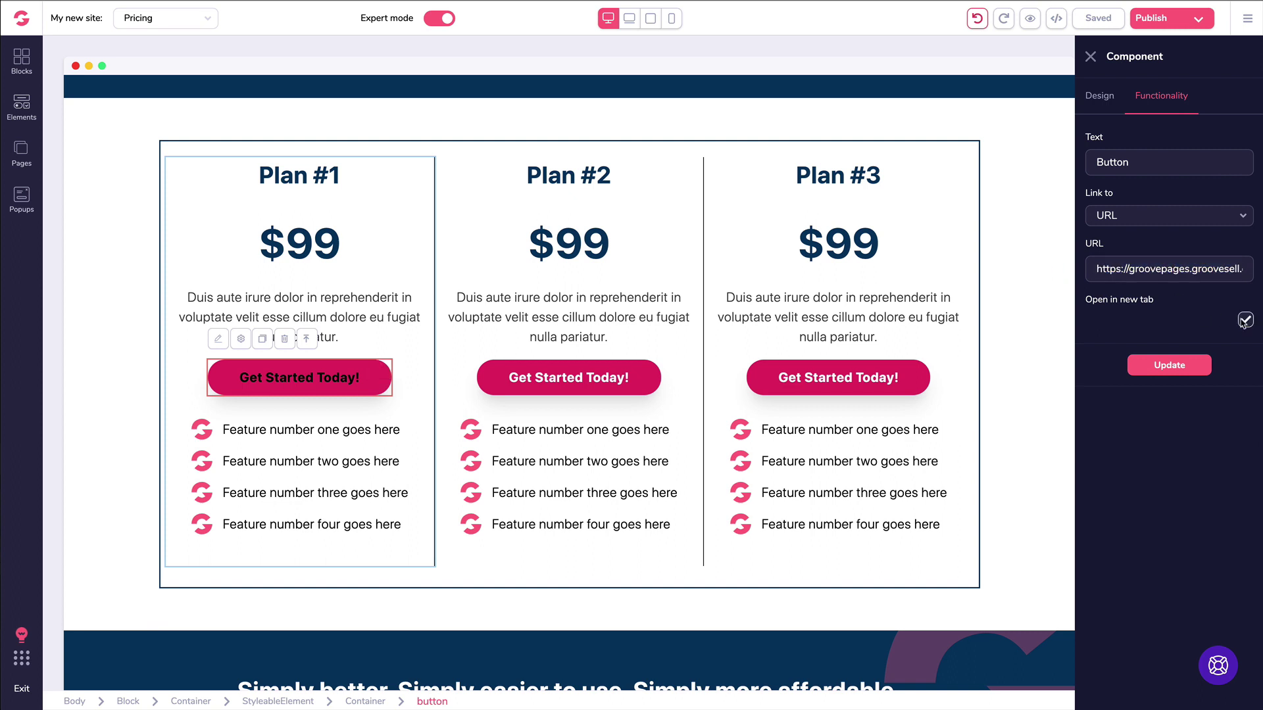
left_click(1161, 366)
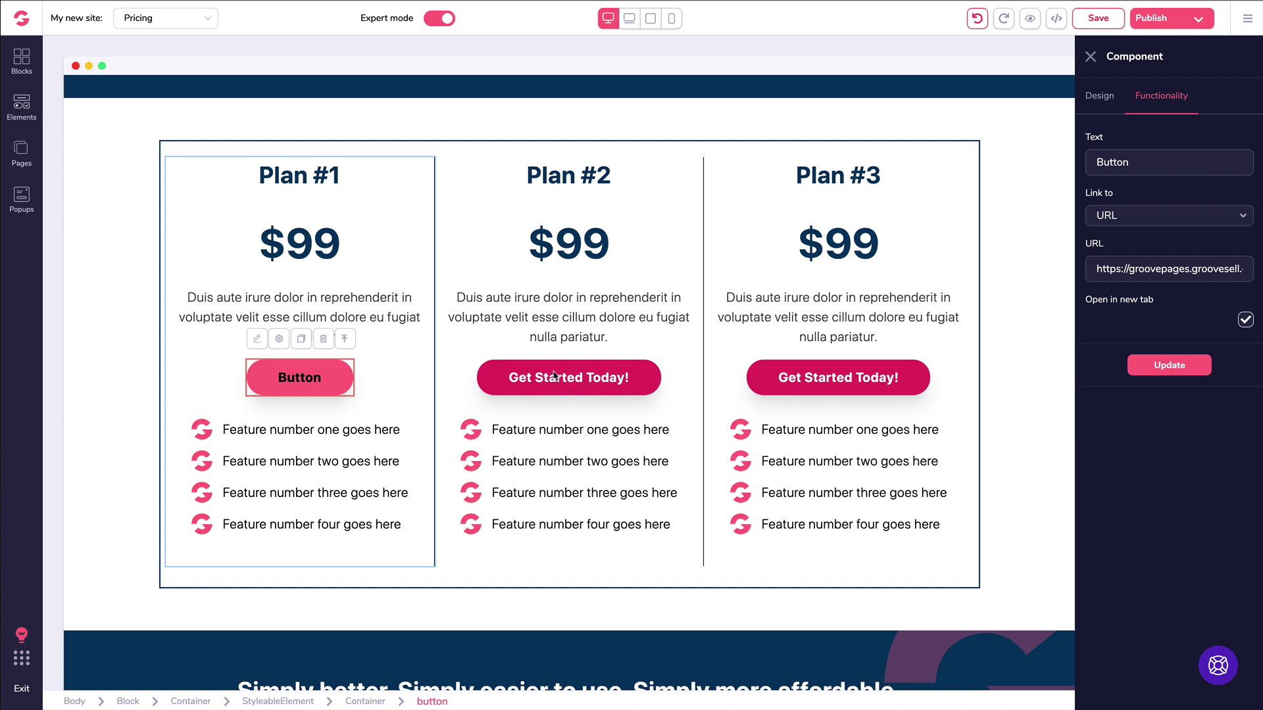
Step: Change Plan #1's button text to 'Get Started Today'
type("Get Started Today")
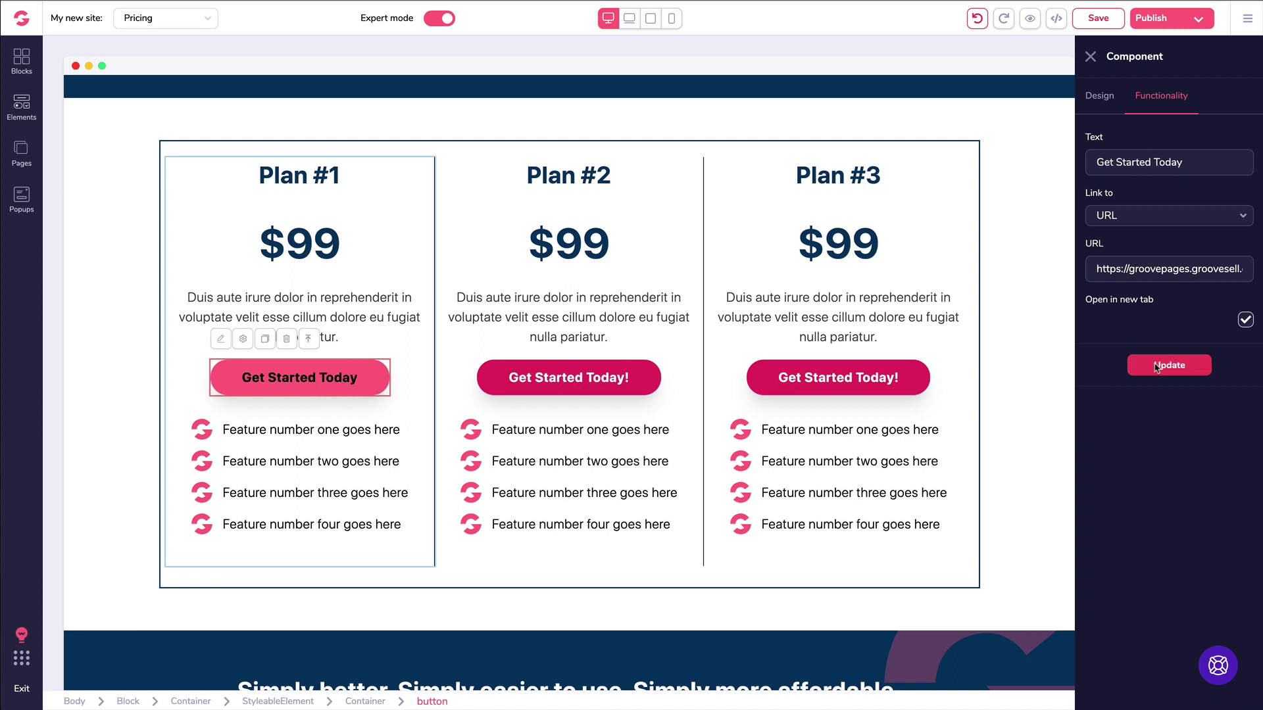
left_click(1148, 366)
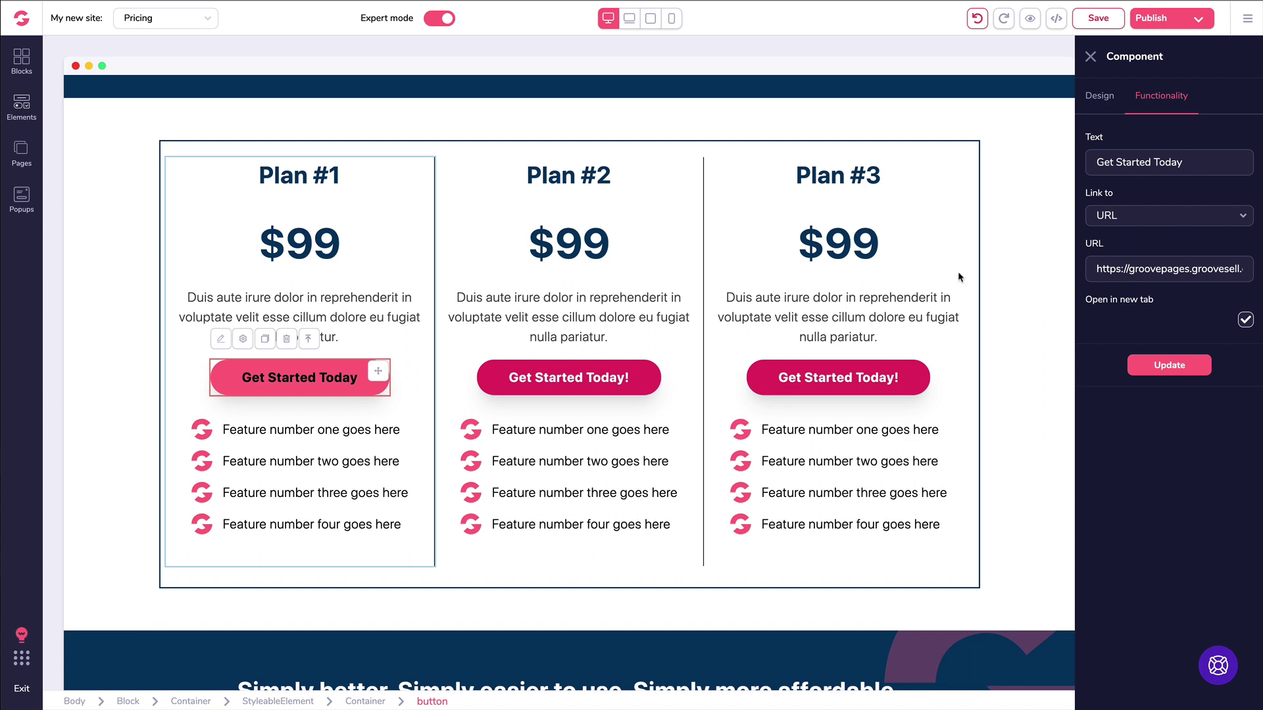
left_click(585, 382)
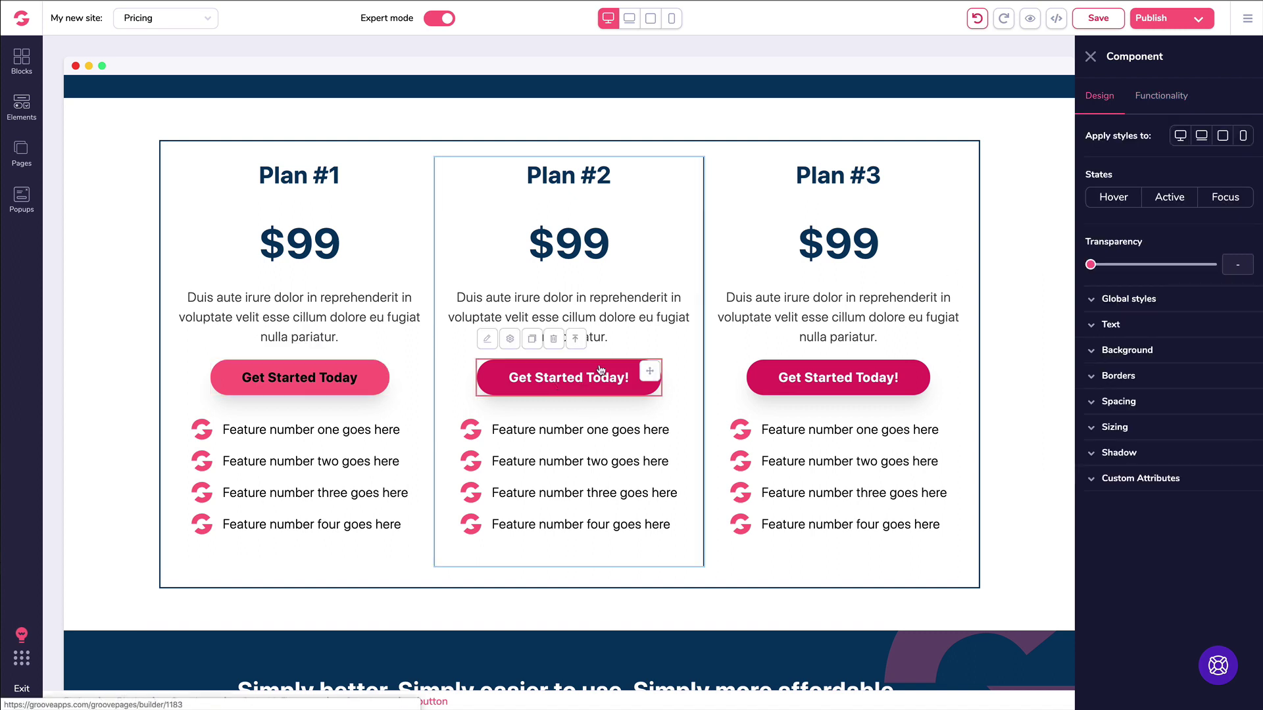
Step: Set Plan #2's button to 'Get Started Today', linking to the checkout URL in a new tab
left_click(1153, 104)
left_click(1139, 164)
key("ctrl+a")
type("Get Started Today")
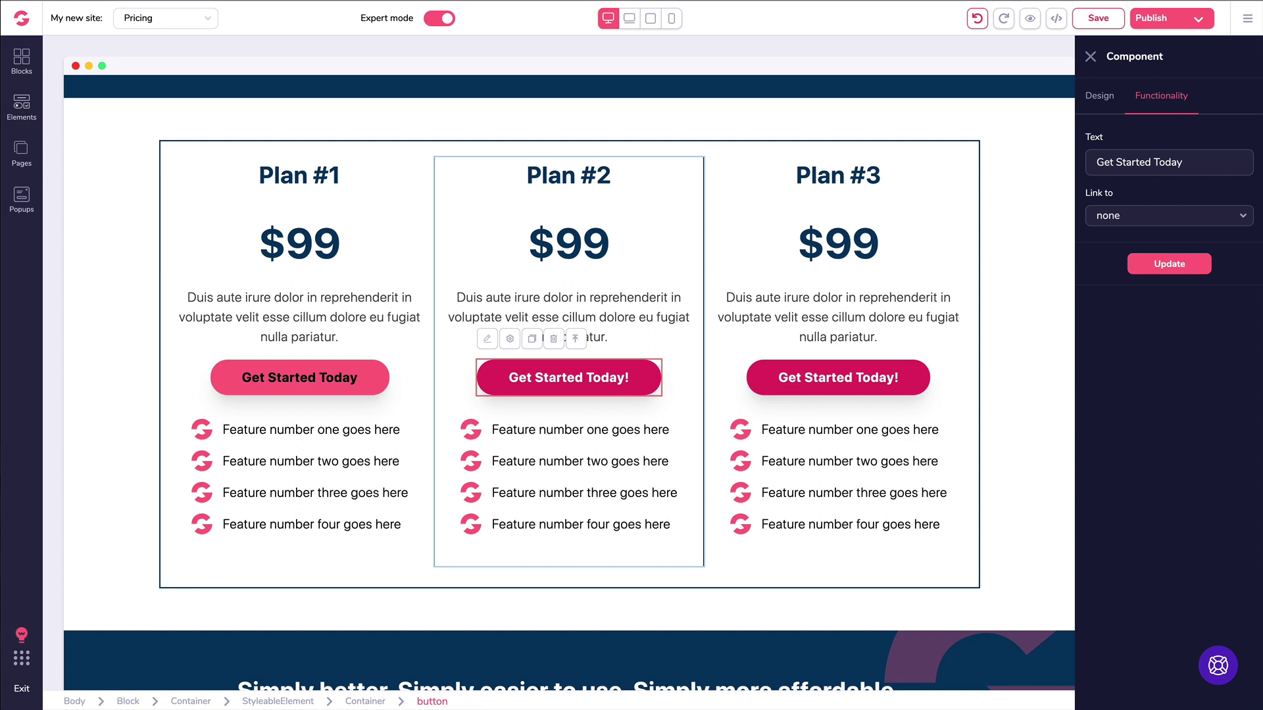
left_click(1160, 217)
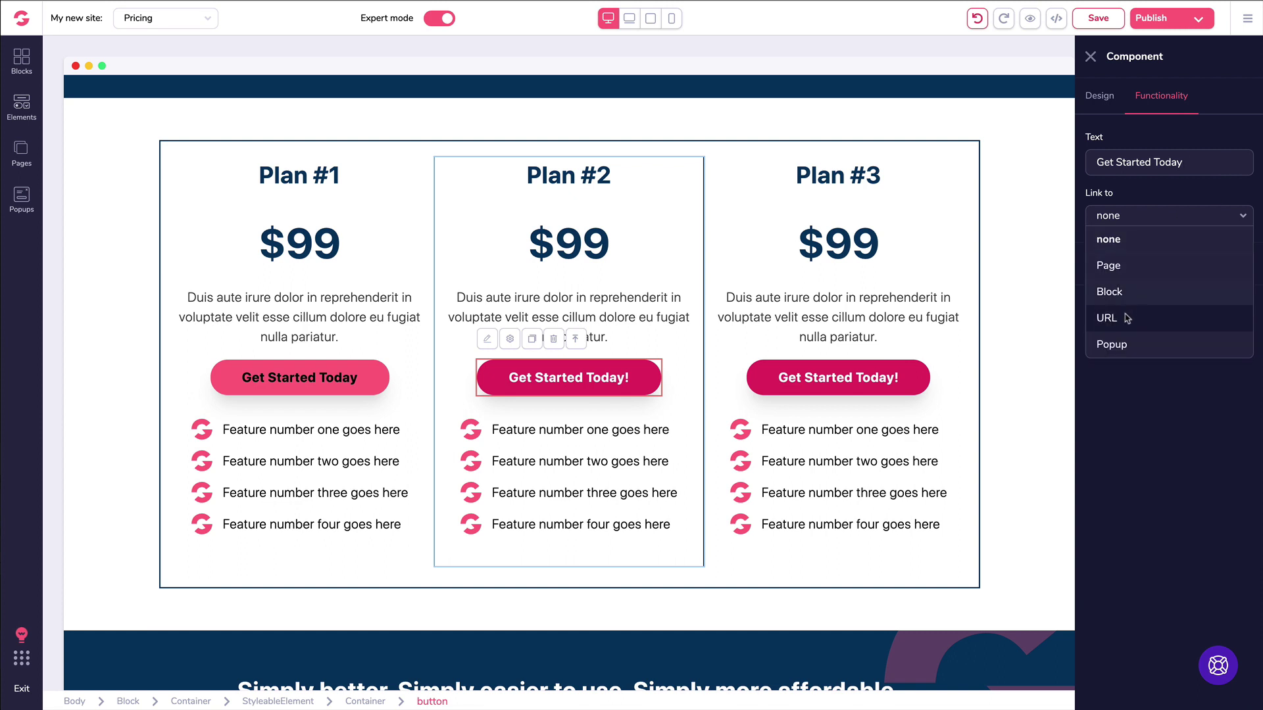
left_click(1128, 318)
left_click(1126, 265)
key("ctrl+v")
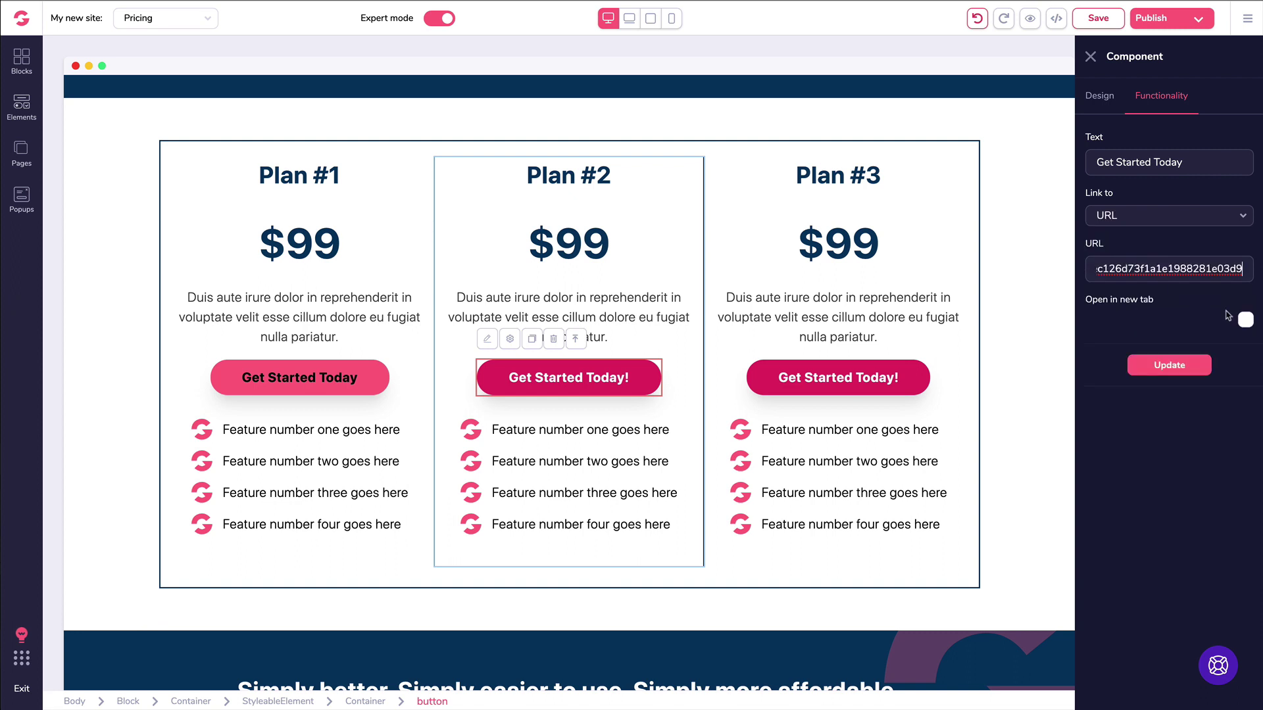
left_click(1245, 319)
left_click(1171, 368)
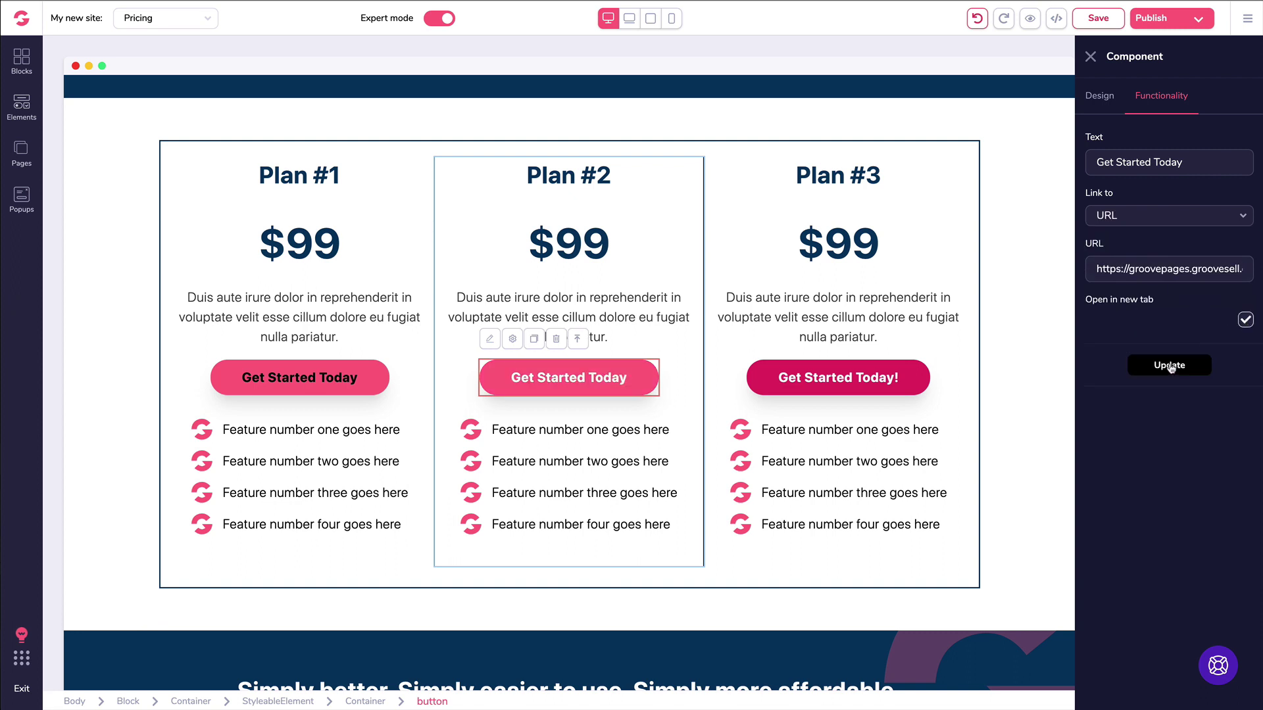
Step: Save the Pricing page and open its live preview
left_click(1090, 57)
left_click(1097, 19)
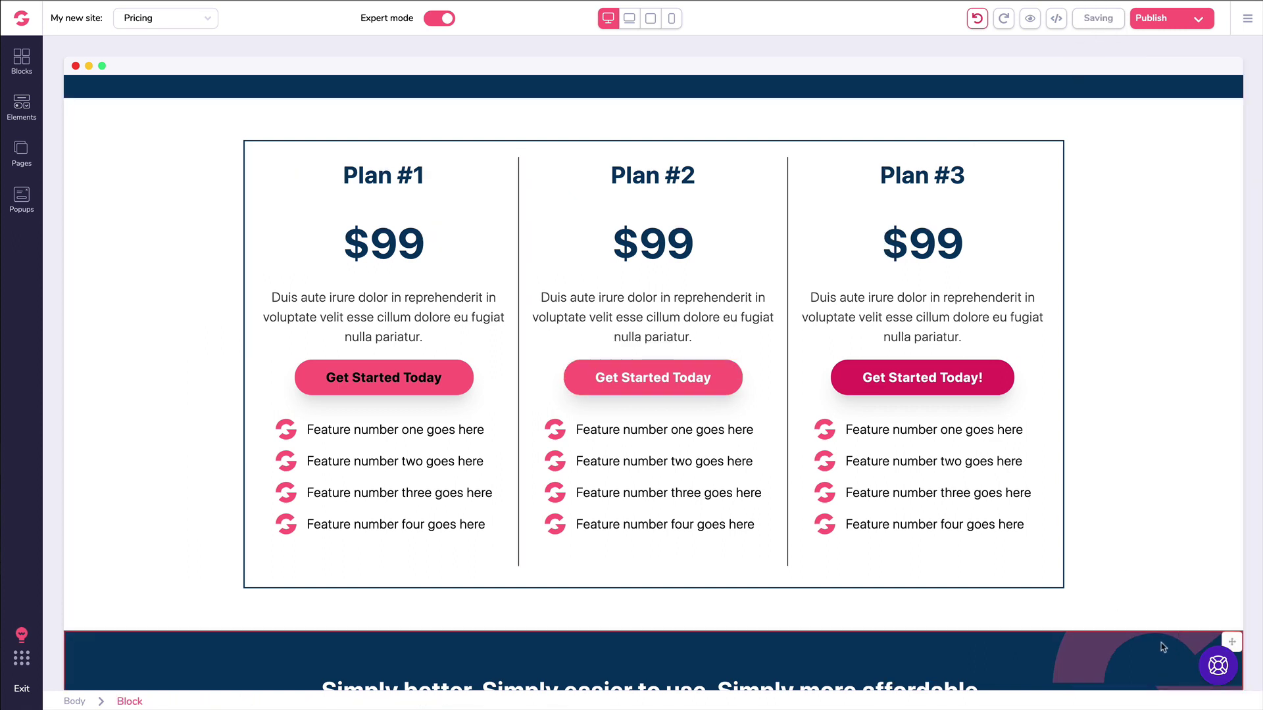
left_click(1025, 19)
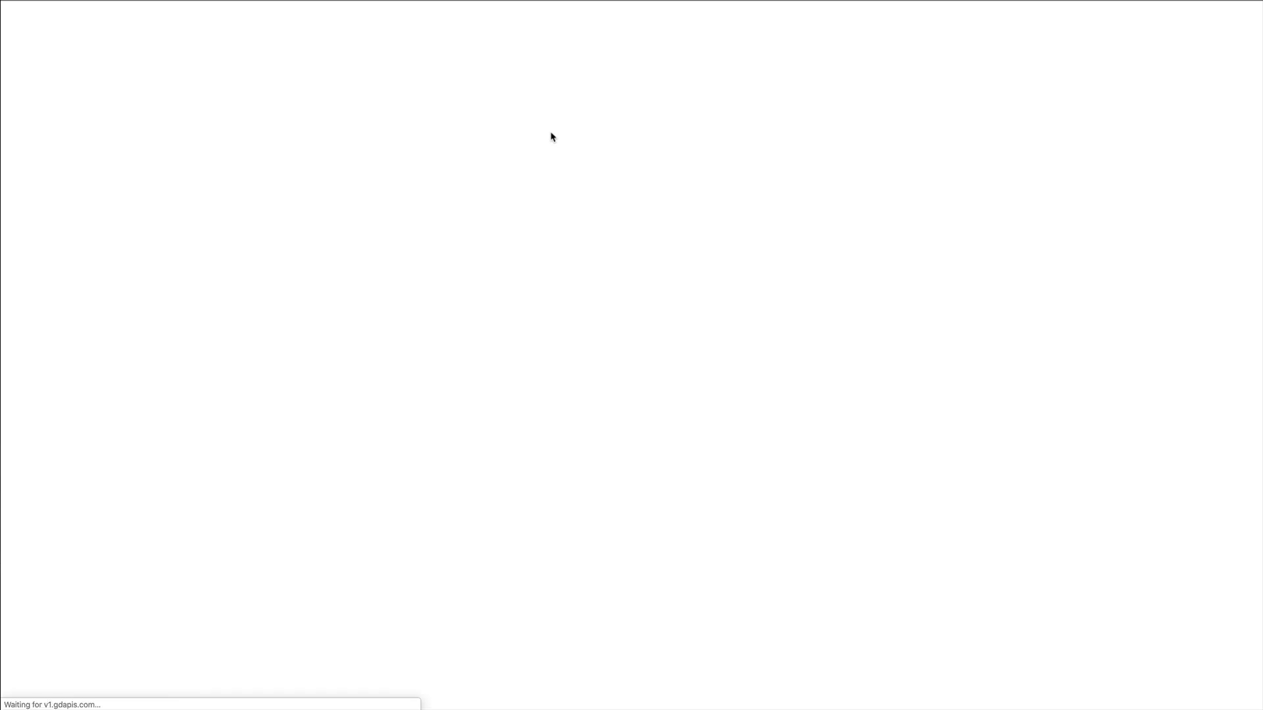
Step: Test Plan #1's and Plan #2's Get Started Today buttons in the preview
scroll(552, 145, "down", 15)
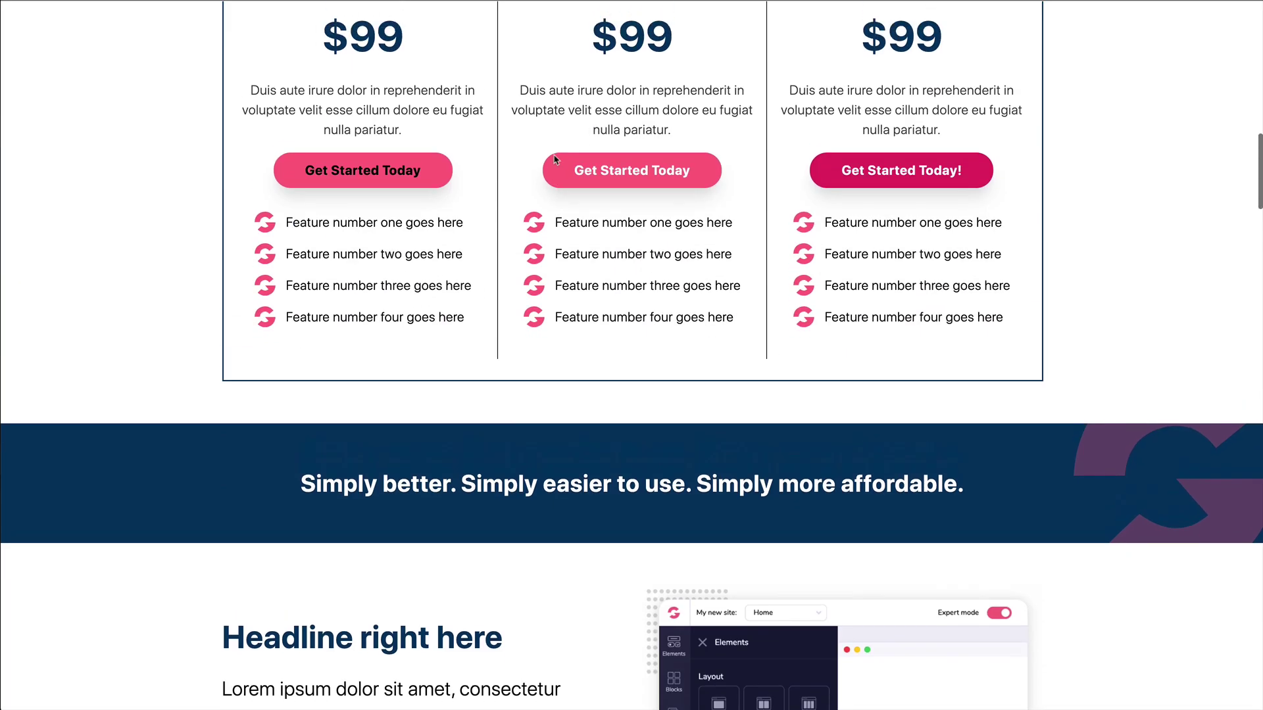
scroll(555, 159, "up", 3)
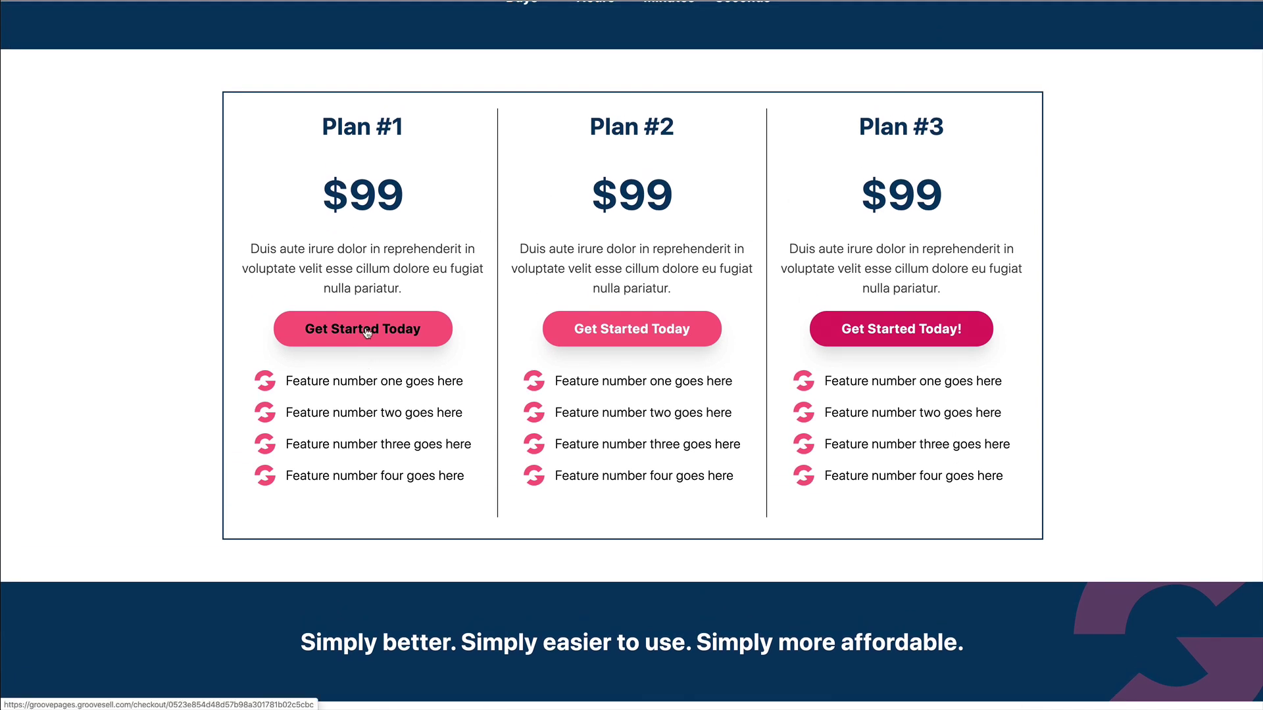
left_click(367, 332)
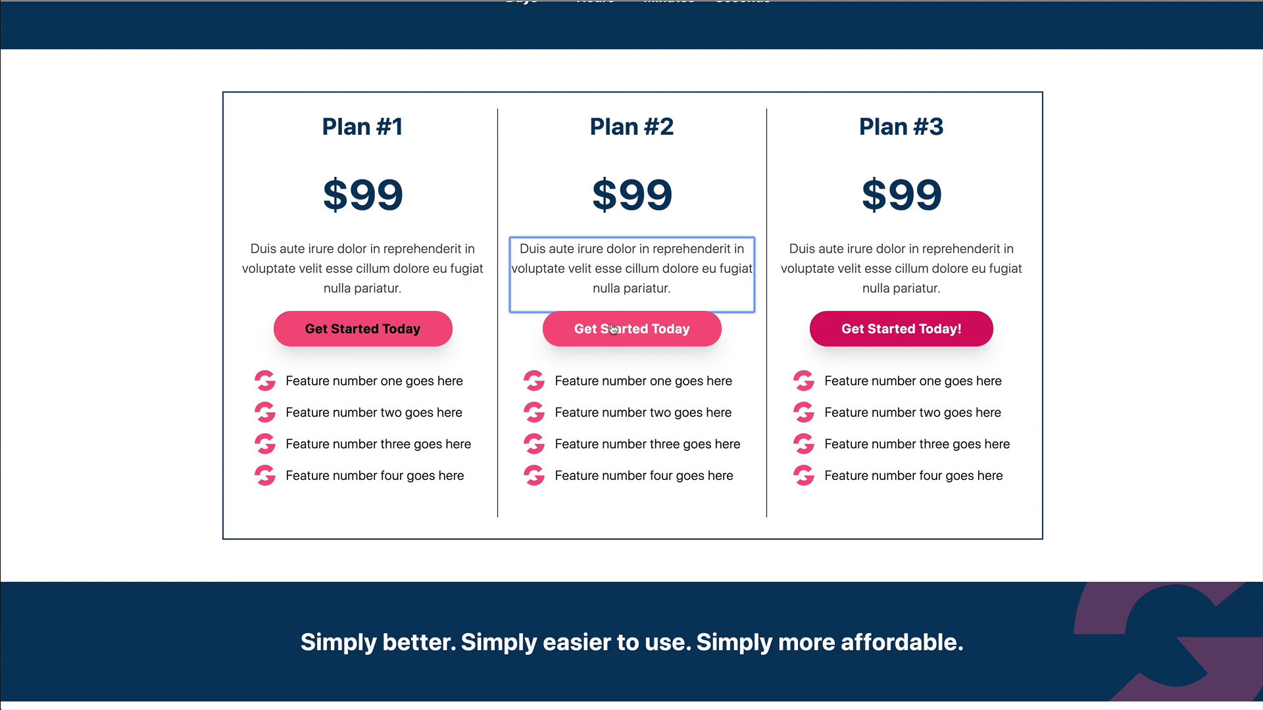
left_click(611, 201)
left_click(622, 323)
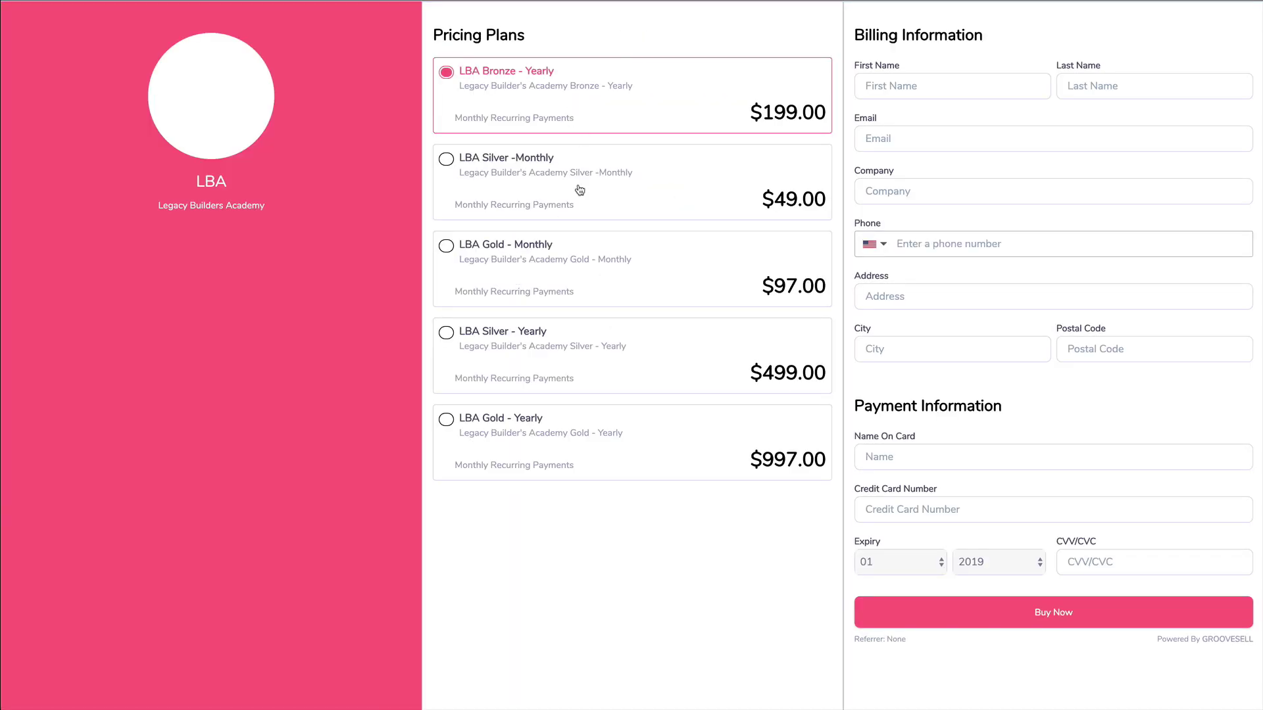
Step: Try the LBA Bronze, Silver and Gold monthly and yearly plan options on the checkout
left_click(581, 196)
left_click(586, 276)
left_click(592, 346)
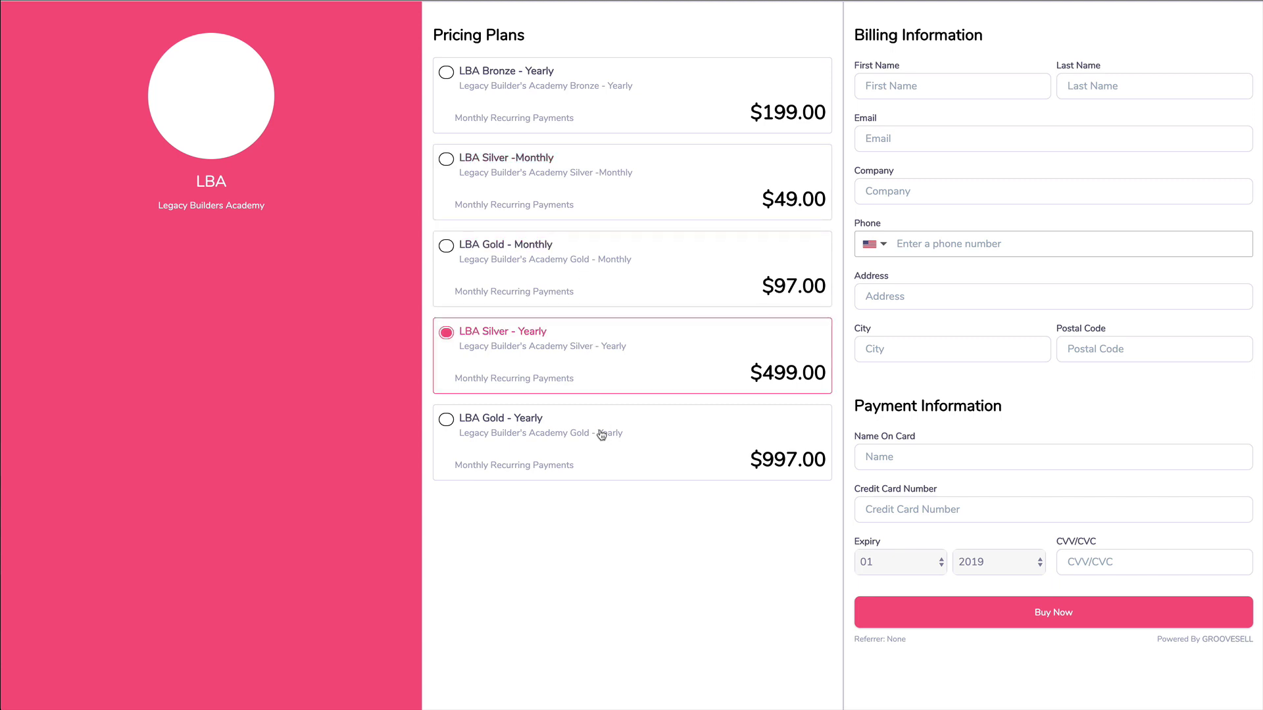
left_click(601, 436)
left_click(558, 115)
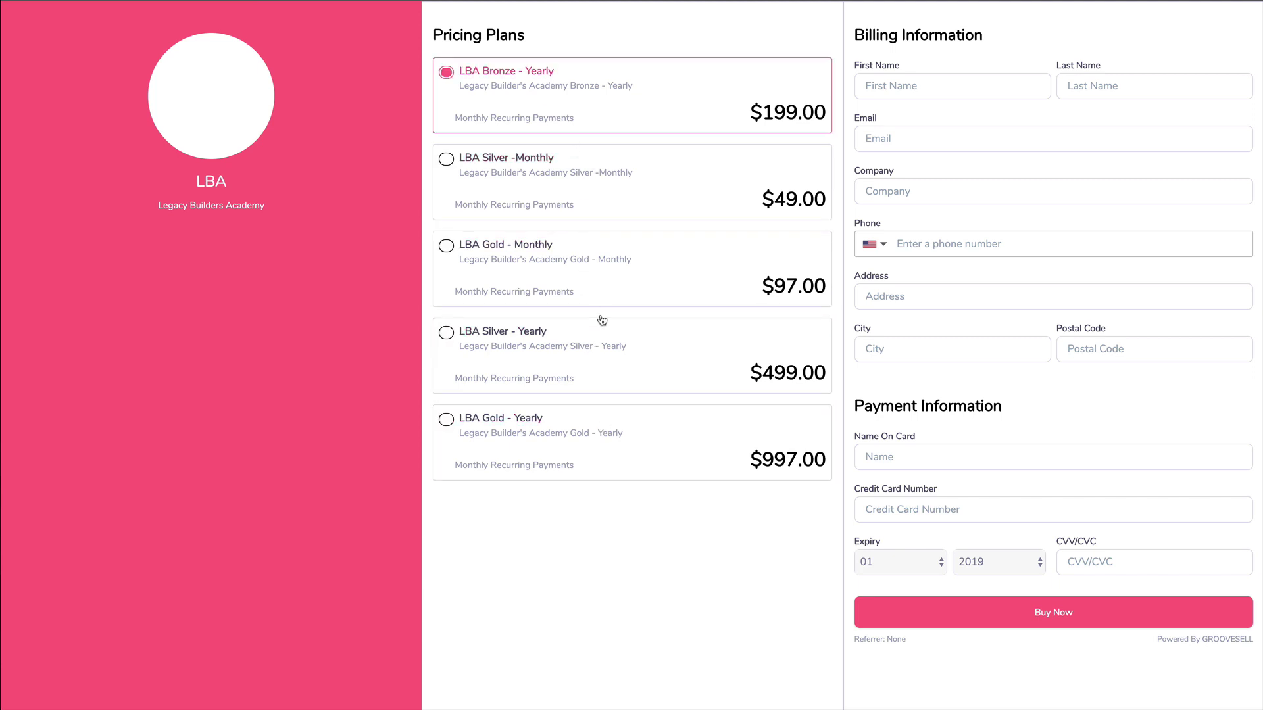
left_click(558, 289)
left_click(573, 354)
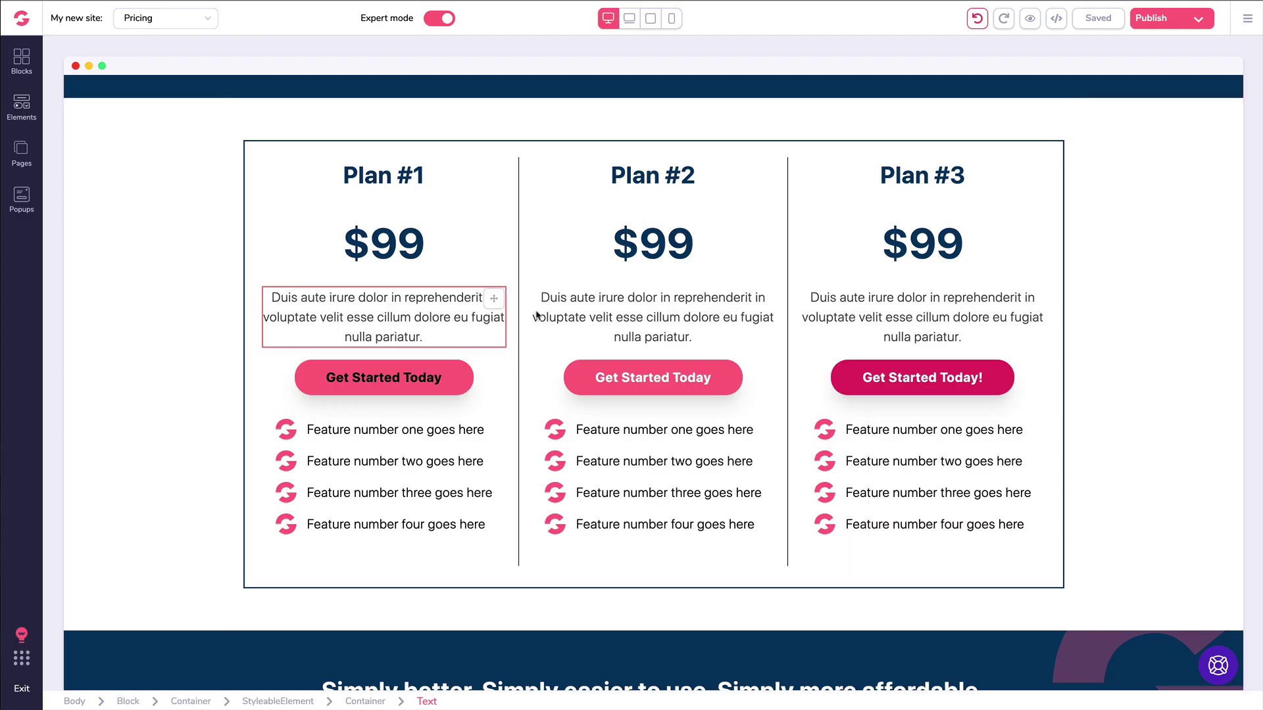
left_click(575, 296)
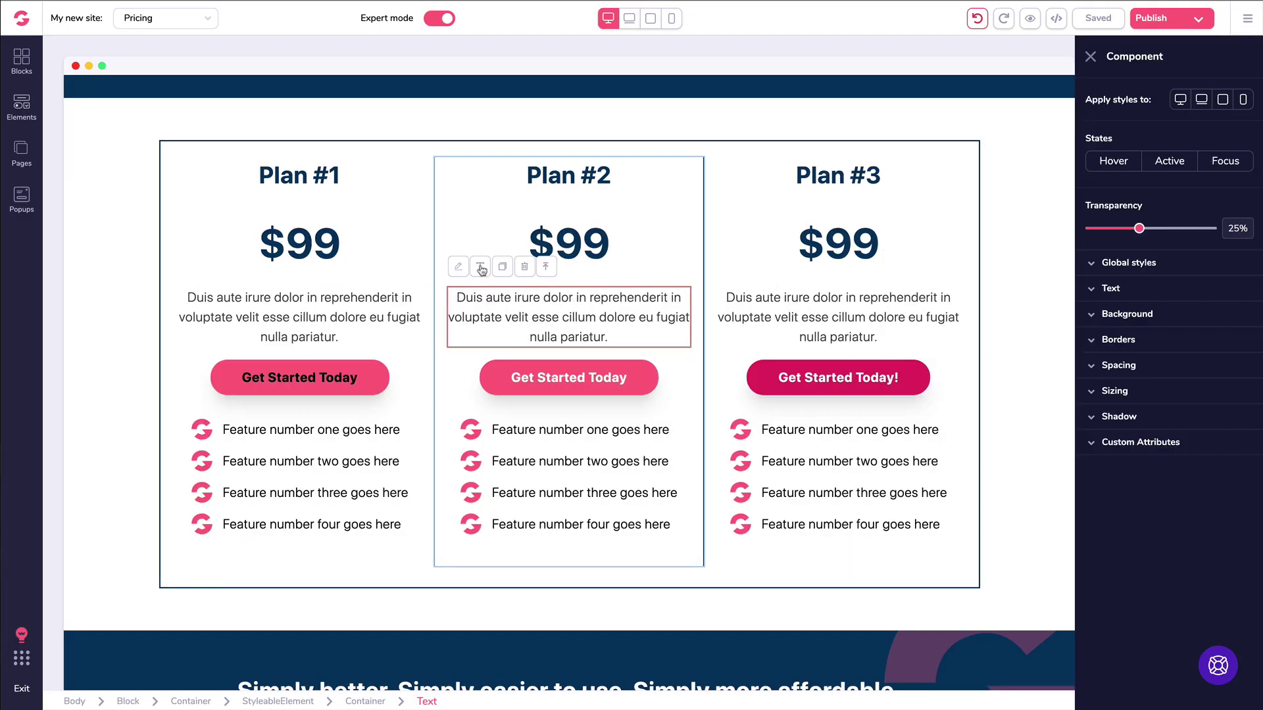
left_click(483, 270)
left_click_drag(665, 376, 606, 389)
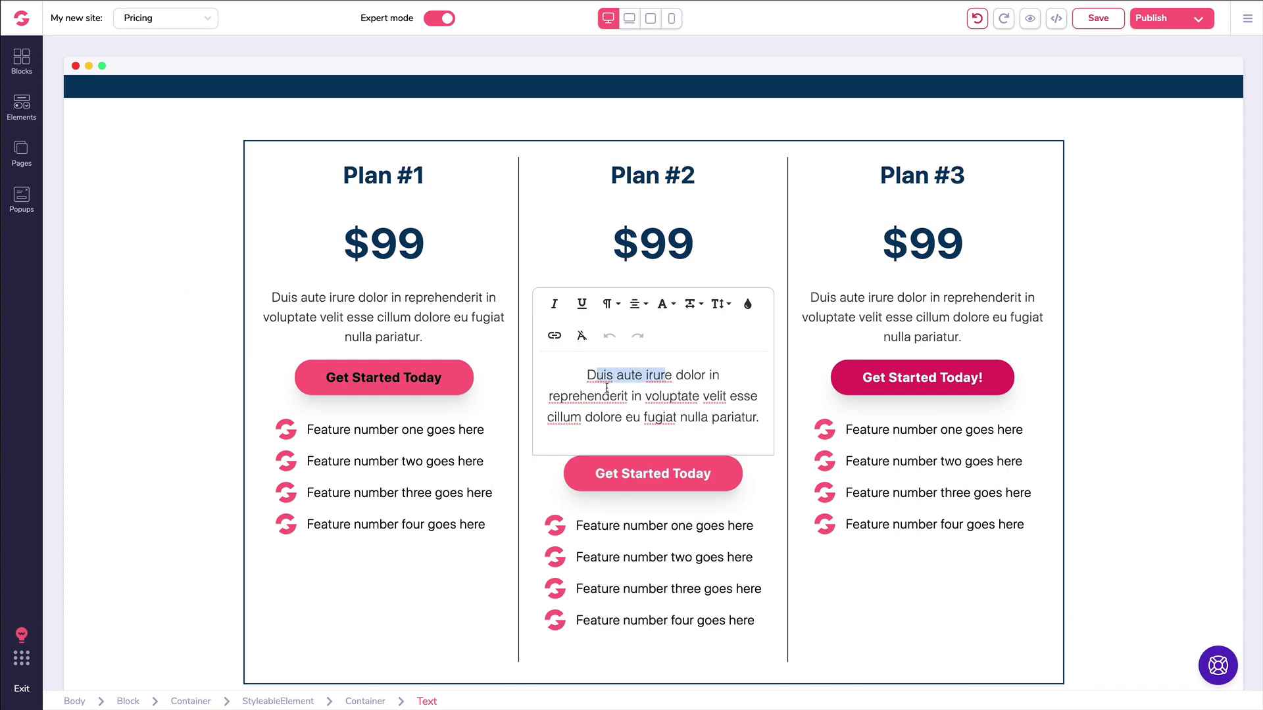
left_click(556, 338)
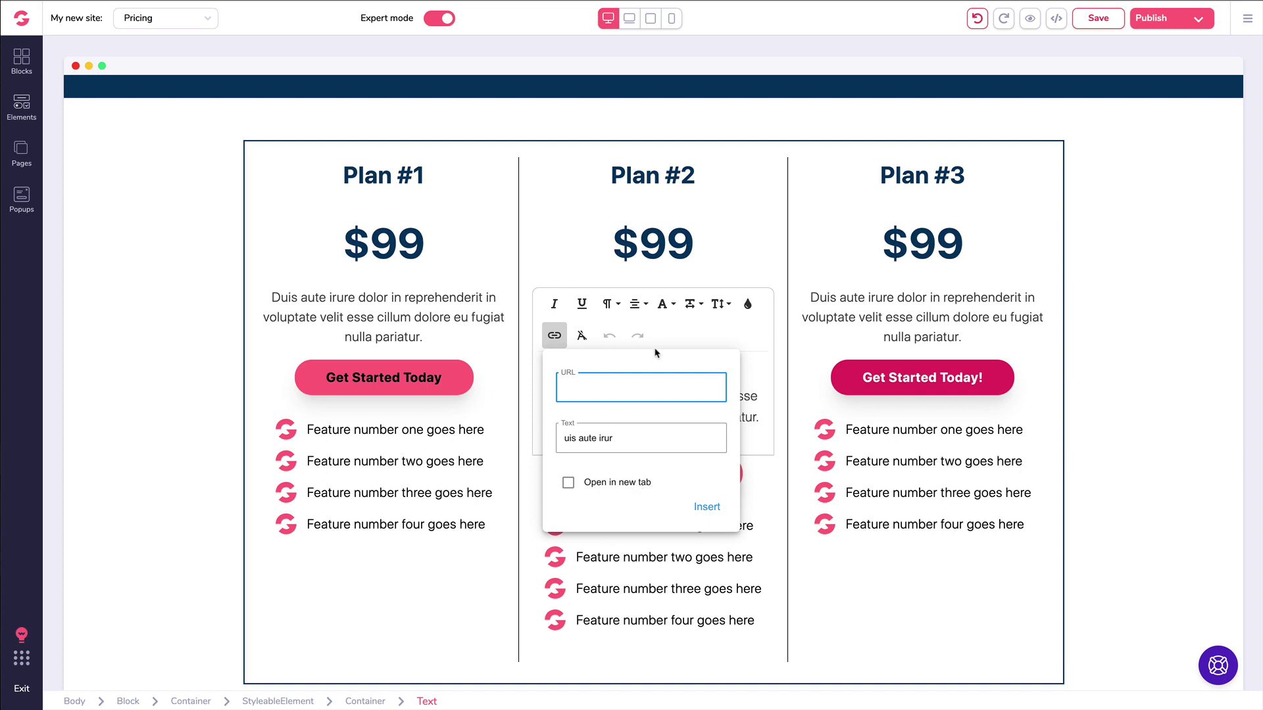
left_click(748, 523)
scroll(999, 231, "up", 15)
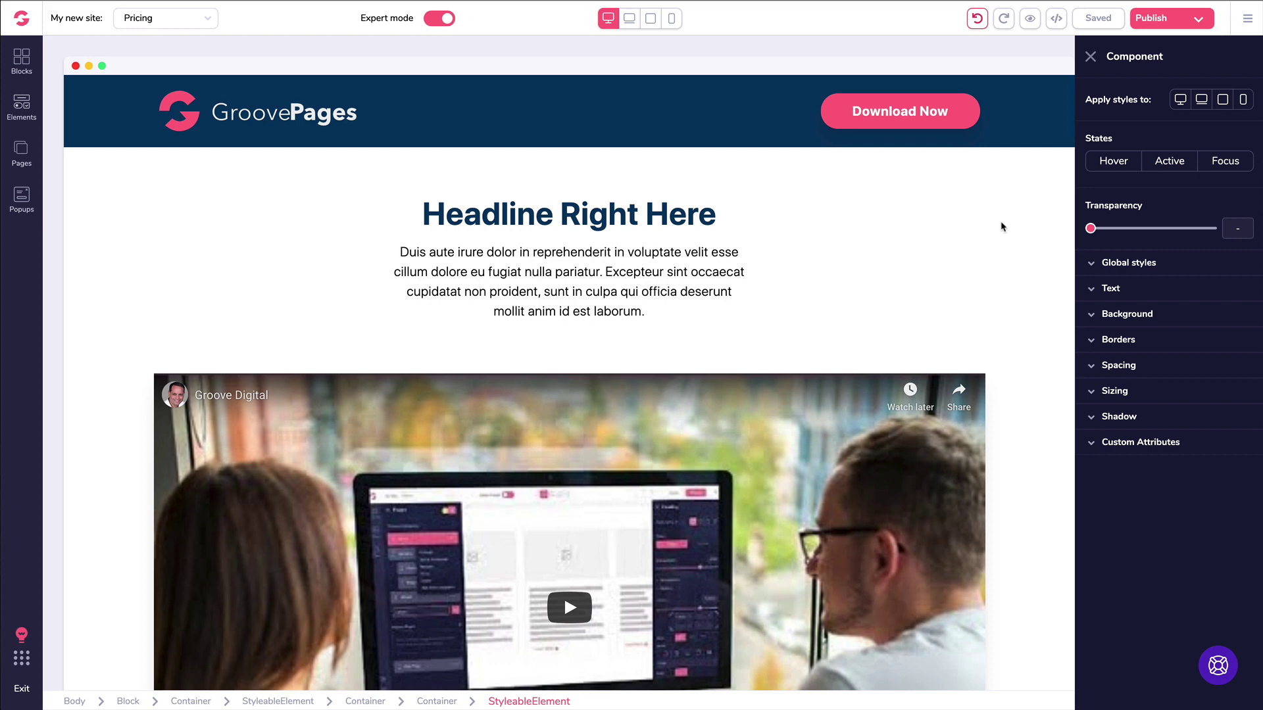
Step: Select Plan #3's Get Started Today! button, then bring up the Blocks library
left_click(664, 256)
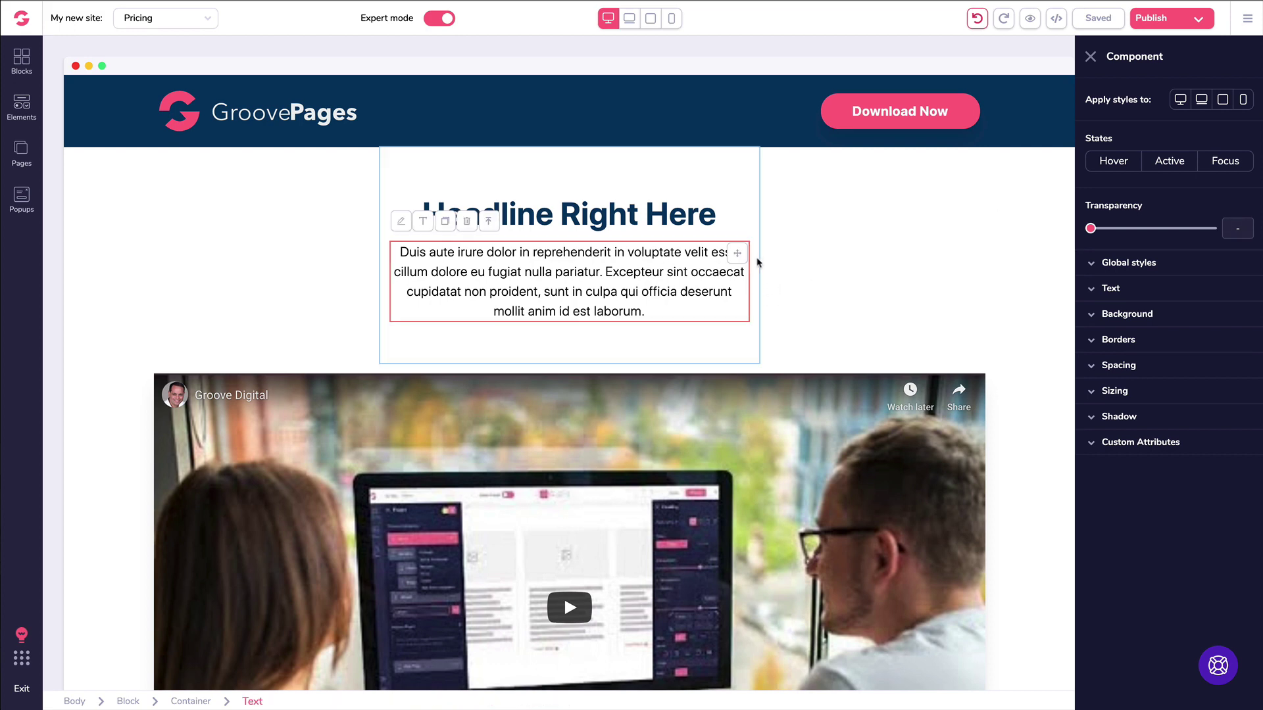
scroll(621, 257, "down", 3)
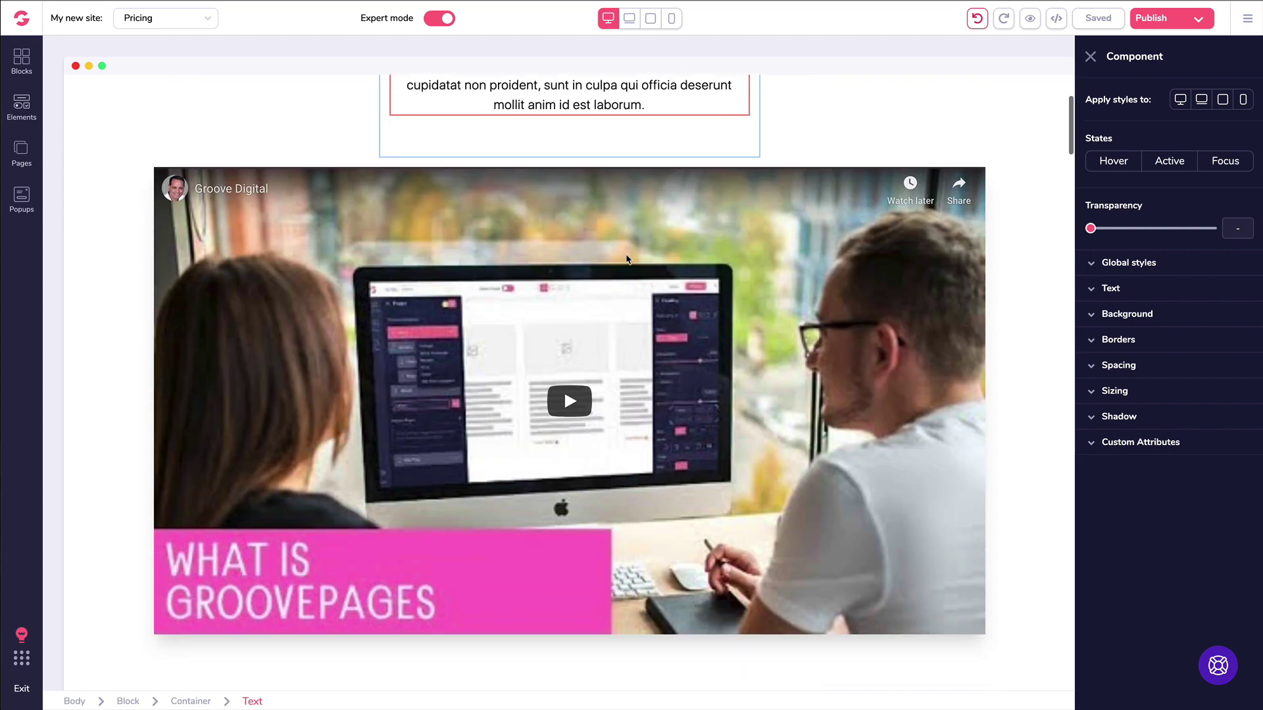
scroll(627, 259, "down", 12)
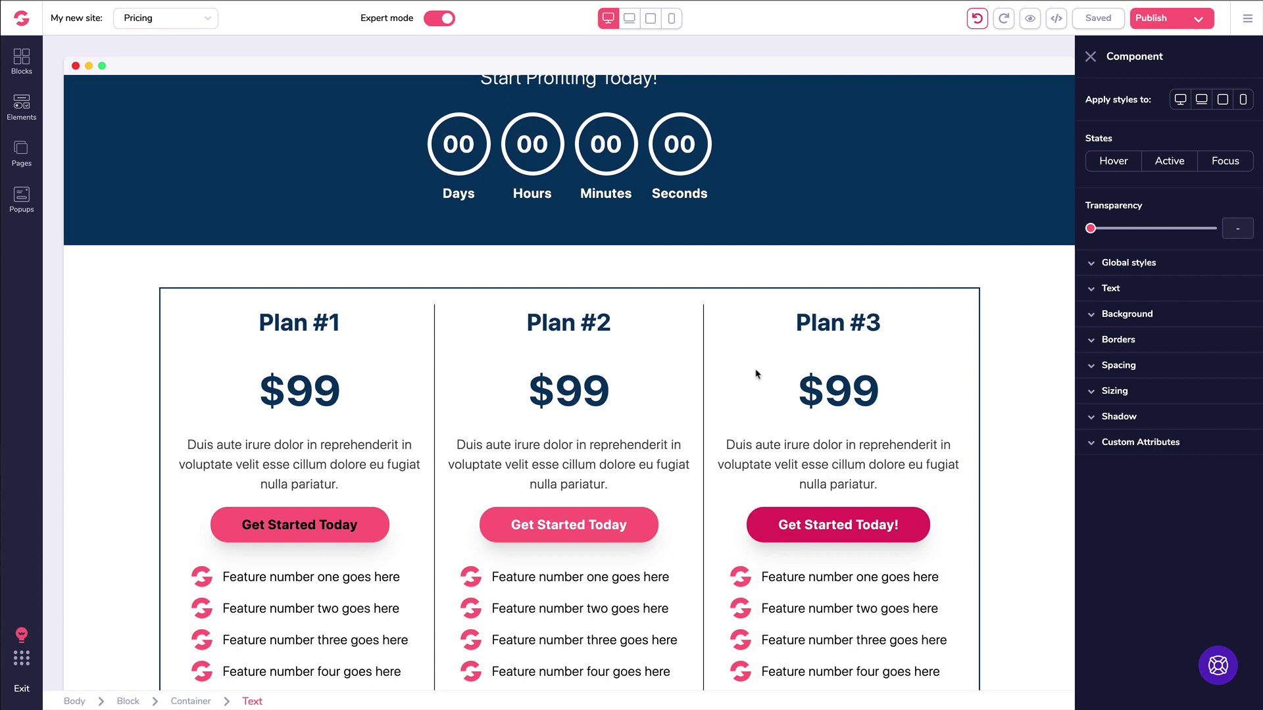
left_click(838, 524)
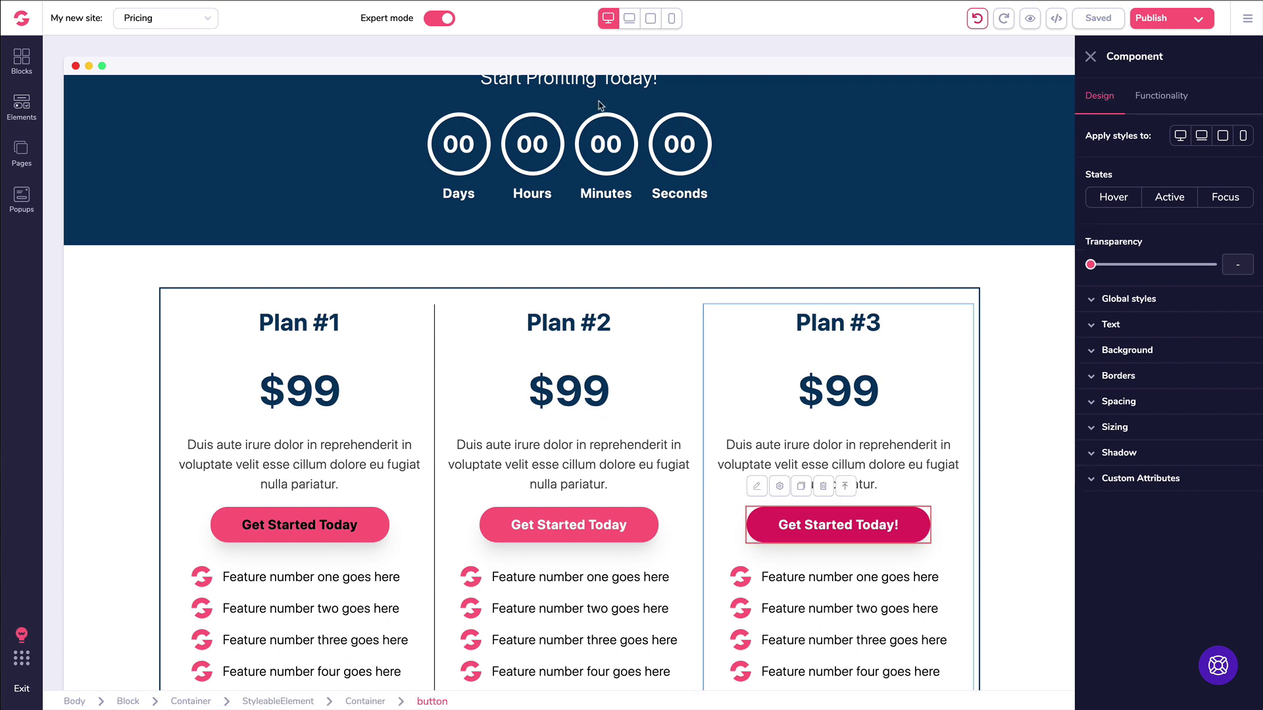
left_click(21, 61)
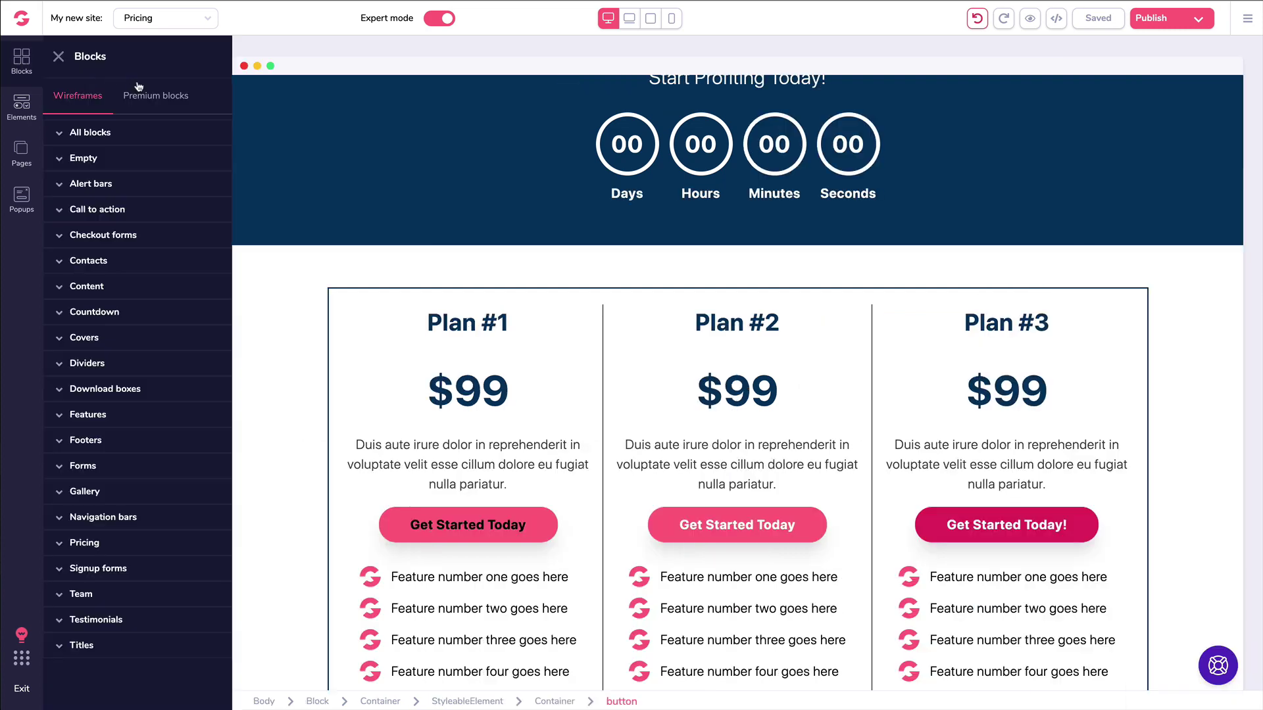
Step: Browse the Premium blocks' All blocks category, select the countdown block, and close the library
left_click(152, 99)
left_click(109, 135)
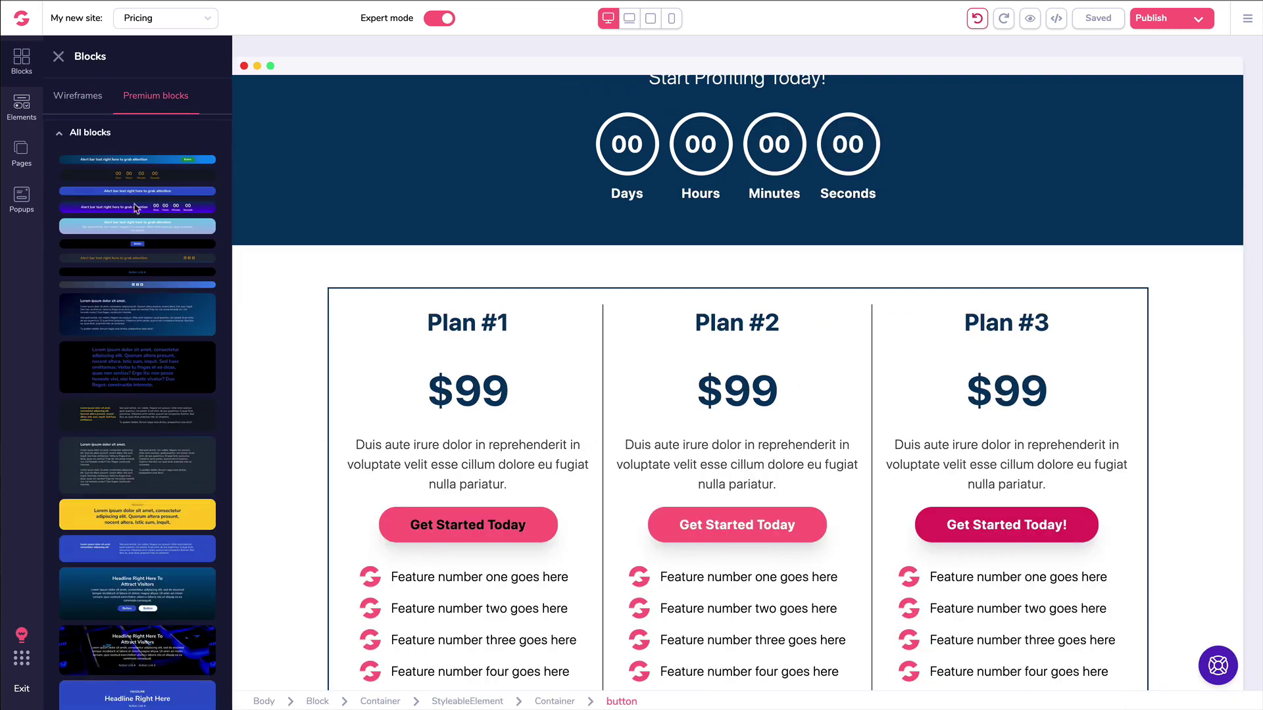
scroll(161, 231, "down", 10)
scroll(161, 232, "up", 10)
left_click(639, 189)
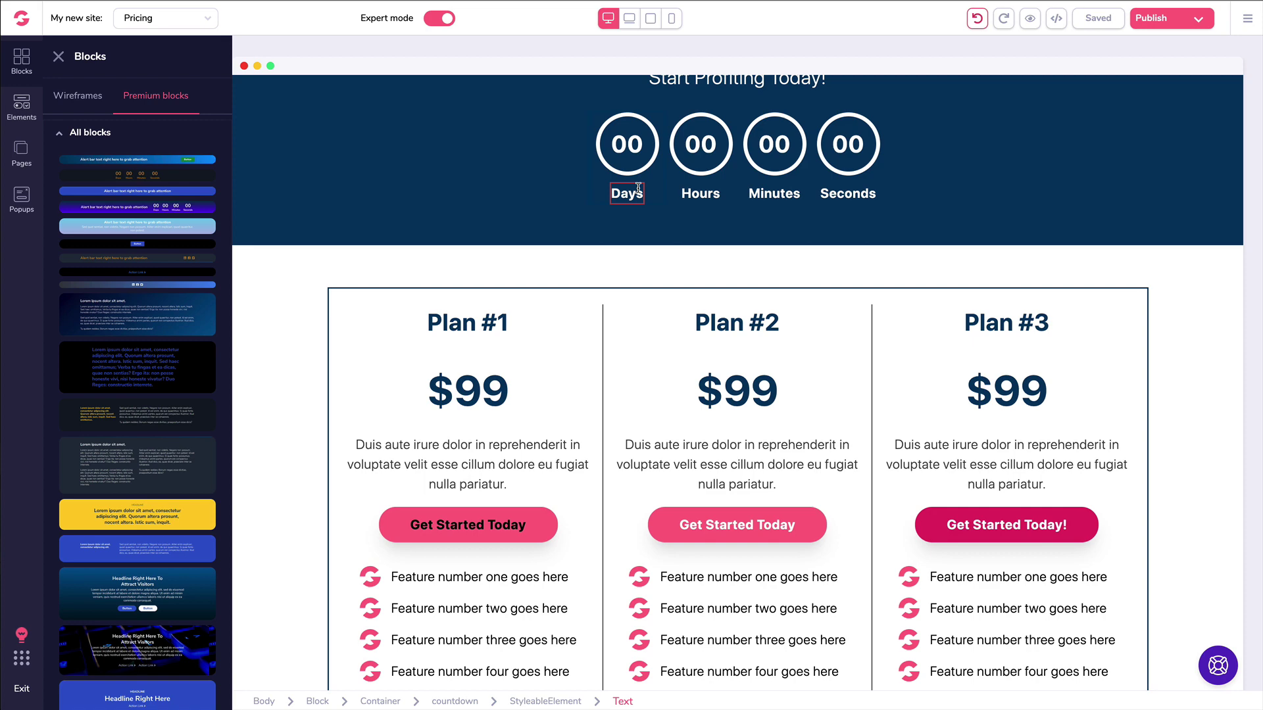
left_click(527, 186)
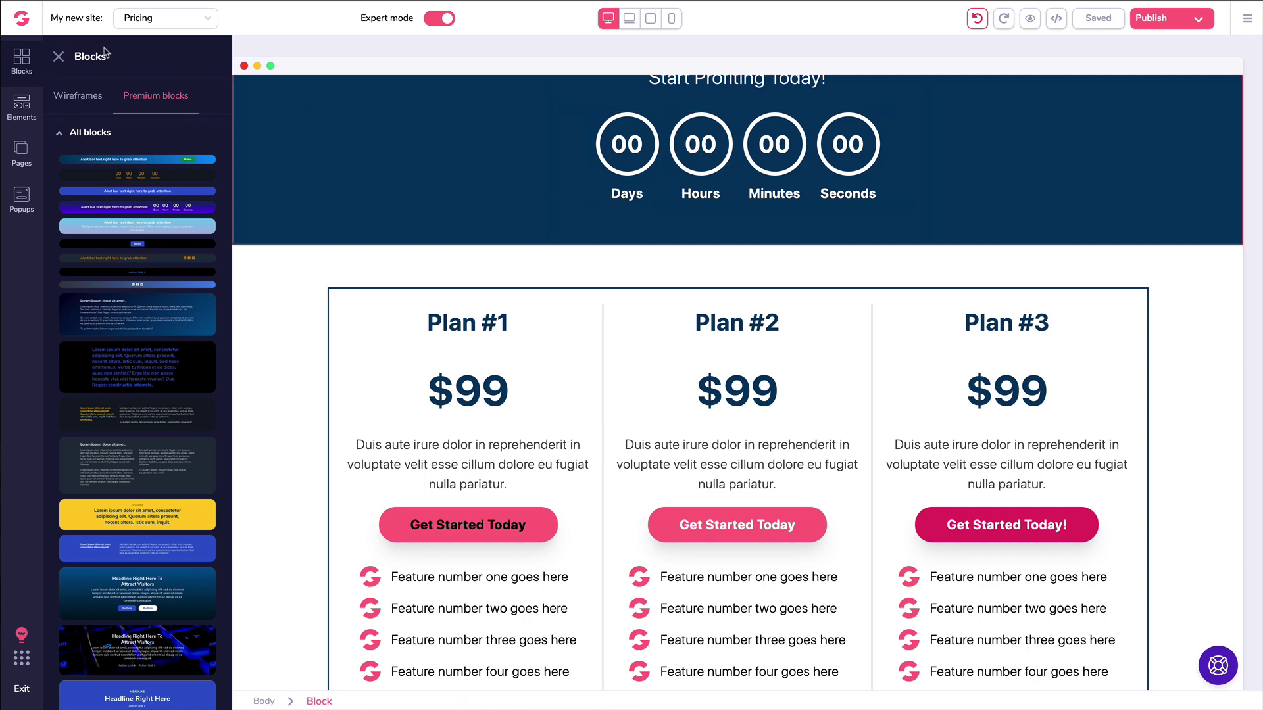
left_click(58, 57)
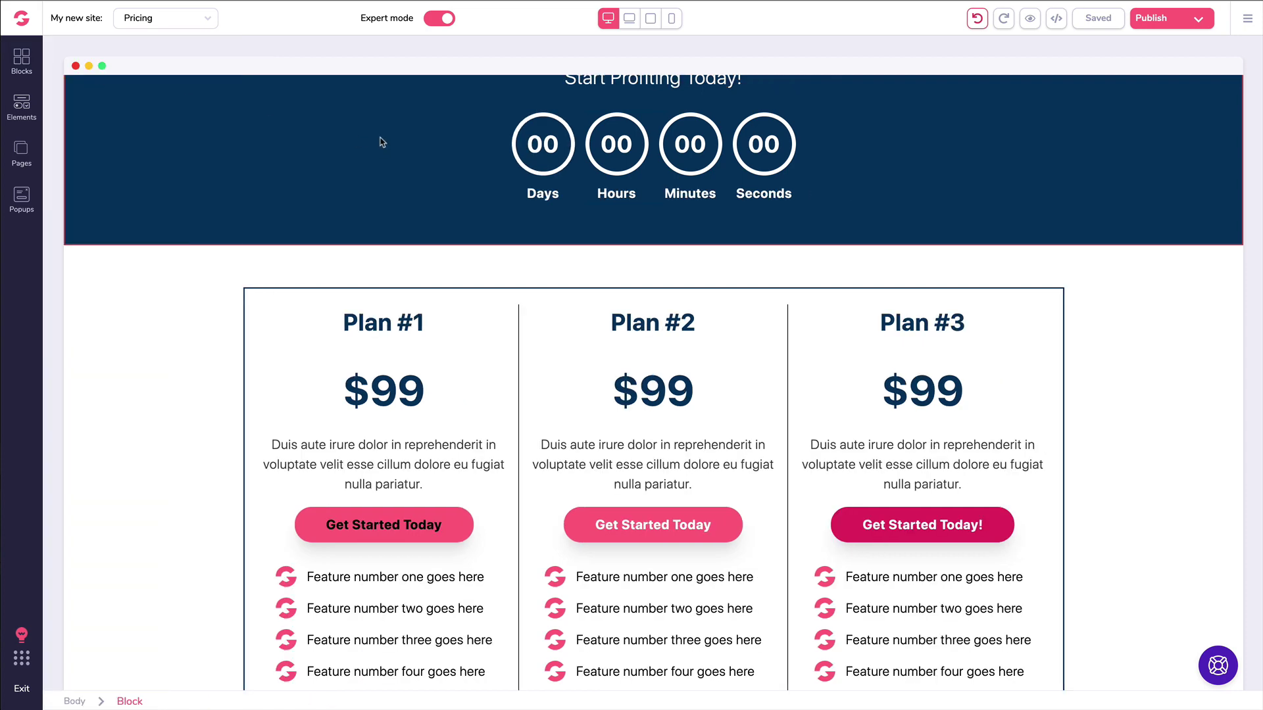
scroll(379, 142, "up", 5)
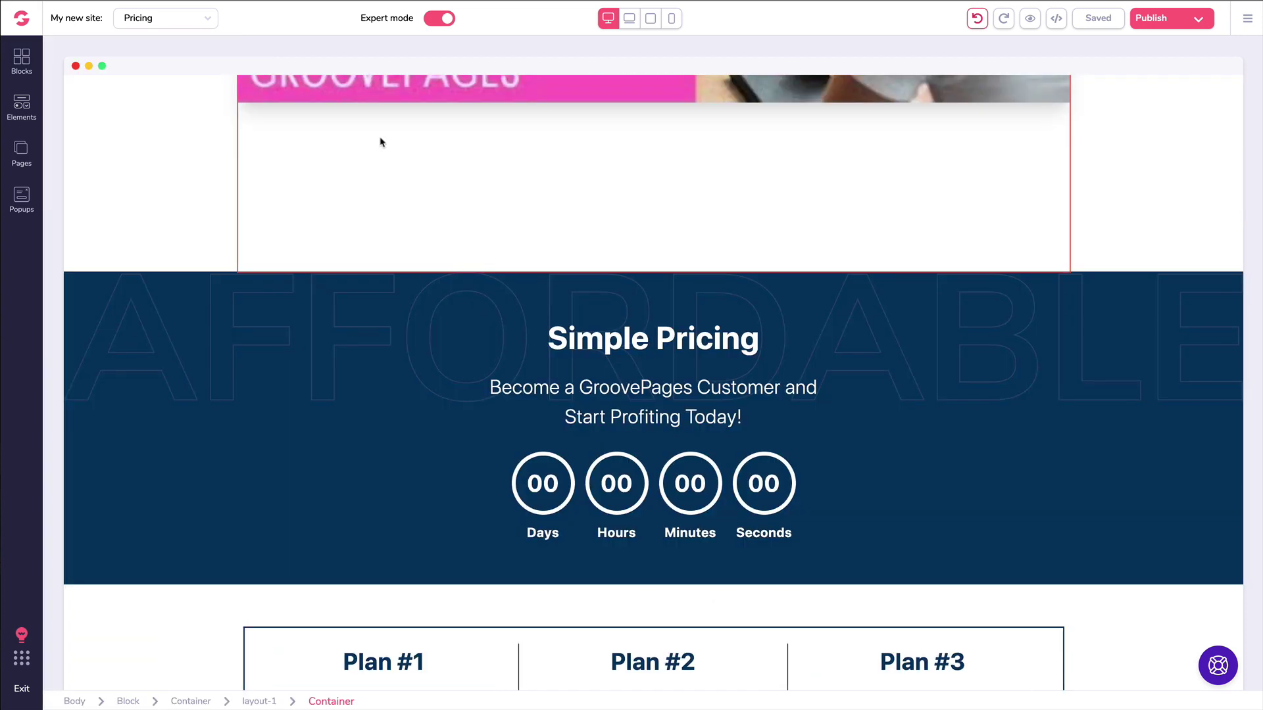